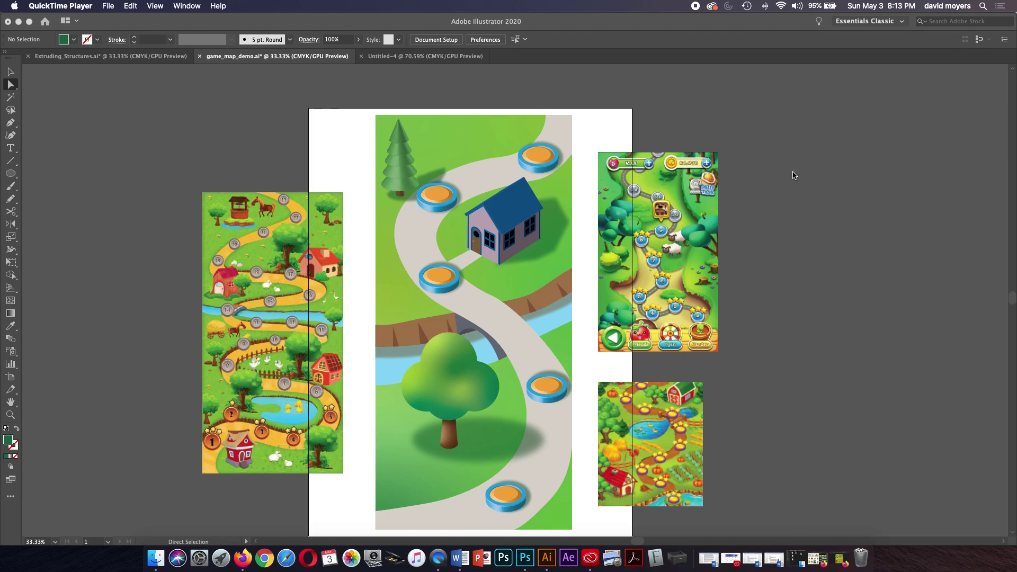
# In the Untitled-4 document, place game_map_sketch.jpg from the Desktop onto the artboard
pyautogui.click(400, 56)
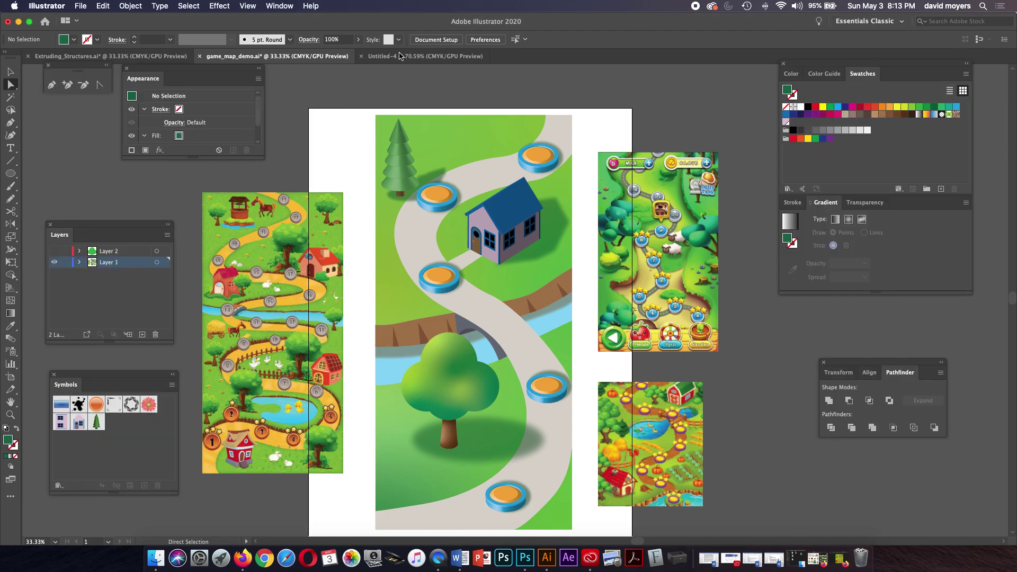
pyautogui.click(399, 56)
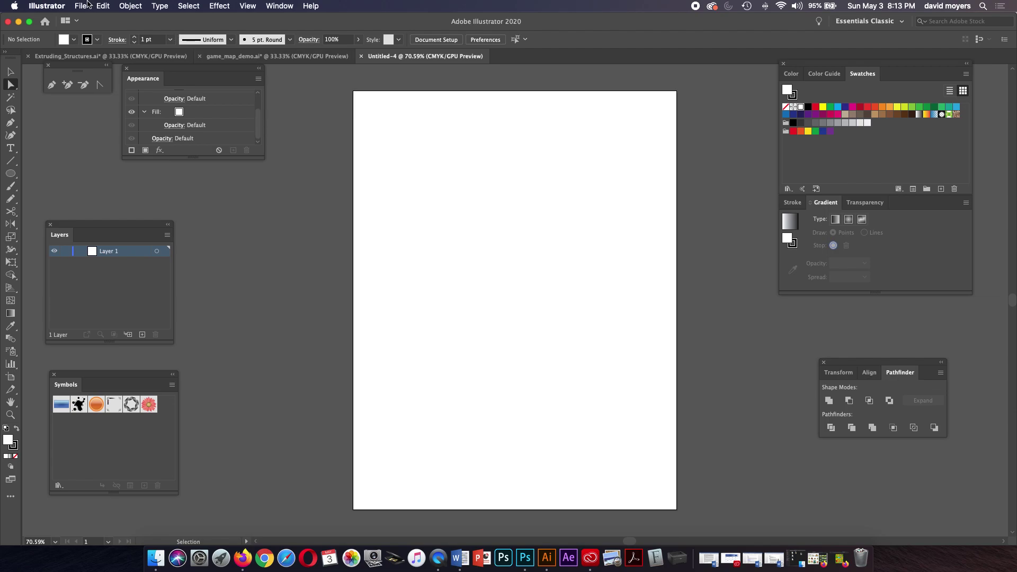
pyautogui.click(82, 6)
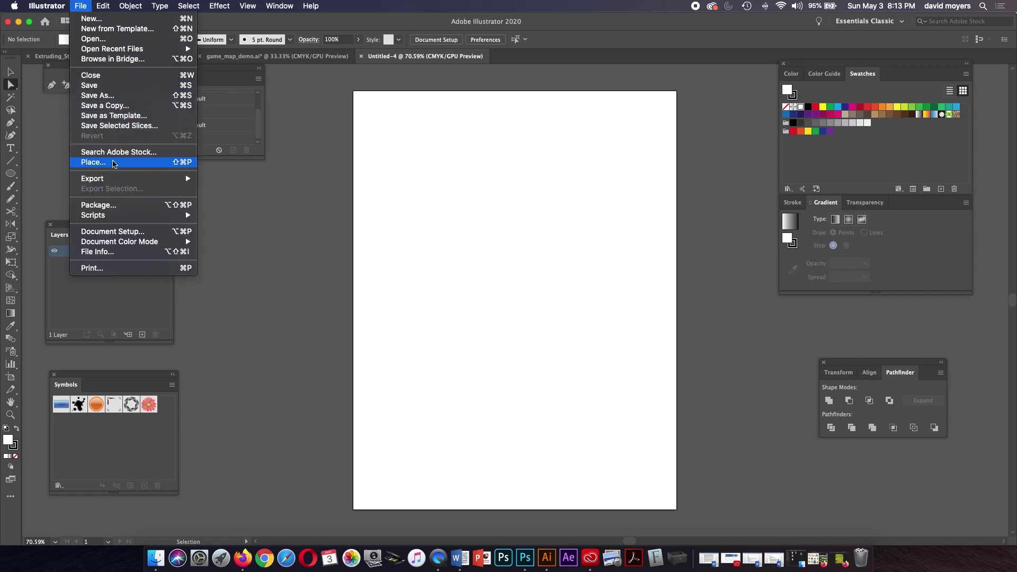
pyautogui.click(114, 162)
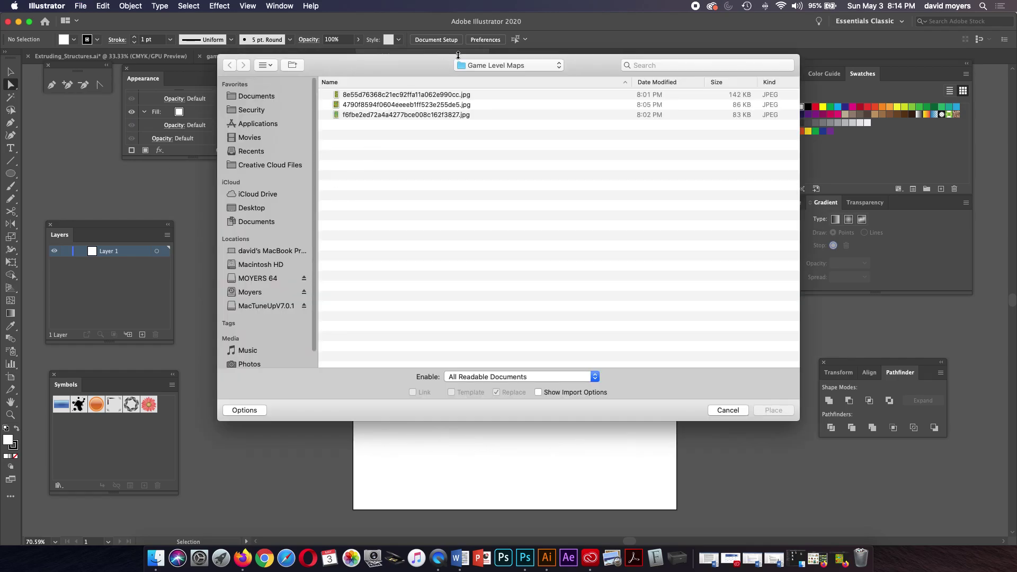
pyautogui.click(474, 68)
pyautogui.click(474, 76)
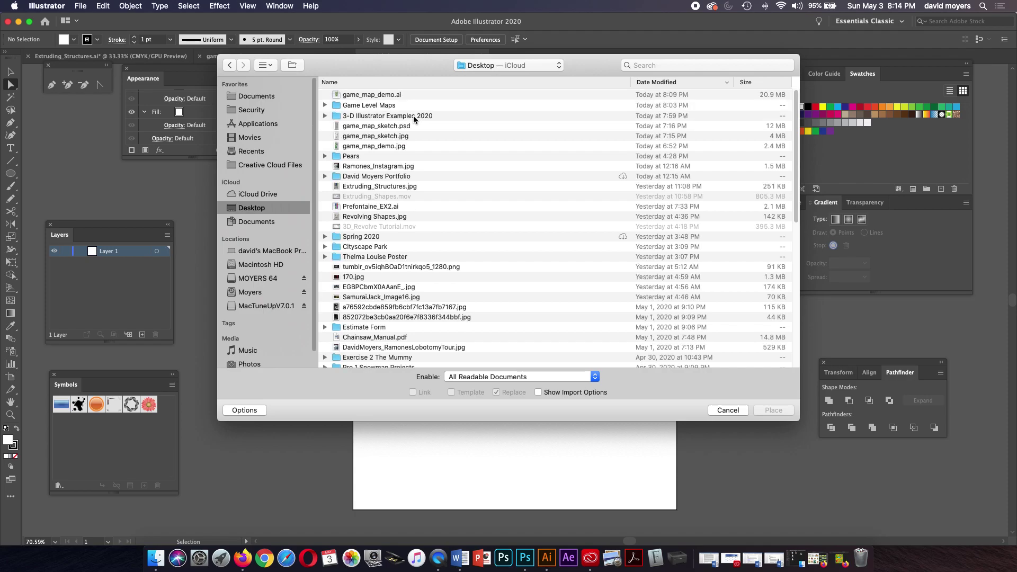
pyautogui.click(393, 138)
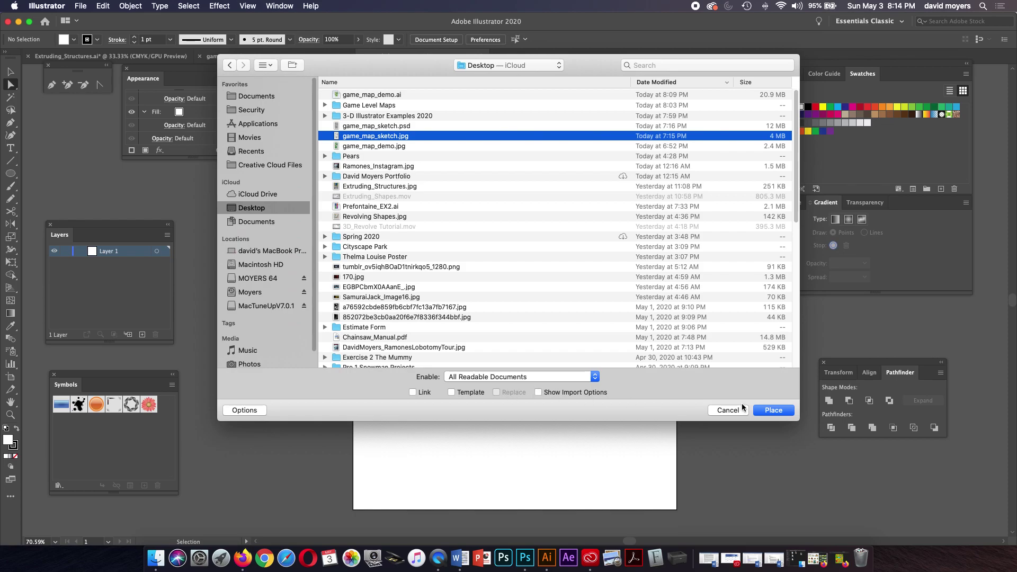
pyautogui.click(773, 411)
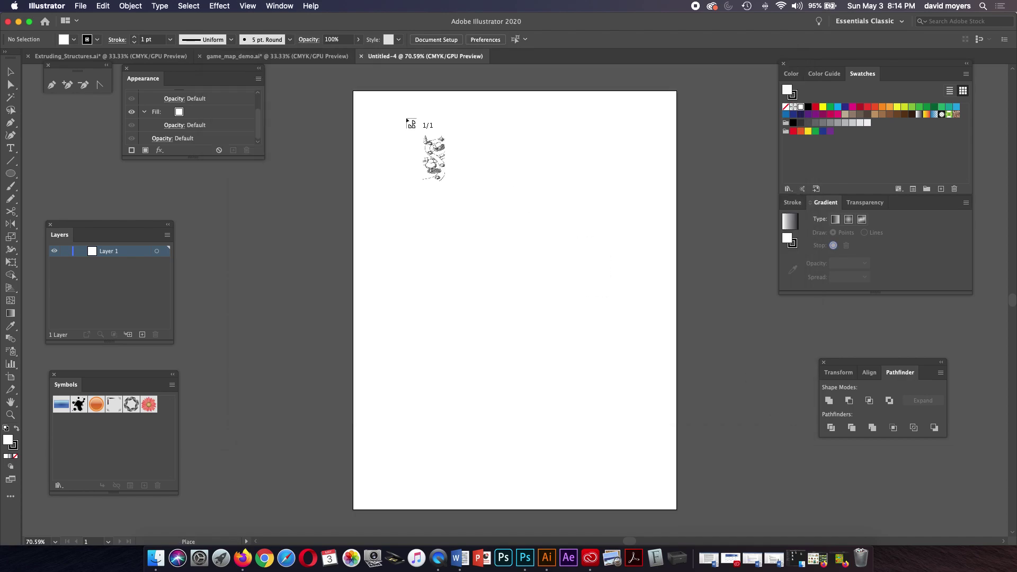
pyautogui.click(412, 118)
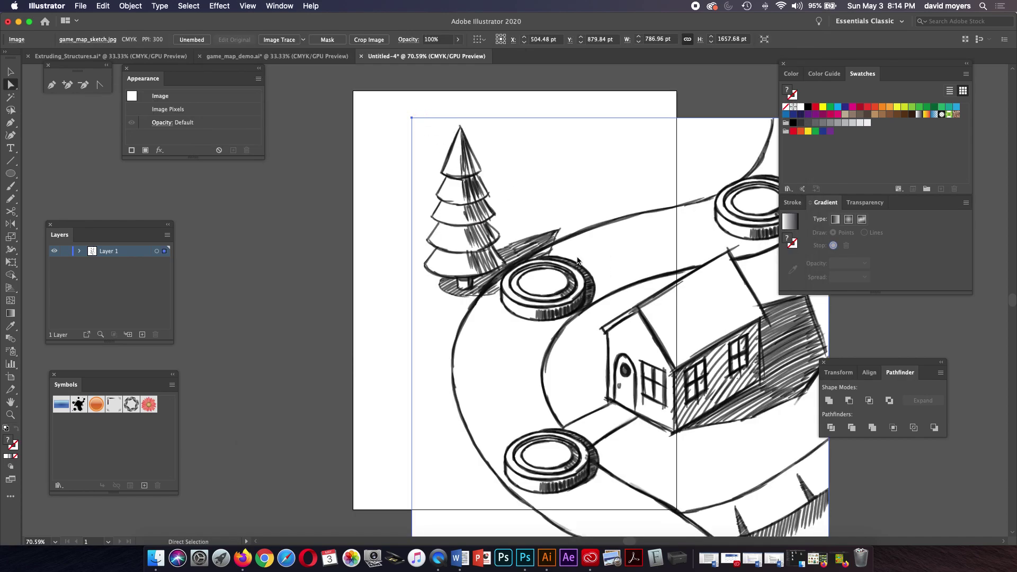
# Scale the placed sketch down to about 356 × 750 pt and position it within the artboard
pyautogui.press('super+minus')
pyautogui.press('super+minus')
pyautogui.press('super+minus')
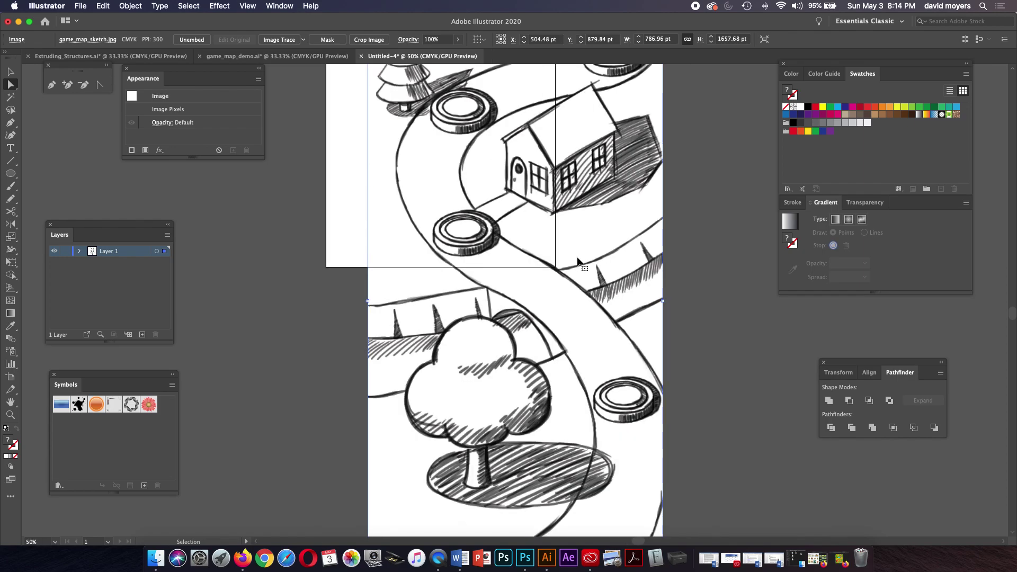
pyautogui.press('a')
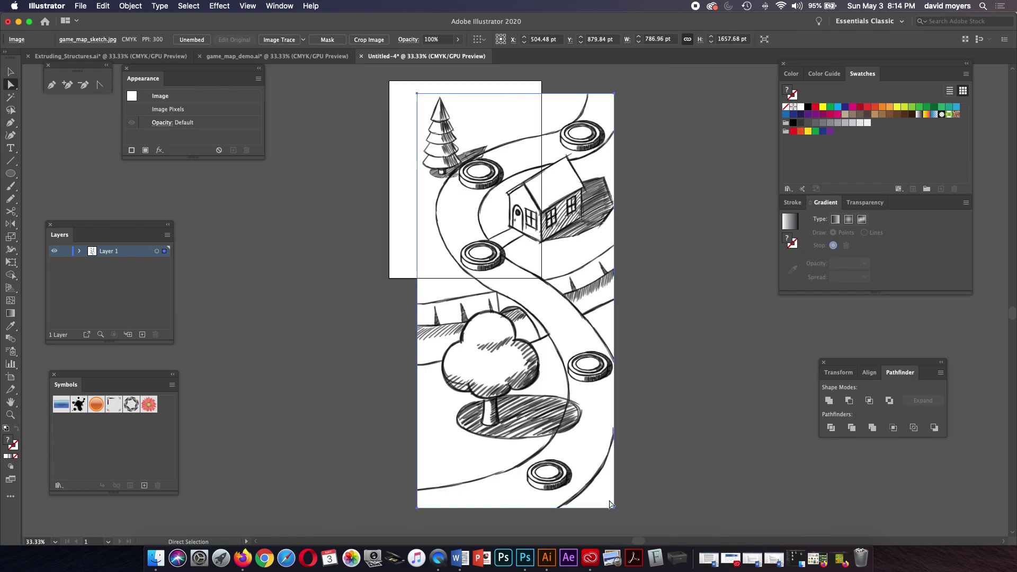
pyautogui.moveTo(613, 508); pyautogui.dragTo(521, 248)
pyautogui.press('v')
pyautogui.moveTo(438, 169); pyautogui.dragTo(463, 176)
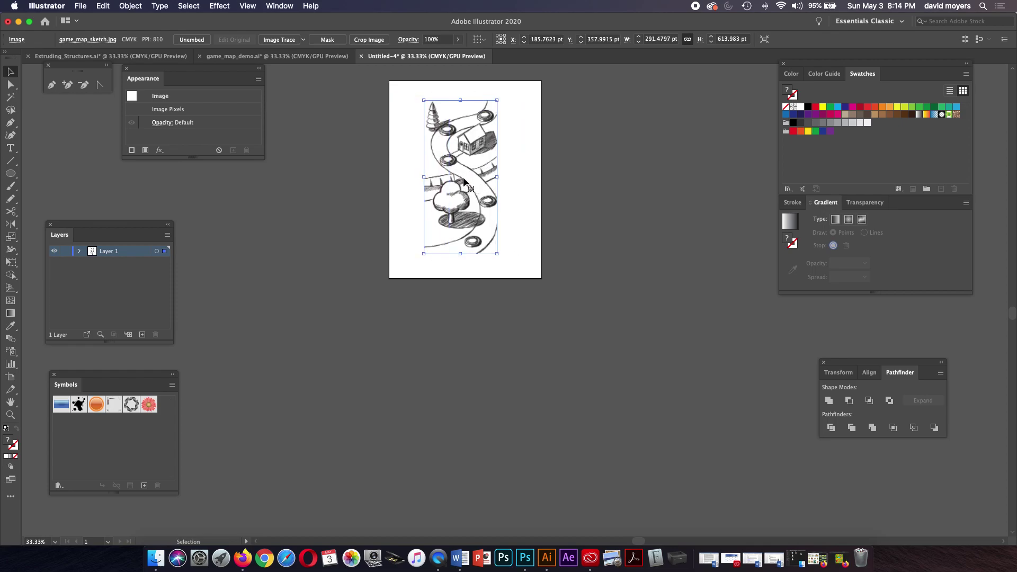
pyautogui.moveTo(497, 253); pyautogui.dragTo(511, 272)
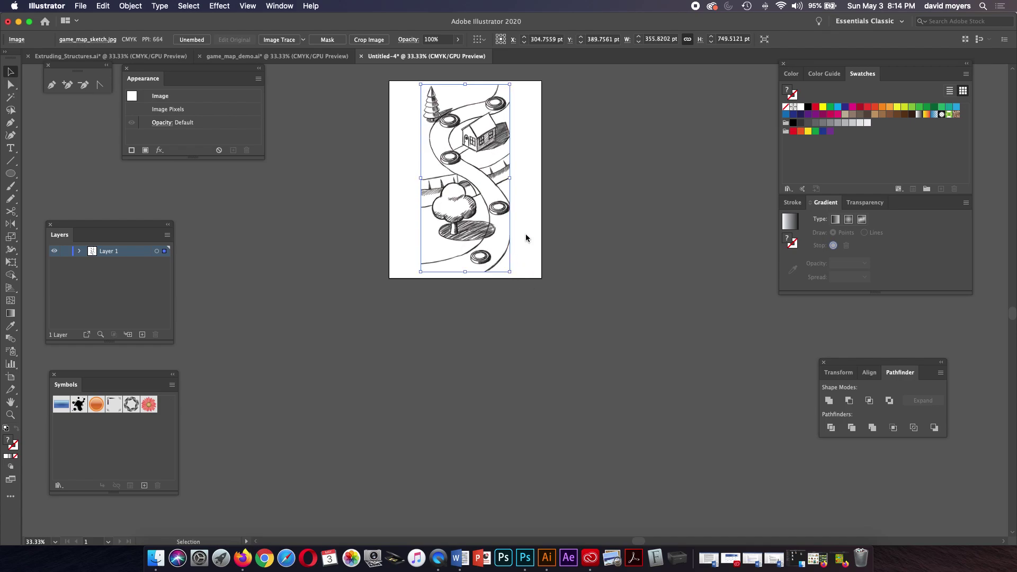
pyautogui.moveTo(495, 224); pyautogui.dragTo(495, 223)
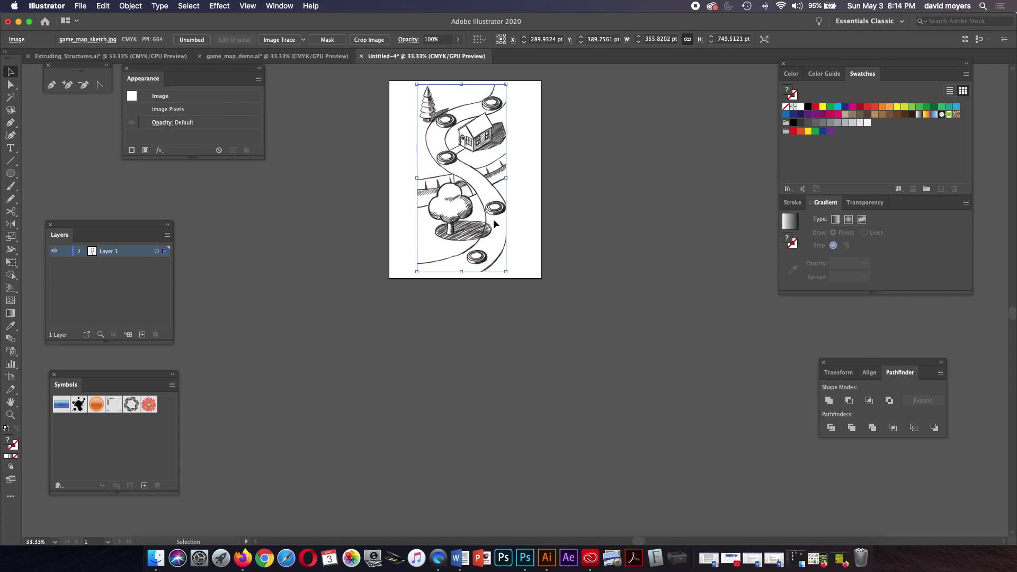
# Set the sketch's blending mode to Multiply and its opacity to 43%
pyautogui.press('z')
pyautogui.click(510, 202)
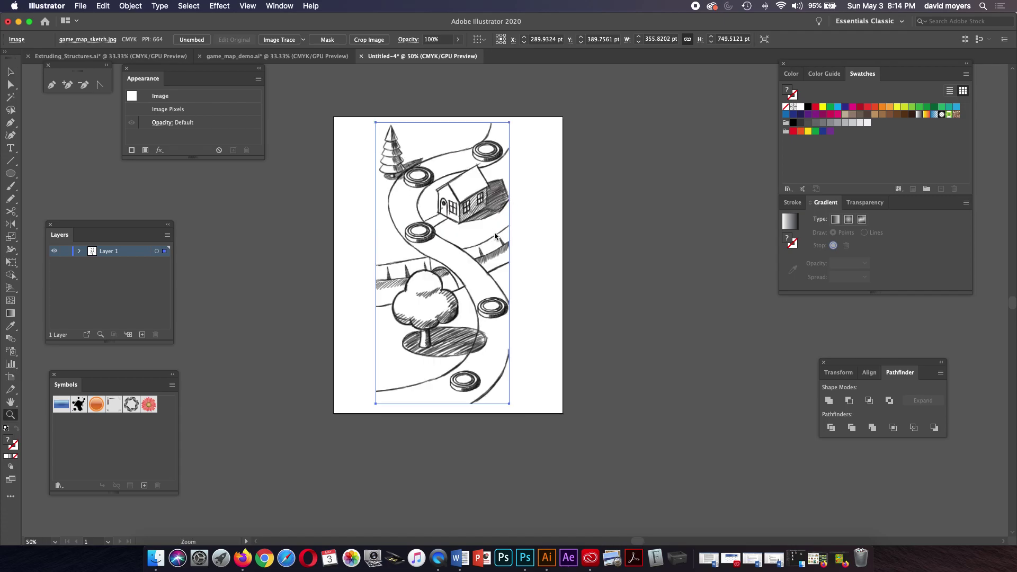
pyautogui.click(496, 233)
pyautogui.scroll(-5, 538, 220)
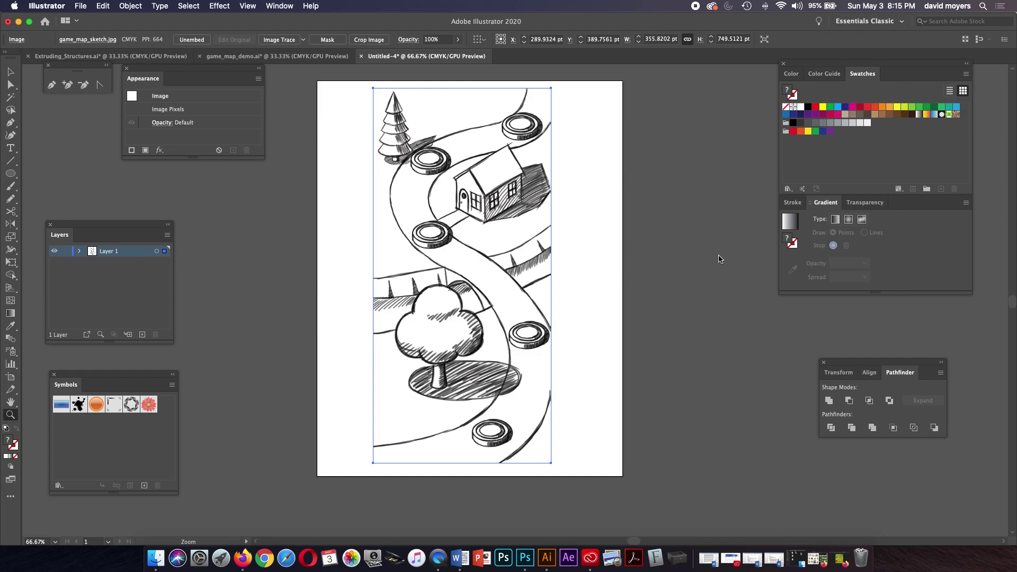
pyautogui.click(281, 6)
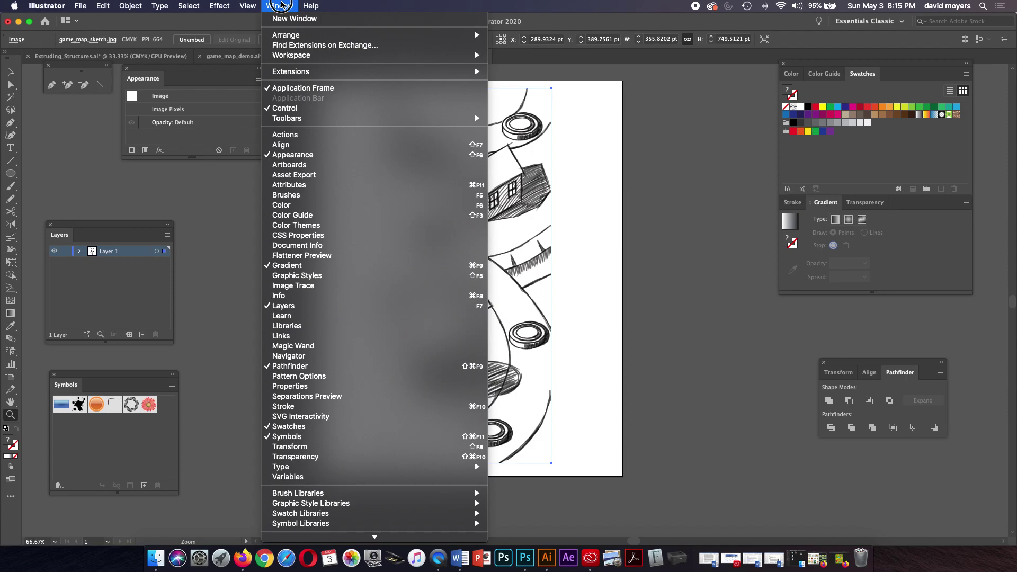
pyautogui.click(561, 93)
pyautogui.click(866, 202)
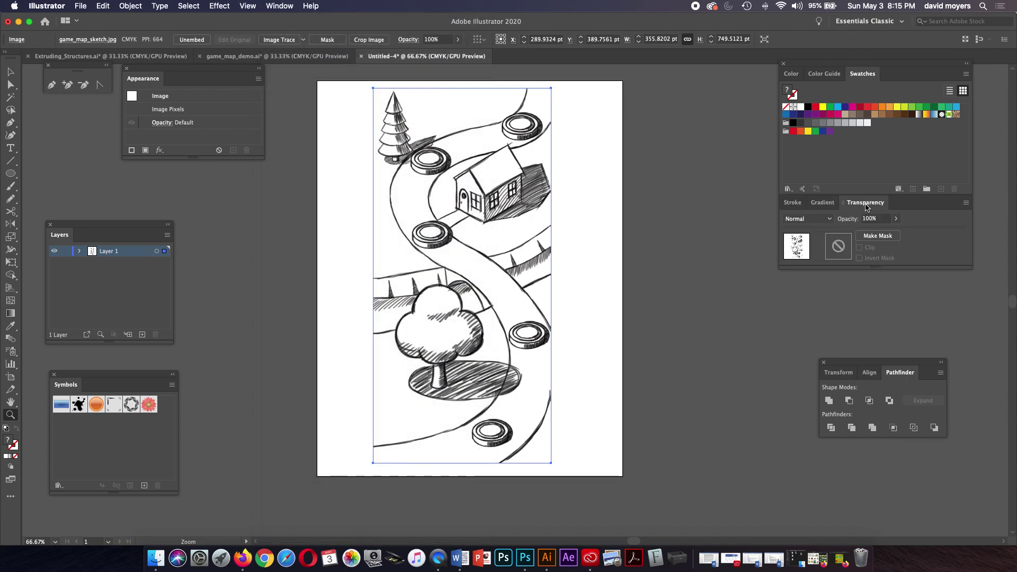
pyautogui.click(822, 220)
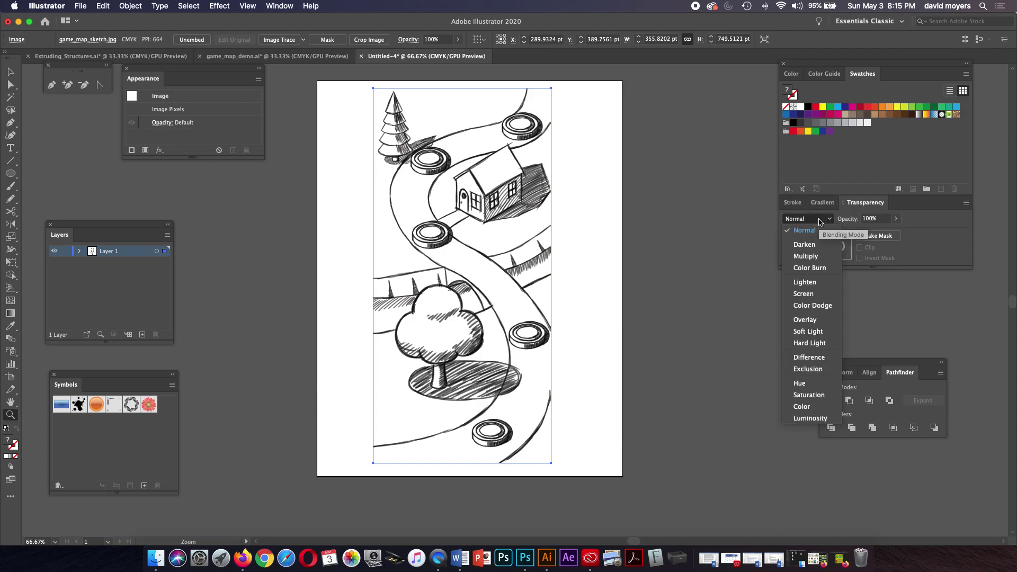
pyautogui.click(805, 256)
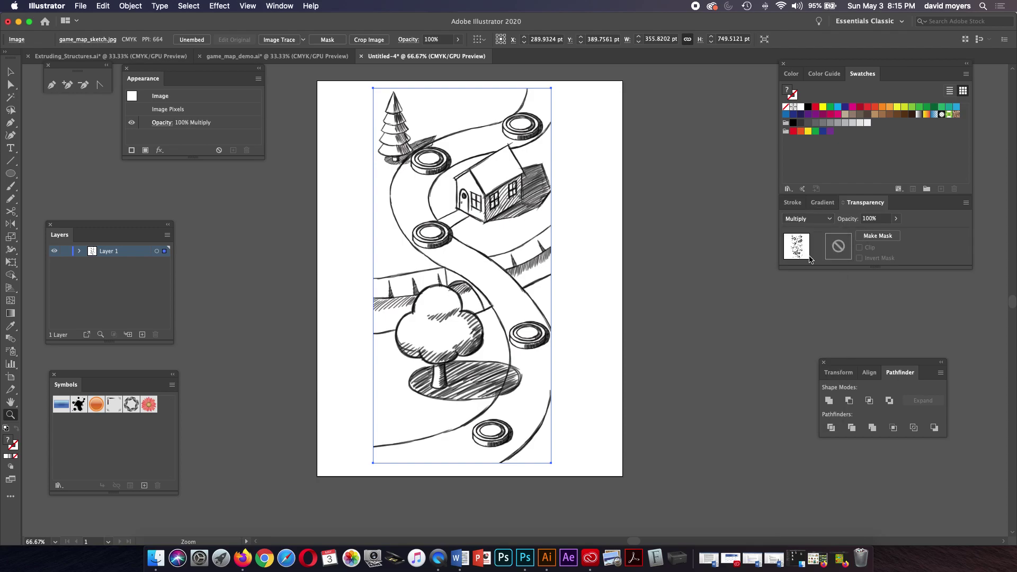
pyautogui.click(896, 218)
pyautogui.moveTo(896, 232); pyautogui.dragTo(872, 233)
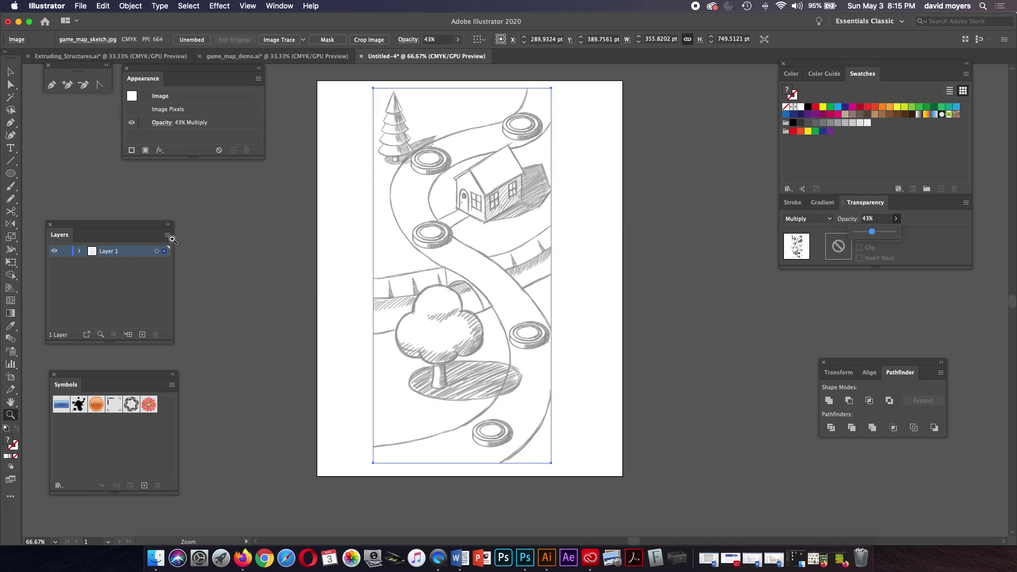
# Lock the sketch's layer, then create a new layer and move it beneath the sketch layer
pyautogui.click(65, 253)
pyautogui.click(142, 336)
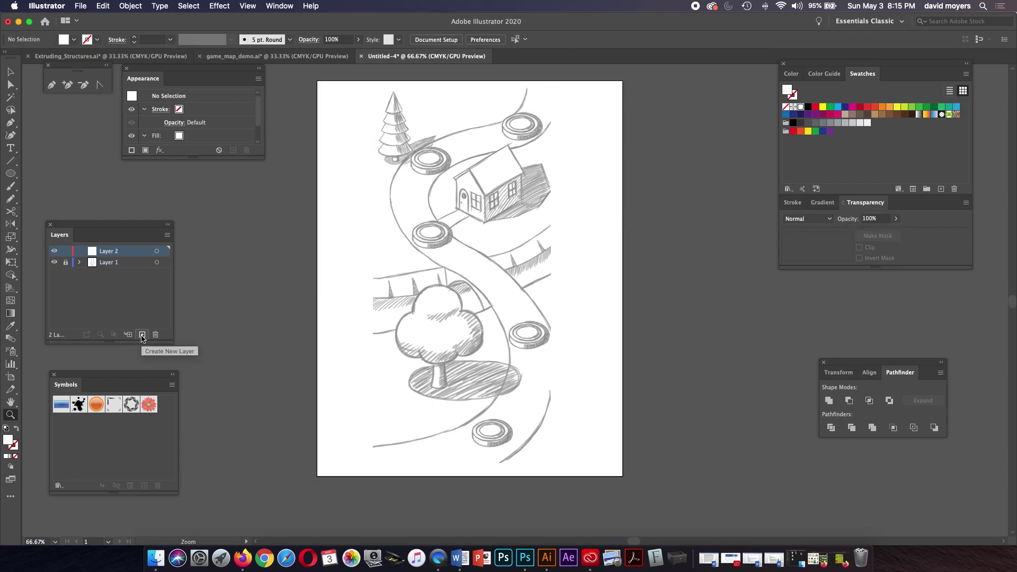
pyautogui.moveTo(131, 252); pyautogui.dragTo(127, 271)
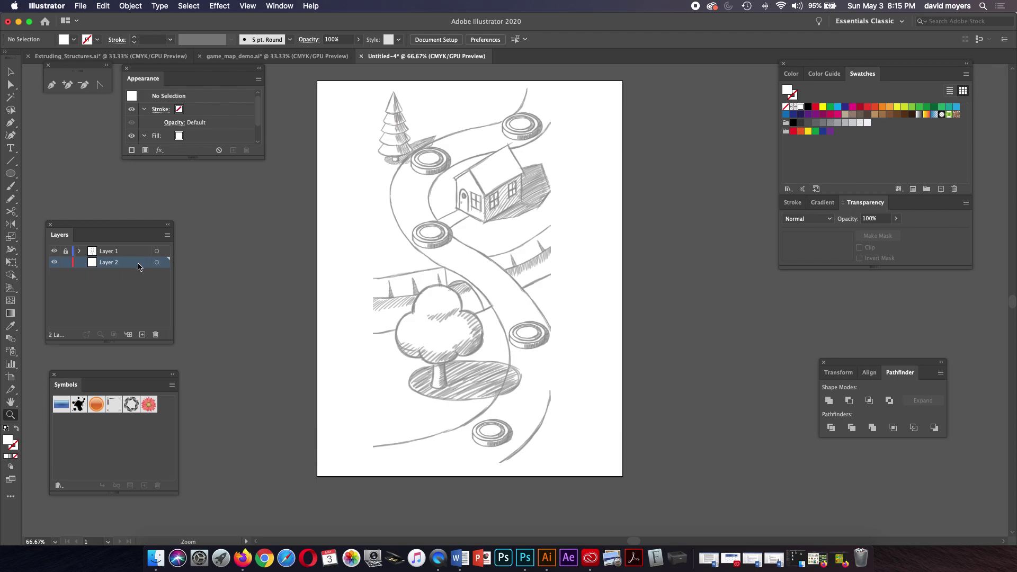
# Draw a rectangle over the whole sketch on Layer 2 and fit it to the sketch's edges, about 356 × 750 pt
pyautogui.moveTo(13, 175); pyautogui.dragTo(48, 172)
pyautogui.moveTo(369, 89); pyautogui.dragTo(551, 463)
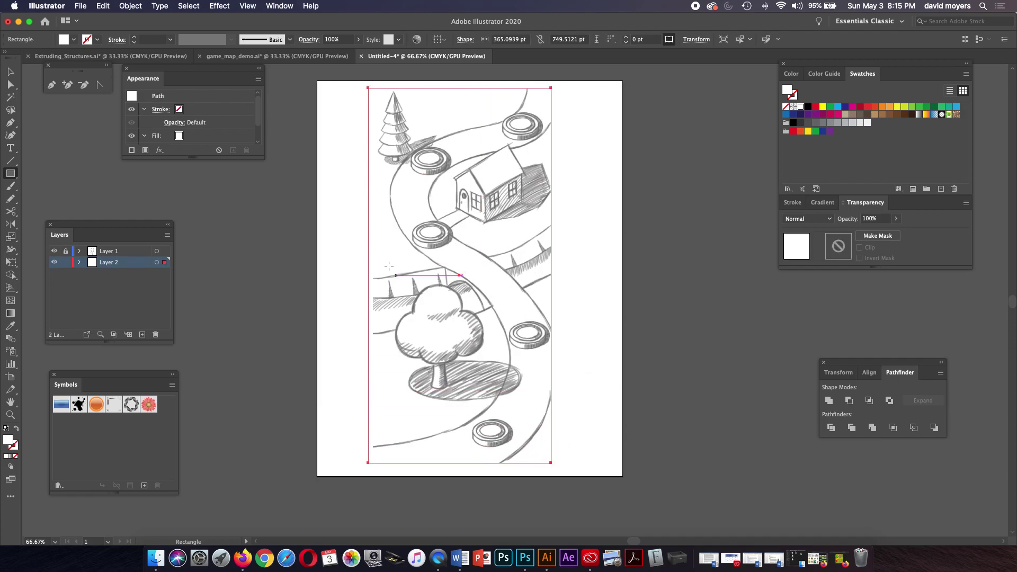
pyautogui.click(11, 71)
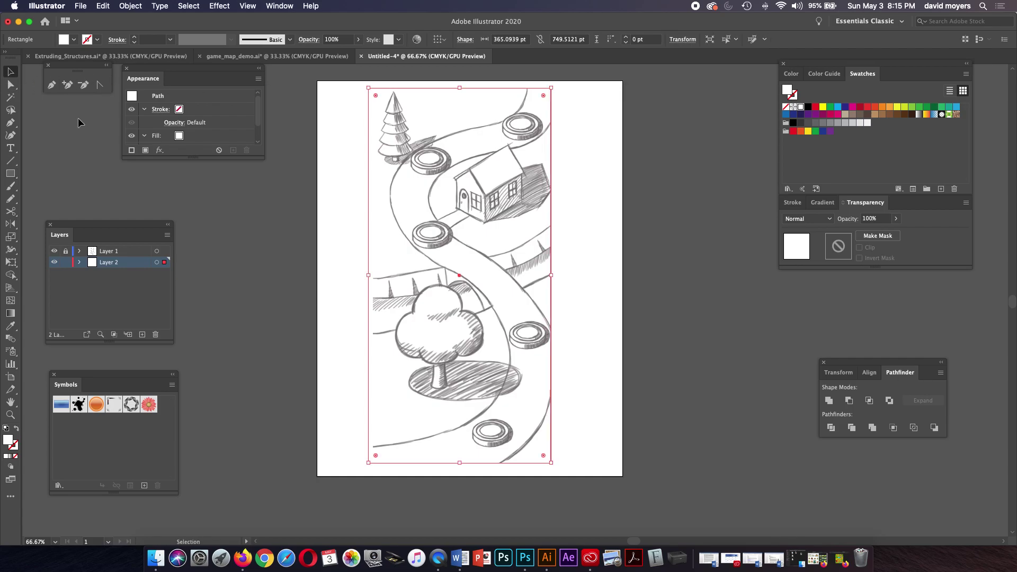
pyautogui.moveTo(369, 276); pyautogui.dragTo(373, 275)
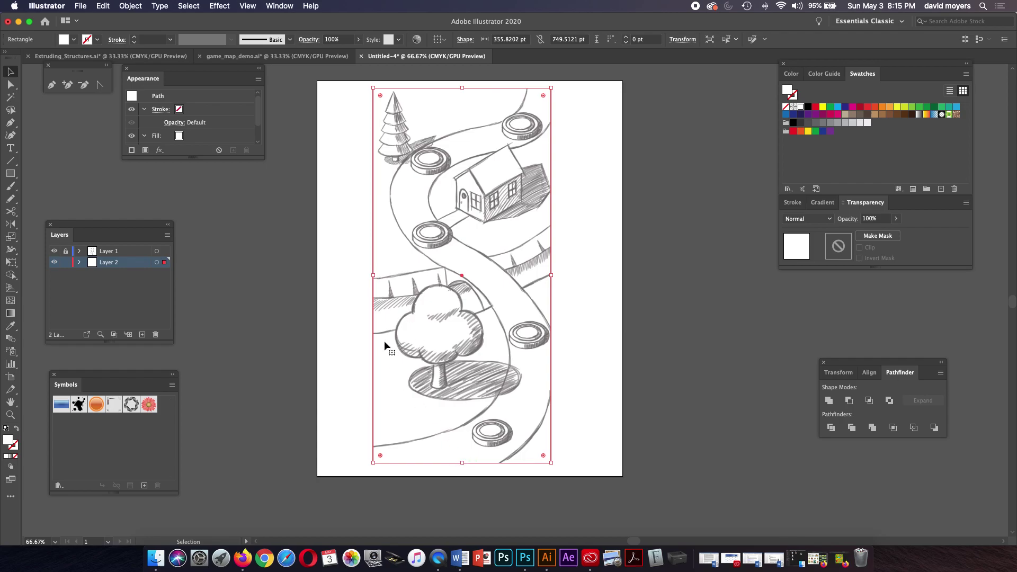
# Fill the background rectangle with the light green swatch C=50 M=0 Y=100 K=0 and deselect it
pyautogui.click(911, 107)
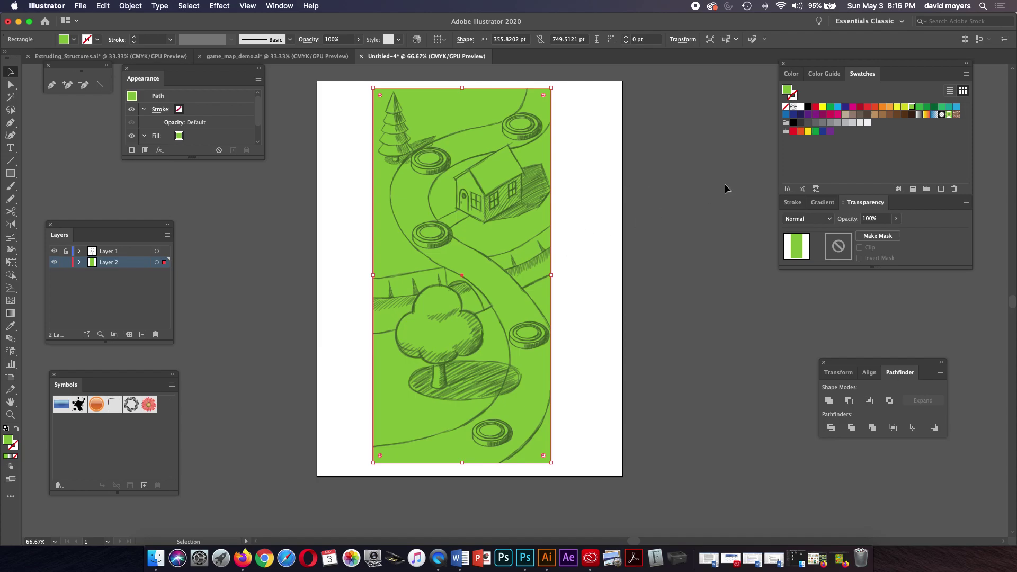
pyautogui.click(905, 107)
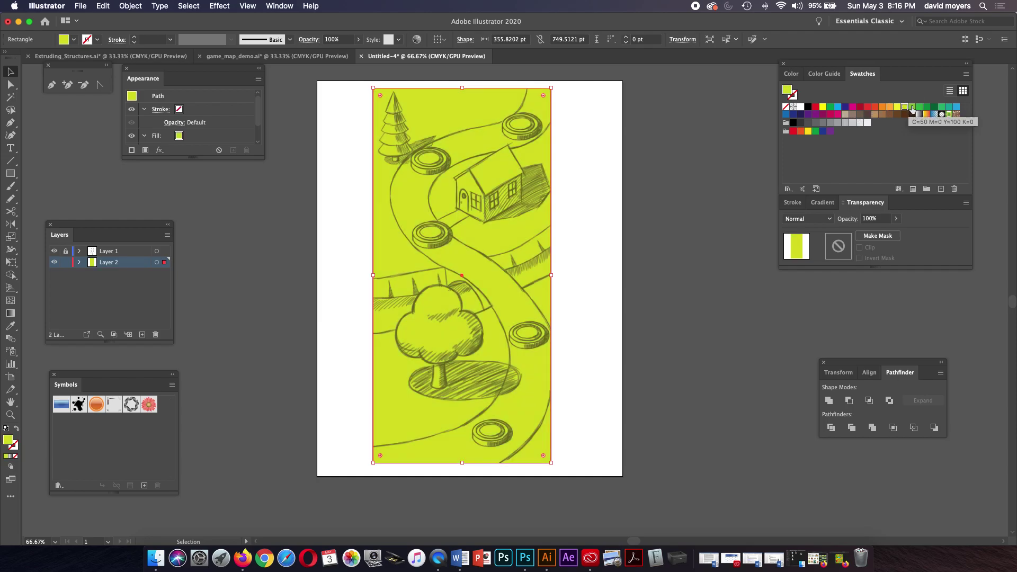
pyautogui.click(912, 108)
pyautogui.click(660, 204)
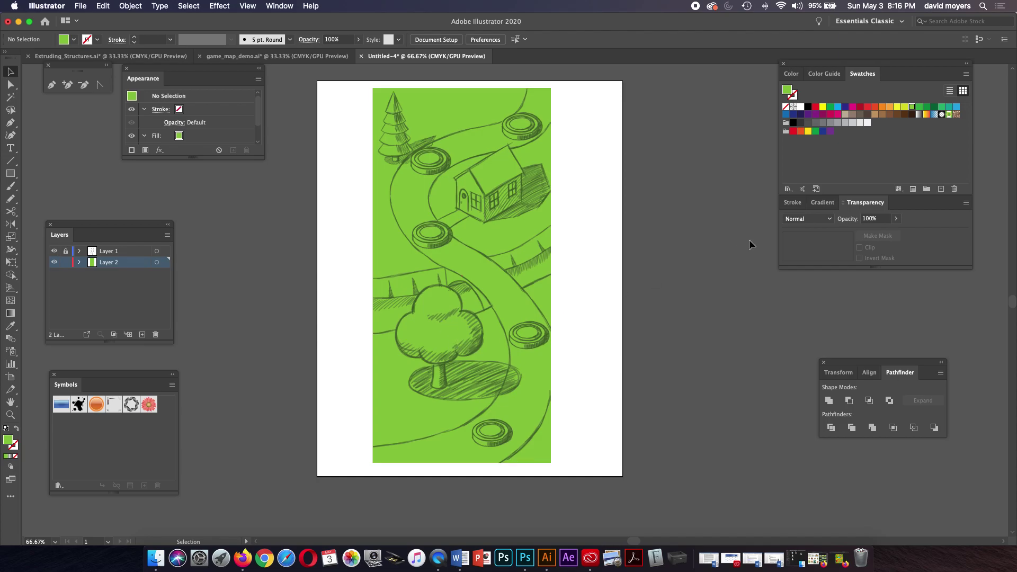
# Draw a circle about 88 pt in diameter over the left lobe of the round tree's foliage
pyautogui.click(827, 203)
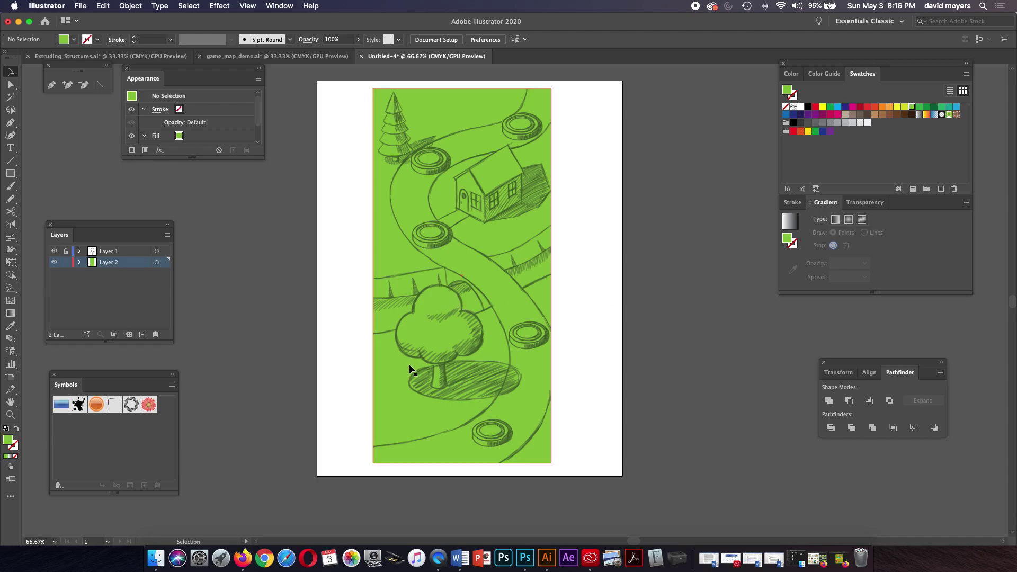
pyautogui.click(10, 414)
pyautogui.moveTo(462, 325); pyautogui.dragTo(467, 322)
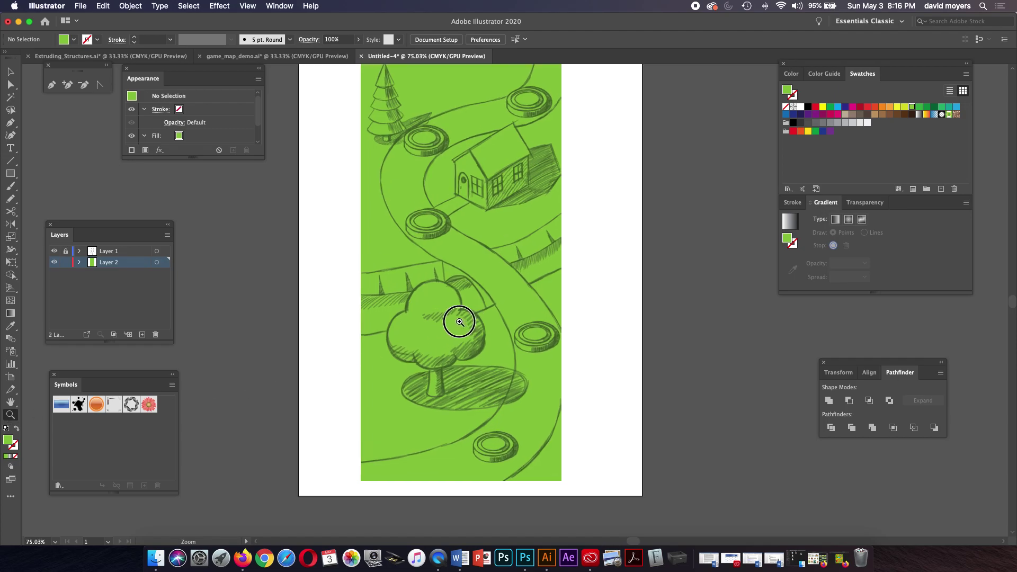
pyautogui.click(461, 319)
pyautogui.click(540, 313)
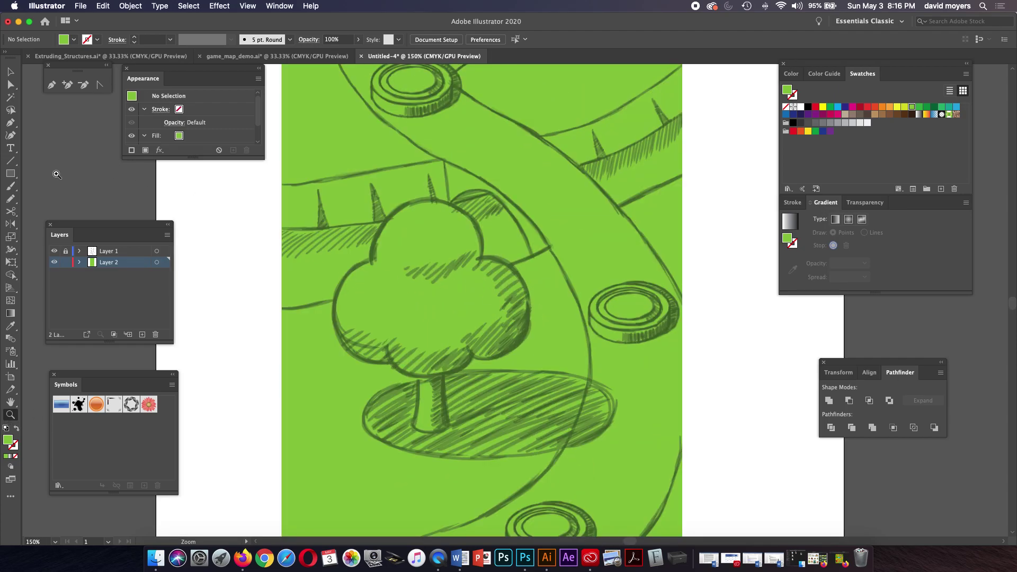
pyautogui.moveTo(11, 173); pyautogui.dragTo(53, 198)
pyautogui.click(382, 305)
pyautogui.moveTo(381, 305); pyautogui.dragTo(431, 324)
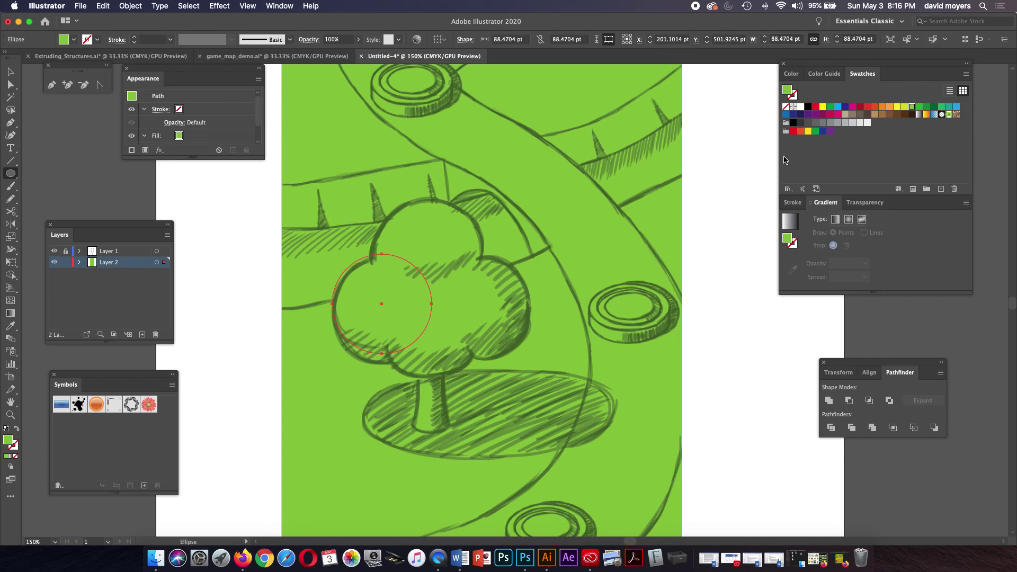
# Fill the foliage circle with a darker green swatch and move it down slightly to match the sketched left lobe
pyautogui.click(927, 107)
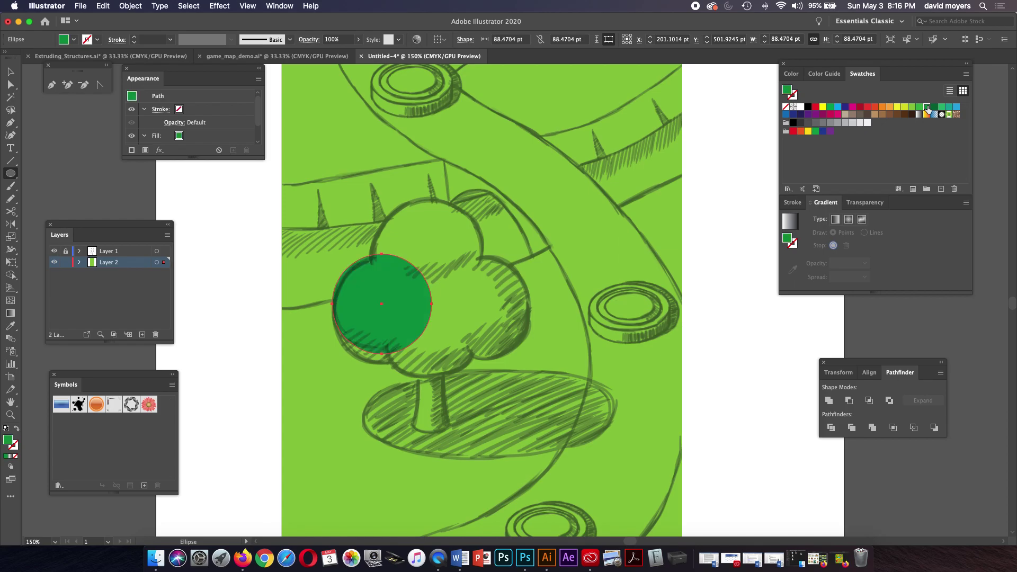
pyautogui.press('v')
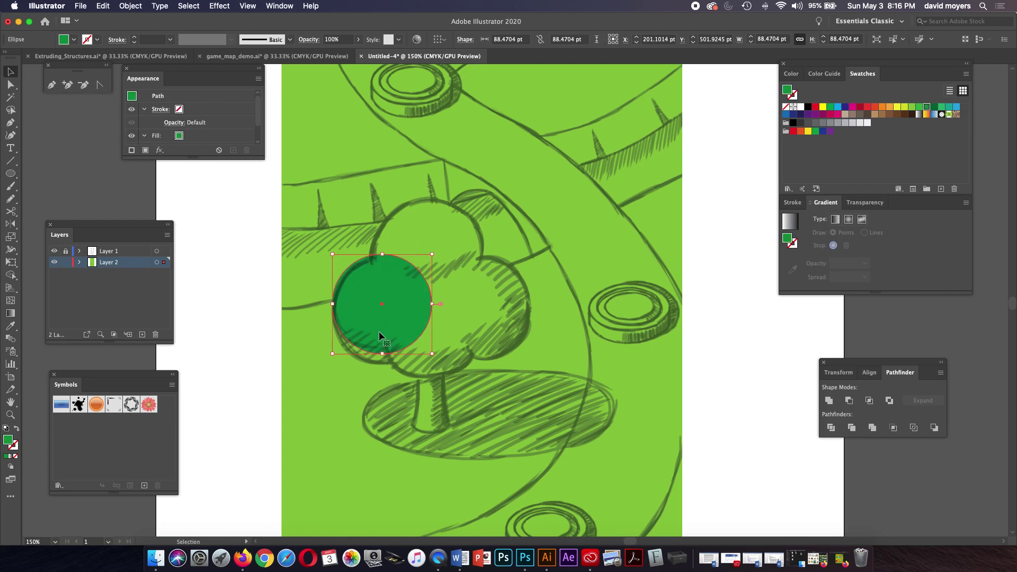
pyautogui.moveTo(383, 321); pyautogui.dragTo(384, 328)
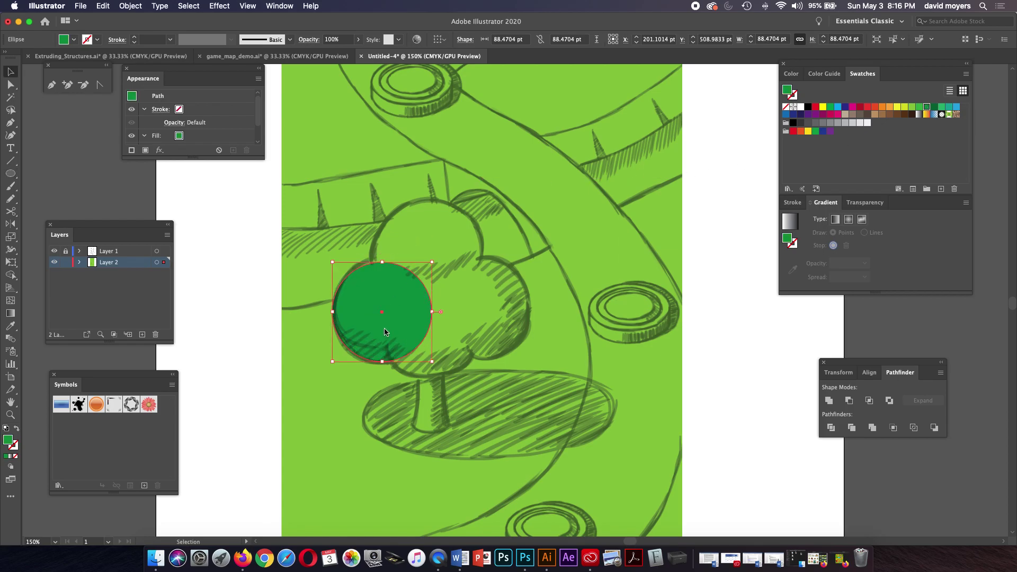
# Enlarge the foliage circle to about 96 pt in diameter and position it to match the sketched left lobe
pyautogui.moveTo(433, 262); pyautogui.dragTo(437, 256)
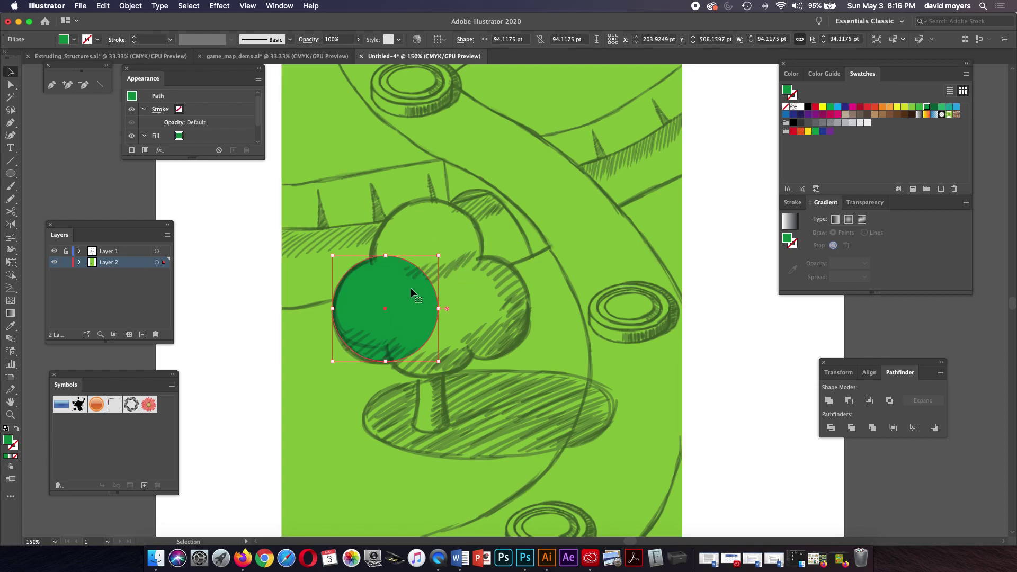
pyautogui.moveTo(411, 288); pyautogui.dragTo(409, 295)
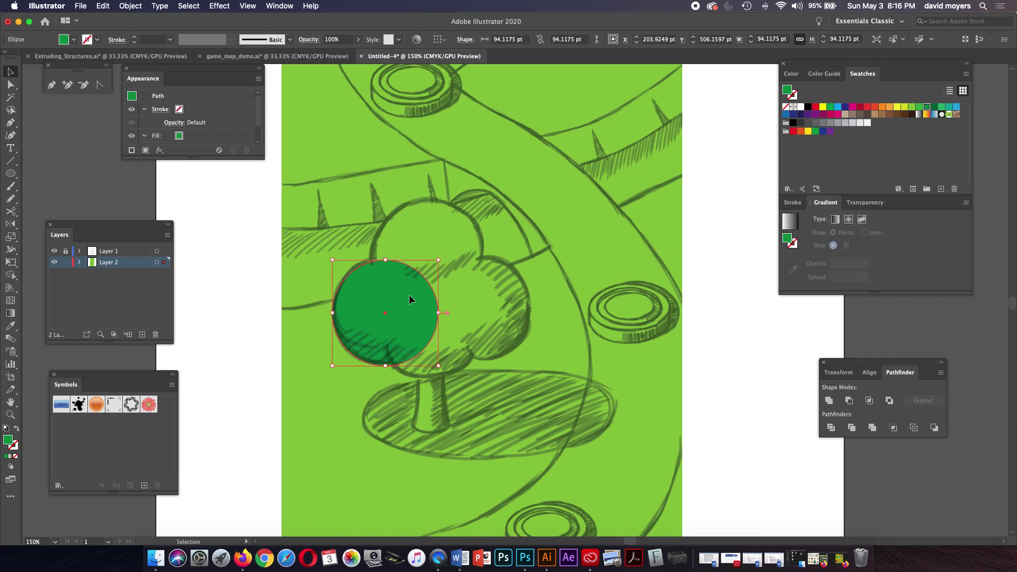
pyautogui.moveTo(436, 260); pyautogui.dragTo(440, 257)
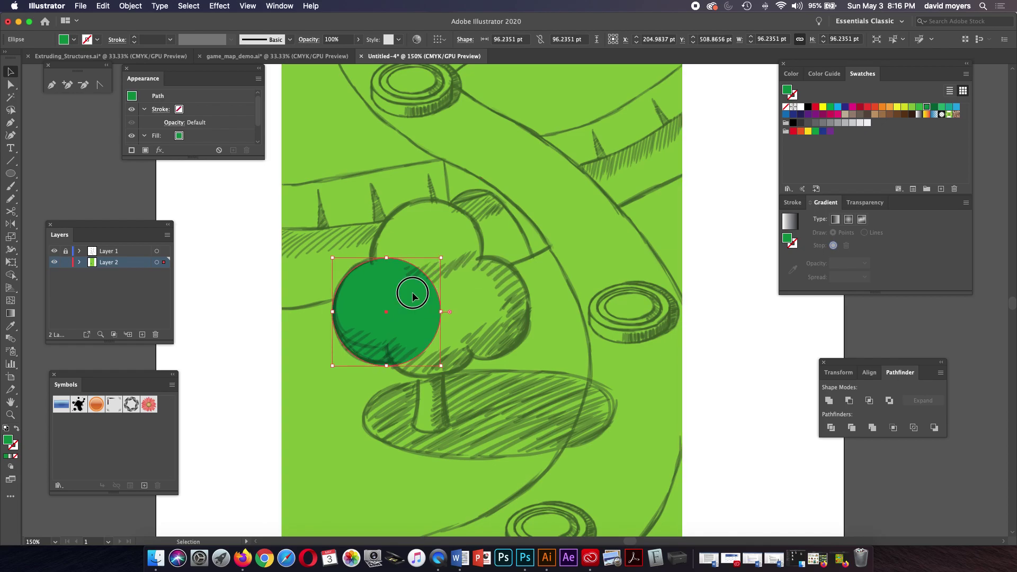
# Duplicate the foliage circle onto the sketched right, top and bottom lobes of the tree
pyautogui.moveTo(413, 296); pyautogui.dragTo(454, 233)
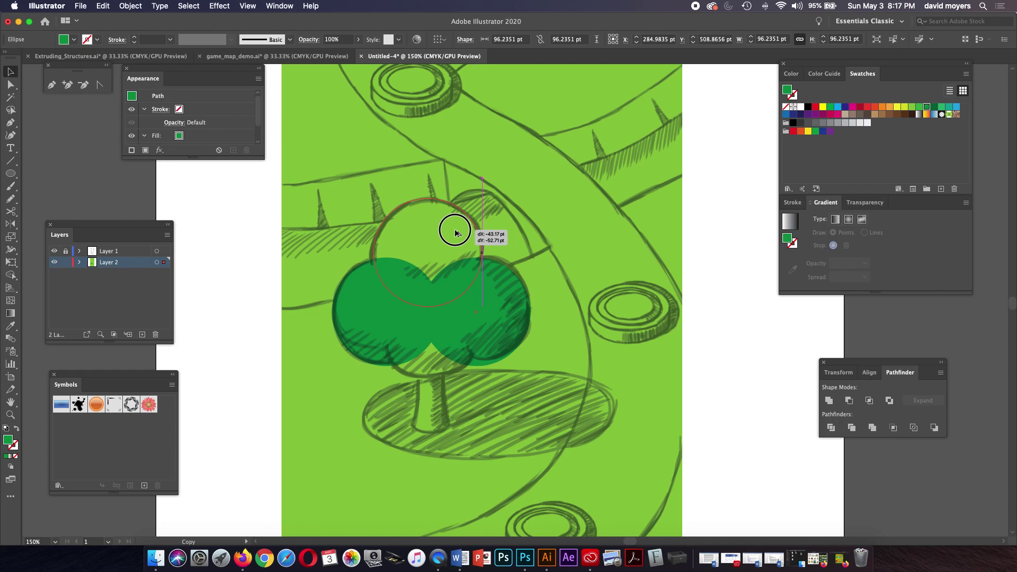
pyautogui.moveTo(455, 232); pyautogui.dragTo(455, 235)
pyautogui.click(457, 235)
pyautogui.moveTo(455, 235); pyautogui.dragTo(456, 302)
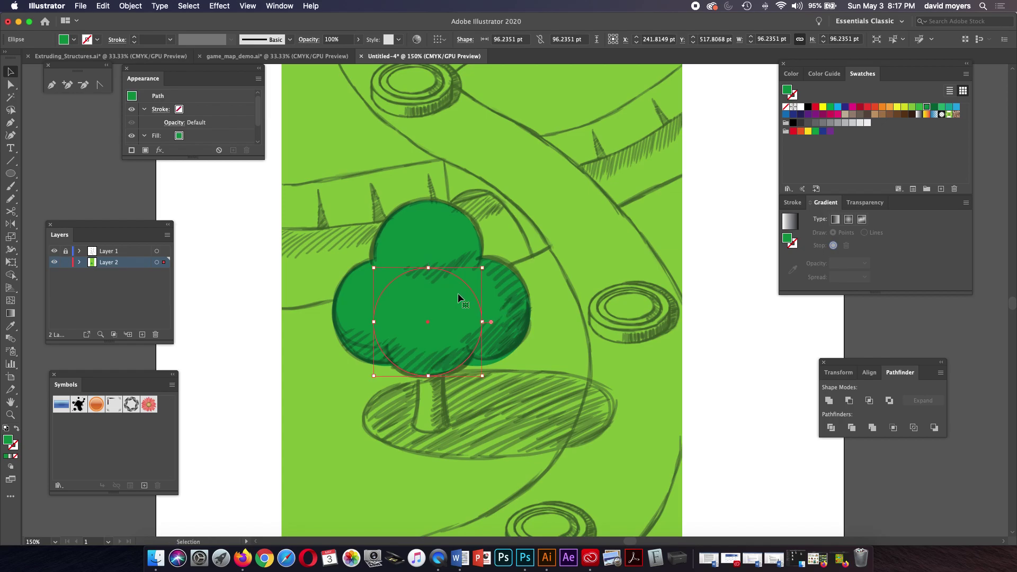
# Nudge all four foliage circles up slightly and unite them into one shape with Pathfinder, leaving it deselected
pyautogui.keyDown('shift'); pyautogui.click(437, 247); pyautogui.keyUp('shift')
pyautogui.keyDown('shift'); pyautogui.click(521, 322); pyautogui.keyUp('shift')
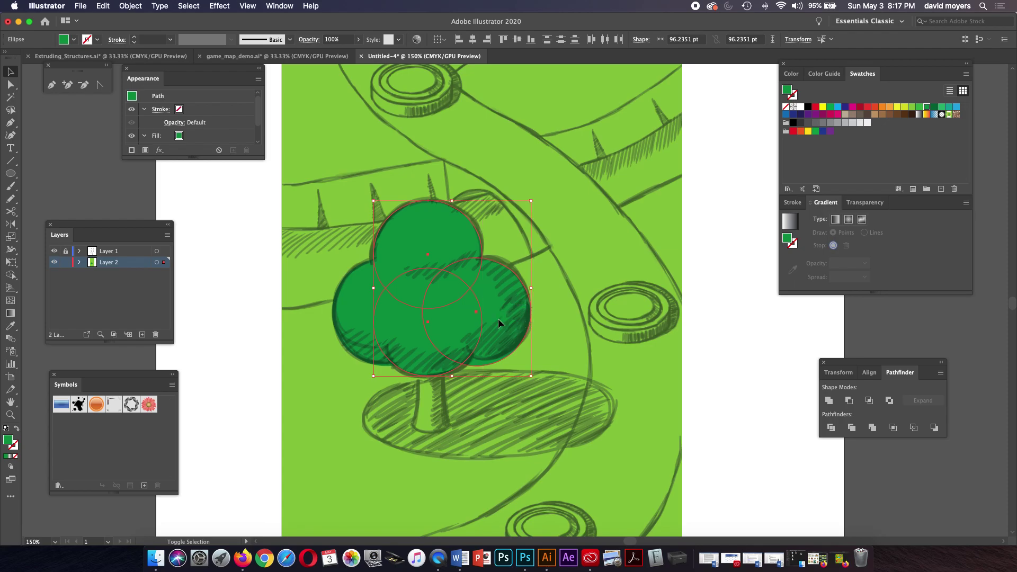
pyautogui.keyDown('shift'); pyautogui.click(351, 318); pyautogui.keyUp('shift')
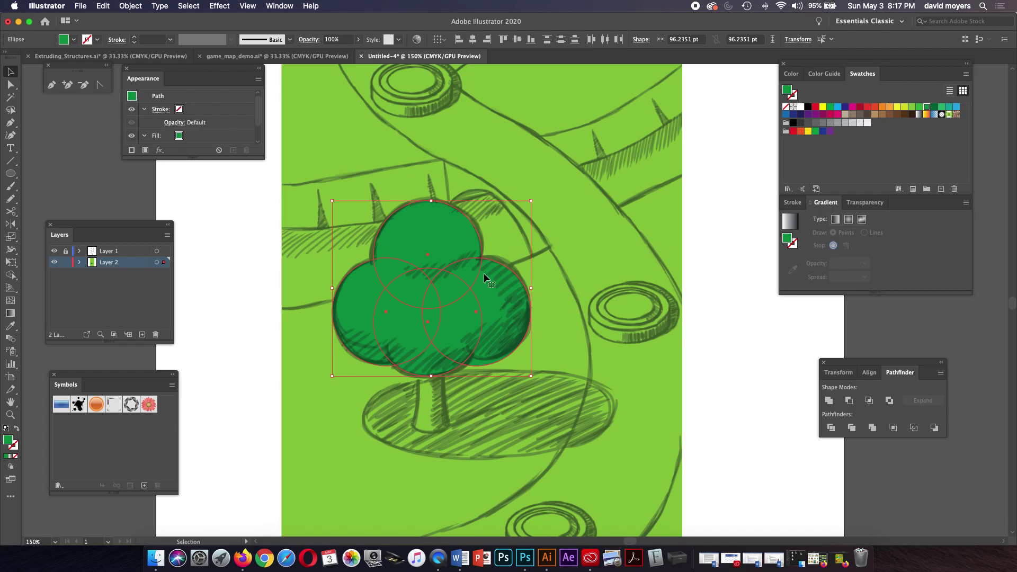
pyautogui.press('Up')
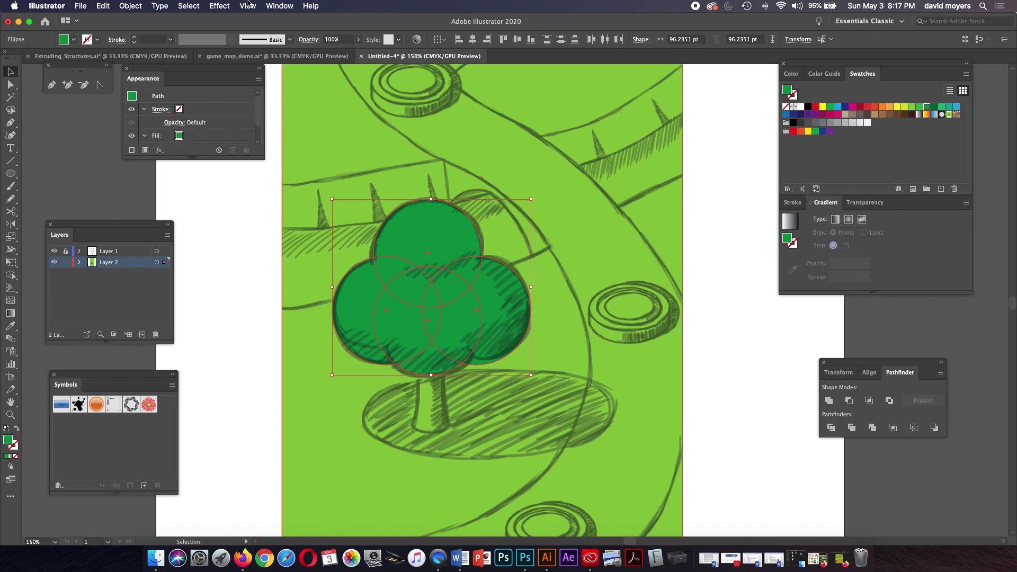
pyautogui.click(248, 5)
pyautogui.moveTo(266, 5)
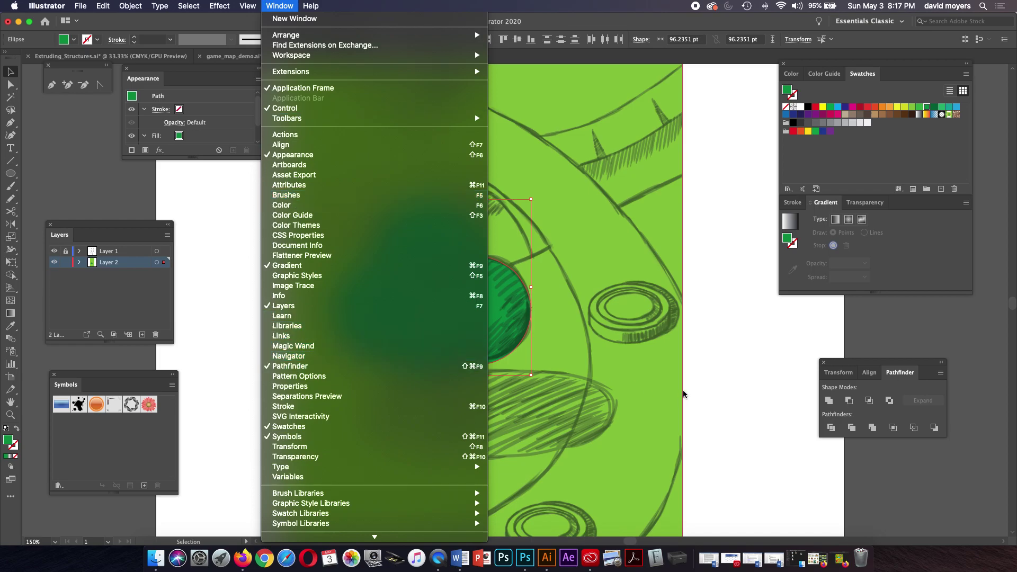
pyautogui.click(697, 387)
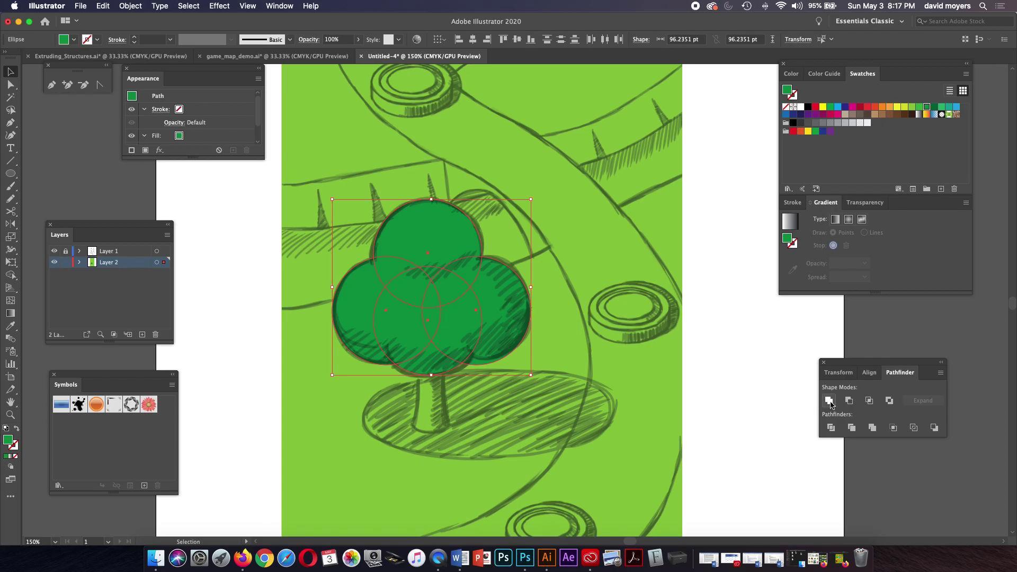
pyautogui.click(830, 402)
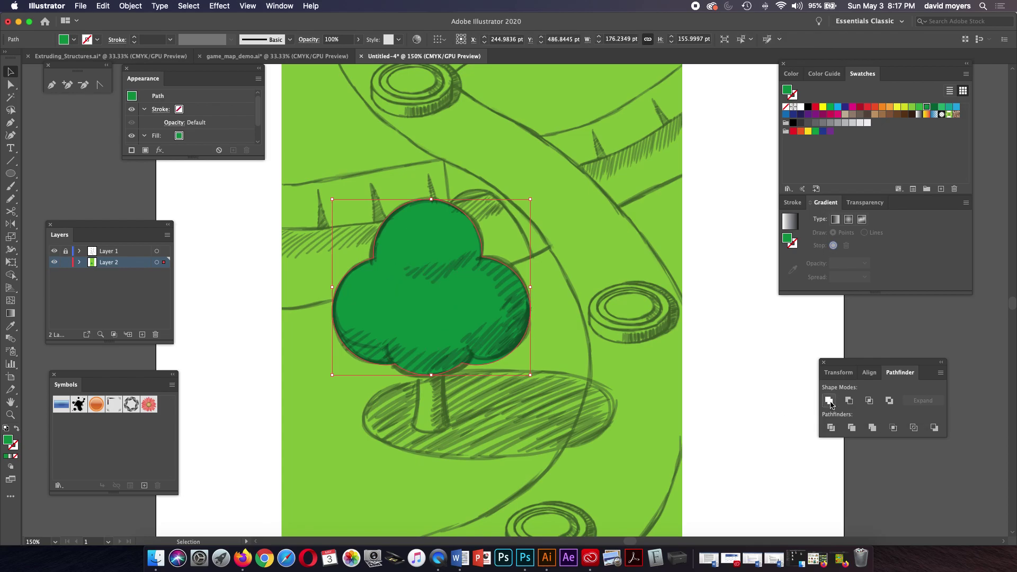
pyautogui.click(778, 371)
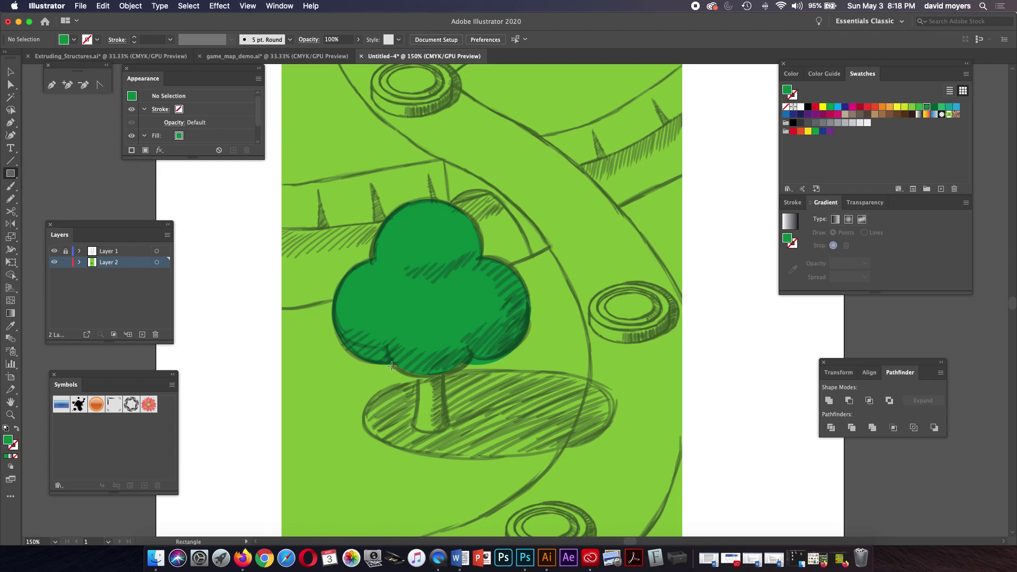
# Draw a rectangle about 26 × 63 pt over the sketched tree trunk and fill it with a brown swatch
pyautogui.moveTo(417, 359); pyautogui.dragTo(445, 424)
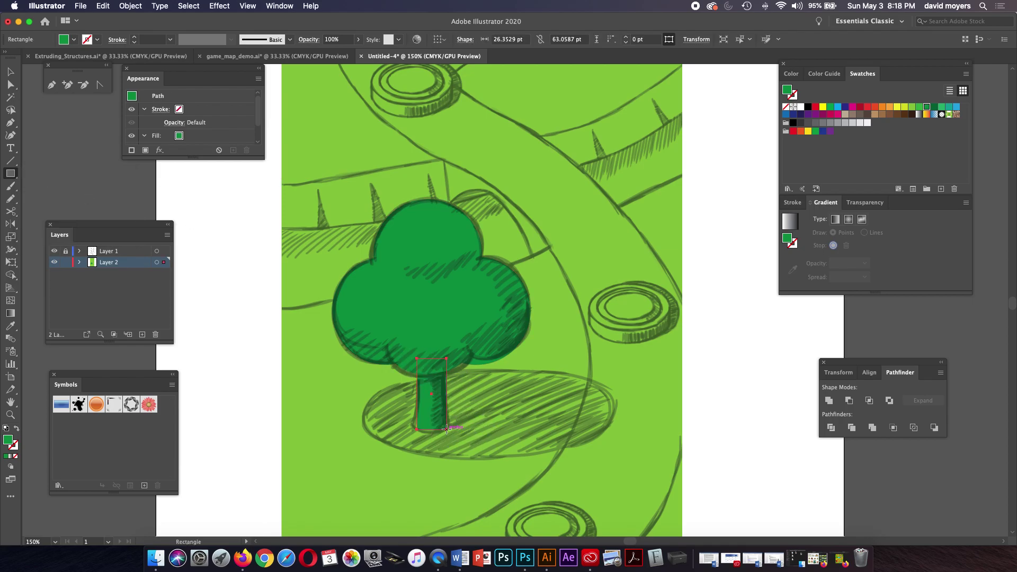
pyautogui.press('z')
pyautogui.click(444, 422)
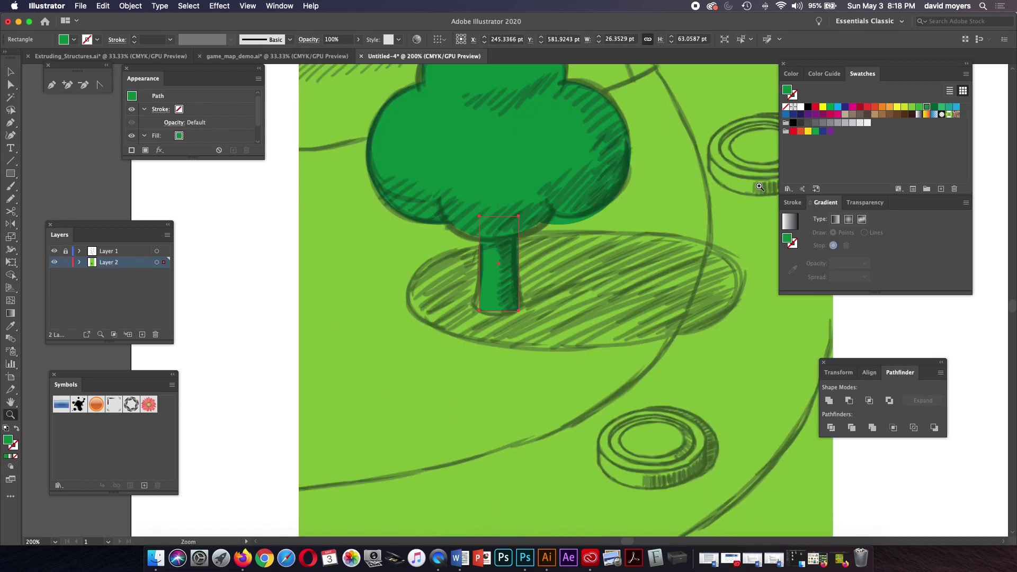
pyautogui.click(890, 114)
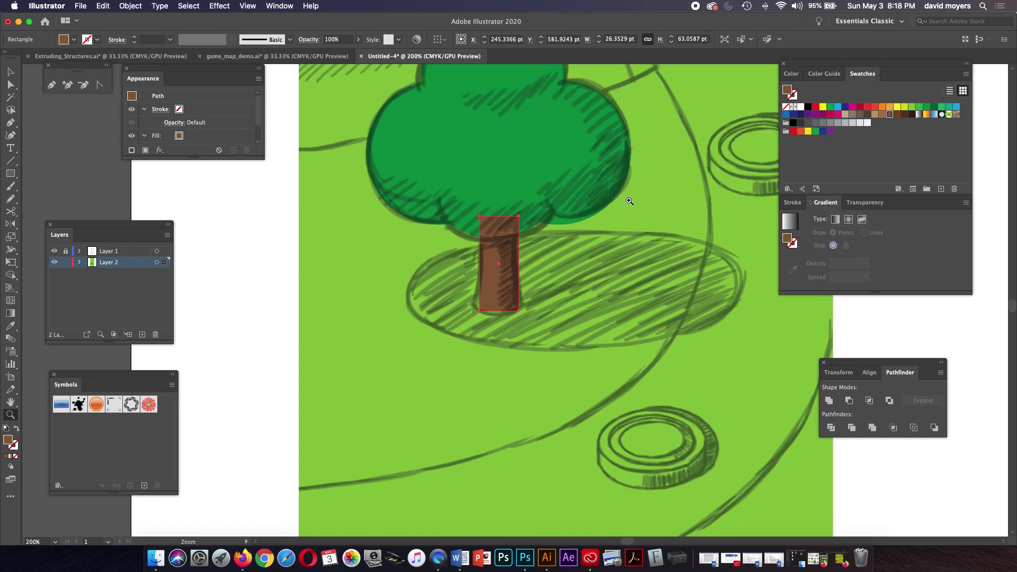
# Move the trunk's two bottom corners outward and slightly up so its base flares to the sketched outline
pyautogui.click(537, 259)
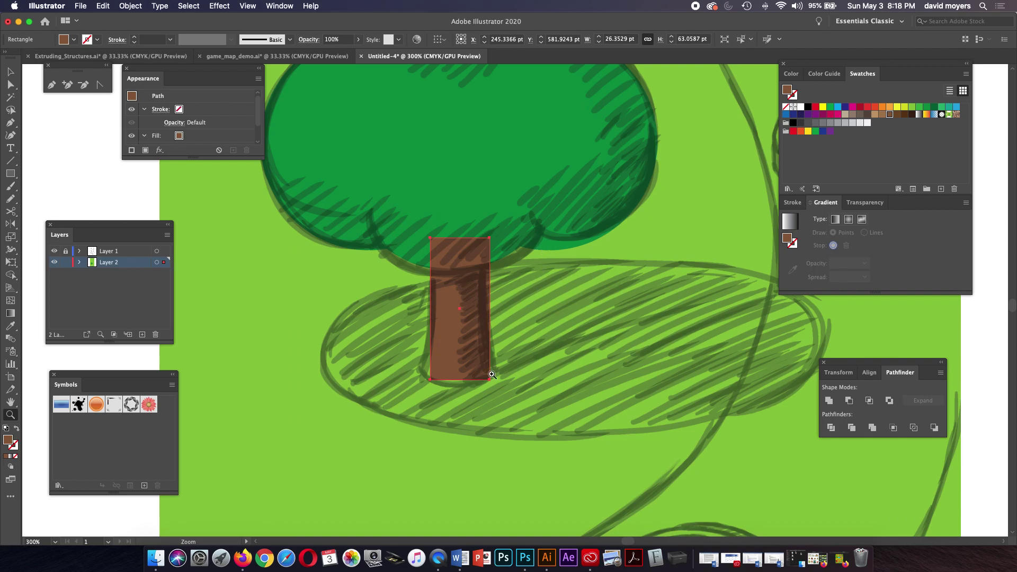
pyautogui.press('a')
pyautogui.moveTo(489, 380); pyautogui.dragTo(497, 375)
pyautogui.moveTo(430, 380); pyautogui.dragTo(421, 374)
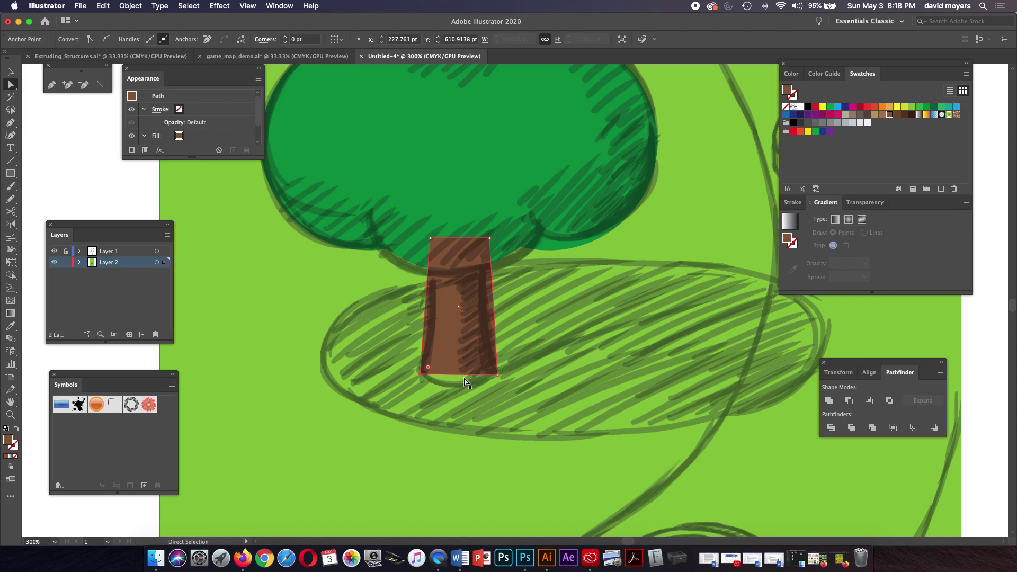
# Add an anchor point at the middle of the trunk's bottom edge and lower it about 7 pt
pyautogui.press('p')
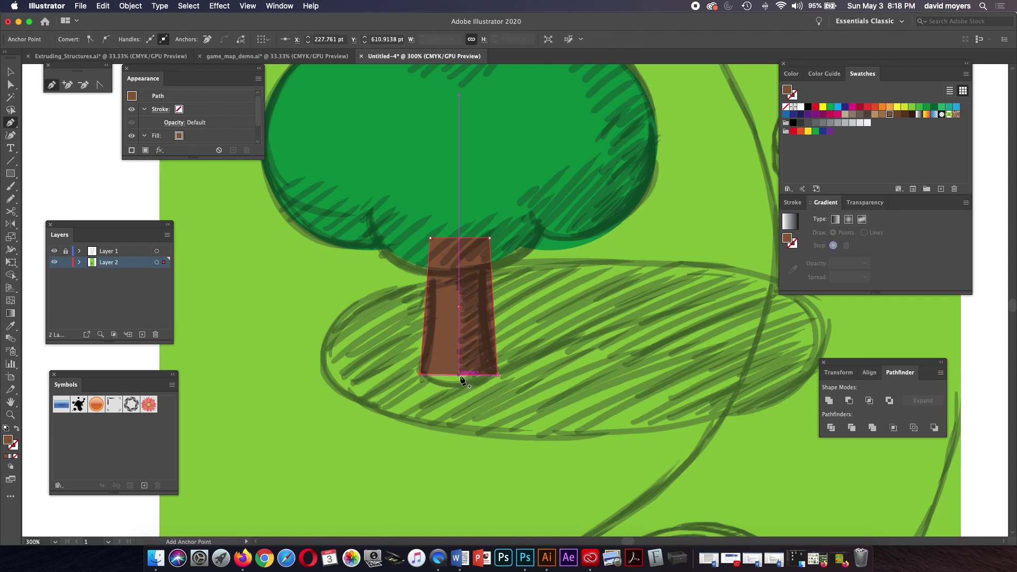
pyautogui.click(459, 375)
pyautogui.press('Down')
pyautogui.press('Down')
pyautogui.press('Down')
pyautogui.press('Down')
pyautogui.press('Down')
pyautogui.press('Down')
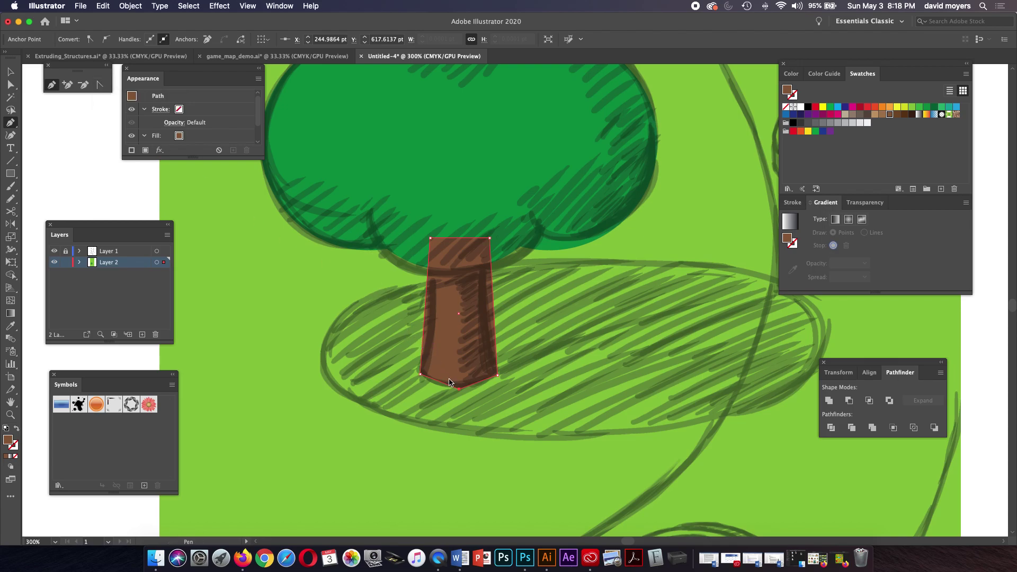
# Convert the trunk's bottom middle point and both top corners to smooth points so its bottom and top edges curve
pyautogui.hotkey('shift', 'c')
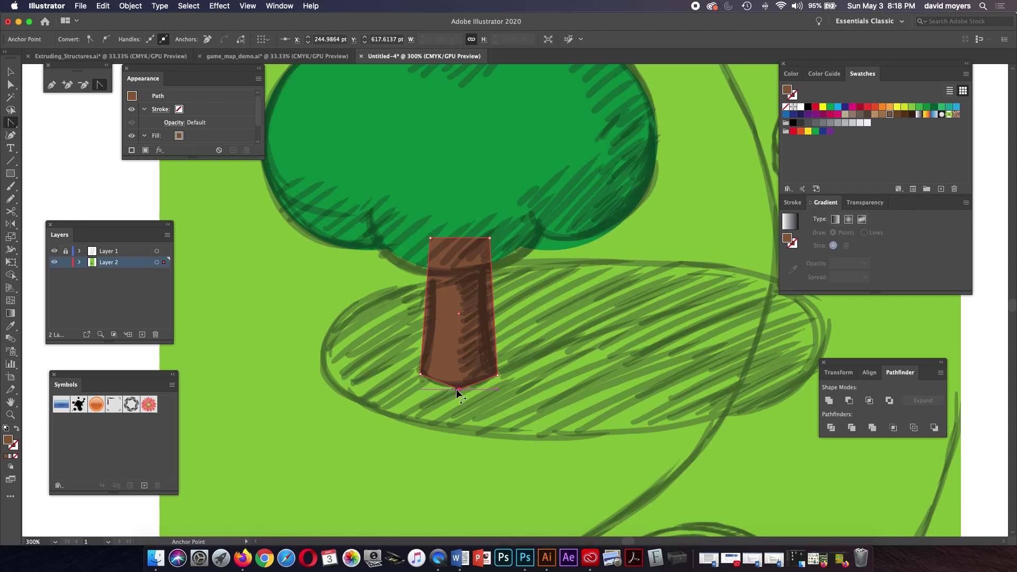
pyautogui.moveTo(457, 388); pyautogui.dragTo(436, 390)
pyautogui.moveTo(430, 238); pyautogui.dragTo(423, 199)
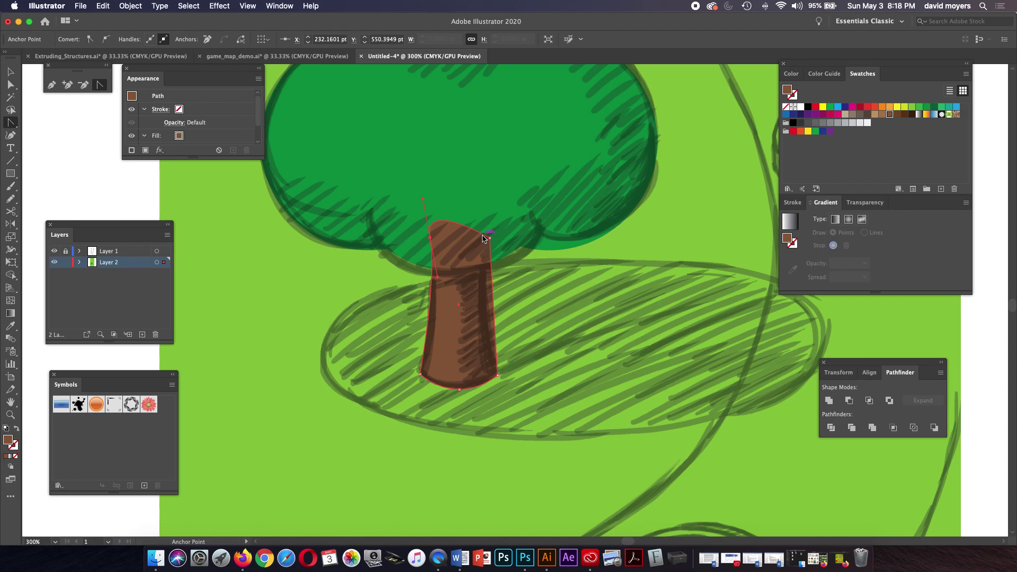
pyautogui.moveTo(488, 239); pyautogui.dragTo(479, 265)
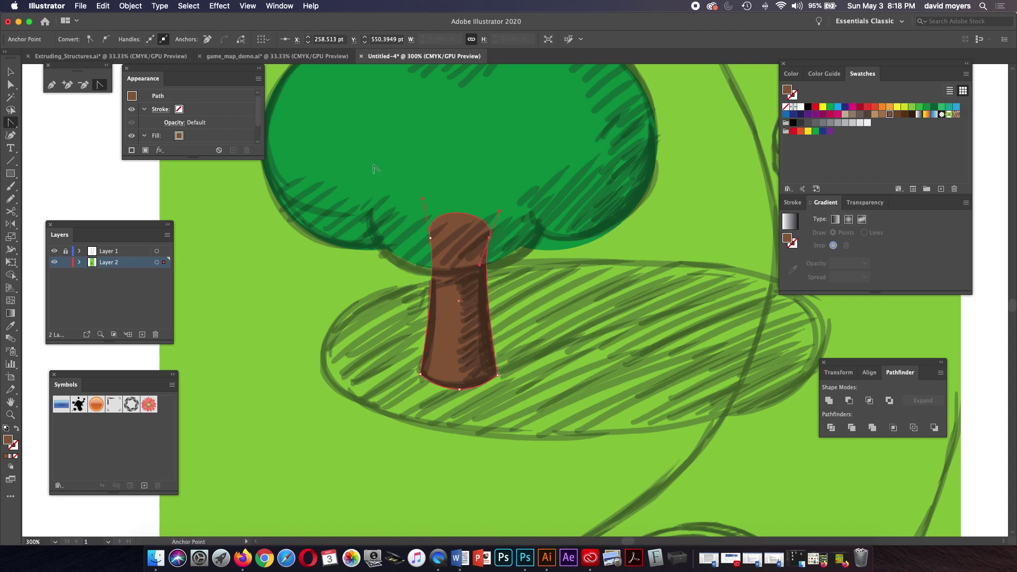
# Arrange the trunk behind the foliage but in front of the light green background, and deselect it
pyautogui.click(11, 72)
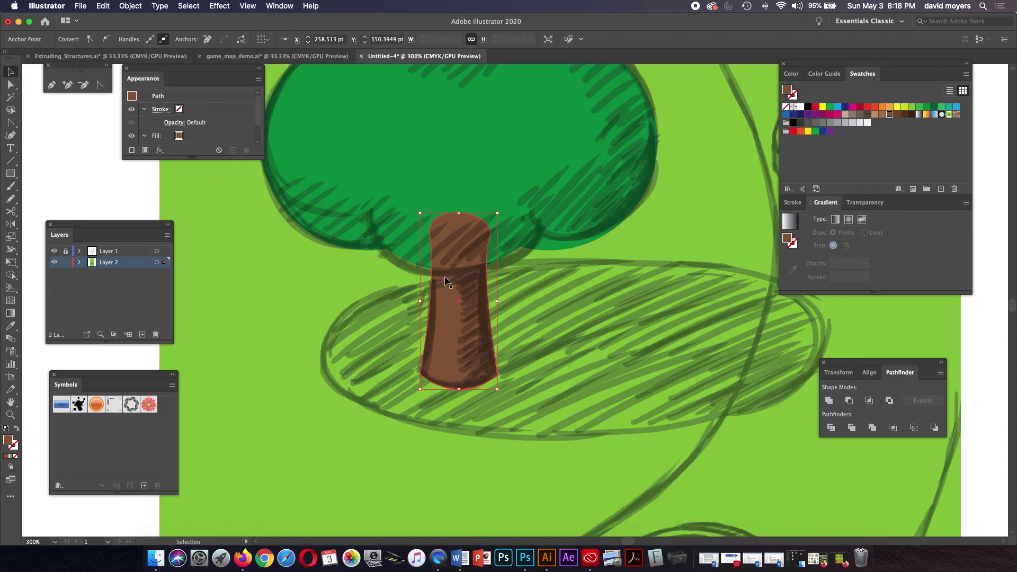
pyautogui.keyDown('shift'); pyautogui.click(471, 139); pyautogui.keyUp('shift')
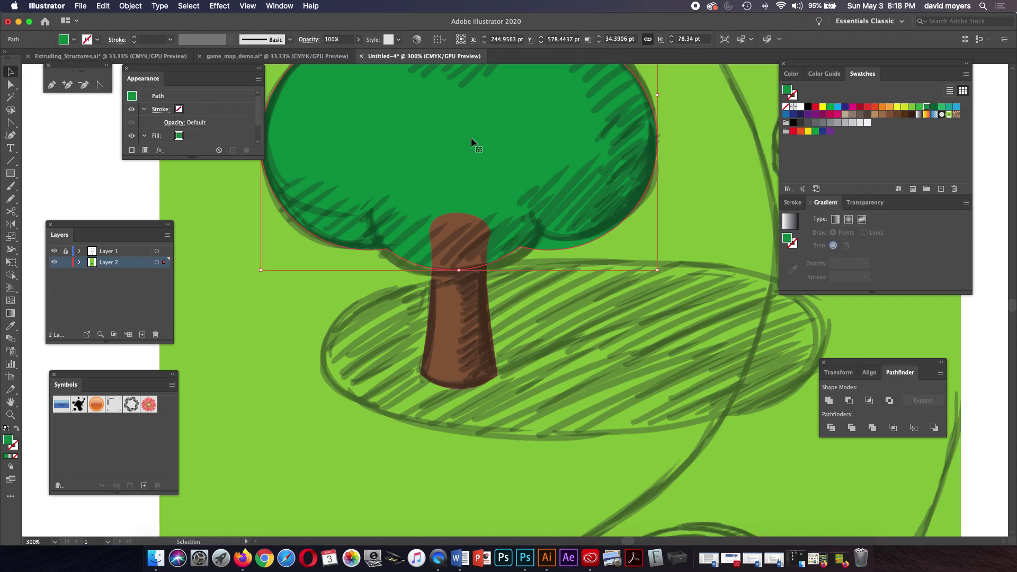
pyautogui.click(464, 307)
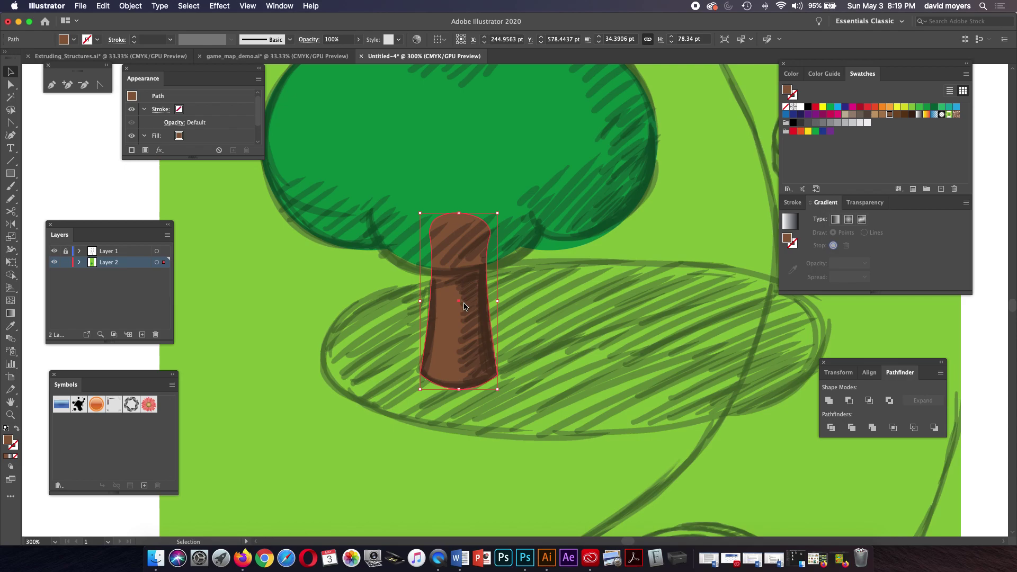
pyautogui.press('a')
pyautogui.press('Delete')
pyautogui.press('v')
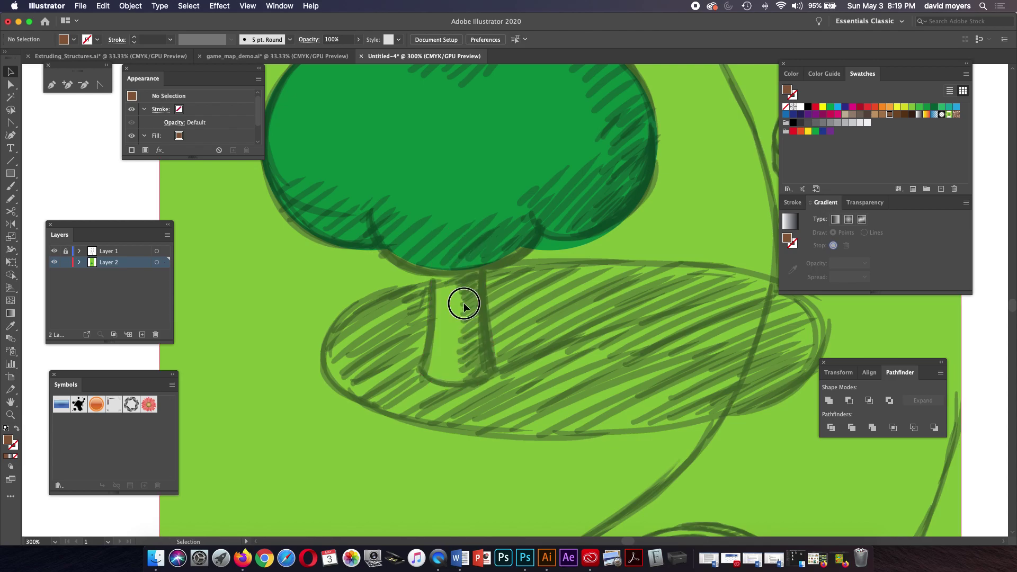
pyautogui.click(463, 306)
pyautogui.press('a')
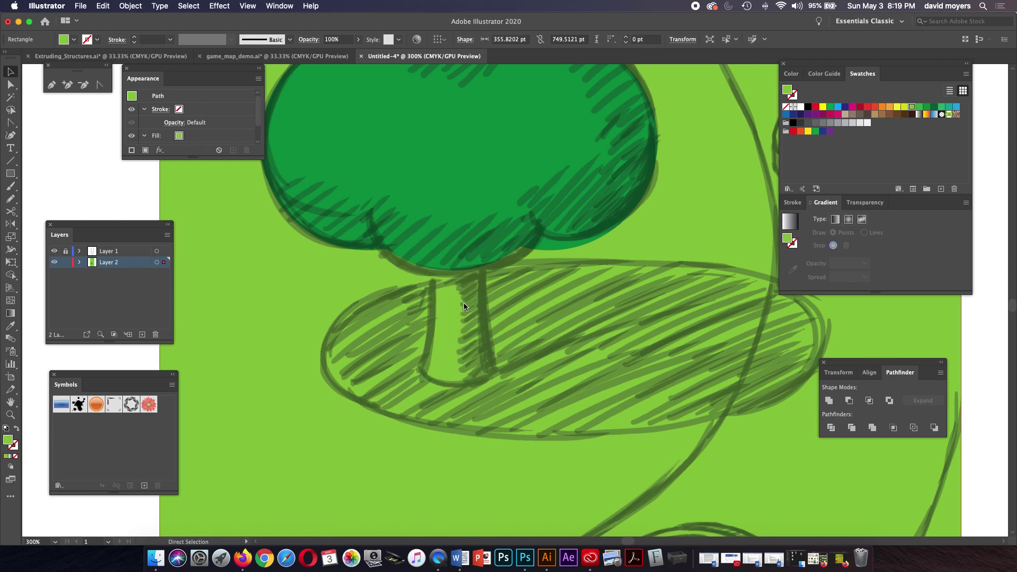
pyautogui.press('super+z')
pyautogui.press('v')
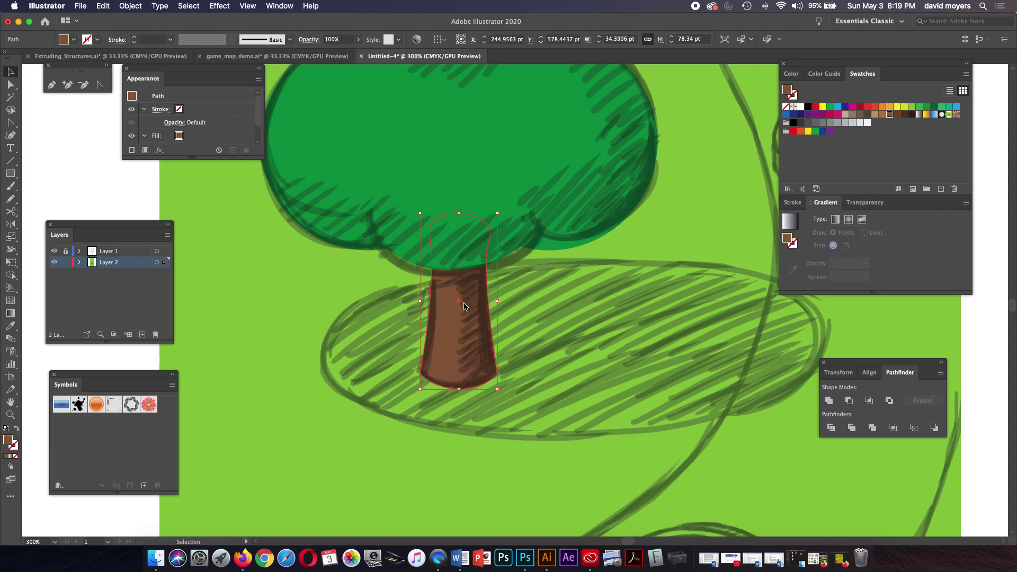
pyautogui.click(134, 179)
pyautogui.press('a')
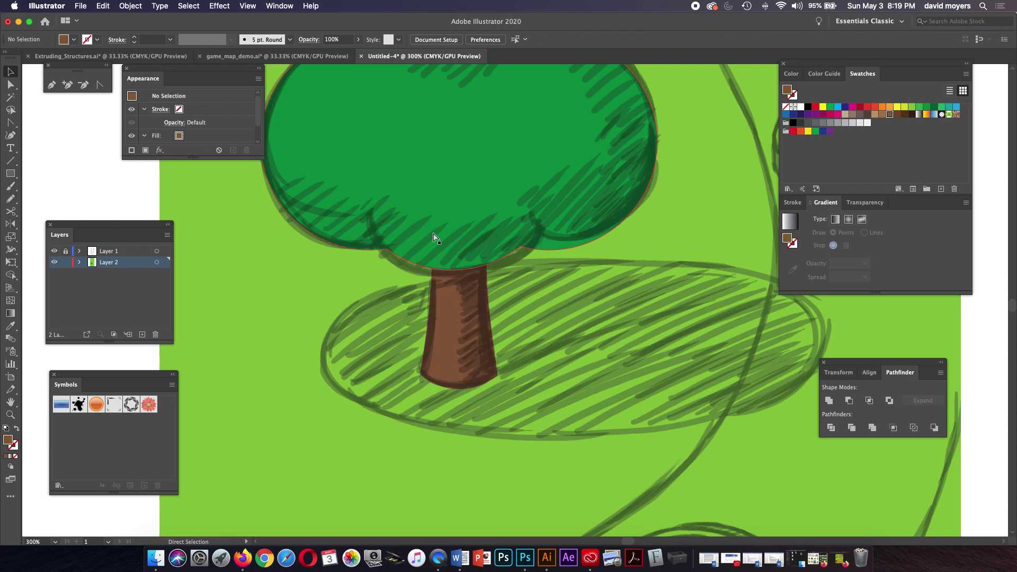
# Apply a freeform gradient with the Points option to the foliage shape's fill
pyautogui.press('super+minus')
pyautogui.moveTo(433, 239); pyautogui.dragTo(353, 323)
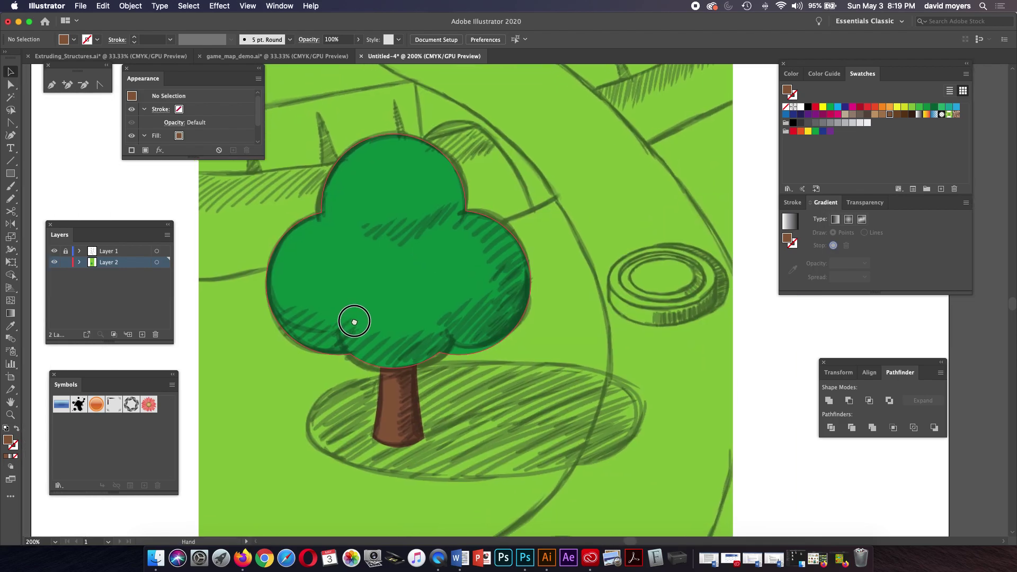
pyautogui.click(460, 324)
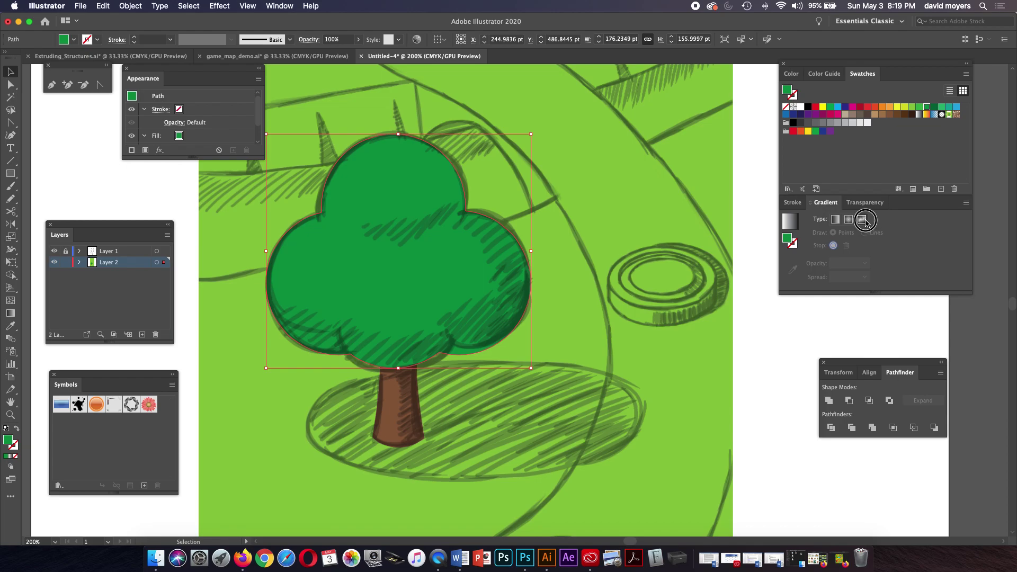
pyautogui.click(865, 222)
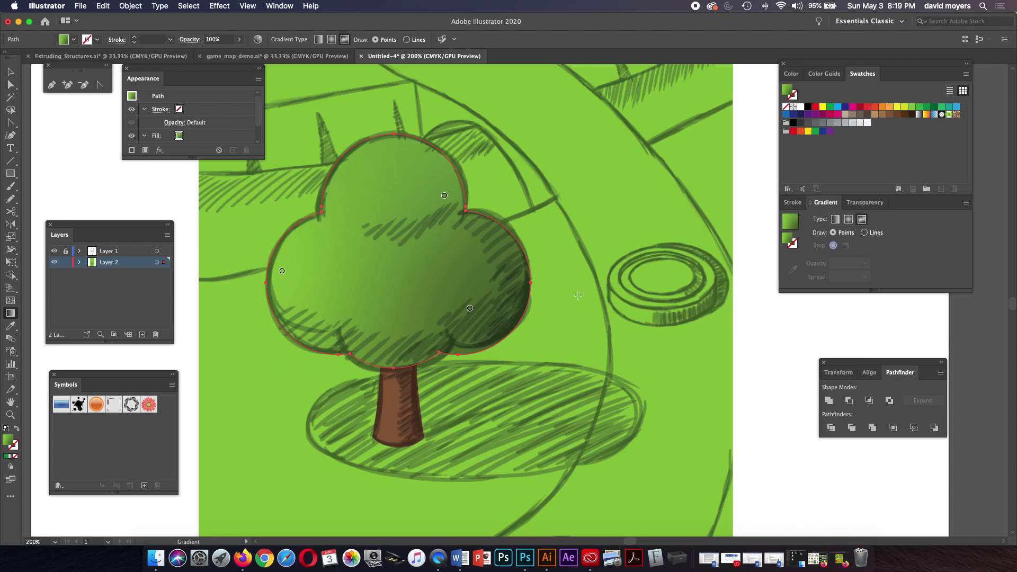
# Move the foliage gradient's lower-right color stop toward the edge with 100% spread, and shift the upper-right stop slightly outward
pyautogui.moveTo(469, 308)
pyautogui.mouseDown()
pyautogui.moveTo(466, 282)
pyautogui.moveTo(474, 308)
pyautogui.mouseUp()
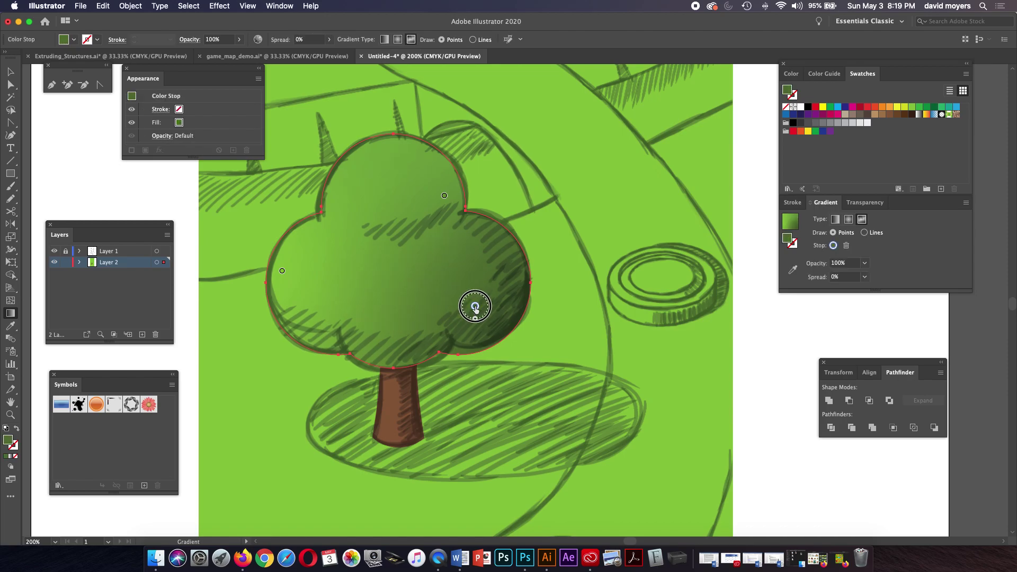
pyautogui.moveTo(475, 317); pyautogui.dragTo(484, 343)
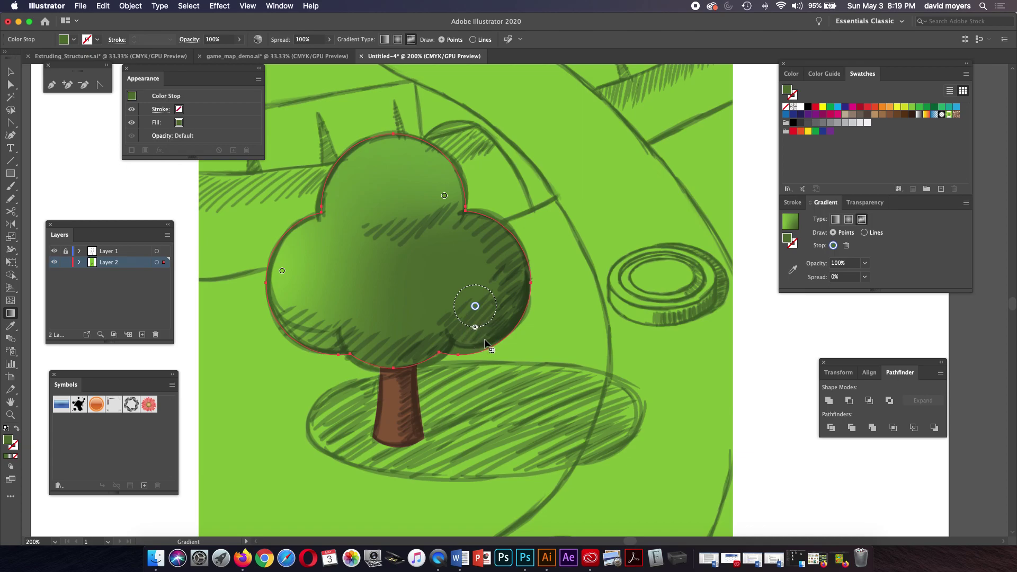
pyautogui.moveTo(475, 308); pyautogui.dragTo(484, 323)
pyautogui.click(444, 193)
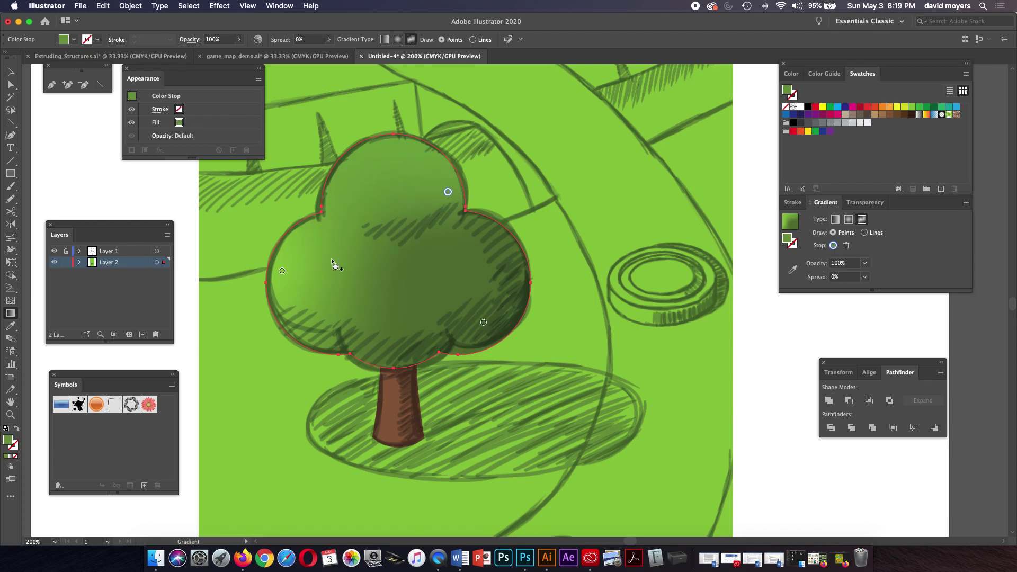
# Move the foliage gradient's left stop inward and its lower-right stop downward, coloring the lower-right stop dark green C=90 M=30 Y=95 K=30
pyautogui.moveTo(283, 273); pyautogui.dragTo(295, 269)
pyautogui.moveTo(483, 323); pyautogui.dragTo(485, 328)
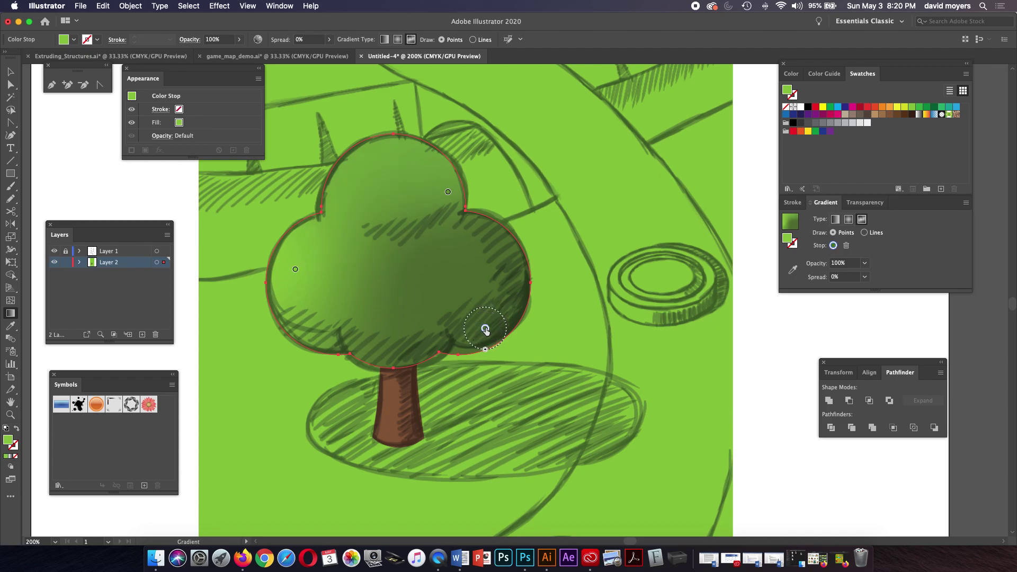
pyautogui.click(933, 107)
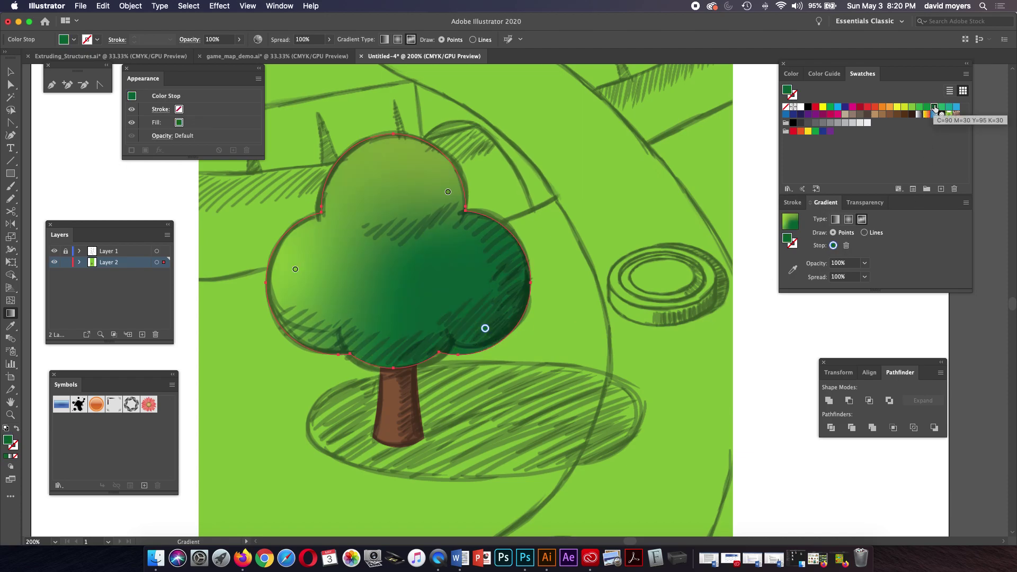
pyautogui.moveTo(486, 330); pyautogui.dragTo(487, 337)
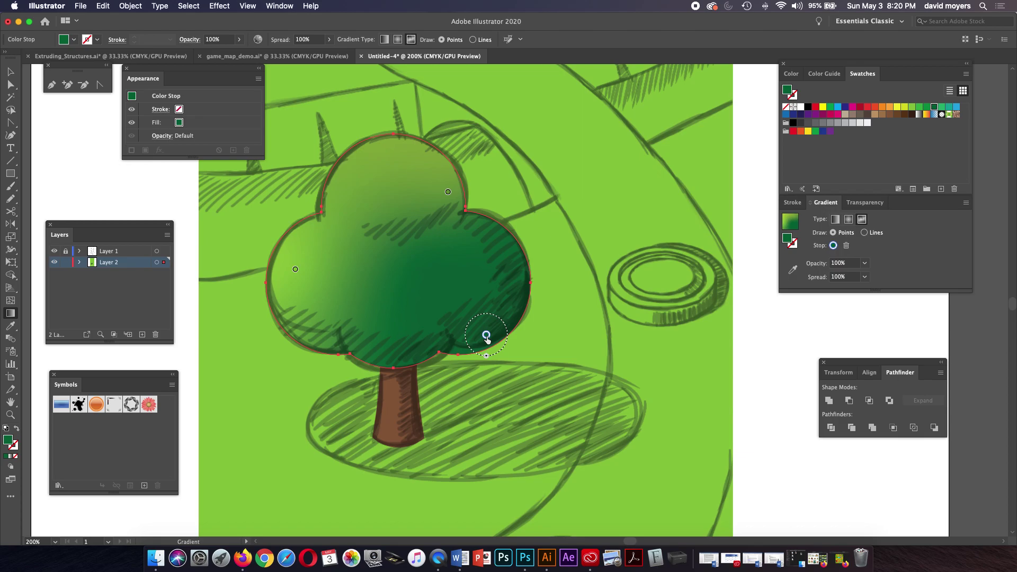
# Add a gradient stop at the inner edge of the foliage's right lobe, colored bright green C=50 M=0 Y=100 K=0
pyautogui.click(439, 253)
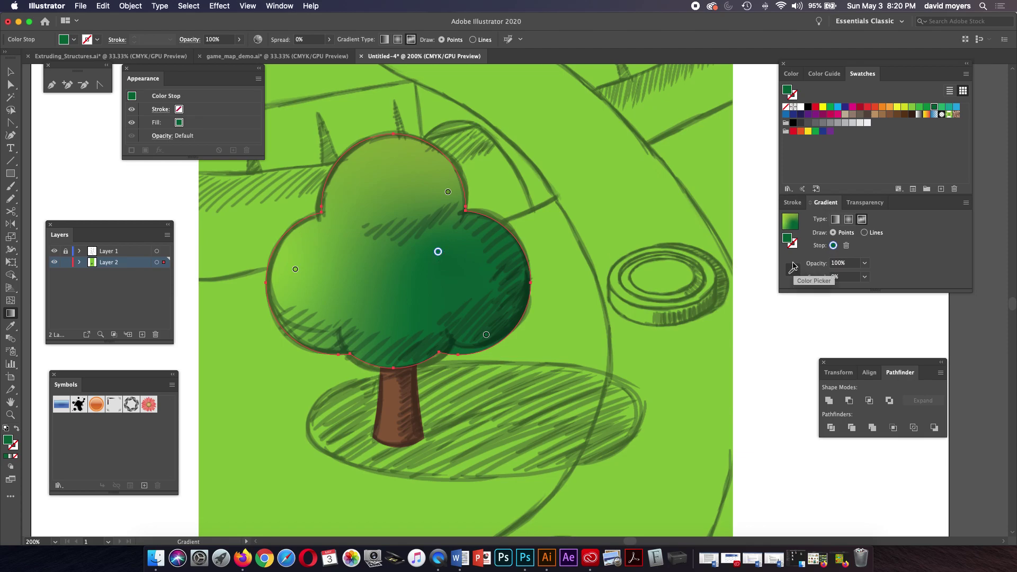
pyautogui.click(912, 107)
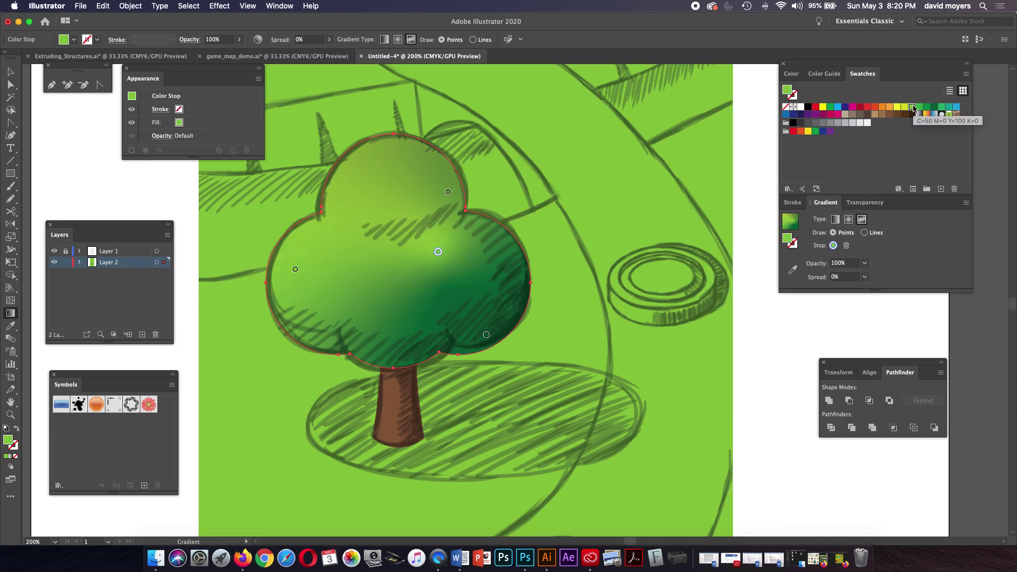
# Move the top lobe's right-hand stop slightly down and inward, hide the sketch on Layer 1, and sample the foliage's dark green for the stop
pyautogui.click(448, 191)
pyautogui.moveTo(448, 192); pyautogui.dragTo(437, 205)
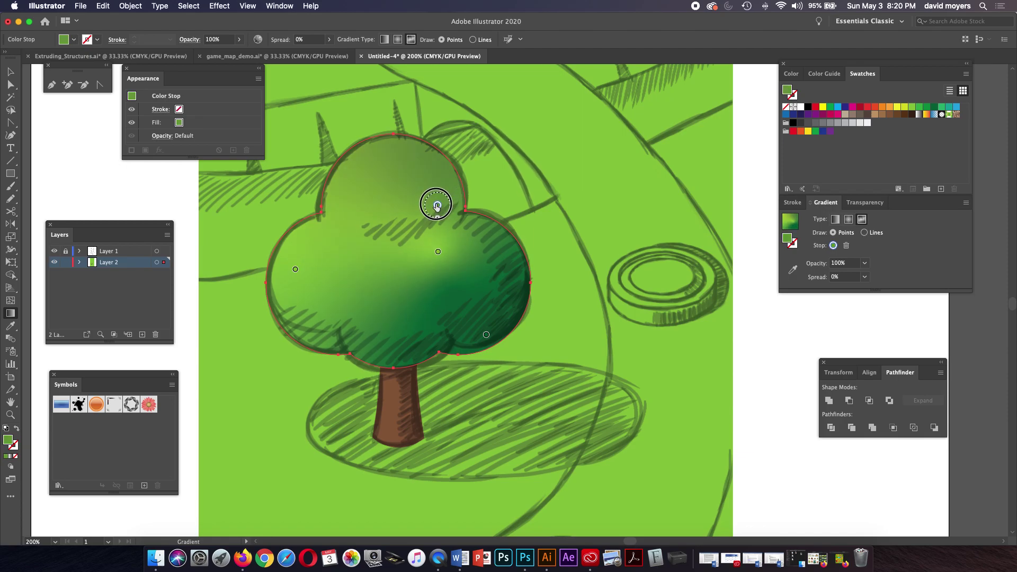
pyautogui.click(793, 271)
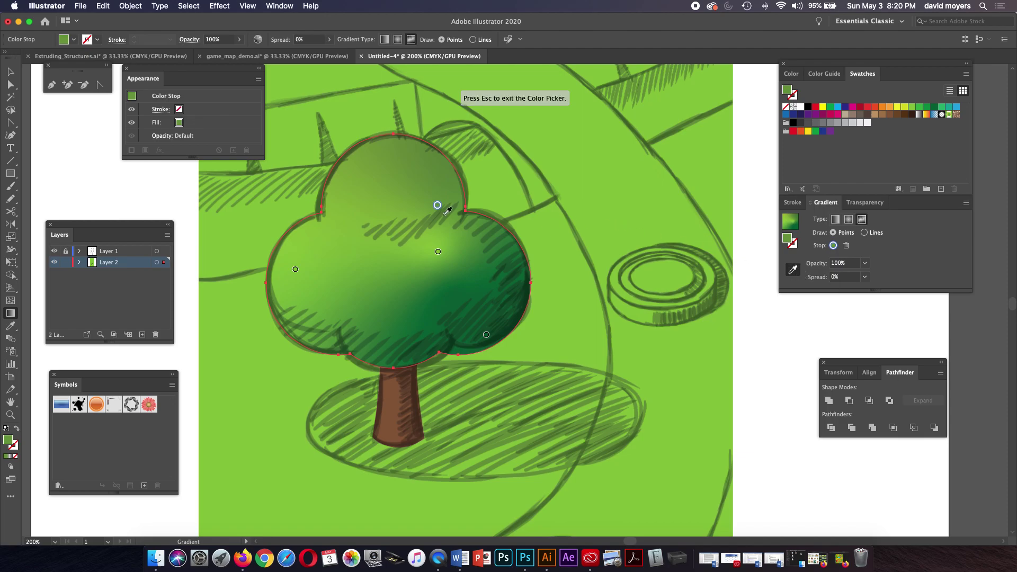
pyautogui.click(475, 272)
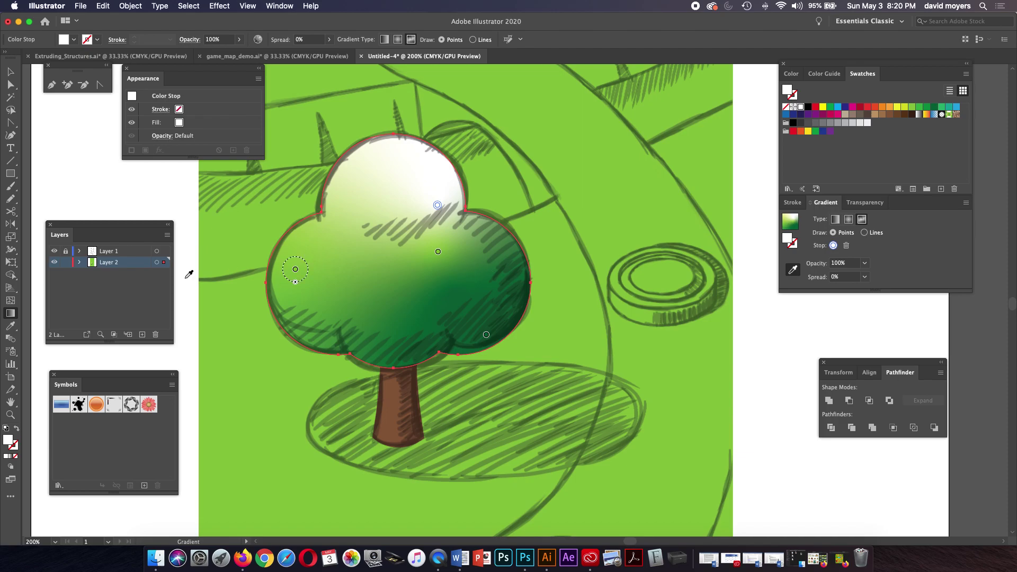
pyautogui.click(54, 251)
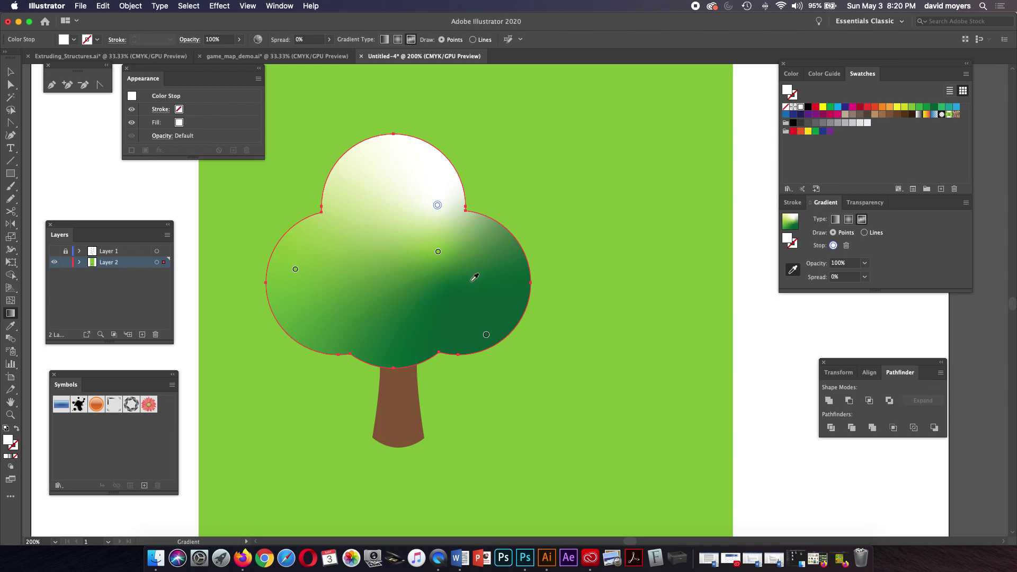
pyautogui.press('cmd+z')
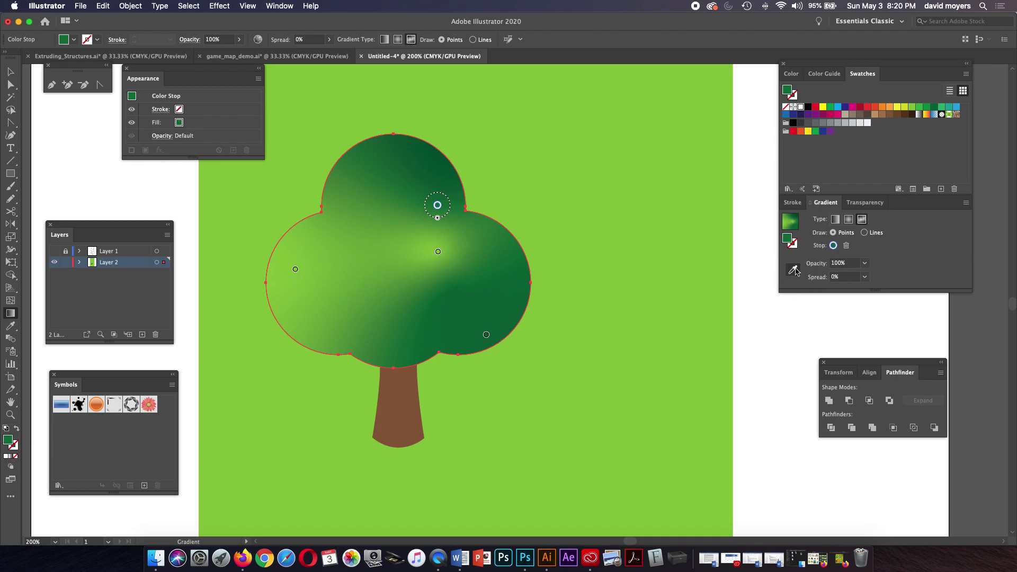
# Add a gradient stop in the upper part of the top lobe, colored with a medium green sampled from the right lobe
pyautogui.click(383, 161)
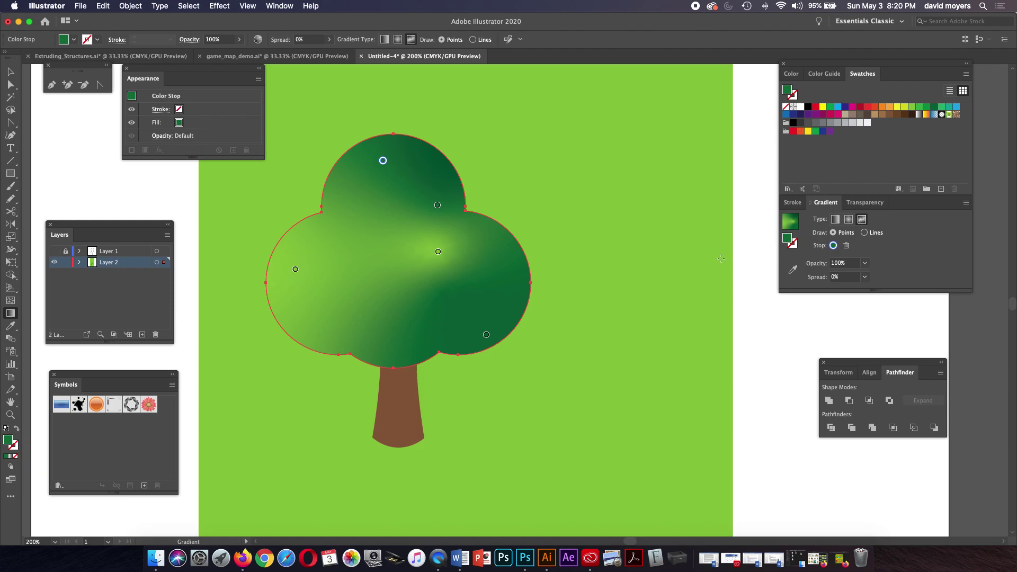
pyautogui.click(792, 270)
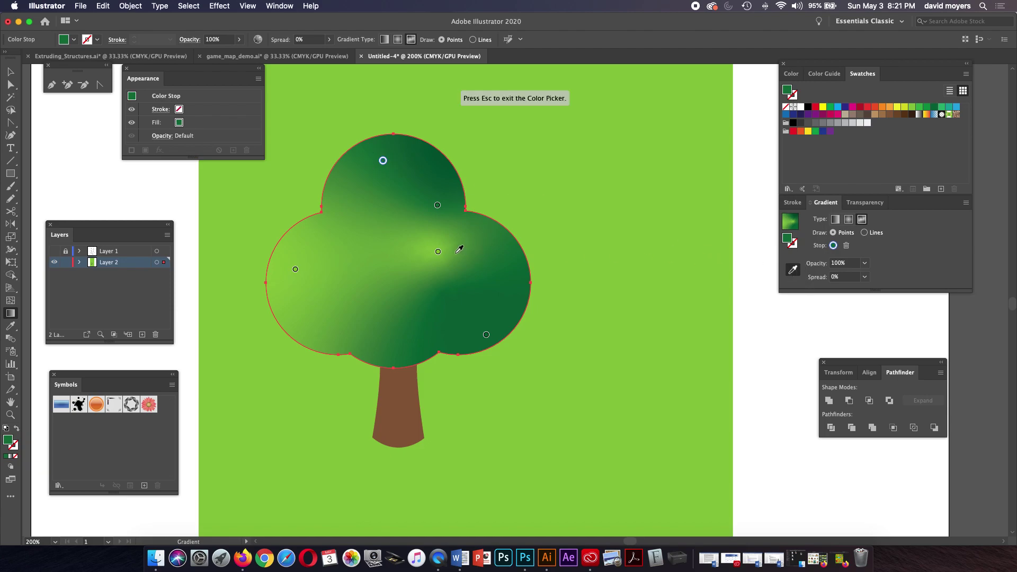
pyautogui.click(454, 250)
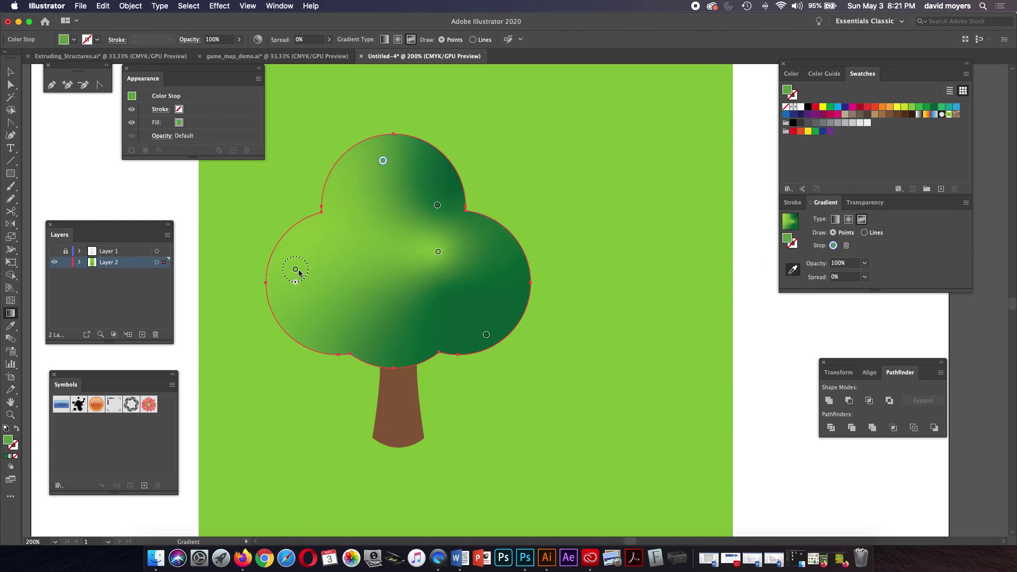
# Shift the right lobe's bright stop slightly down with 100% spread, and the top lobe's dark stop slightly down with 38% spread
pyautogui.moveTo(438, 252); pyautogui.dragTo(442, 284)
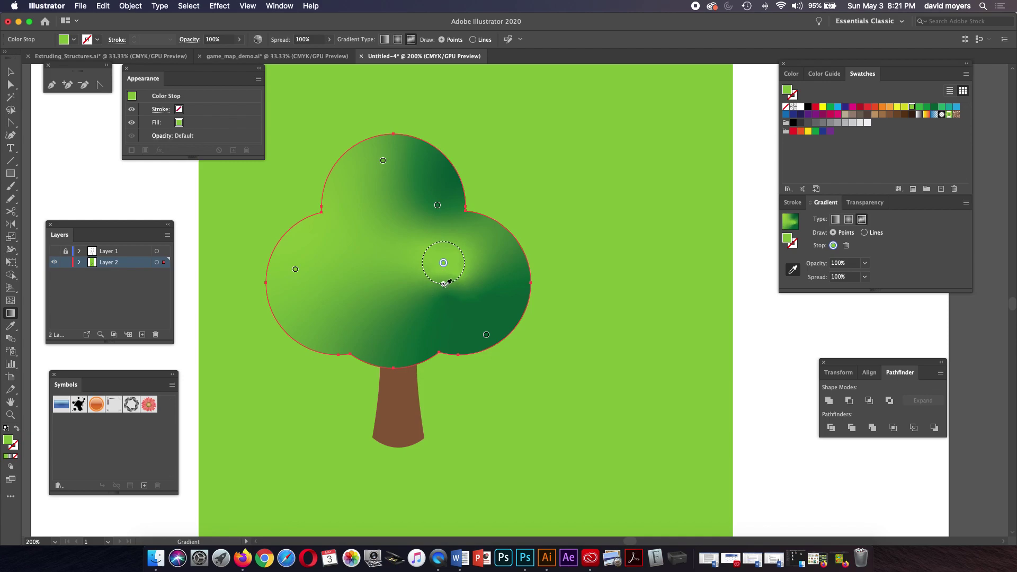
pyautogui.moveTo(438, 206); pyautogui.dragTo(434, 224)
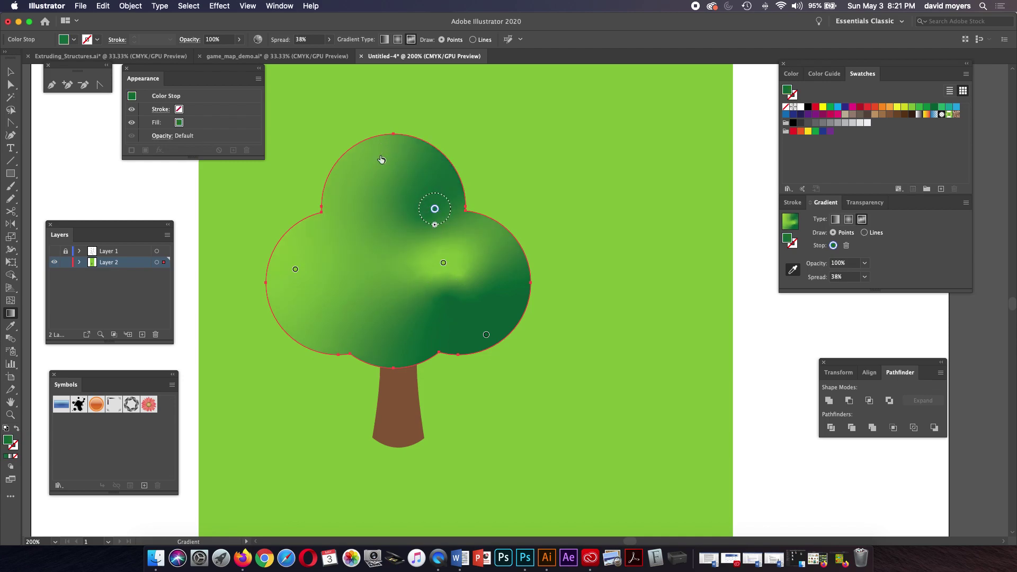
# Raise the topmost stop and color it C=50 M=0 Y=100 K=0, nudge the left stop inward, and set the lower-right stop's spread to 44%
pyautogui.moveTo(383, 160); pyautogui.dragTo(388, 153)
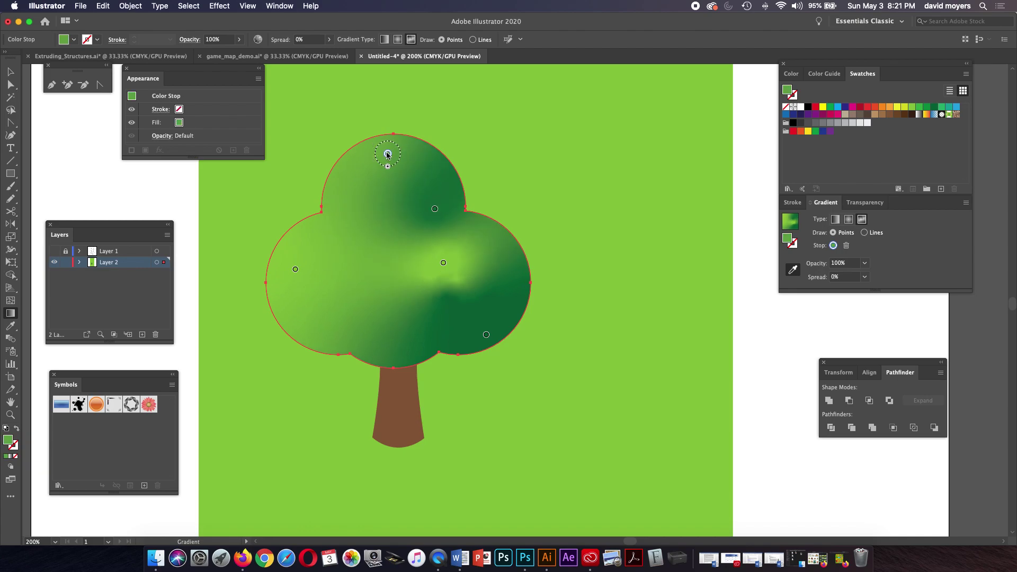
pyautogui.click(912, 107)
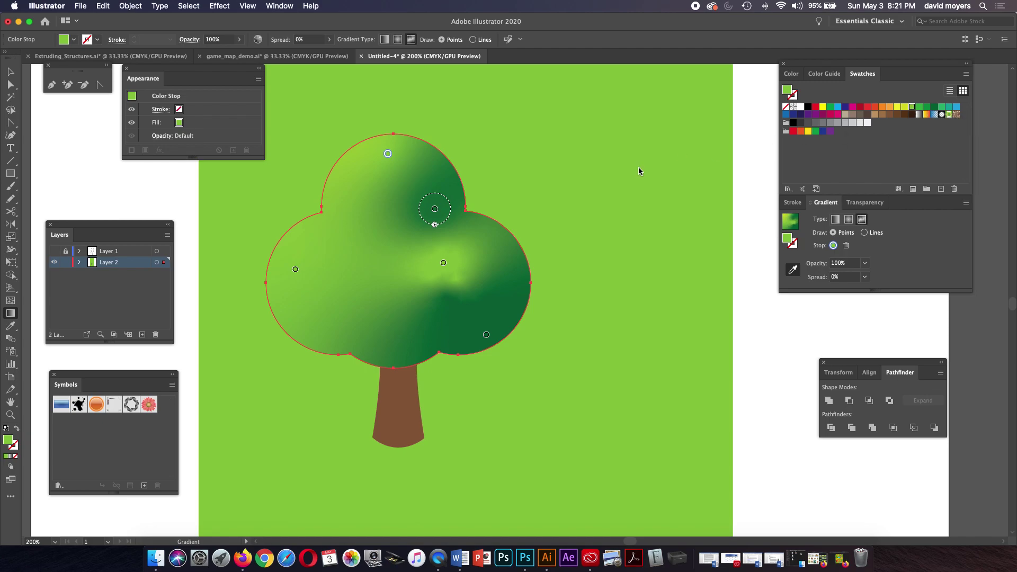
pyautogui.moveTo(295, 269); pyautogui.dragTo(305, 276)
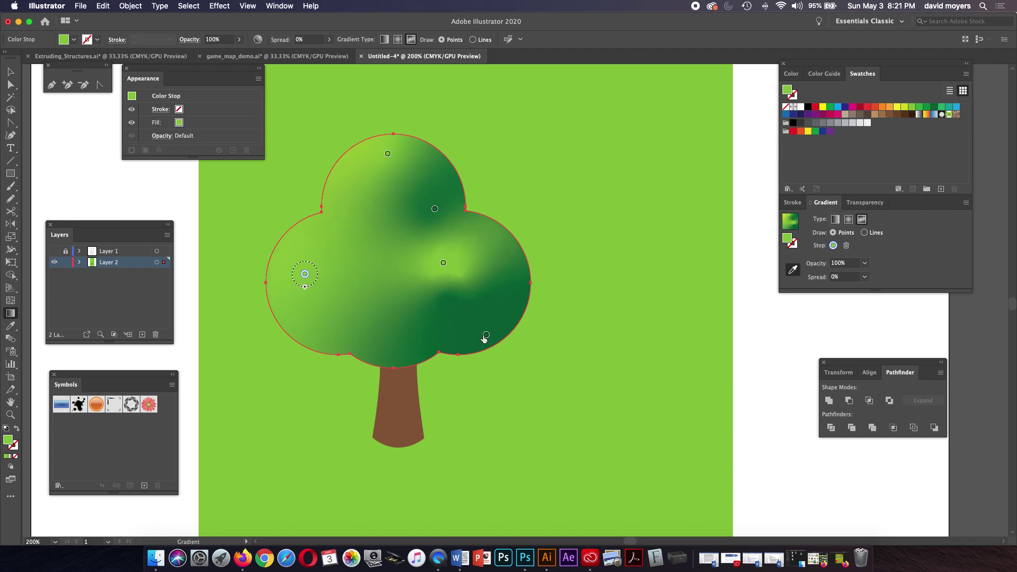
pyautogui.moveTo(488, 352); pyautogui.dragTo(488, 345)
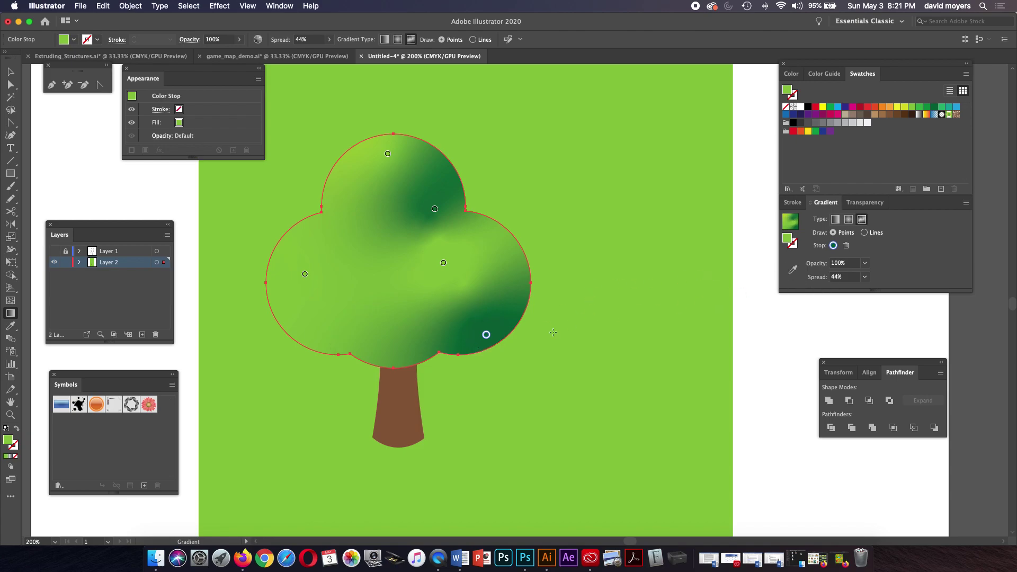
# Add a gradient stop low in the foliage's left lobe, colored with a medium green sampled from the foliage
pyautogui.click(331, 342)
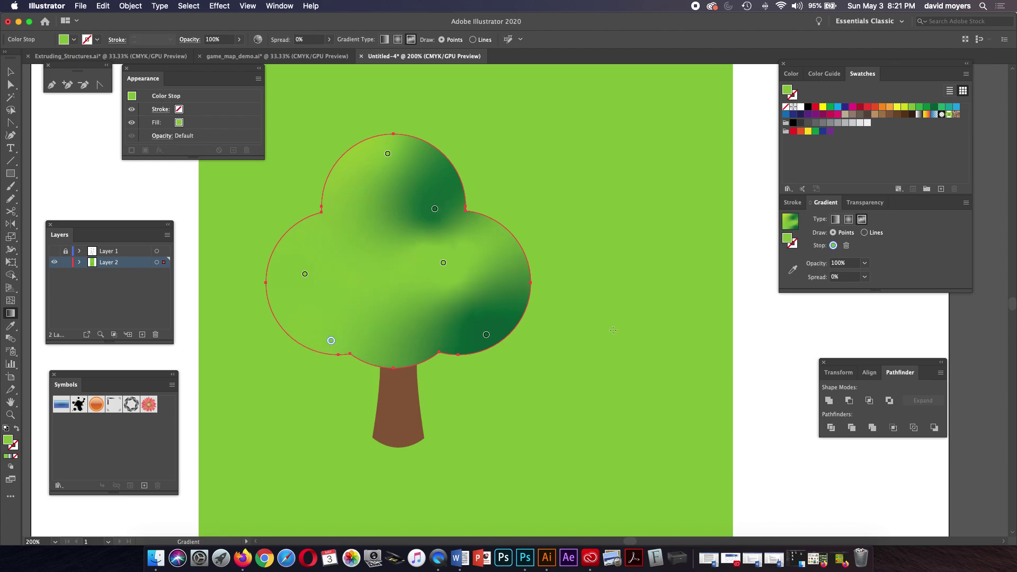
pyautogui.click(792, 270)
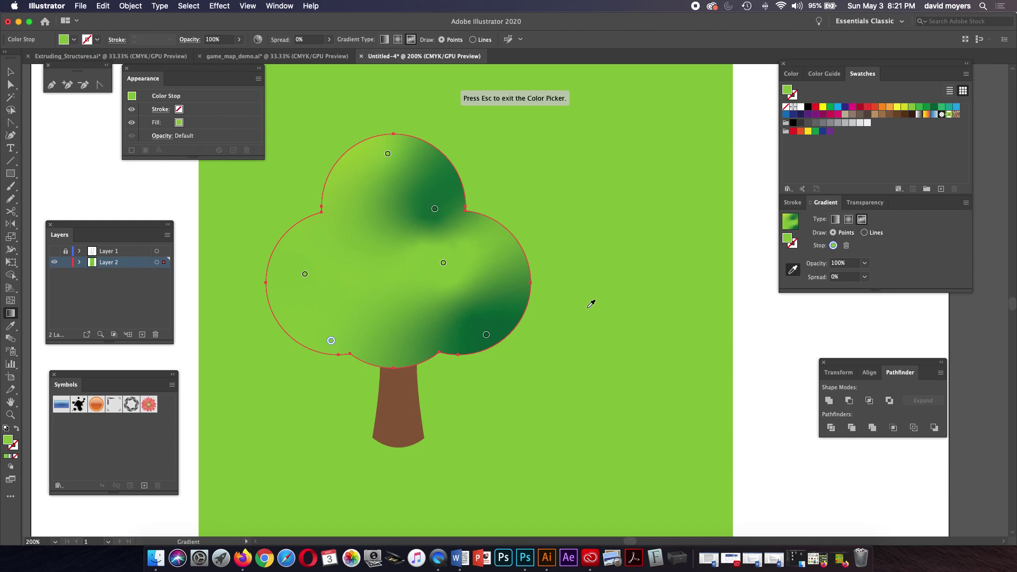
pyautogui.click(518, 314)
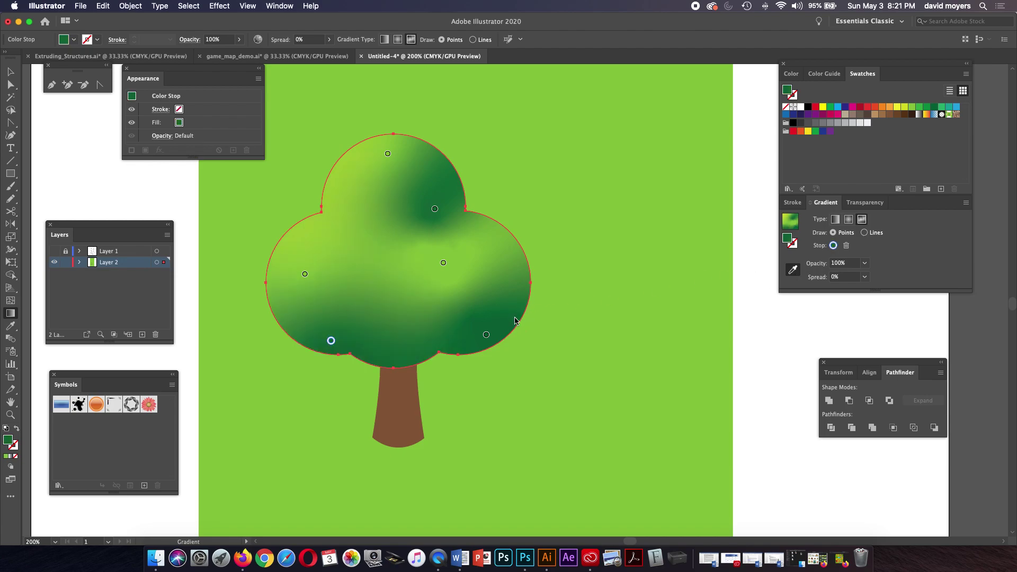
pyautogui.click(353, 304)
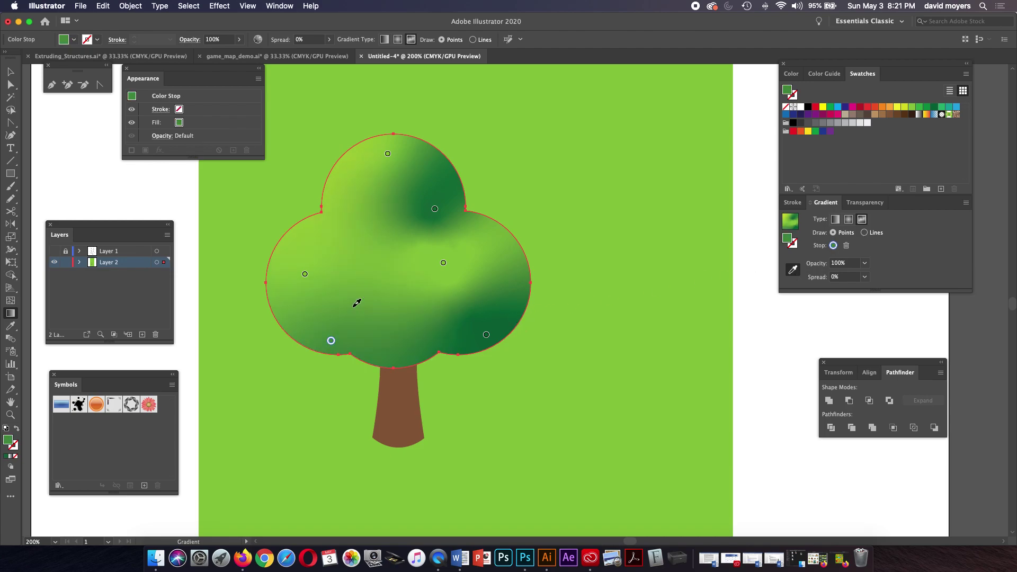
pyautogui.click(354, 310)
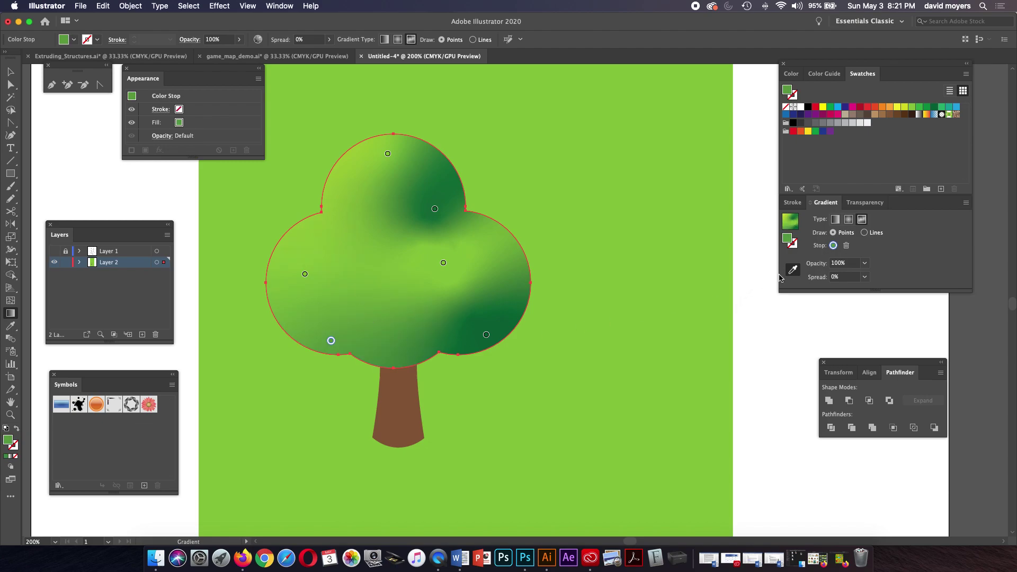
# Add a gradient stop at the foliage's bottom center, colored dark green sampled from the lower-right lobe, and deselect the foliage
pyautogui.click(394, 356)
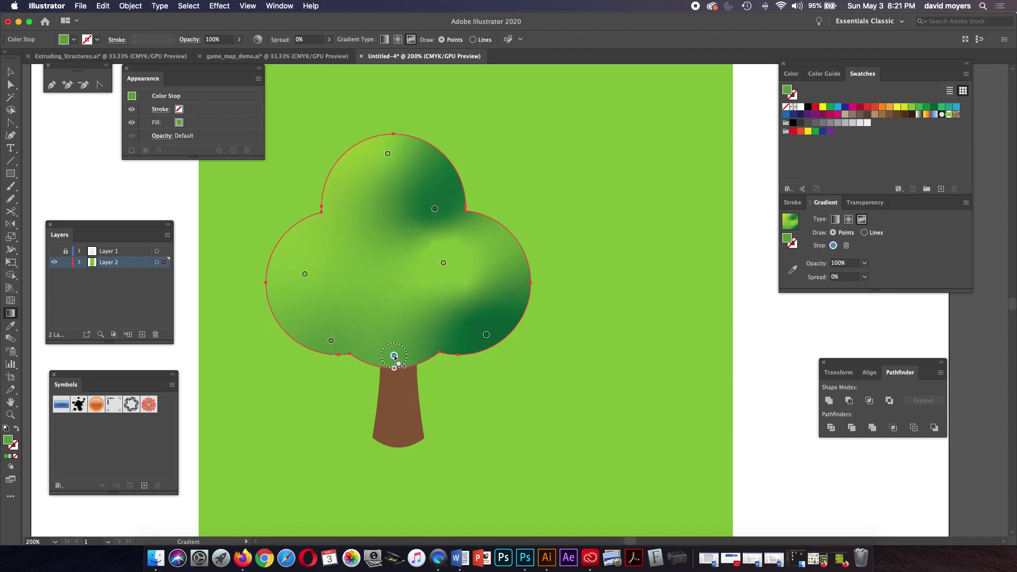
pyautogui.click(793, 271)
pyautogui.click(509, 324)
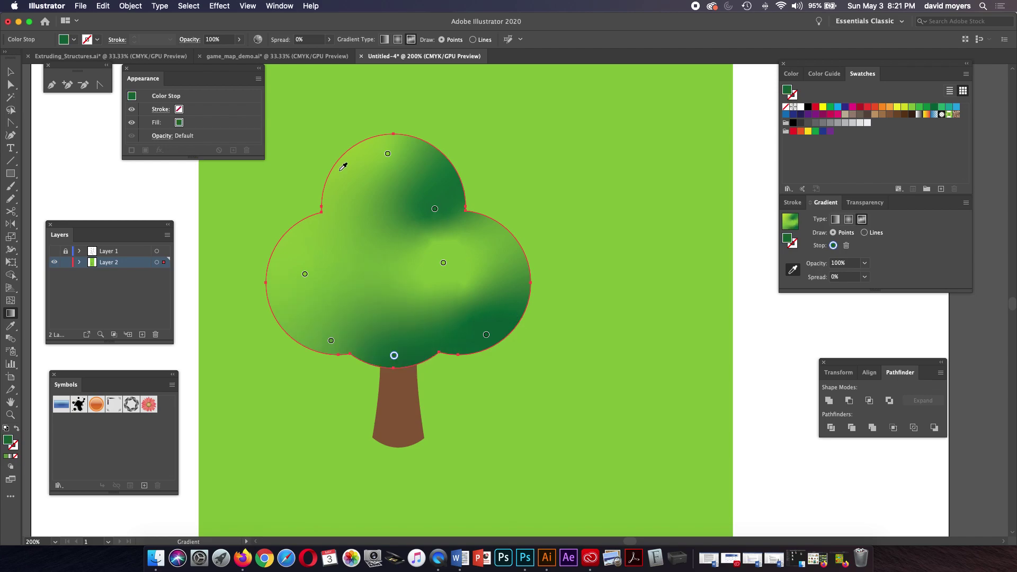
pyautogui.click(55, 146)
pyautogui.press('super+1')
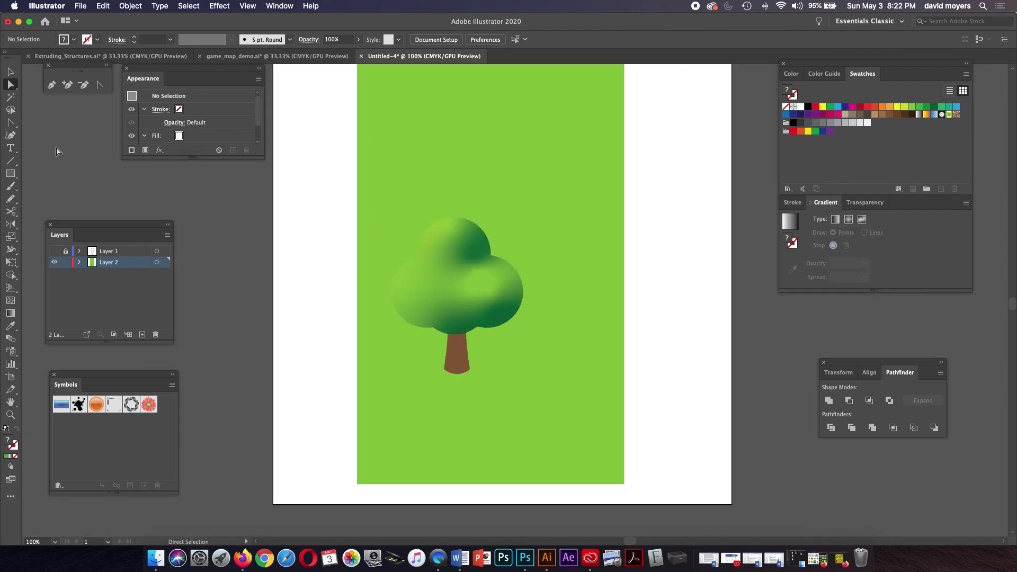
# Lighten the green background rectangle's fill to CMYK 37, 0, 79, 0 and deselect it
pyautogui.click(509, 152)
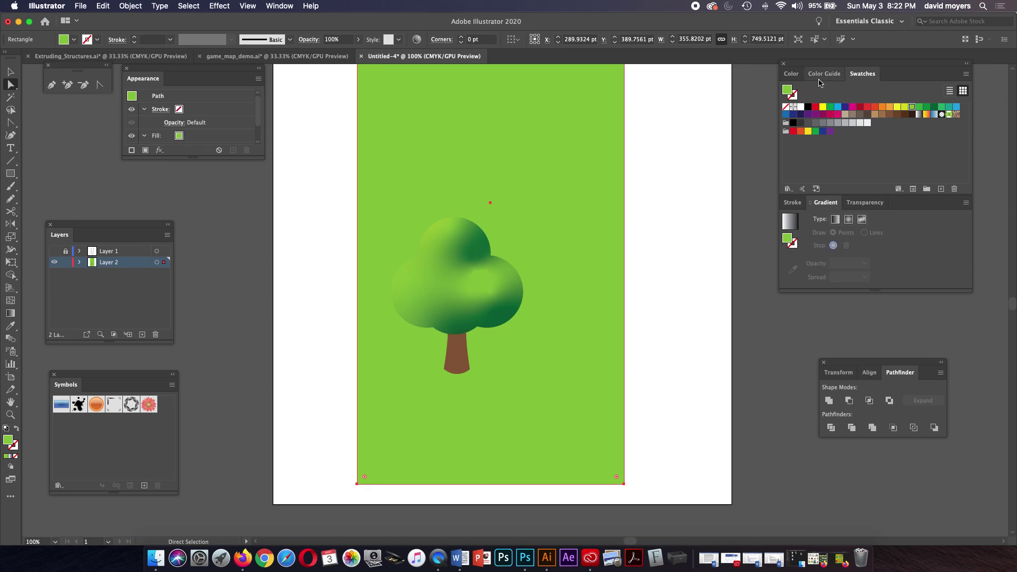
pyautogui.click(794, 78)
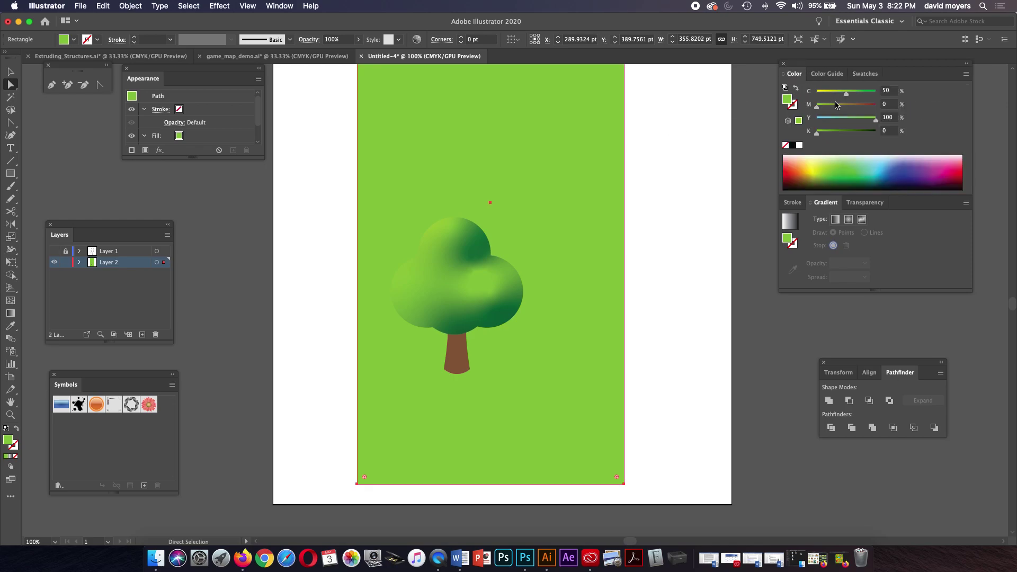
pyautogui.click(966, 75)
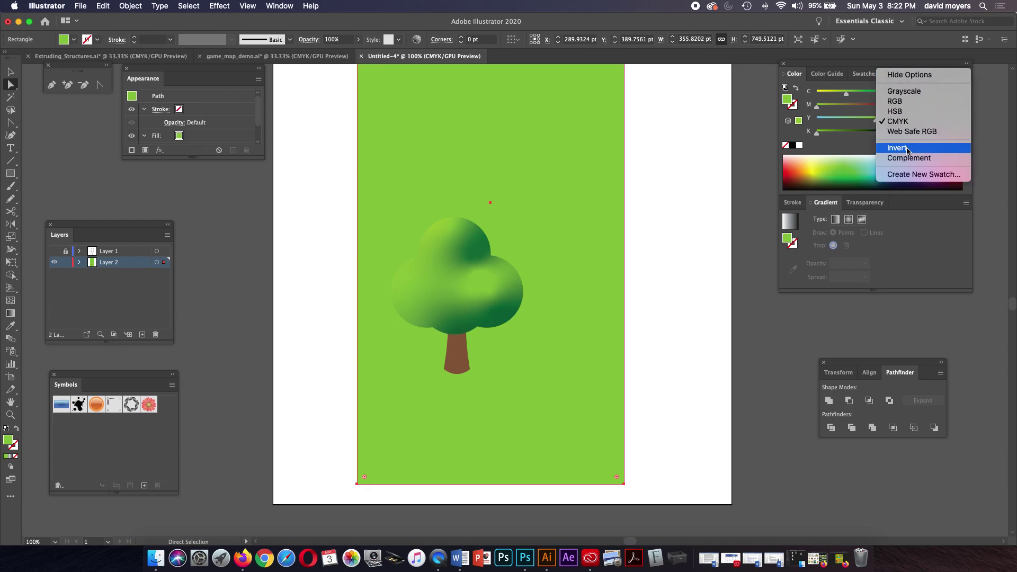
pyautogui.click(909, 123)
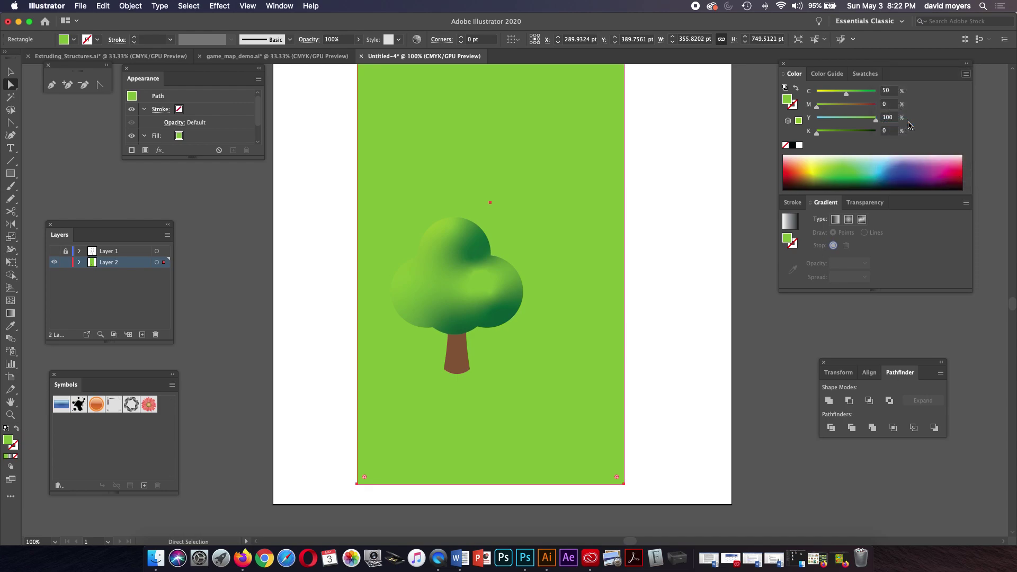
pyautogui.moveTo(875, 122); pyautogui.dragTo(838, 97)
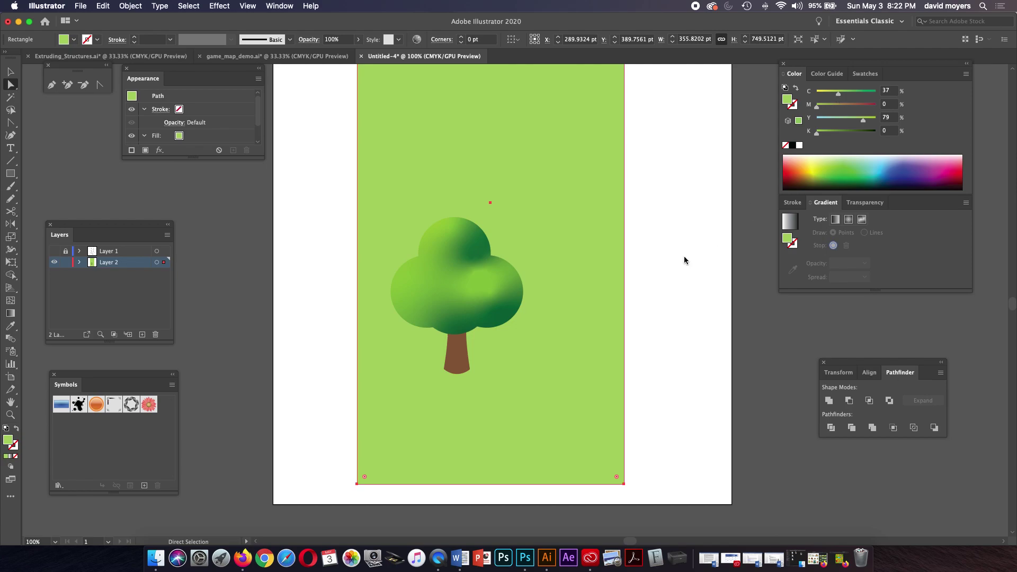
pyautogui.click(548, 342)
pyautogui.click(652, 288)
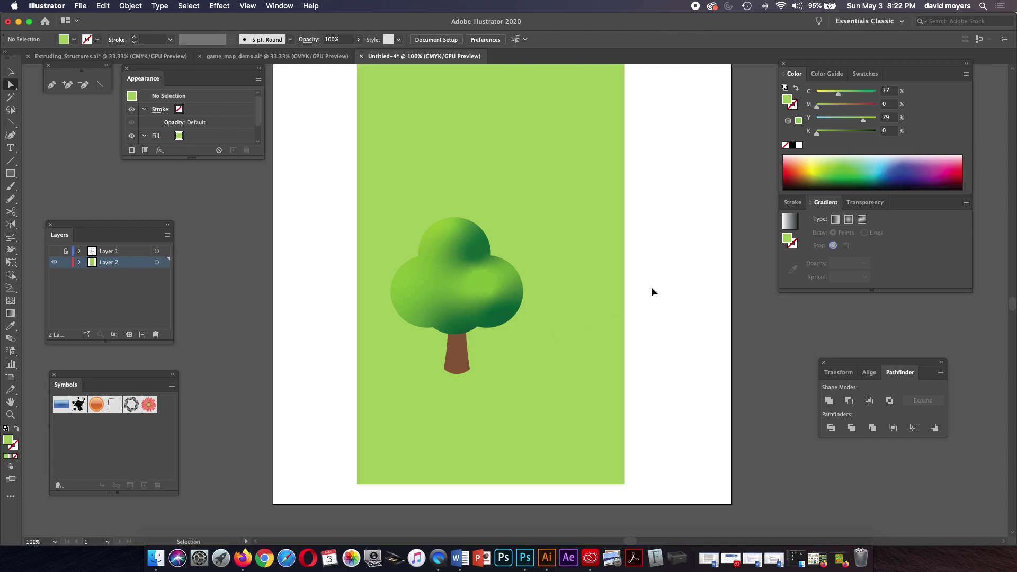
# Show the sketch on Layer 1 again, with the whole map in view
pyautogui.press('super+minus')
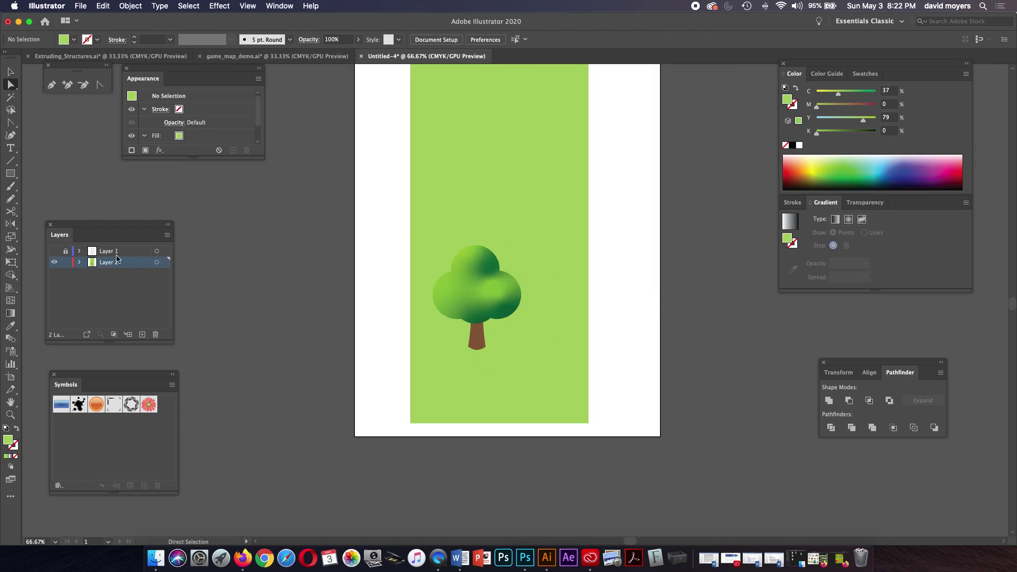
pyautogui.click(54, 251)
pyautogui.moveTo(545, 244); pyautogui.dragTo(539, 279)
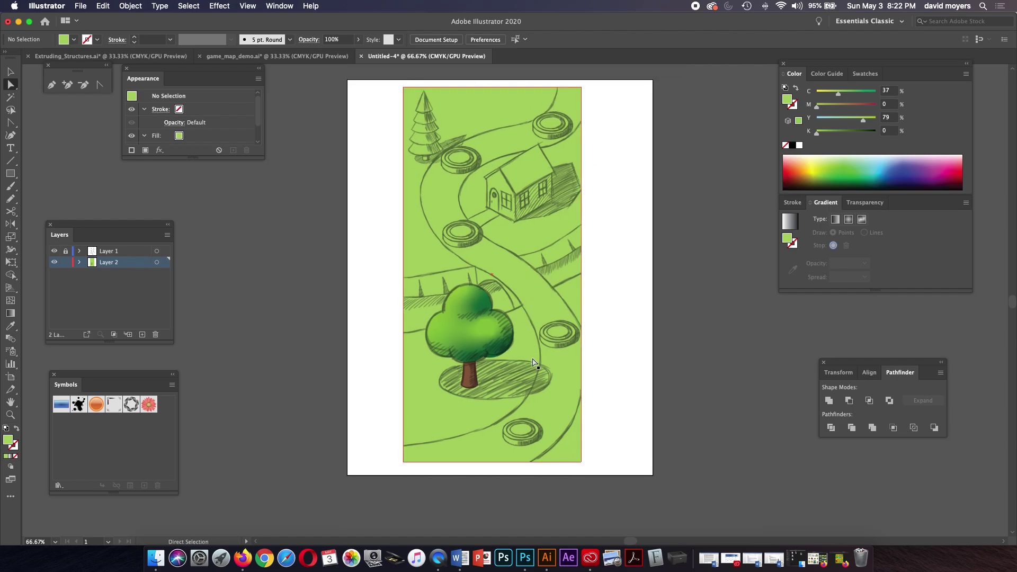
# Trace the road's left edge with the Pen tool, from beyond the map's lower-left side up past its top edge
pyautogui.press('p')
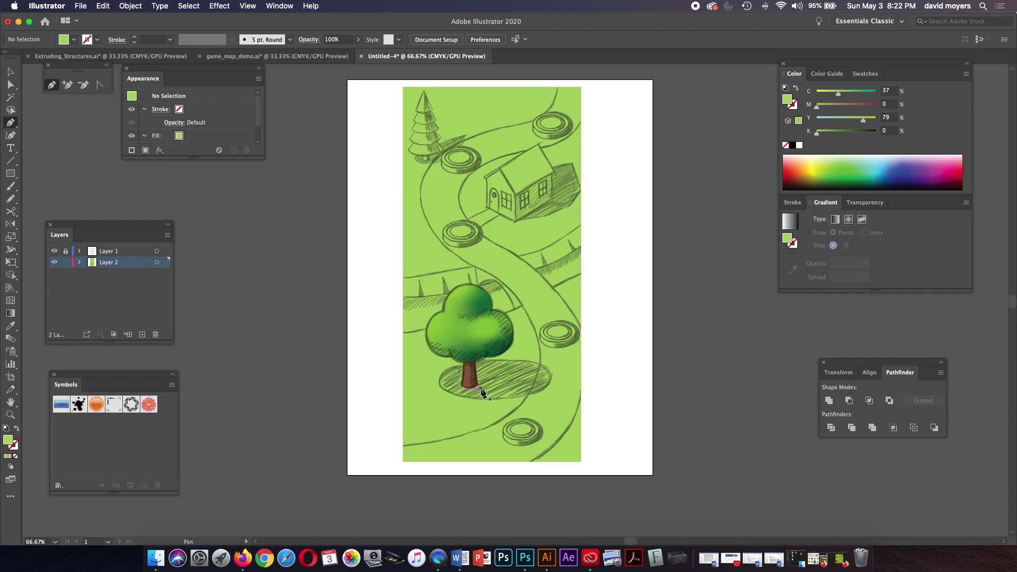
pyautogui.click(391, 447)
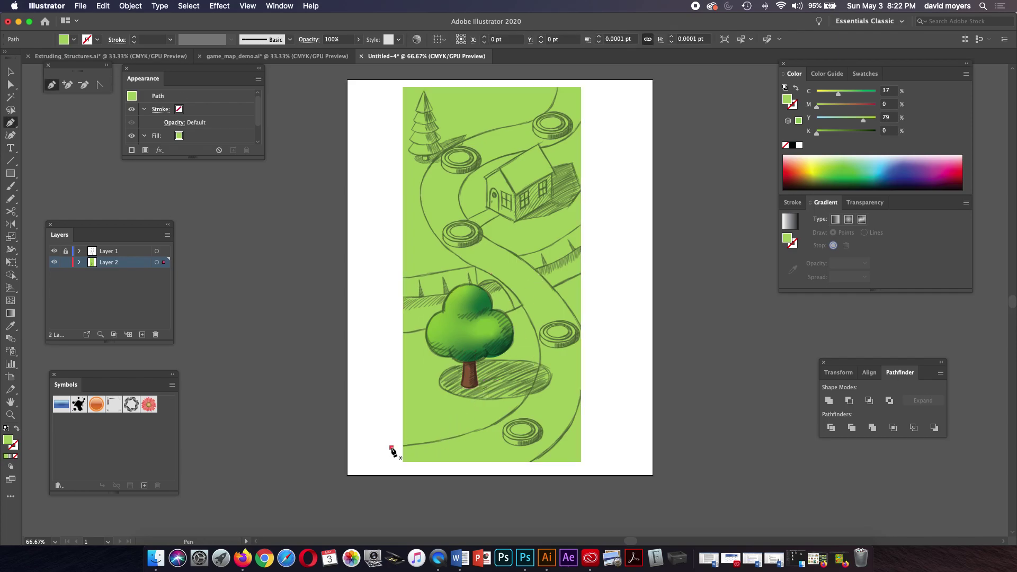
pyautogui.moveTo(514, 412); pyautogui.dragTo(540, 346)
pyautogui.moveTo(508, 287); pyautogui.dragTo(488, 272)
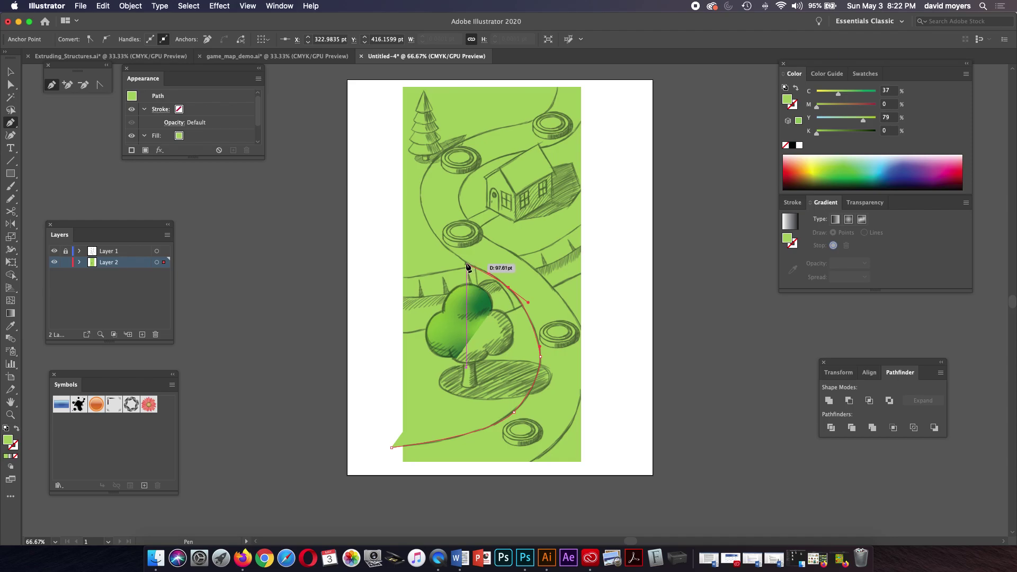
pyautogui.moveTo(466, 264); pyautogui.dragTo(456, 259)
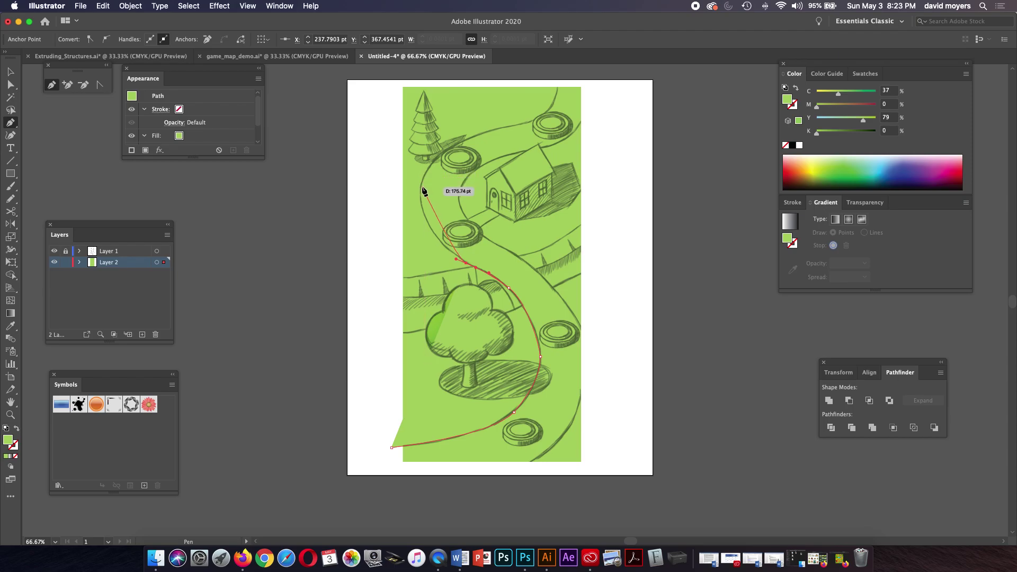
pyautogui.moveTo(422, 189); pyautogui.dragTo(427, 150)
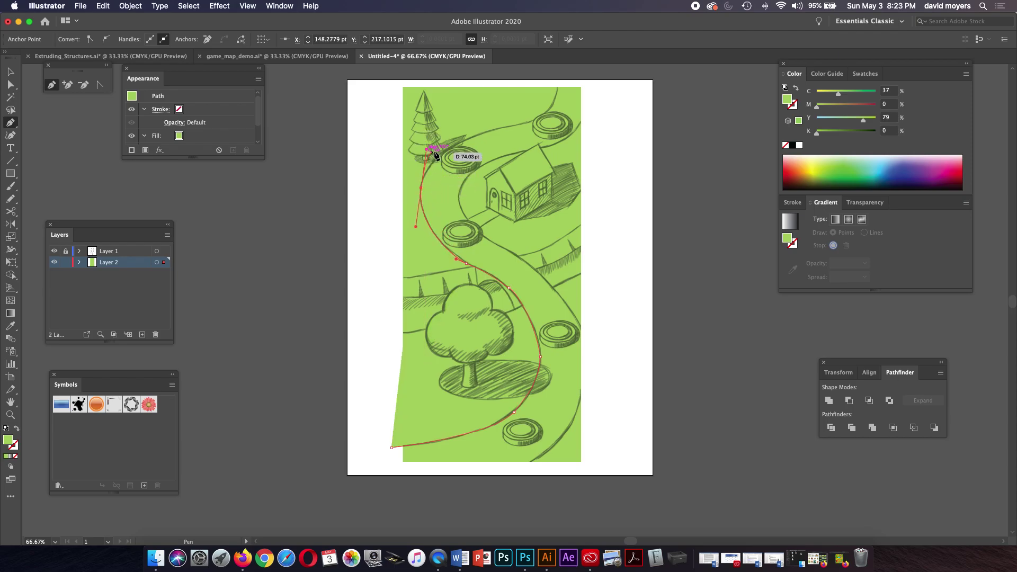
pyautogui.click(482, 133)
pyautogui.click(541, 116)
pyautogui.moveTo(543, 116); pyautogui.dragTo(566, 101)
pyautogui.click(559, 128)
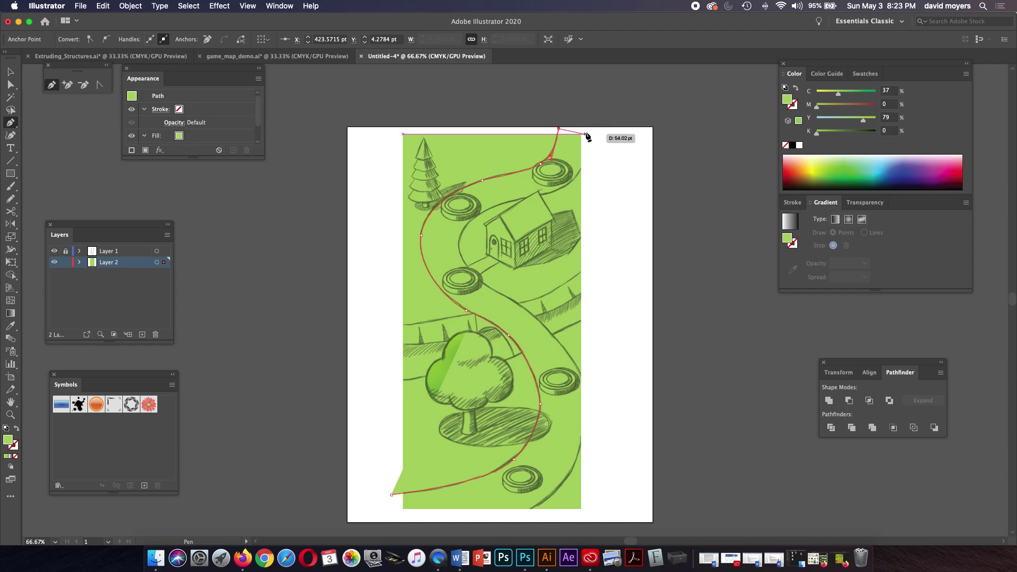
# Continue the road path across its top end and down the right edge to the bend beside the house
pyautogui.click(598, 129)
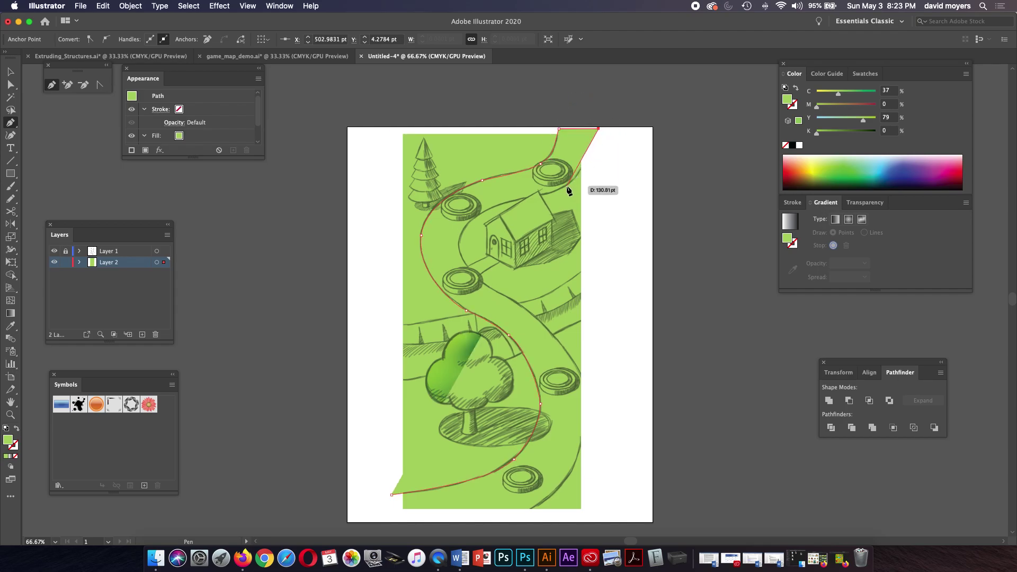
pyautogui.moveTo(566, 187); pyautogui.dragTo(548, 195)
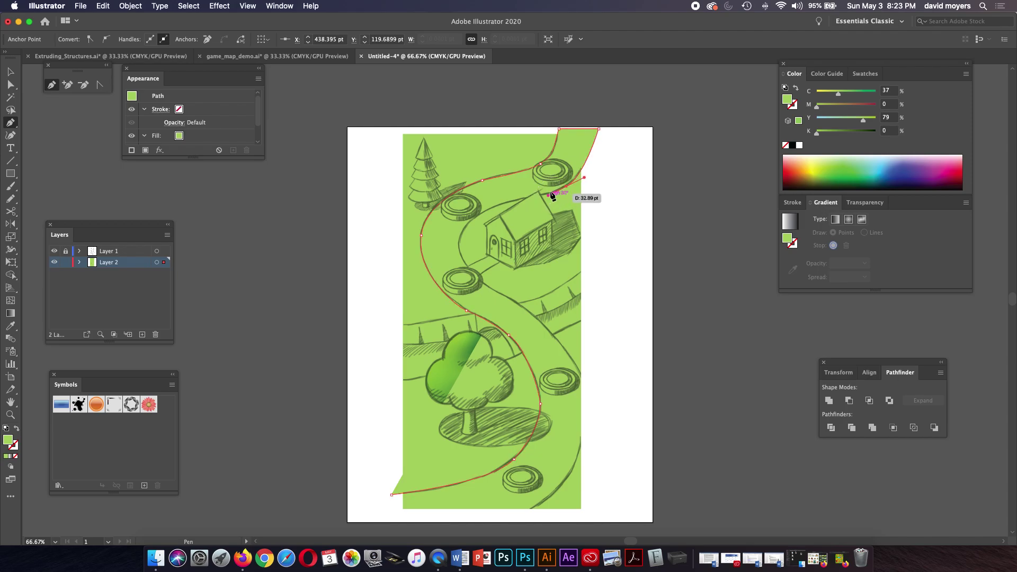
pyautogui.moveTo(461, 249); pyautogui.dragTo(469, 294)
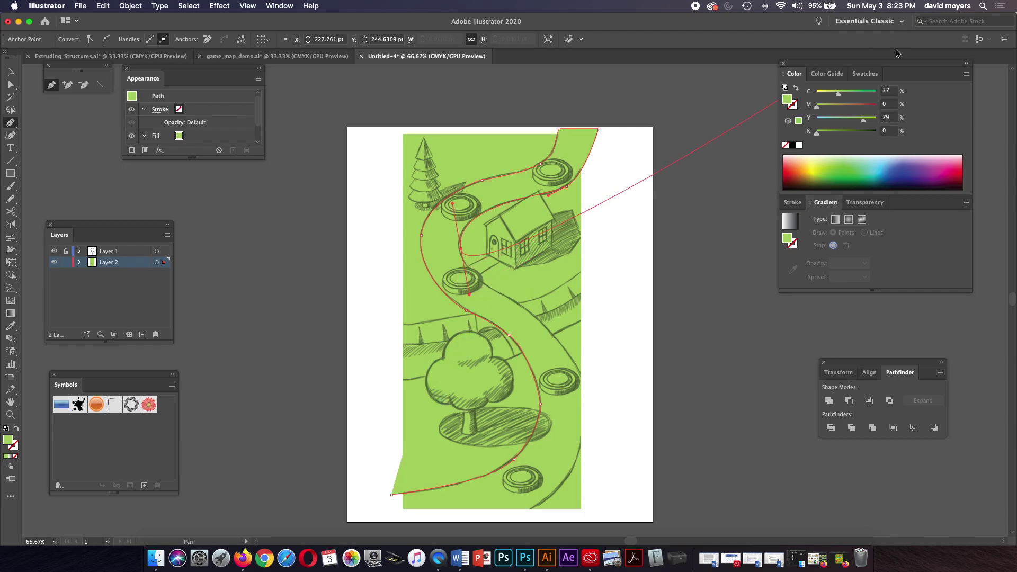
# Fill the unfinished road path with the tan swatch C=25 M=25 Y=40 K=0
pyautogui.click(868, 74)
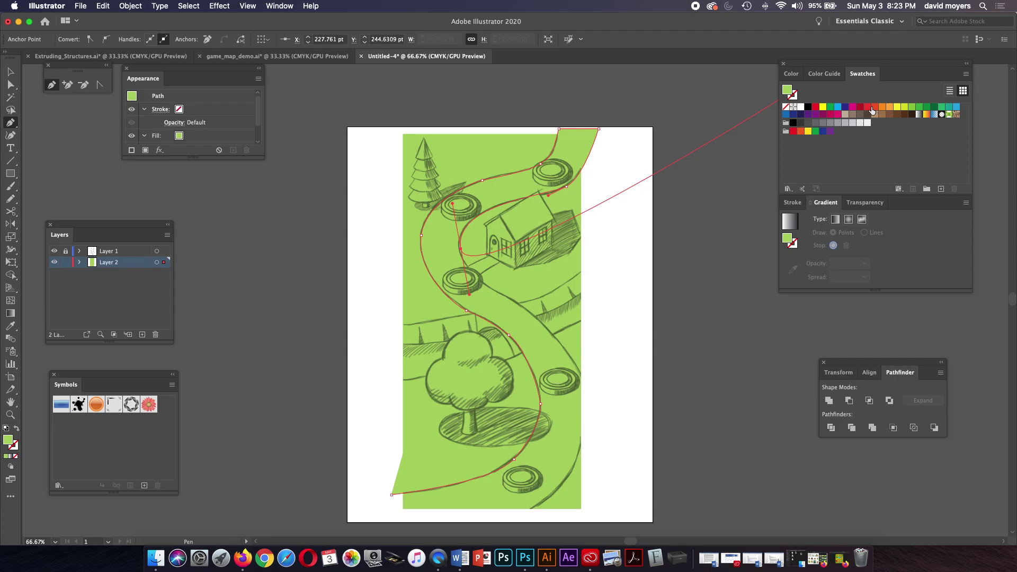
pyautogui.click(854, 115)
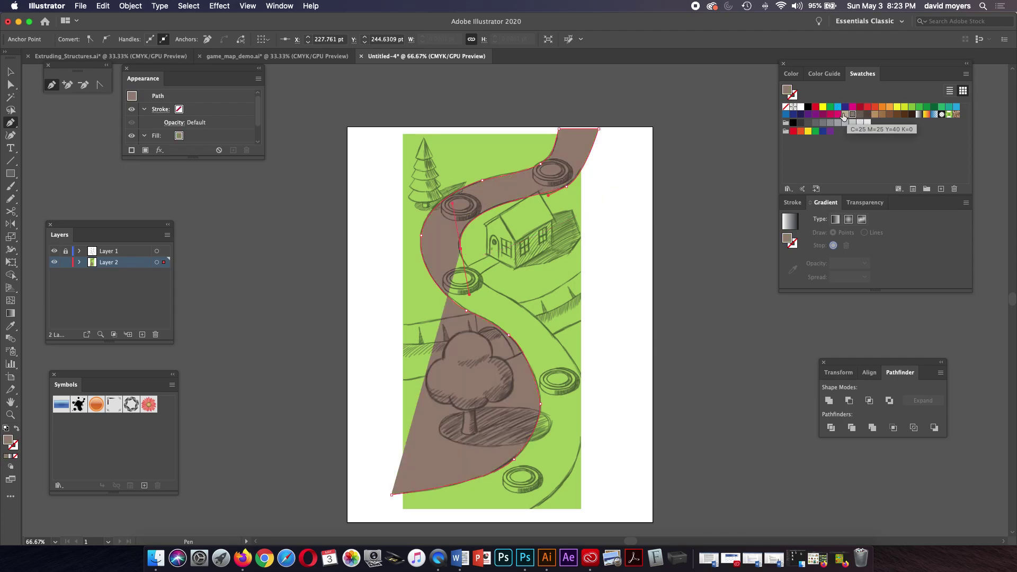
pyautogui.click(845, 115)
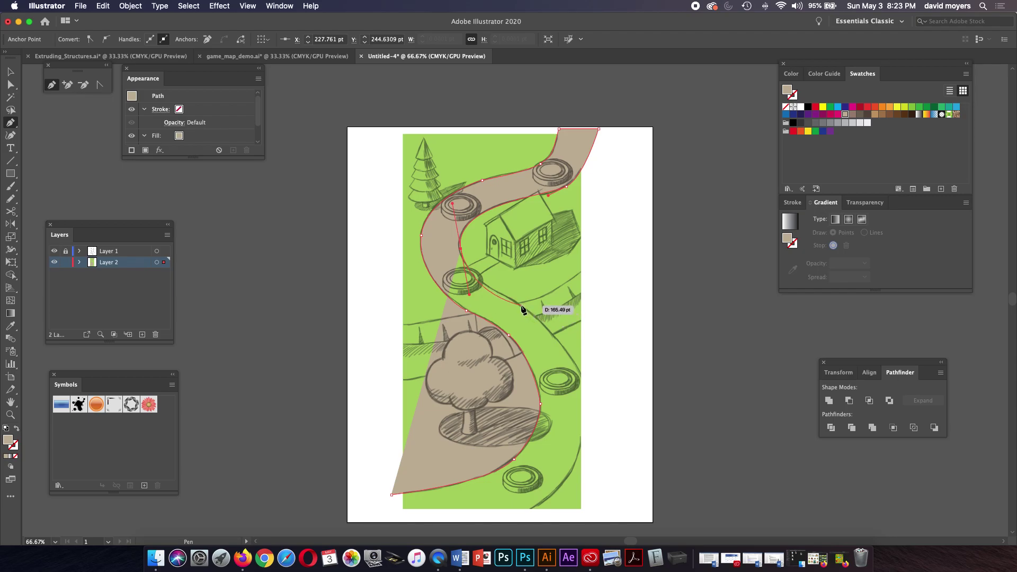
# Trace the rest of the road's right edge down past the map's bottom and close the path at its starting point
pyautogui.moveTo(522, 306); pyautogui.dragTo(543, 324)
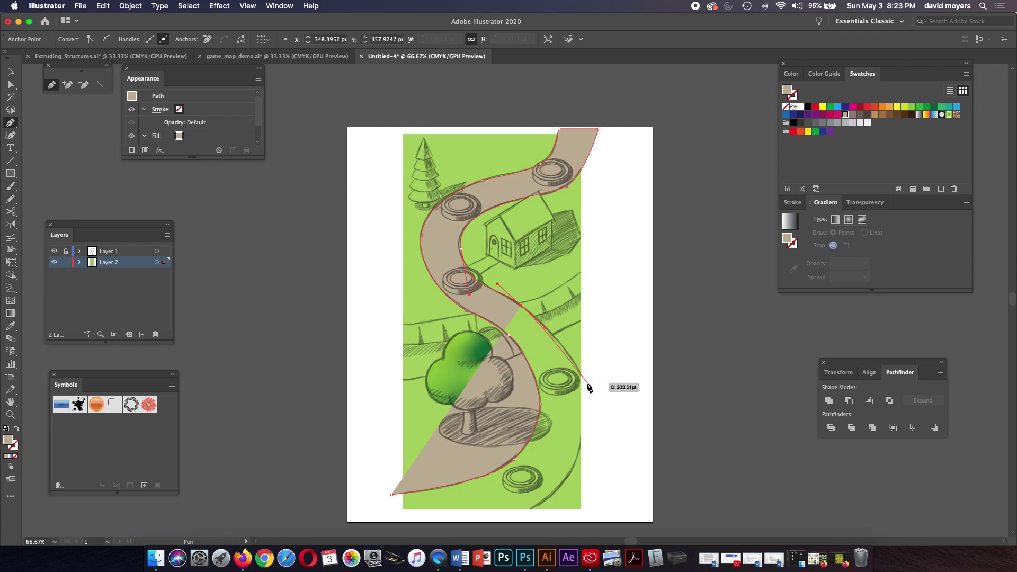
pyautogui.moveTo(587, 385); pyautogui.dragTo(606, 241)
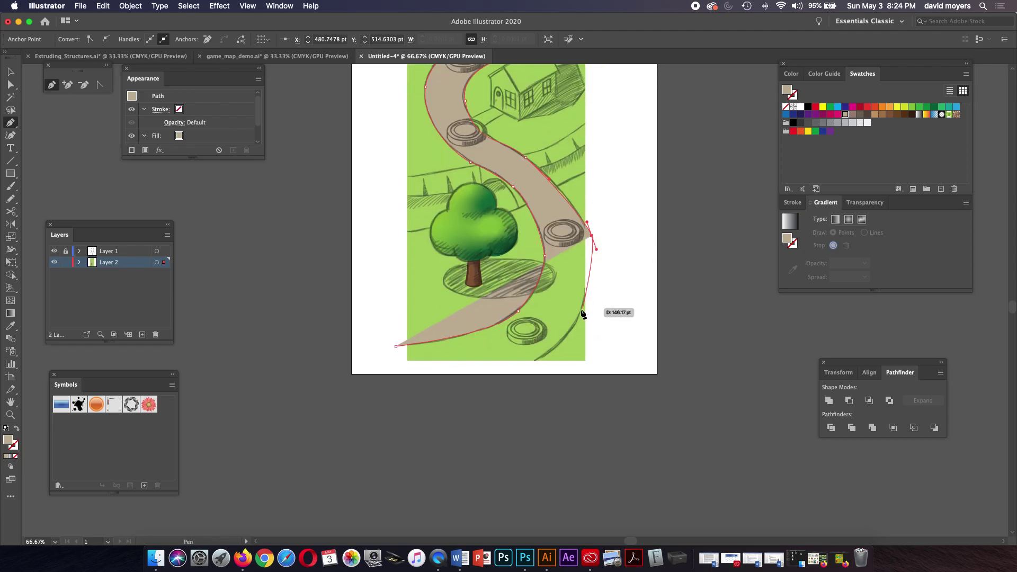
pyautogui.moveTo(567, 334); pyautogui.dragTo(493, 381)
pyautogui.click(406, 380)
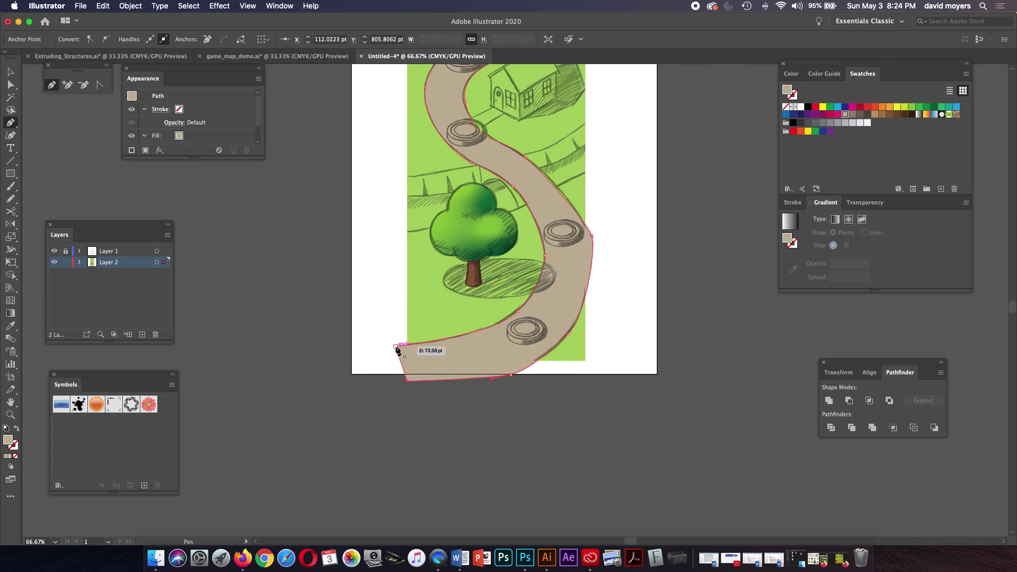
pyautogui.click(396, 347)
pyautogui.moveTo(529, 286); pyautogui.dragTo(525, 413)
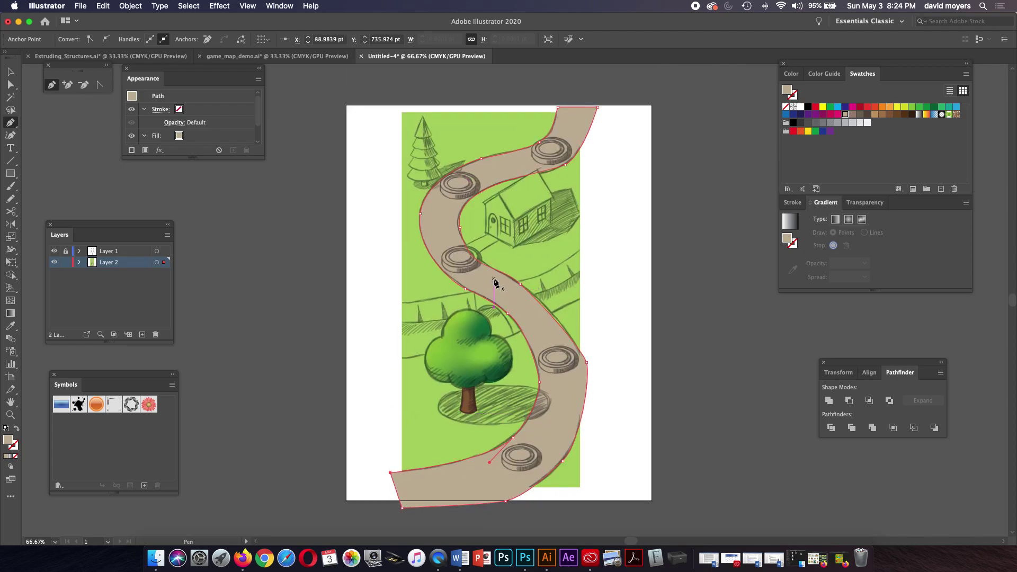
# Refine the road's inner edge by adjusting the anchors and handles beside the house and above the fence, then deselect it
pyautogui.press('a')
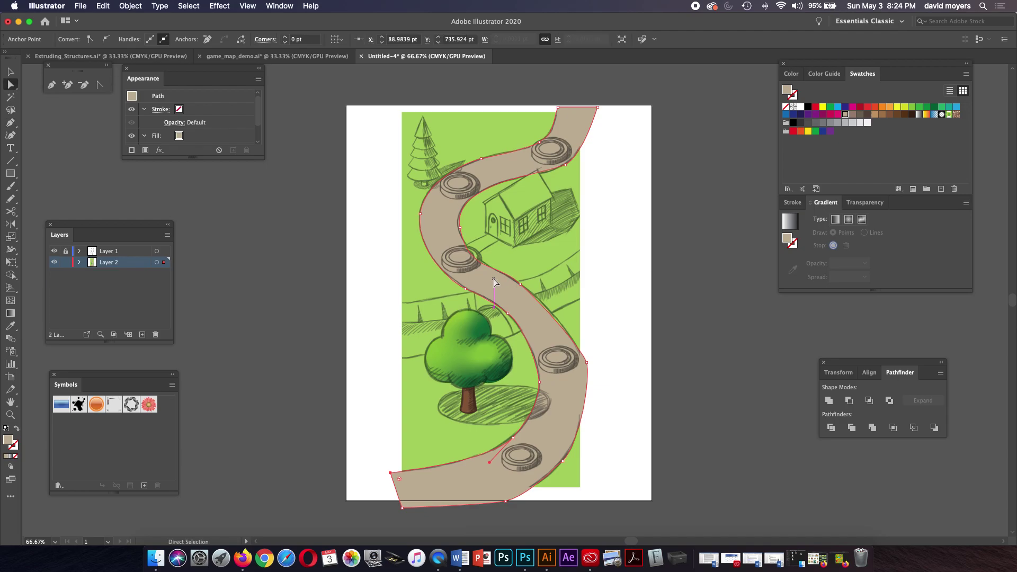
pyautogui.moveTo(460, 229); pyautogui.dragTo(456, 228)
pyautogui.click(454, 226)
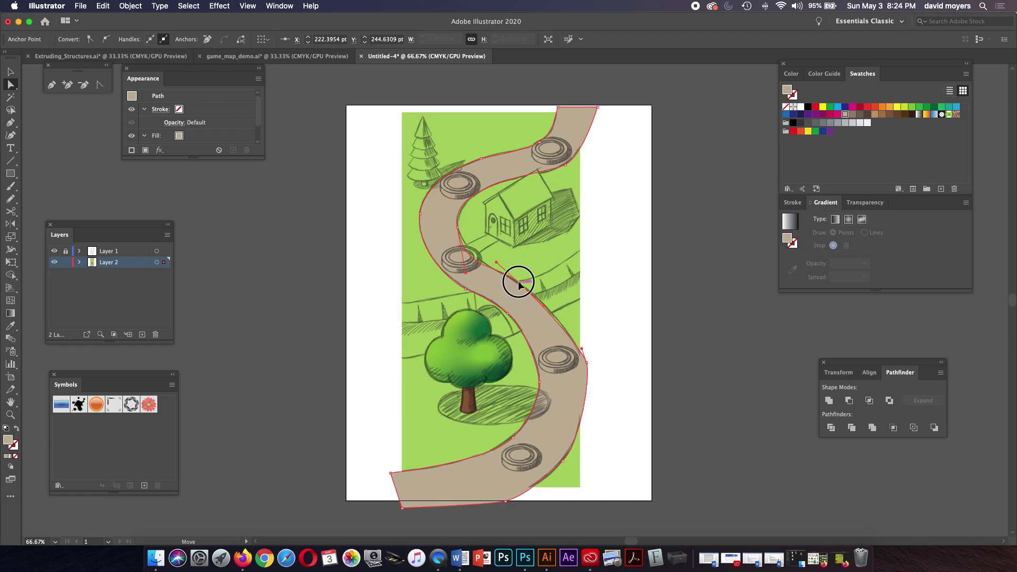
pyautogui.click(539, 295)
pyautogui.moveTo(545, 308); pyautogui.dragTo(530, 292)
pyautogui.moveTo(466, 276); pyautogui.dragTo(465, 262)
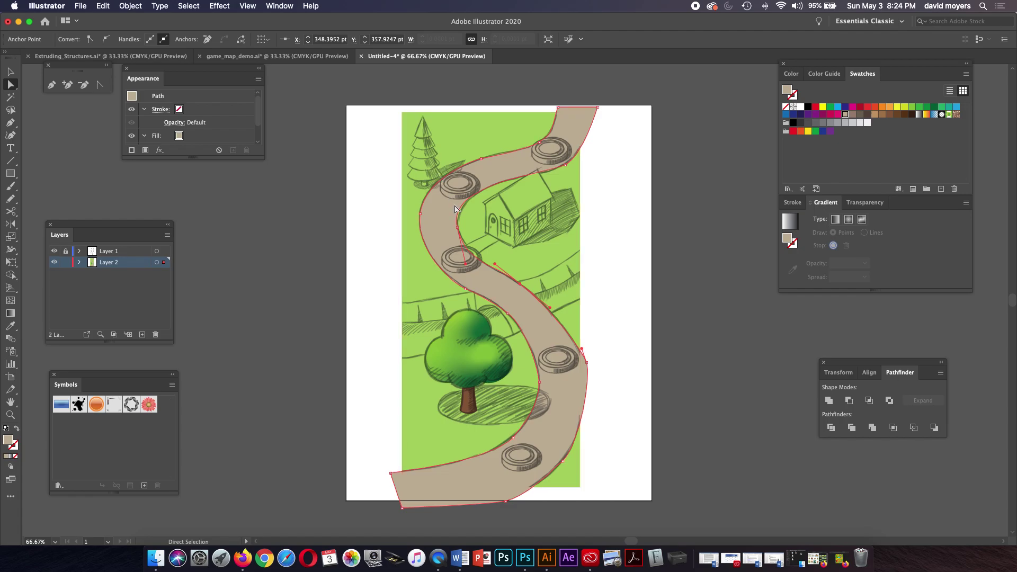
pyautogui.click(458, 225)
pyautogui.moveTo(447, 184); pyautogui.dragTo(448, 187)
pyautogui.click(617, 266)
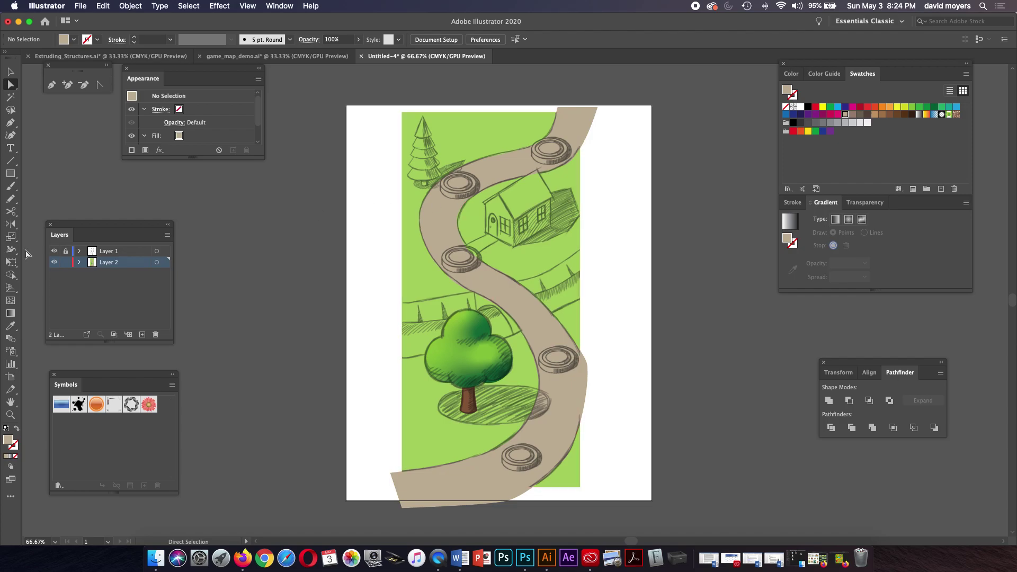
# Hide the sketch layer and use Shape Builder to remove the road parts overhanging the green background rectangle
pyautogui.click(53, 251)
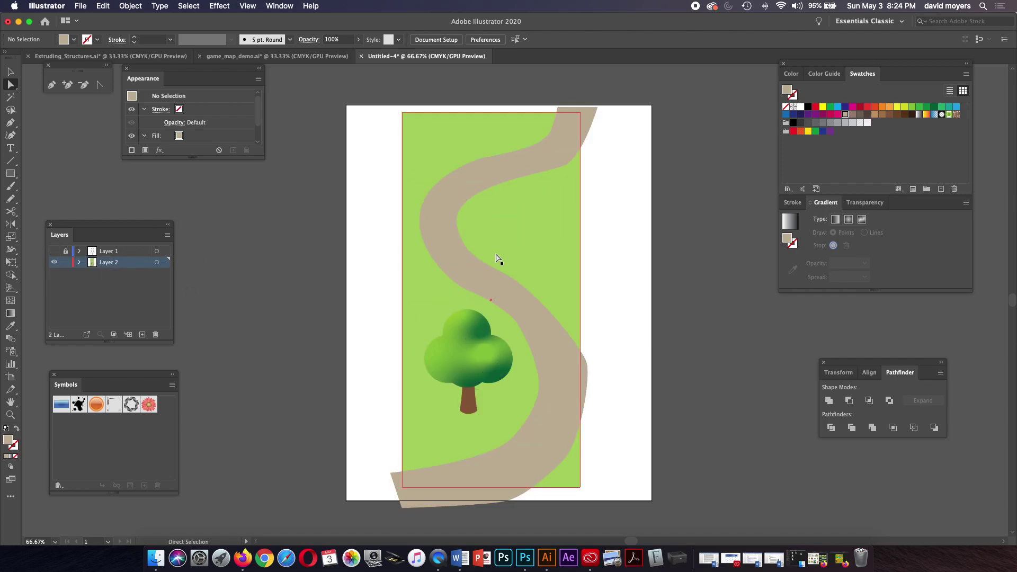
pyautogui.click(539, 163)
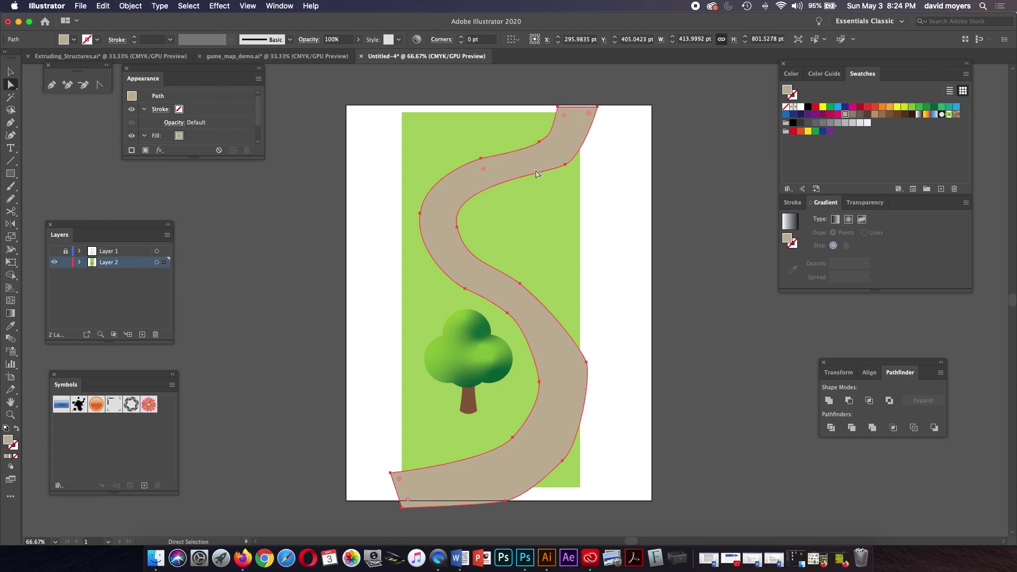
pyautogui.keyDown('shift'); pyautogui.click(548, 224); pyautogui.keyUp('shift')
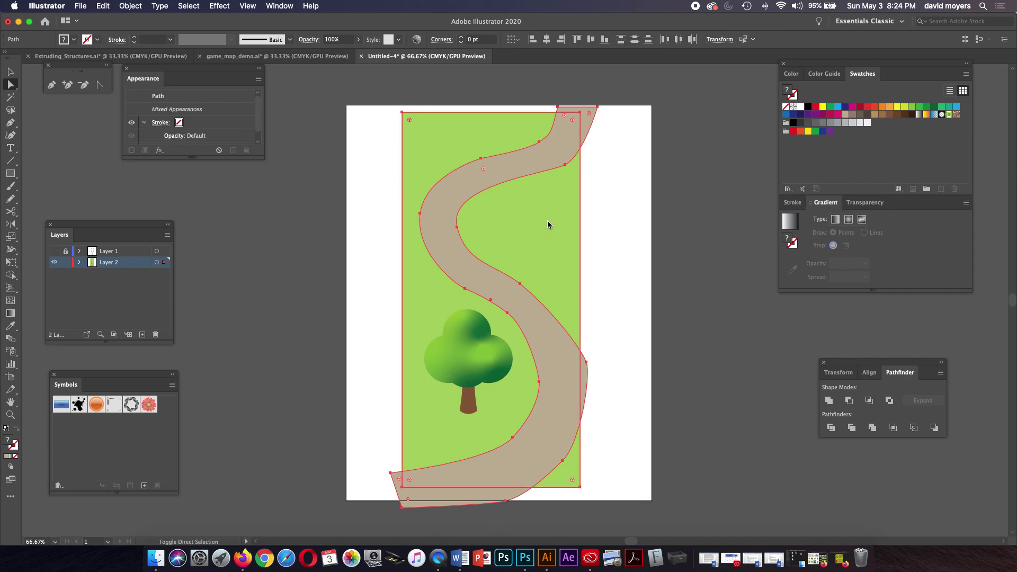
pyautogui.hotkey('shift', 'm')
pyautogui.click(549, 224)
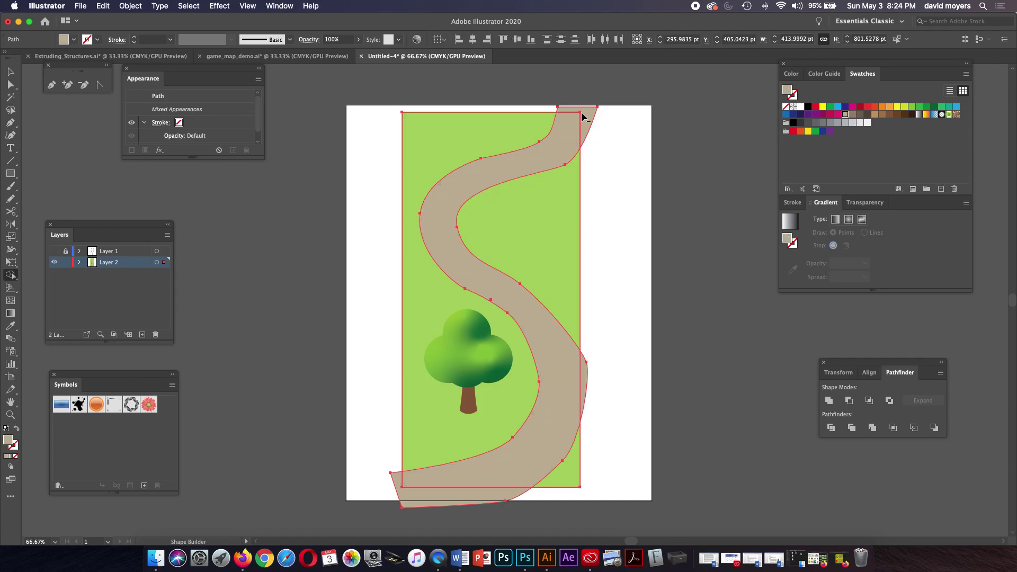
pyautogui.keyDown('alt'); pyautogui.click(587, 114); pyautogui.keyUp('alt')
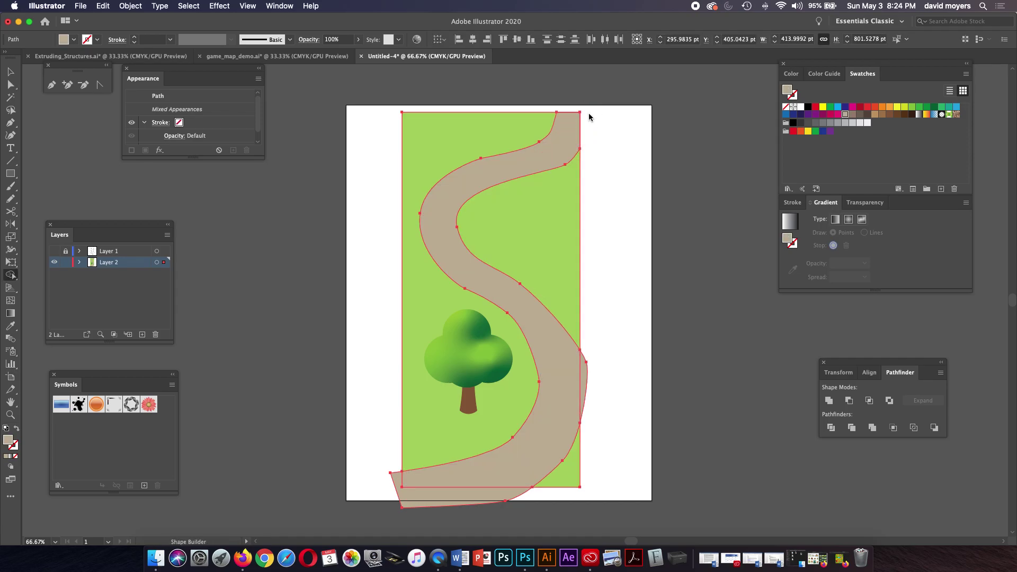
pyautogui.keyDown('alt'); pyautogui.click(583, 385); pyautogui.keyUp('alt')
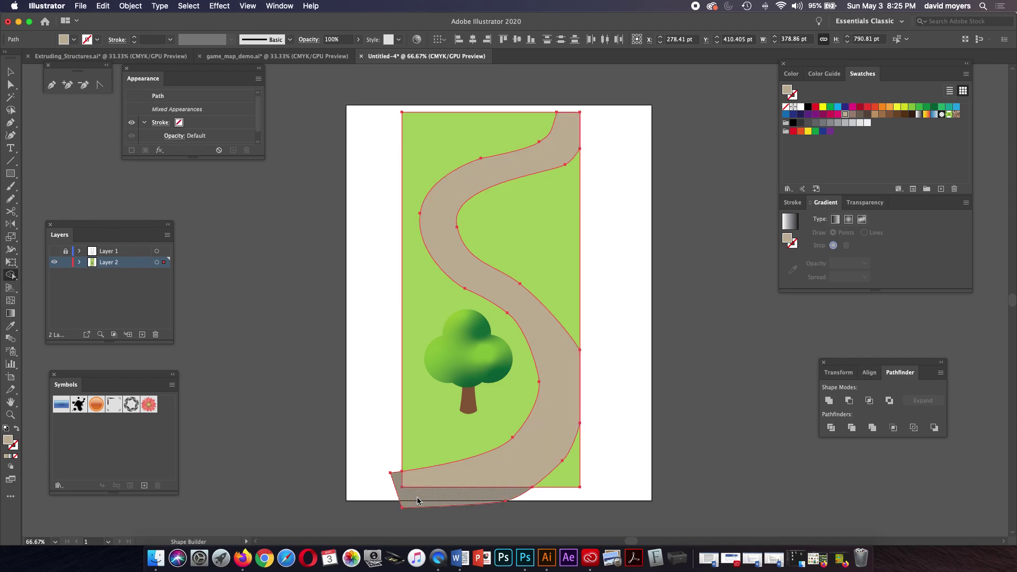
pyautogui.keyDown('alt'); pyautogui.click(416, 500); pyautogui.keyUp('alt')
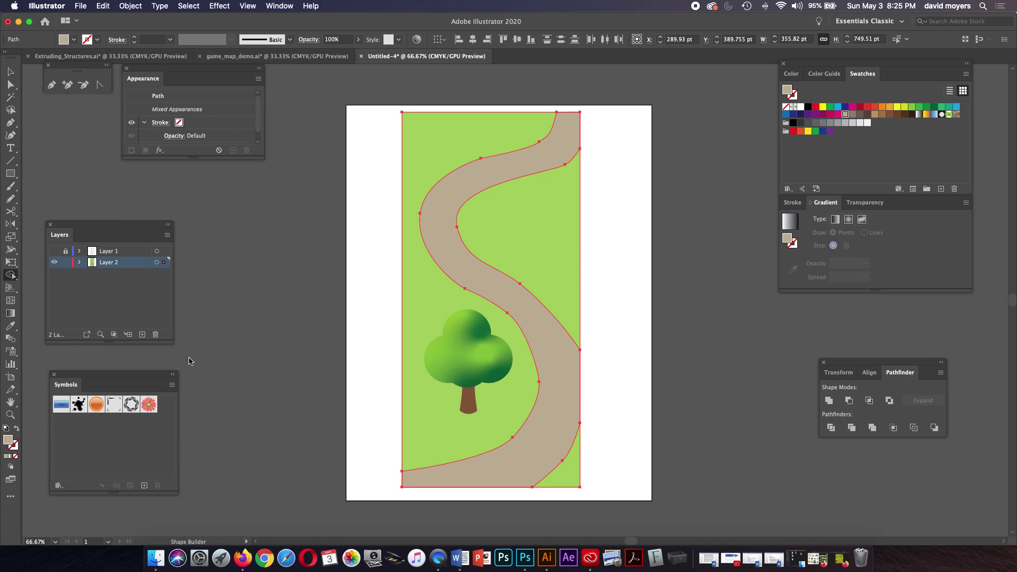
# Smooth the road's right edge by adjusting the curve handle at the anchor to the upper right of the tree, then deselect it
pyautogui.press('a')
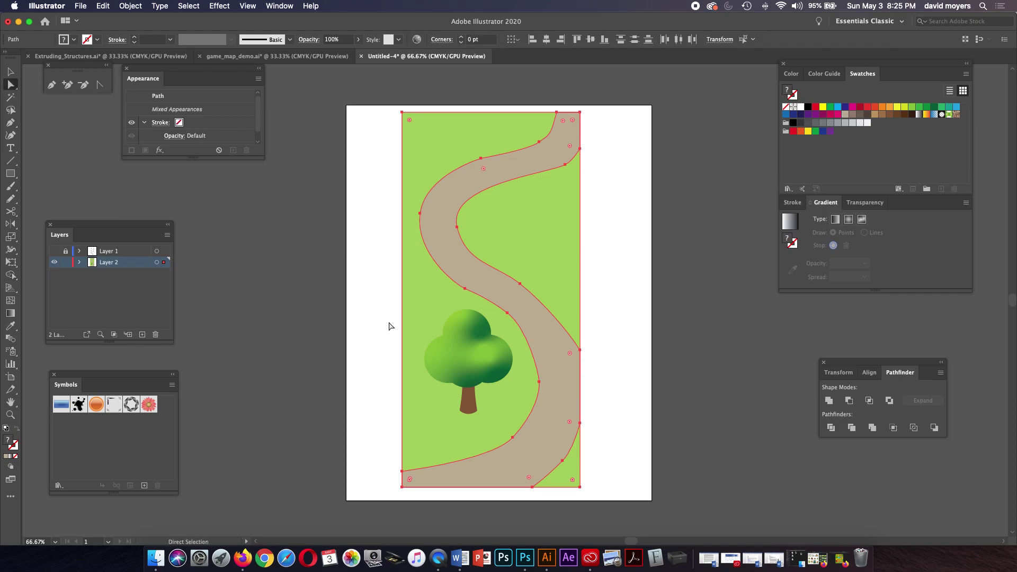
pyautogui.click(520, 284)
pyautogui.click(545, 300)
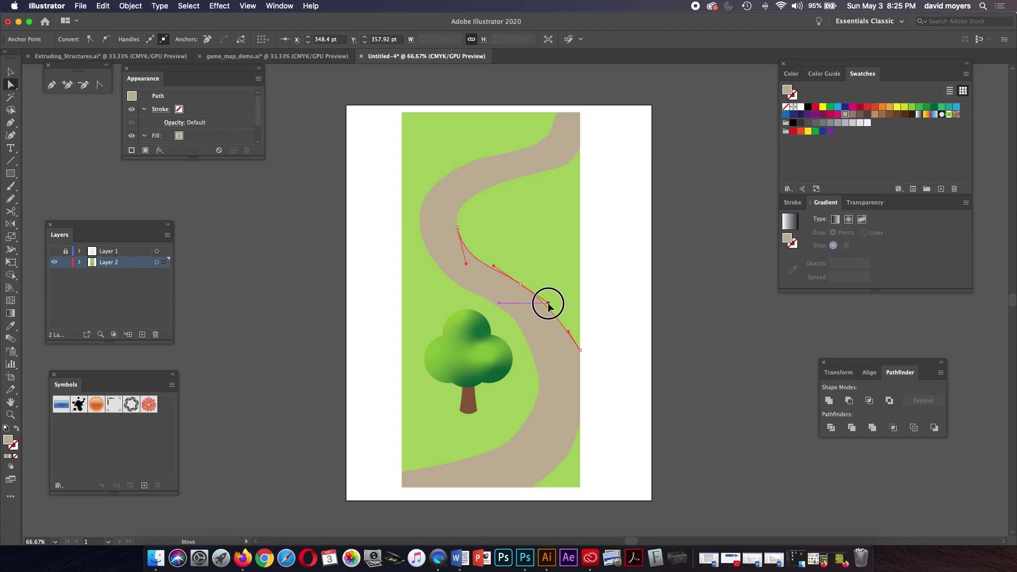
pyautogui.click(651, 307)
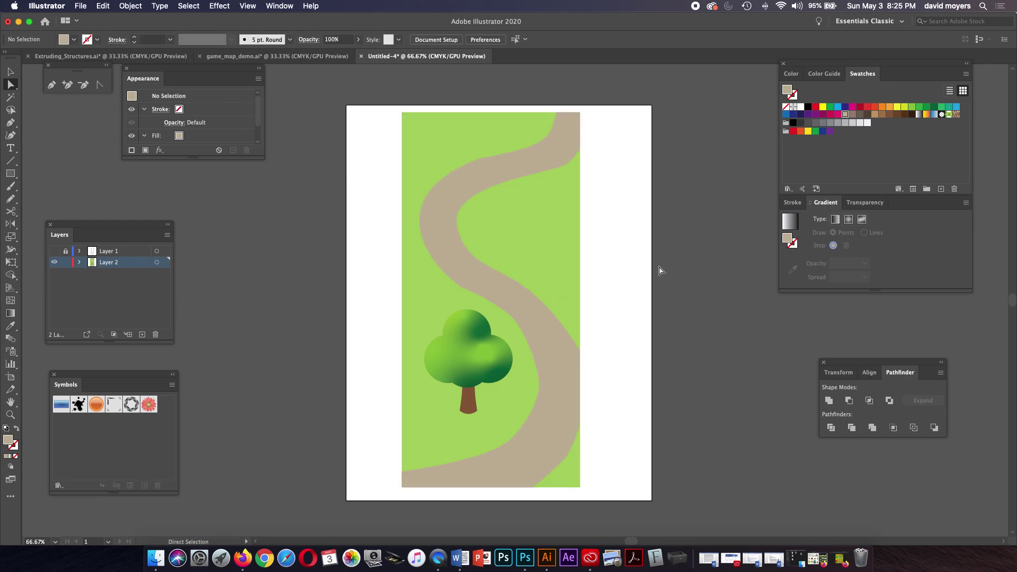
# Apply a freeform gradient to the green background rectangle and color its lower-right stop light green with 57% cyan and reduced yellow
pyautogui.click(542, 259)
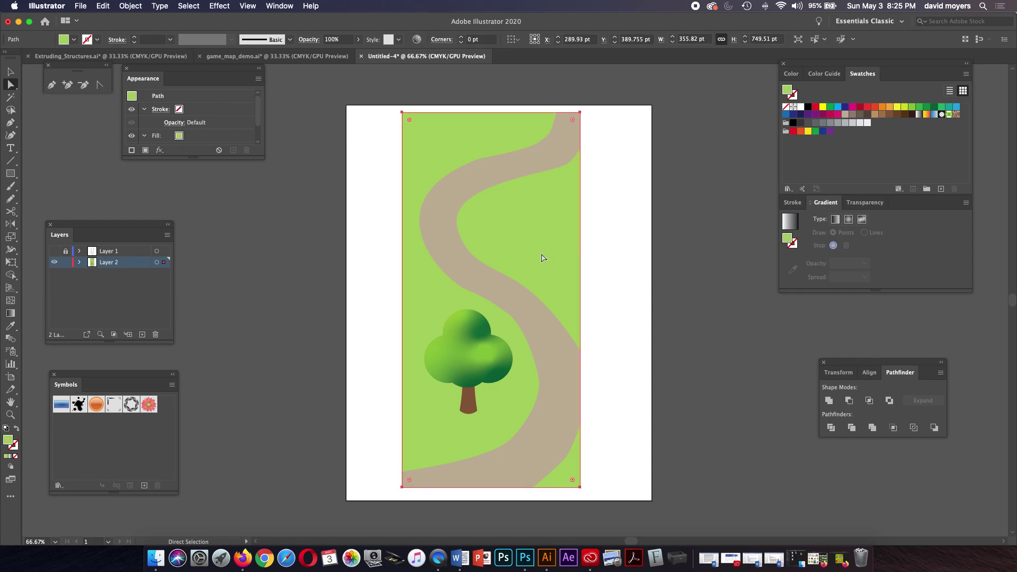
pyautogui.click(862, 220)
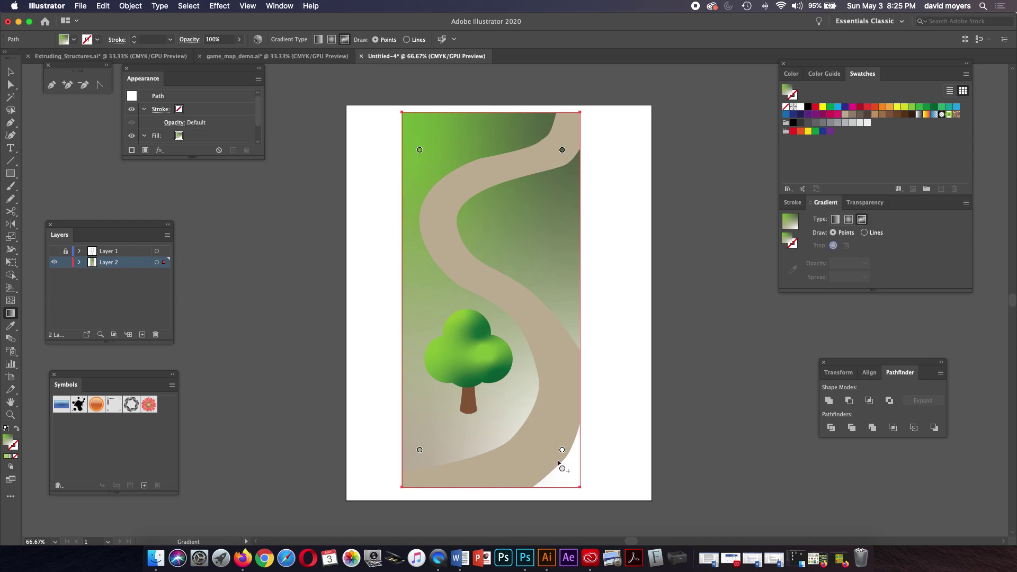
pyautogui.click(562, 452)
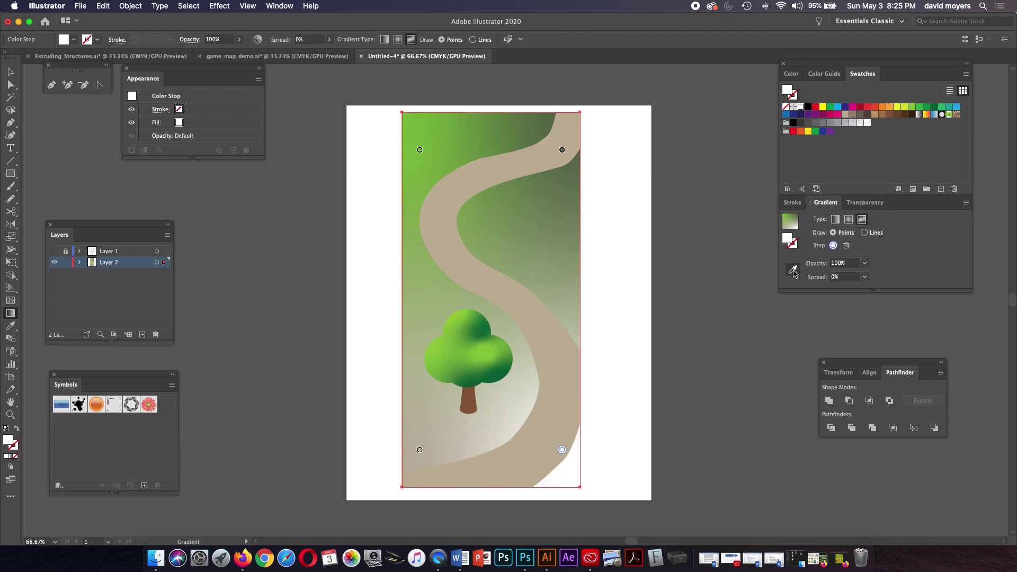
pyautogui.click(920, 106)
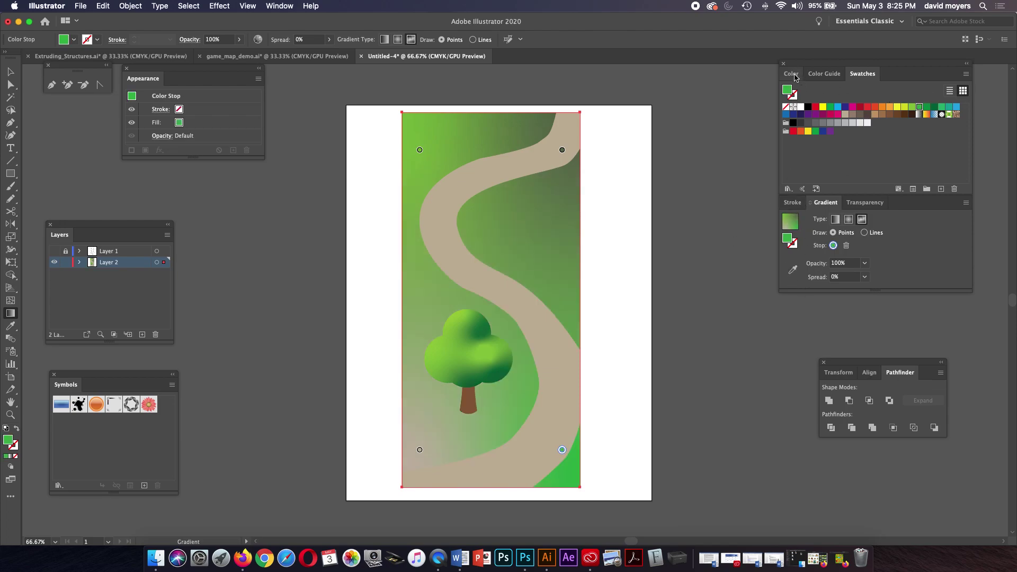
pyautogui.click(793, 74)
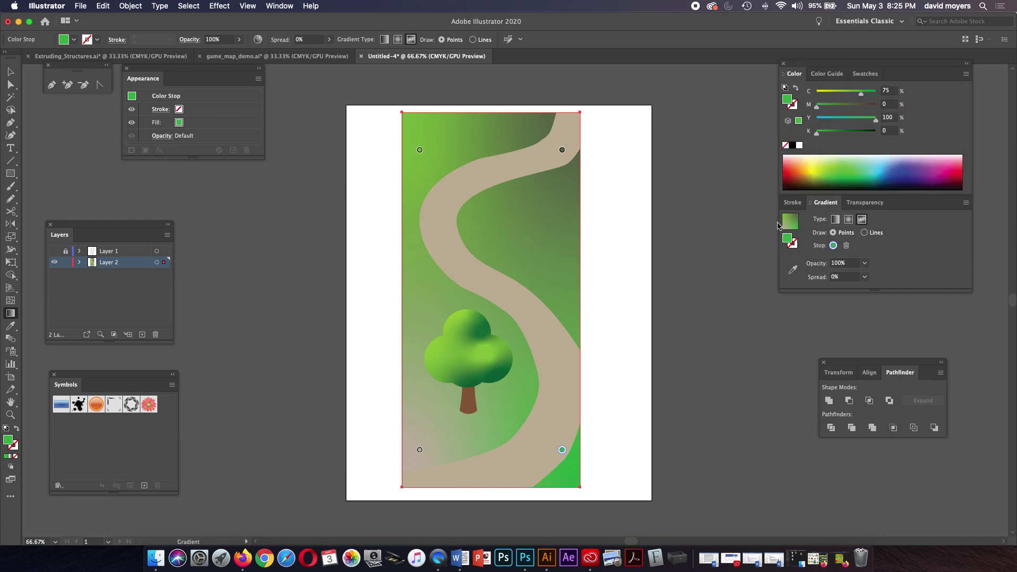
pyautogui.moveTo(861, 94); pyautogui.dragTo(850, 94)
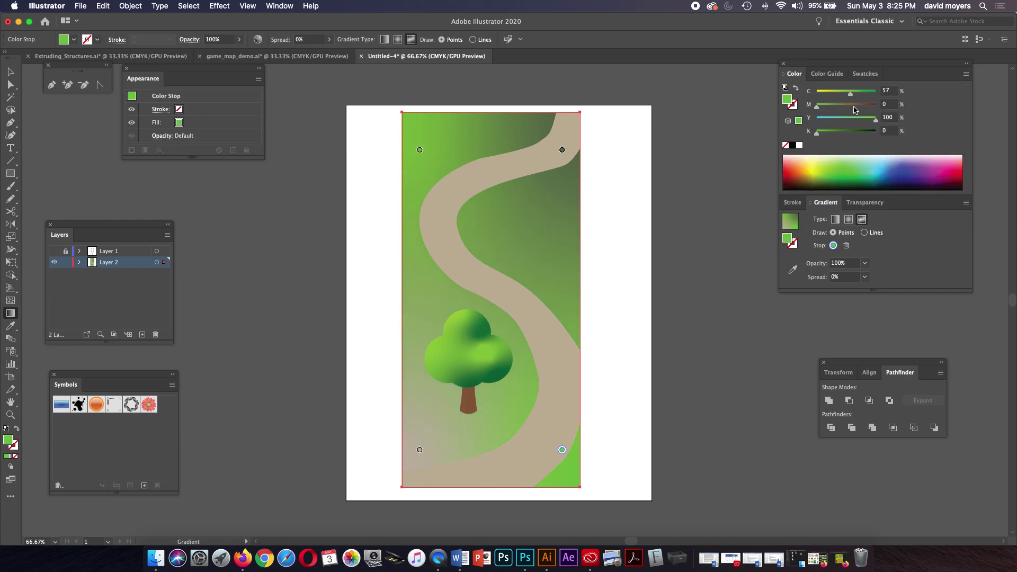
pyautogui.click(863, 120)
# Recolor the background gradient's lower-left stop with the bright green sampled from the rectangle's upper-left area
pyautogui.click(419, 449)
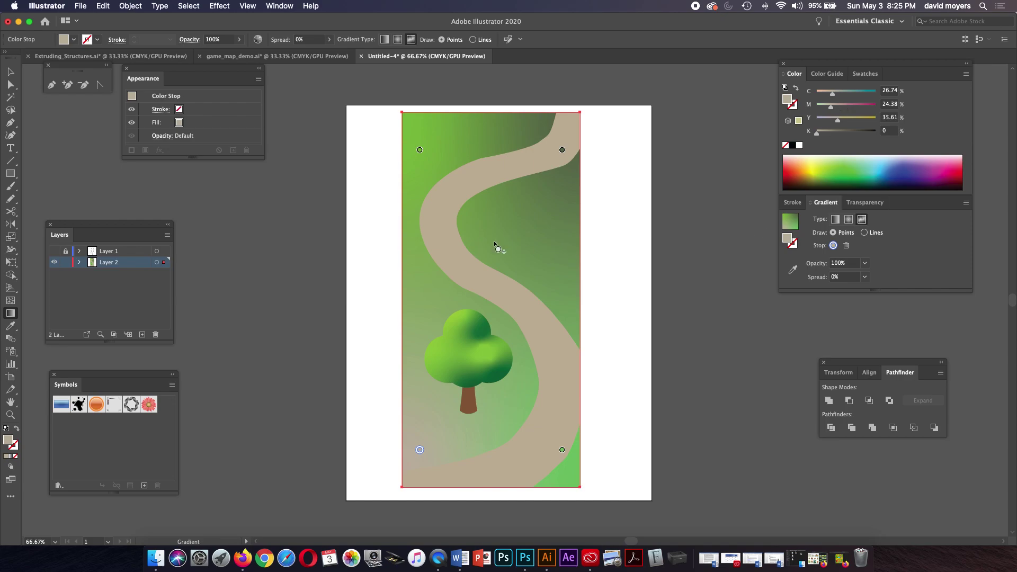
pyautogui.click(792, 270)
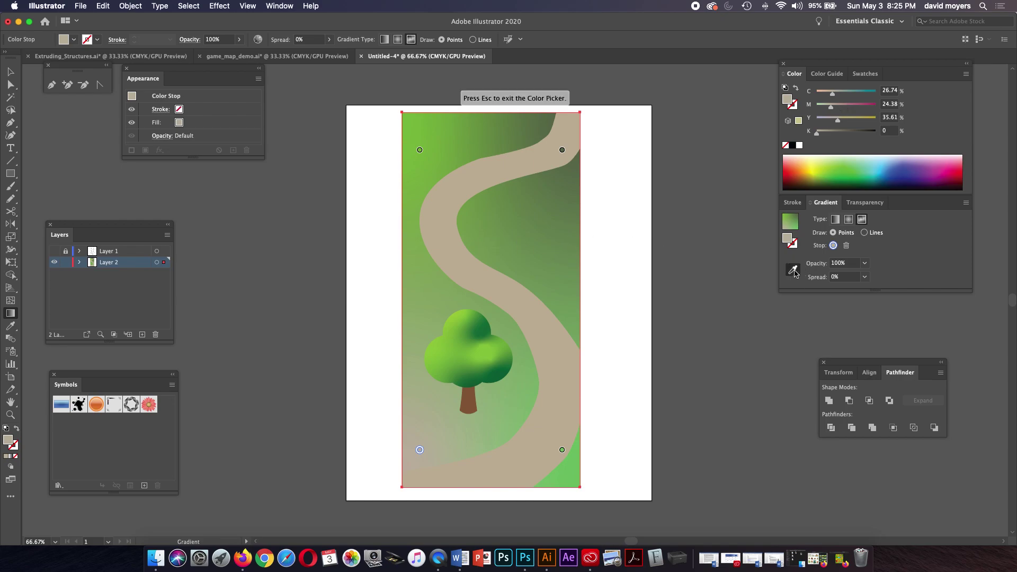
pyautogui.click(529, 223)
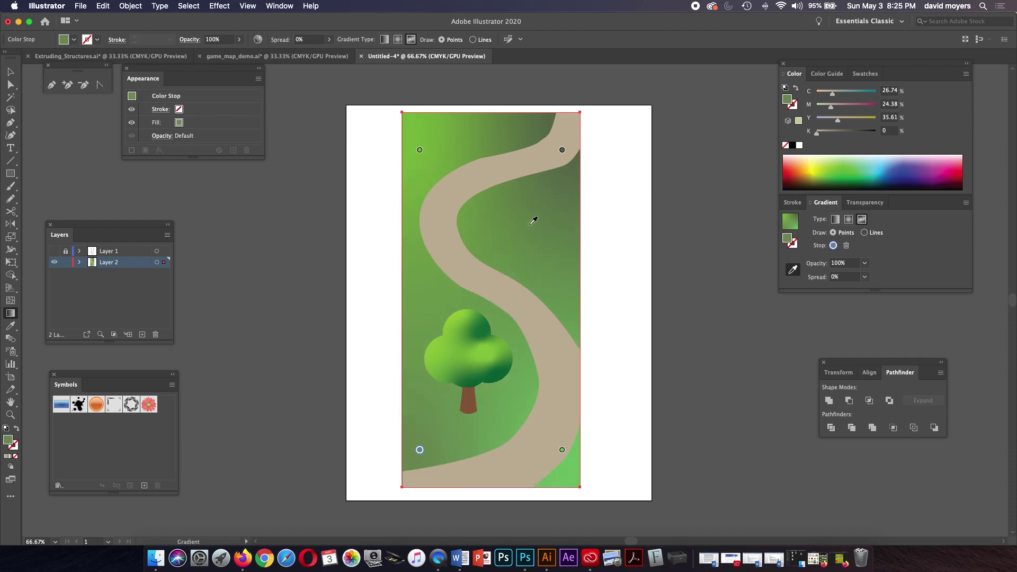
pyautogui.click(428, 155)
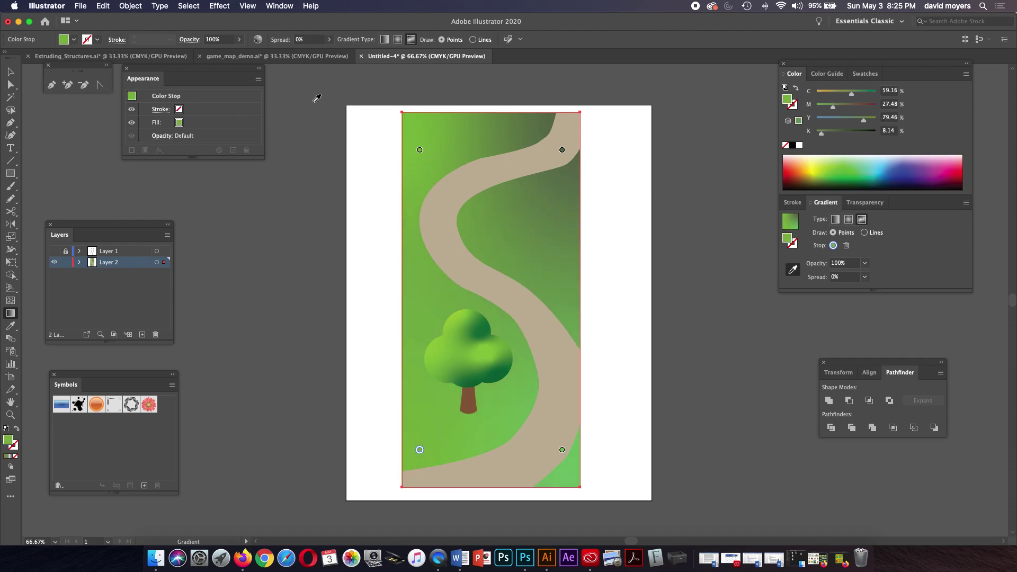
# Place all three JPG images from the Game Level Maps folder around the artboard as references
pyautogui.click(81, 7)
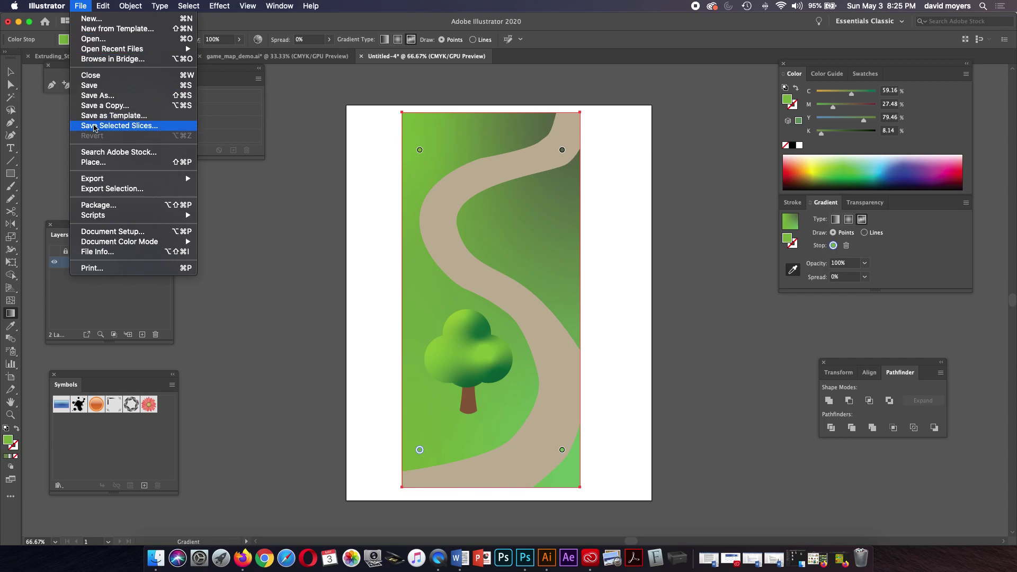
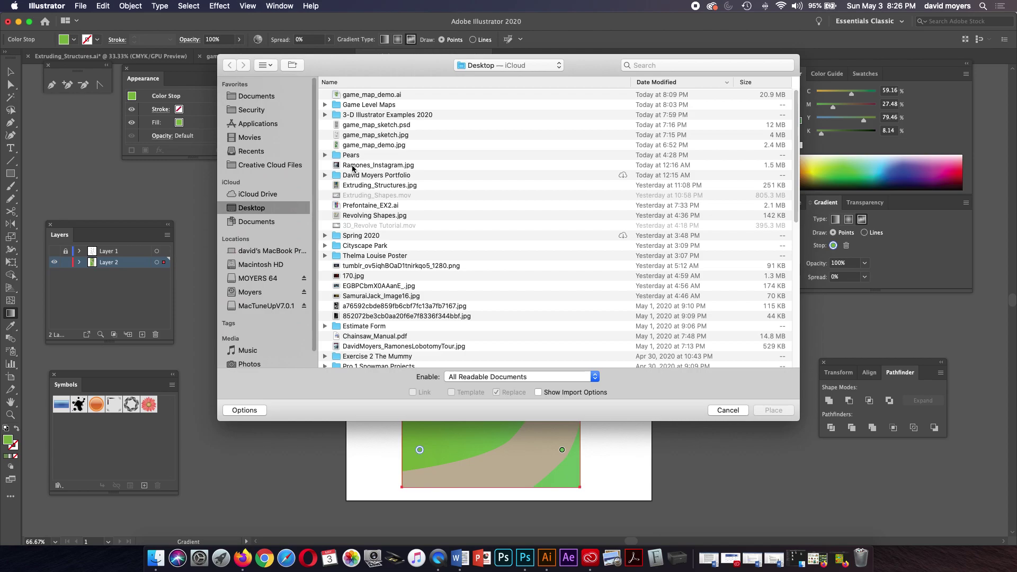
pyautogui.click(368, 105)
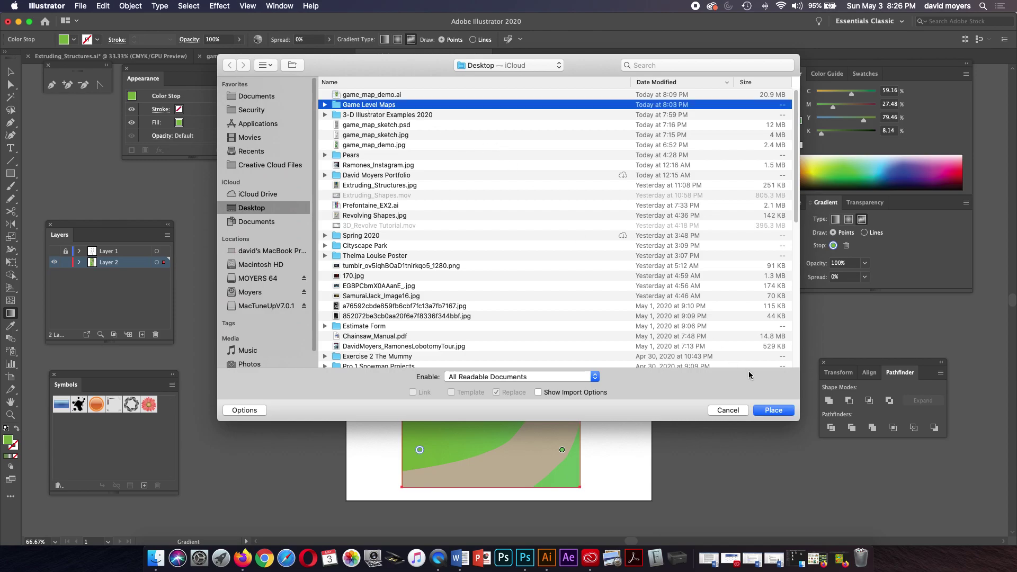
pyautogui.click(772, 409)
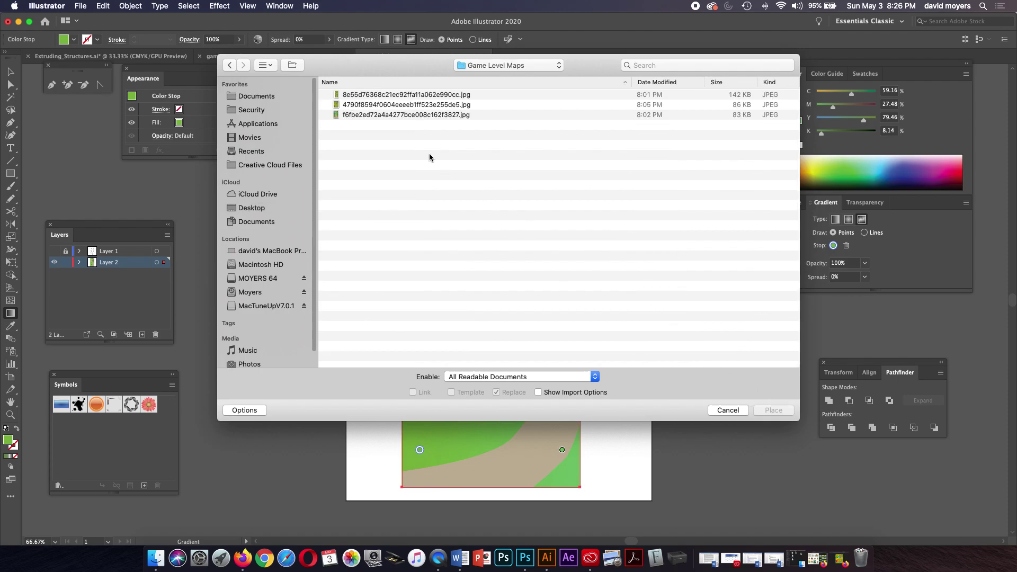
pyautogui.click(385, 95)
pyautogui.keyDown('shift'); pyautogui.click(386, 105); pyautogui.keyUp('shift')
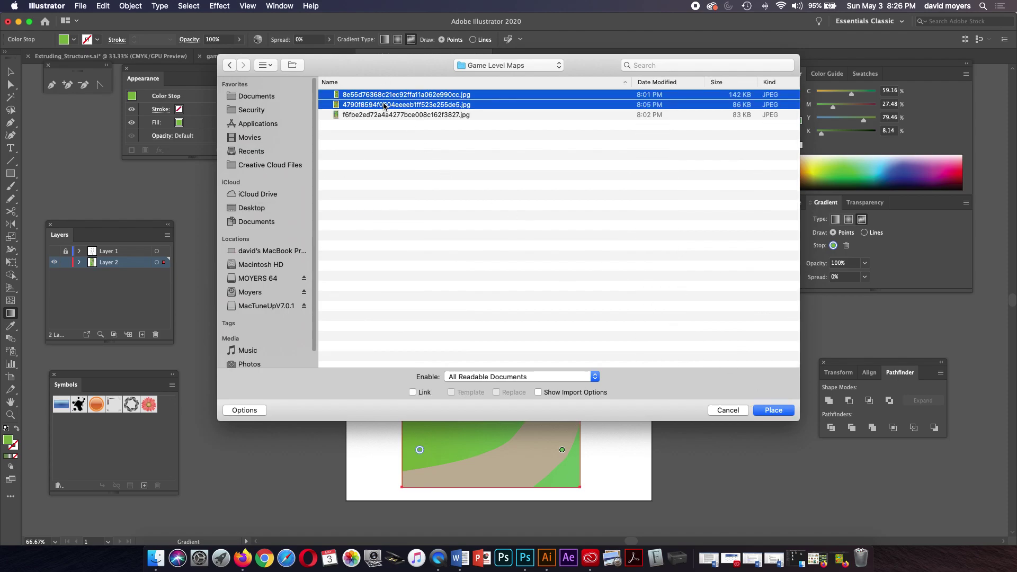
pyautogui.keyDown('shift'); pyautogui.click(388, 115); pyautogui.keyUp('shift')
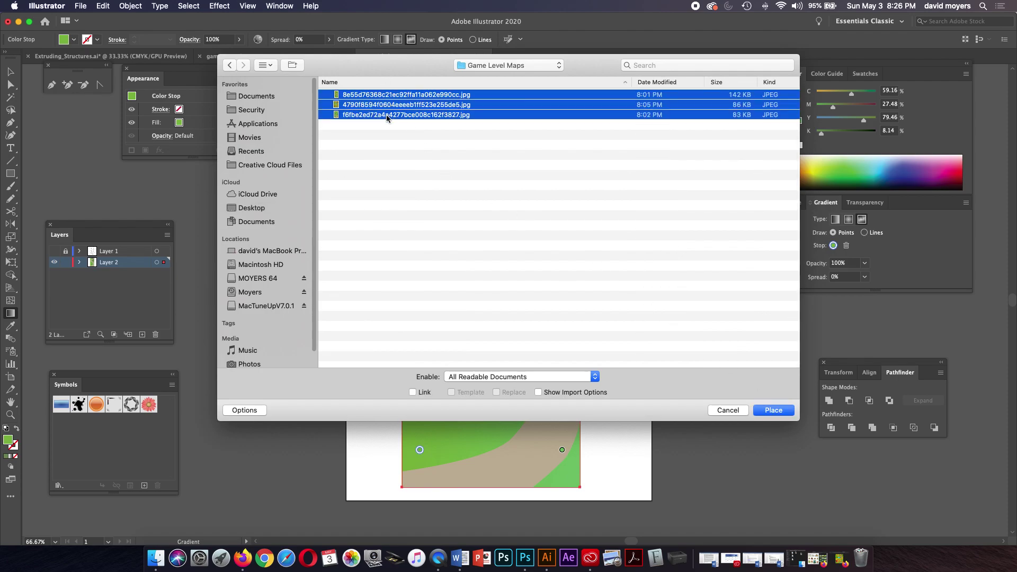
pyautogui.click(773, 410)
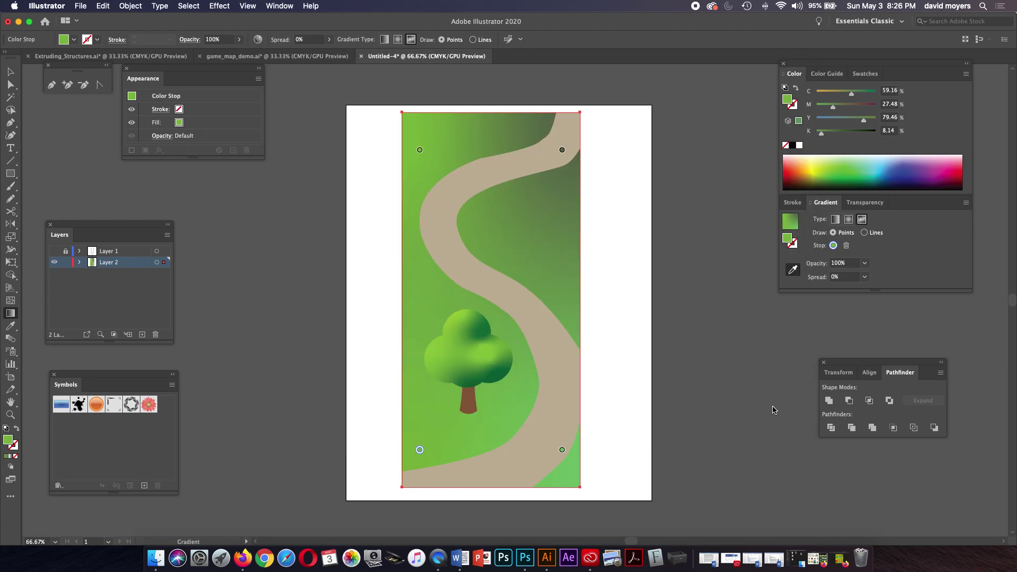
pyautogui.click(614, 134)
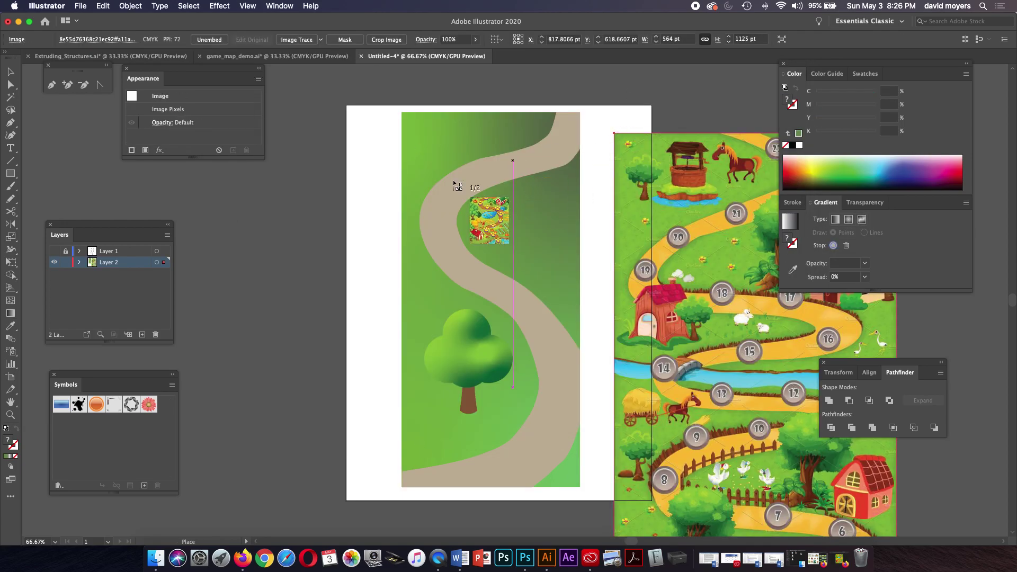
pyautogui.click(294, 154)
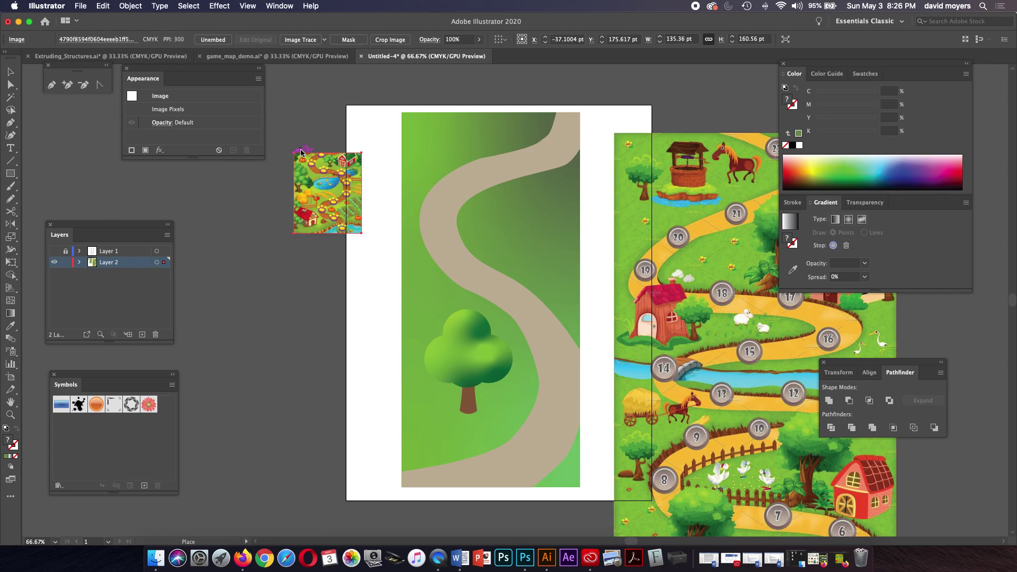
pyautogui.click(279, 294)
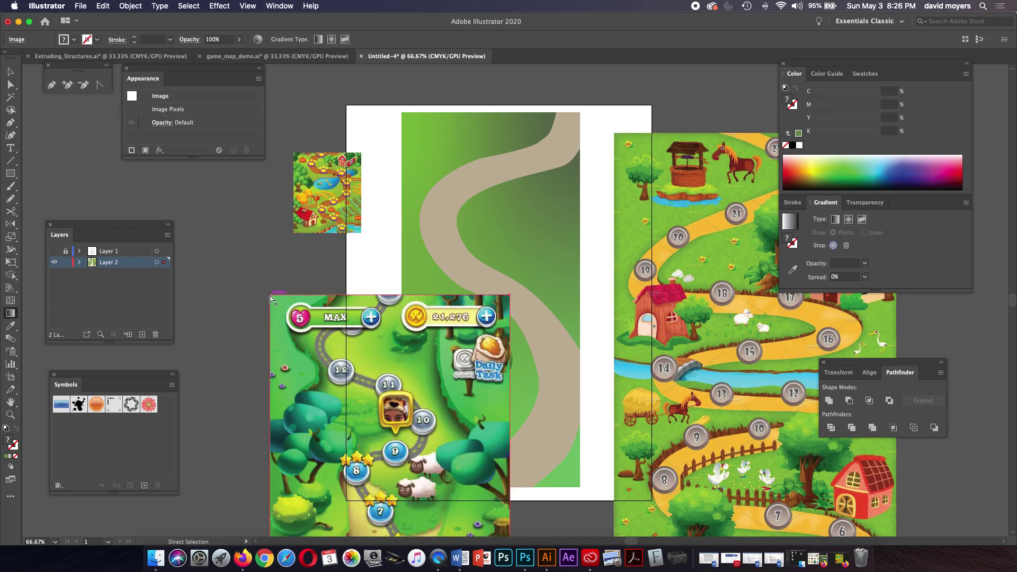
# Scale the forest map image to about 299 × 498 pt and position it to the left of the tree artwork
pyautogui.press('super+minus')
pyautogui.moveTo(462, 290); pyautogui.dragTo(300, 320)
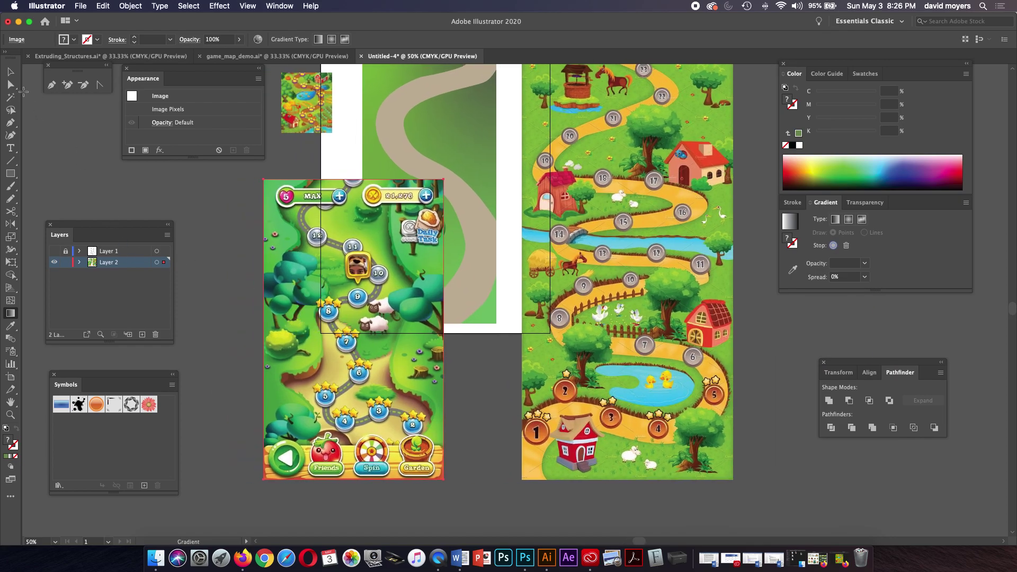
pyautogui.click(12, 75)
pyautogui.moveTo(311, 264); pyautogui.dragTo(238, 257)
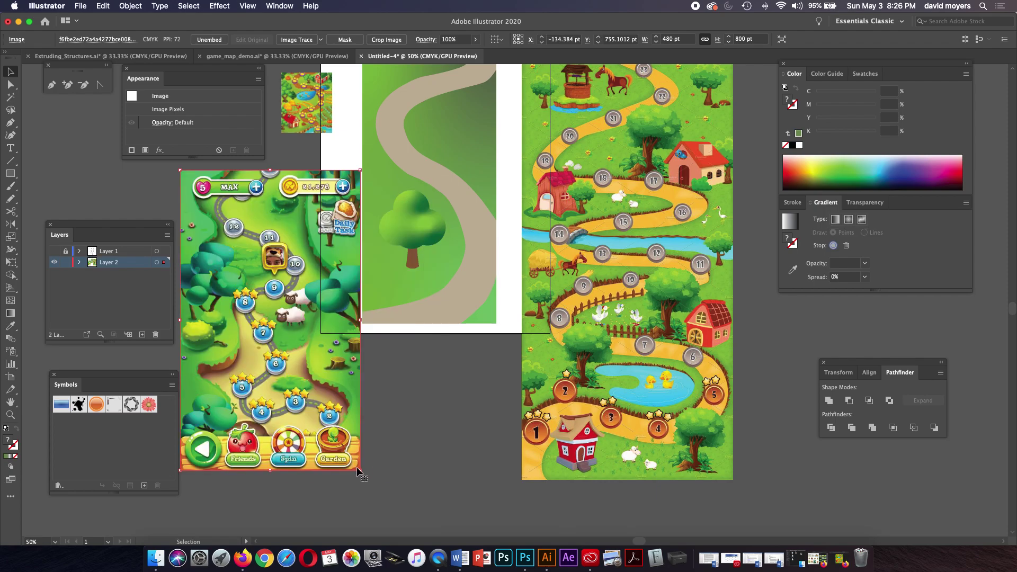
pyautogui.moveTo(361, 470); pyautogui.dragTo(312, 359)
pyautogui.moveTo(267, 301); pyautogui.dragTo(307, 314)
# Shrink the large farm map to about 374 × 746 pt and enlarge the small one to about 259 × 308 pt above the forest map
pyautogui.click(688, 423)
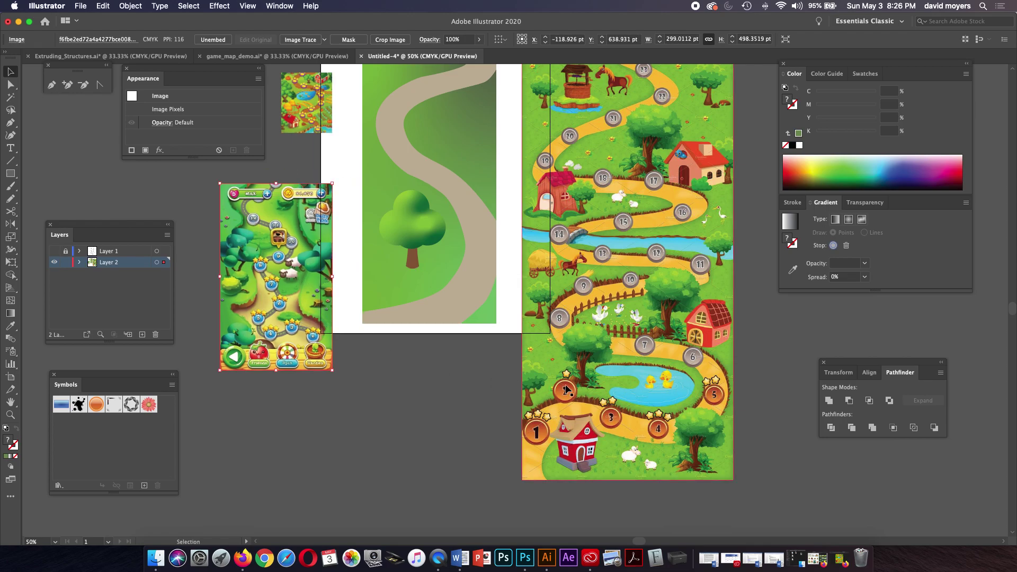
pyautogui.moveTo(738, 475); pyautogui.dragTo(682, 341)
pyautogui.scroll(5, 682, 342)
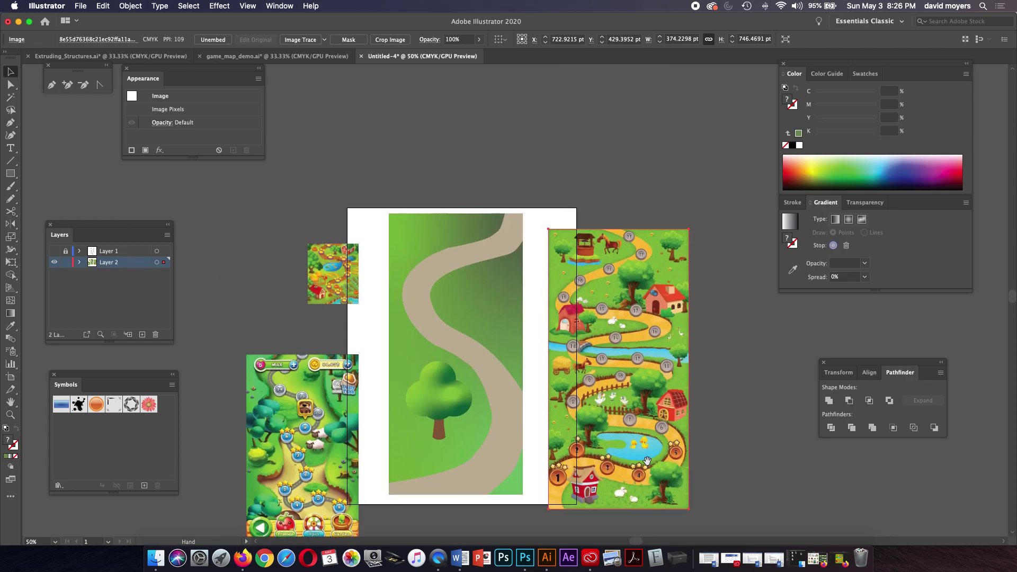
pyautogui.click(350, 294)
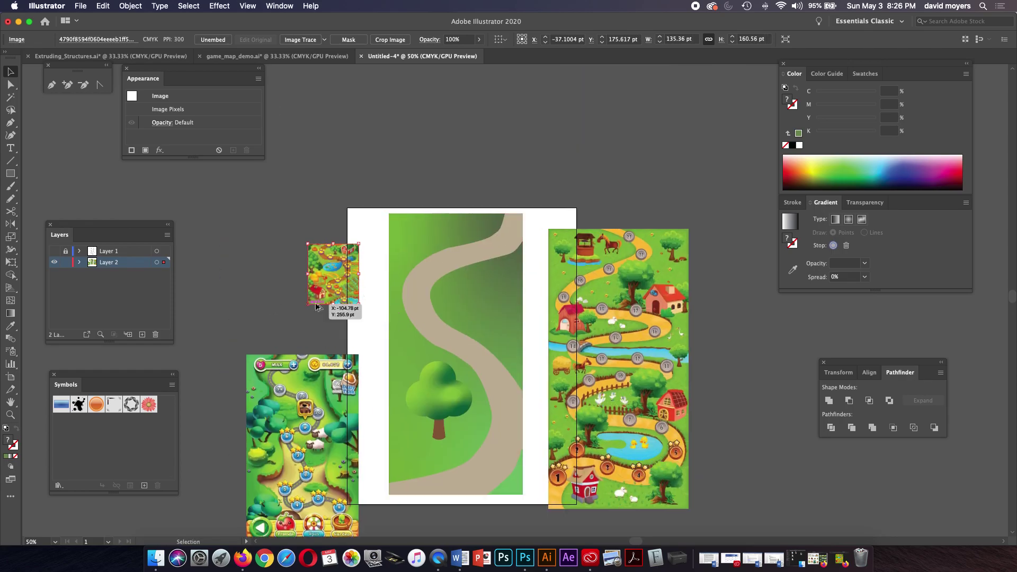
pyautogui.moveTo(307, 306); pyautogui.dragTo(286, 295)
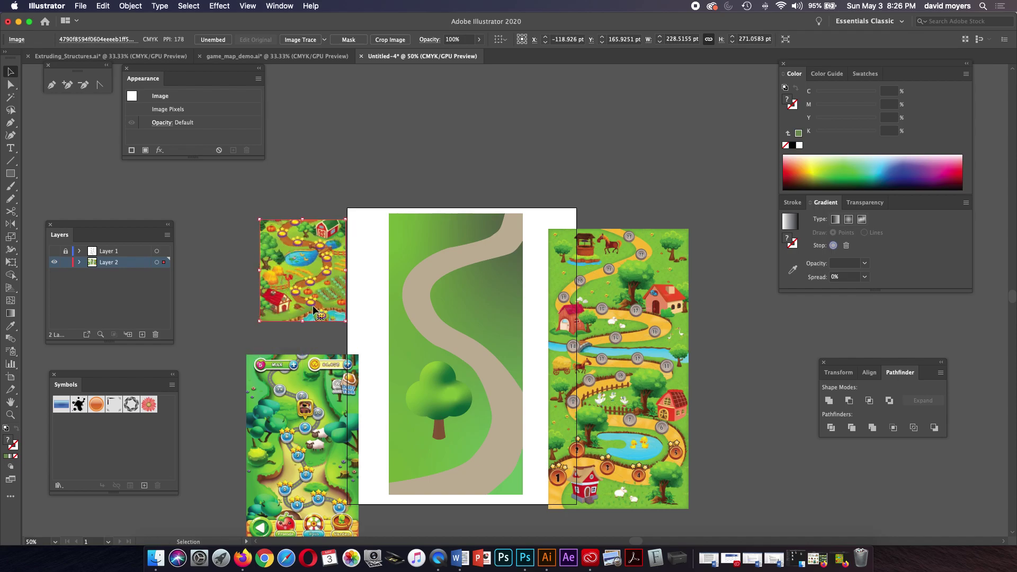
pyautogui.moveTo(346, 321); pyautogui.dragTo(357, 335)
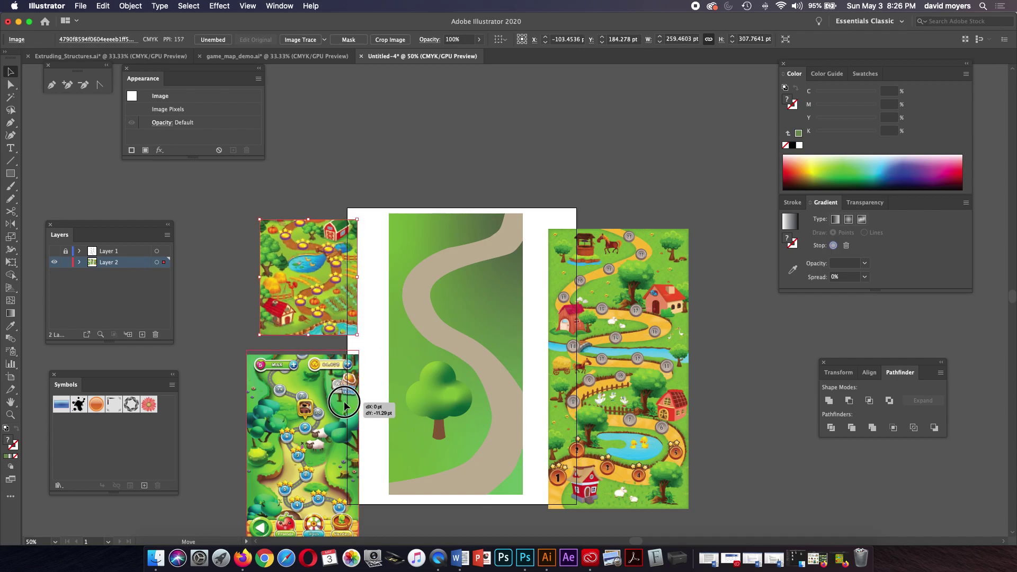
pyautogui.moveTo(343, 411); pyautogui.dragTo(343, 406)
# Select the three reference map images and create a new layer named Reference
pyautogui.click(336, 307)
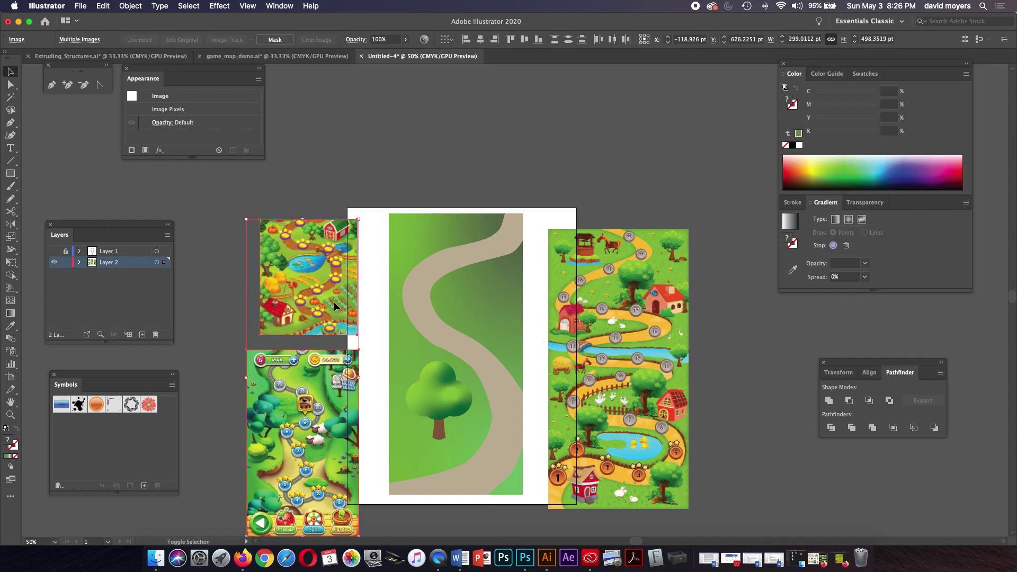
pyautogui.keyDown('shift'); pyautogui.click(634, 339); pyautogui.keyUp('shift')
pyautogui.keyDown('shift'); pyautogui.click(330, 405); pyautogui.keyUp('shift')
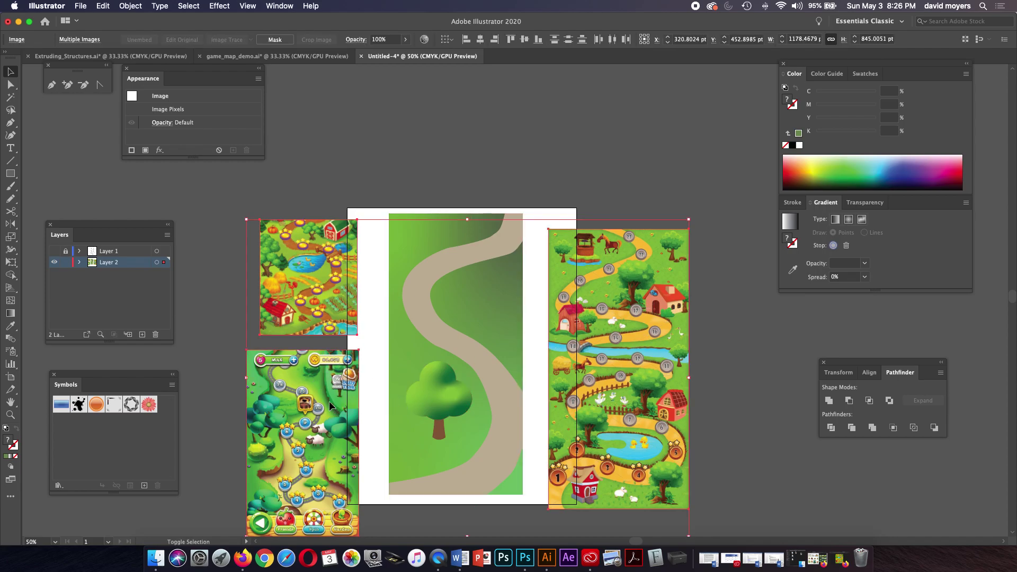
pyautogui.click(142, 334)
pyautogui.doubleClick(106, 262)
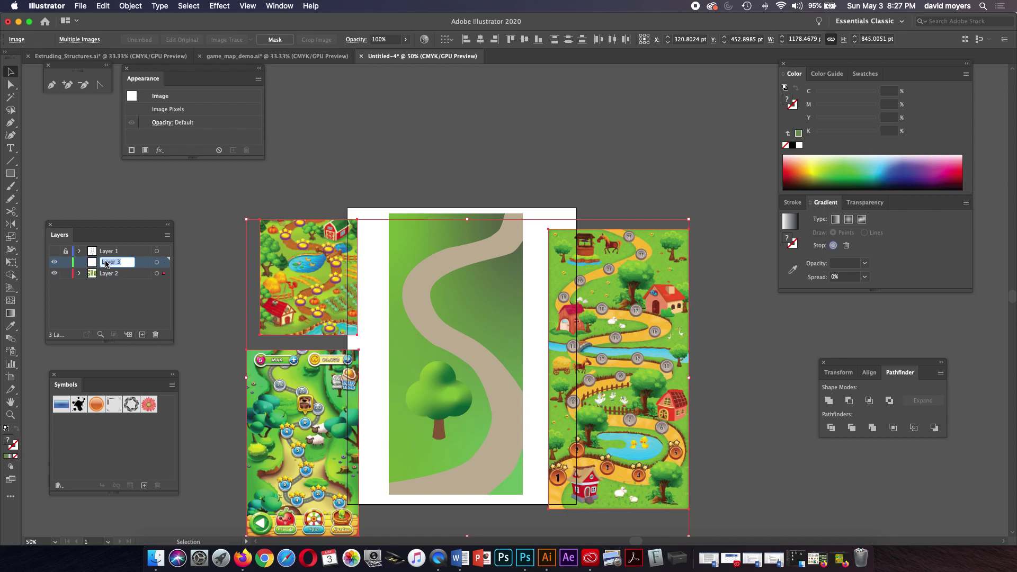
pyautogui.write('Reference')
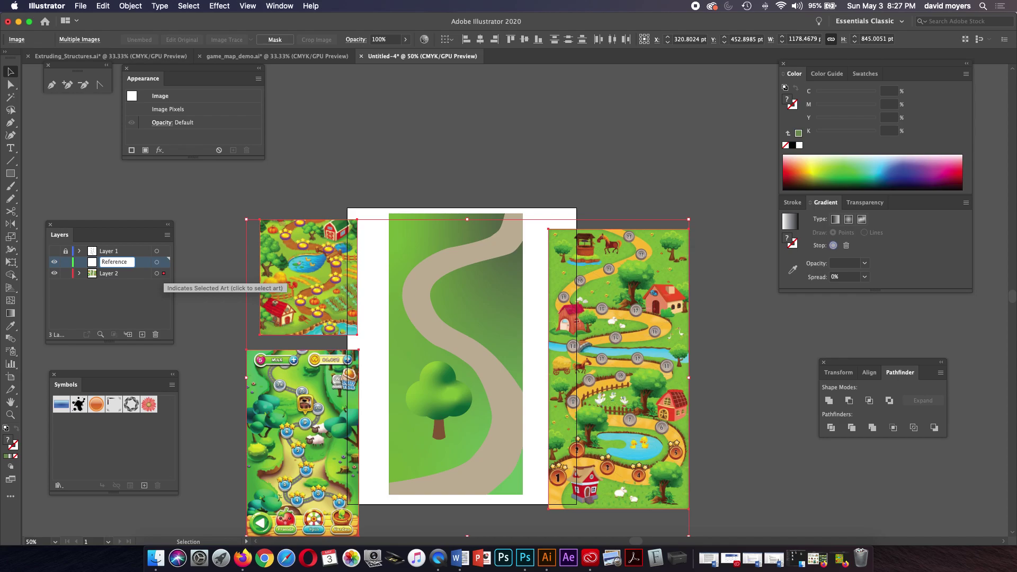
pyautogui.press('Return')
# Move the selected map images from Layer 2 onto the Reference layer and lock that layer
pyautogui.moveTo(164, 273); pyautogui.dragTo(165, 262)
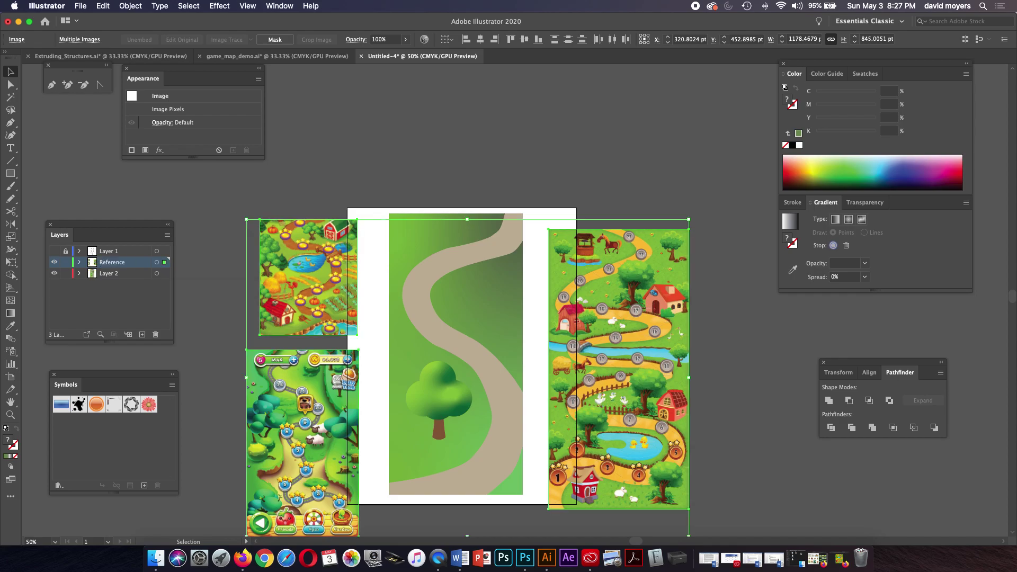
pyautogui.click(65, 262)
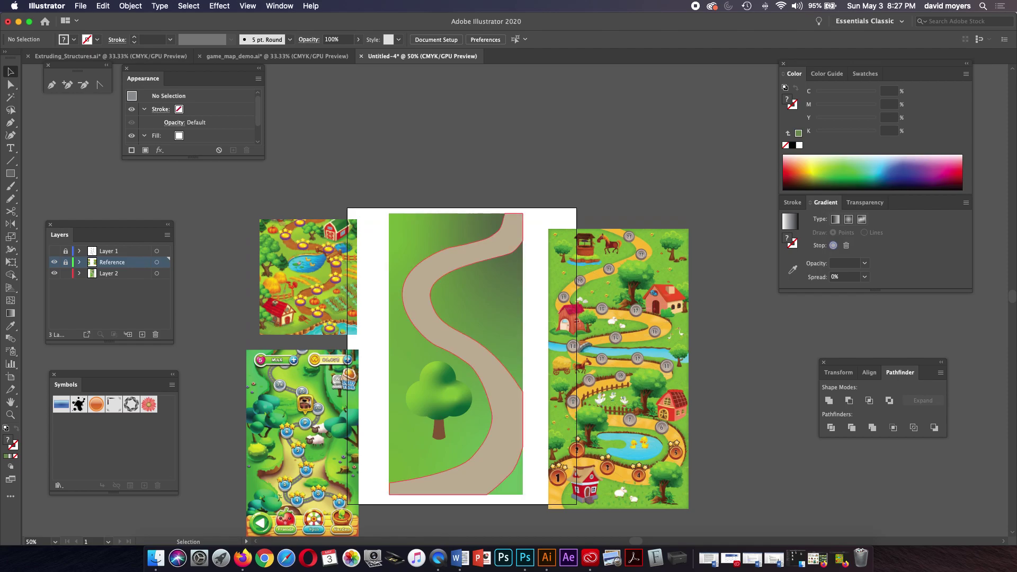
# Recolor the lower-left, upper-left and upper-right freeform gradient stops of the grass background with greens sampled from the reference maps
pyautogui.scroll(-5, 455, 350)
pyautogui.click(429, 265)
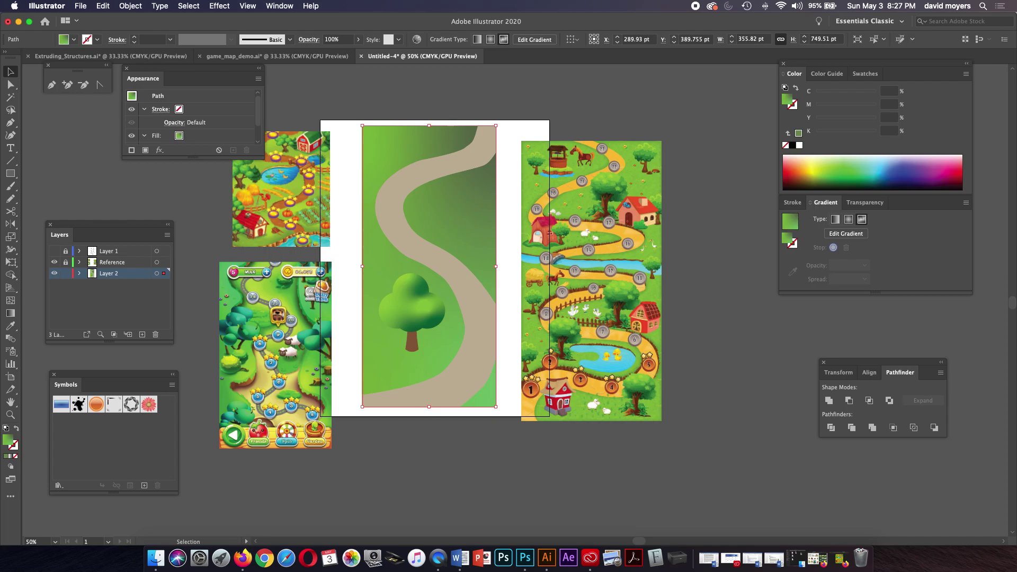
pyautogui.click(845, 234)
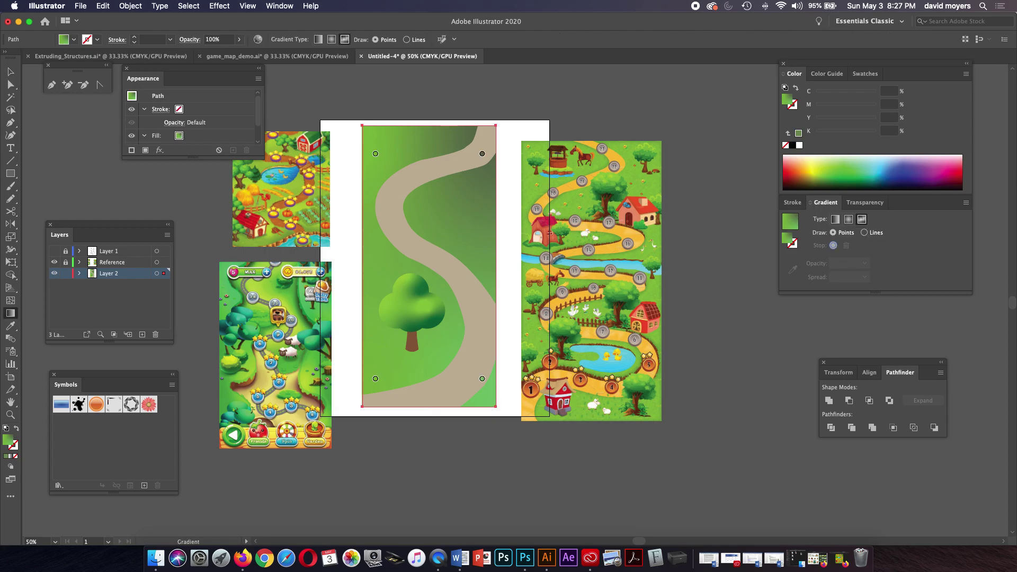
pyautogui.click(376, 378)
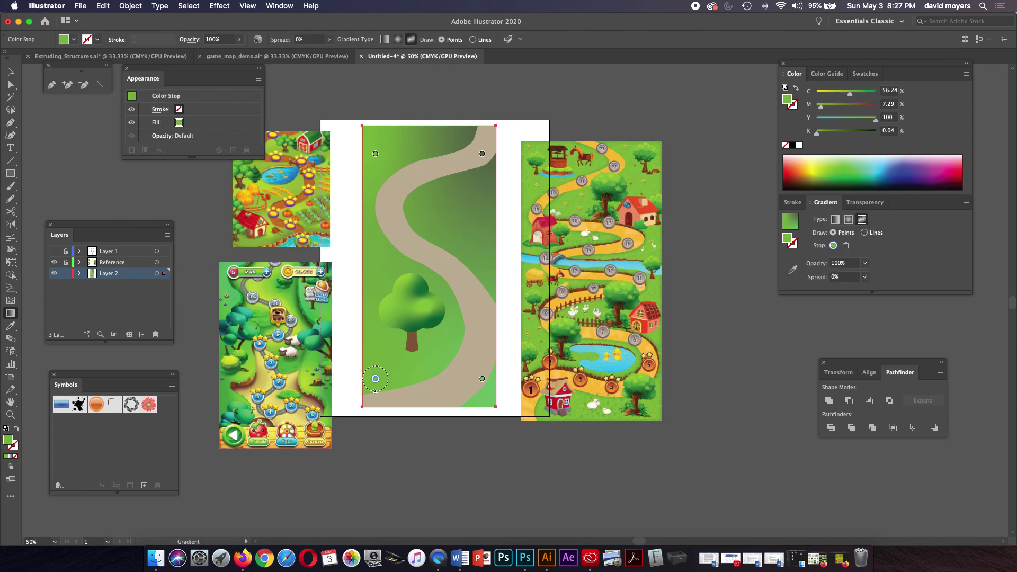
pyautogui.click(792, 270)
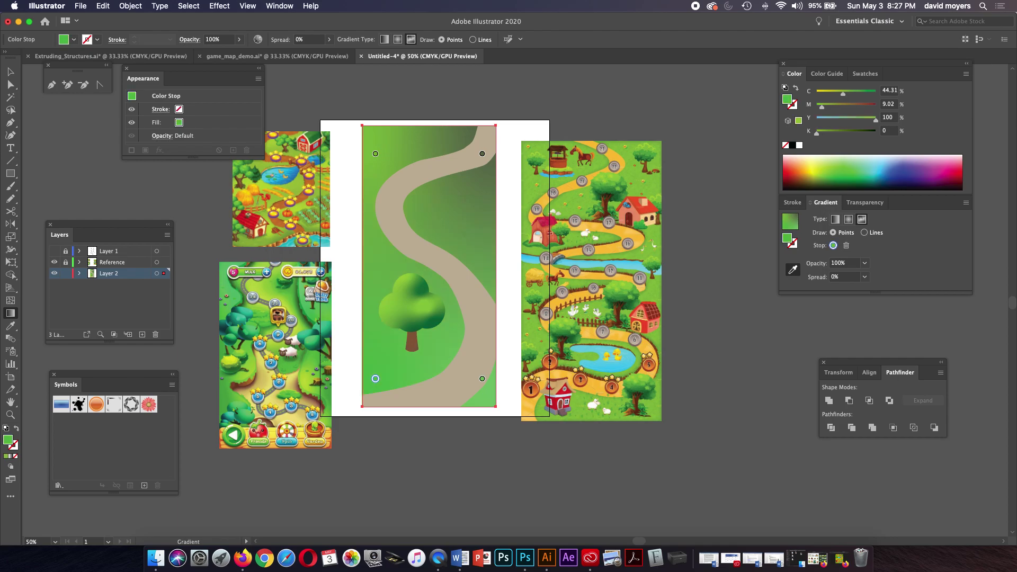
pyautogui.click(375, 154)
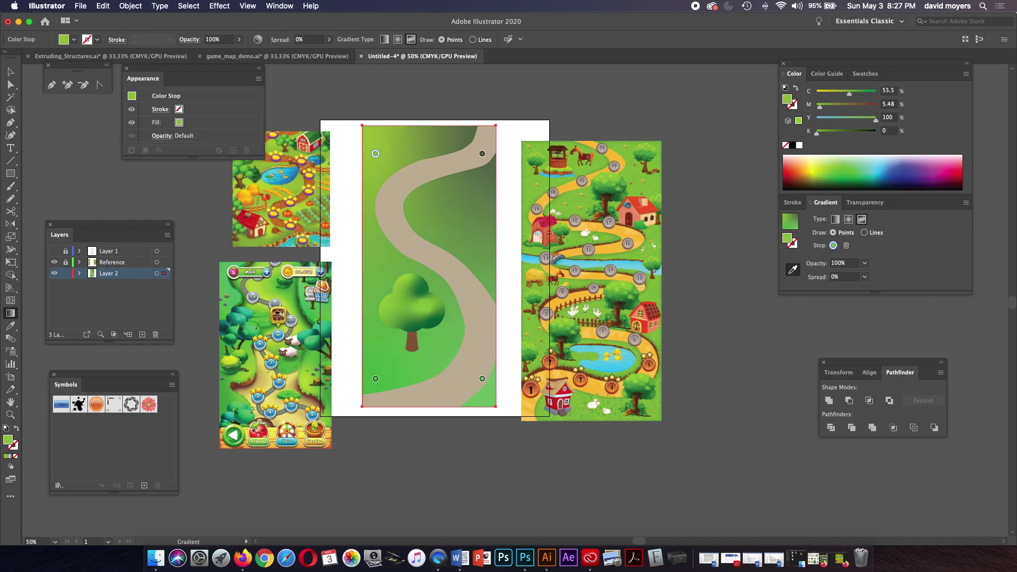
pyautogui.click(482, 154)
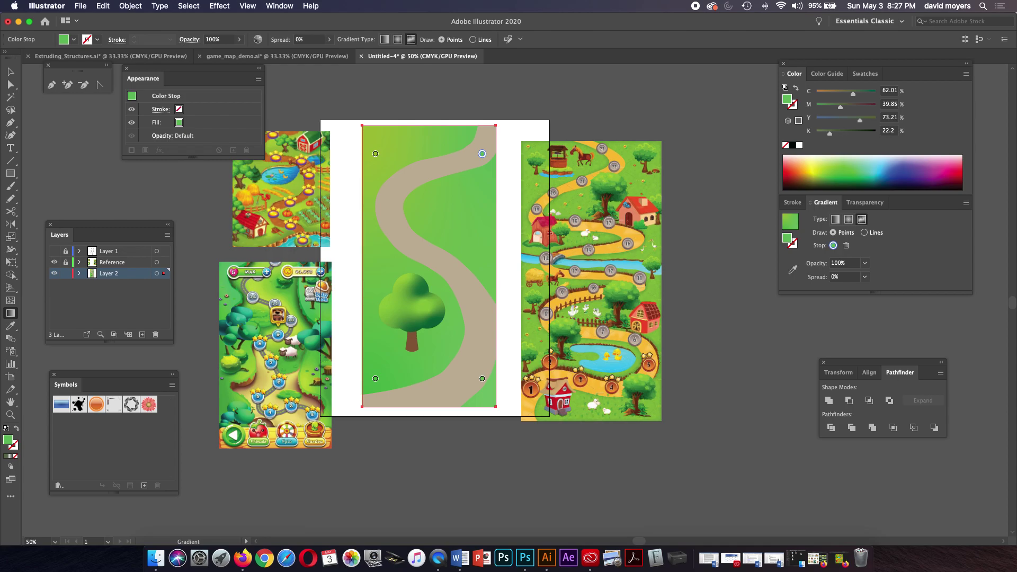
# Add a yellow-green gradient stop left of the tree and recolor the lower-left stop with a darker green, sampling both colors
pyautogui.click(375, 303)
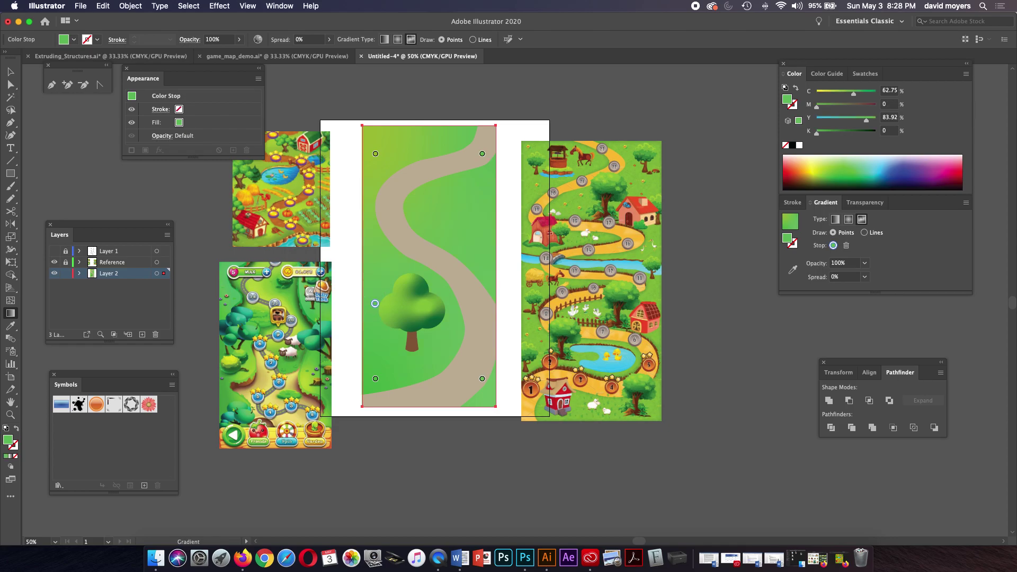
pyautogui.click(792, 270)
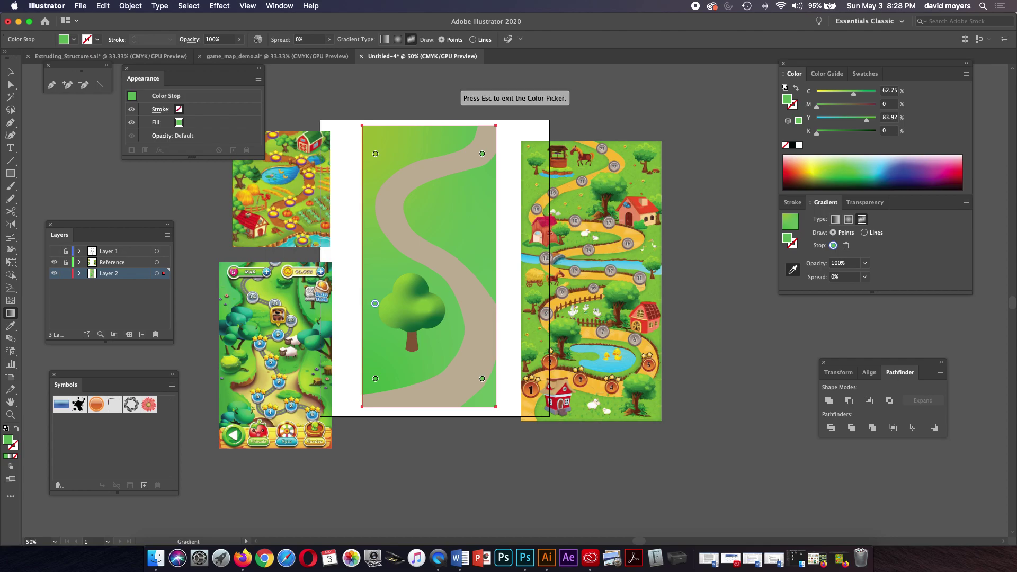
pyautogui.press('Escape')
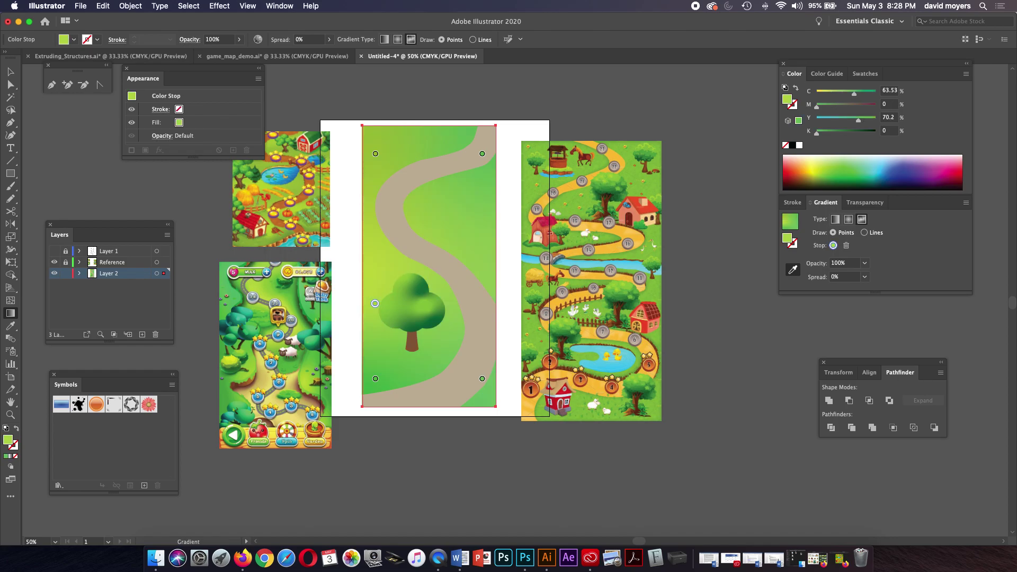
pyautogui.click(376, 379)
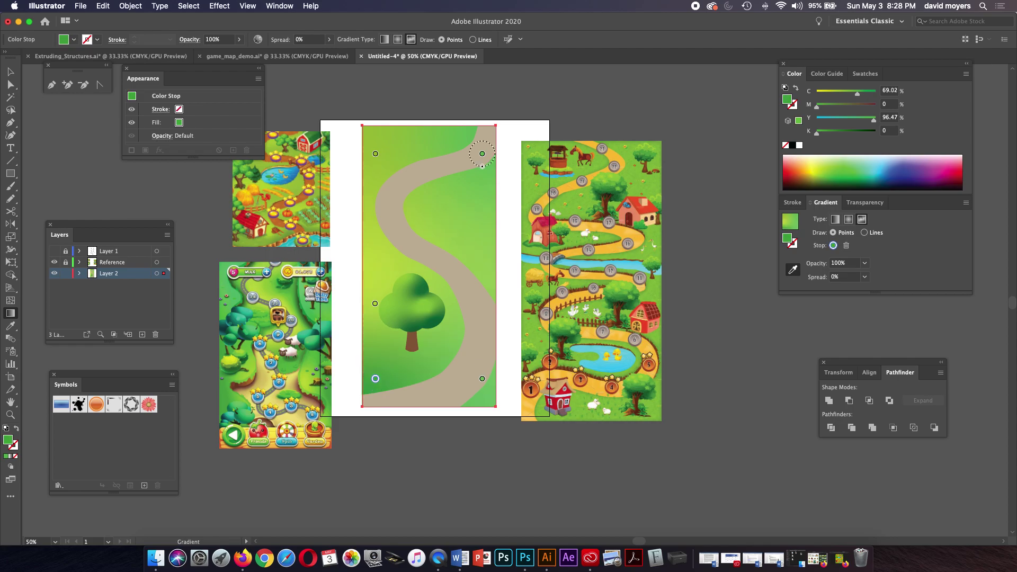
# Move the upper-right gradient stop down onto the grass below the path and set the upper-left stop's yellow to 81%
pyautogui.moveTo(482, 154); pyautogui.dragTo(477, 193)
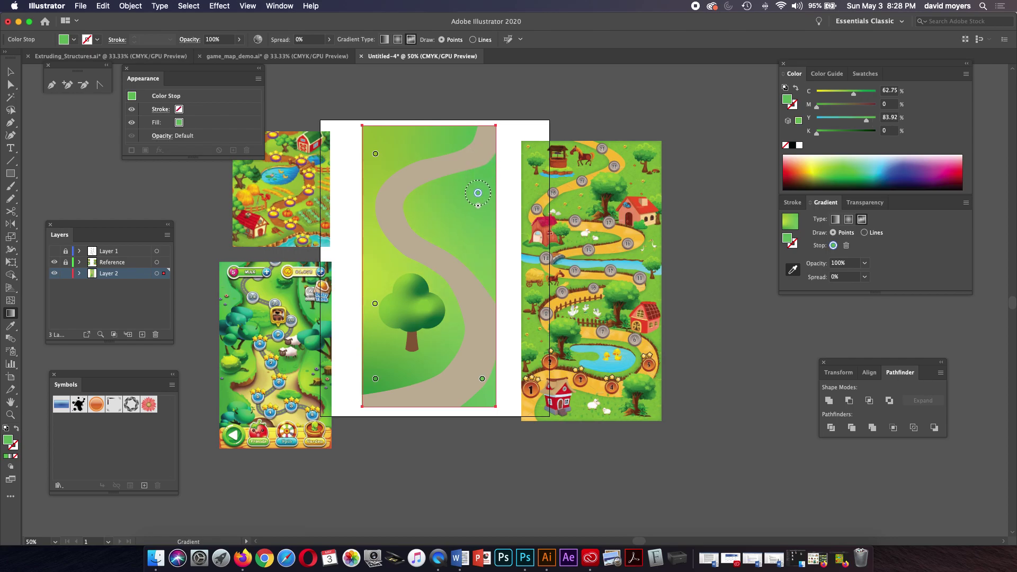
pyautogui.click(375, 153)
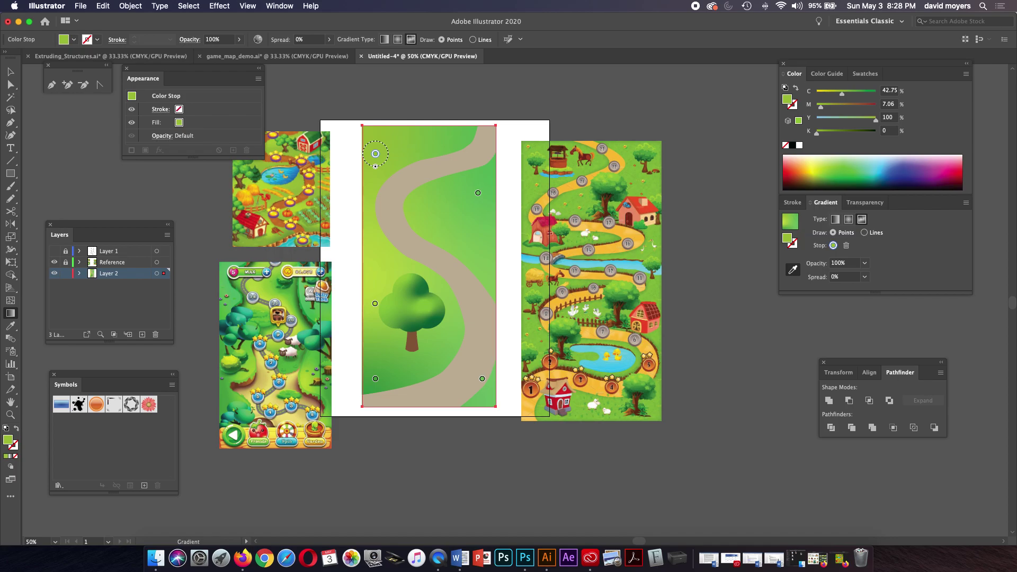
pyautogui.write('81')
# Set the yellow of the stop beside the tree to 85% and add a matching stop near the grass's right edge, mid-height
pyautogui.click(375, 303)
pyautogui.write('85')
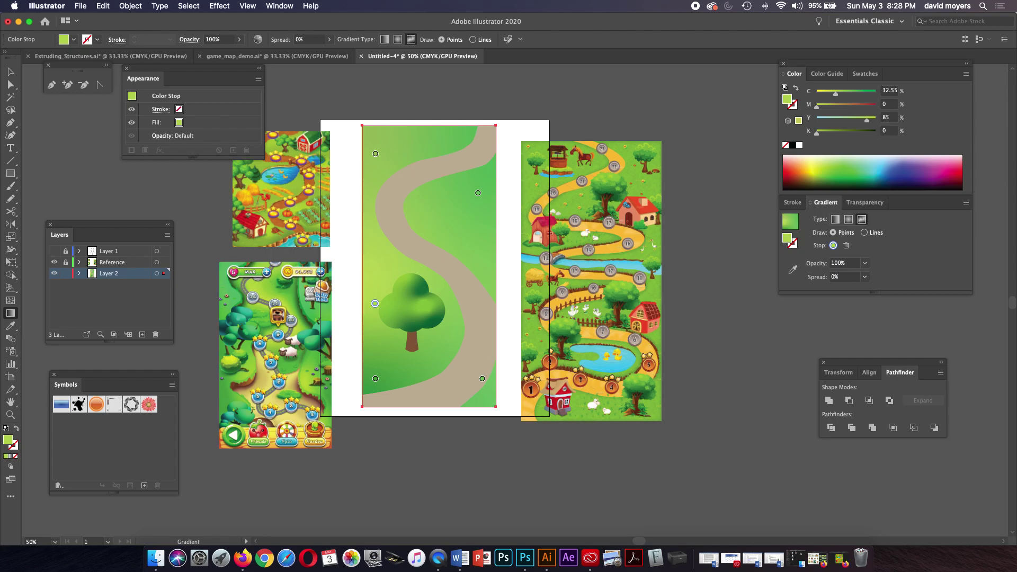
pyautogui.click(463, 244)
pyautogui.moveTo(462, 244); pyautogui.dragTo(486, 294)
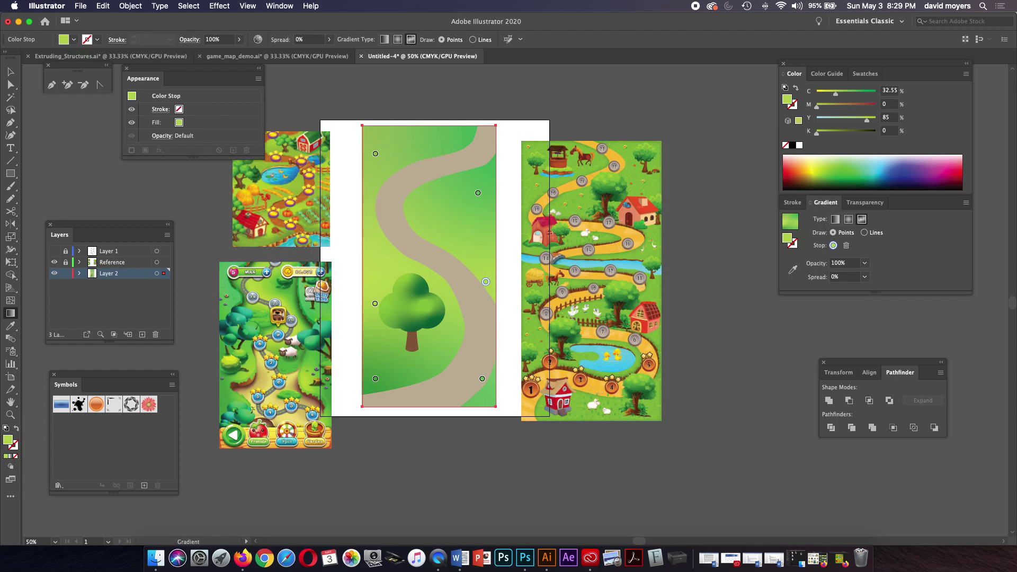
# Show the Layer 1 pencil sketch over the colored artwork
pyautogui.click(54, 251)
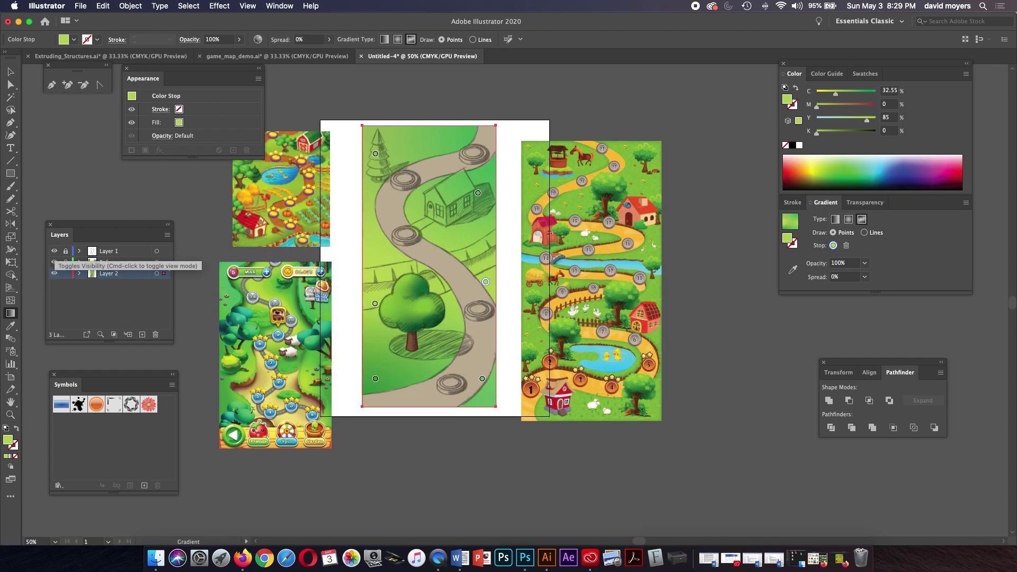
pyautogui.press('z')
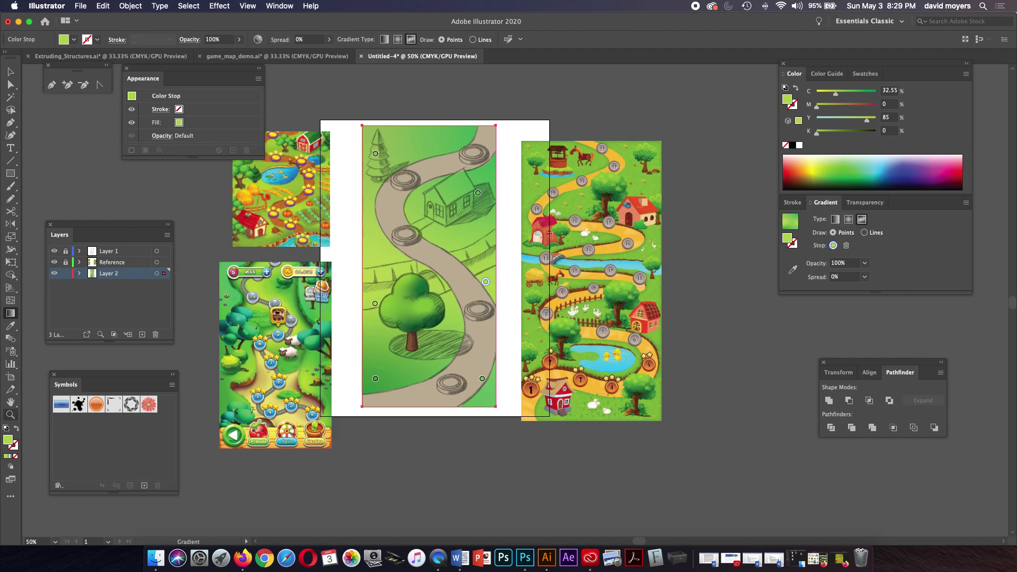
pyautogui.click(238, 346)
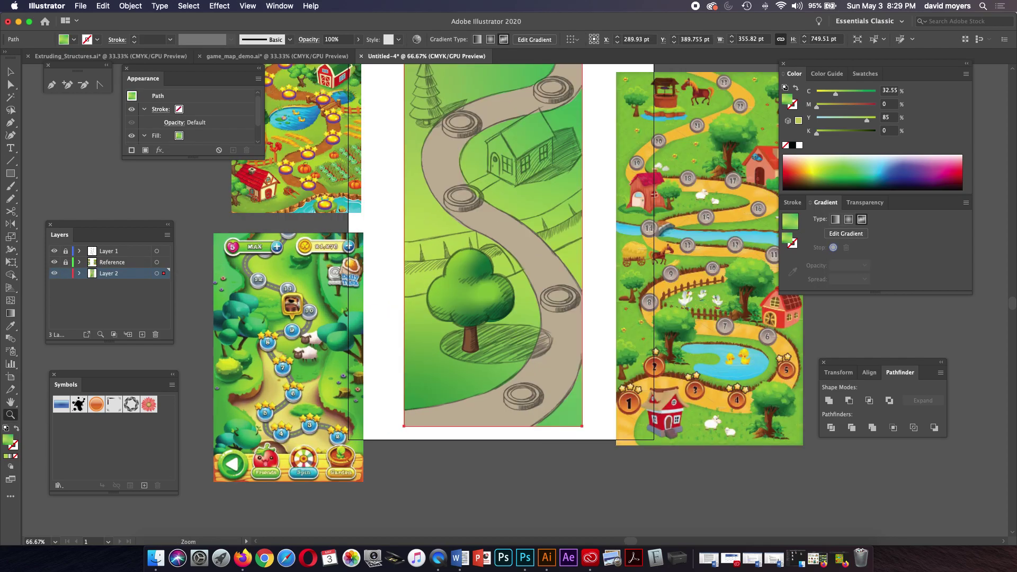
pyautogui.hscroll(3, 494, 285)
pyautogui.scroll(2, 494, 285)
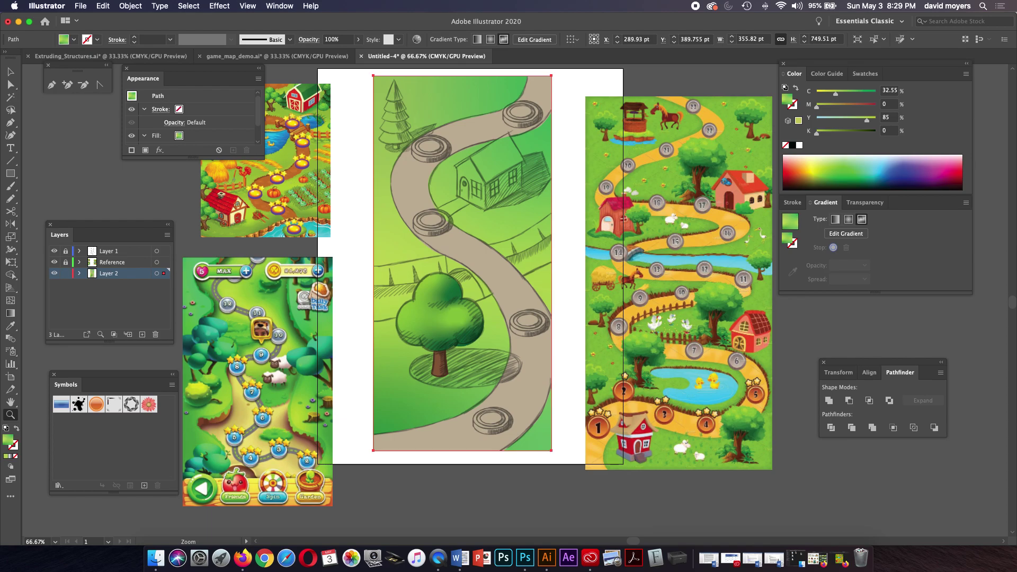
pyautogui.press('p')
pyautogui.click(358, 325)
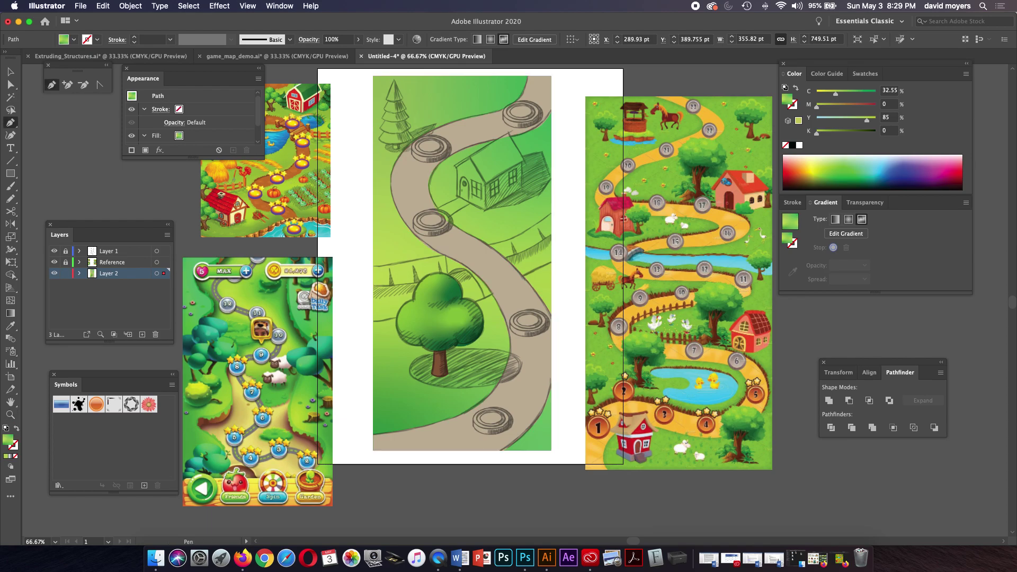
pyautogui.moveTo(445, 306); pyautogui.dragTo(553, 263)
pyautogui.press('super+z')
pyautogui.press('super+z')
pyautogui.press('super+z')
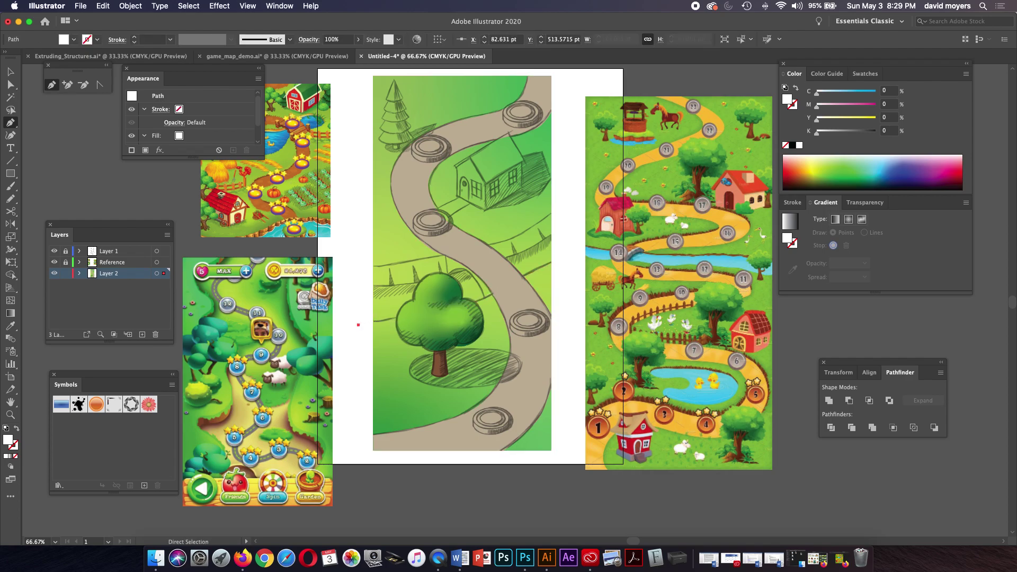
# Trace the river's lower bank with the Pen tool from left of the artwork, across the tree and path, past the right edge
pyautogui.press('z')
pyautogui.click(277, 399)
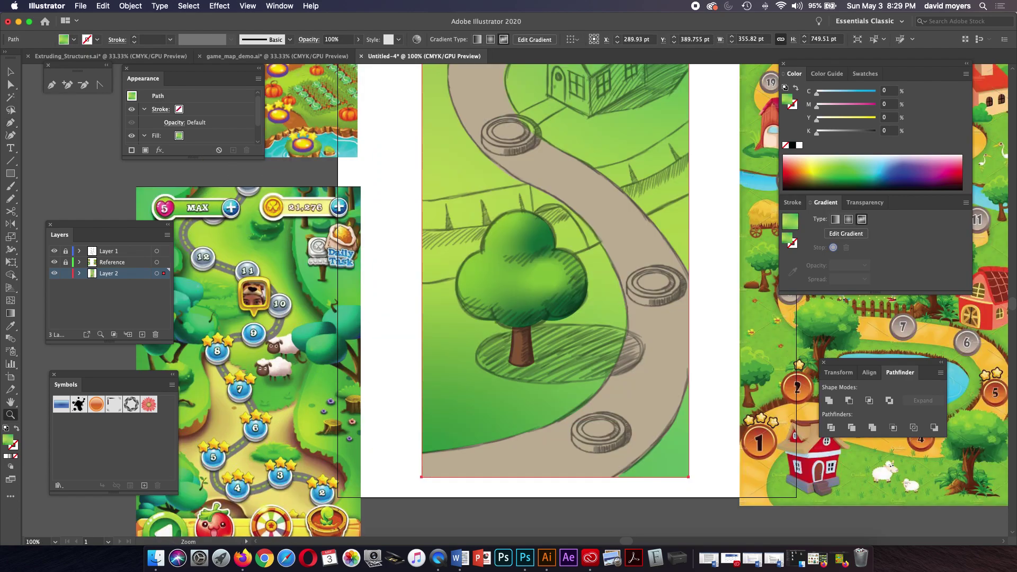
pyautogui.press('p')
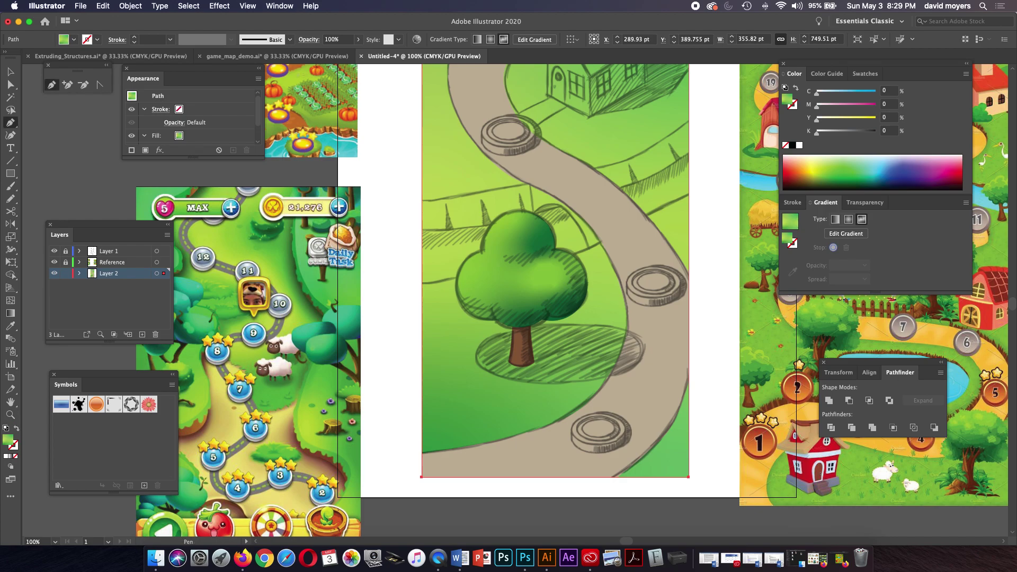
pyautogui.click(407, 284)
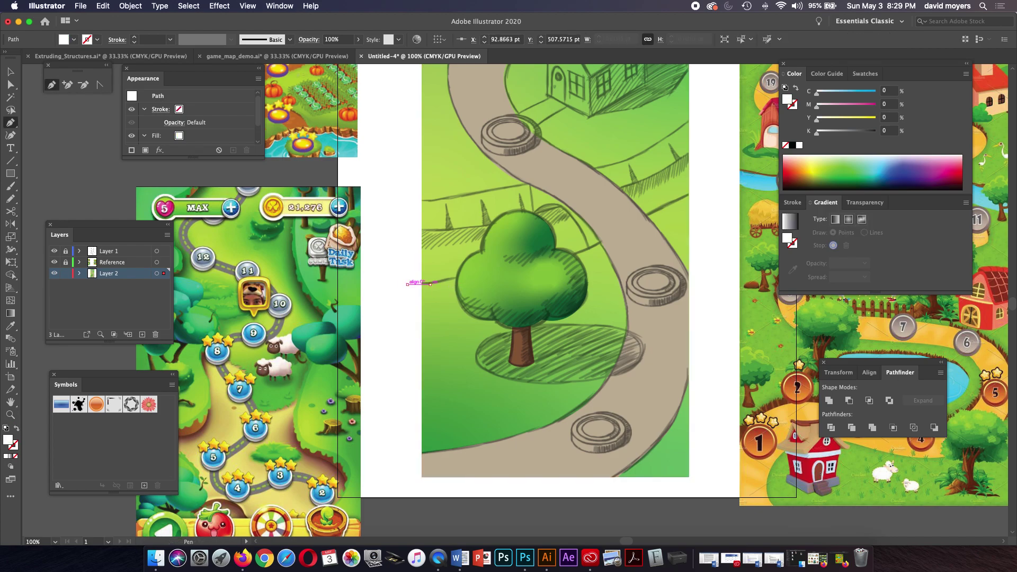
pyautogui.moveTo(430, 285); pyautogui.dragTo(442, 282)
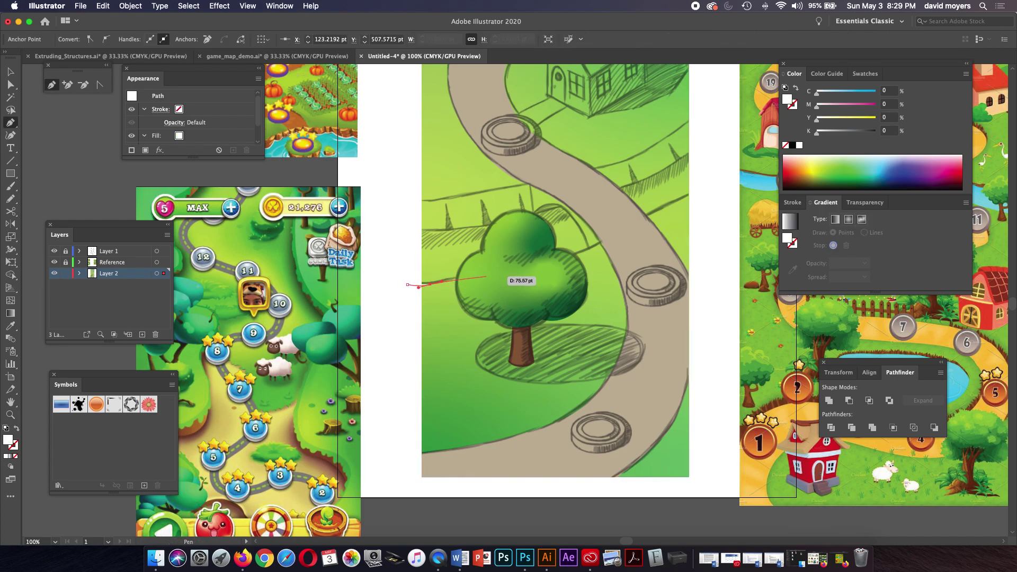
pyautogui.click(485, 271)
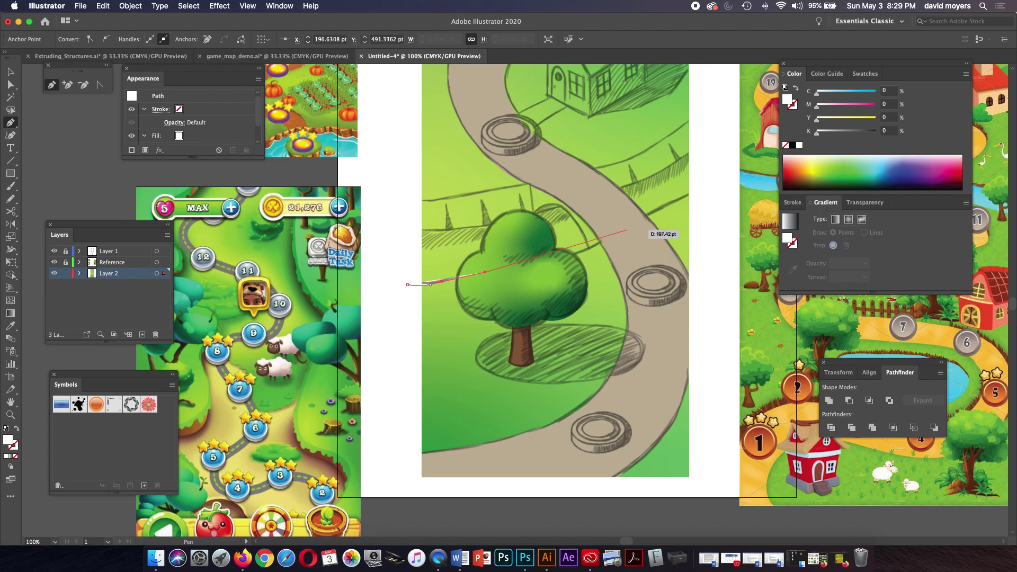
pyautogui.moveTo(612, 237); pyautogui.dragTo(640, 218)
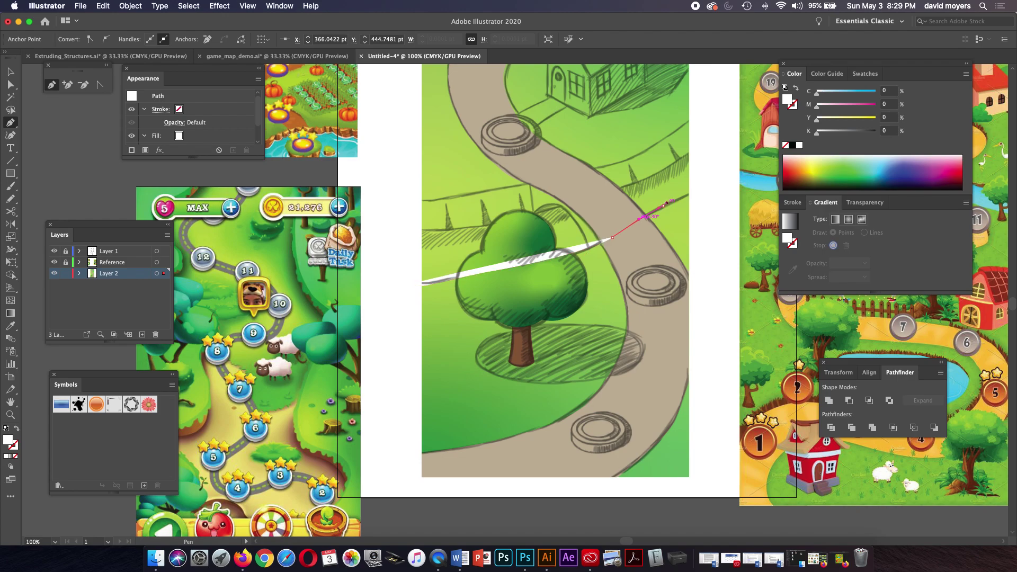
pyautogui.click(711, 186)
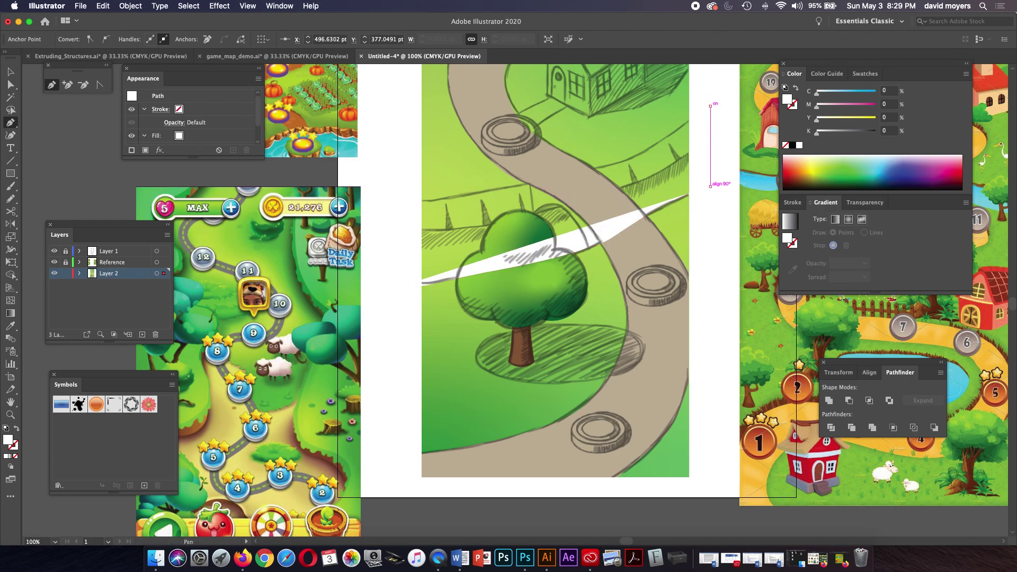
# Trace the river's upper bank back to the left side of the artwork and close the shape at its starting point
pyautogui.click(711, 106)
pyautogui.moveTo(634, 157); pyautogui.dragTo(603, 171)
pyautogui.click(562, 195)
pyautogui.hotkey('ctrl', 'z')
pyautogui.moveTo(501, 200); pyautogui.dragTo(434, 201)
pyautogui.click(399, 202)
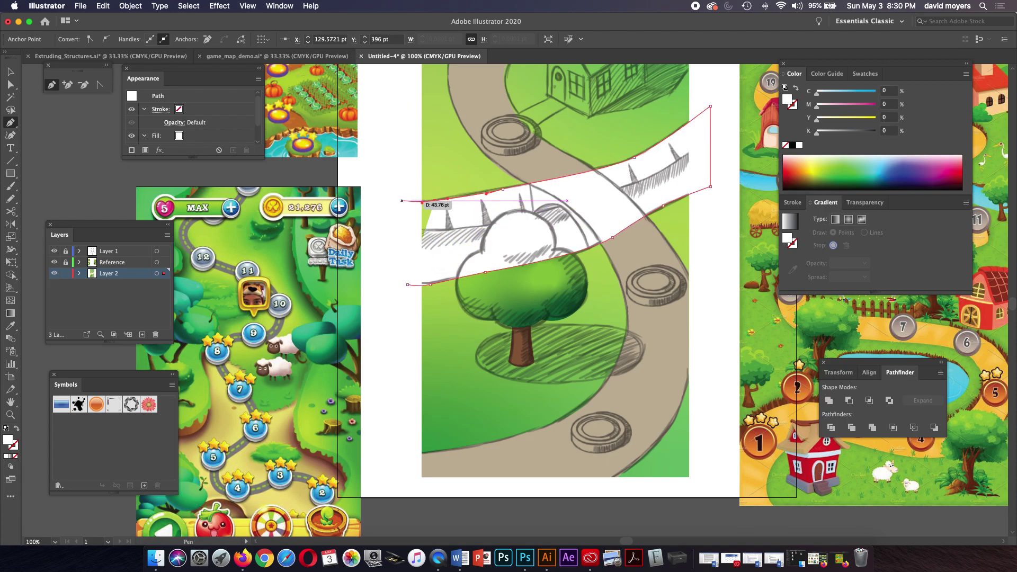
pyautogui.click(408, 284)
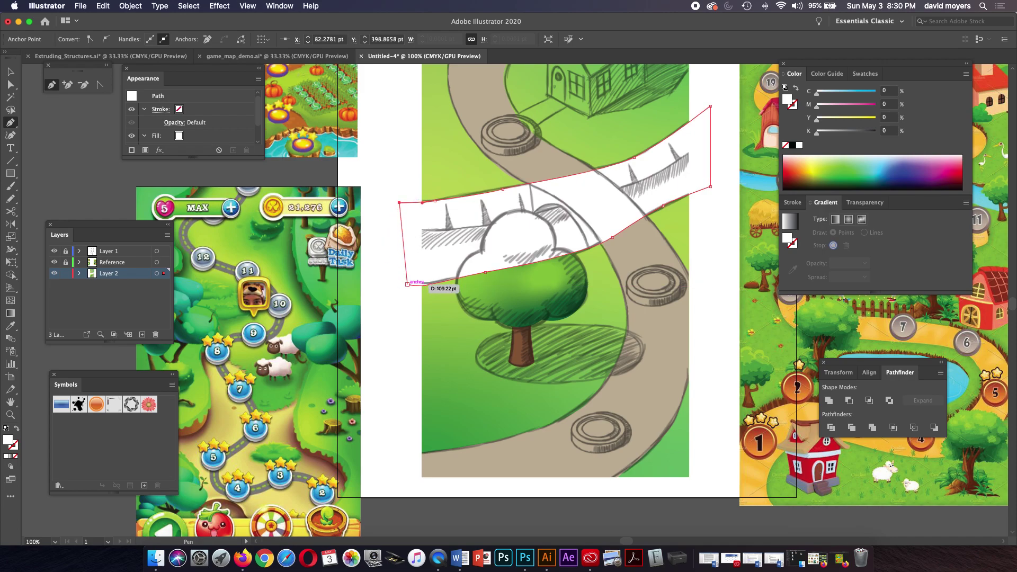
# Fill the river shape with the light blue of the river sampled from the farm map reference
pyautogui.hscroll(5, 508, 297)
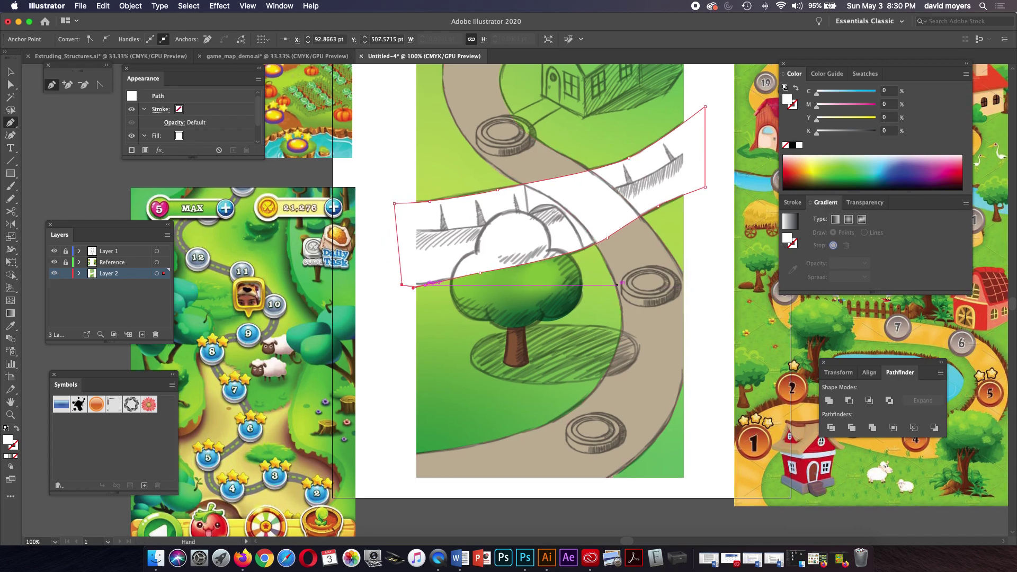
pyautogui.press('i')
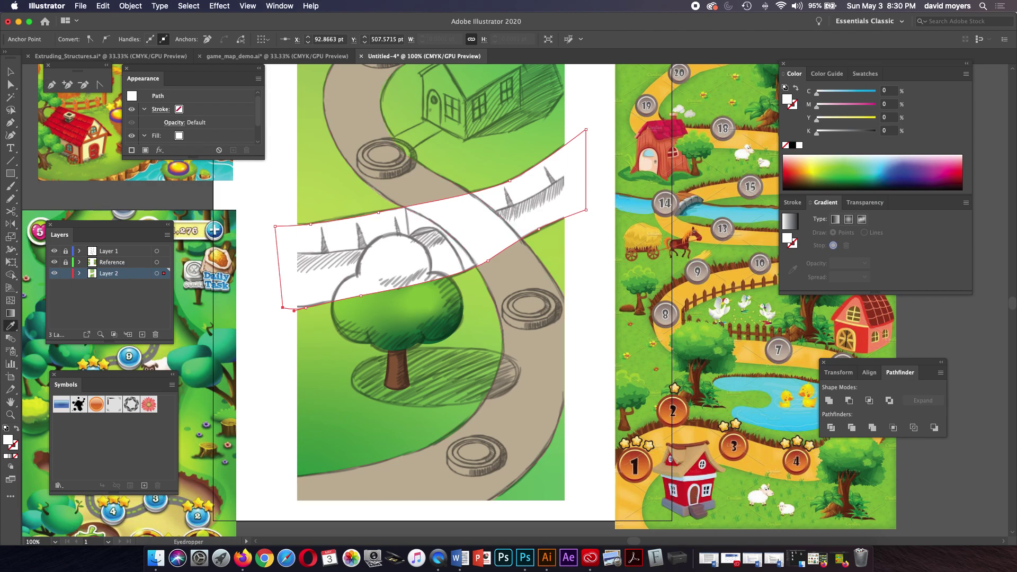
pyautogui.click(632, 204)
pyautogui.hscroll(-5, 466, 296)
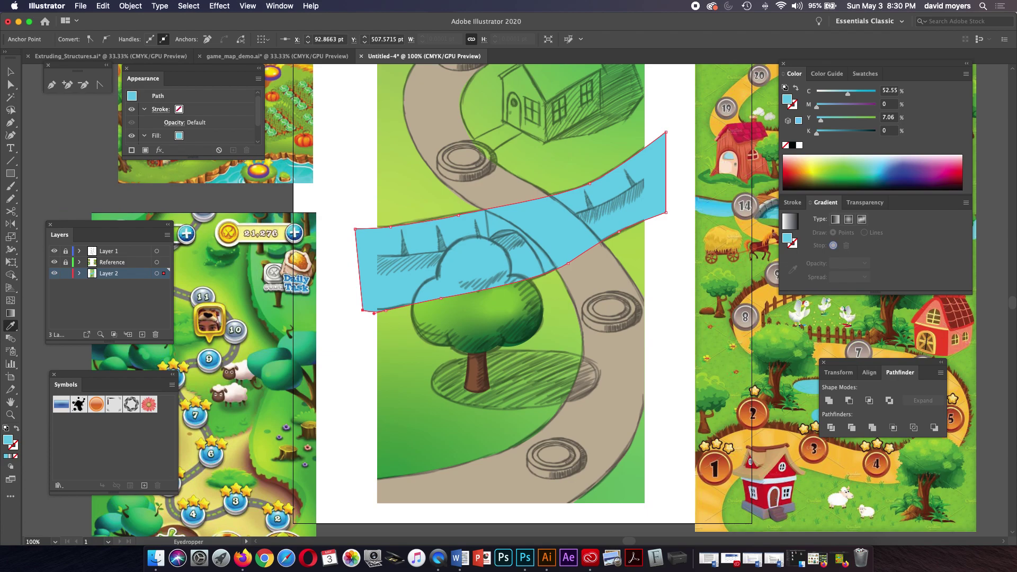
# Trace the riverbank's bottom edge with the Pen tool across the river, then close the shape well above the river
pyautogui.press('p')
pyautogui.click(345, 254)
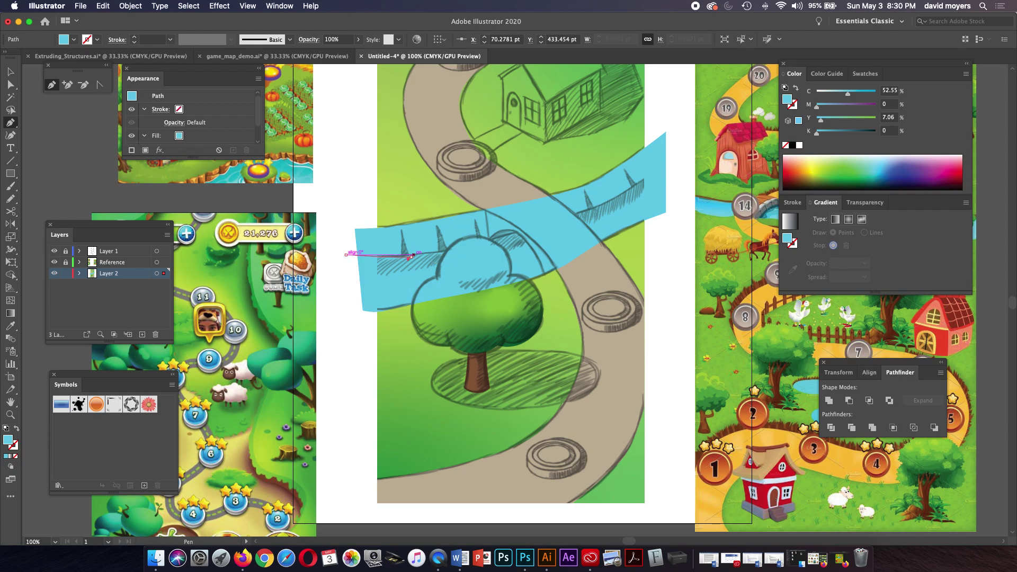
pyautogui.click(420, 255)
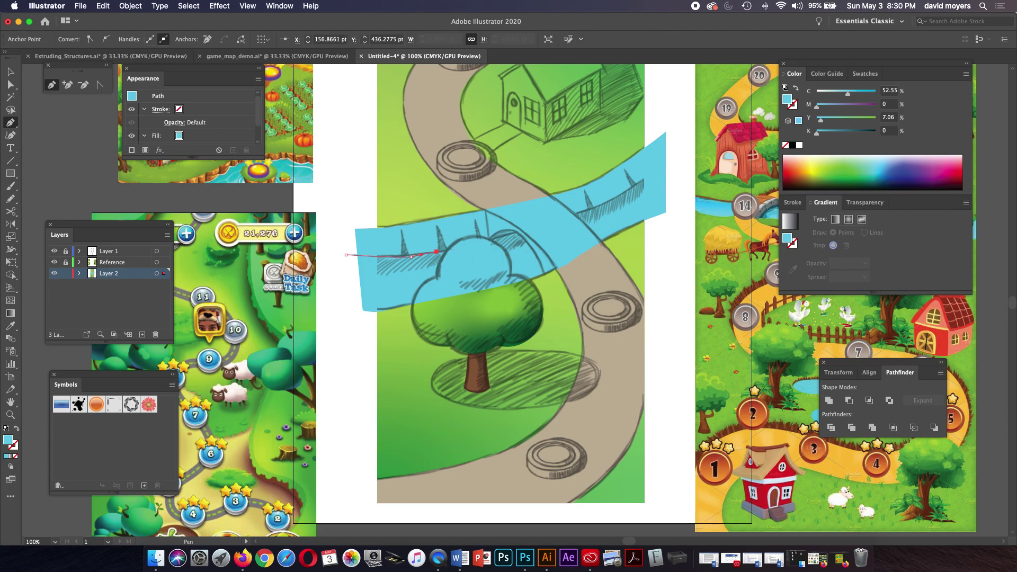
pyautogui.click(507, 235)
pyautogui.click(585, 213)
pyautogui.click(668, 162)
pyautogui.click(684, 153)
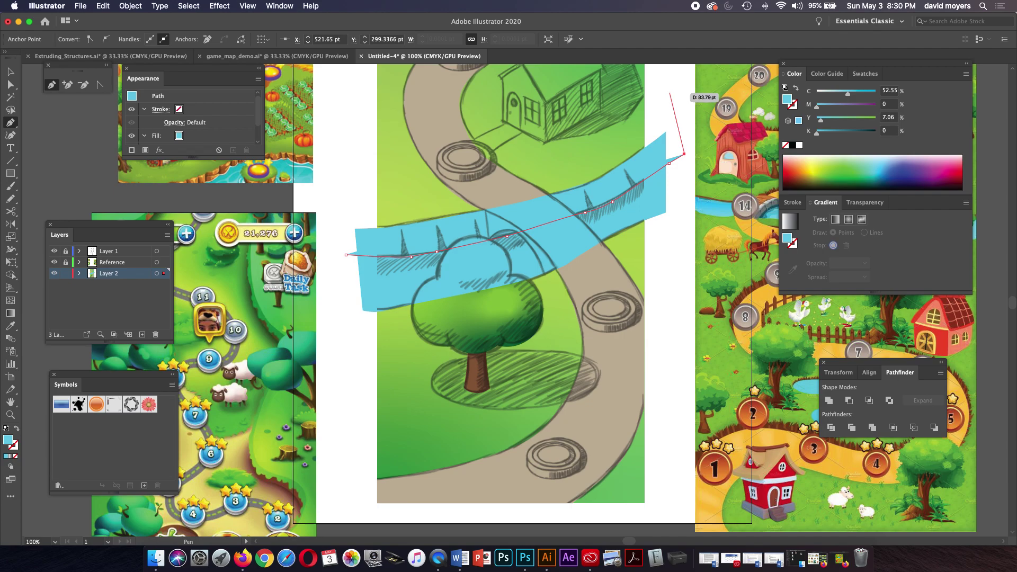
pyautogui.click(669, 97)
pyautogui.click(346, 201)
pyautogui.click(345, 248)
pyautogui.press('u')
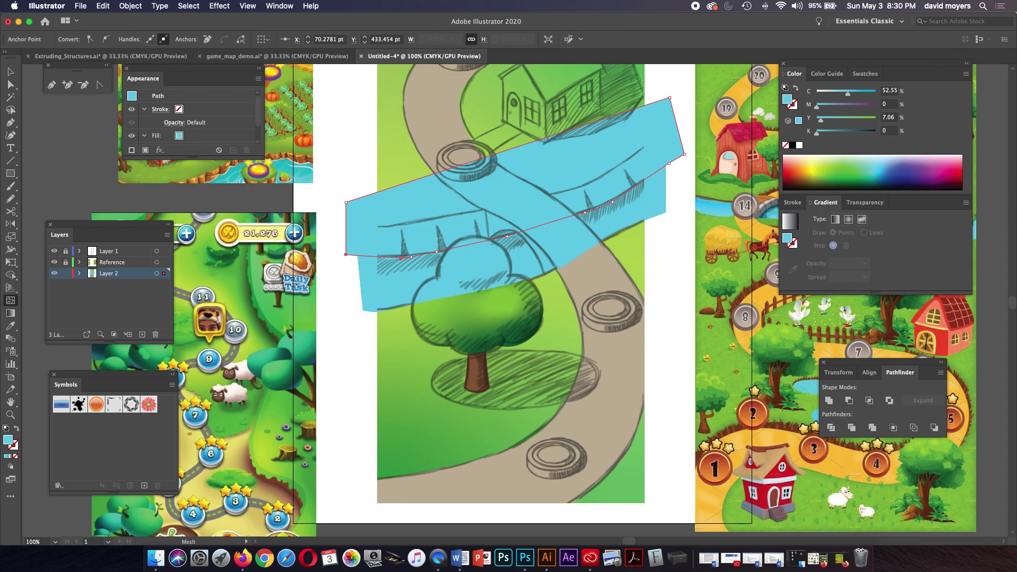
# Fill the riverbank shape with a sampled brown of C 29.02, M 58.82, Y 100, K 14.9
pyautogui.press('i')
pyautogui.click(475, 366)
pyautogui.moveTo(477, 265); pyautogui.dragTo(334, 236)
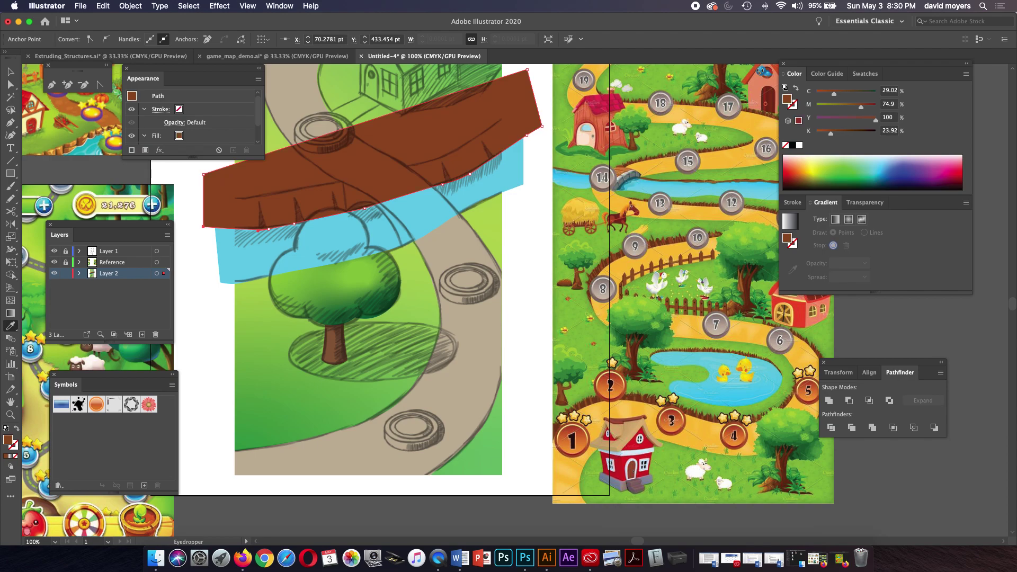
pyautogui.click(333, 350)
pyautogui.moveTo(476, 265); pyautogui.dragTo(572, 308)
# Select the riverbank and river shapes and remove the brown area above the river's upper edge with Shape Builder
pyautogui.press('super+a')
pyautogui.press('a')
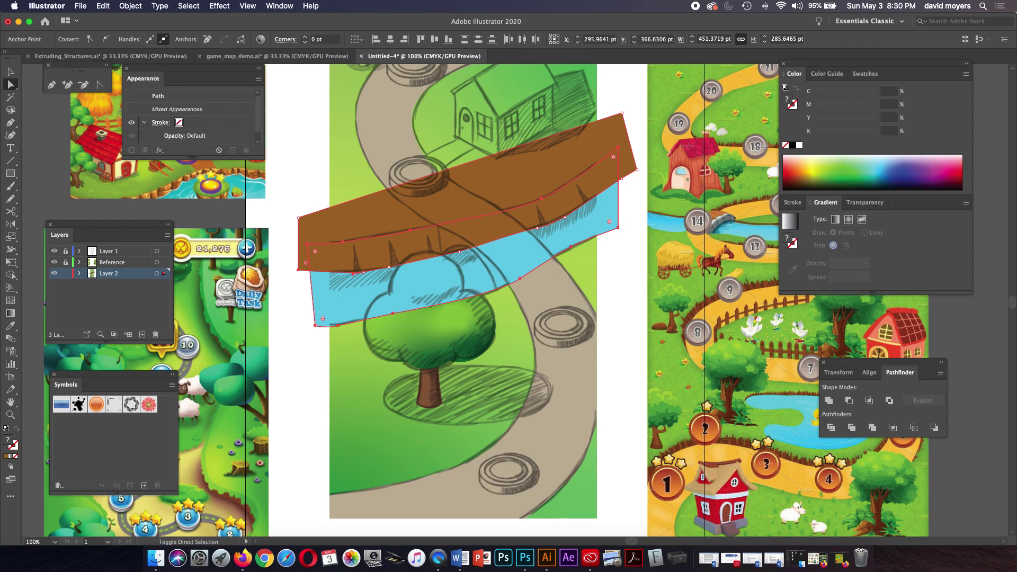
pyautogui.hotkey('shift', 'm')
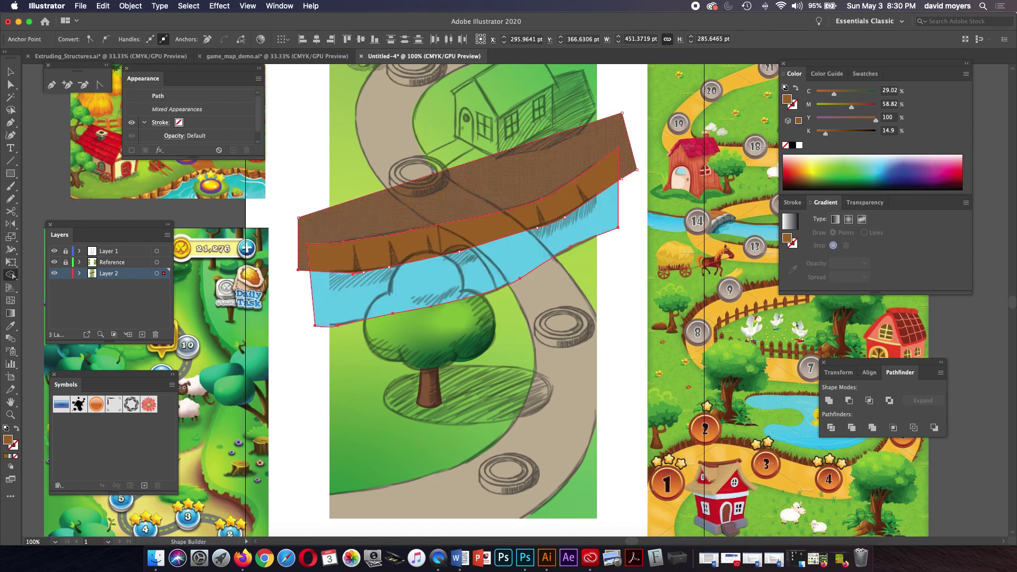
pyautogui.keyDown('alt'); pyautogui.click(460, 180); pyautogui.keyUp('alt')
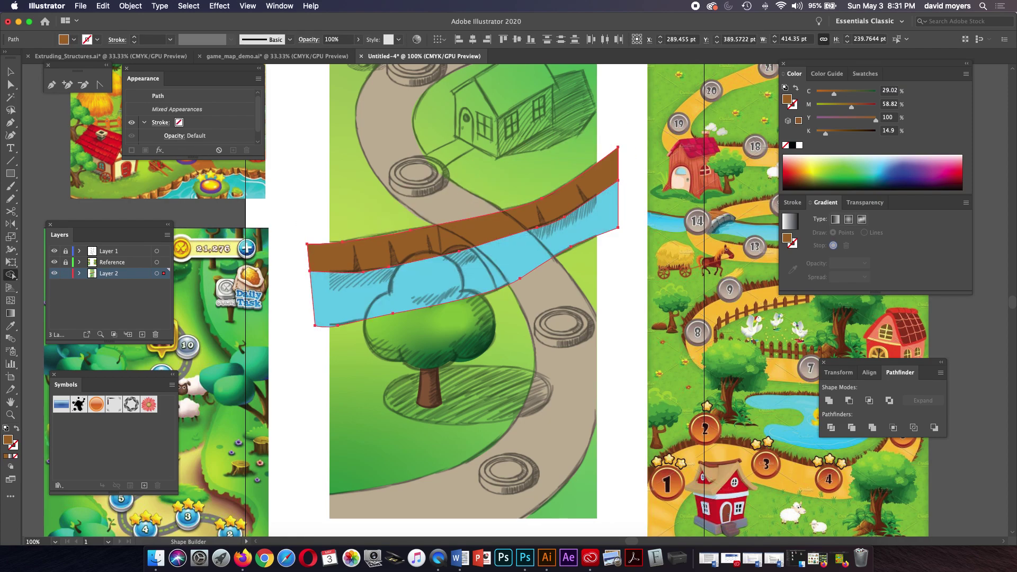
# Deselect the shapes and trace the leftmost sketched crack on the brown bank as a closed, narrow triangle with the Pen tool
pyautogui.press('z')
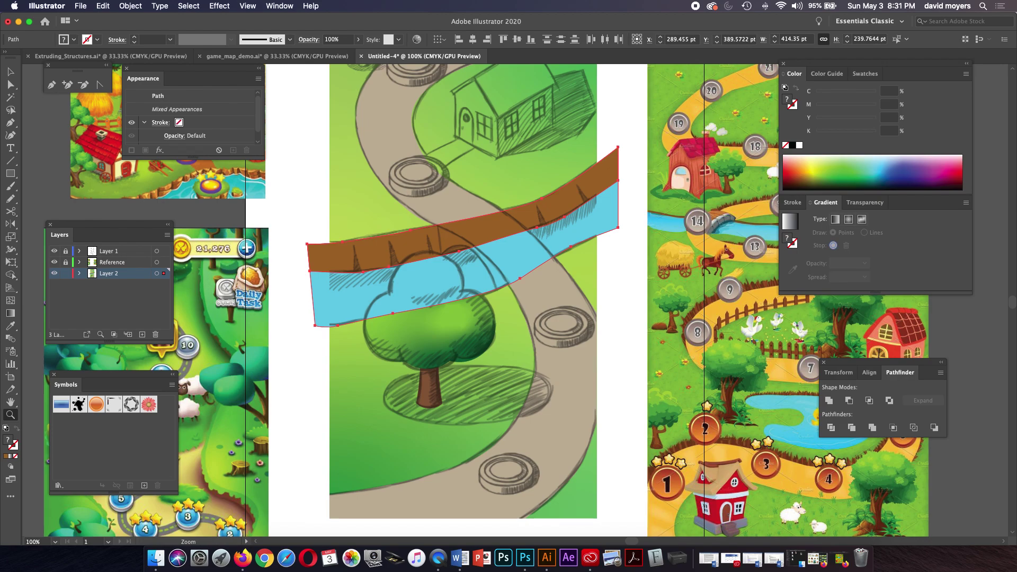
pyautogui.click(287, 266)
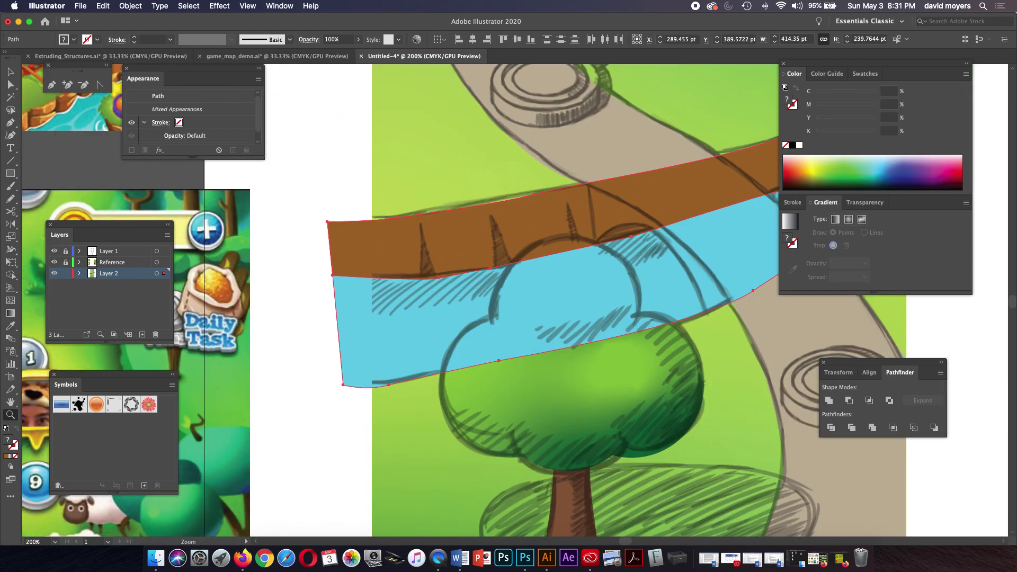
pyautogui.press('l')
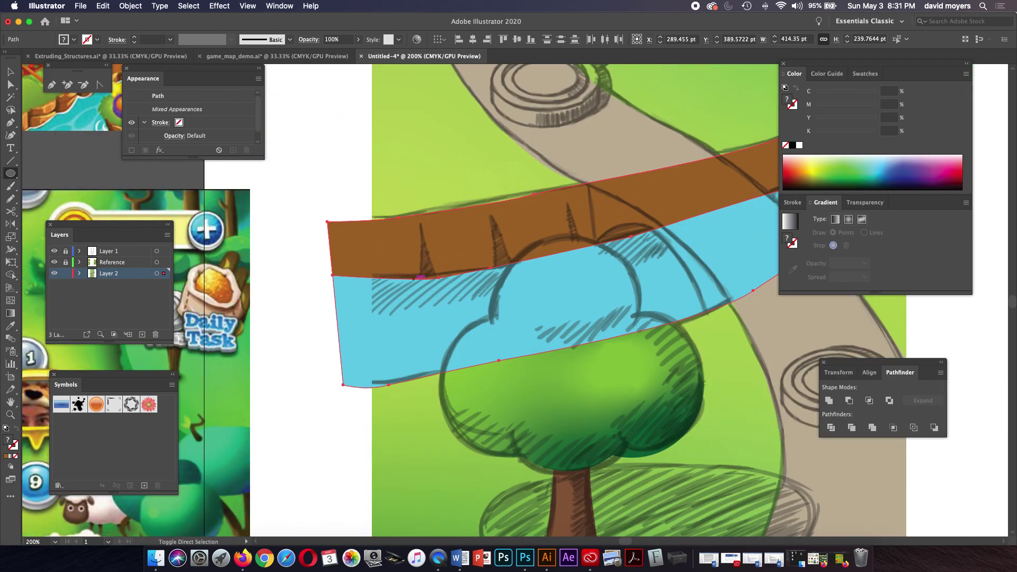
pyautogui.press('super')
pyautogui.press('super+shift+a')
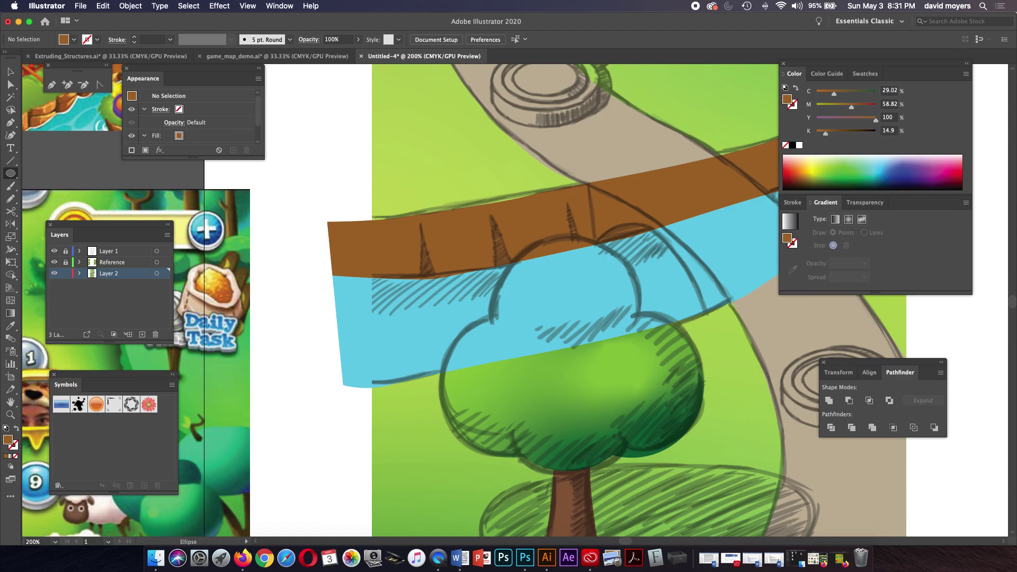
pyautogui.press('p')
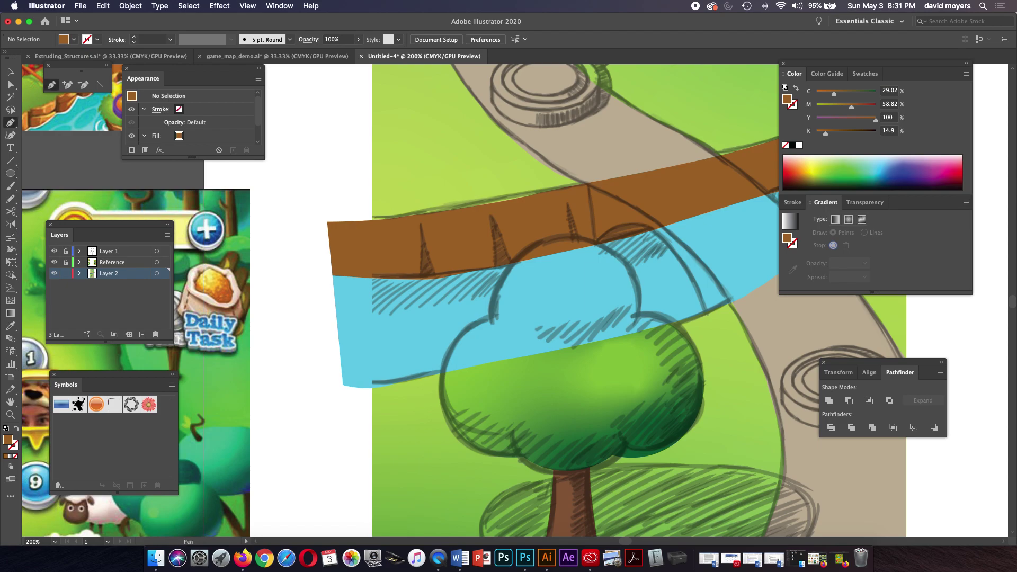
pyautogui.click(419, 285)
pyautogui.click(421, 226)
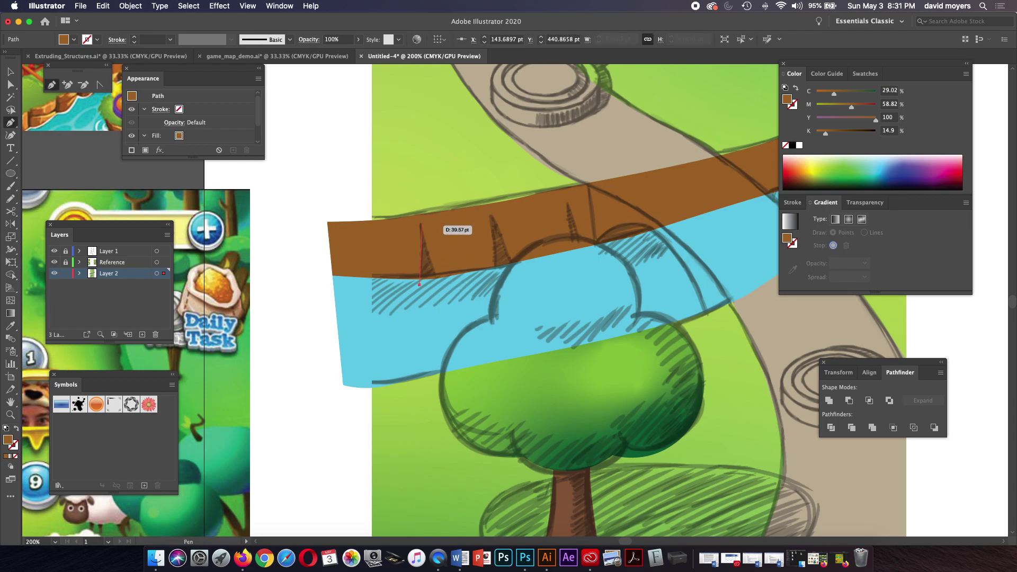
pyautogui.moveTo(438, 271); pyautogui.dragTo(439, 285)
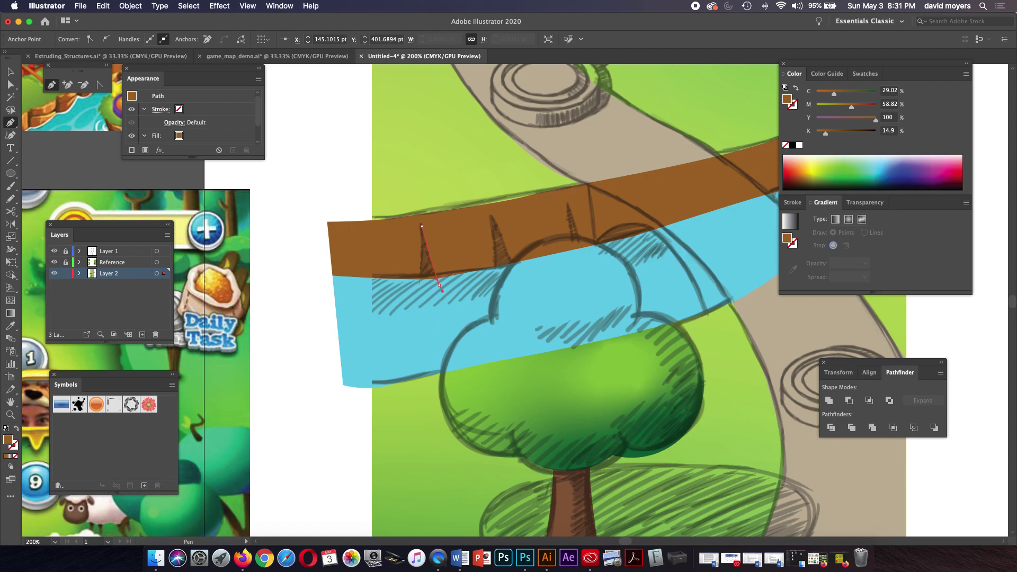
pyautogui.click(420, 285)
# Fill the crack with a dark brown sampled from the horse on the farm map reference, C 34.12, M 76.86, Y 100, K 40
pyautogui.hscroll(10, 578, 269)
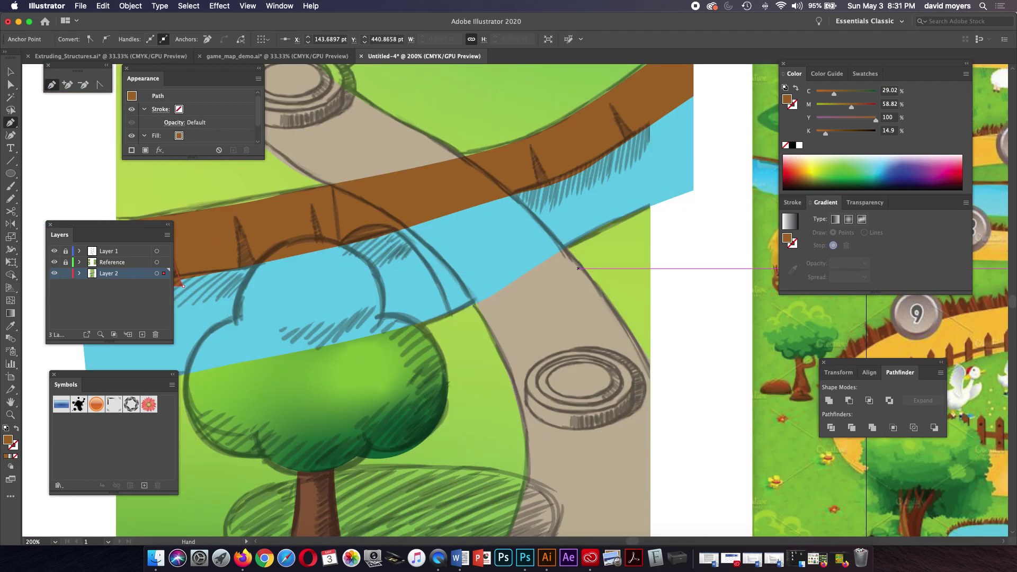
pyautogui.hscroll(8, 578, 269)
pyautogui.press('i')
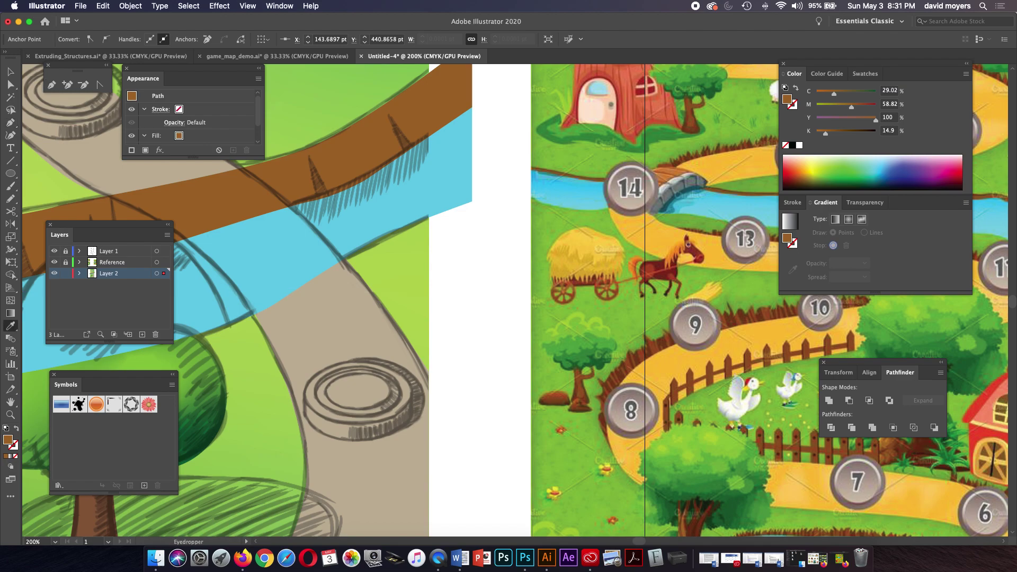
pyautogui.click(662, 267)
pyautogui.hscroll(-9, 578, 268)
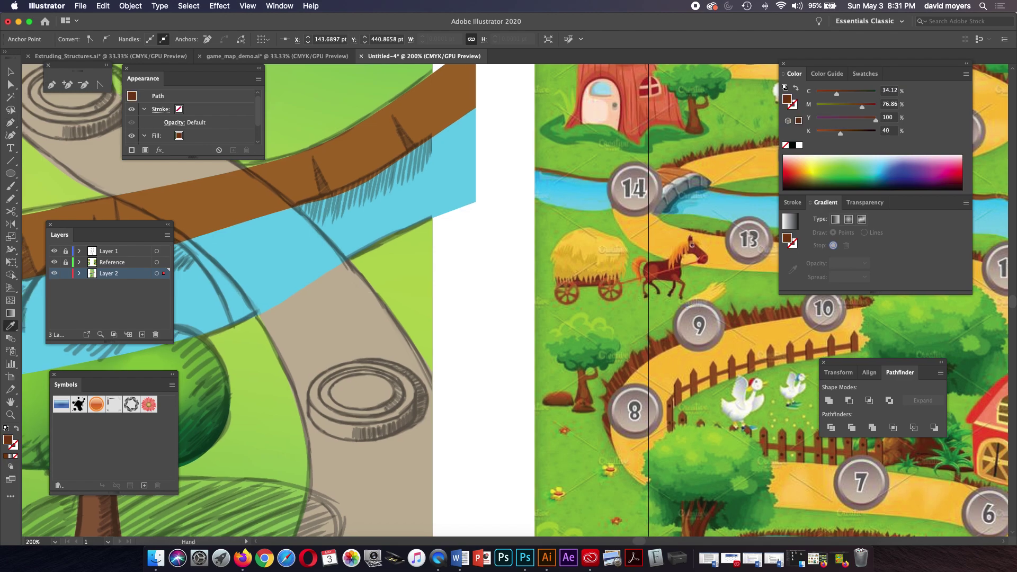
pyautogui.hscroll(-7, 508, 304)
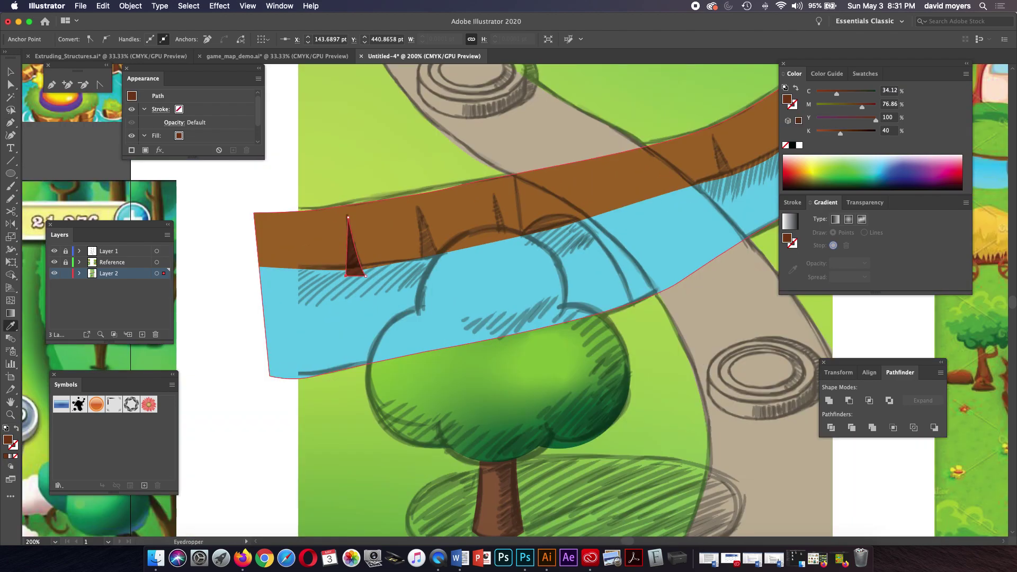
# Trace the second sketched crack beside the treetop as a closed, dark brown spike with a flared base
pyautogui.press('l')
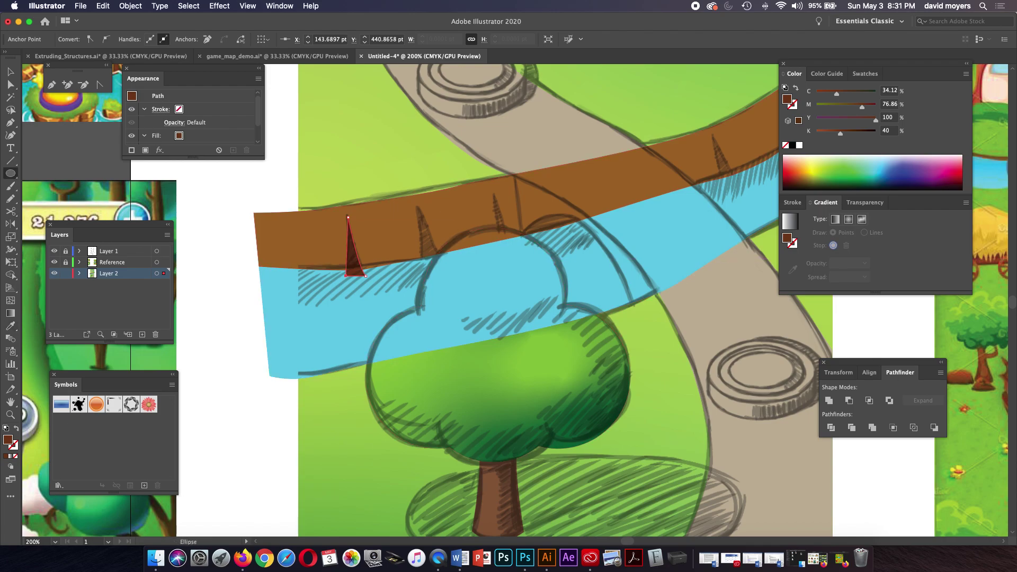
pyautogui.press('p')
pyautogui.click(346, 217)
pyautogui.click(418, 217)
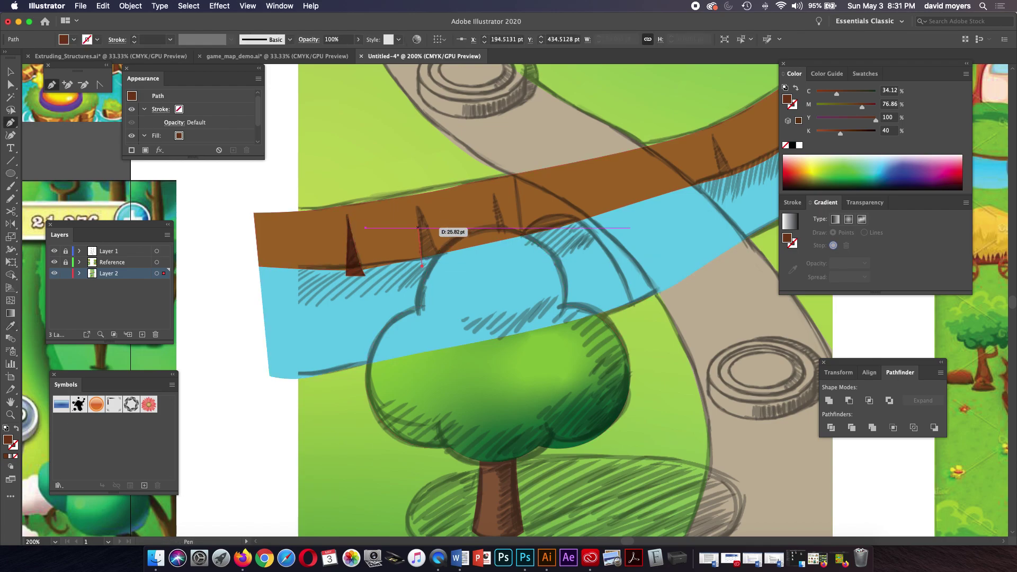
pyautogui.click(422, 266)
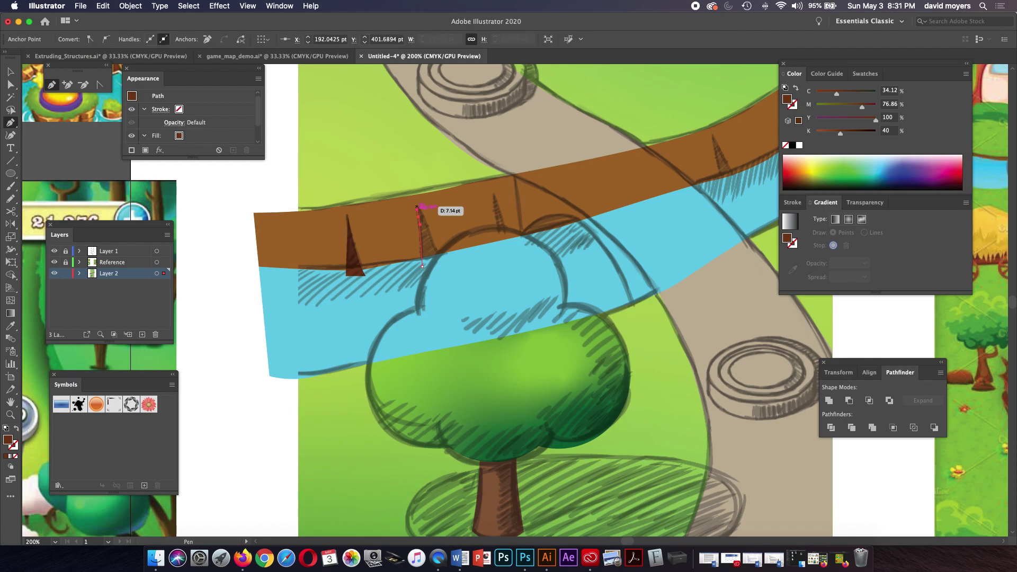
pyautogui.click(417, 207)
pyautogui.click(430, 234)
pyautogui.click(440, 264)
pyautogui.click(451, 270)
pyautogui.moveTo(460, 272); pyautogui.dragTo(451, 270)
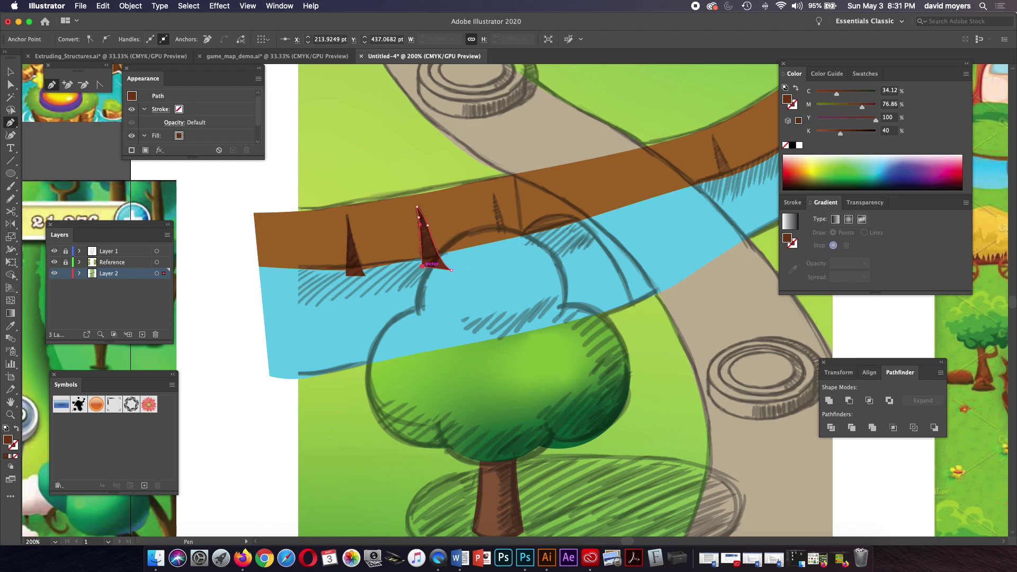
pyautogui.click(422, 265)
# Trace the third sketched crack, above the tree's crown, as a closed, dark brown triangle
pyautogui.click(497, 247)
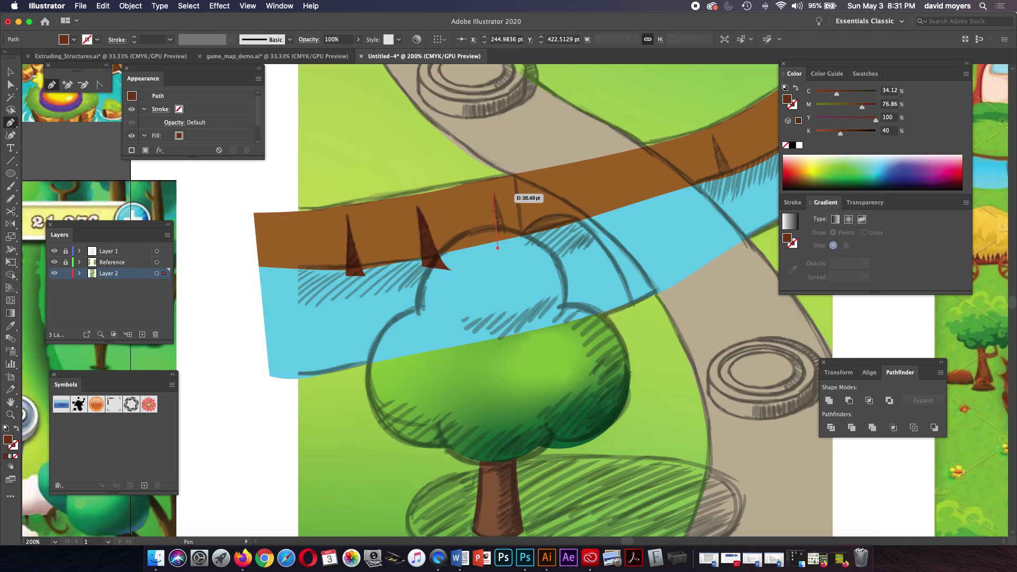
pyautogui.click(494, 194)
pyautogui.click(507, 241)
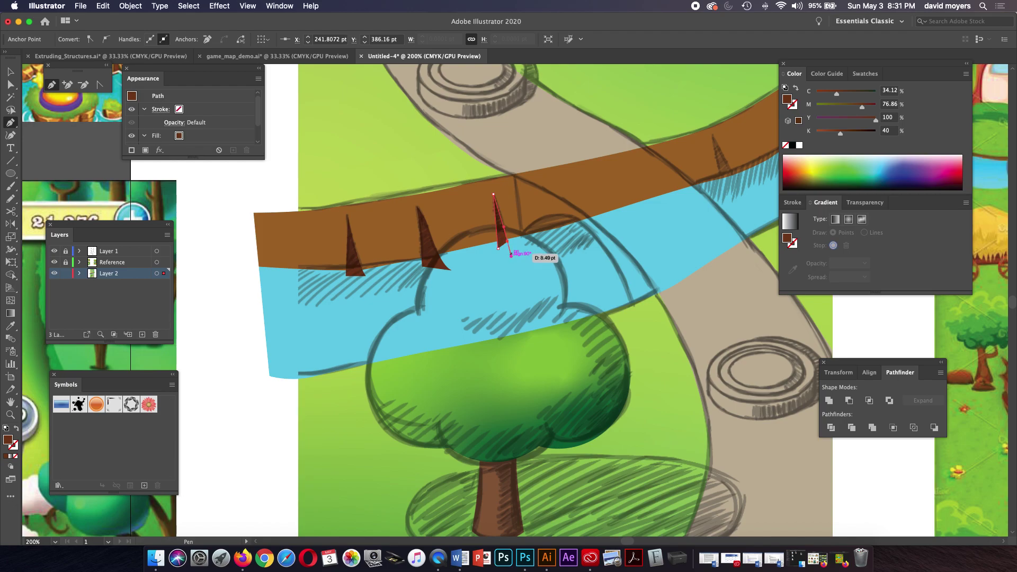
pyautogui.click(498, 248)
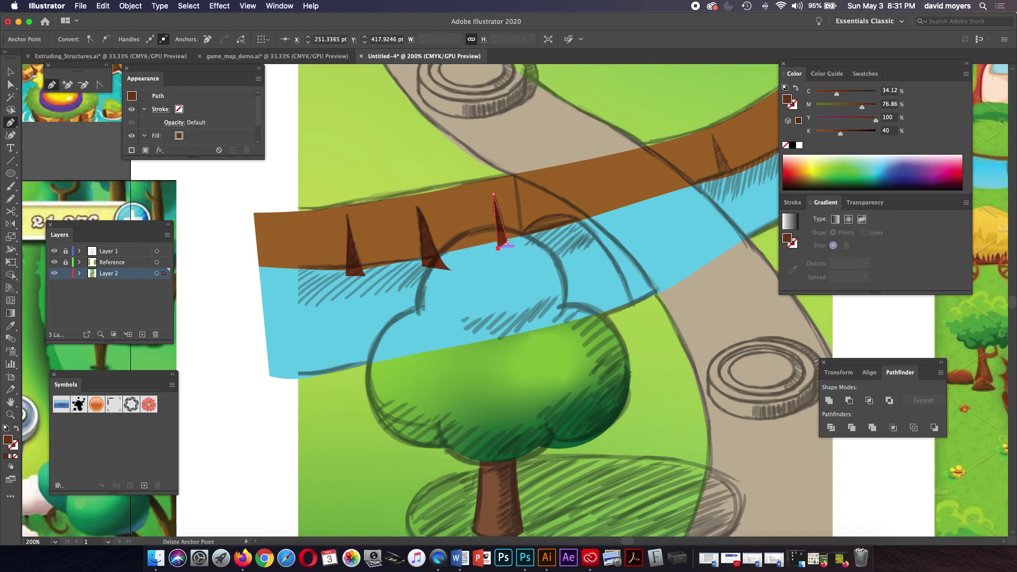
# Trace the two sketched cracks on the brown bank to the right of the path as closed, dark brown spikes
pyautogui.hscroll(5, 497, 247)
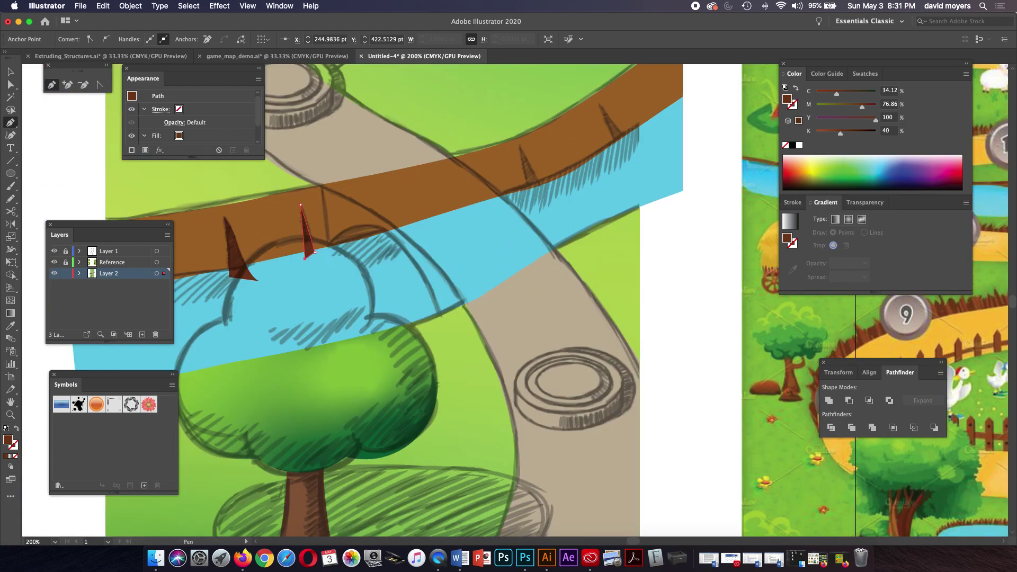
pyautogui.click(521, 156)
pyautogui.click(528, 198)
pyautogui.moveTo(521, 155); pyautogui.dragTo(544, 193)
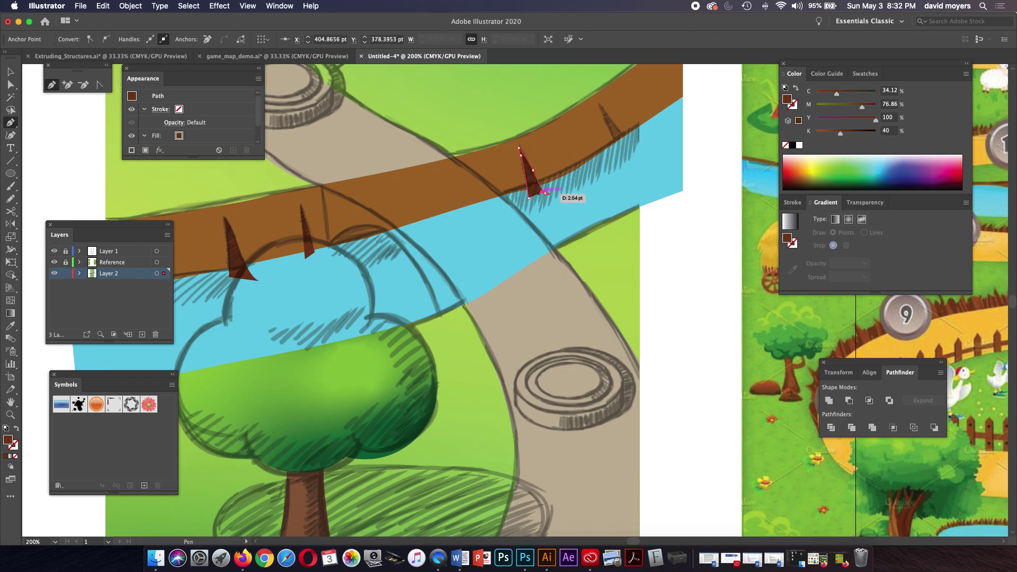
pyautogui.click(532, 170)
pyautogui.click(598, 104)
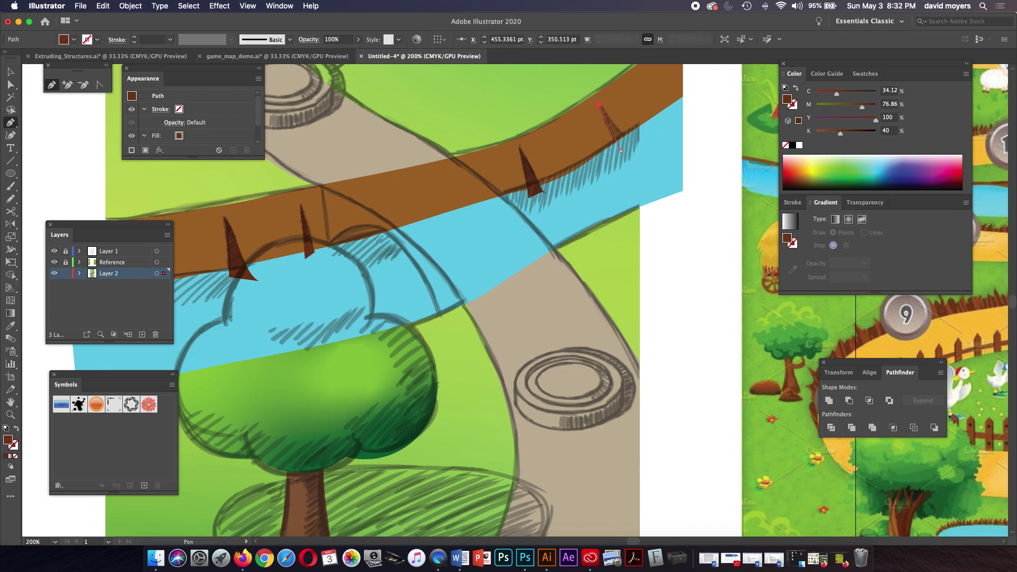
pyautogui.click(628, 142)
pyautogui.click(621, 149)
# Cut off the leftmost dark brown crack's base where it overhangs the brown bank's lower edge, using the Shape Builder
pyautogui.press('a')
pyautogui.press('v')
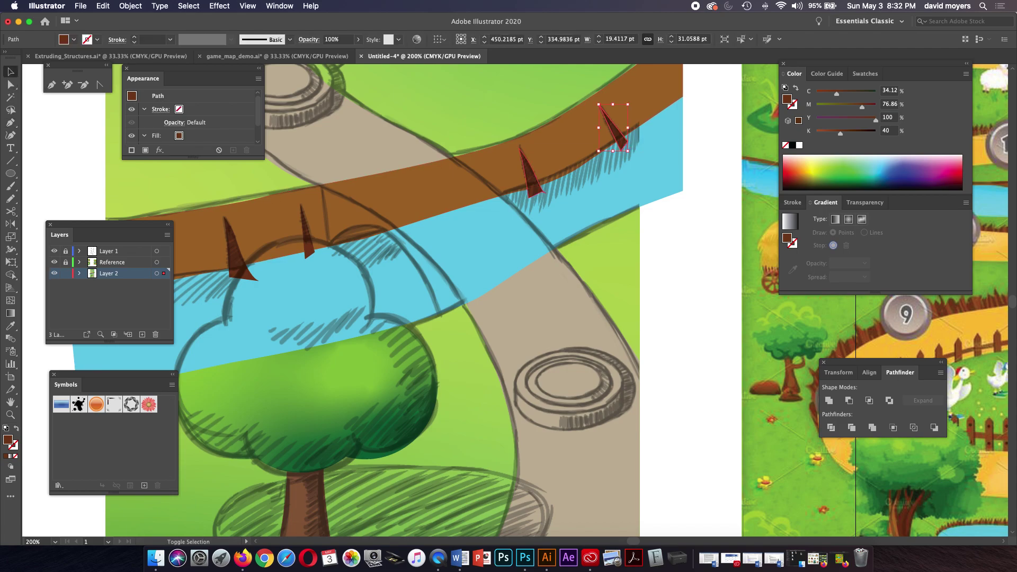
pyautogui.keyDown('shift'); pyautogui.click(306, 233); pyautogui.keyUp('shift')
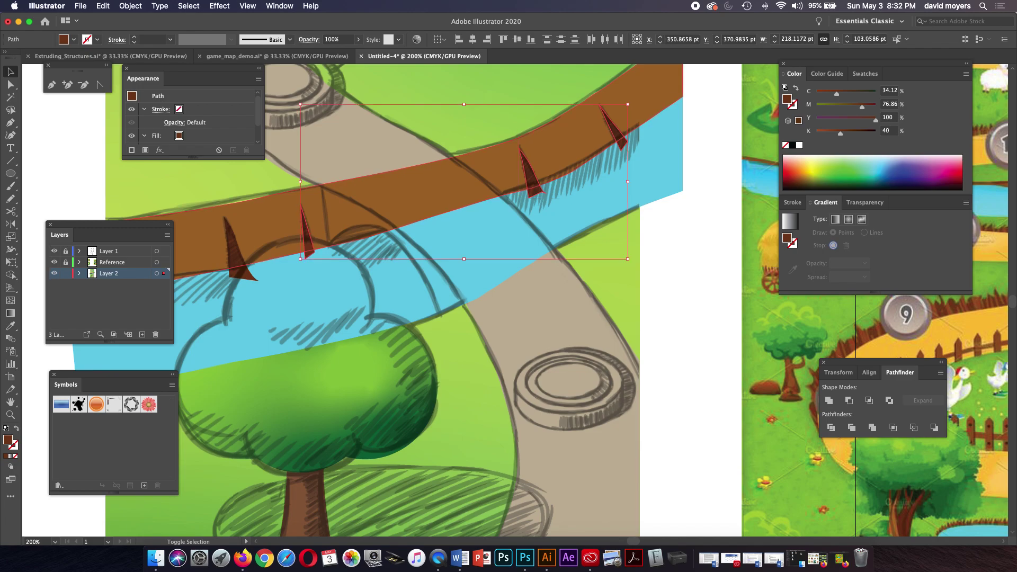
pyautogui.keyDown('shift'); pyautogui.click(233, 254); pyautogui.keyUp('shift')
pyautogui.press('a')
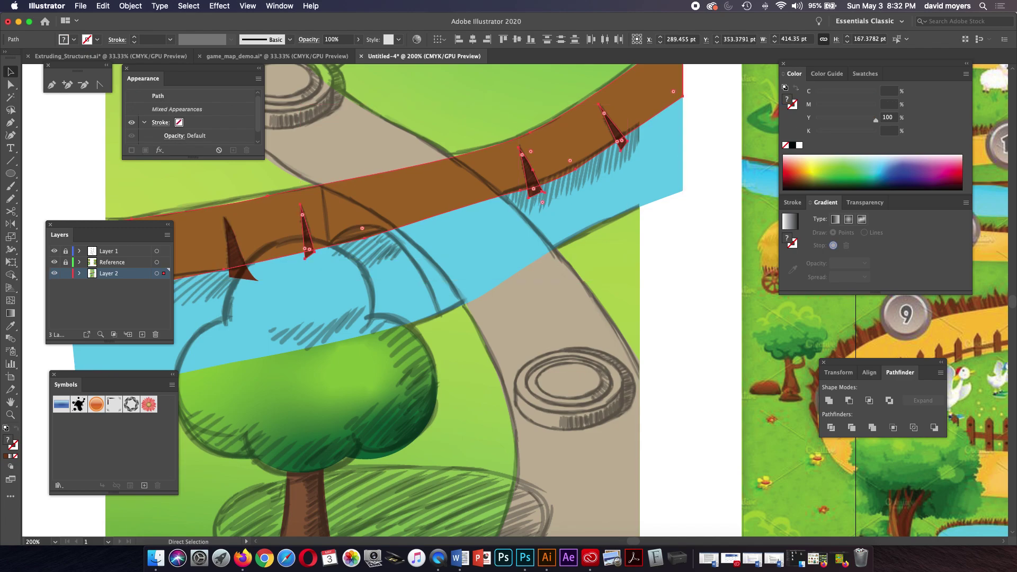
pyautogui.press('super+minus')
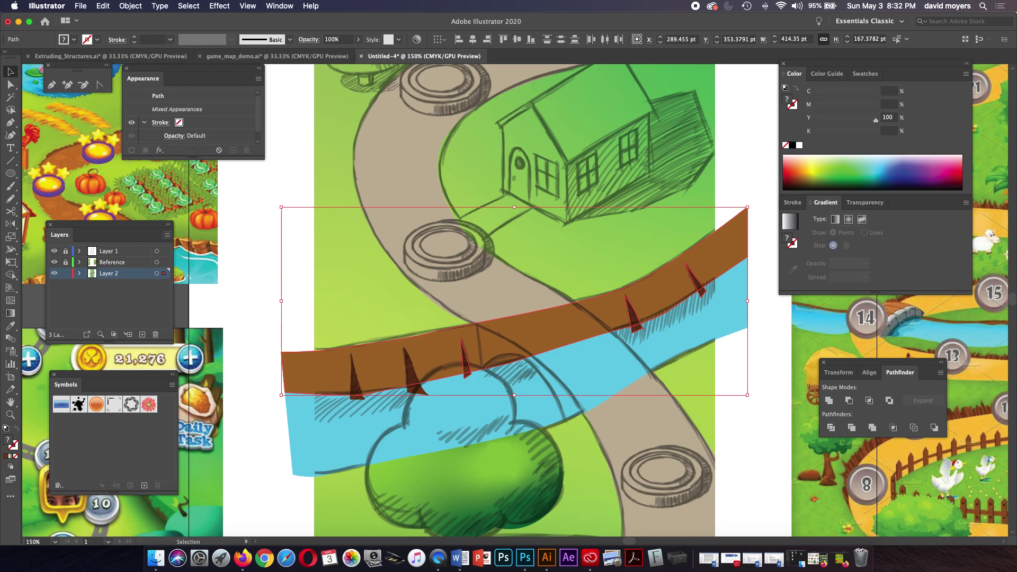
pyautogui.keyDown('shift'); pyautogui.click(344, 347); pyautogui.keyUp('shift')
pyautogui.hotkey('shift', 'm')
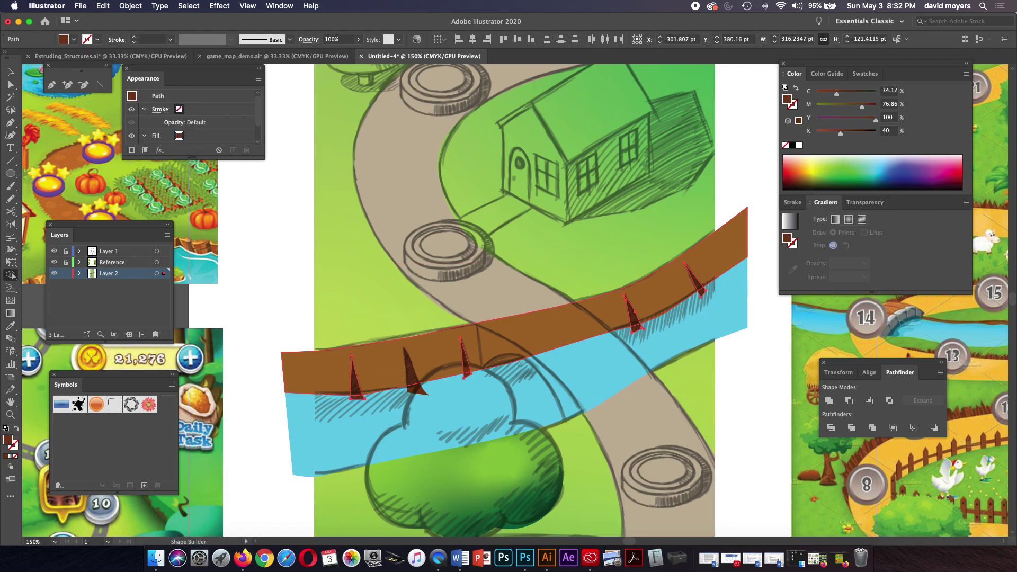
pyautogui.click(355, 389)
pyautogui.press('super')
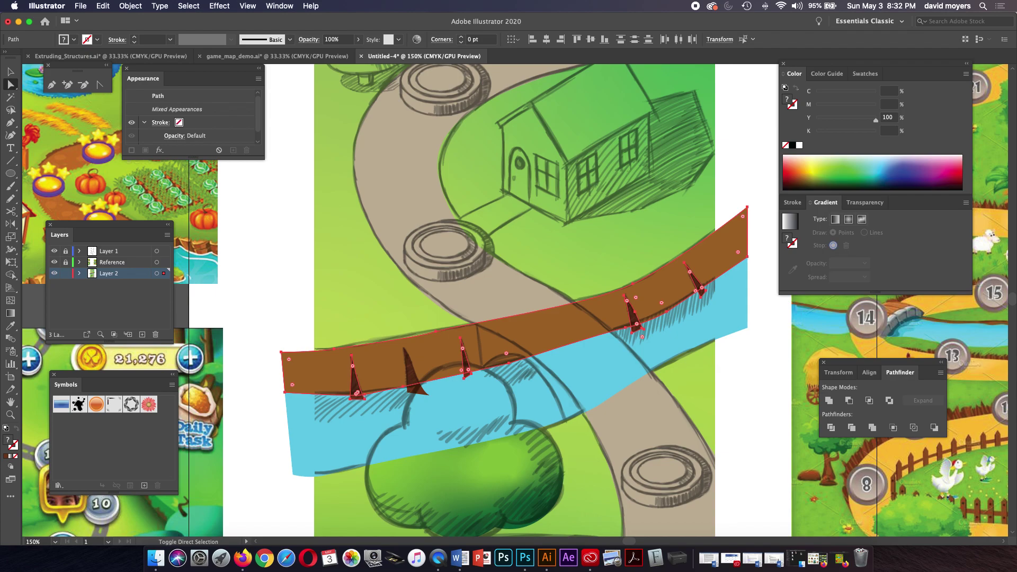
pyautogui.click(657, 291)
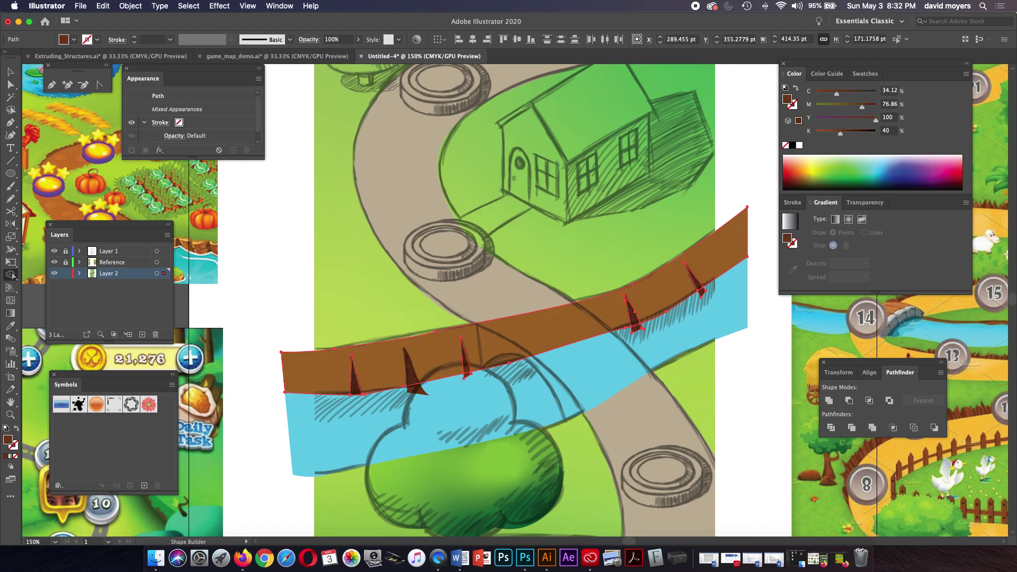
# Remove the parts of the remaining dark brown cracks that overhang the bank's lower edge with the Shape Builder
pyautogui.press('v')
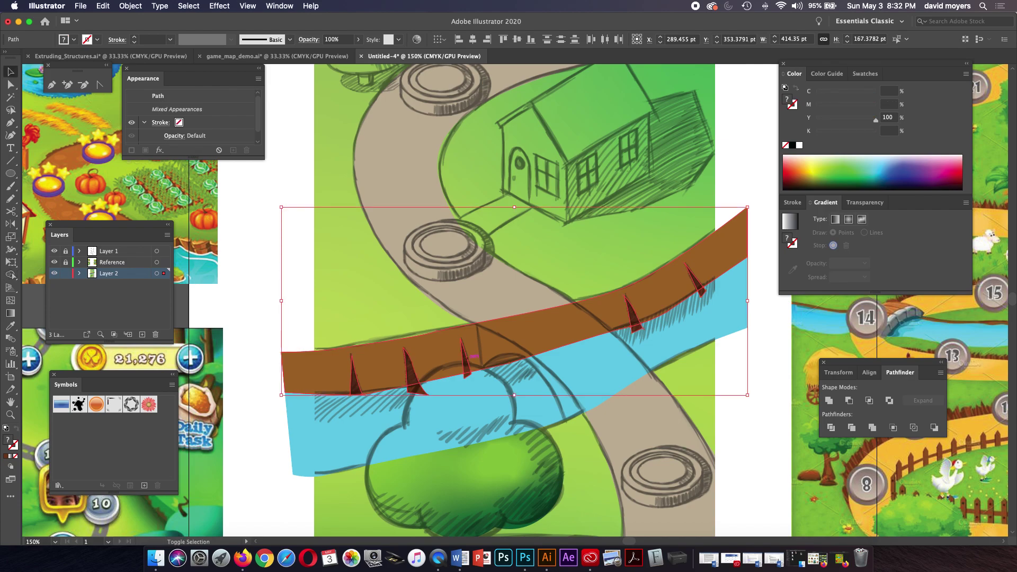
pyautogui.hotkey('shift', 'm')
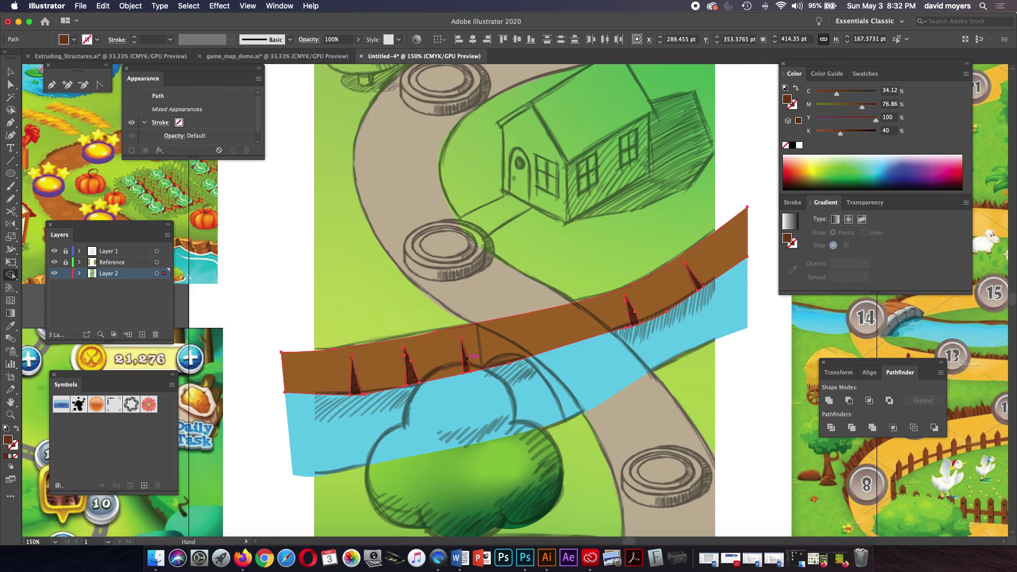
pyautogui.scroll(-3, 509, 297)
pyautogui.press('v')
pyautogui.press('super+i')
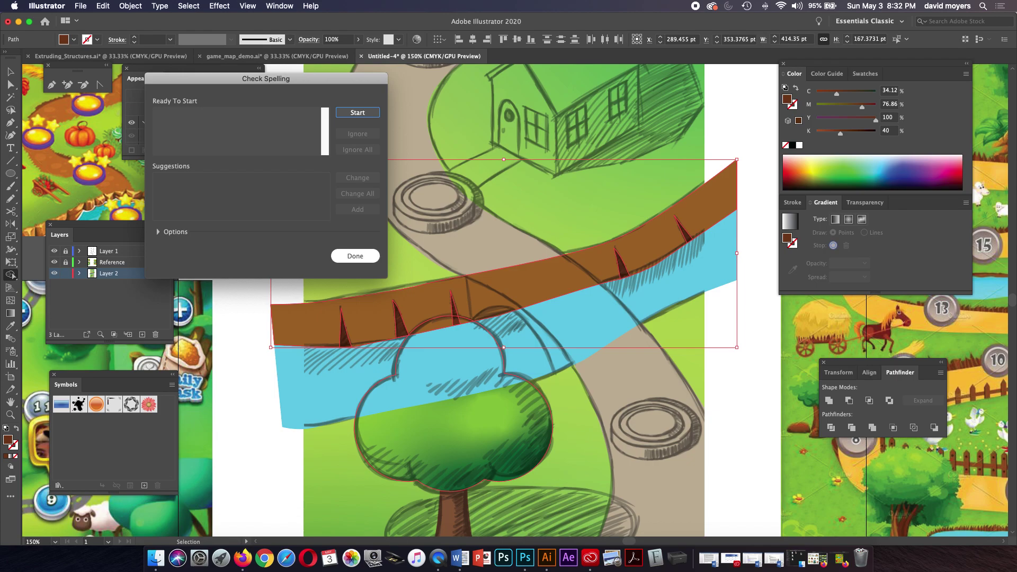
pyautogui.press('Escape')
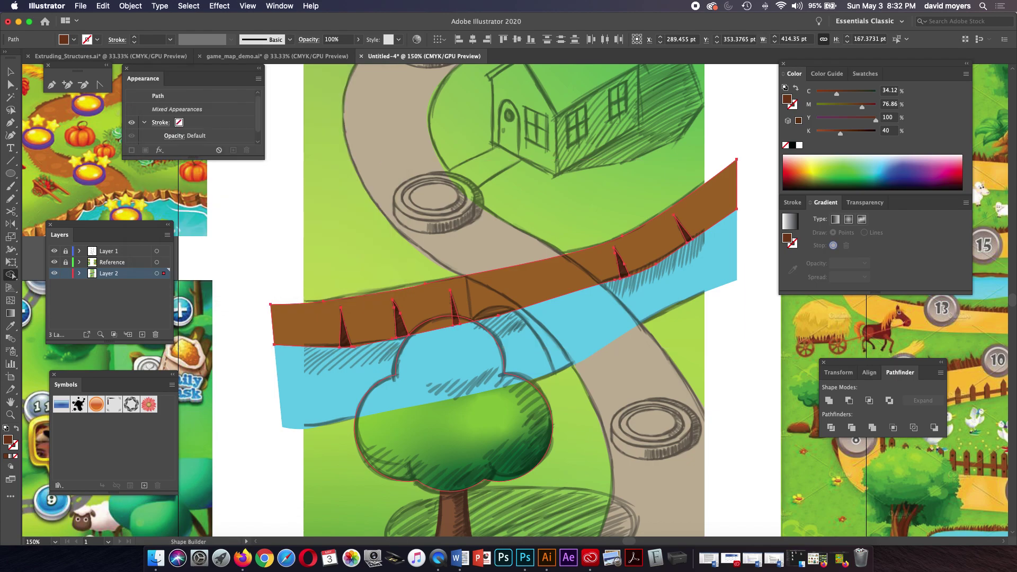
# Draw a closed curved band about 435 by 152 pt overall along the sketched water shading, overlapping the brown bank
pyautogui.press('p')
pyautogui.click(267, 370)
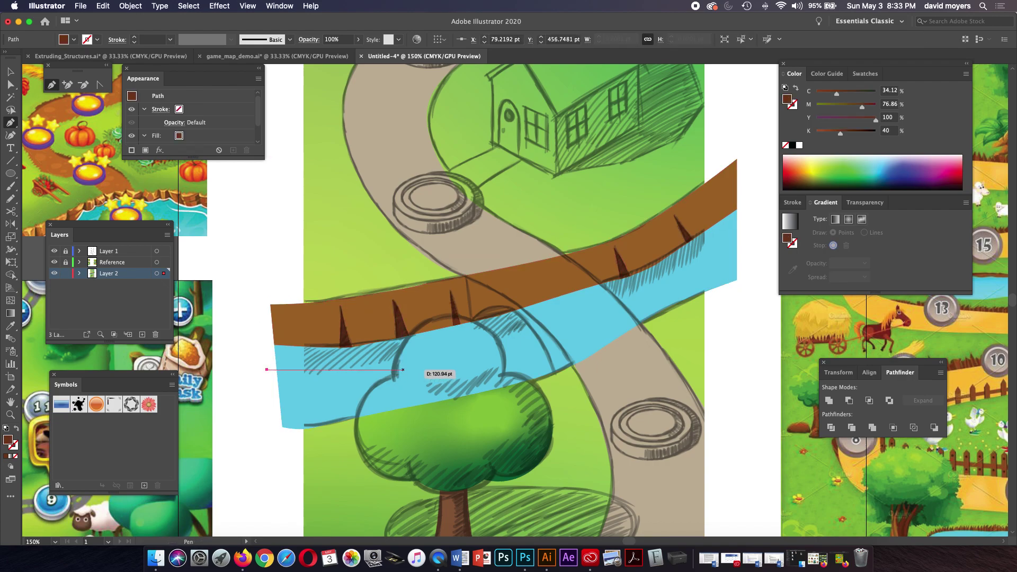
pyautogui.moveTo(392, 365); pyautogui.dragTo(576, 298)
pyautogui.moveTo(579, 313); pyautogui.dragTo(598, 303)
pyautogui.click(639, 287)
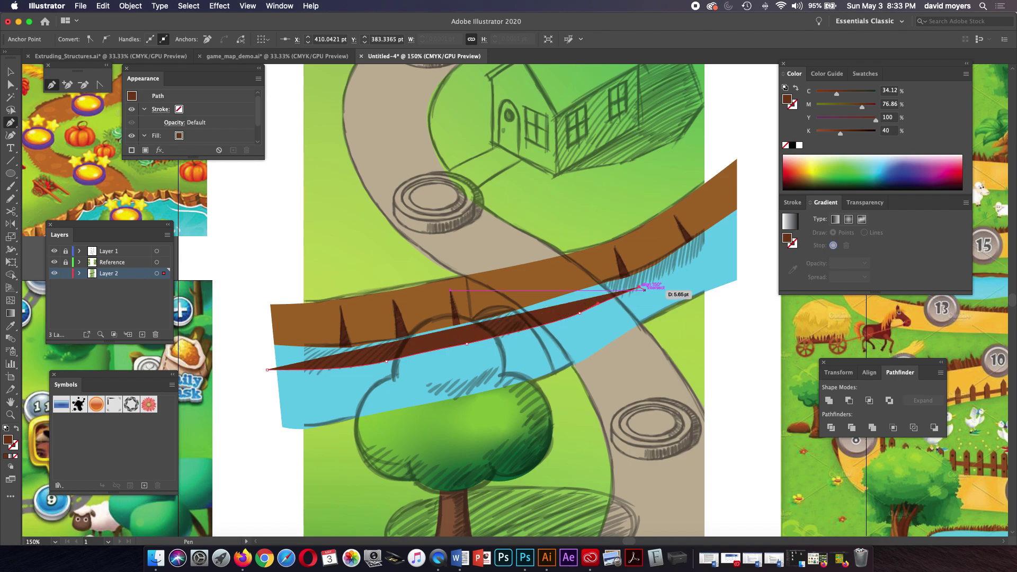
pyautogui.moveTo(733, 229); pyautogui.dragTo(732, 166)
pyautogui.click(733, 229)
pyautogui.moveTo(699, 203); pyautogui.dragTo(523, 290)
pyautogui.moveTo(613, 247); pyautogui.dragTo(266, 326)
pyautogui.click(259, 326)
pyautogui.click(268, 369)
# Fill the new band with a dark blue sampled from the reference art, C 82.75, M 54.9, Y 0, K 0
pyautogui.press('i')
pyautogui.press('super+minus')
pyautogui.moveTo(636, 318); pyautogui.dragTo(537, 402)
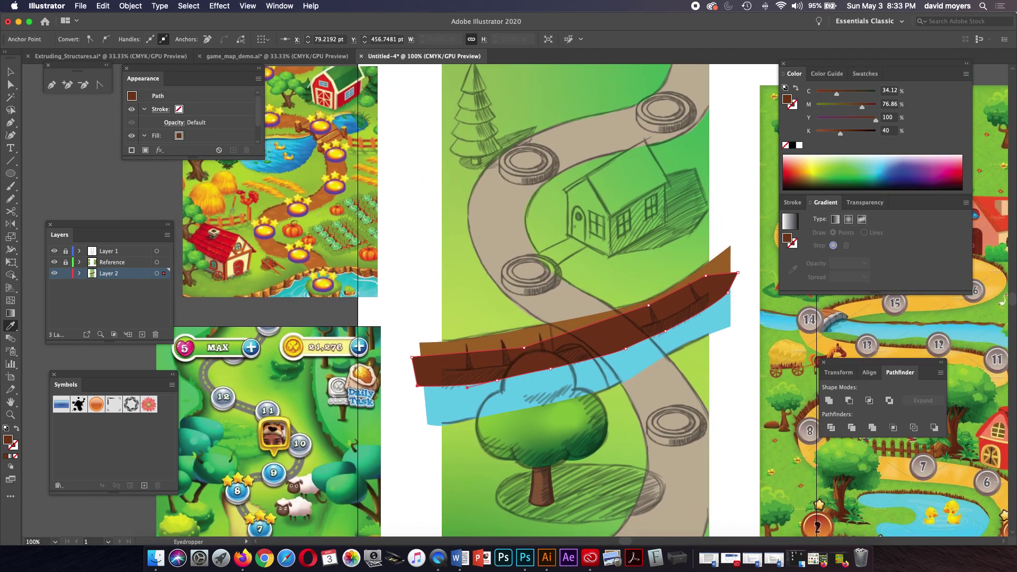
pyautogui.click(530, 386)
pyautogui.moveTo(530, 387); pyautogui.dragTo(503, 312)
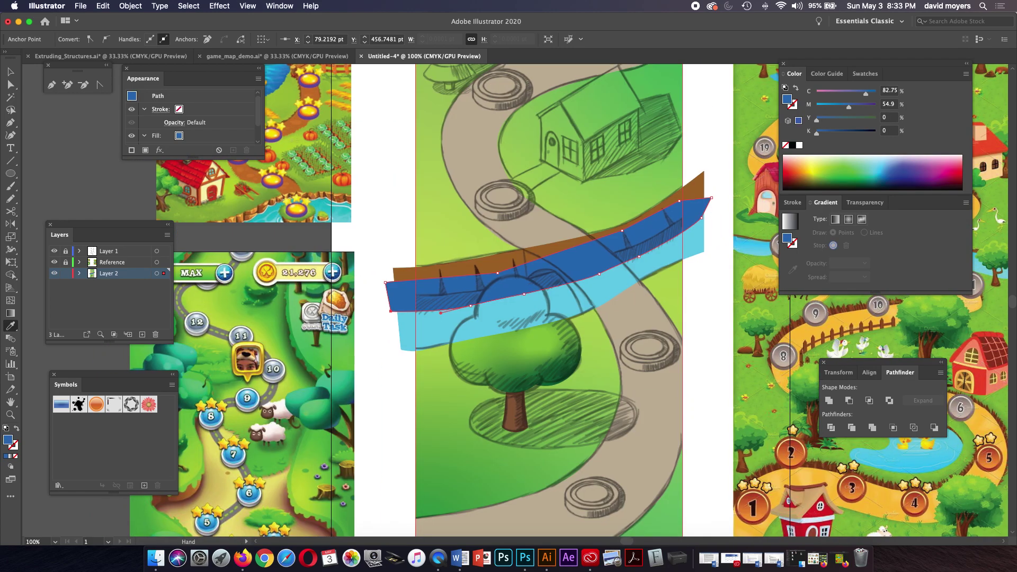
# Restack the dark blue band so it sits in front of the light blue river but behind the brown bank
pyautogui.press('v')
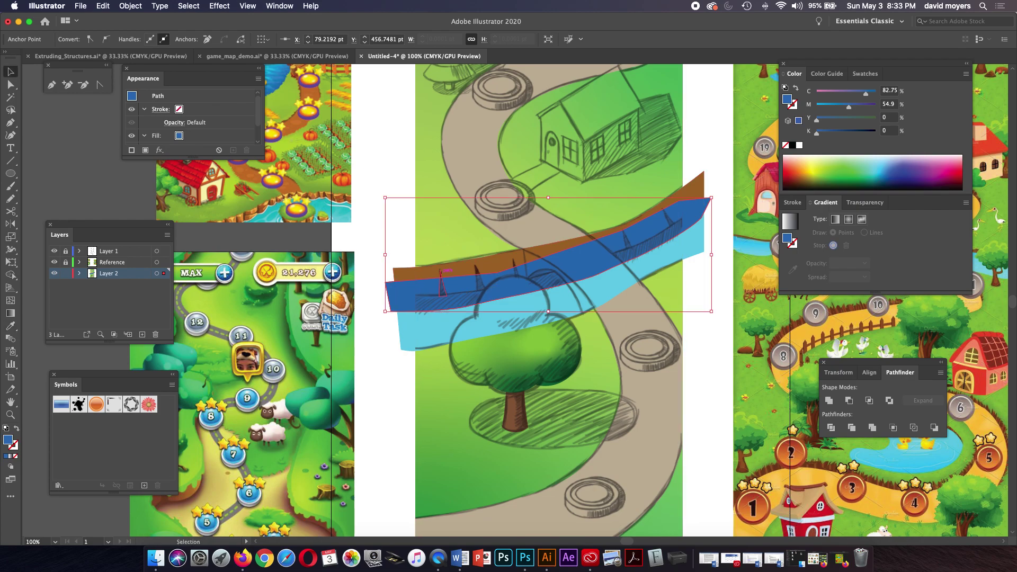
pyautogui.click(423, 266)
pyautogui.press('a')
pyautogui.press('Delete')
pyautogui.press('v')
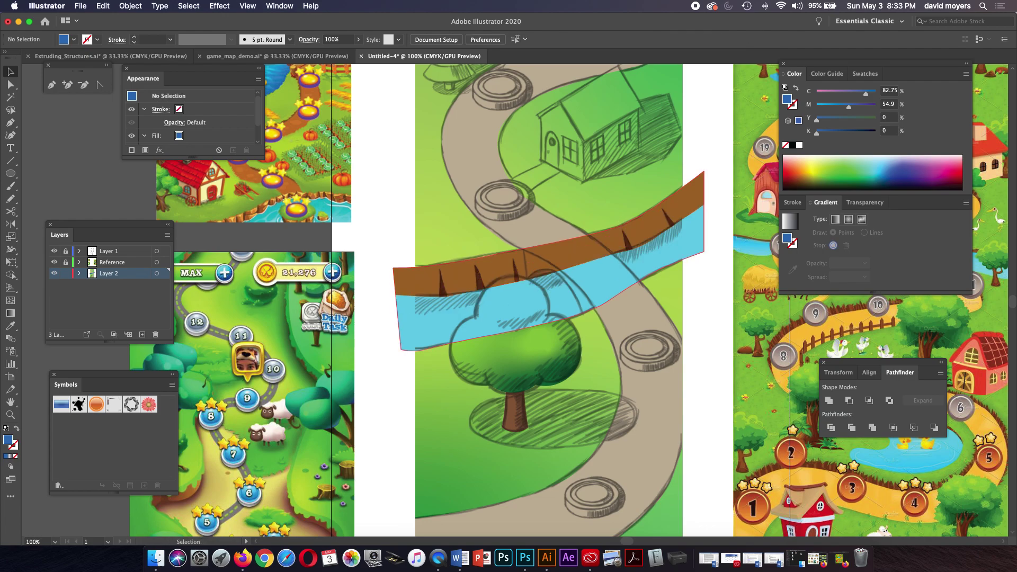
pyautogui.press('super+a')
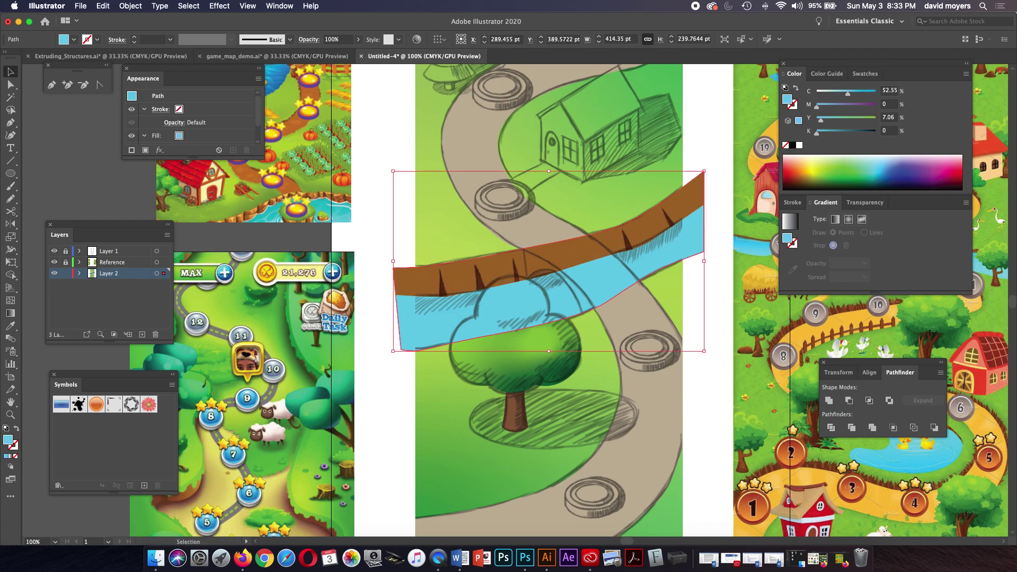
pyautogui.press('a')
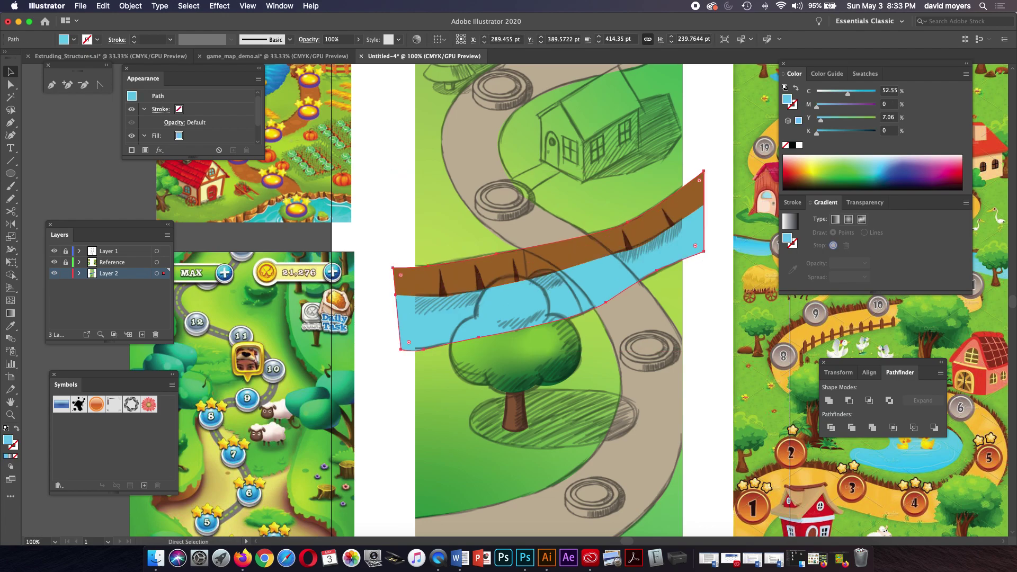
pyautogui.press('super+z')
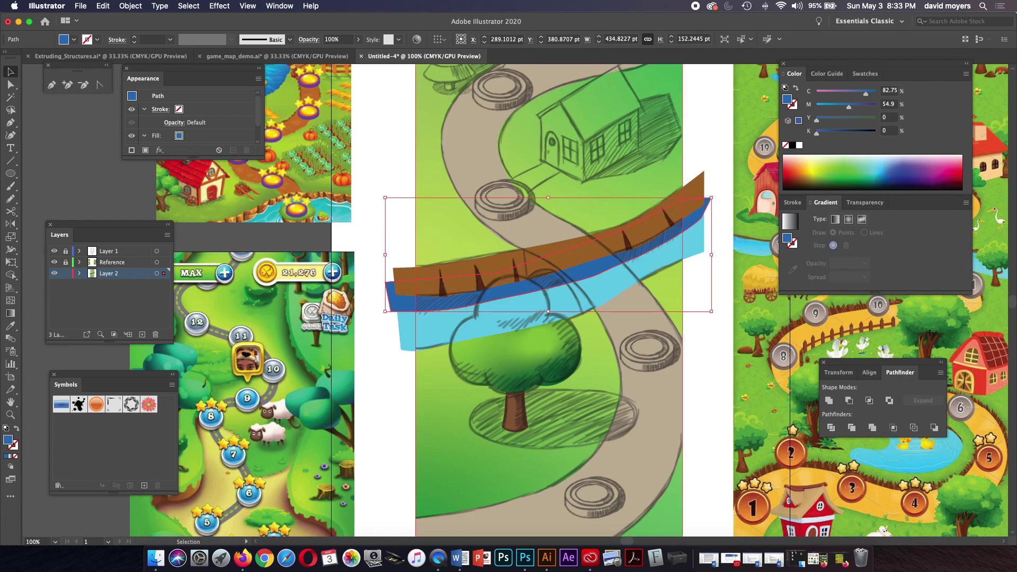
# Trim both ends of the brown bank and light blue river to the green background's side edges with the Shape Builder
pyautogui.click(466, 159)
pyautogui.press('shift')
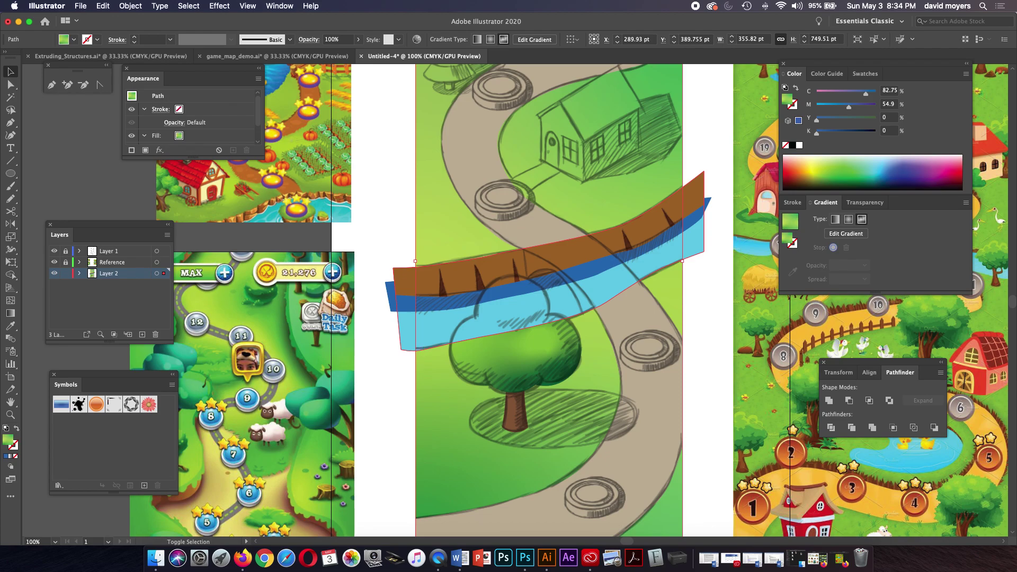
pyautogui.keyDown('shift'); pyautogui.click(556, 254); pyautogui.keyUp('shift')
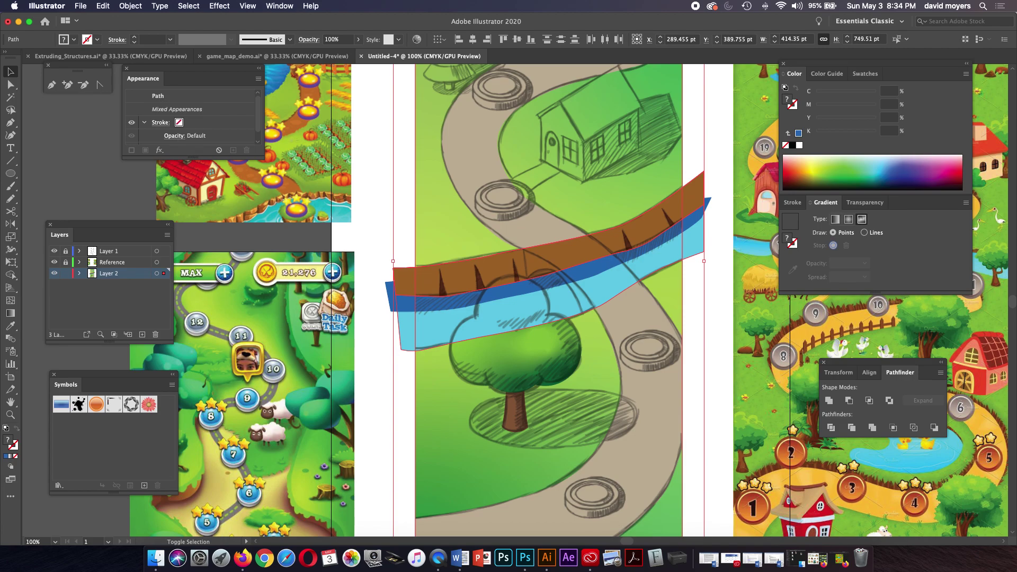
pyautogui.hotkey('shift', 'm')
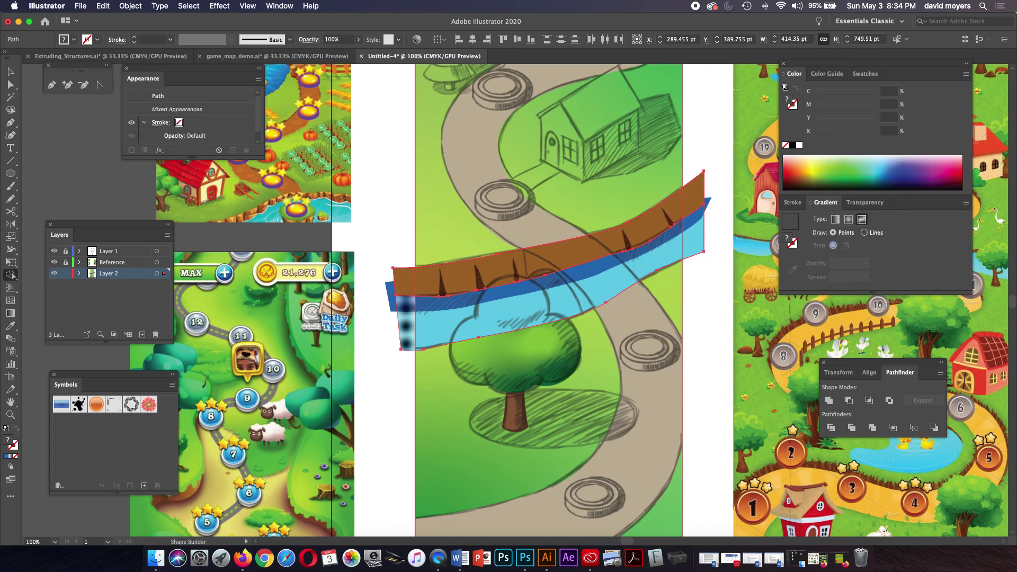
pyautogui.keyDown('alt'); pyautogui.click(405, 326); pyautogui.keyUp('alt')
pyautogui.keyDown('alt'); pyautogui.click(404, 281); pyautogui.keyUp('alt')
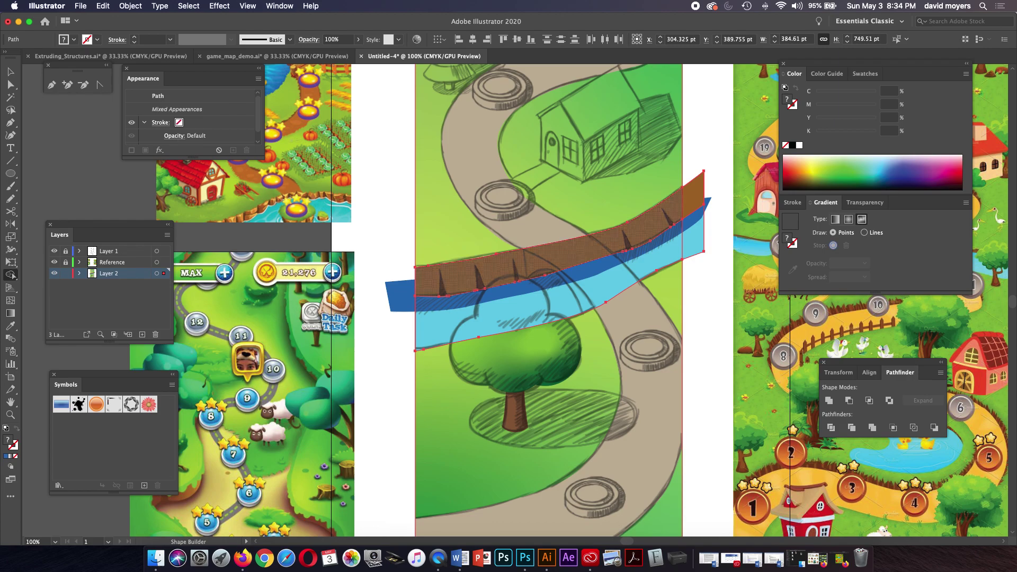
pyautogui.keyDown('alt'); pyautogui.click(693, 196); pyautogui.keyUp('alt')
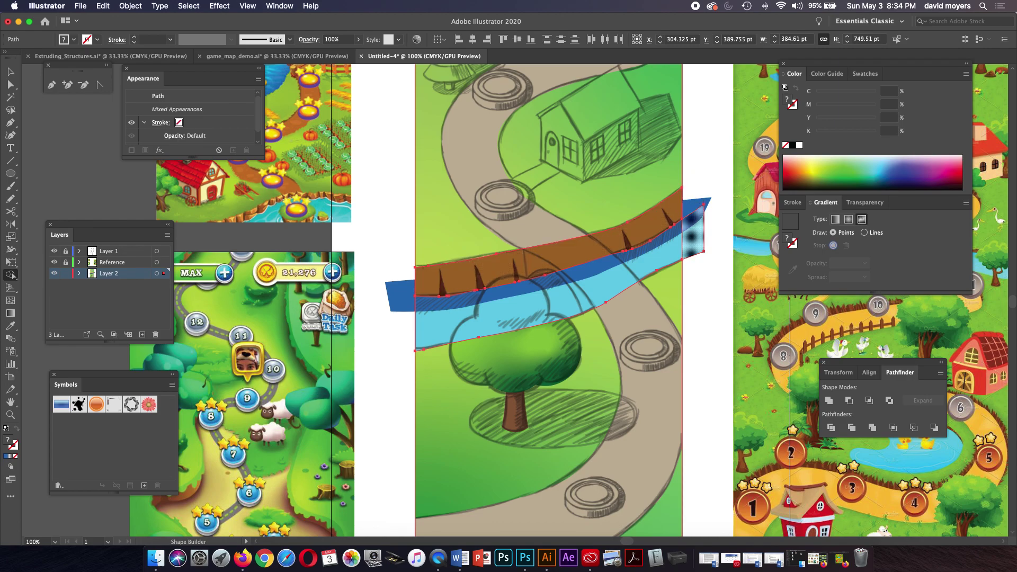
pyautogui.keyDown('alt'); pyautogui.click(694, 233); pyautogui.keyUp('alt')
# Hide the sketch layer and apply a Gaussian Blur with a 16.3265 pixel radius to the dark blue band
pyautogui.press('v')
pyautogui.click(693, 212)
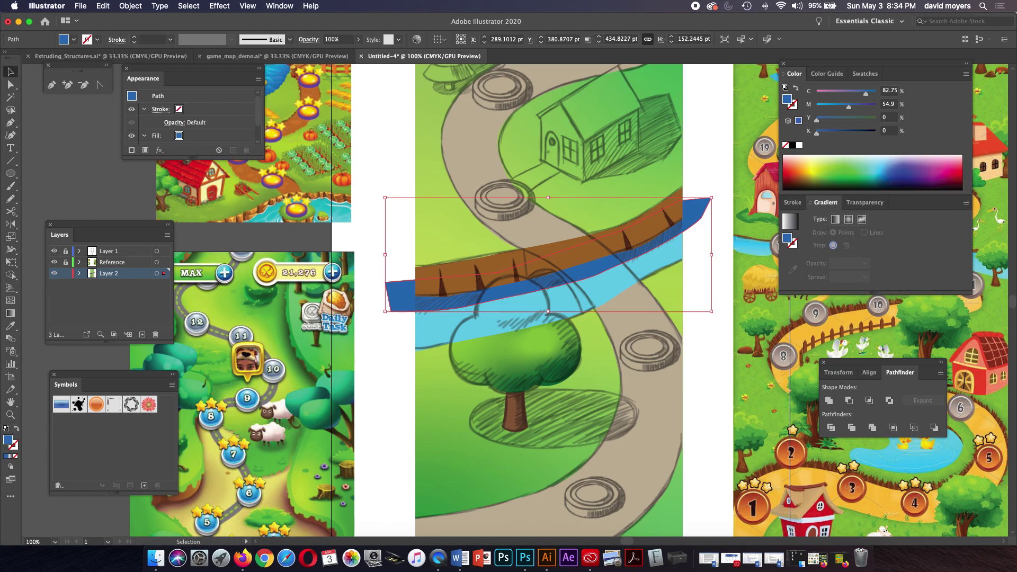
pyautogui.press('super+shift+w')
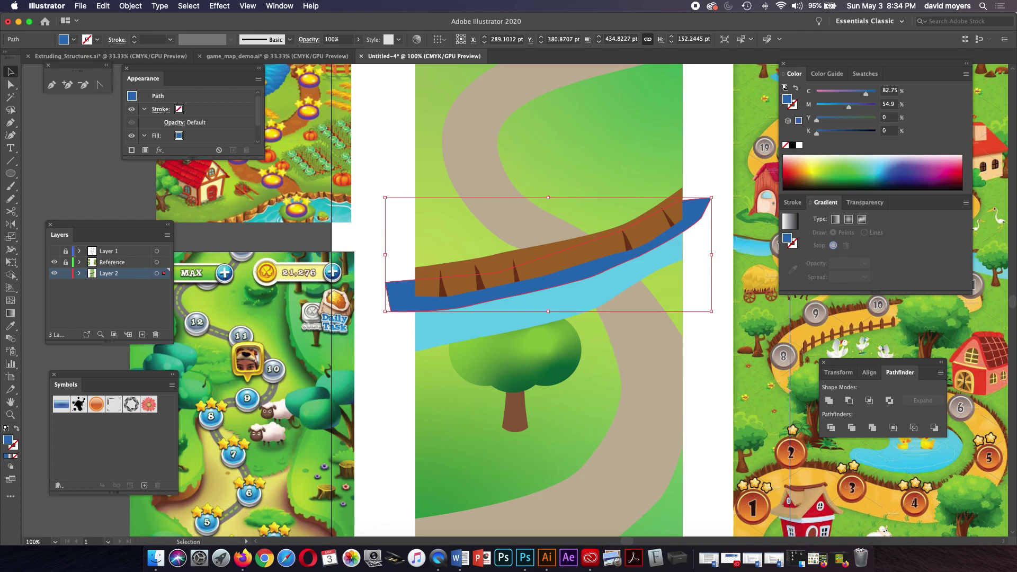
pyautogui.click(226, 6)
pyautogui.moveTo(341, 209)
pyautogui.click(379, 212)
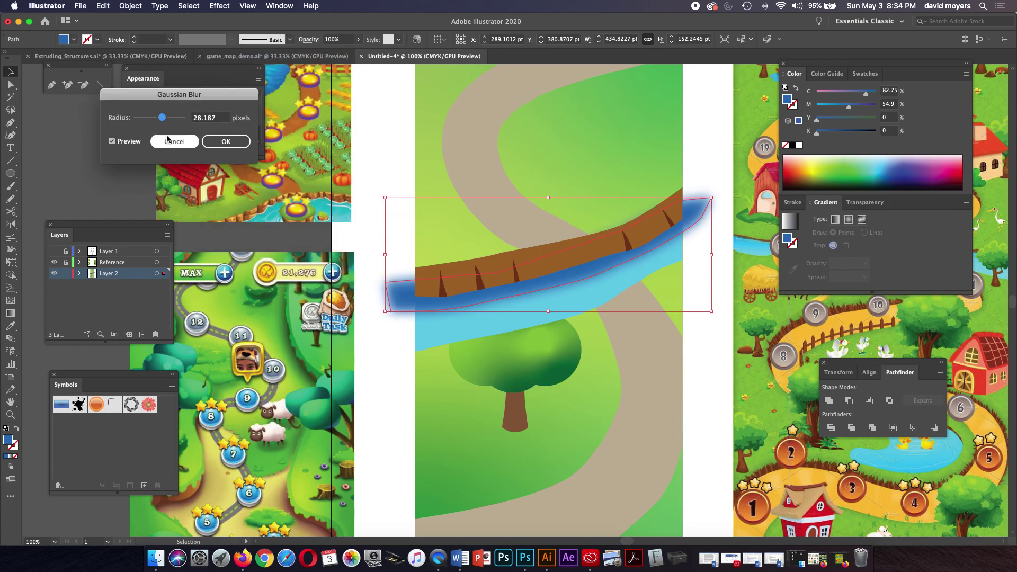
pyautogui.click(162, 118)
pyautogui.moveTo(162, 118); pyautogui.dragTo(158, 119)
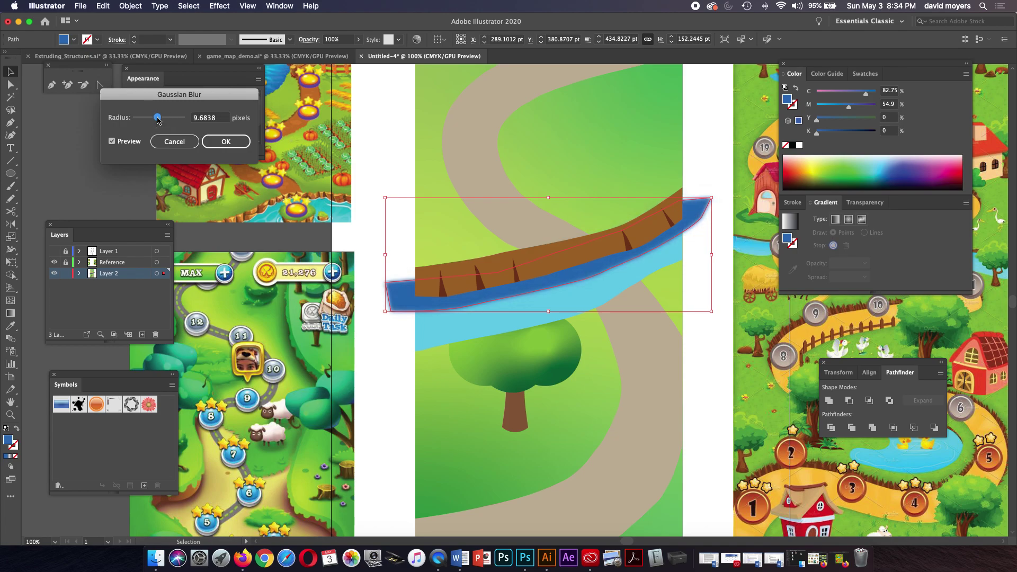
pyautogui.moveTo(158, 120); pyautogui.dragTo(159, 119)
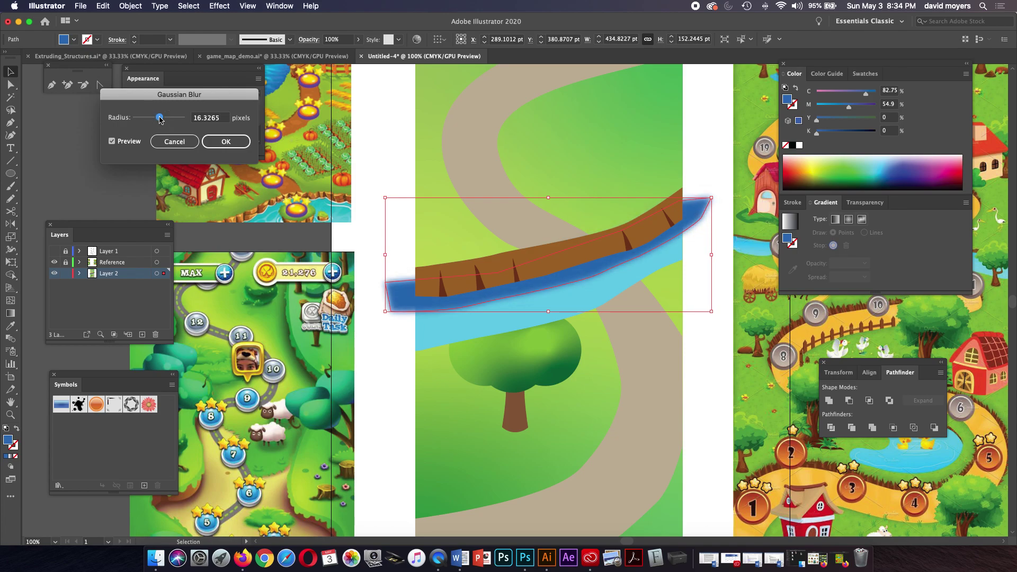
pyautogui.click(227, 141)
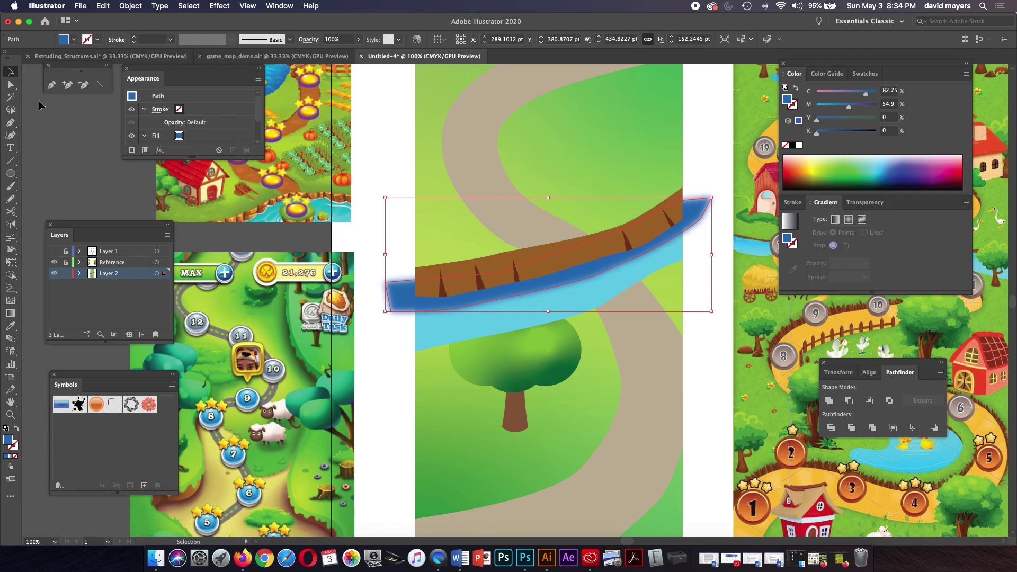
pyautogui.click(380, 327)
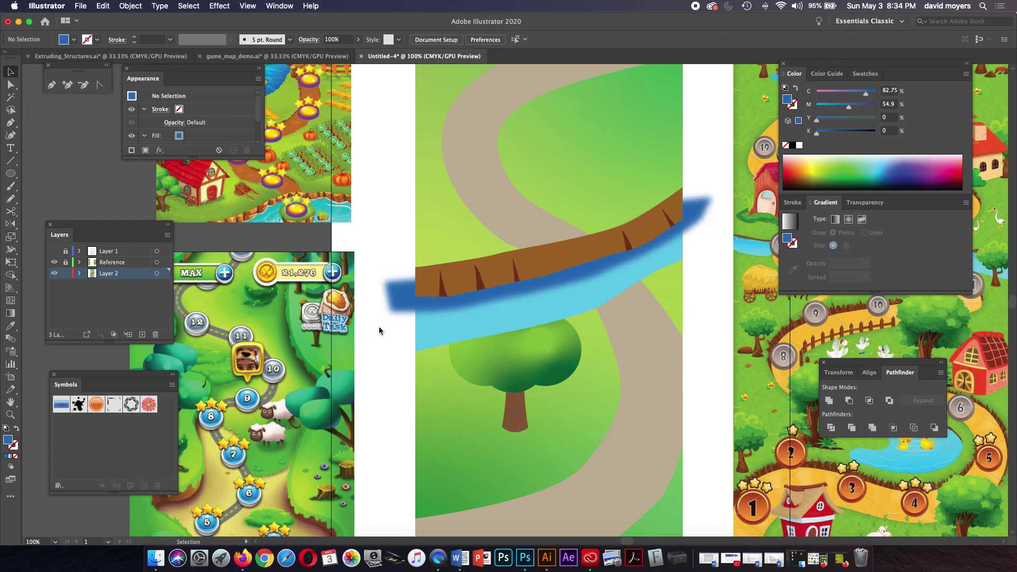
# Try to trim both overhanging ends of the blurred dark blue band to the green background's edges with the Shape Builder
pyautogui.click(426, 307)
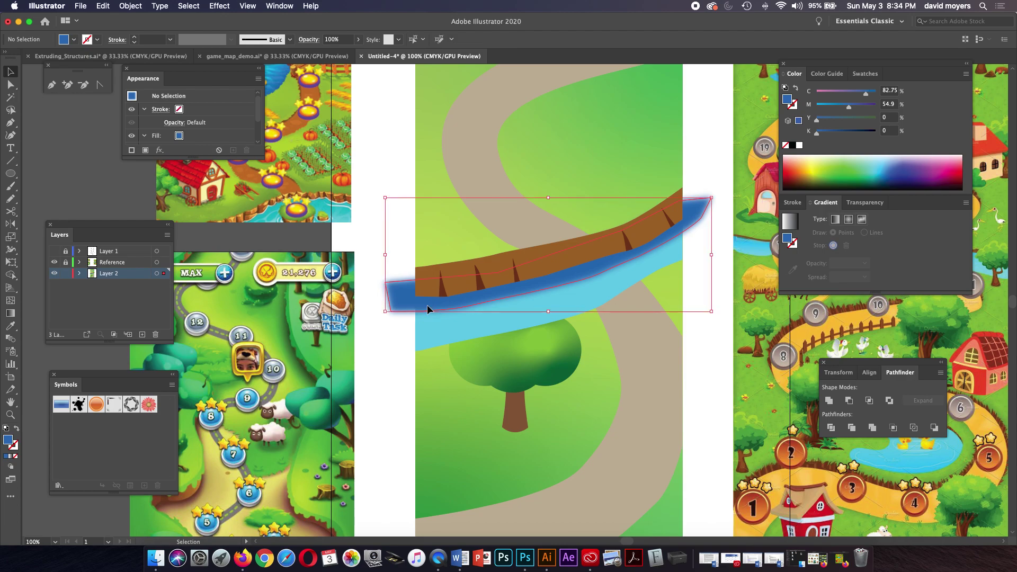
pyautogui.keyDown('shift'); pyautogui.click(441, 401); pyautogui.keyUp('shift')
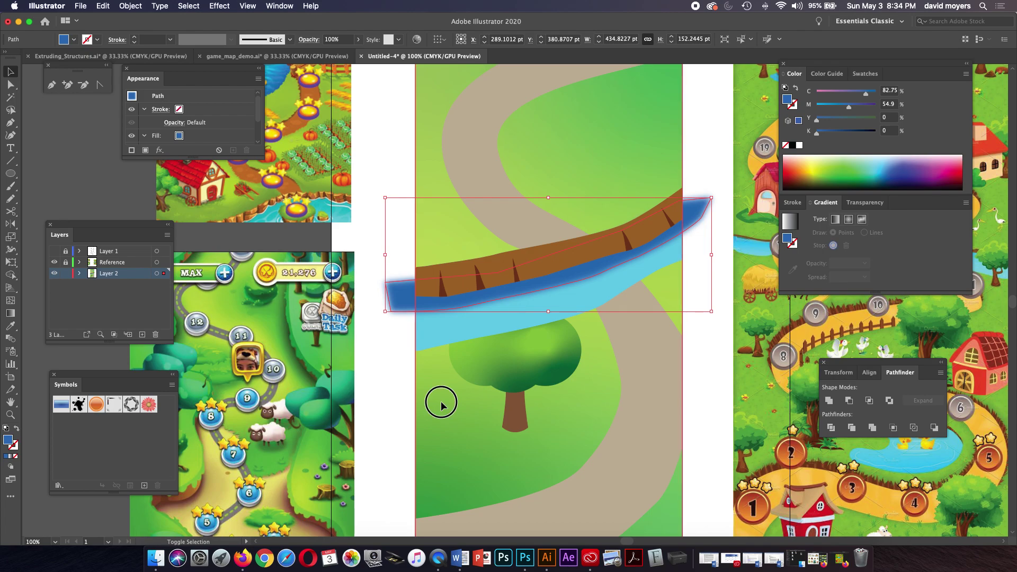
pyautogui.hotkey('shift', 'm')
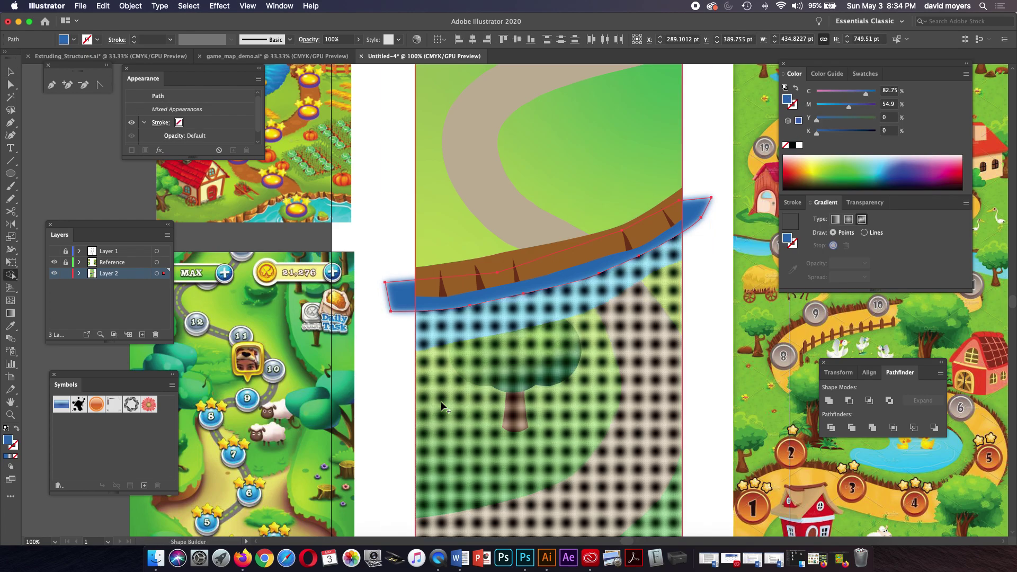
pyautogui.keyDown('alt'); pyautogui.click(400, 297); pyautogui.keyUp('alt')
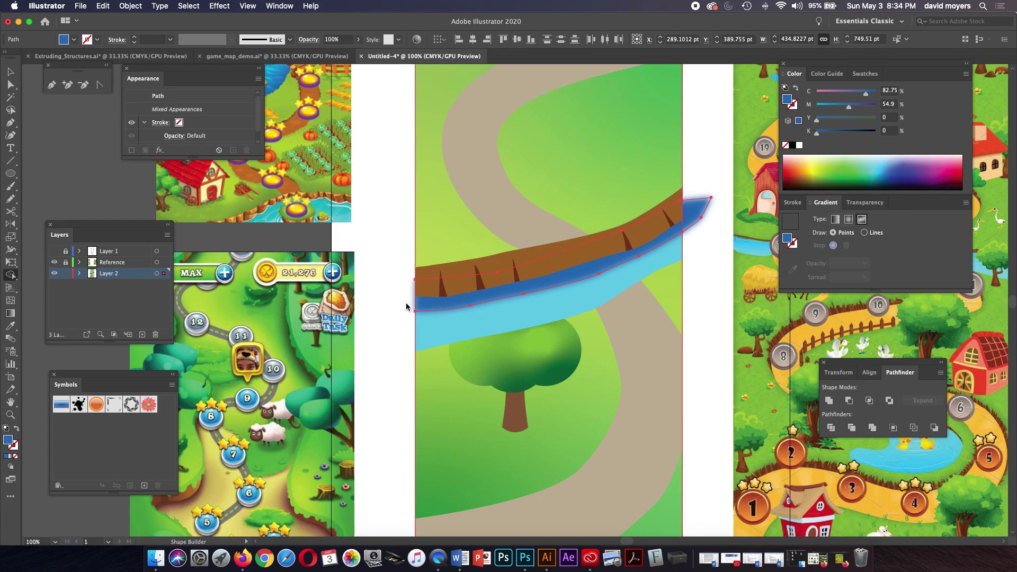
pyautogui.keyDown('alt'); pyautogui.click(698, 214); pyautogui.keyUp('alt')
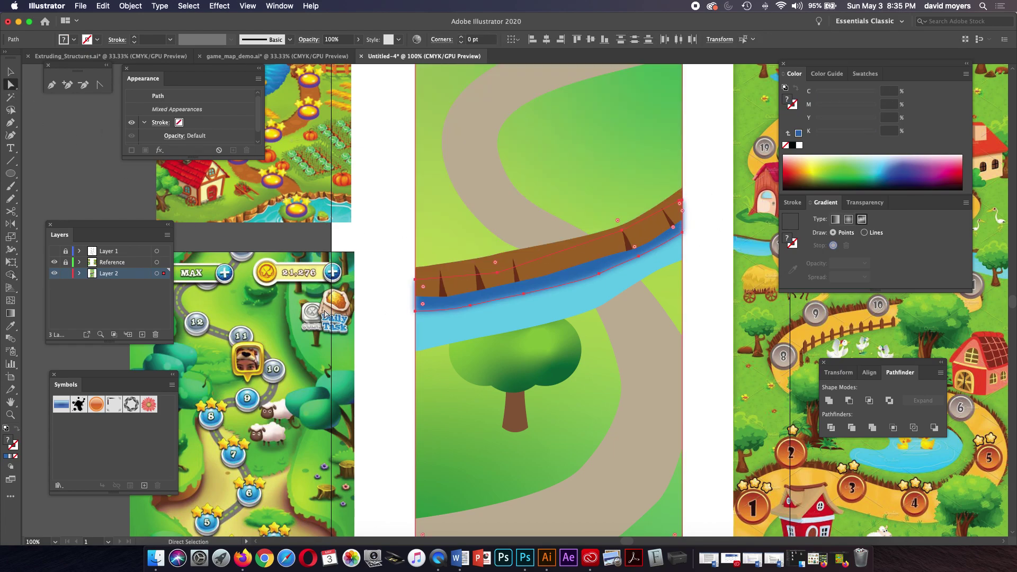
# Examine the blurred dark blue band closely where it meets the side edges of the green background
pyautogui.press('super+shift+a')
pyautogui.press('z')
pyautogui.click(430, 306)
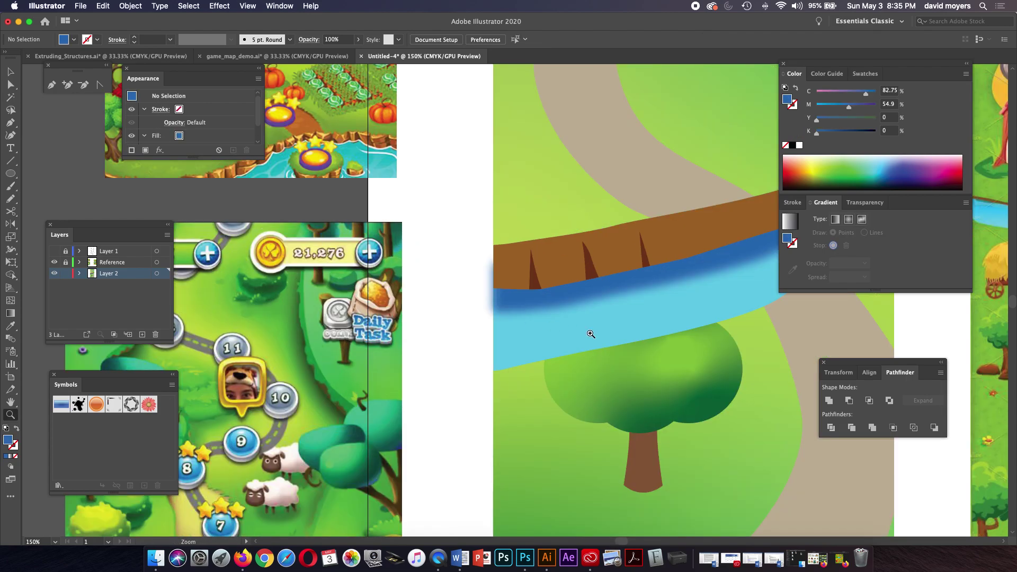
pyautogui.click(598, 336)
pyautogui.click(411, 257)
pyautogui.click(502, 308)
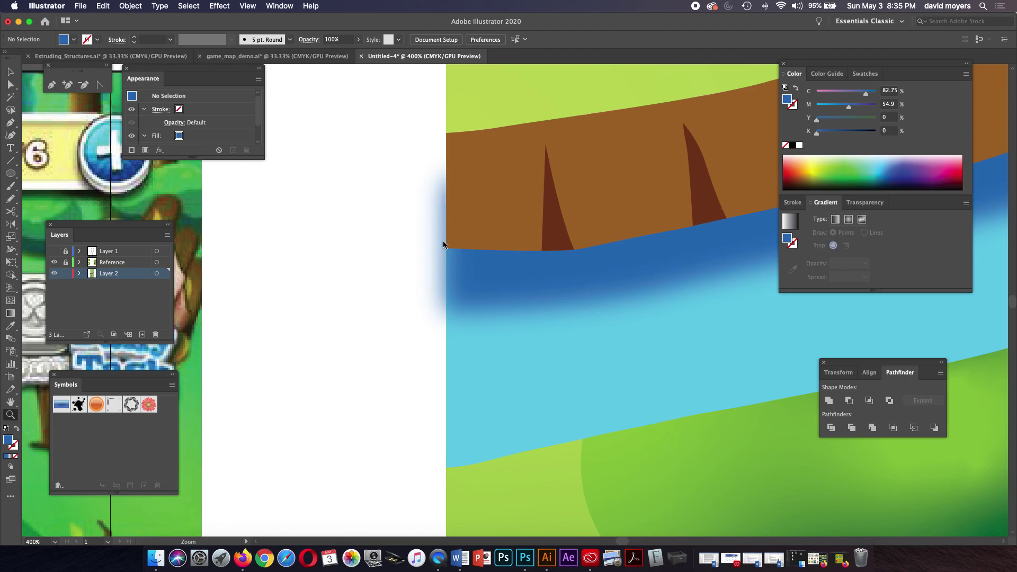
pyautogui.press('a')
pyautogui.click(448, 258)
pyautogui.scroll(-4, 453, 322)
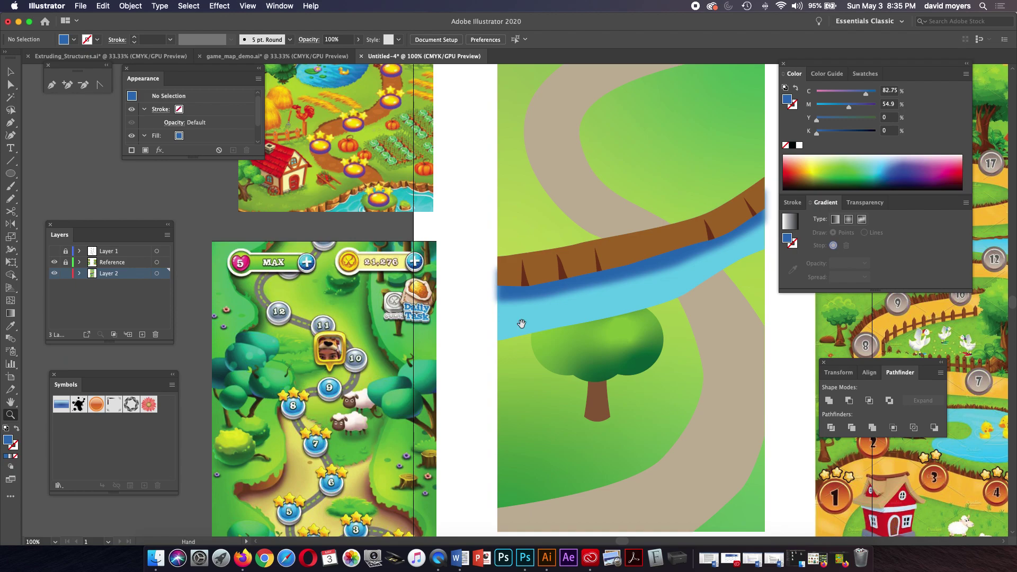
pyautogui.moveTo(522, 324); pyautogui.dragTo(402, 336)
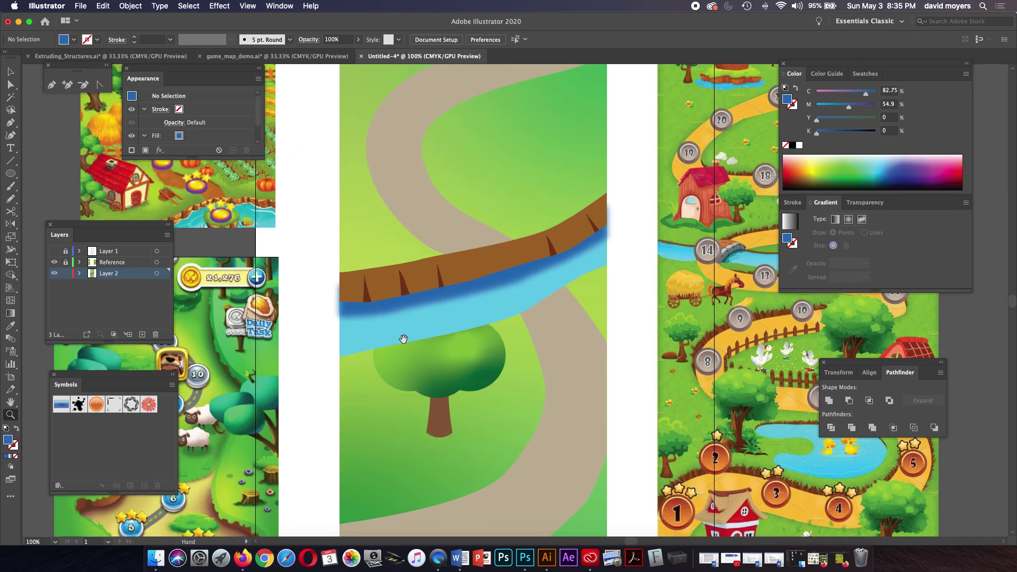
# Undo the Shape Builder trimming of the dark blue band and clear the selection
pyautogui.press('a')
pyautogui.keyDown('super'); pyautogui.click(337, 316); pyautogui.keyUp('super')
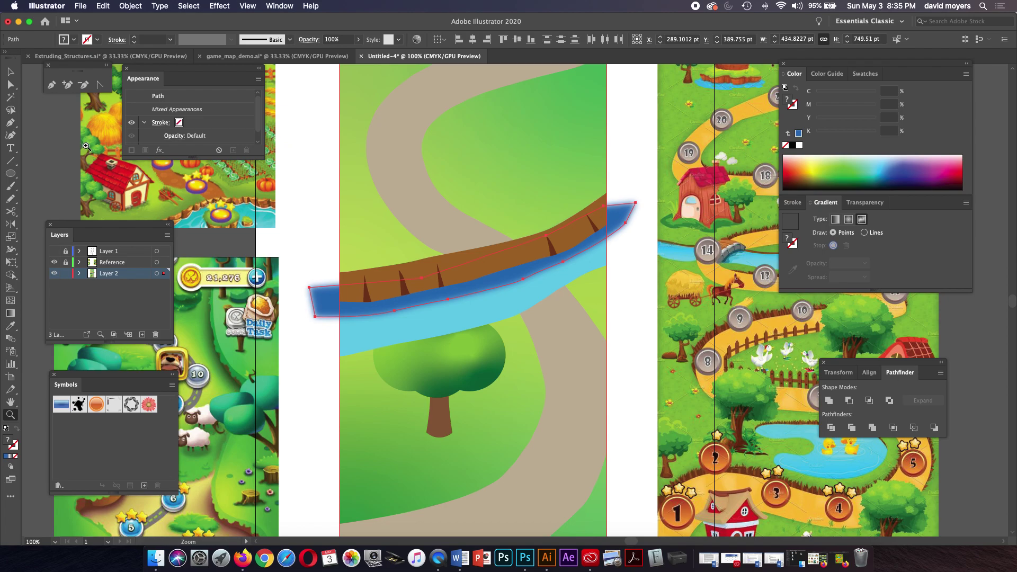
pyautogui.click(10, 72)
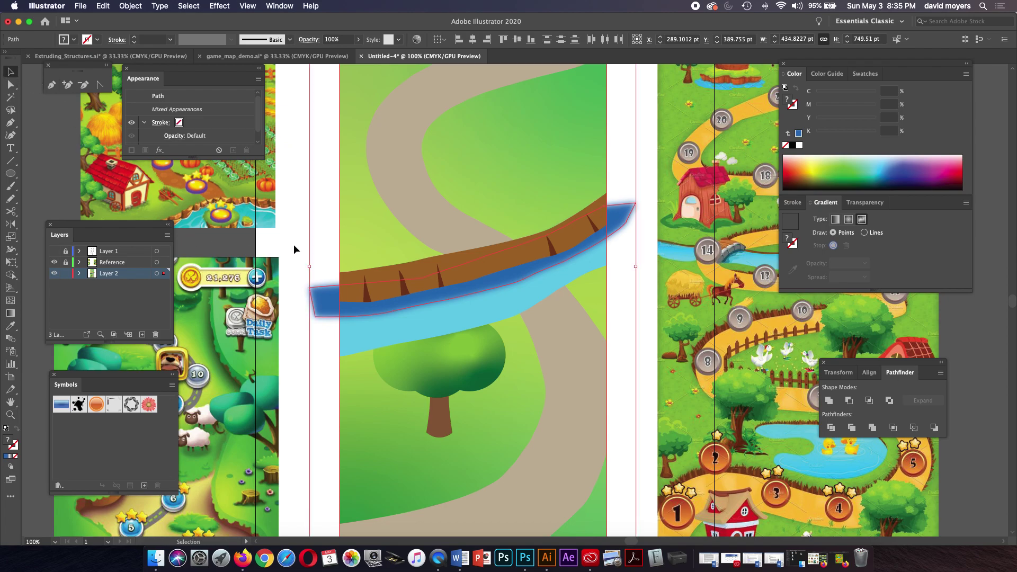
pyautogui.click(319, 249)
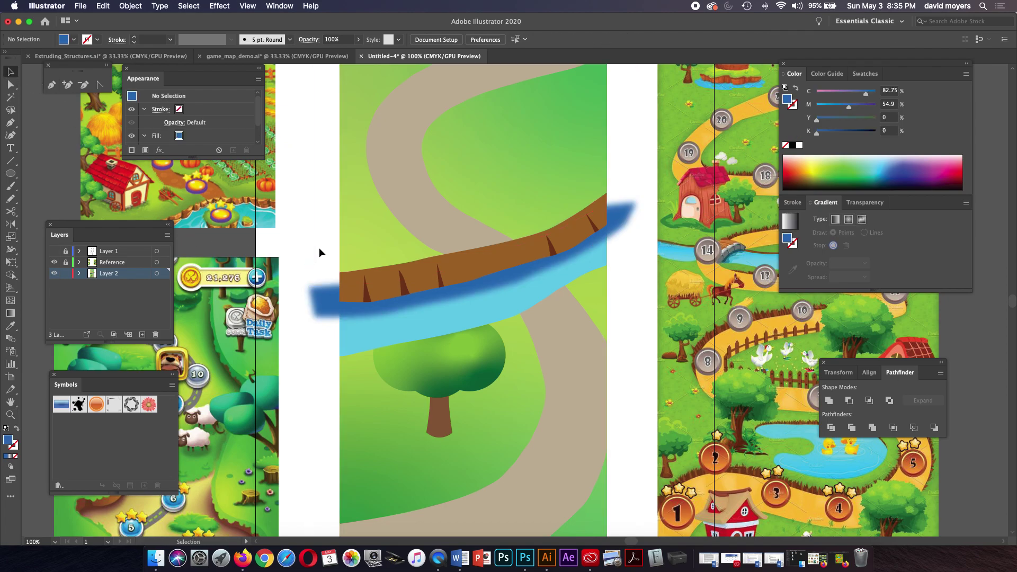
# Place a copy of the light blue river shape directly in front of the dark blue band but behind the brown bank
pyautogui.click(405, 331)
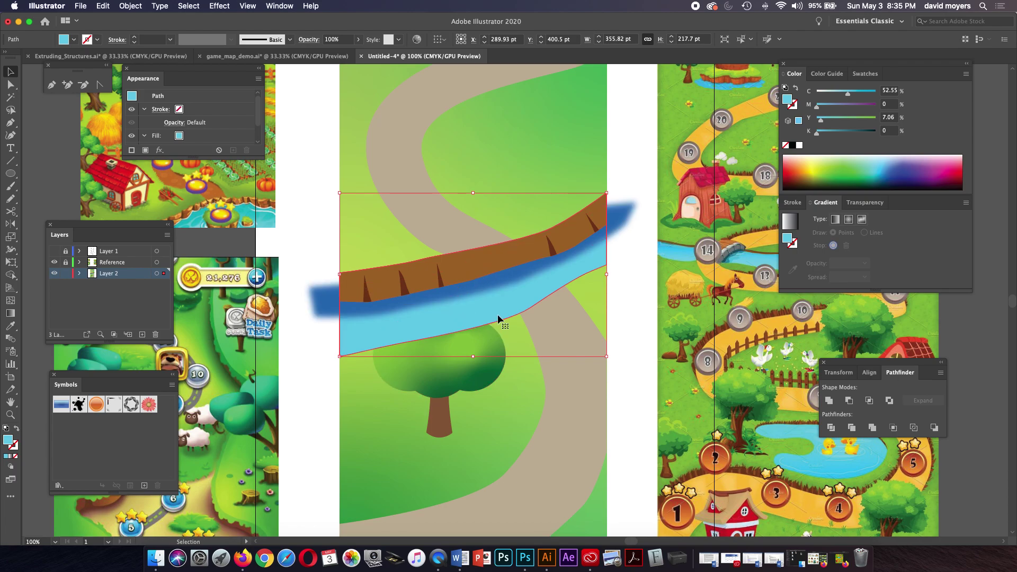
pyautogui.press('a')
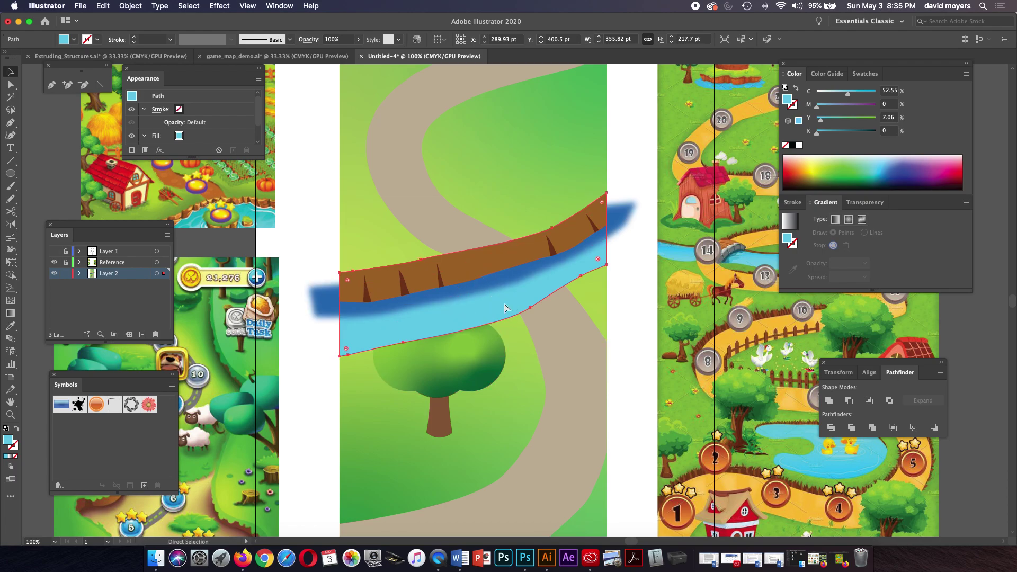
pyautogui.press('v')
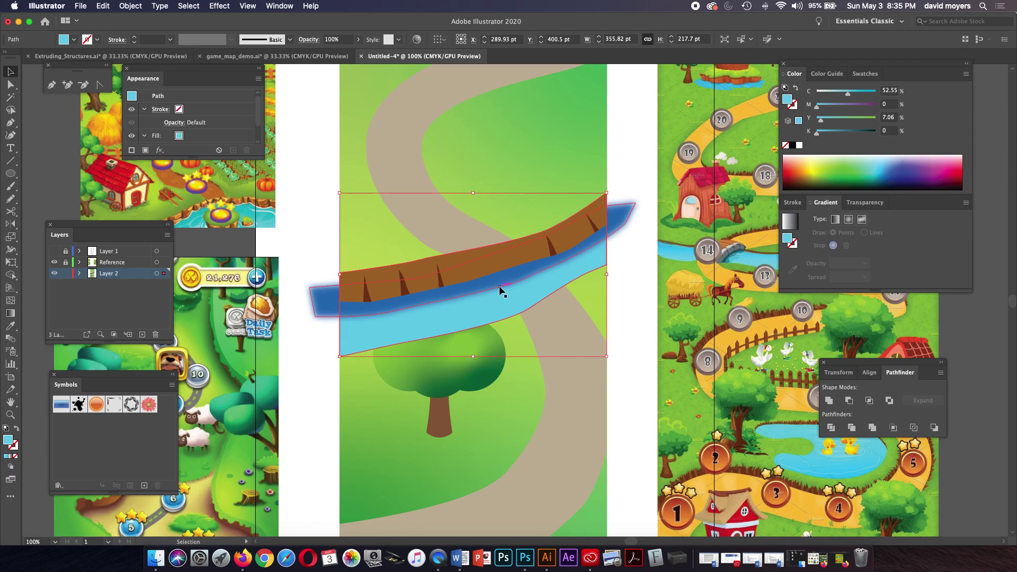
pyautogui.keyDown('shift'); pyautogui.click(497, 285); pyautogui.keyUp('shift')
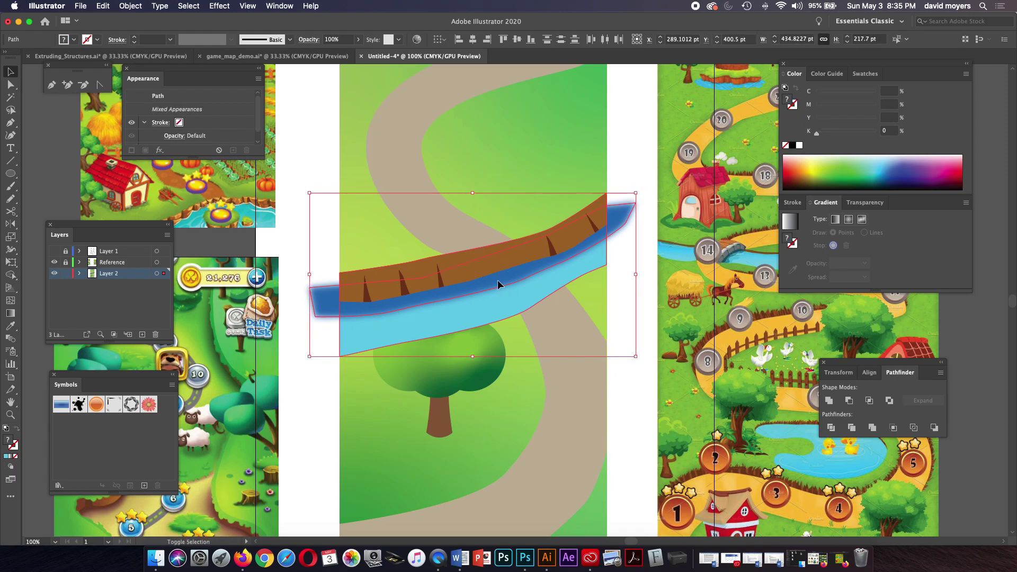
pyautogui.keyDown('shift'); pyautogui.click(498, 280); pyautogui.keyUp('shift')
pyautogui.press('super+shift+bracketright')
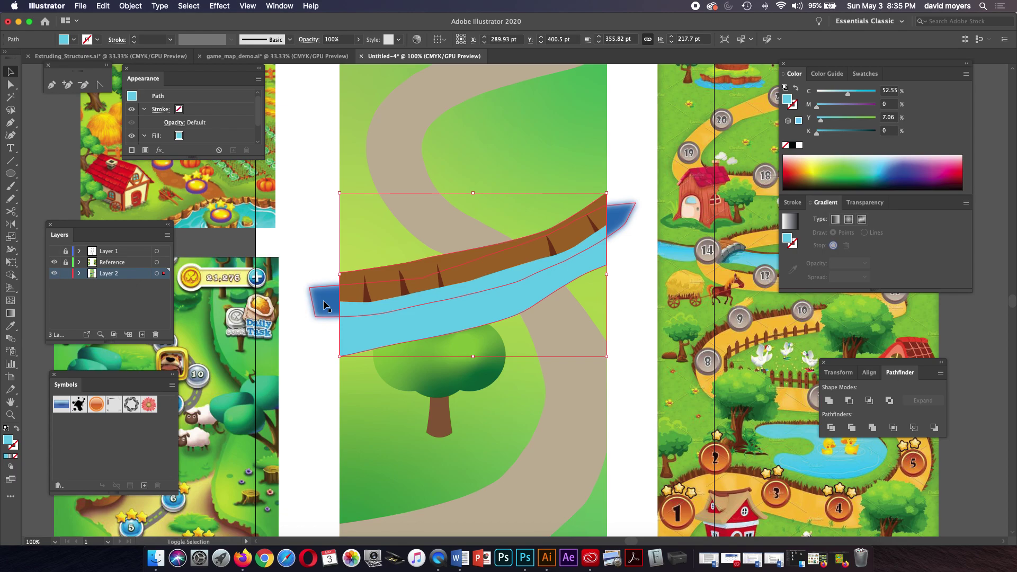
# Make a clipping mask from the copied river shape and the blurred dark blue band
pyautogui.keyDown('shift'); pyautogui.click(324, 306); pyautogui.keyUp('shift')
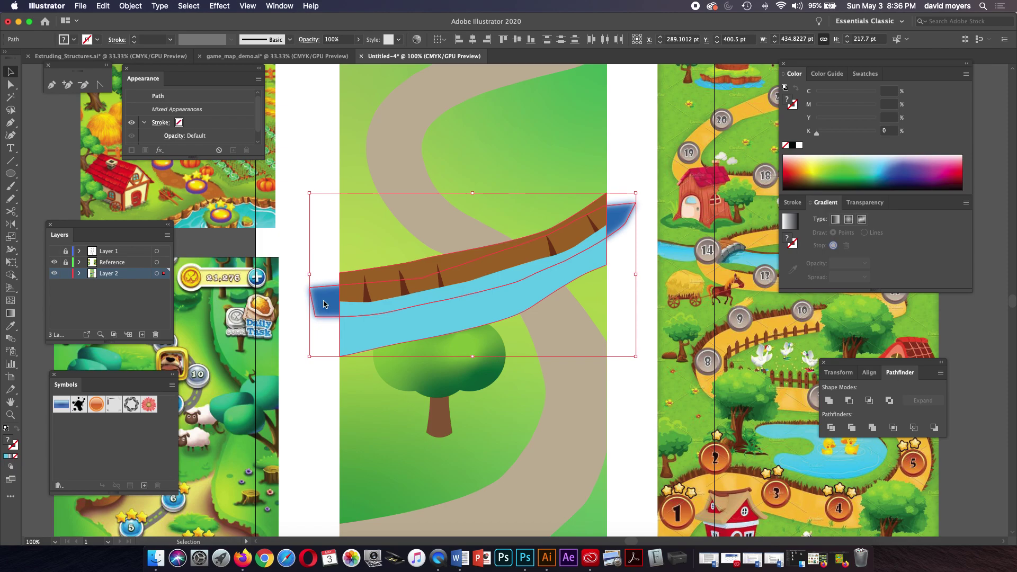
pyautogui.click(130, 6)
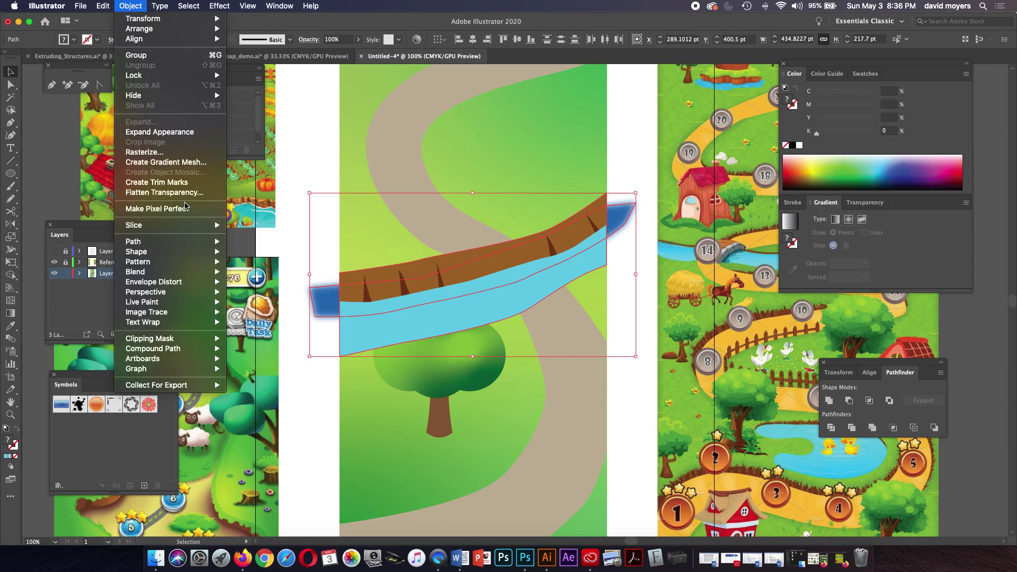
pyautogui.moveTo(209, 338)
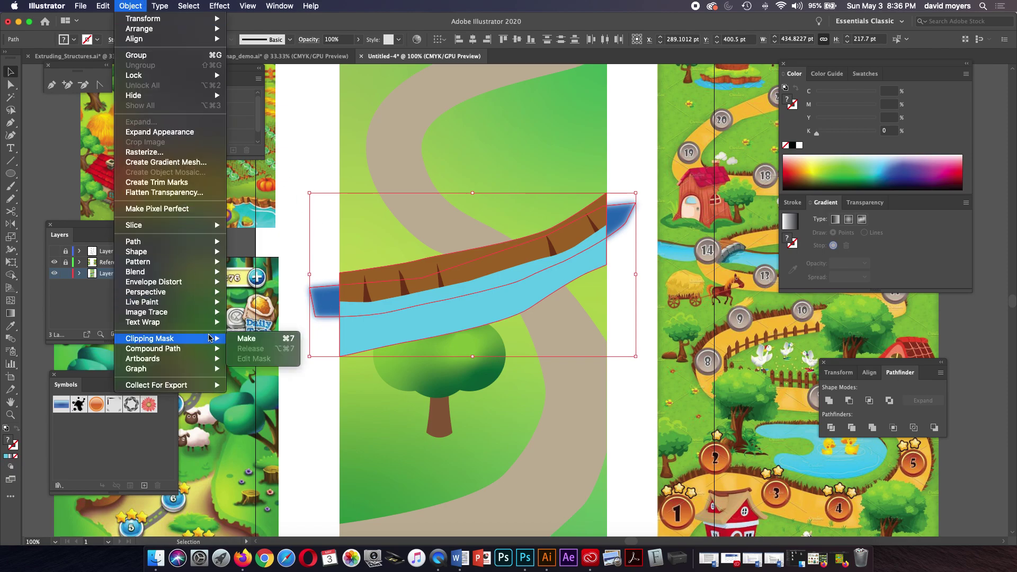
pyautogui.click(245, 343)
pyautogui.click(301, 345)
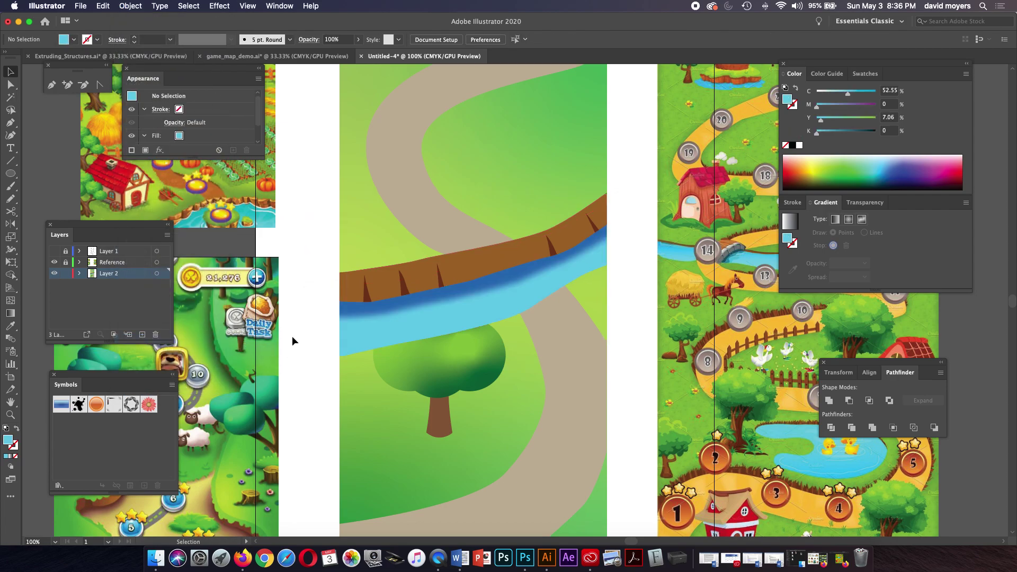
# Examine the masked shading at the river's end up close, and check how it looks across the whole map
pyautogui.press('z')
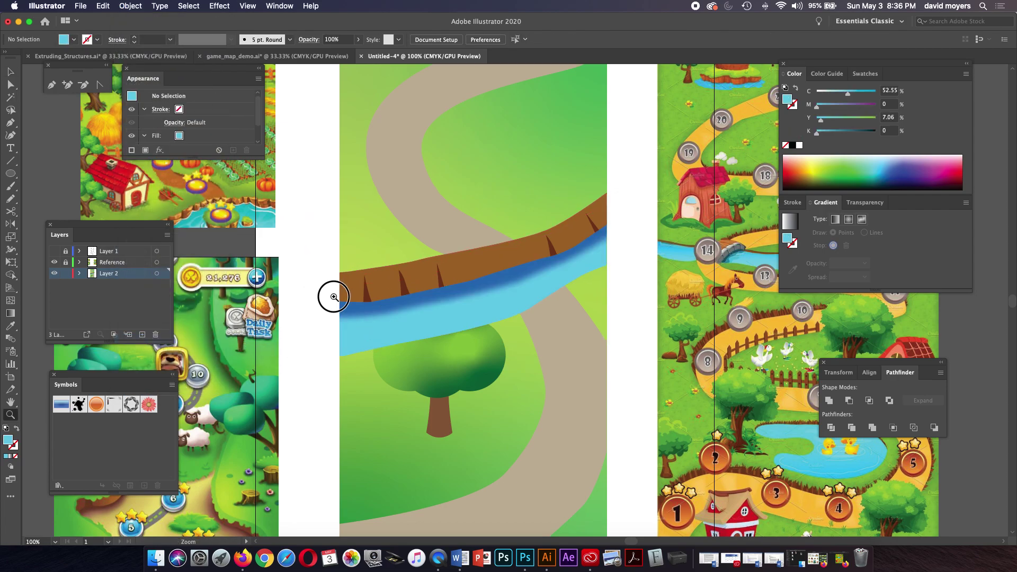
pyautogui.moveTo(333, 296); pyautogui.dragTo(522, 381)
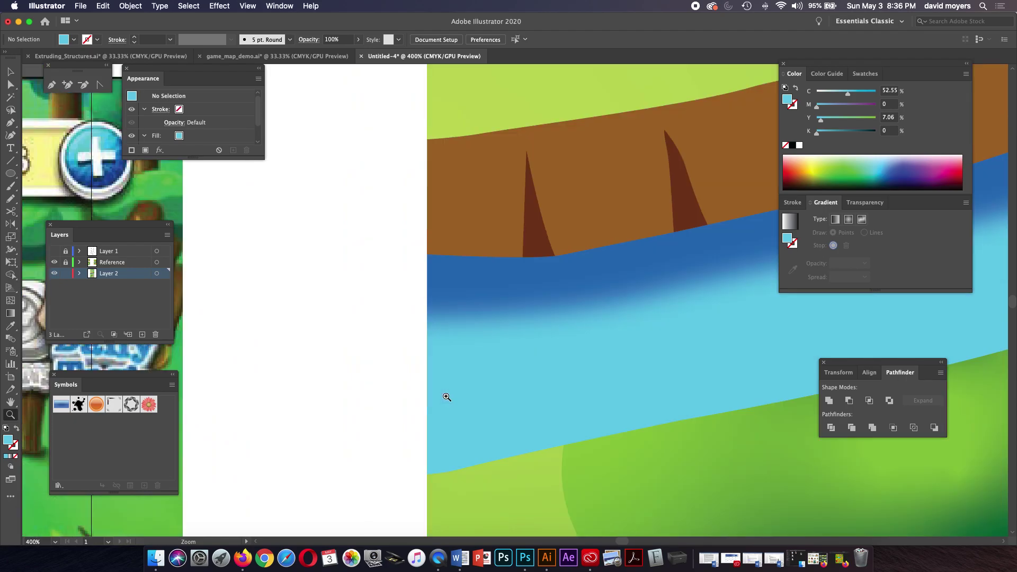
pyautogui.click(499, 320)
pyautogui.hotkey('ctrl', '-')
pyautogui.hotkey('ctrl', '-')
pyautogui.hotkey('ctrl', '-')
pyautogui.hotkey('ctrl', '-')
pyautogui.hotkey('ctrl', '-')
pyautogui.hotkey('ctrl', '-')
pyautogui.hotkey('ctrl', '-')
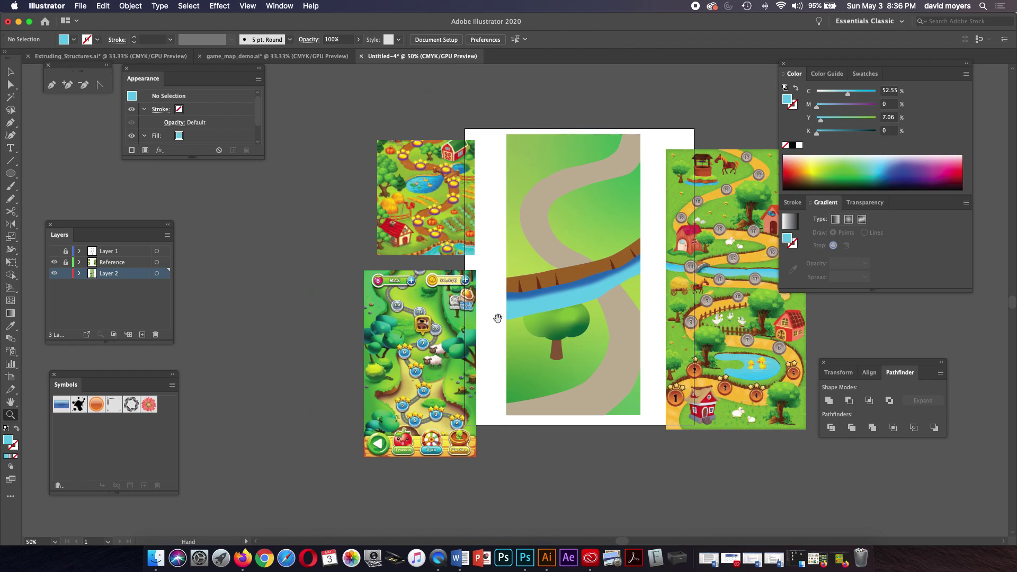
pyautogui.moveTo(497, 317); pyautogui.dragTo(364, 326)
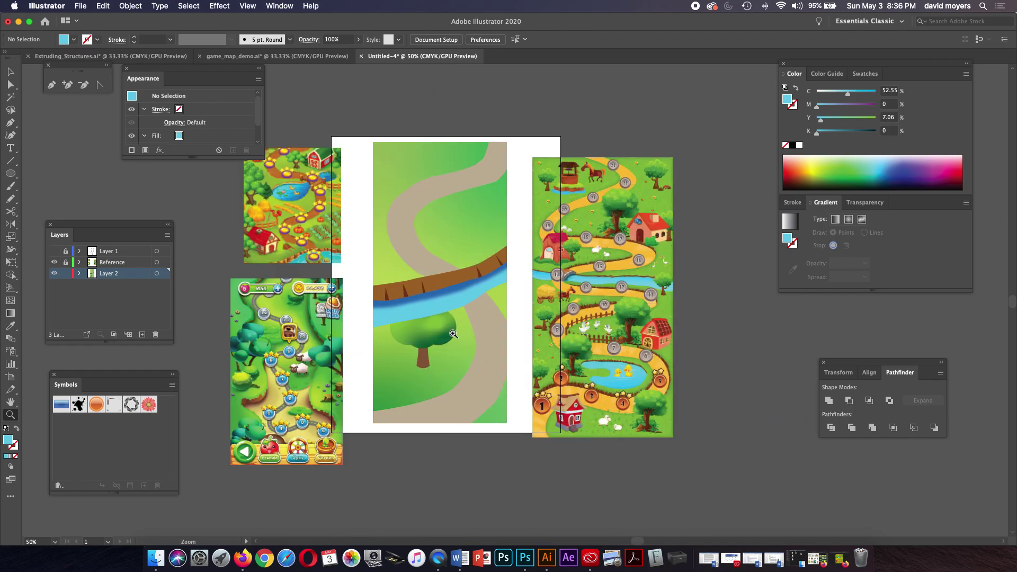
pyautogui.click(466, 336)
pyautogui.moveTo(510, 287); pyautogui.dragTo(432, 311)
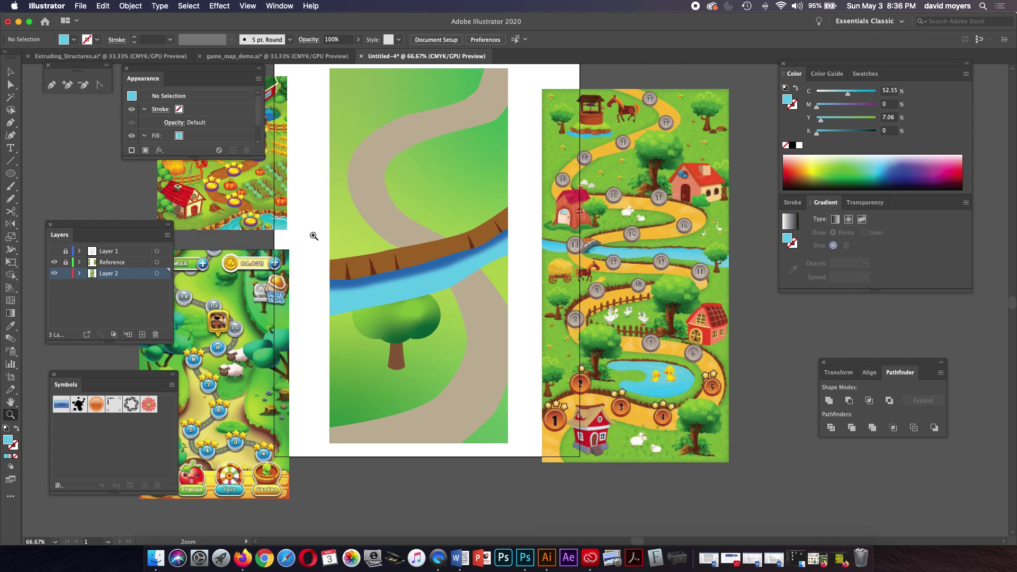
# Bring the tree crown, the trunk and the winding path to the front, over the river and brown bank
pyautogui.click(13, 75)
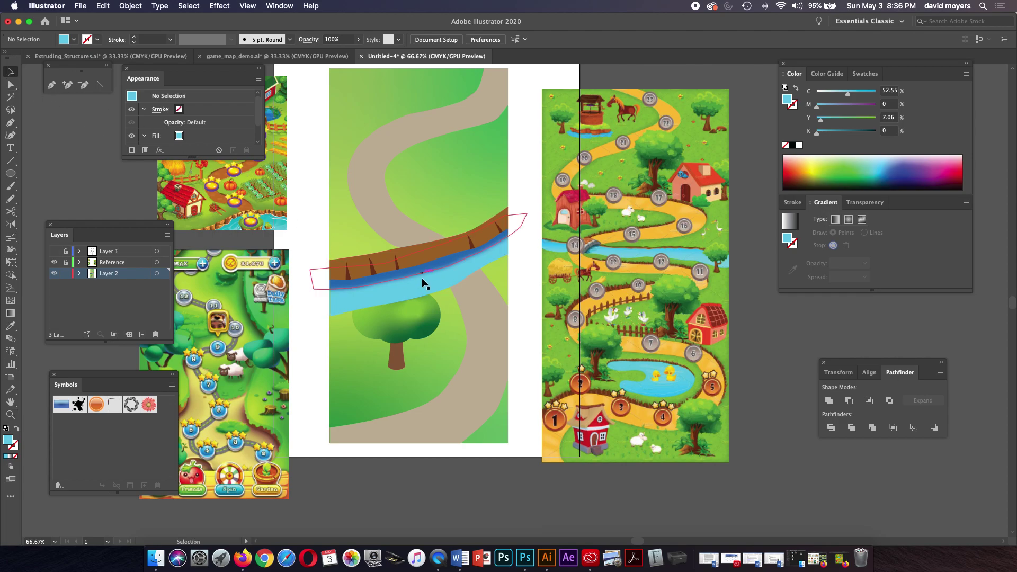
pyautogui.click(399, 353)
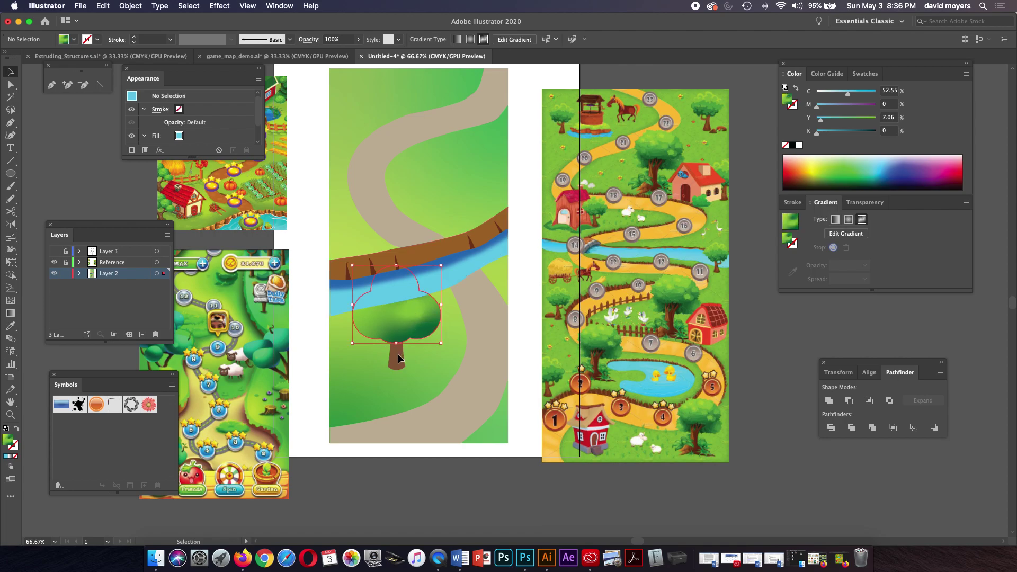
pyautogui.keyDown('shift'); pyautogui.click(493, 303); pyautogui.keyUp('shift')
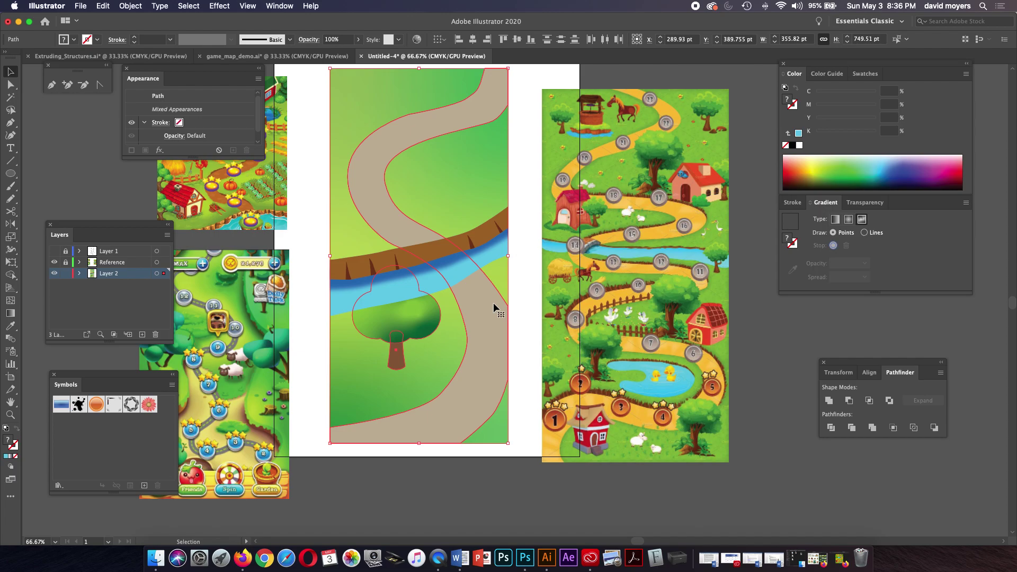
pyautogui.press('super')
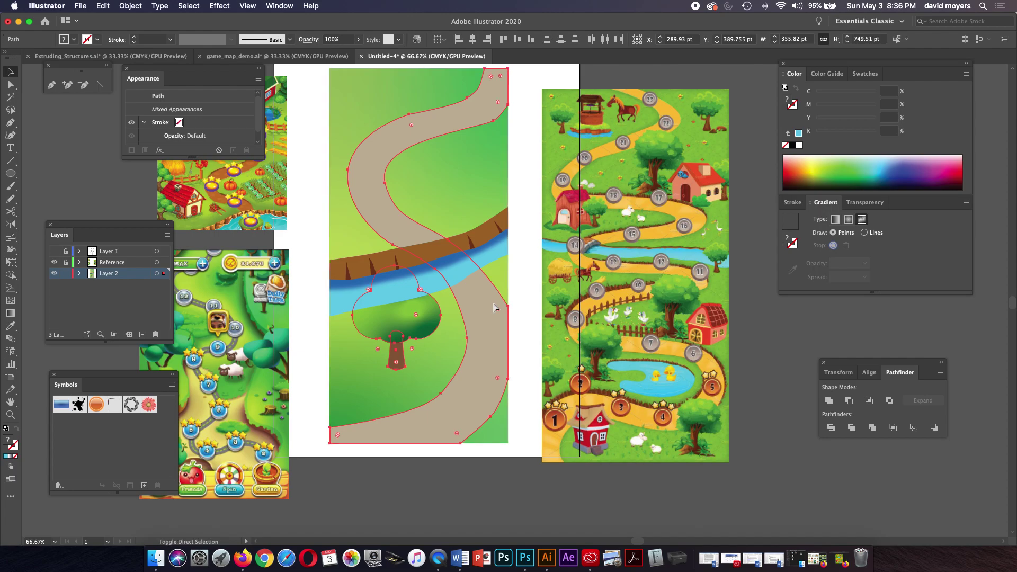
pyautogui.click(123, 6)
pyautogui.moveTo(138, 27)
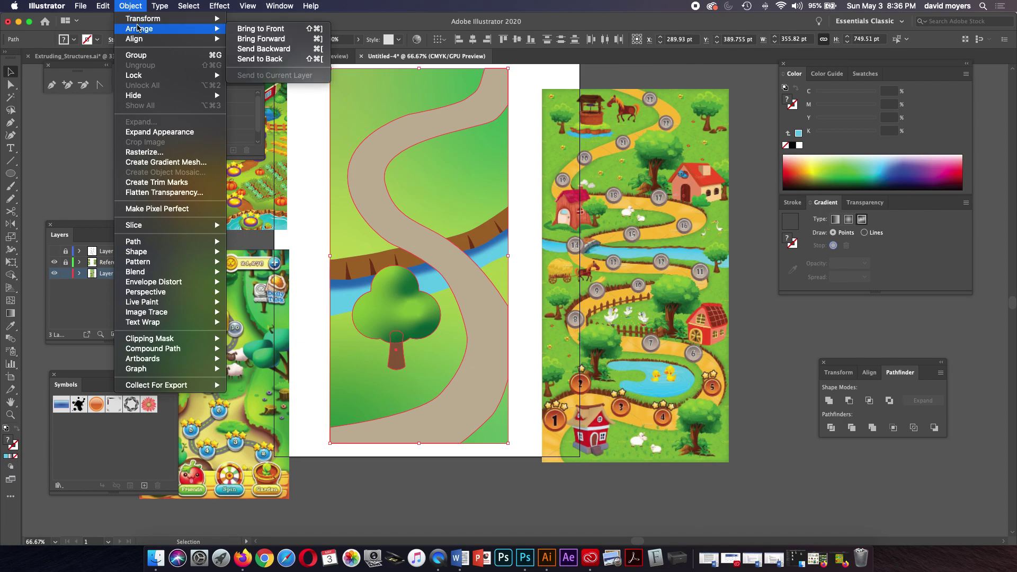
pyautogui.click(252, 28)
pyautogui.moveTo(368, 207); pyautogui.dragTo(349, 231)
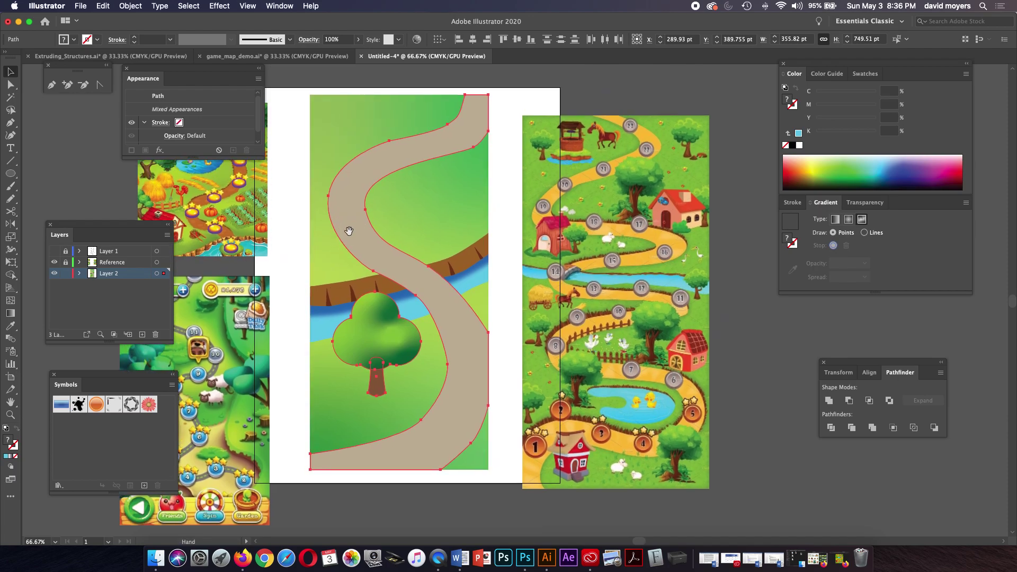
pyautogui.click(725, 270)
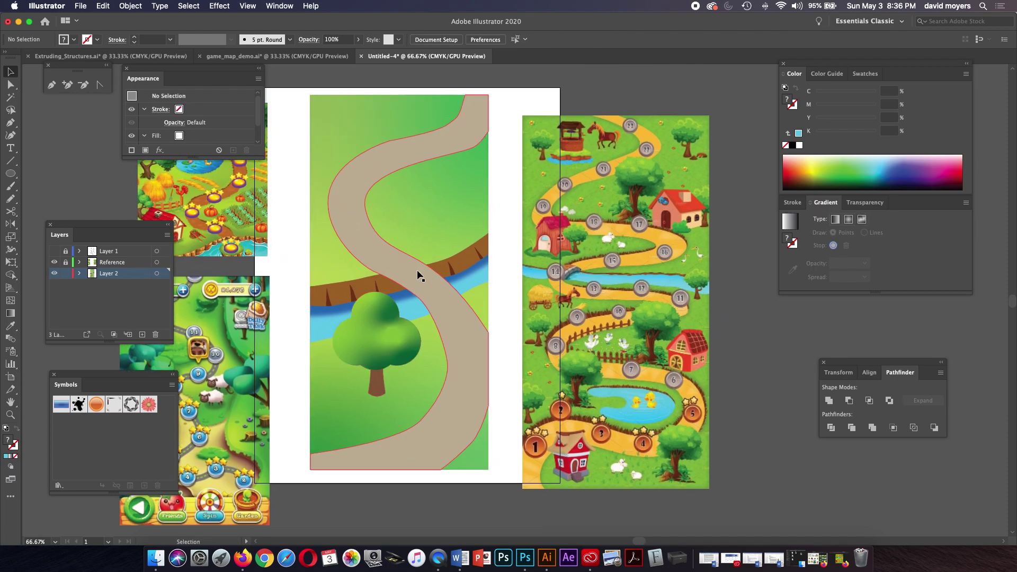
# Recolor the winding path with the pale yellow sampled from the ground in the lower reference map
pyautogui.press('i')
pyautogui.click(202, 467)
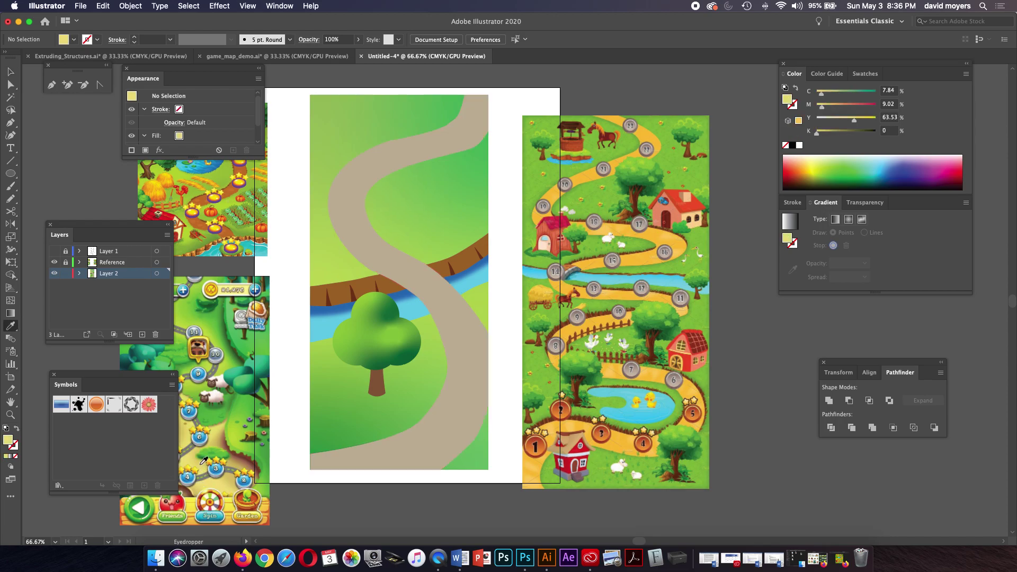
pyautogui.press('v')
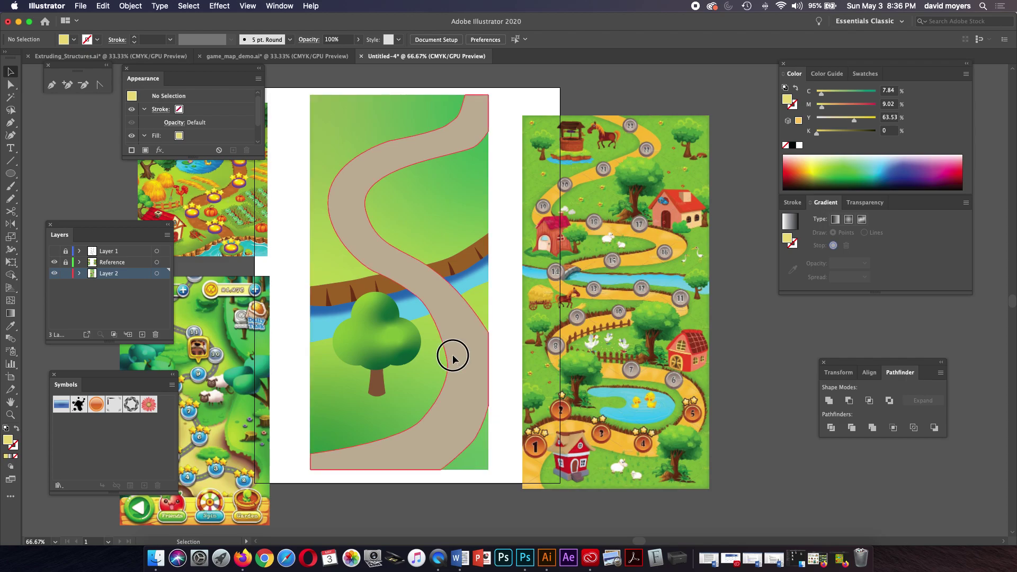
pyautogui.click(452, 356)
pyautogui.press('i')
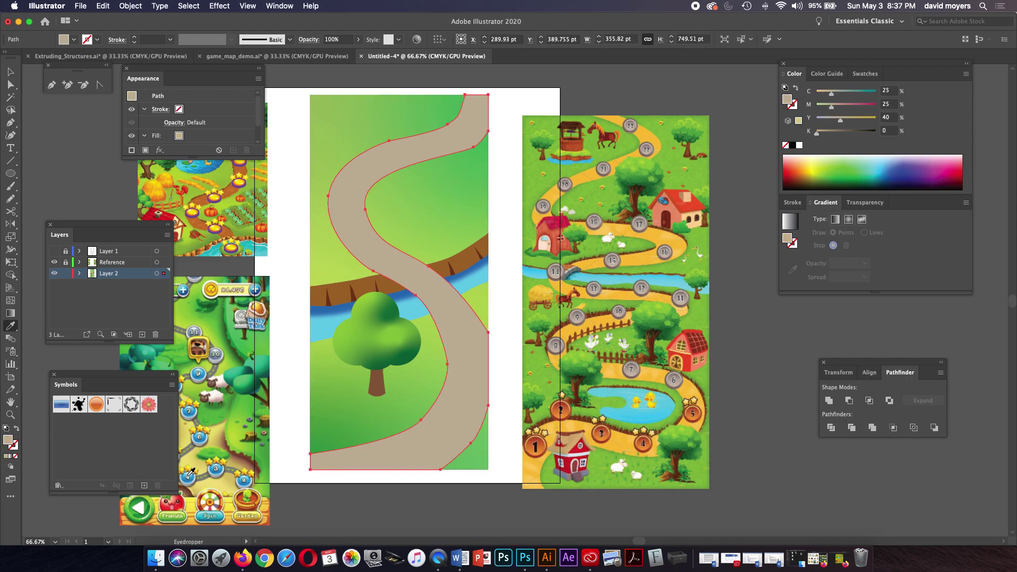
pyautogui.click(197, 457)
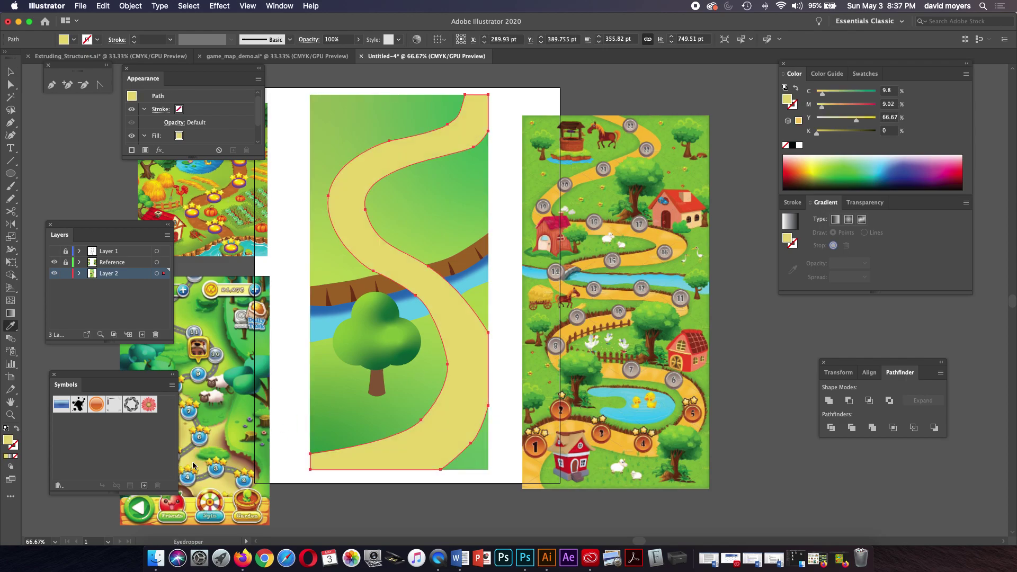
pyautogui.moveTo(207, 427); pyautogui.dragTo(312, 431)
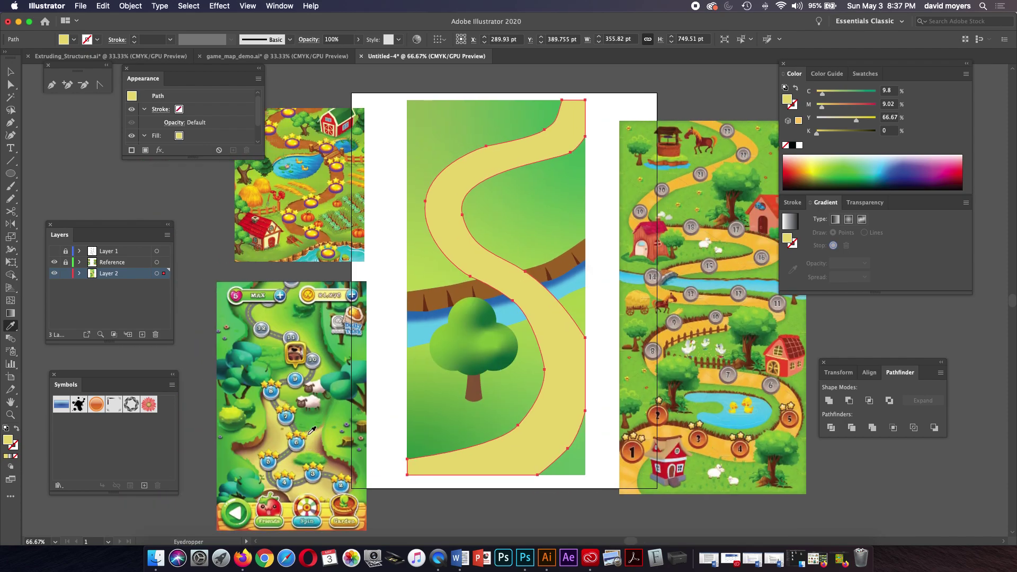
# Clear the selection and show the sketch layer over the artwork where the path crosses the river
pyautogui.click(10, 72)
pyautogui.press('super+shift+a')
pyautogui.click(54, 251)
pyautogui.press('z')
pyautogui.click(523, 306)
pyautogui.click(491, 302)
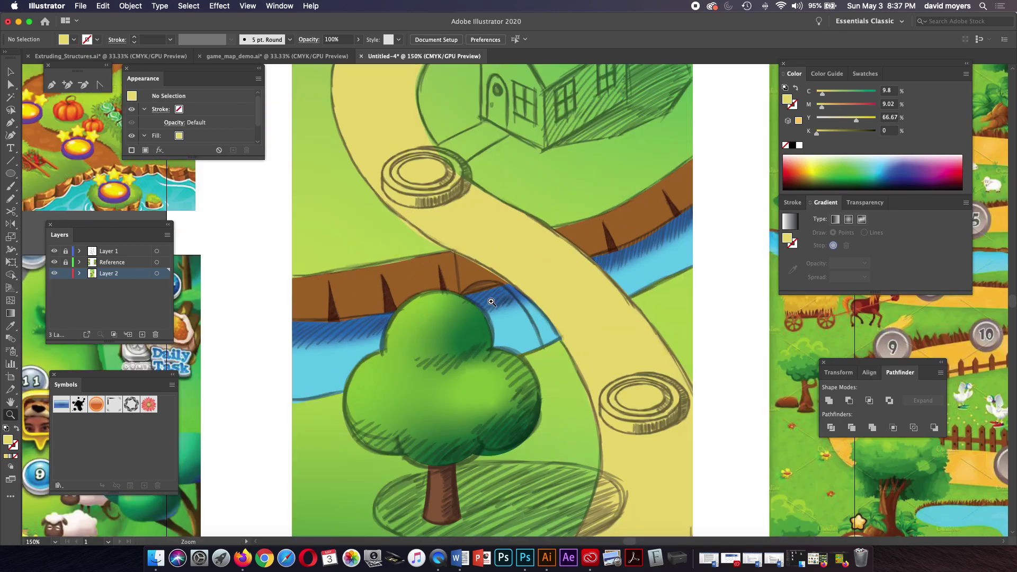
pyautogui.click(514, 281)
pyautogui.press('p')
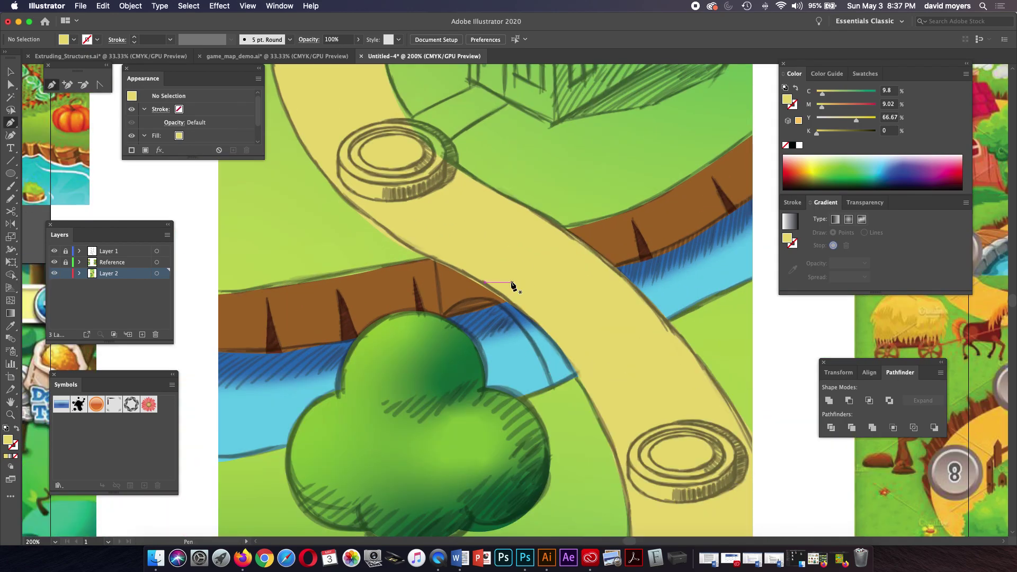
# Trace the side of the arched bridge from the sketch as a closed Pen shape extending under the path
pyautogui.click(432, 254)
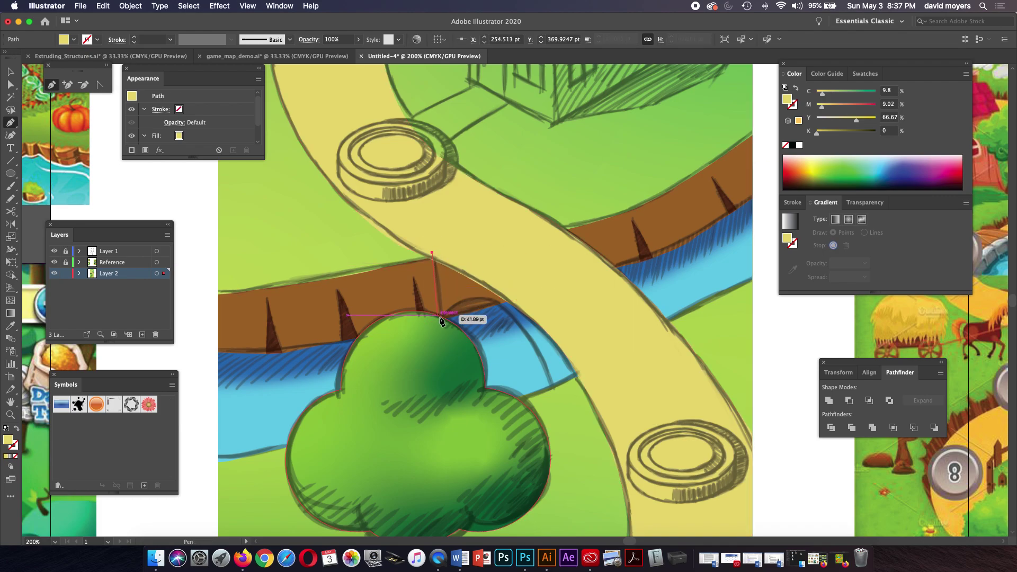
pyautogui.moveTo(444, 323); pyautogui.dragTo(519, 321)
pyautogui.moveTo(554, 392); pyautogui.dragTo(562, 437)
pyautogui.click(554, 390)
pyautogui.press('Escape')
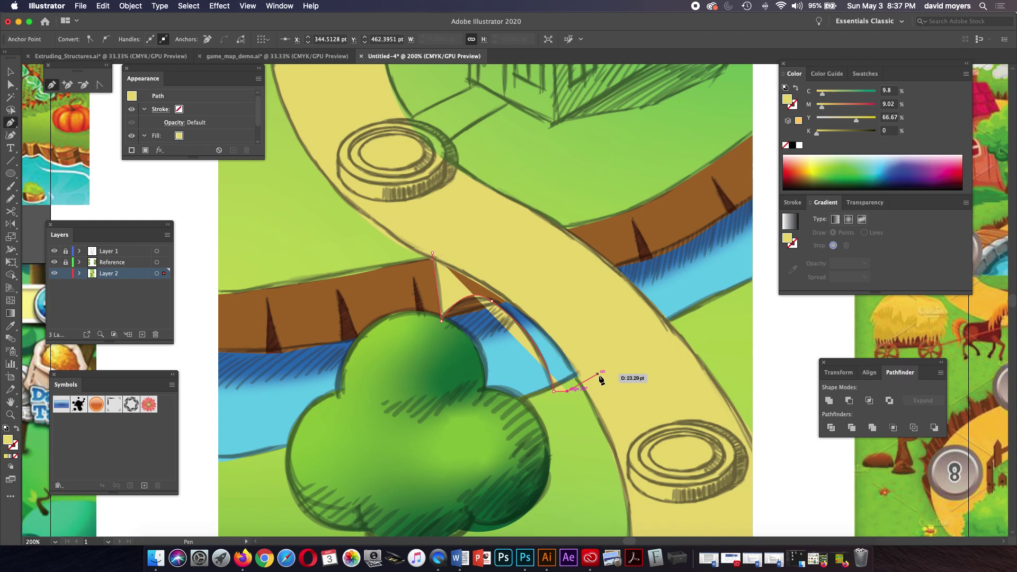
pyautogui.click(598, 374)
pyautogui.click(556, 274)
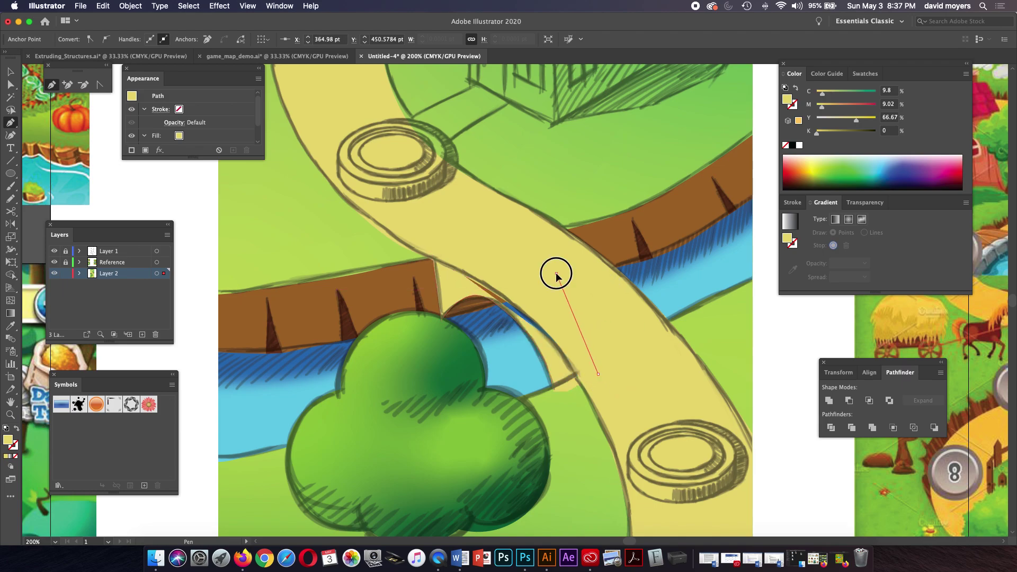
pyautogui.click(433, 253)
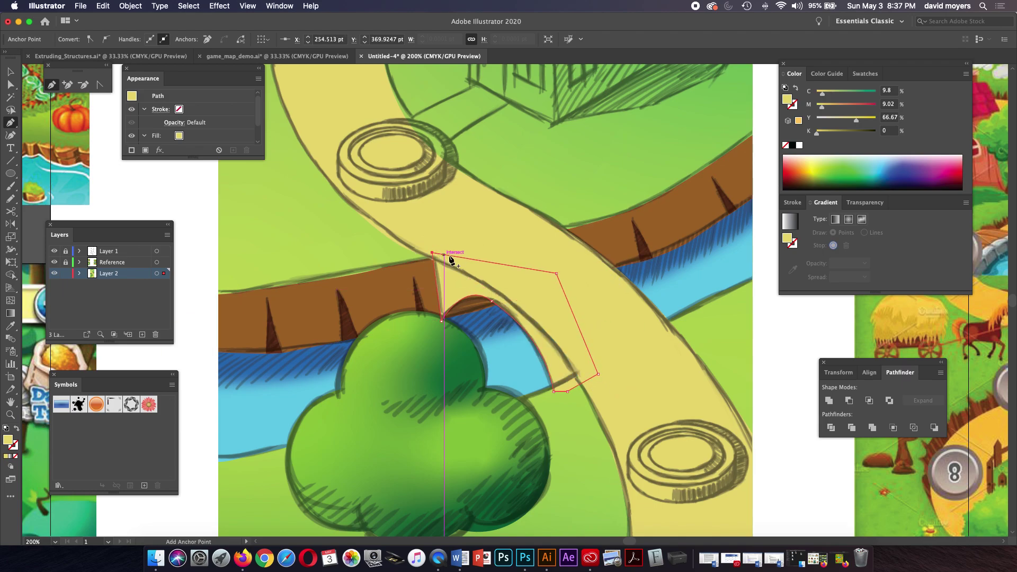
# Fill the bridge side shape with the reddish brown sampled from the dirt edge in the lower reference map
pyautogui.press('super')
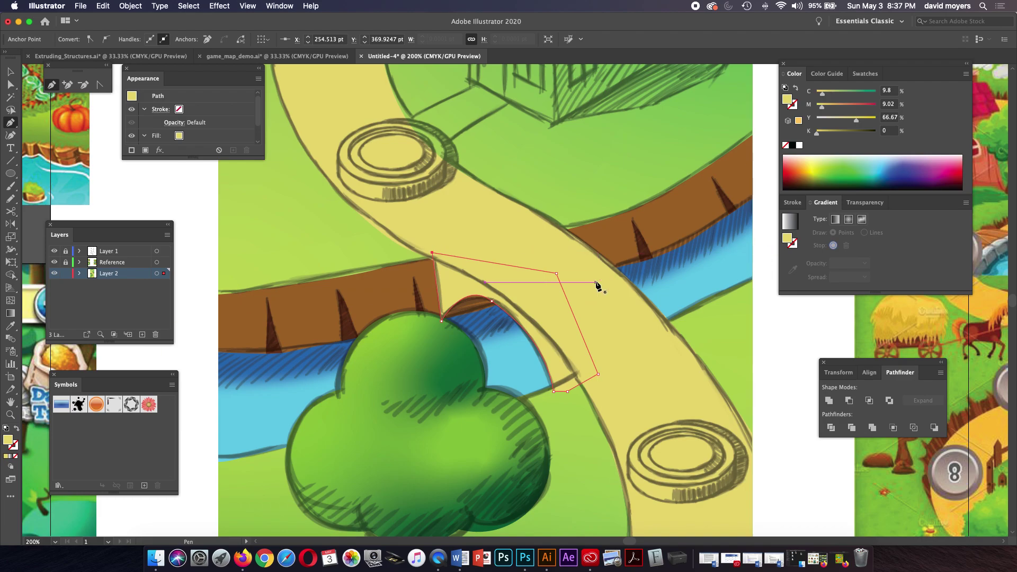
pyautogui.press('super+minus')
pyautogui.press('super+minus')
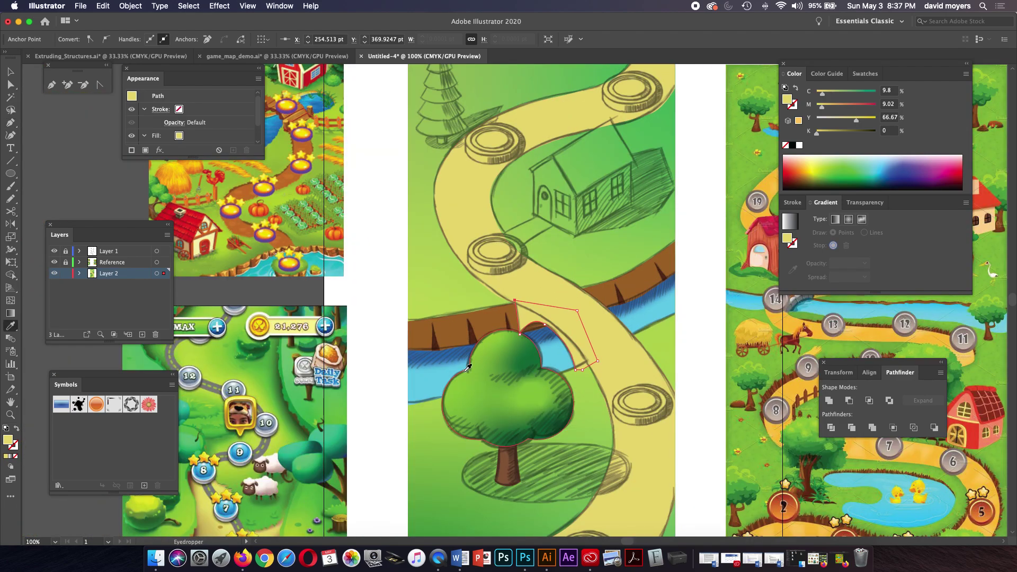
pyautogui.press('space')
pyautogui.moveTo(327, 397); pyautogui.dragTo(355, 283)
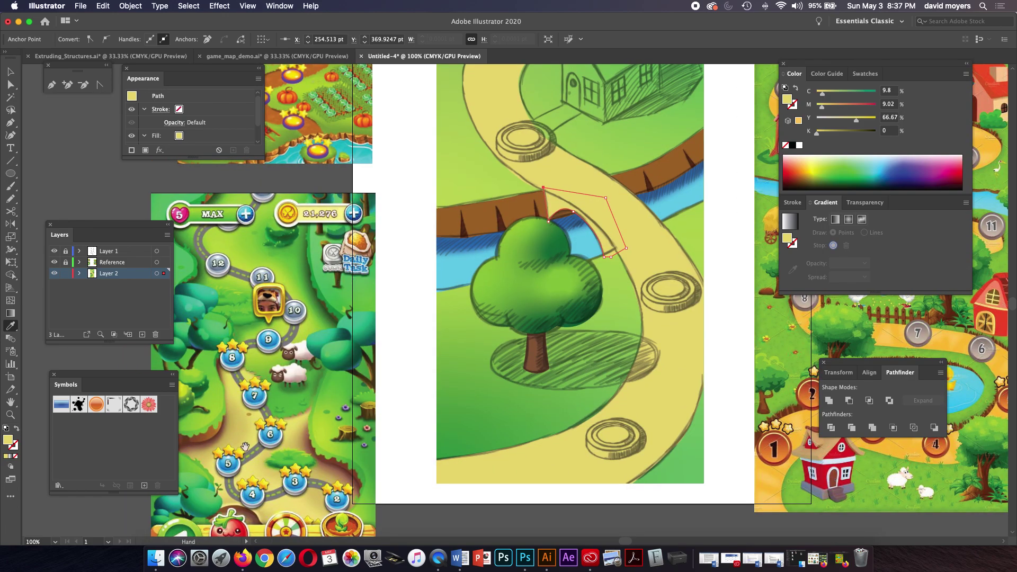
pyautogui.click(330, 467)
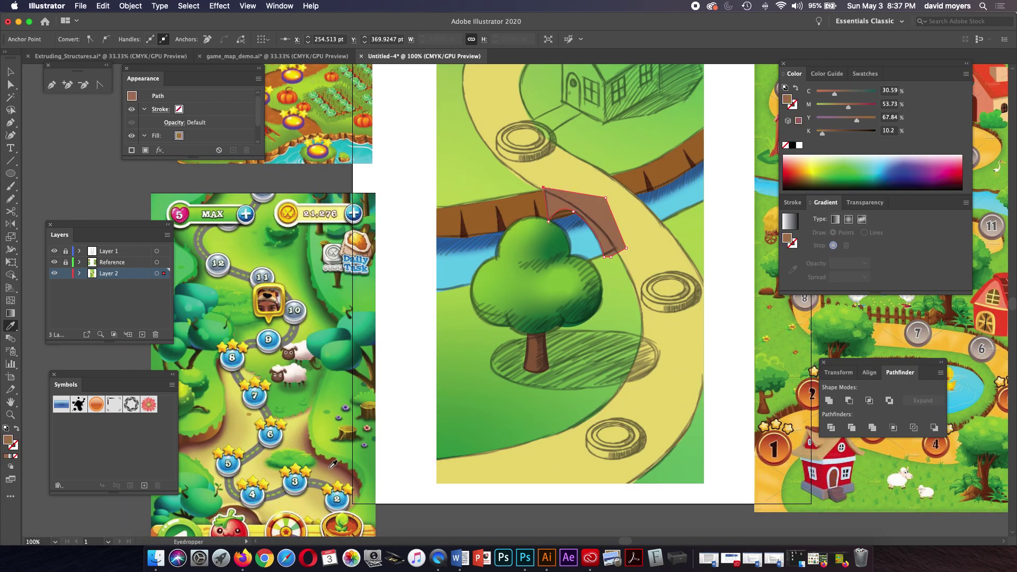
pyautogui.click(10, 71)
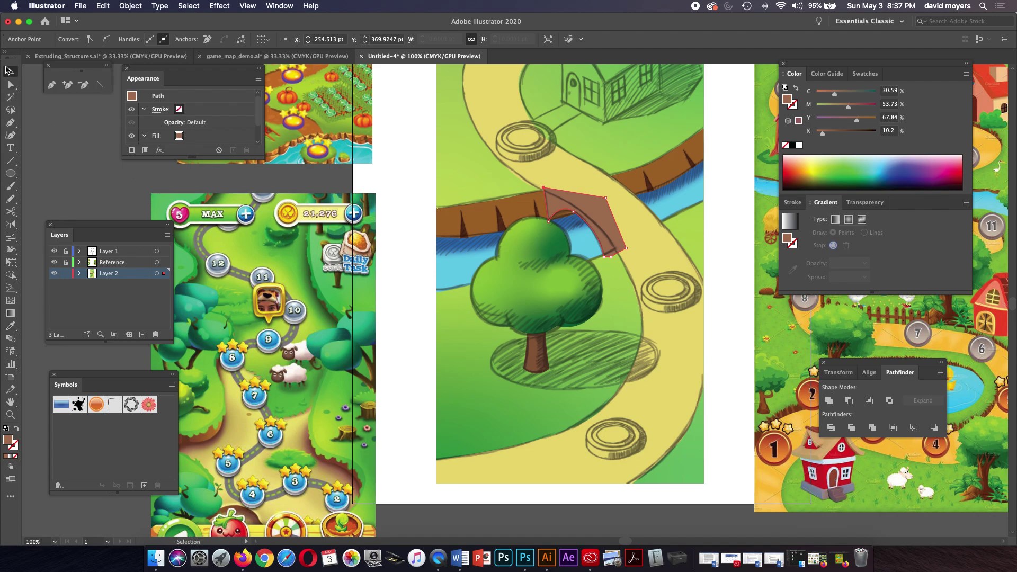
# Move the brown bridge side shape behind the yellow path
pyautogui.click(603, 212)
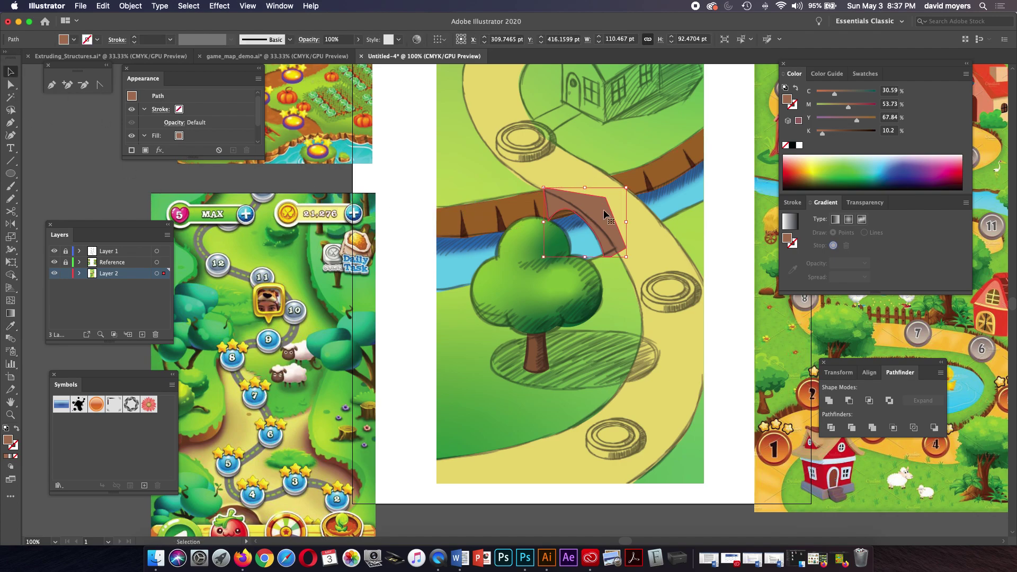
pyautogui.press('Delete')
pyautogui.click(603, 209)
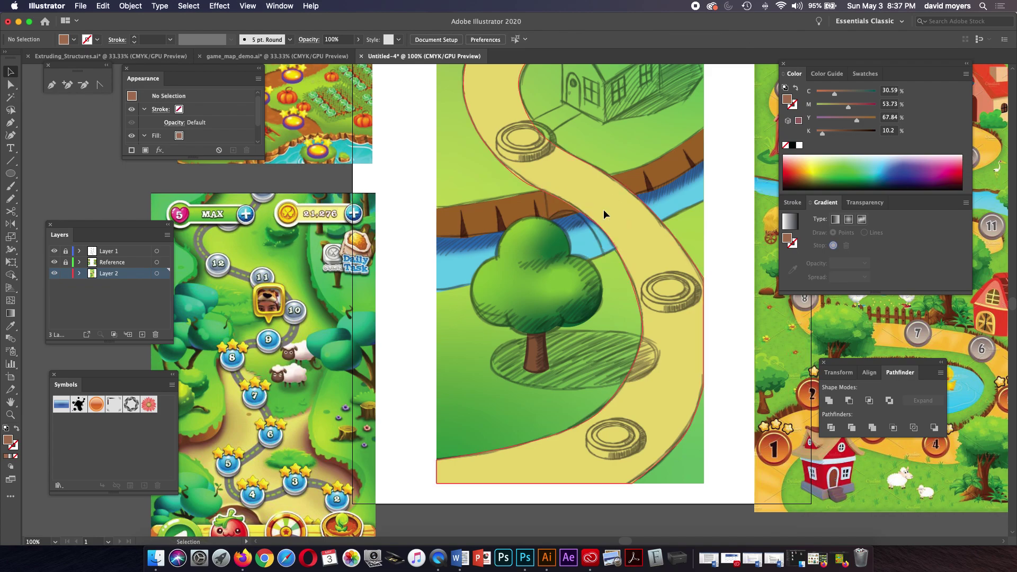
pyautogui.press('a')
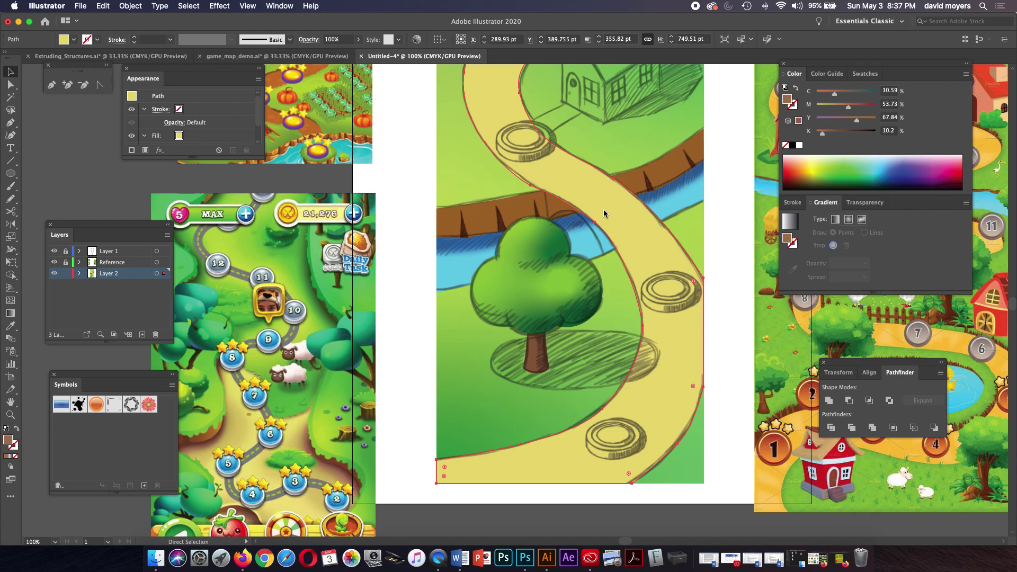
pyautogui.hotkey('ctrl', 'z')
pyautogui.press('v')
pyautogui.click(409, 268)
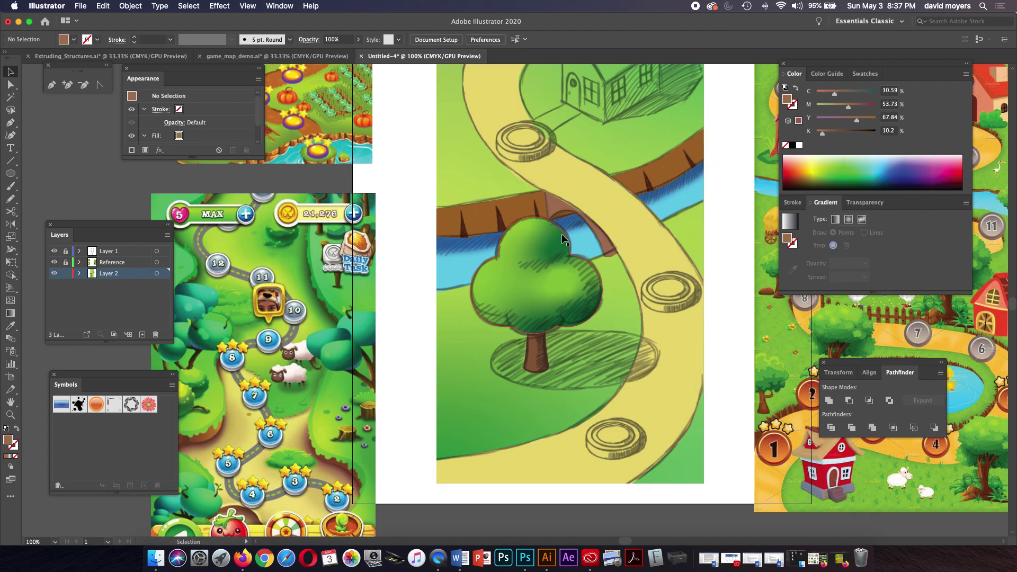
# Hide the sketch layer and try selecting the tree's crown and trunk together, leaving out the bridge shape
pyautogui.click(54, 252)
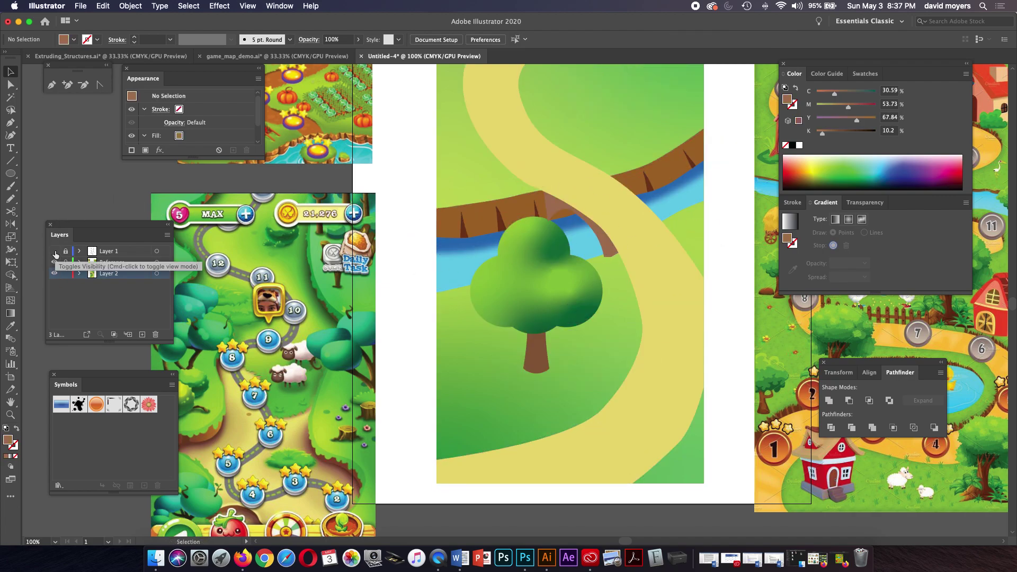
pyautogui.click(587, 215)
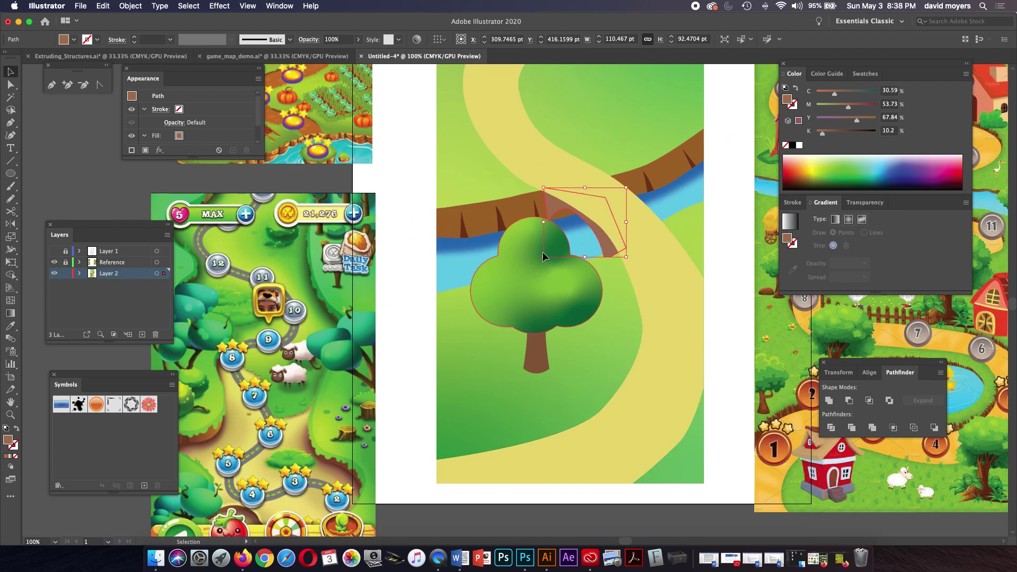
pyautogui.keyDown('shift'); pyautogui.click(541, 352); pyautogui.keyUp('shift')
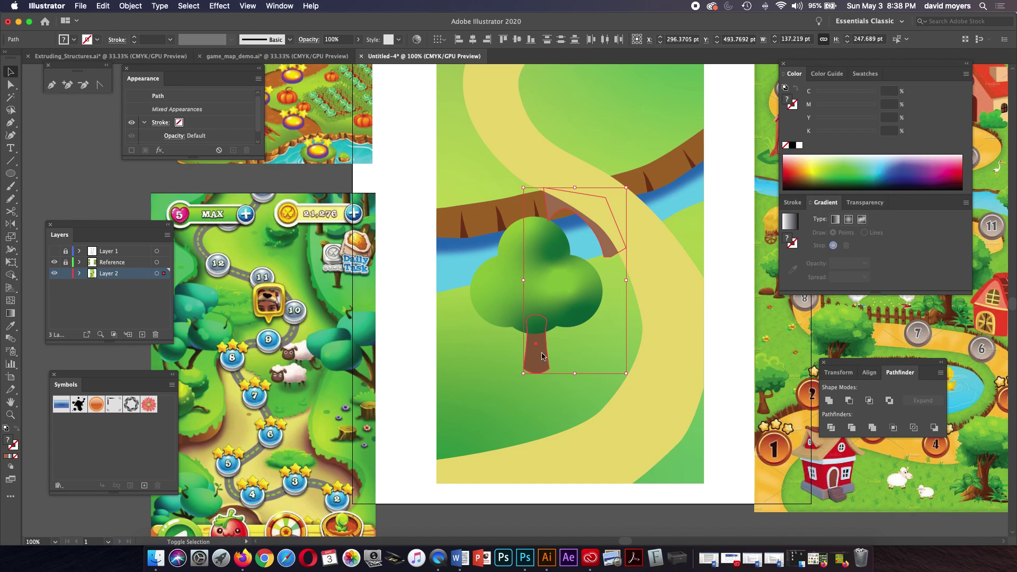
pyautogui.click(408, 286)
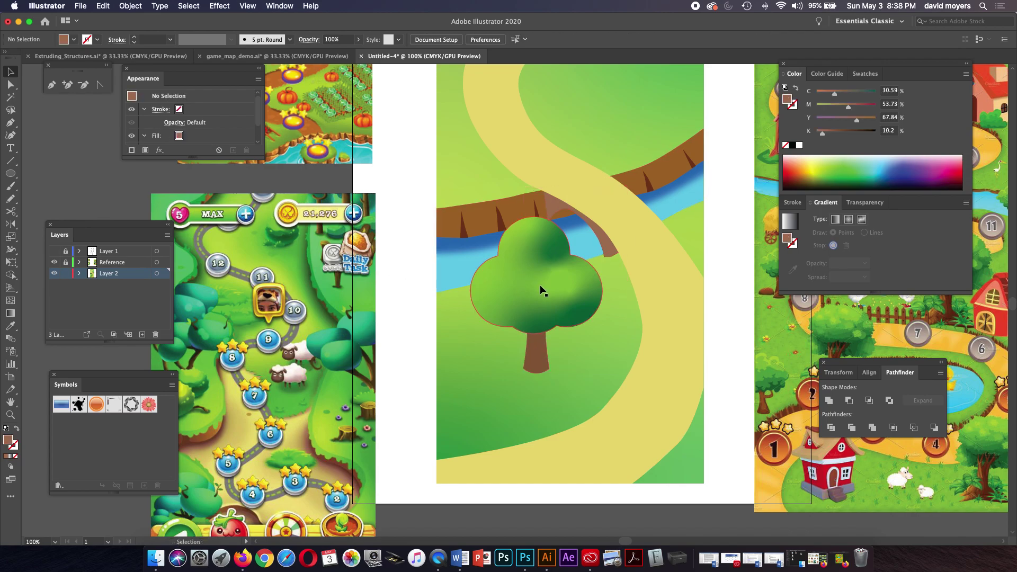
pyautogui.keyDown('shift'); pyautogui.click(528, 364); pyautogui.keyUp('shift')
pyautogui.press('a')
pyautogui.keyDown('shift'); pyautogui.click(535, 361); pyautogui.keyUp('shift')
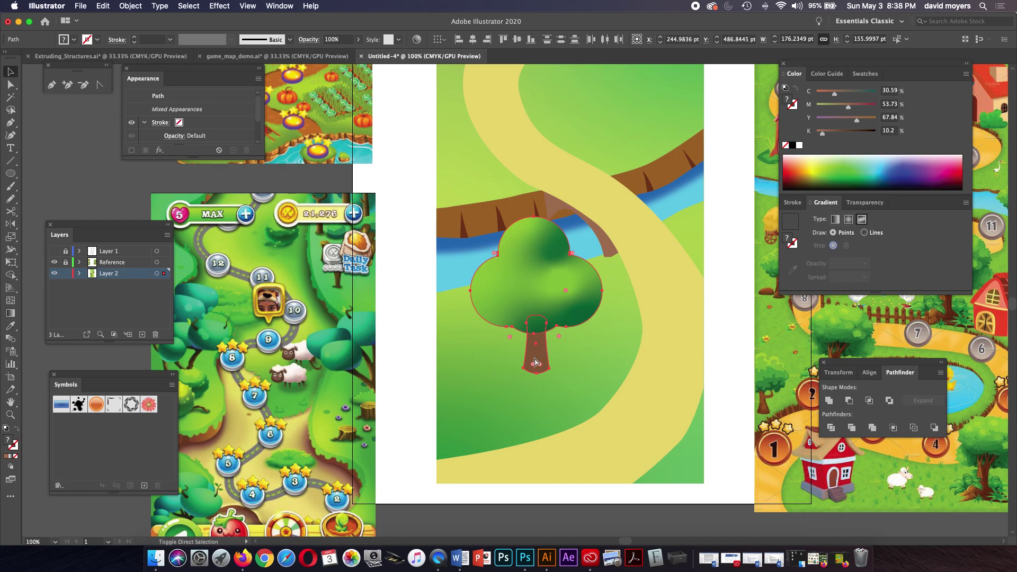
pyautogui.press('z')
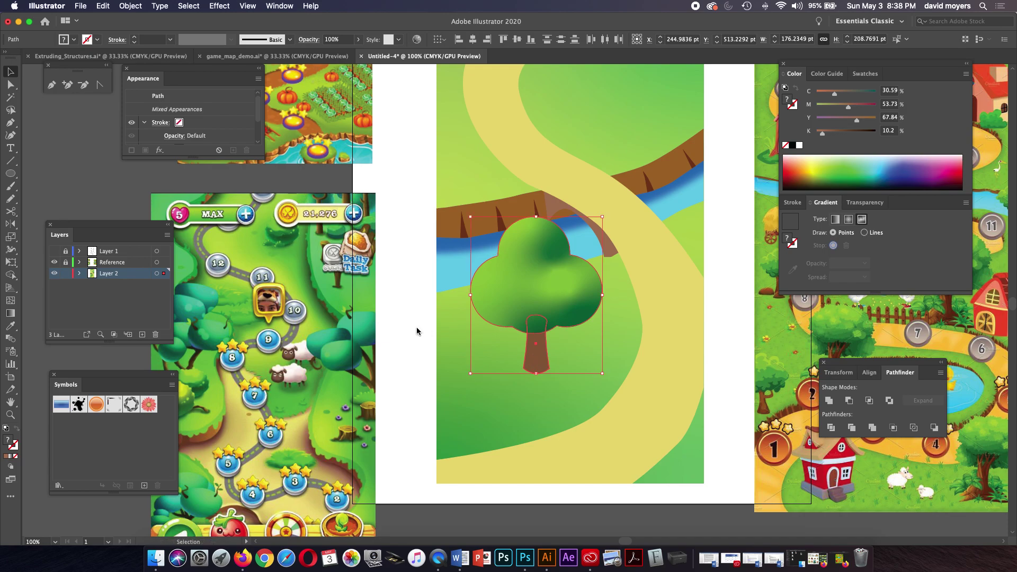
pyautogui.press('super+shift+a')
# With the sketch layer shown, draw a closed Pen shape over the bank visible under the bridge arch, extending up over the path
pyautogui.click(583, 240)
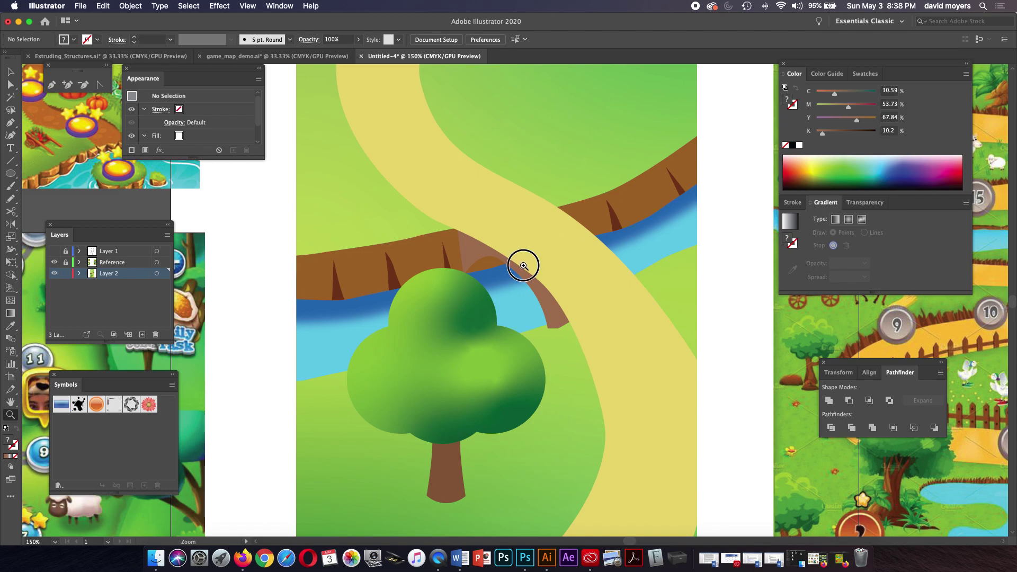
pyautogui.click(522, 265)
pyautogui.click(475, 315)
pyautogui.click(476, 312)
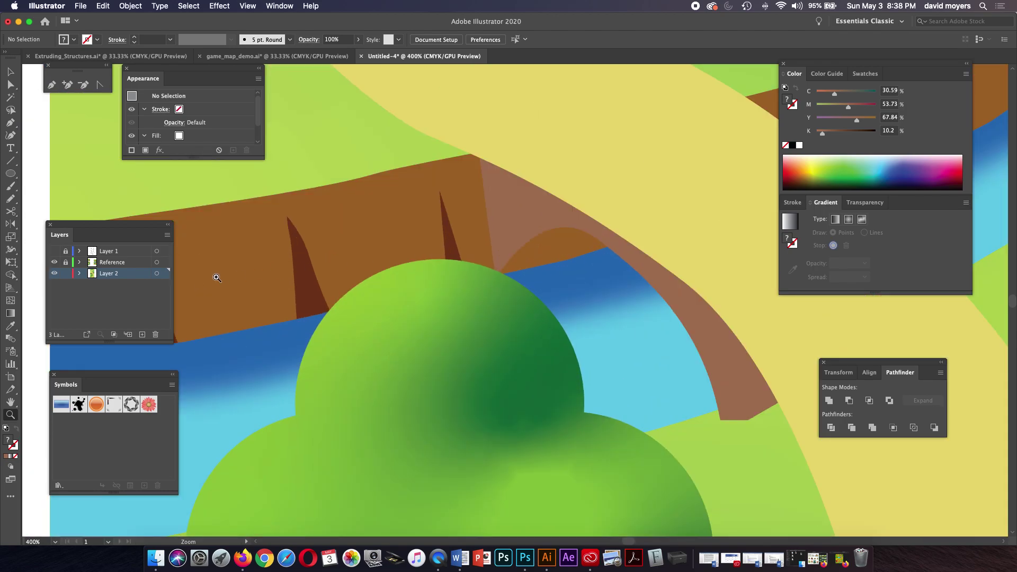
pyautogui.moveTo(54, 259); pyautogui.dragTo(54, 251)
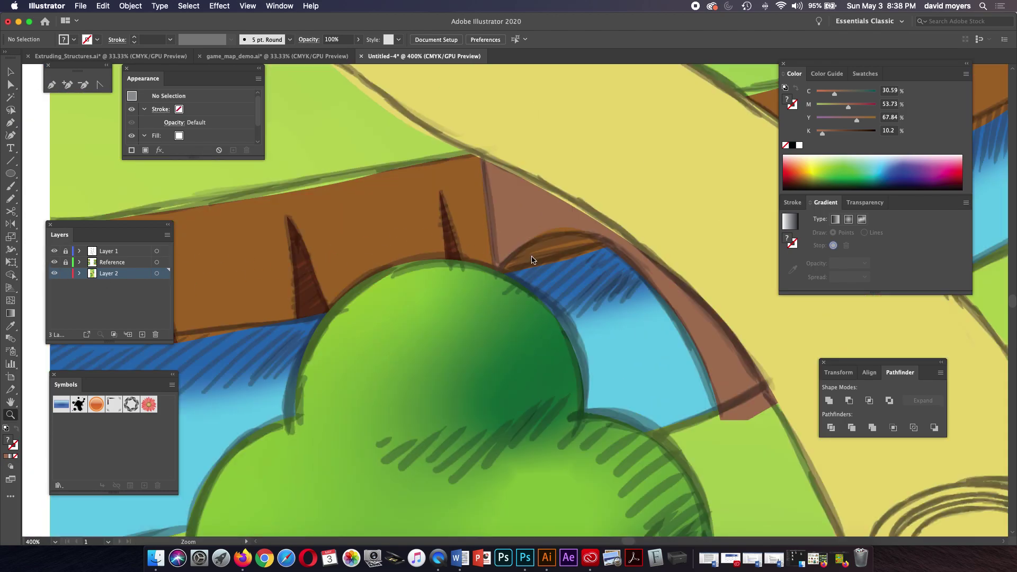
pyautogui.press('p')
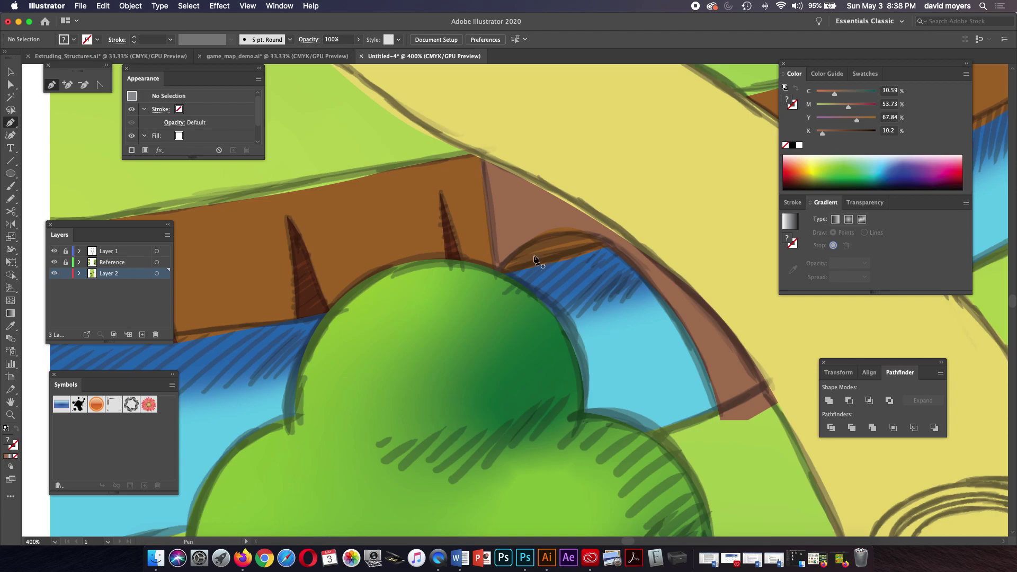
pyautogui.click(498, 277)
pyautogui.click(655, 235)
pyautogui.click(615, 161)
pyautogui.click(513, 220)
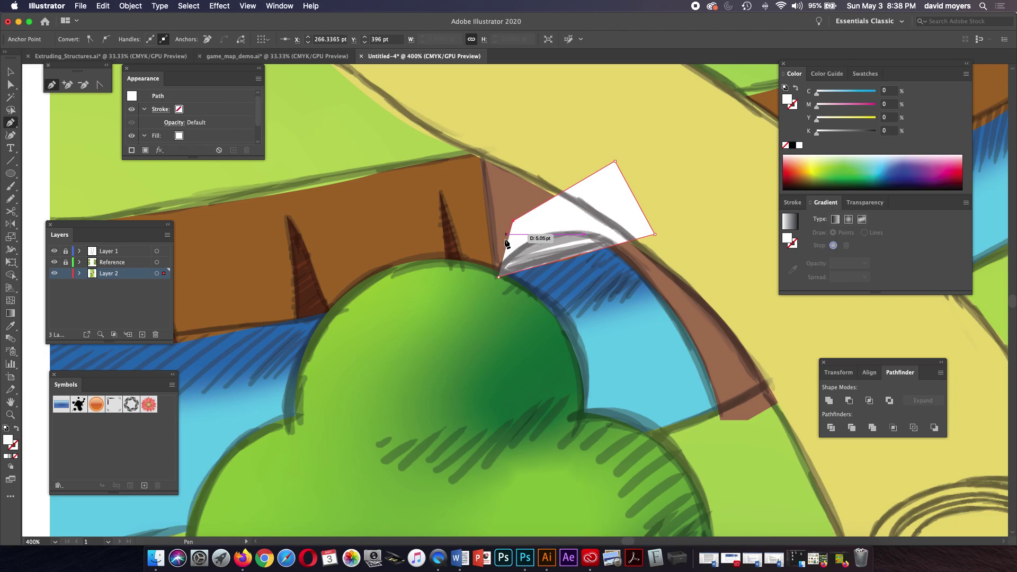
pyautogui.click(501, 247)
pyautogui.click(496, 271)
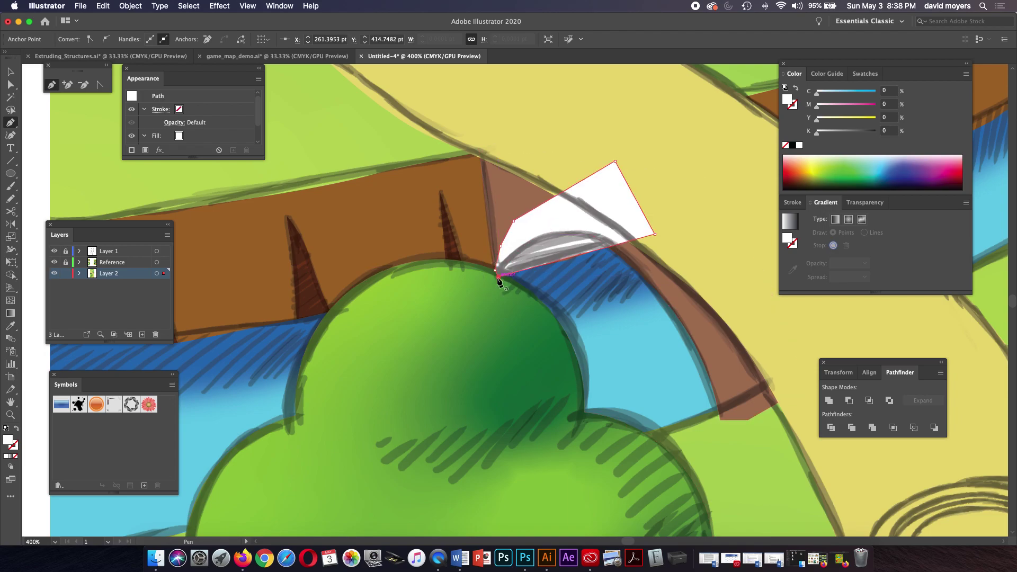
pyautogui.click(495, 278)
# Select the new white shape over the bank under the bridge arch and hide the sketch layer
pyautogui.press('a')
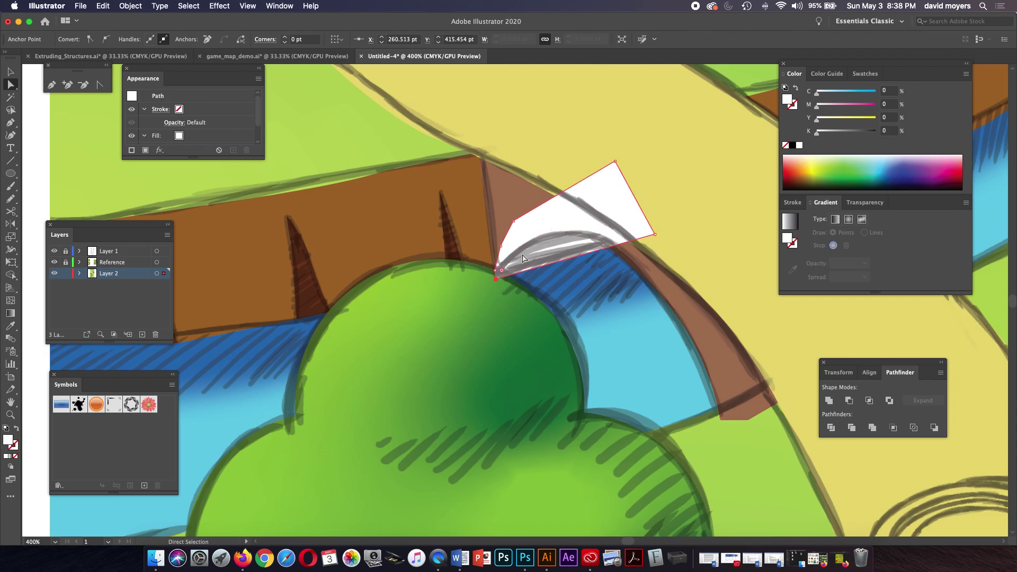
pyautogui.click(535, 234)
pyautogui.press('a')
pyautogui.click(54, 251)
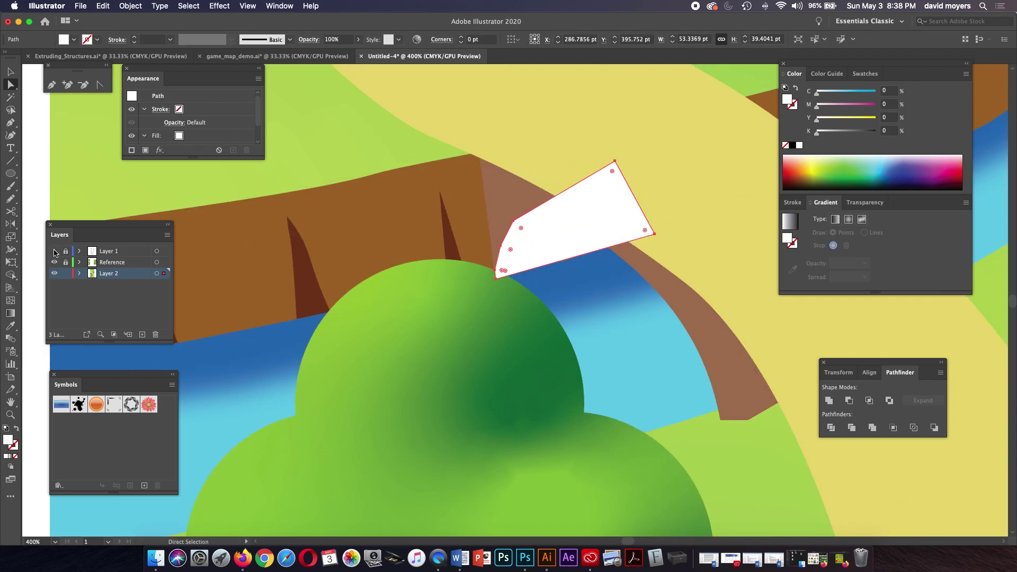
# Fill the white bank shape with the very dark green sampled from the shaded trees in the lower reference map
pyautogui.press('v')
pyautogui.press('super+minus')
pyautogui.press('super+minus')
pyautogui.press('i')
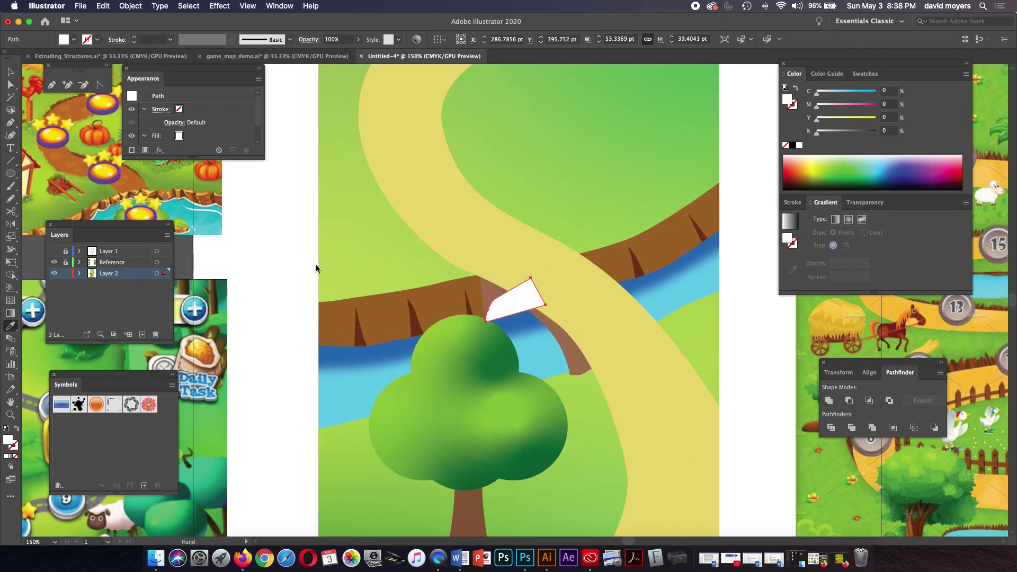
pyautogui.moveTo(316, 268); pyautogui.dragTo(500, 186)
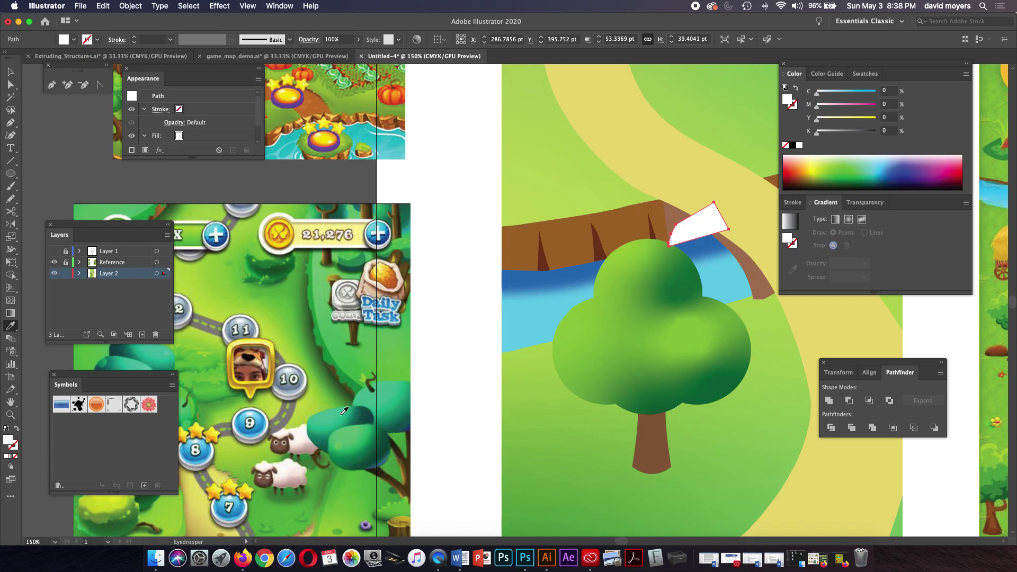
pyautogui.click(363, 417)
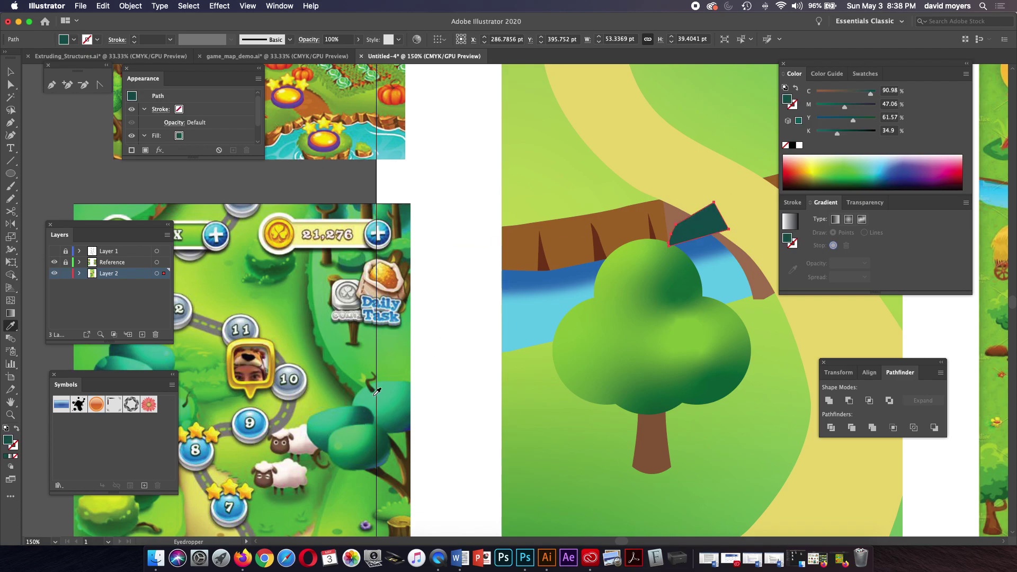
pyautogui.scroll(-10, 377, 391)
pyautogui.hscroll(-4, 377, 391)
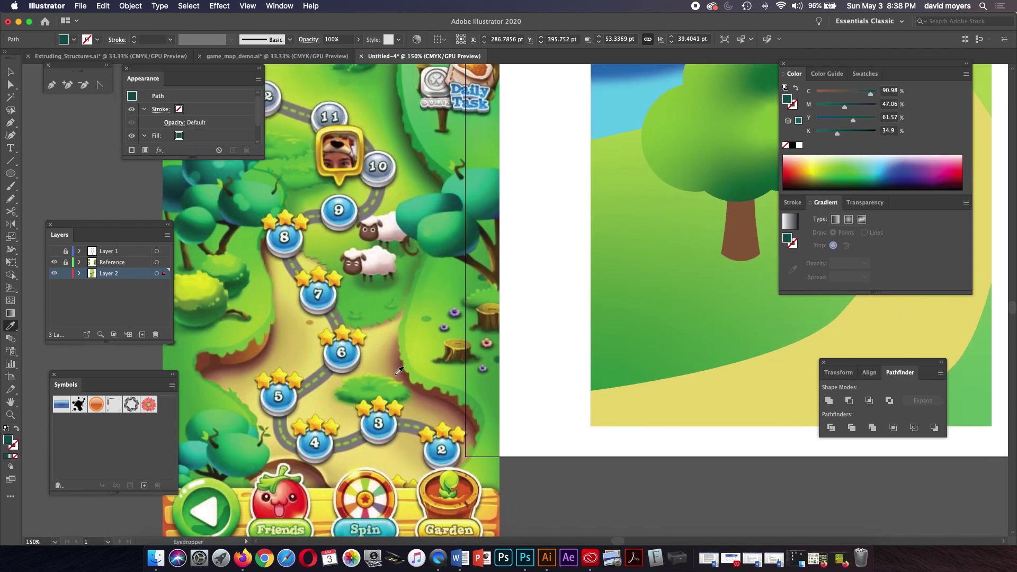
pyautogui.click(216, 357)
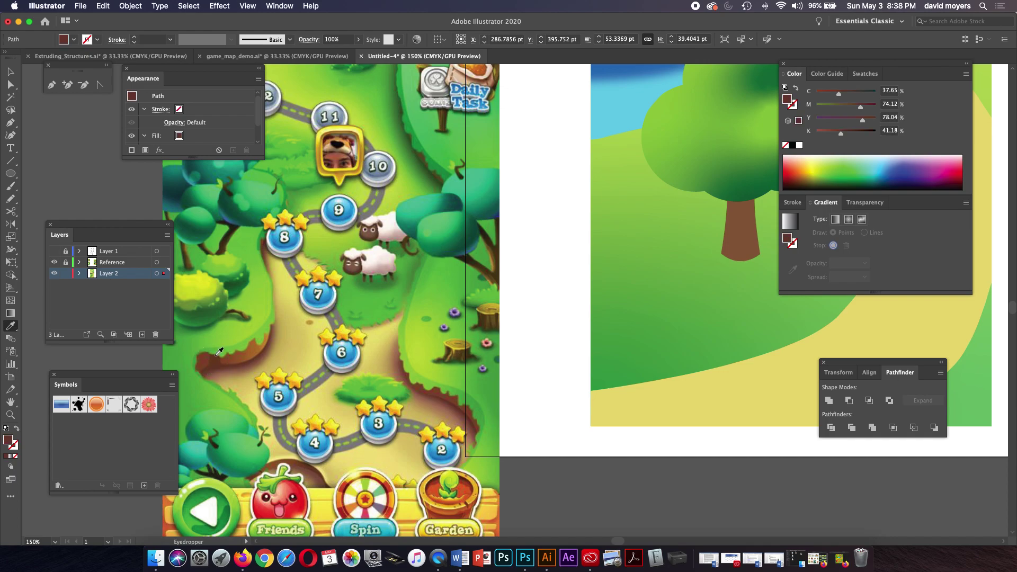
pyautogui.click(227, 225)
# Cut the dark green bank shape, paste it behind the brown bridge side shape, and deselect everything
pyautogui.moveTo(579, 219); pyautogui.dragTo(407, 373)
pyautogui.moveTo(571, 309); pyautogui.dragTo(556, 309)
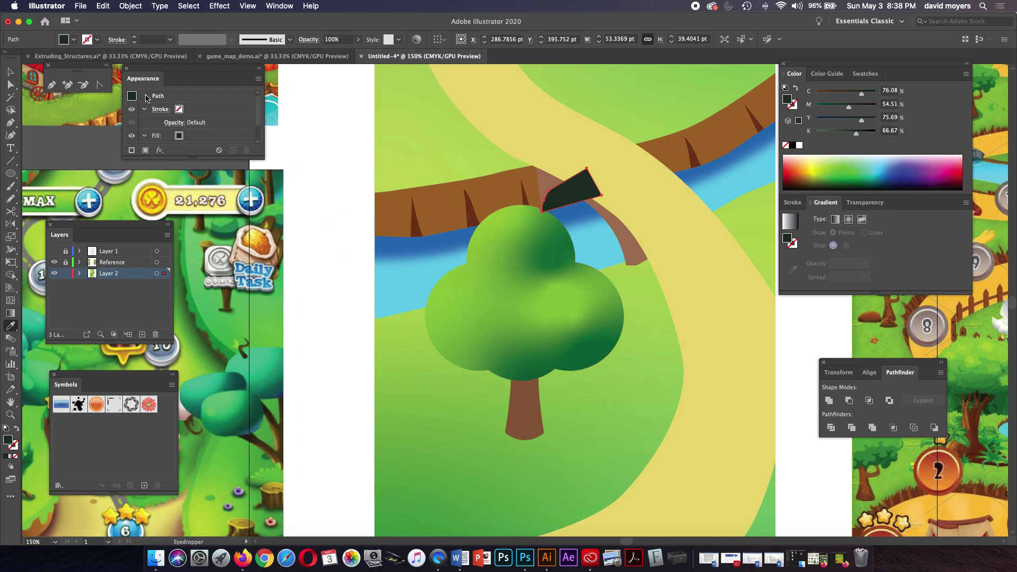
pyautogui.click(10, 72)
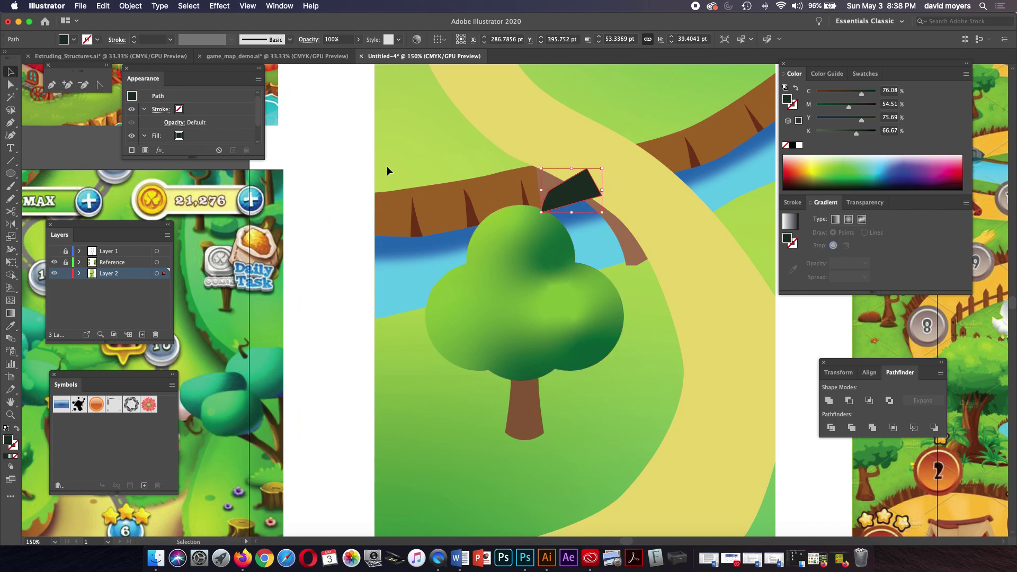
pyautogui.click(567, 195)
pyautogui.press('Delete')
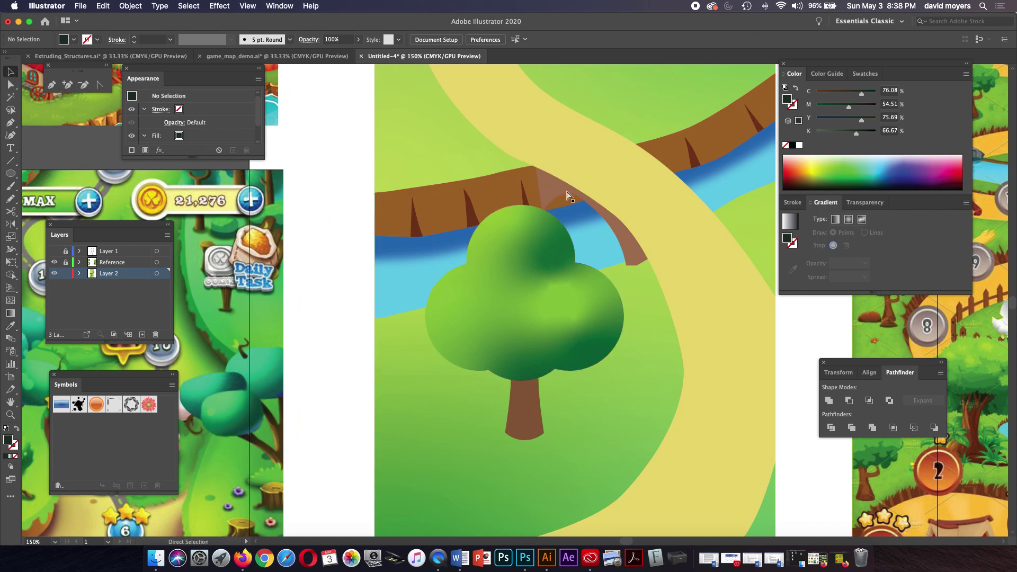
pyautogui.click(556, 190)
pyautogui.press('a')
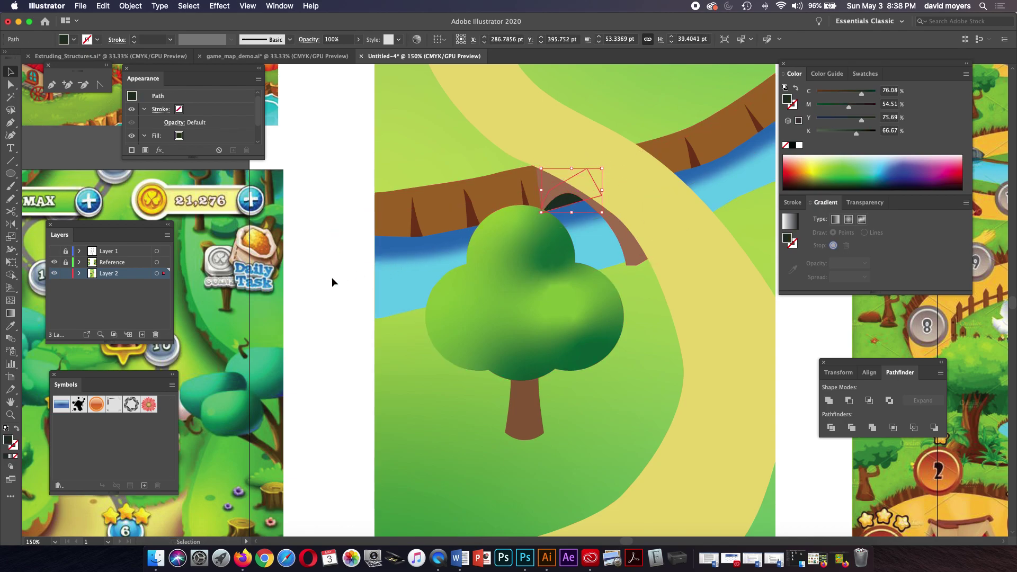
pyautogui.click(331, 277)
# Show the sketch layer again and get the Ellipse tool ready near the tree's sketched ground shadow
pyautogui.press('super+minus')
pyautogui.press('super+minus')
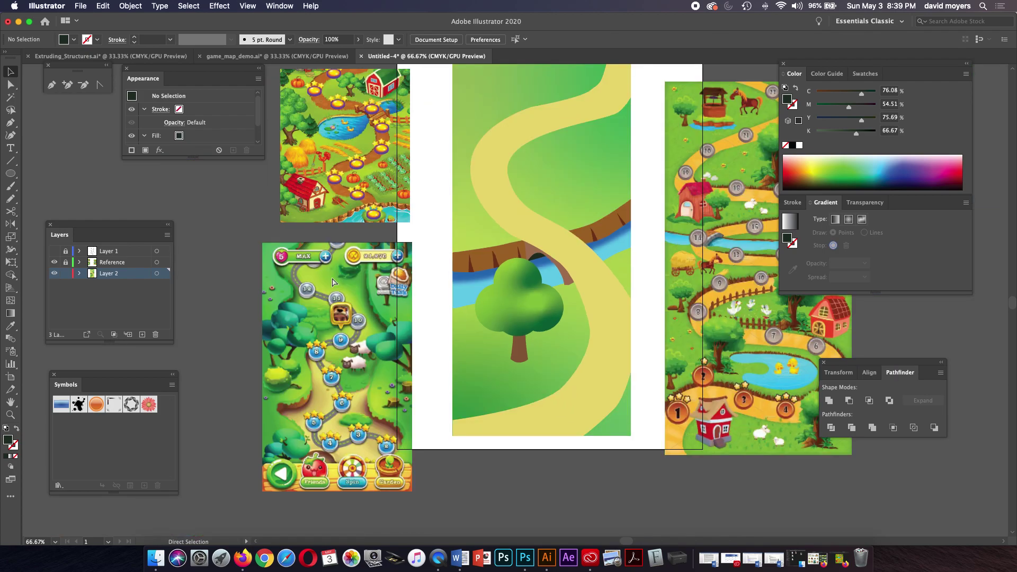
pyautogui.press('space')
pyautogui.moveTo(499, 304); pyautogui.dragTo(454, 374)
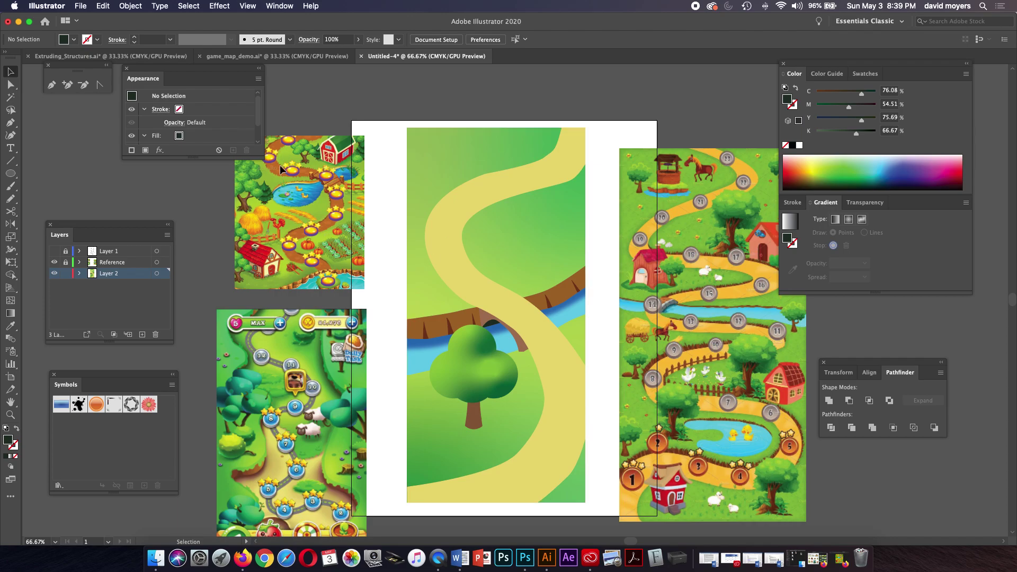
pyautogui.click(55, 253)
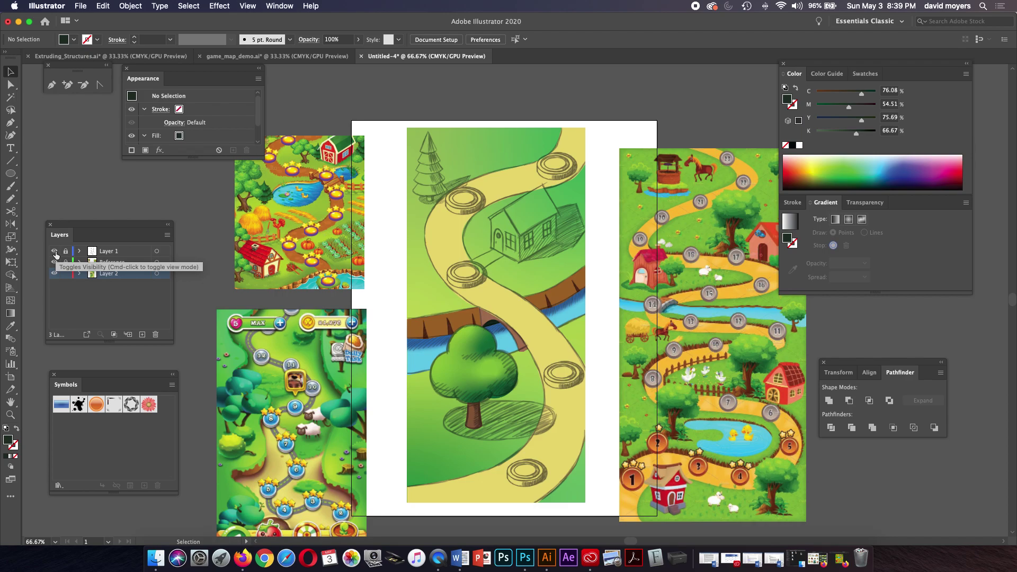
pyautogui.press('z')
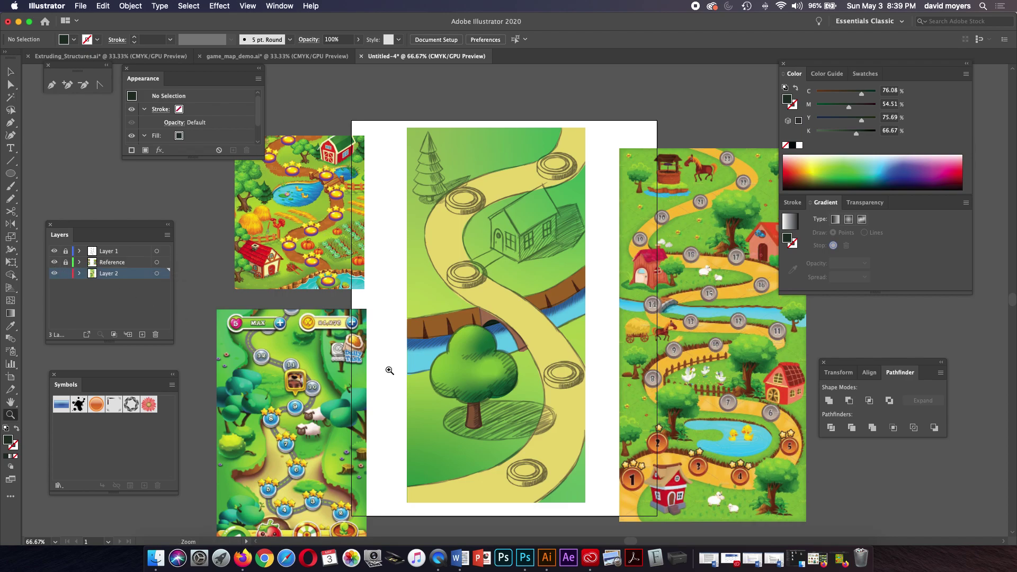
pyautogui.click(534, 392)
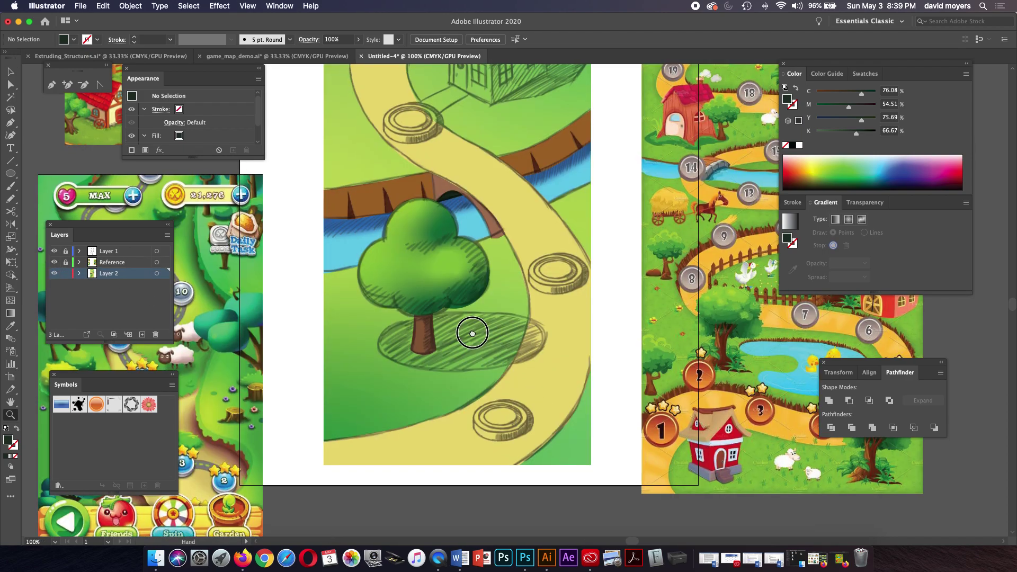
pyautogui.moveTo(472, 335); pyautogui.dragTo(495, 307)
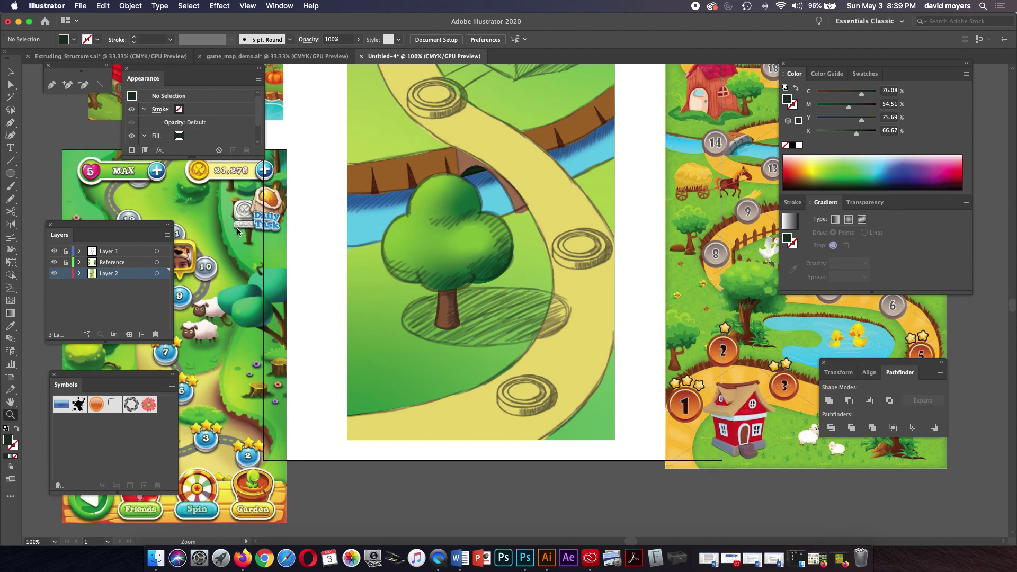
pyautogui.click(10, 173)
# Examine how objects and their ground shadows are drawn across the sketch and the surrounding reference maps
pyautogui.moveTo(292, 272); pyautogui.dragTo(510, 247)
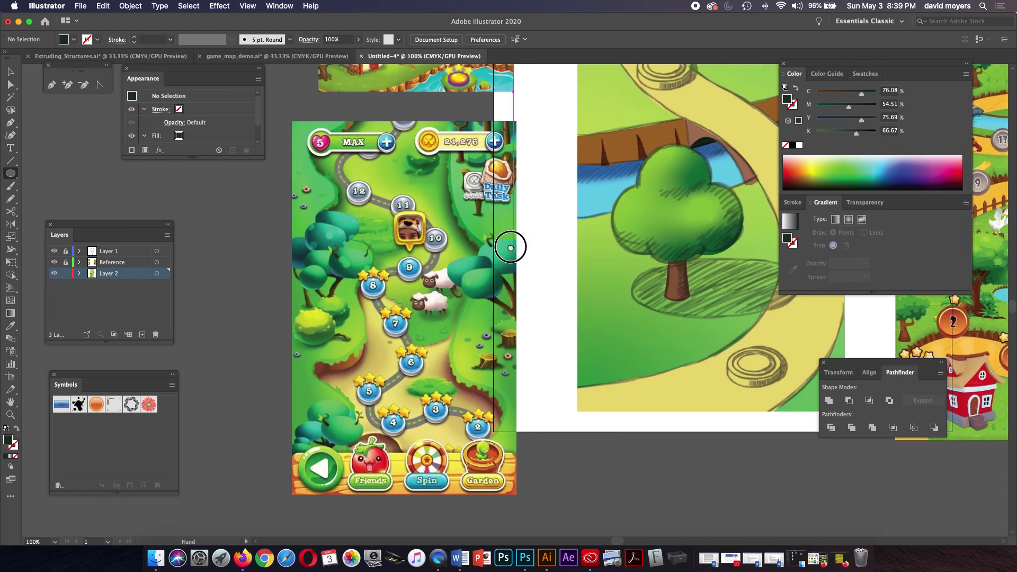
pyautogui.scroll(8, 510, 247)
pyautogui.hscroll(6, 510, 247)
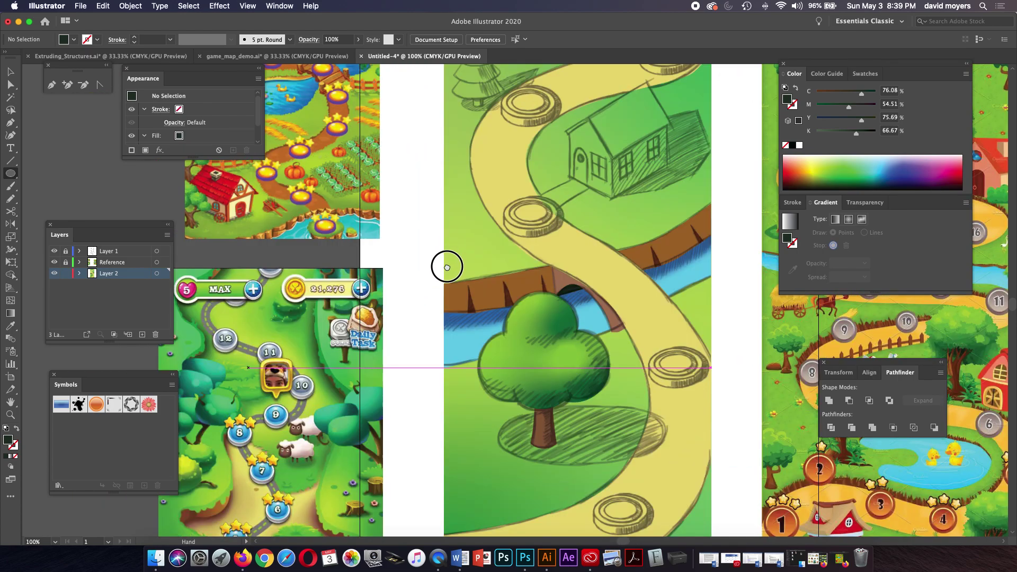
pyautogui.scroll(2, 482, 234)
pyautogui.hscroll(-3, 482, 234)
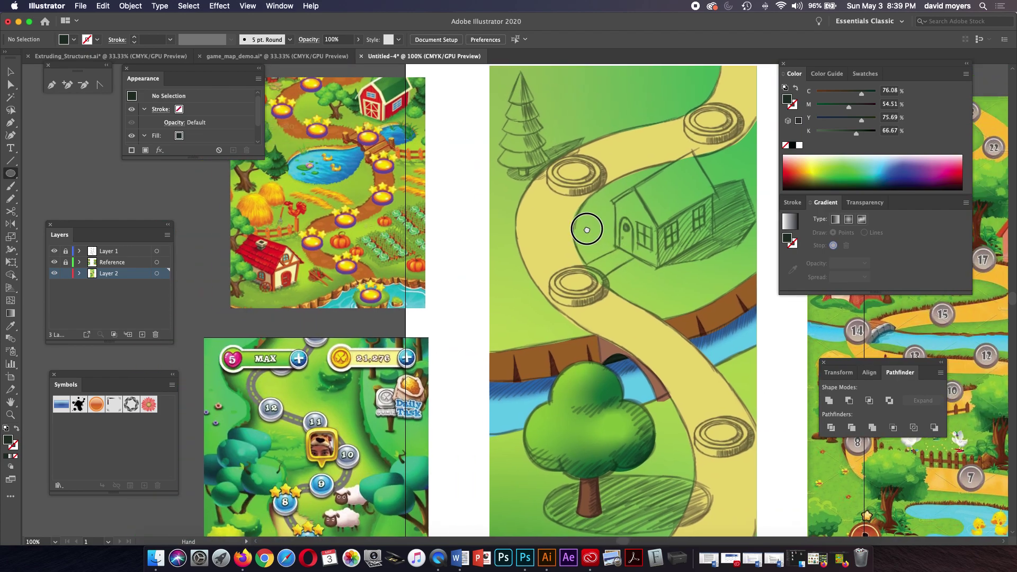
pyautogui.scroll(2, 586, 230)
pyautogui.hscroll(6, 586, 230)
pyautogui.scroll(-5, 476, 300)
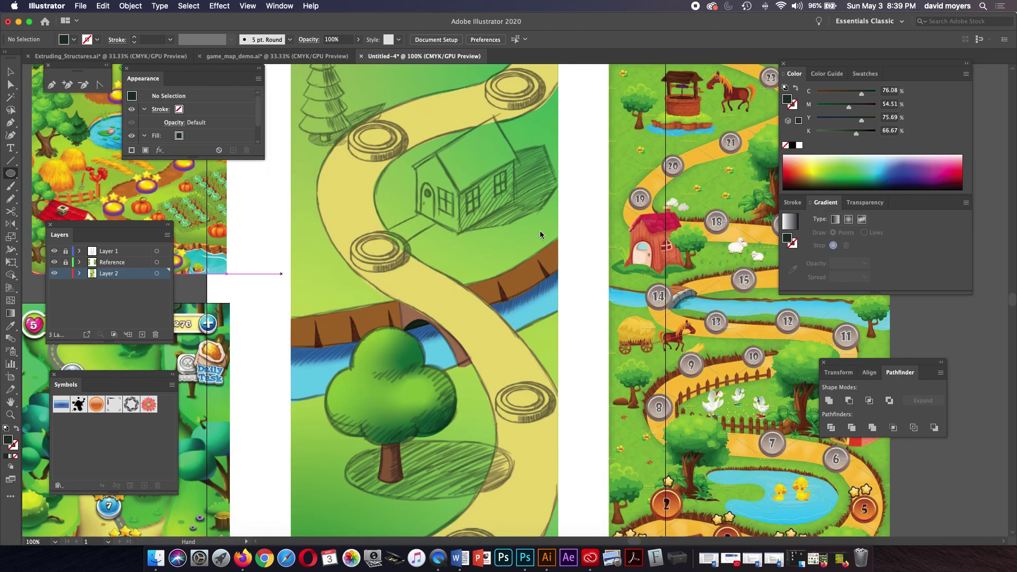
pyautogui.hscroll(2, 522, 164)
pyautogui.scroll(-2, 523, 164)
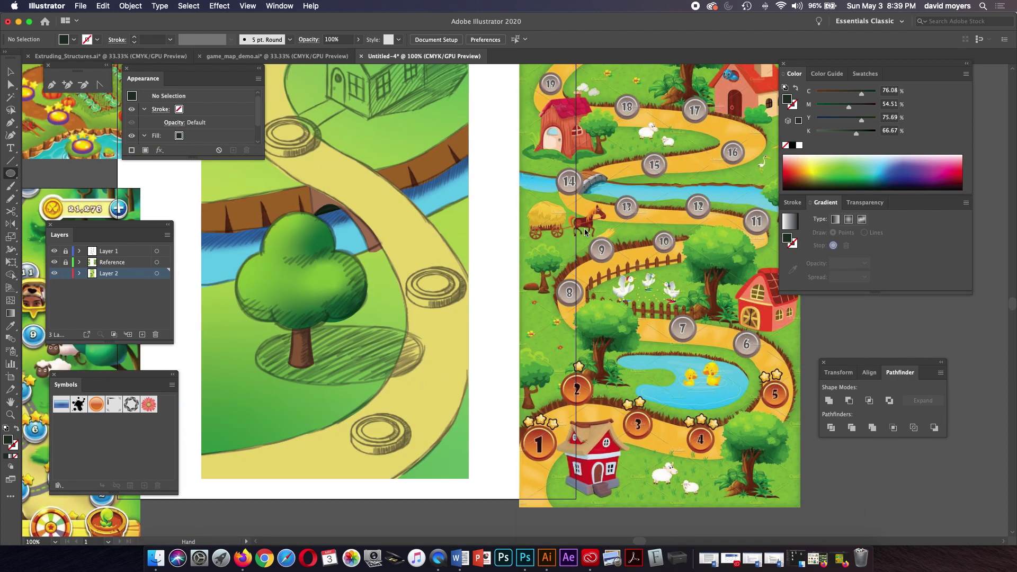
pyautogui.hscroll(1, 552, 211)
pyautogui.scroll(-1, 552, 211)
pyautogui.scroll(-1, 551, 211)
pyautogui.hscroll(-4, 583, 216)
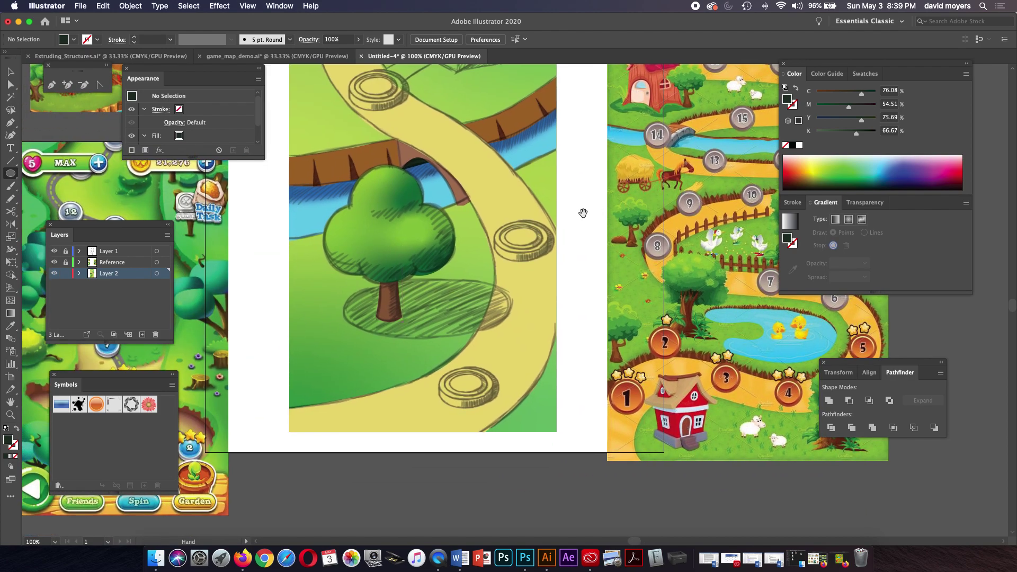
pyautogui.hscroll(-2, 507, 263)
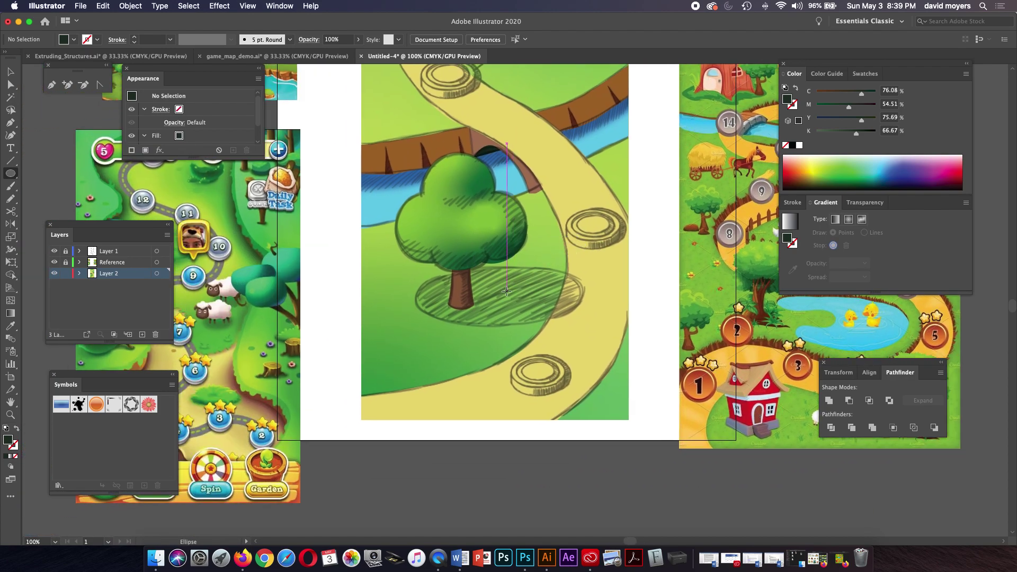
# Draw an ellipse about 219 by 75 pt over the tree's sketched shadow and fill it with dark teal green sampled from the lower reference map
pyautogui.moveTo(505, 294); pyautogui.dragTo(589, 322)
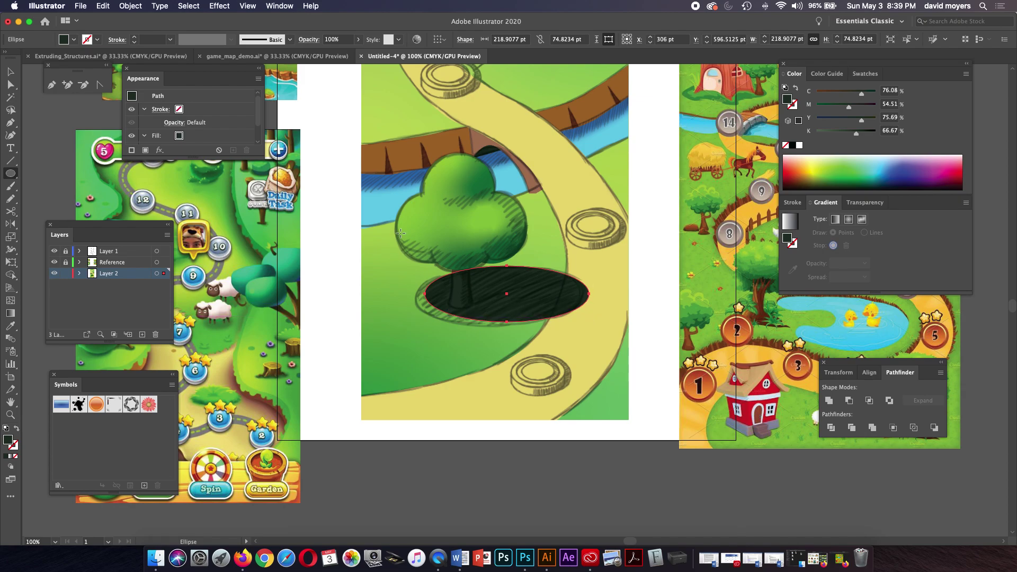
pyautogui.press('i')
pyautogui.press('space')
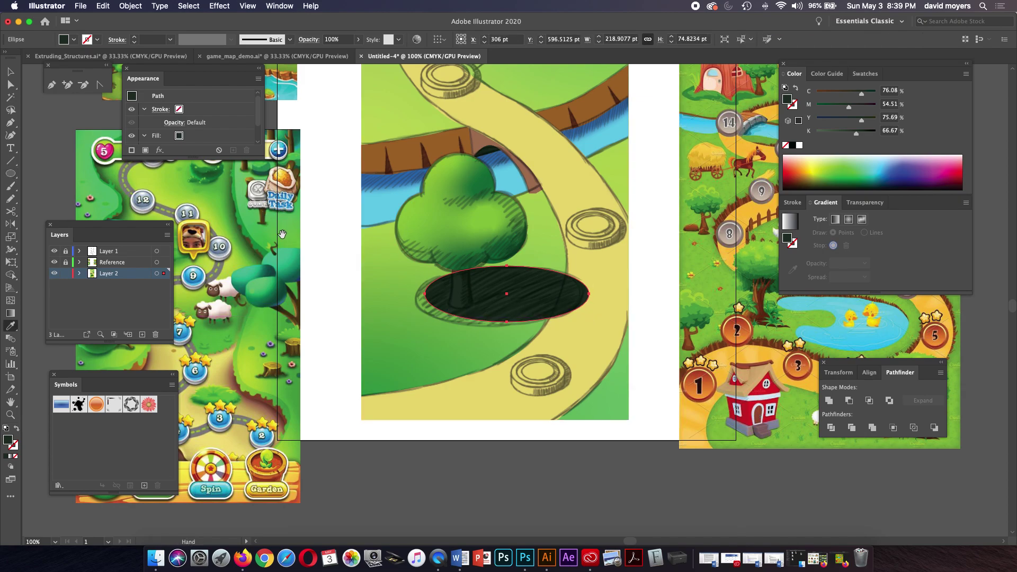
pyautogui.moveTo(282, 234); pyautogui.dragTo(335, 224)
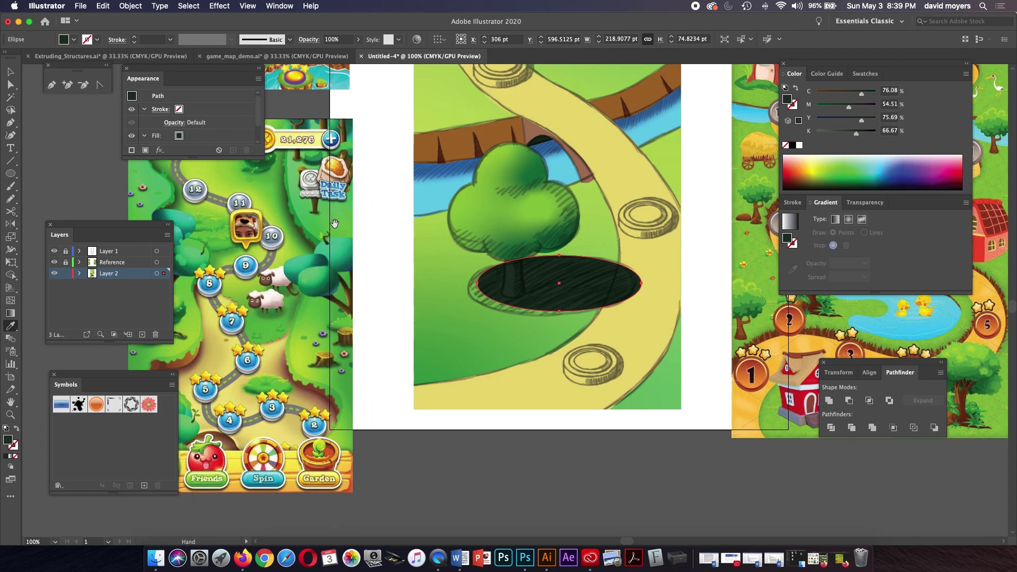
pyautogui.click(351, 128)
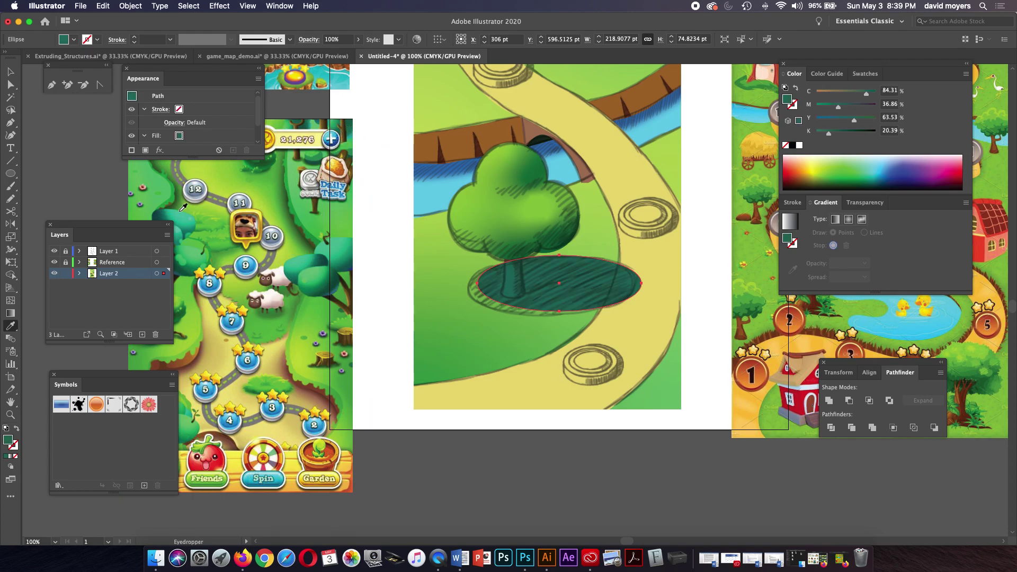
# Hide the sketch layer, move the shadow ellipse behind the tree but in front of the yellow path, and leave it selected
pyautogui.click(54, 251)
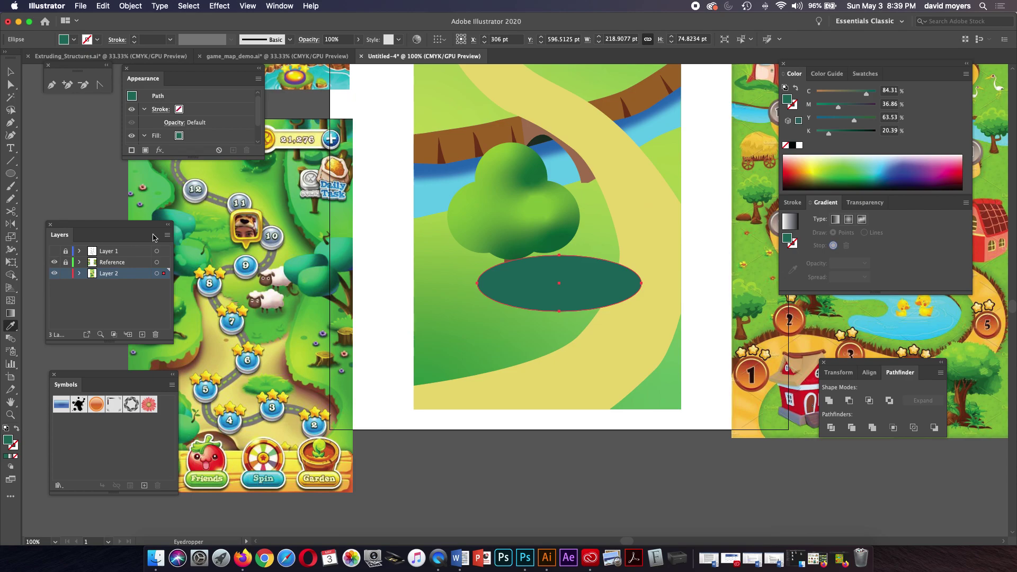
pyautogui.click(10, 71)
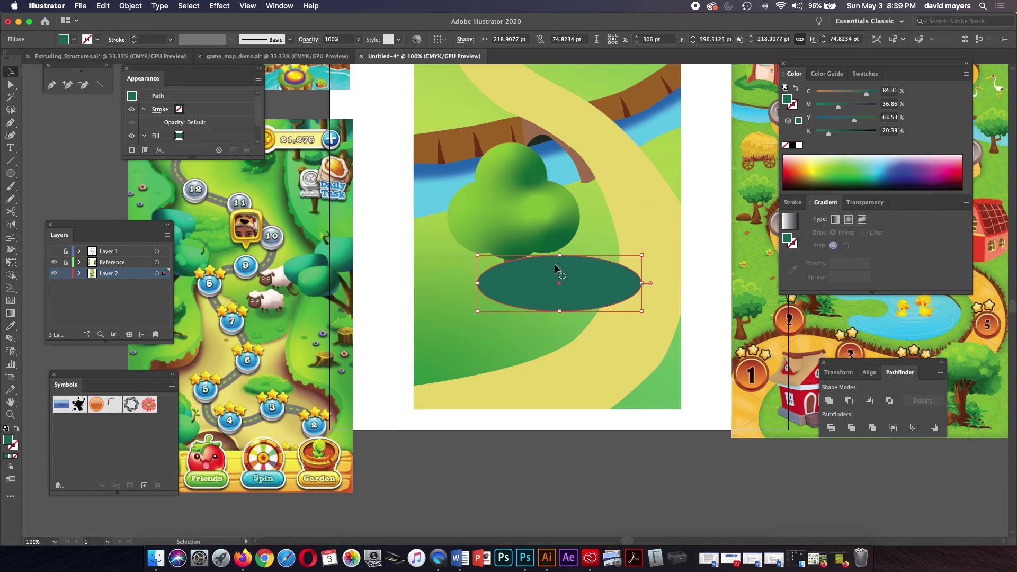
pyautogui.press('Delete')
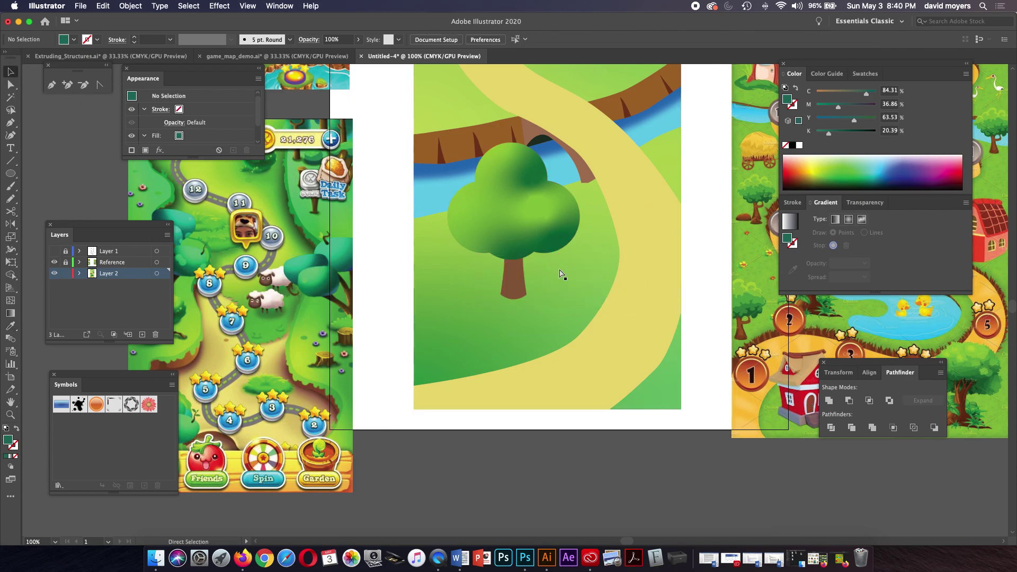
pyautogui.click(643, 302)
pyautogui.press('a')
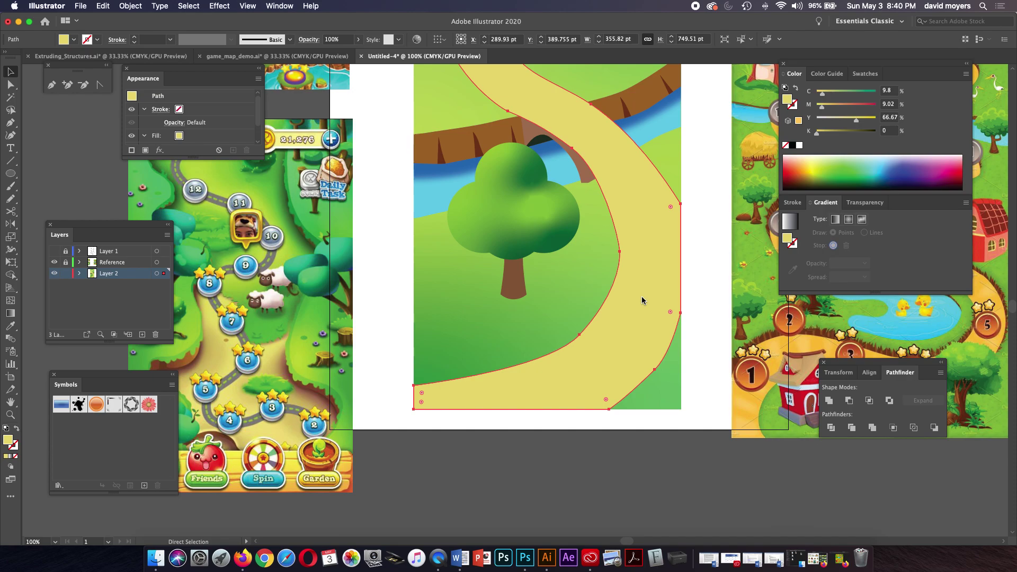
pyautogui.press('super+z')
pyautogui.press('v')
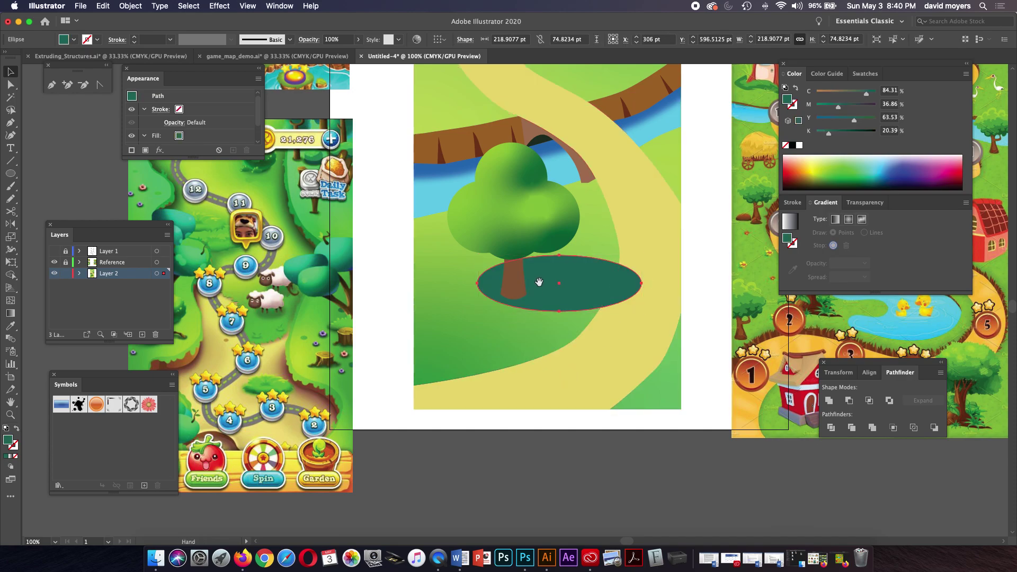
pyautogui.moveTo(538, 282); pyautogui.dragTo(527, 310)
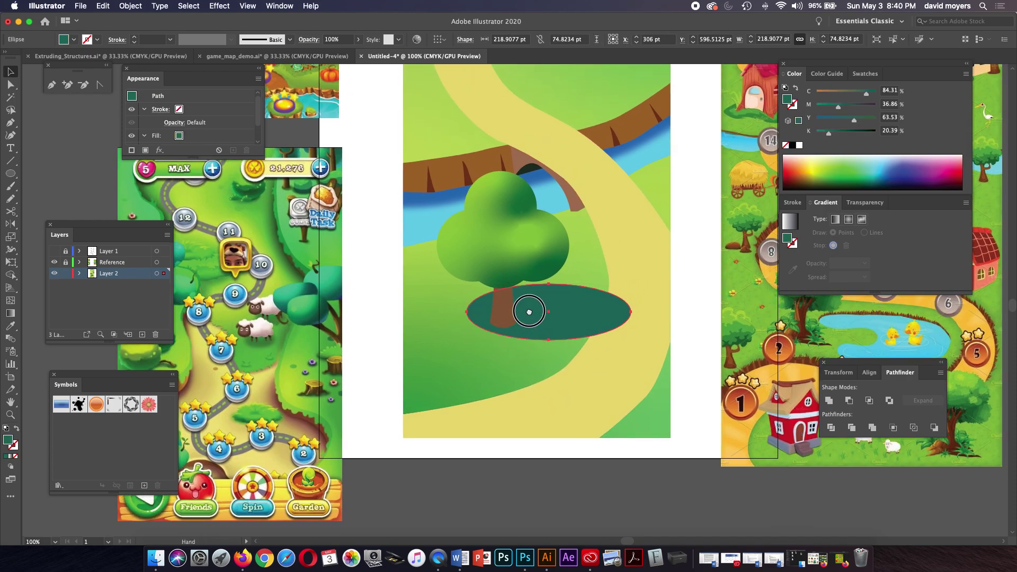
pyautogui.click(567, 475)
pyautogui.click(559, 301)
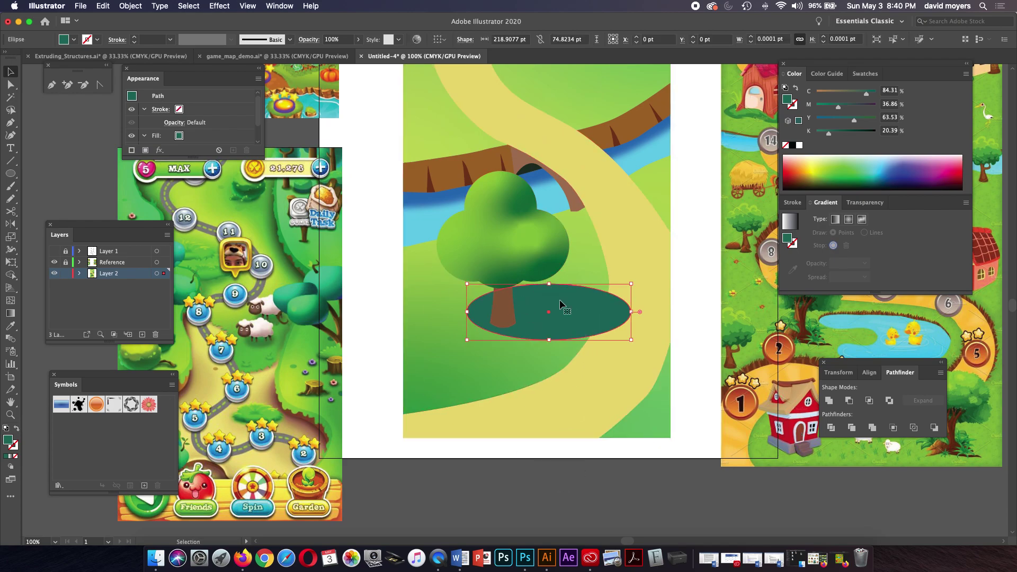
# Apply a Gaussian Blur with a radius of about 37.7 pixels to the tree's shadow ellipse and reveal its full list of appearance attributes
pyautogui.click(224, 7)
pyautogui.moveTo(254, 210)
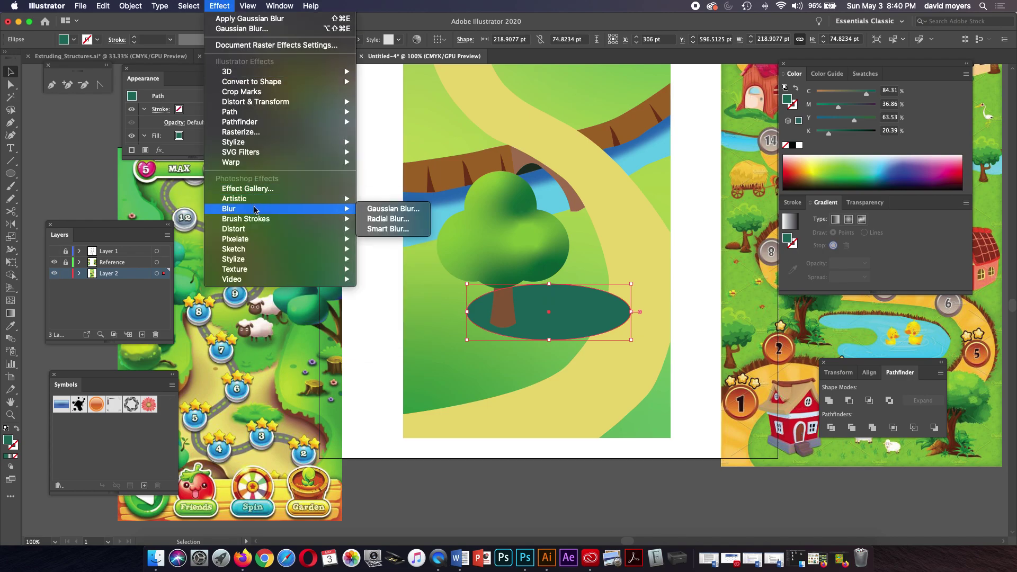
pyautogui.click(365, 211)
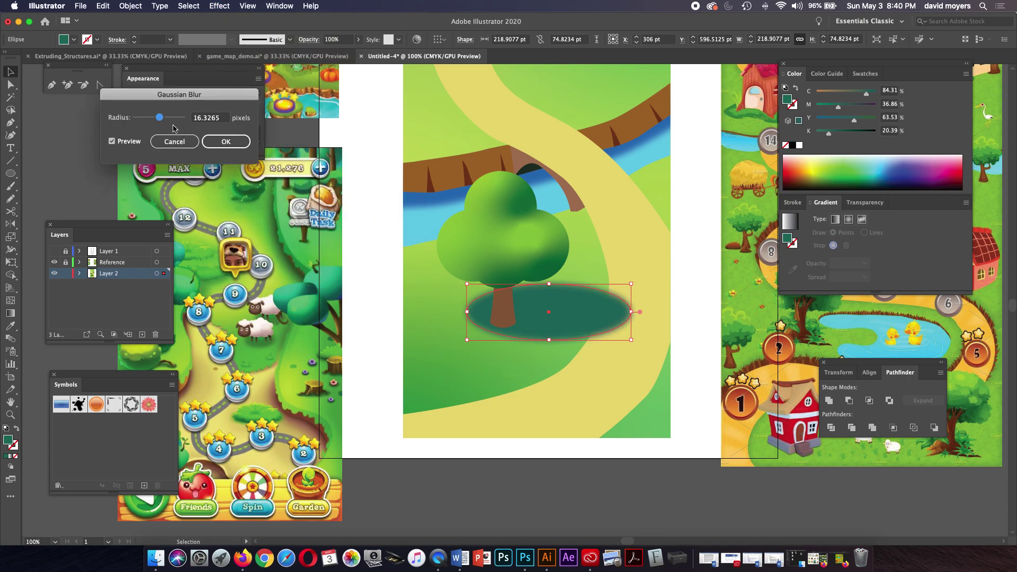
pyautogui.moveTo(159, 117); pyautogui.dragTo(164, 121)
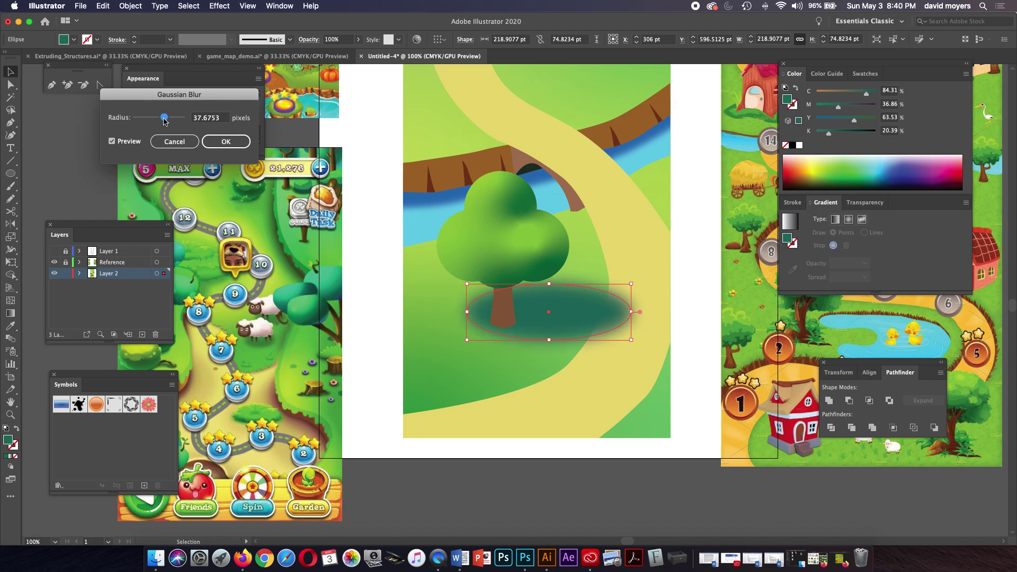
pyautogui.click(228, 142)
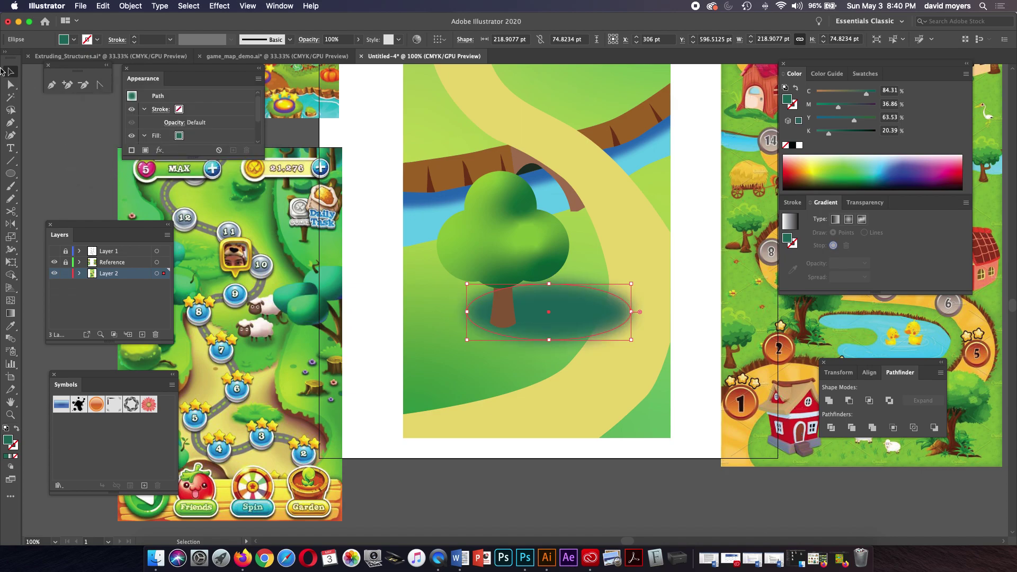
pyautogui.click(82, 148)
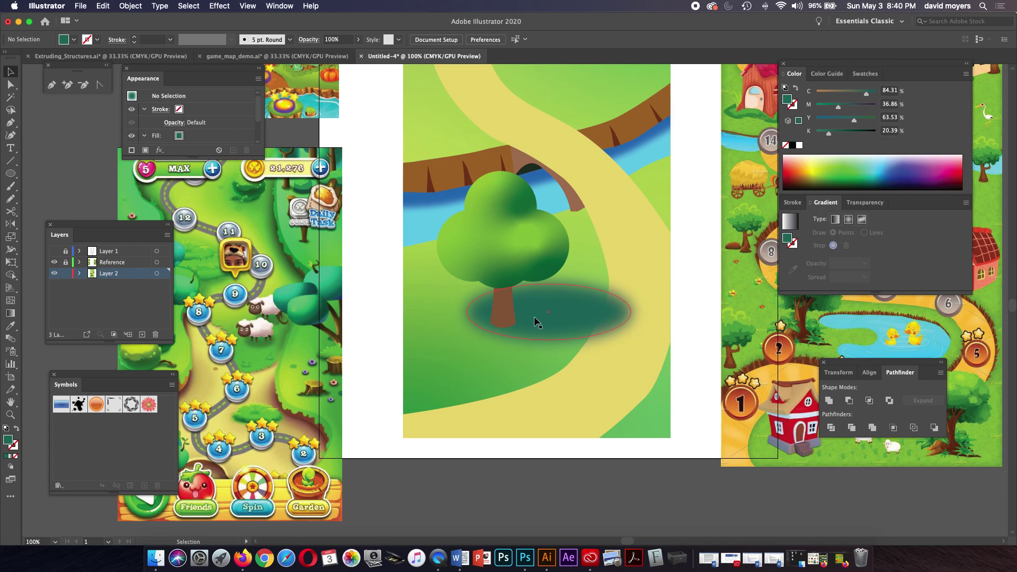
pyautogui.click(565, 311)
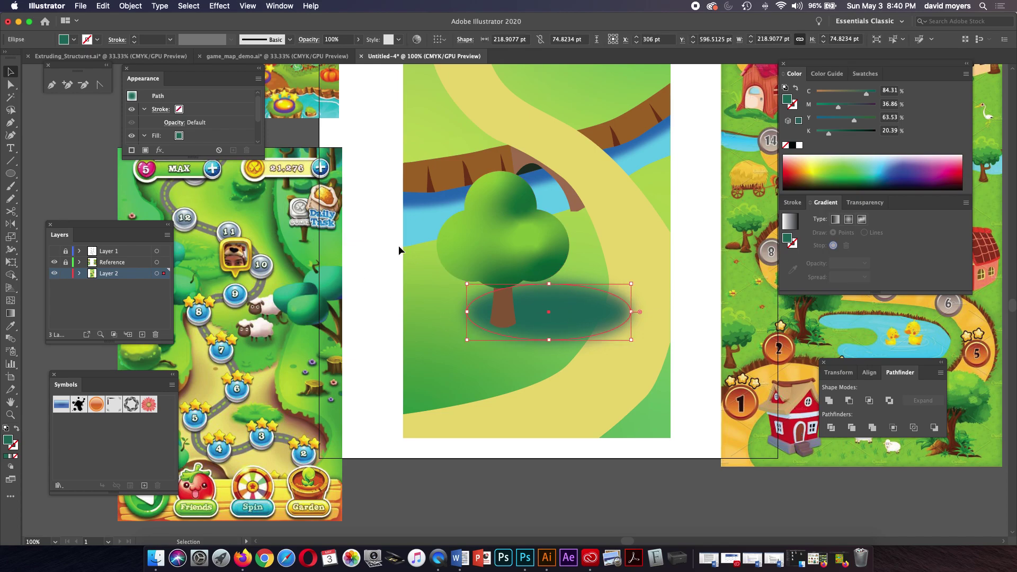
pyautogui.moveTo(262, 151); pyautogui.dragTo(295, 299)
# Apply a second Gaussian Blur instance with a radius of about 4.7 pixels to the shadow ellipse
pyautogui.click(219, 6)
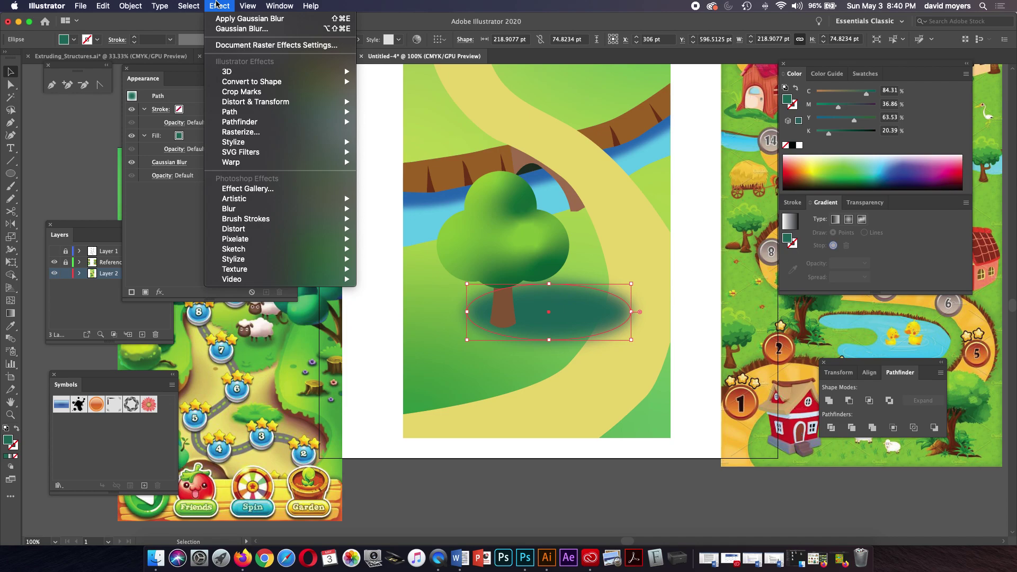
pyautogui.click(233, 28)
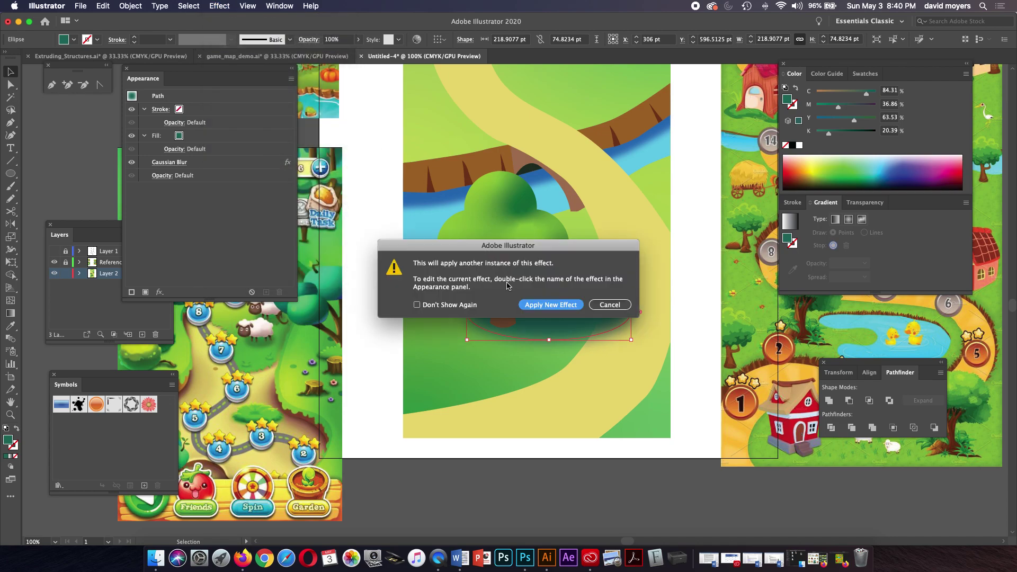
pyautogui.click(551, 305)
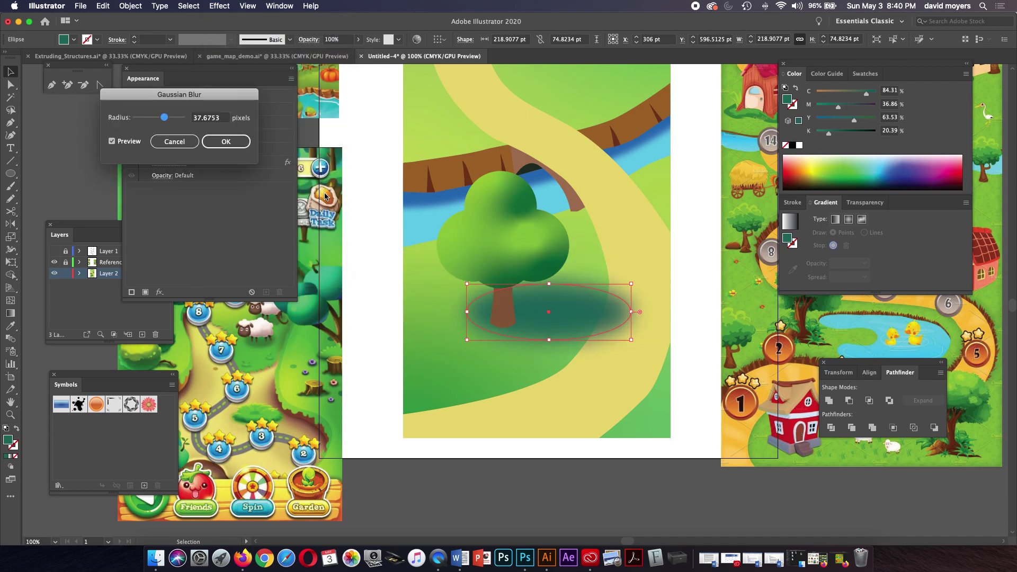
pyautogui.moveTo(164, 118); pyautogui.dragTo(148, 122)
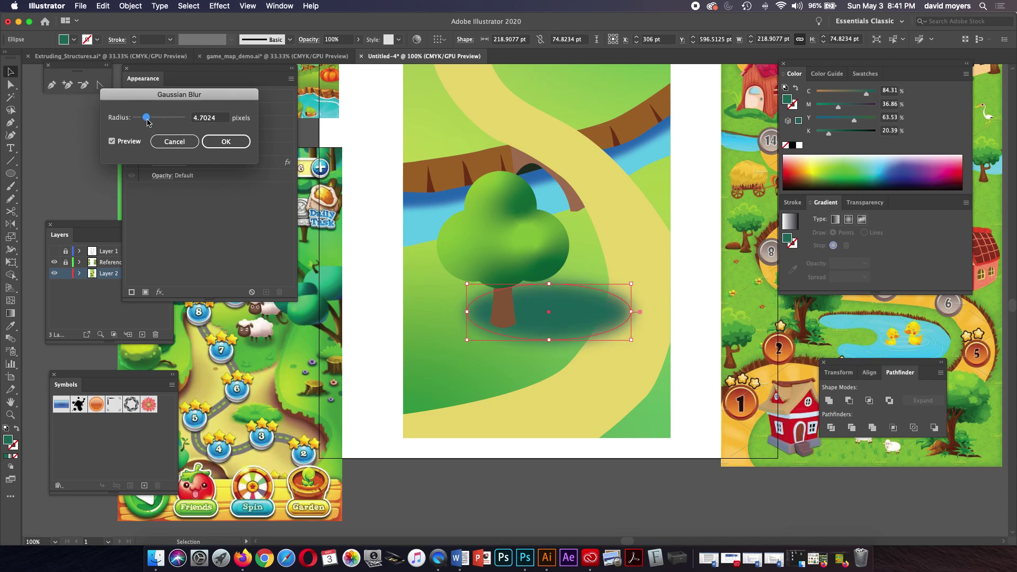
pyautogui.click(226, 141)
pyautogui.click(102, 170)
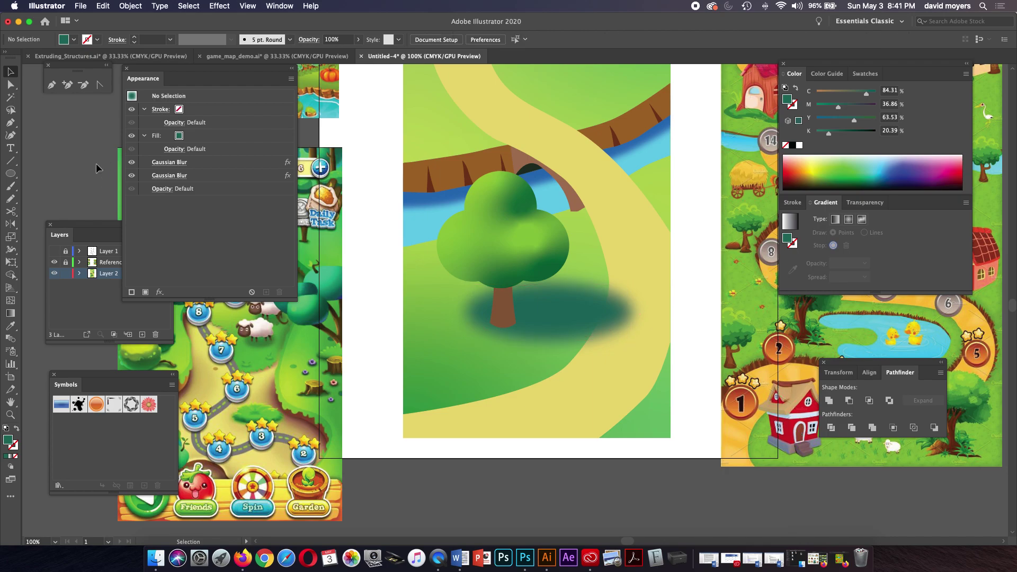
# Delete the second Gaussian Blur effect from the tree's shadow ellipse
pyautogui.moveTo(108, 227); pyautogui.dragTo(99, 241)
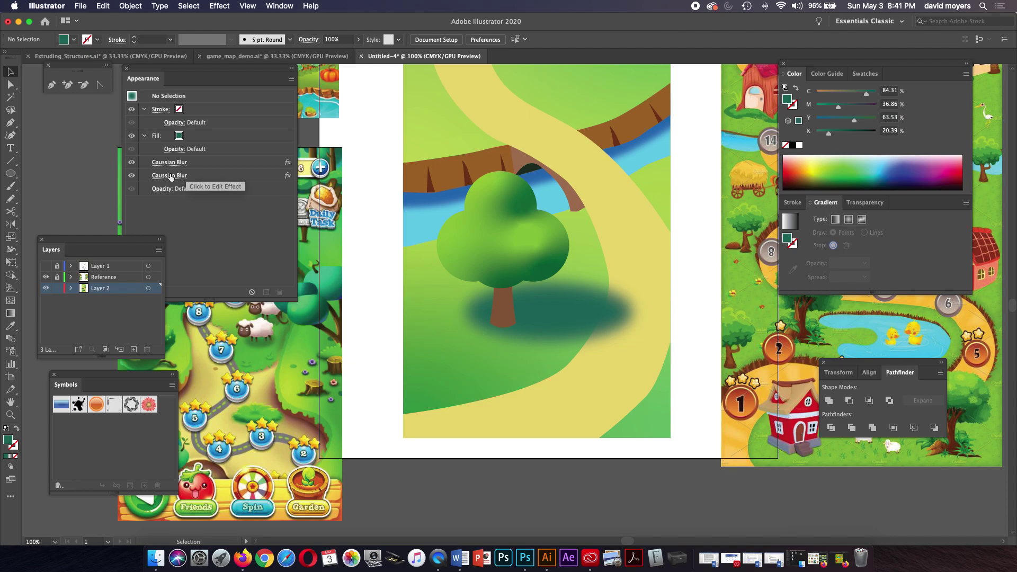
pyautogui.click(541, 297)
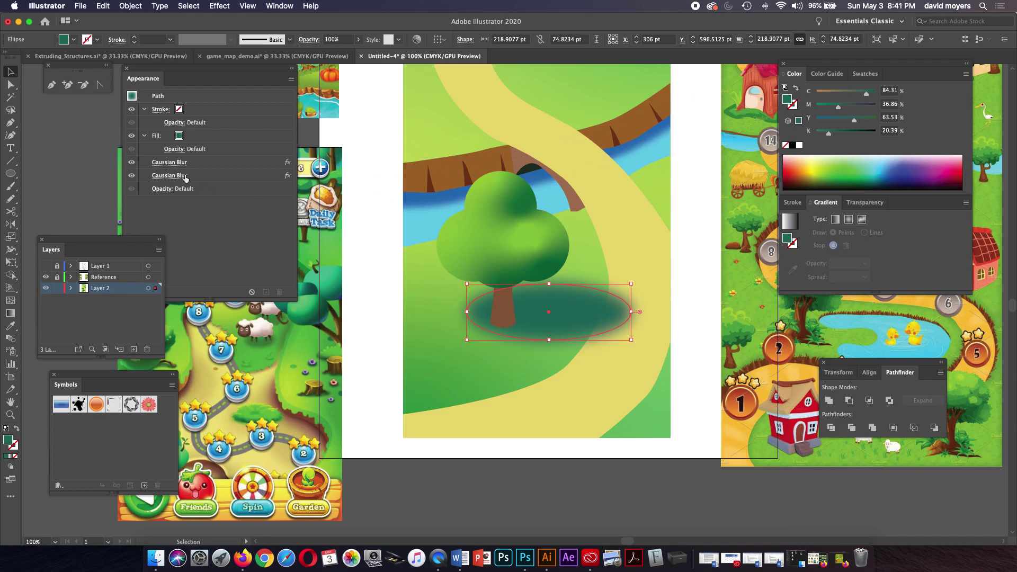
pyautogui.click(217, 176)
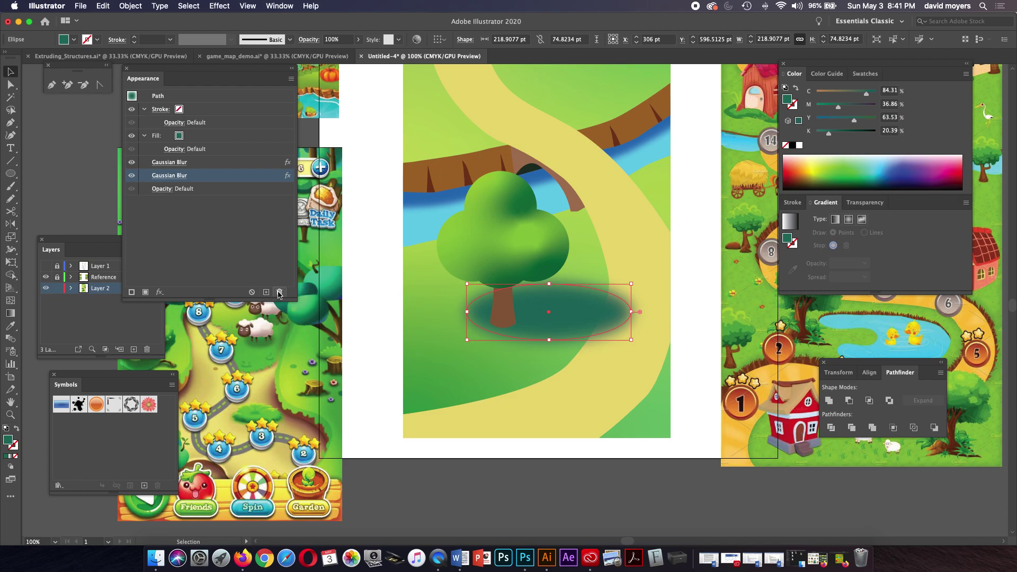
pyautogui.click(279, 292)
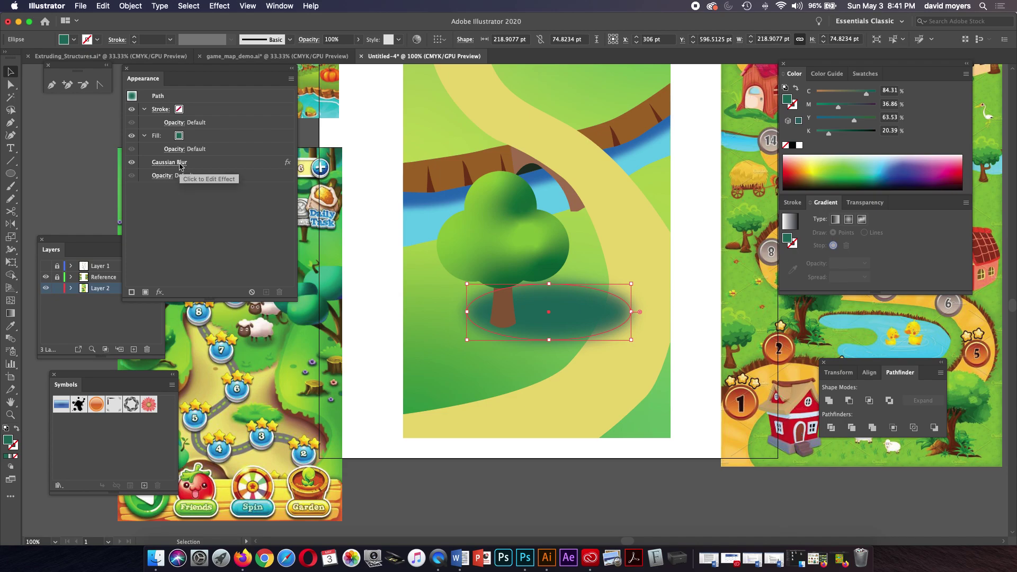
# Edit the shadow ellipse's existing Gaussian Blur effect and set its radius to about 21.1 pixels
pyautogui.click(282, 6)
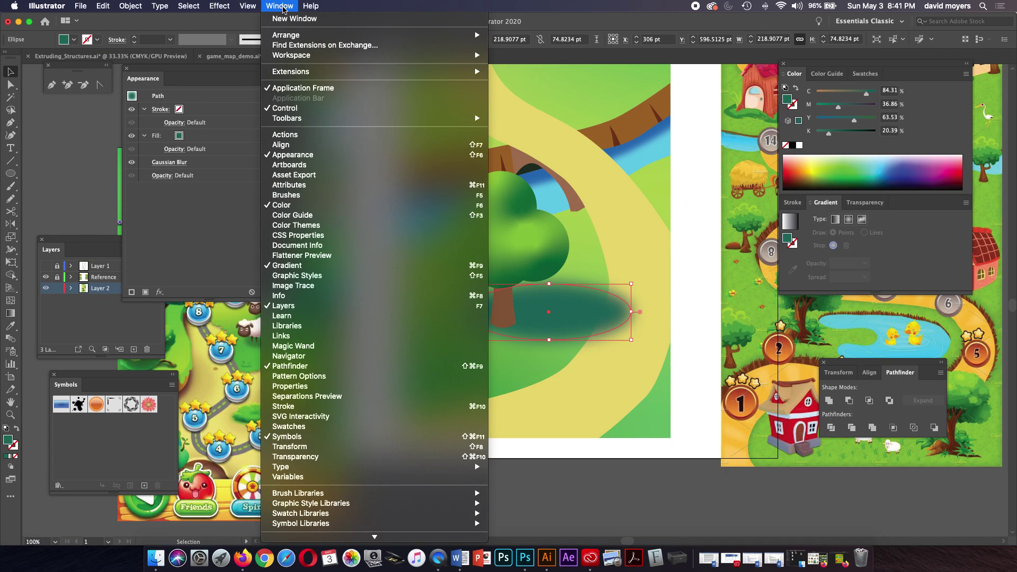
pyautogui.click(191, 240)
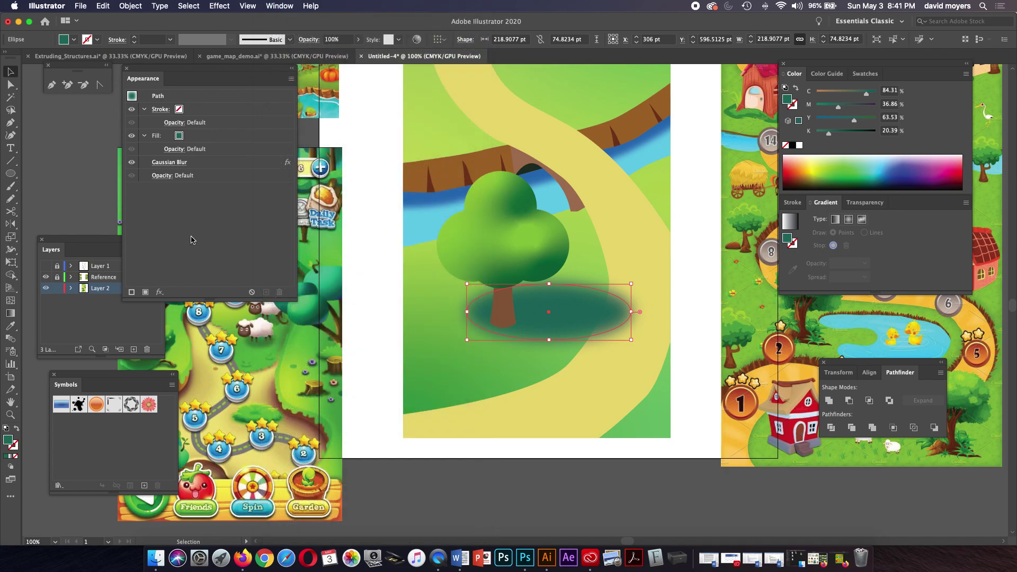
pyautogui.click(169, 163)
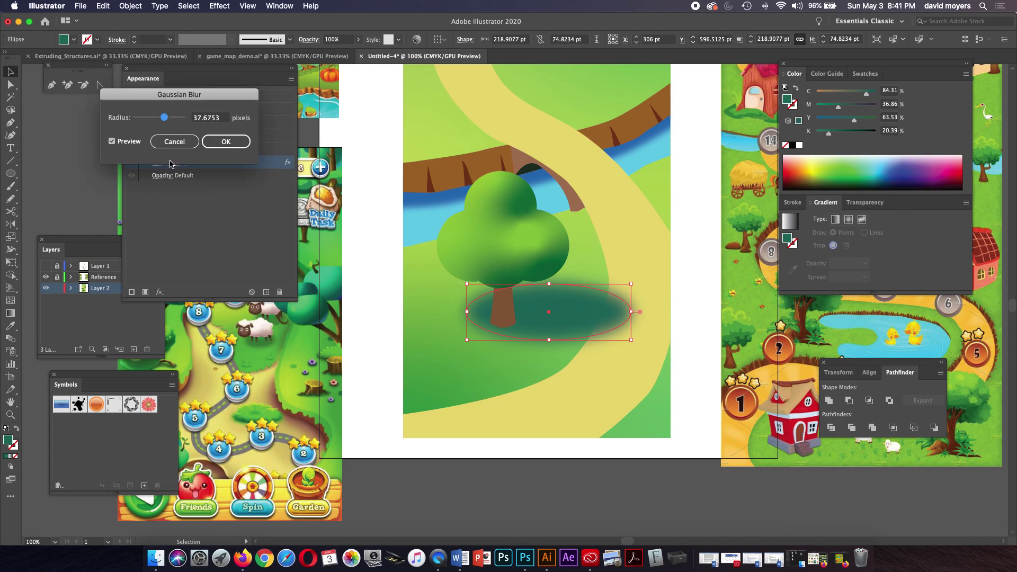
pyautogui.moveTo(164, 119); pyautogui.dragTo(160, 119)
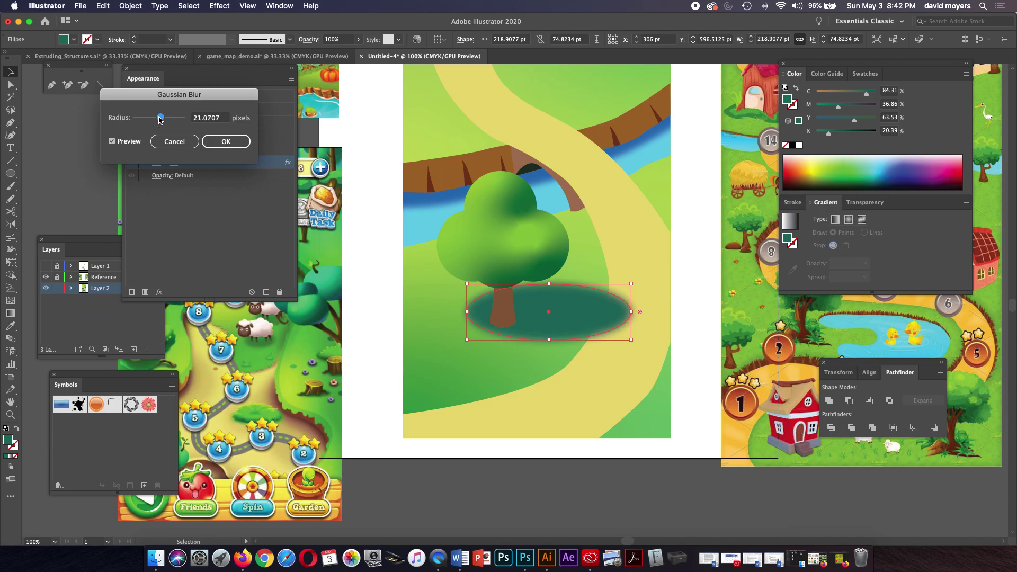
pyautogui.click(216, 142)
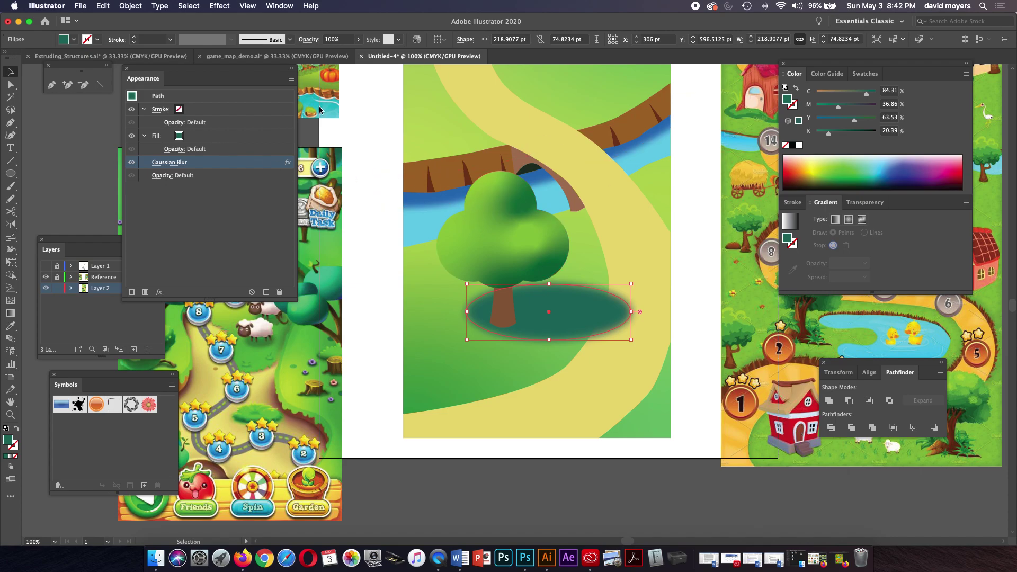
# Set the document raster effects resolution to Screen (72 ppi)
pyautogui.click(248, 6)
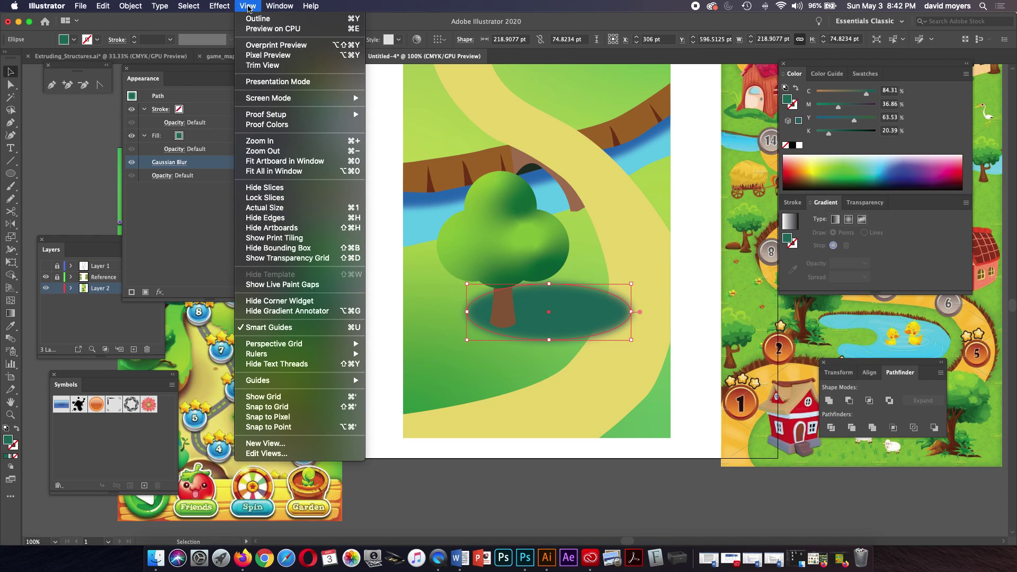
pyautogui.moveTo(225, 7)
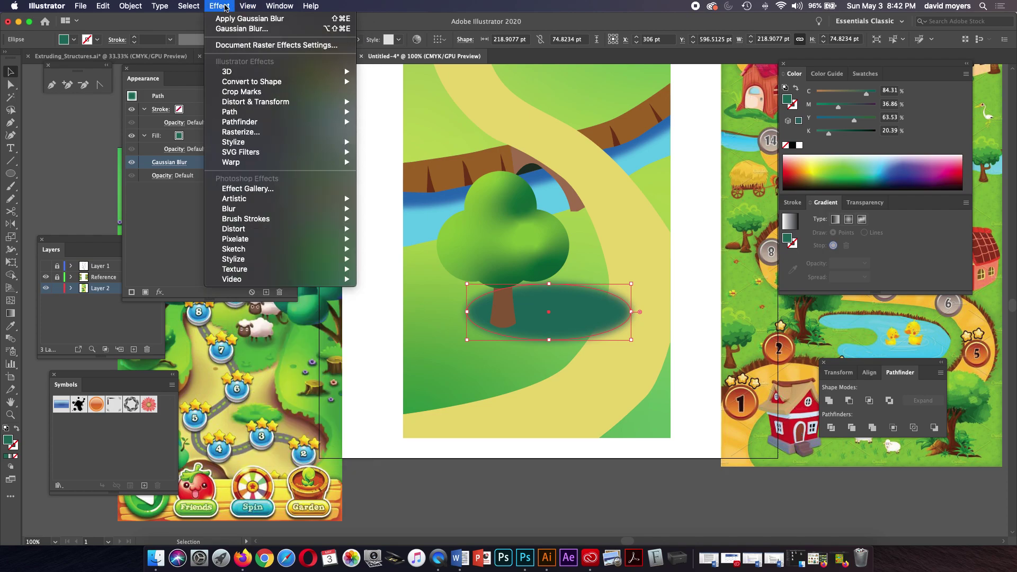
pyautogui.click(243, 48)
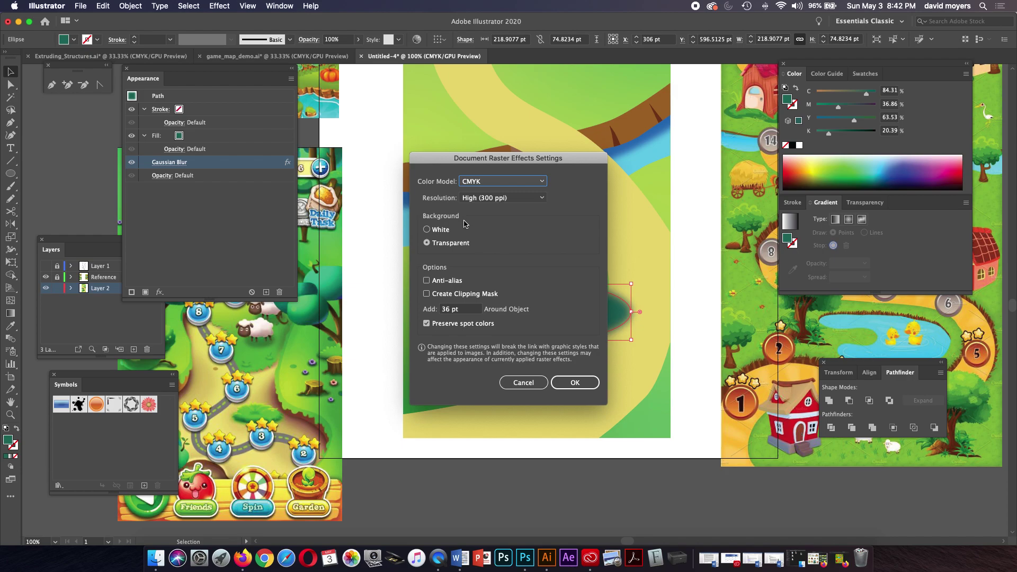
pyautogui.click(495, 199)
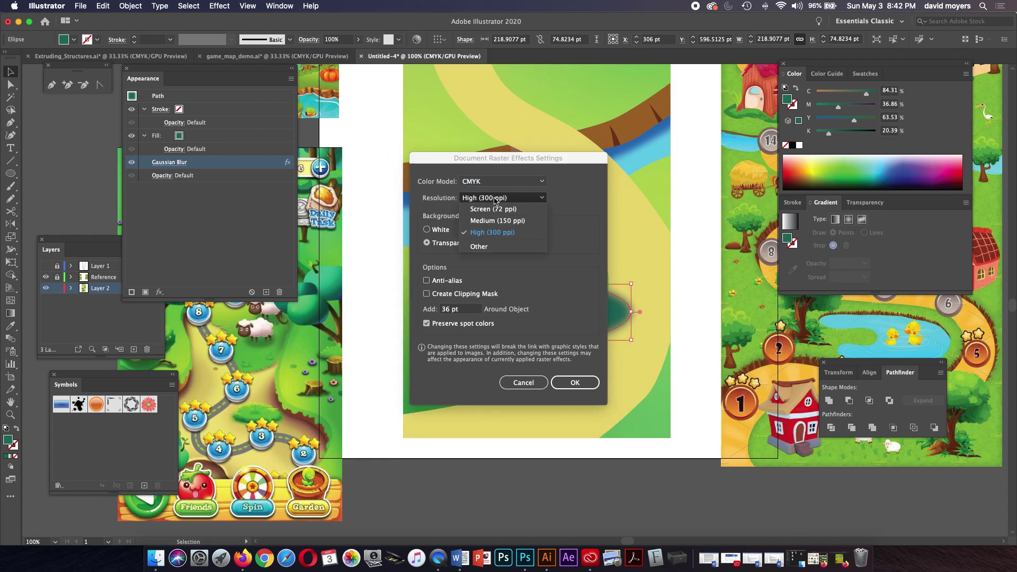
pyautogui.click(496, 208)
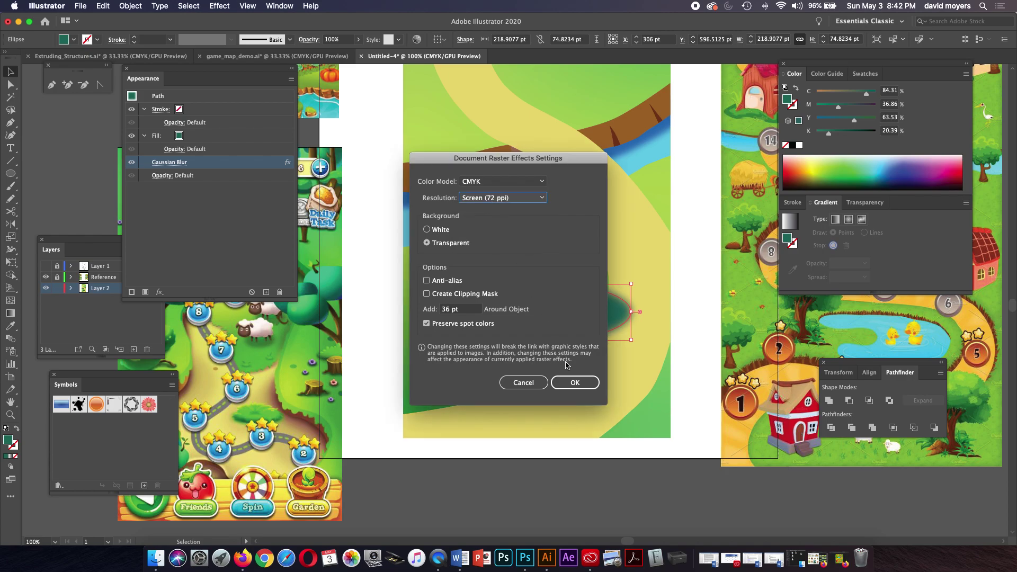
pyautogui.click(577, 381)
pyautogui.click(569, 378)
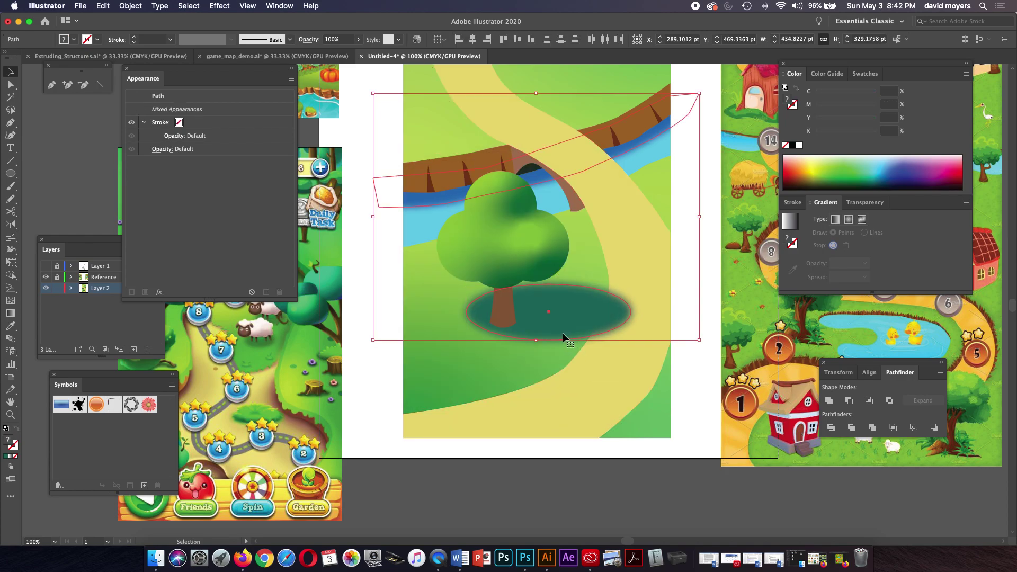
# Examine the lower blurred edge of the tree's shadow up close and return to 100% view
pyautogui.press('z')
pyautogui.moveTo(536, 326); pyautogui.dragTo(710, 436)
pyautogui.moveTo(614, 400); pyautogui.dragTo(749, 465)
pyautogui.moveTo(601, 374)
pyautogui.mouseDown()
pyautogui.moveTo(654, 413)
pyautogui.moveTo(606, 360)
pyautogui.moveTo(614, 368)
pyautogui.mouseUp()
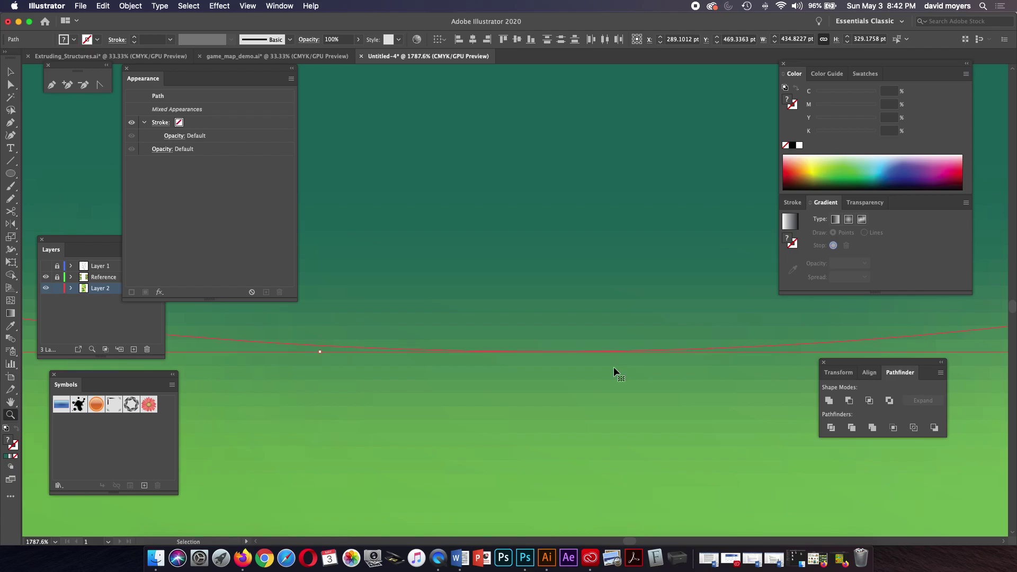
pyautogui.press('super+minus')
pyautogui.press('super+1')
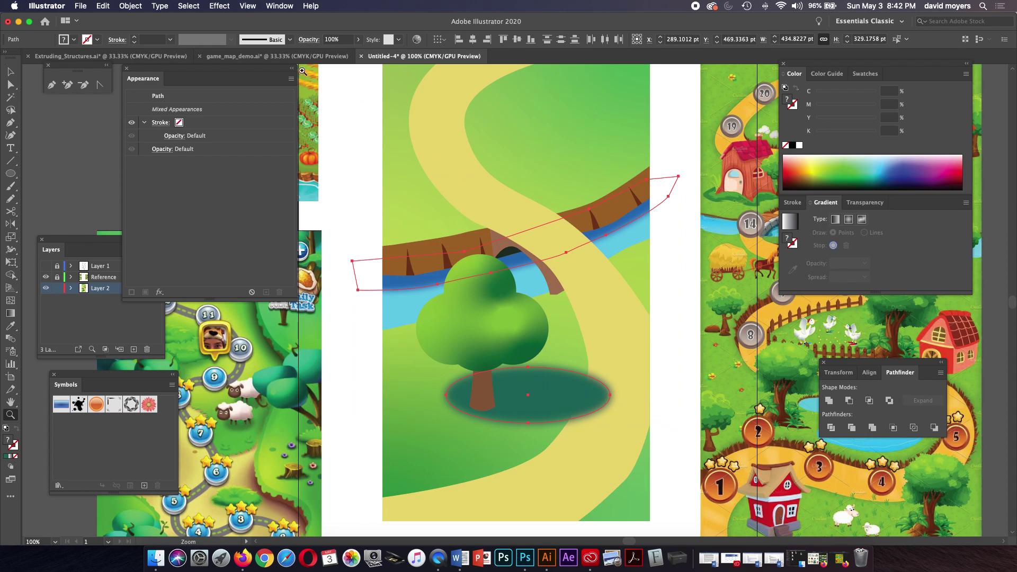
# Set the document raster effects resolution back to High (300 ppi)
pyautogui.click(218, 5)
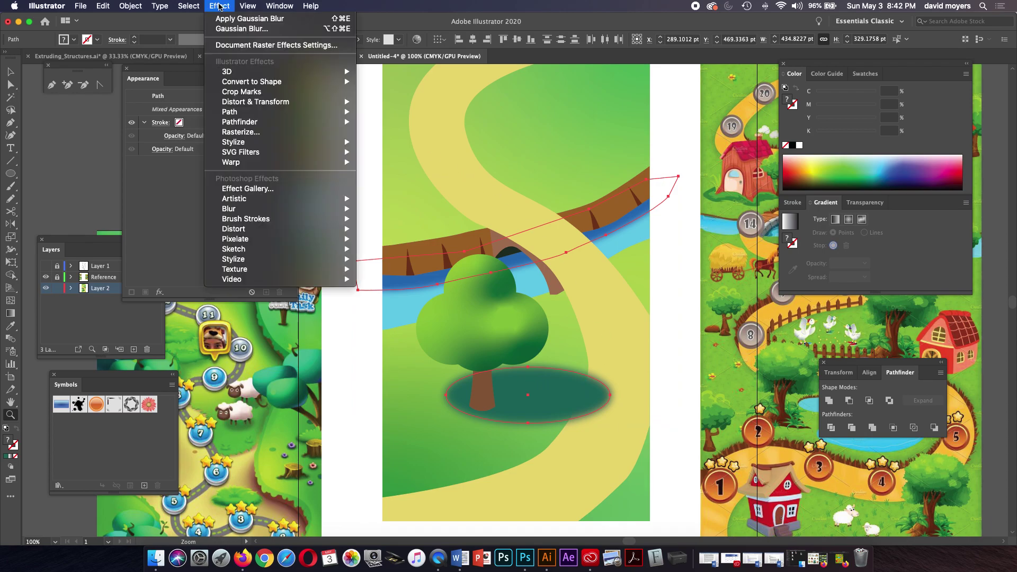
pyautogui.click(231, 44)
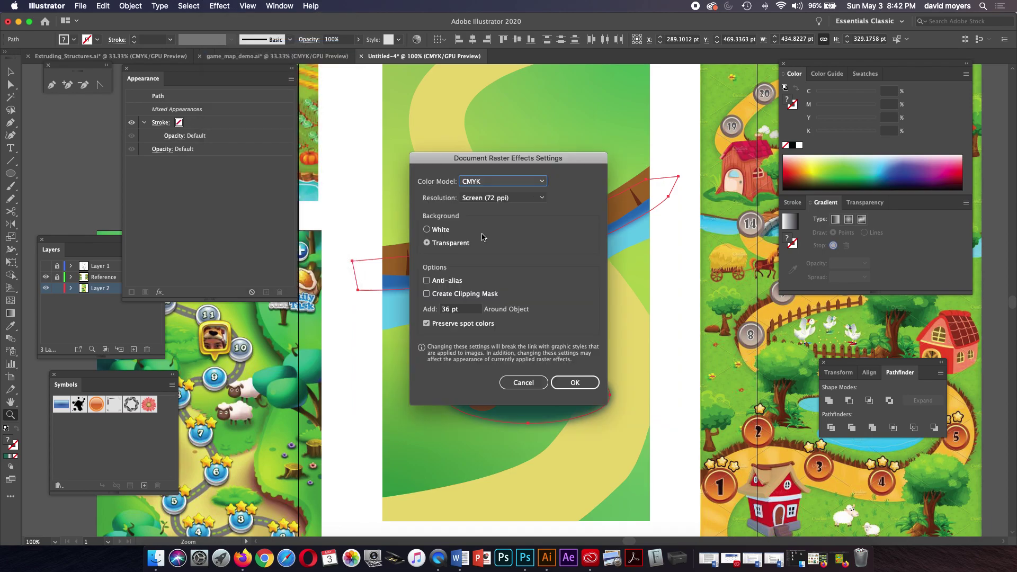
pyautogui.click(487, 200)
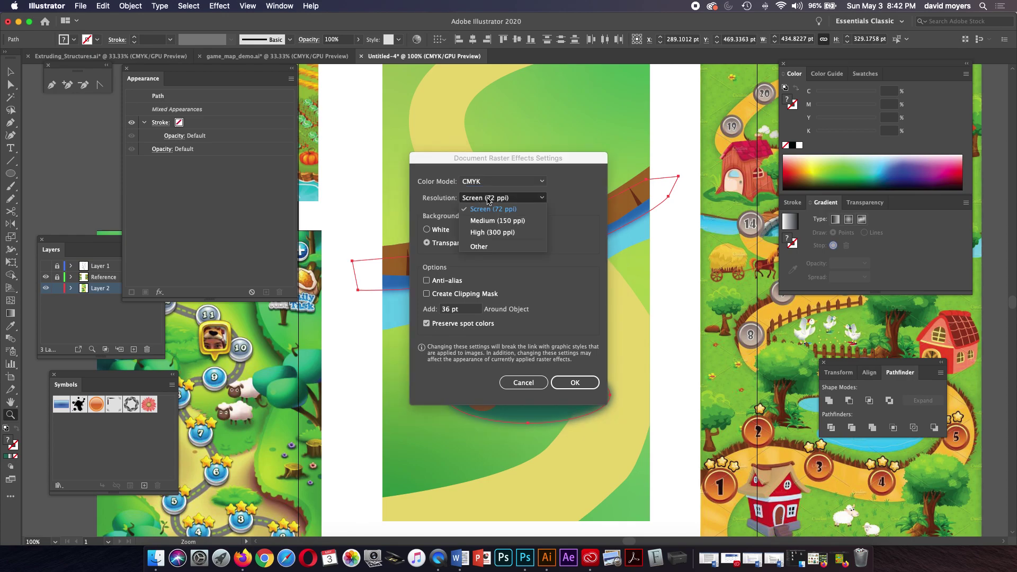
pyautogui.click(488, 233)
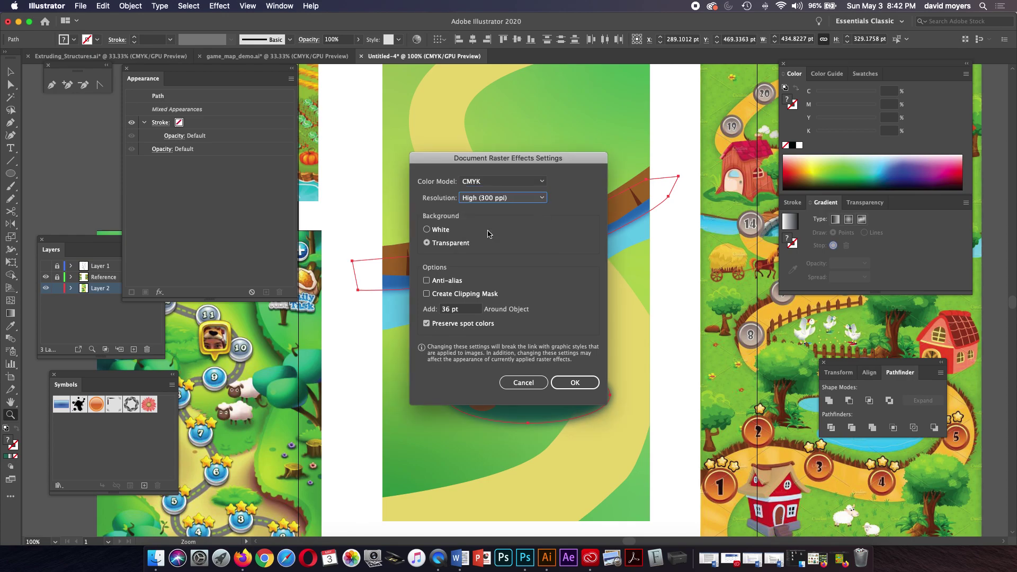
pyautogui.click(575, 382)
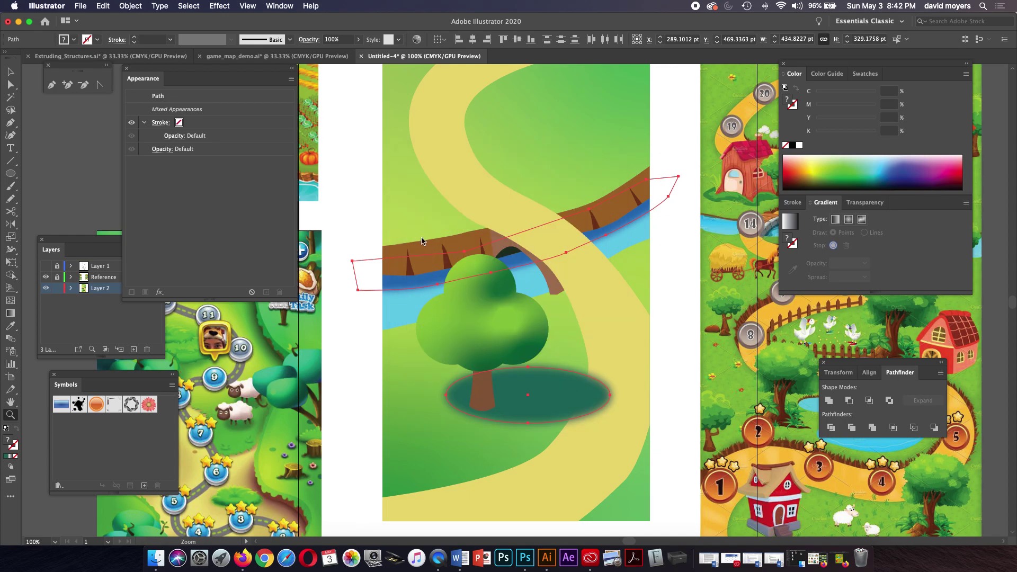
pyautogui.click(219, 6)
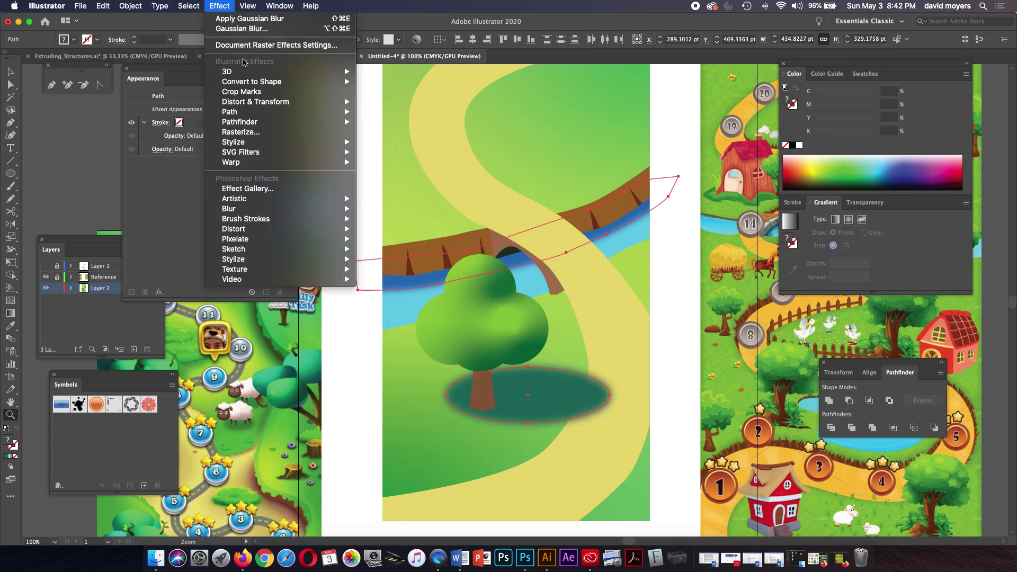
pyautogui.click(96, 126)
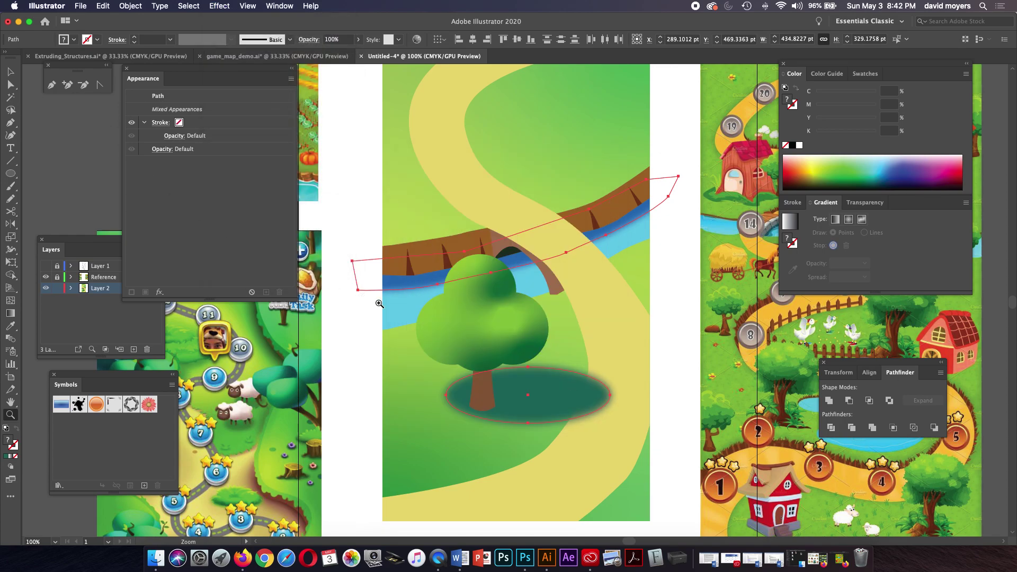
# Set the tree shadow ellipse's blending mode to Multiply and its opacity to 54%
pyautogui.scroll(-4, 536, 364)
pyautogui.press('v')
pyautogui.press('v')
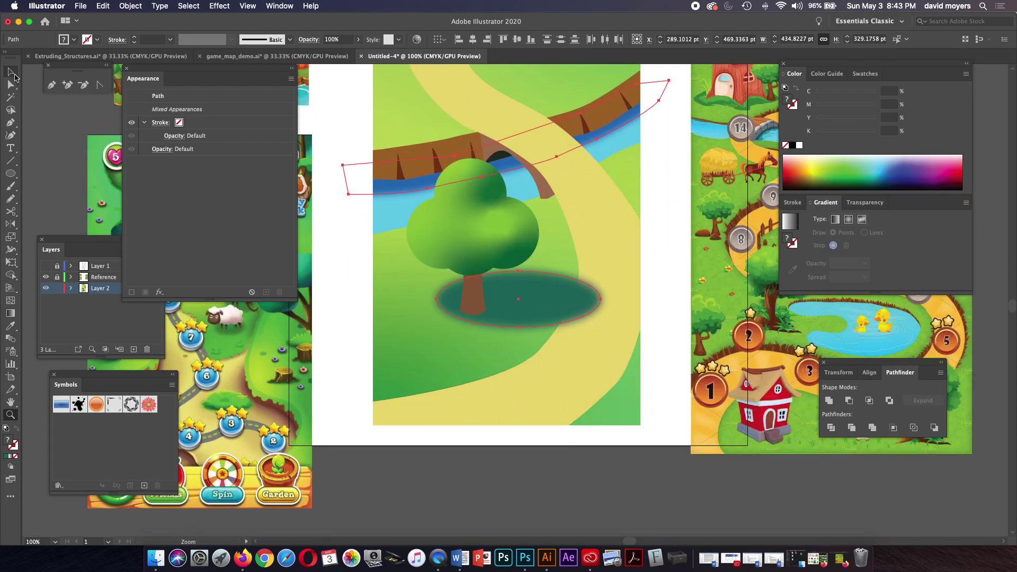
pyautogui.click(540, 468)
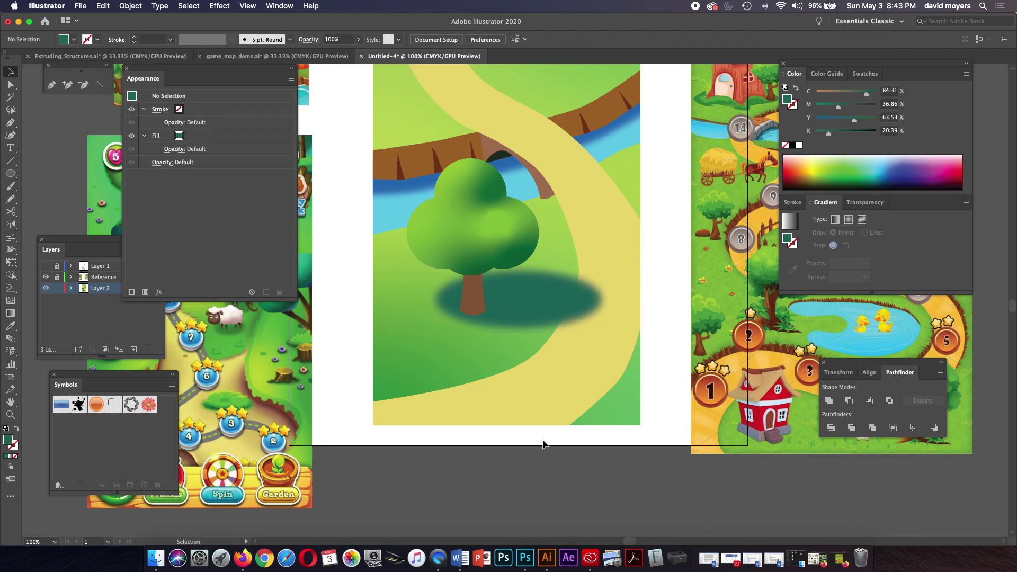
pyautogui.click(568, 308)
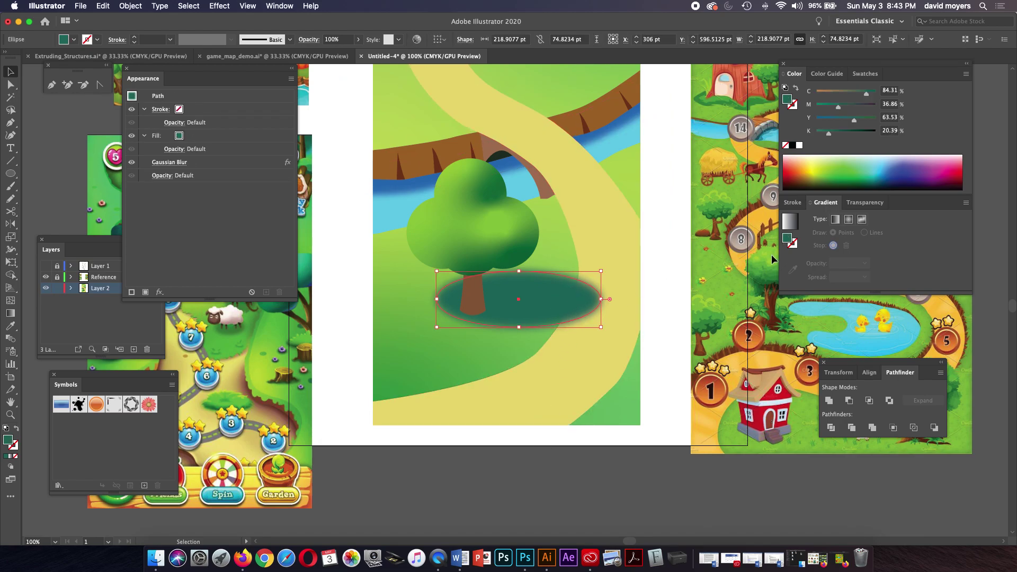
pyautogui.click(863, 203)
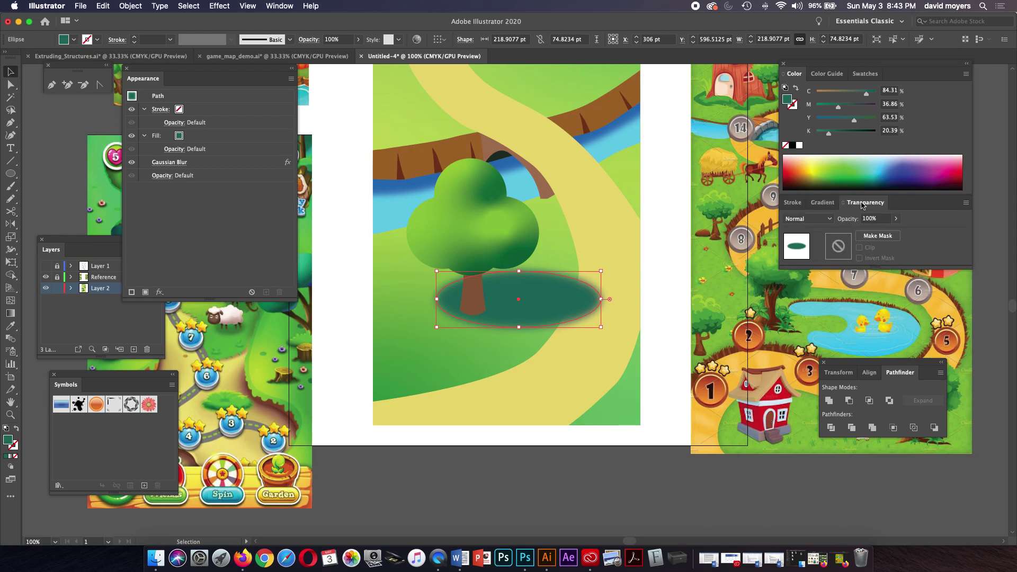
pyautogui.click(822, 219)
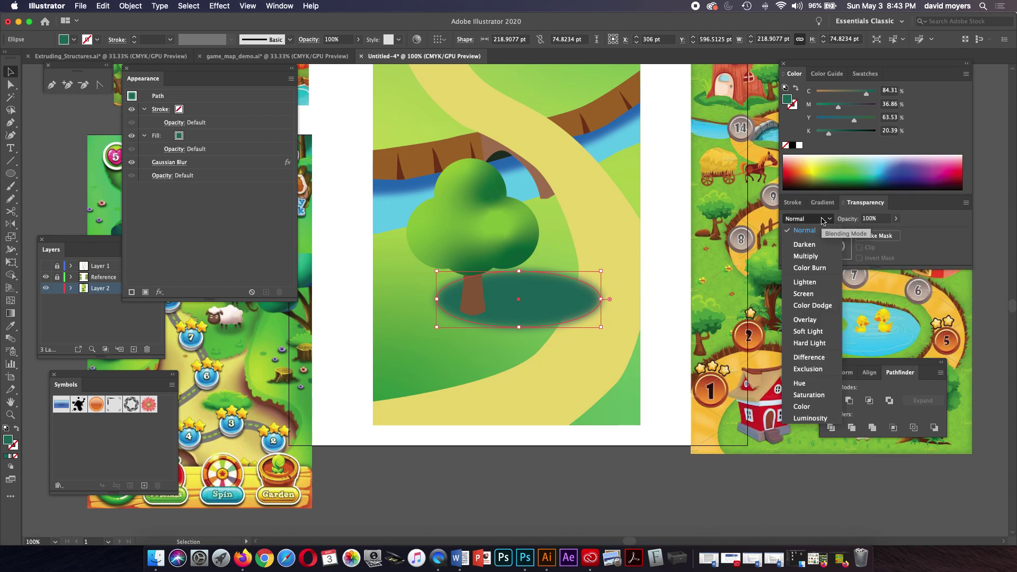
pyautogui.click(811, 256)
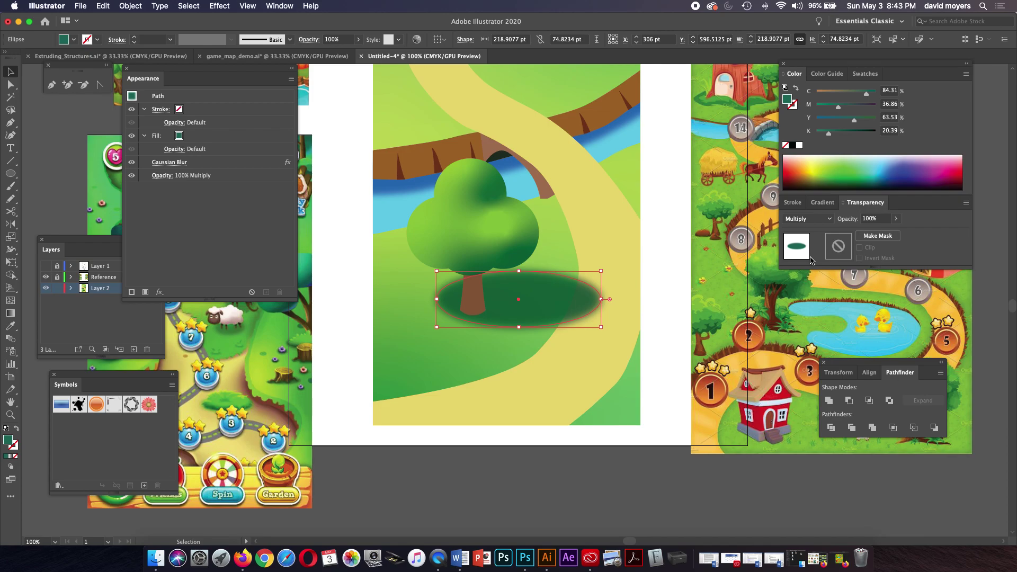
pyautogui.click(895, 219)
pyautogui.moveTo(881, 229); pyautogui.dragTo(875, 233)
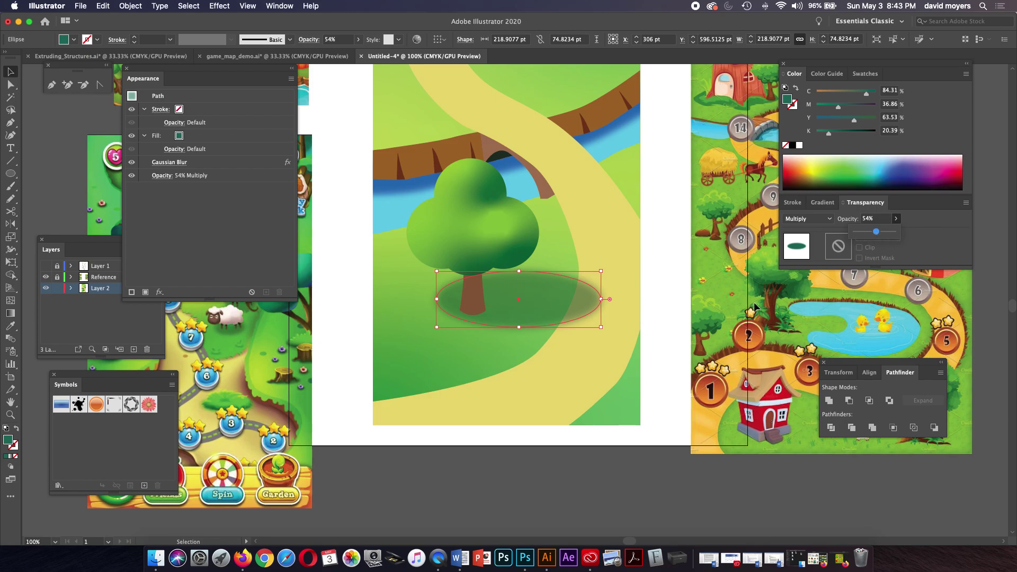
pyautogui.click(635, 473)
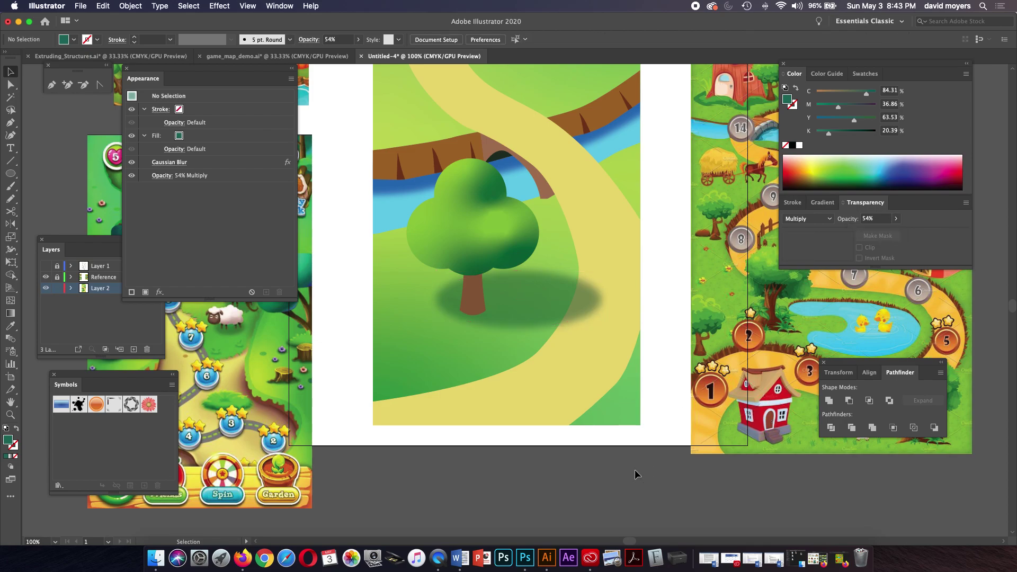
# Fill the tree trunk with a freeform gradient drawn in Points mode
pyautogui.click(475, 303)
pyautogui.press('z')
pyautogui.click(475, 303)
pyautogui.click(522, 298)
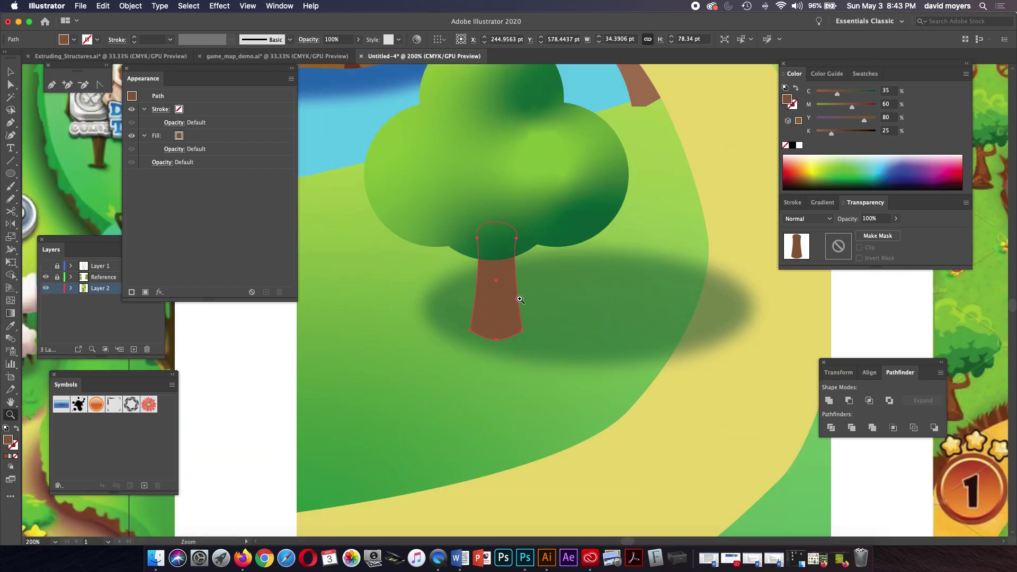
pyautogui.click(520, 300)
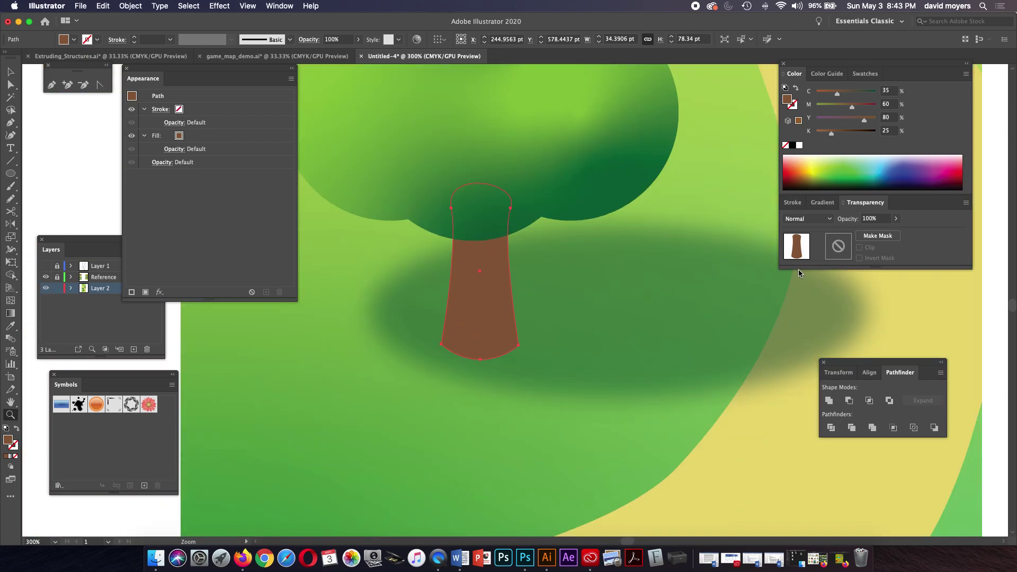
pyautogui.click(824, 206)
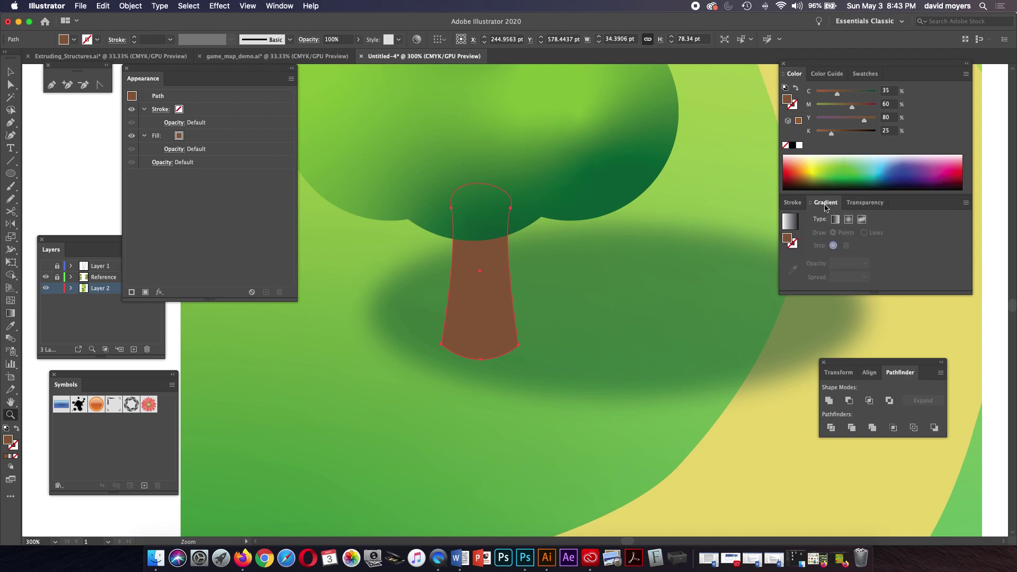
pyautogui.click(861, 219)
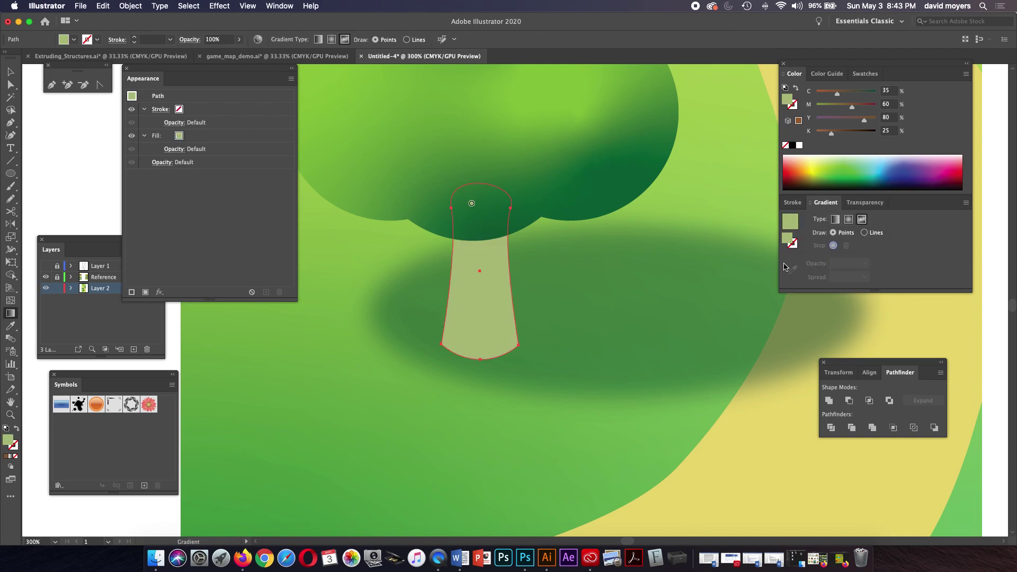
# Move the trunk's gradient stop to its lower right side and colour it with the dark brown swatch
pyautogui.moveTo(471, 204); pyautogui.dragTo(505, 319)
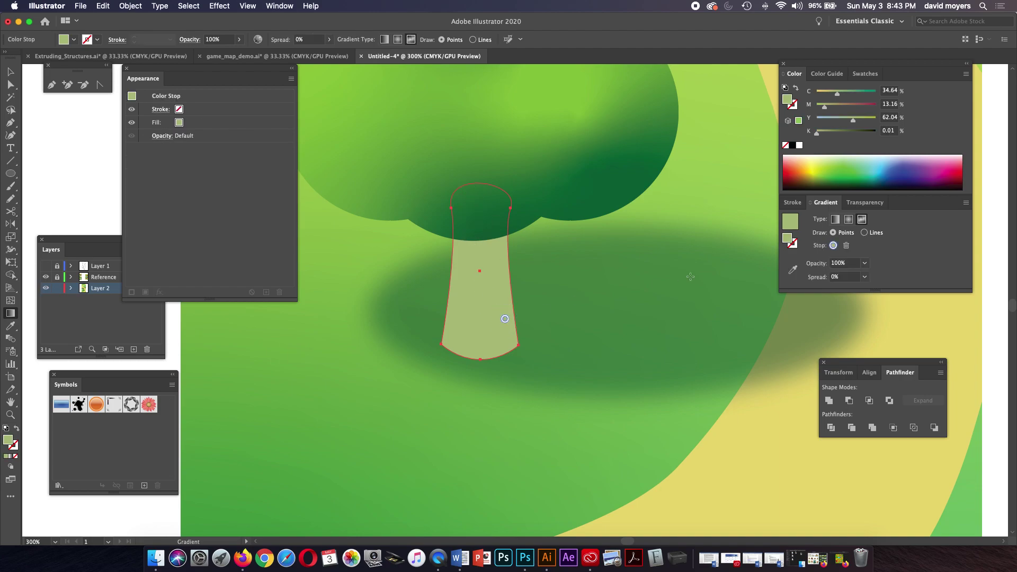
pyautogui.click(865, 74)
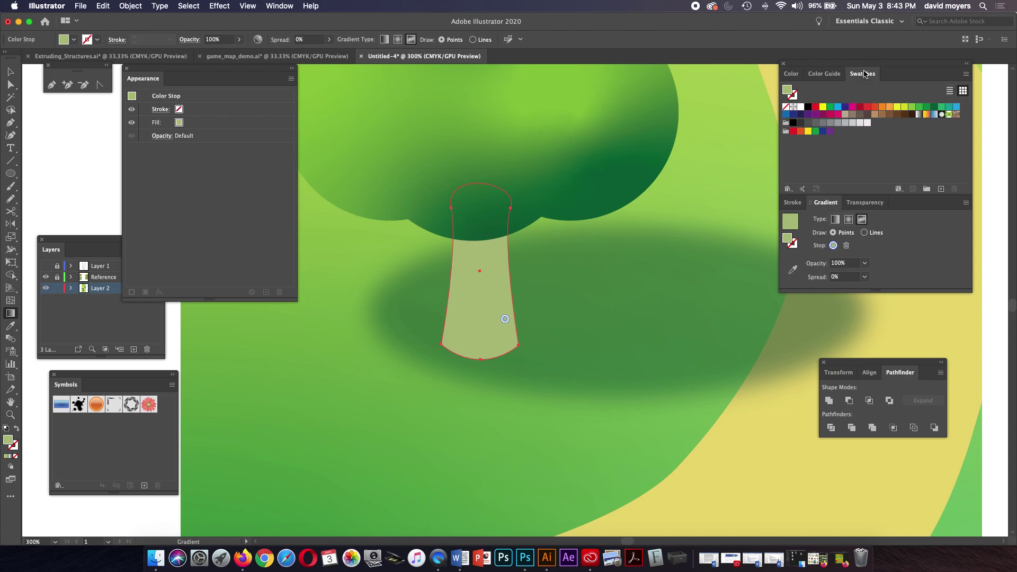
pyautogui.click(905, 114)
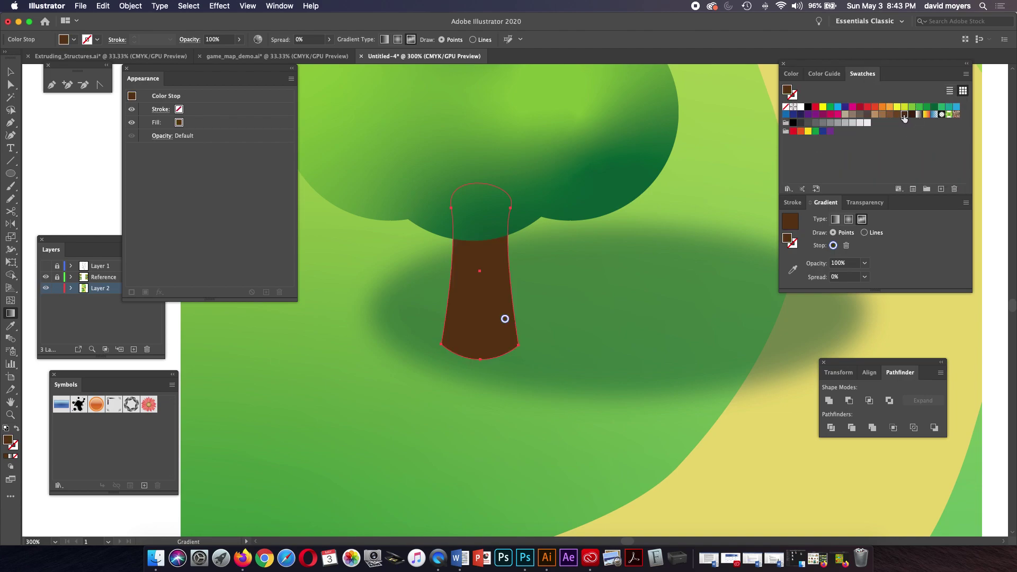
# Add more dark brown gradient stops at the upper right, upper left and lower left of the trunk
pyautogui.click(500, 240)
pyautogui.click(454, 323)
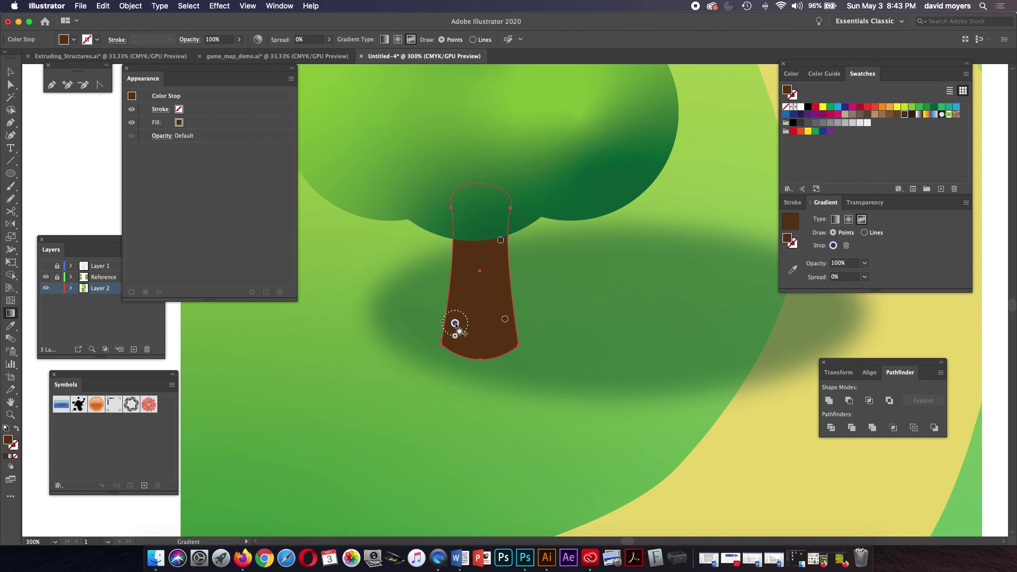
pyautogui.click(461, 250)
pyautogui.click(457, 346)
# Place a light brown highlight stop near the trunk's lower left edge
pyautogui.moveTo(505, 319); pyautogui.dragTo(455, 315)
pyautogui.click(882, 114)
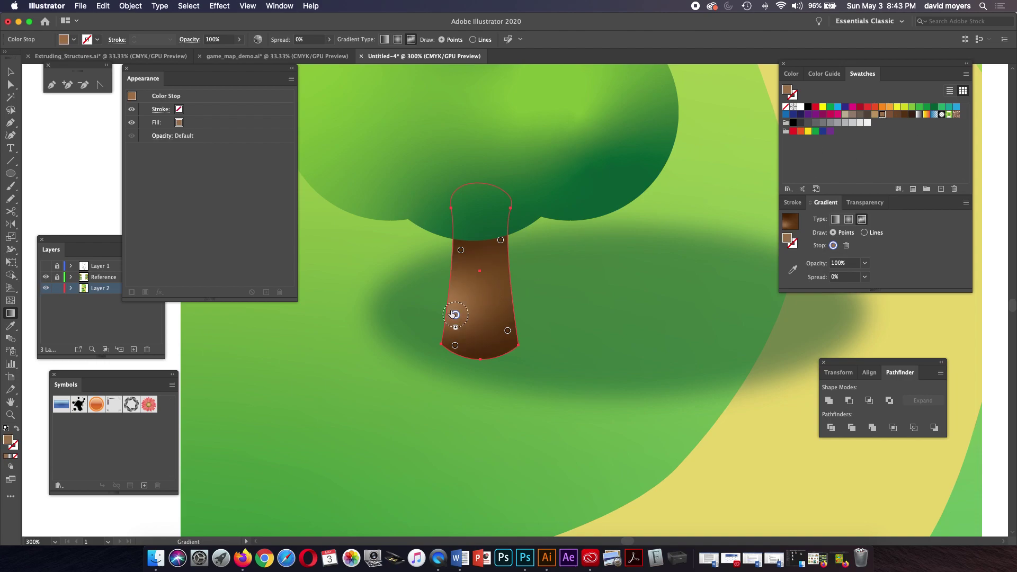
pyautogui.moveTo(455, 315); pyautogui.dragTo(454, 313)
# Reposition the dark brown stops closer to the trunk's corners and add another one midway along its right edge
pyautogui.moveTo(507, 331); pyautogui.dragTo(509, 339)
pyautogui.click(466, 349)
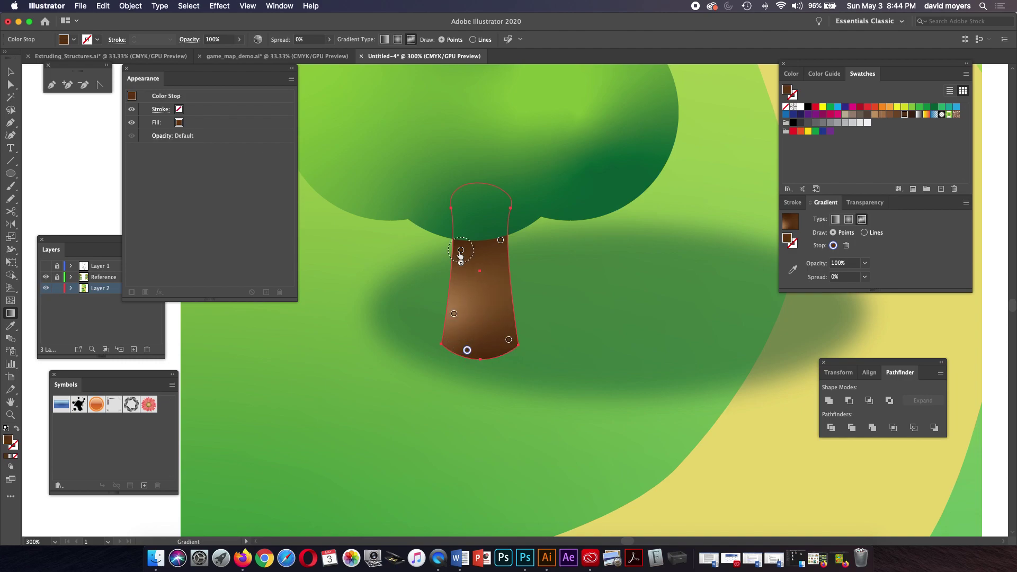
pyautogui.moveTo(501, 240); pyautogui.dragTo(501, 246)
pyautogui.click(500, 247)
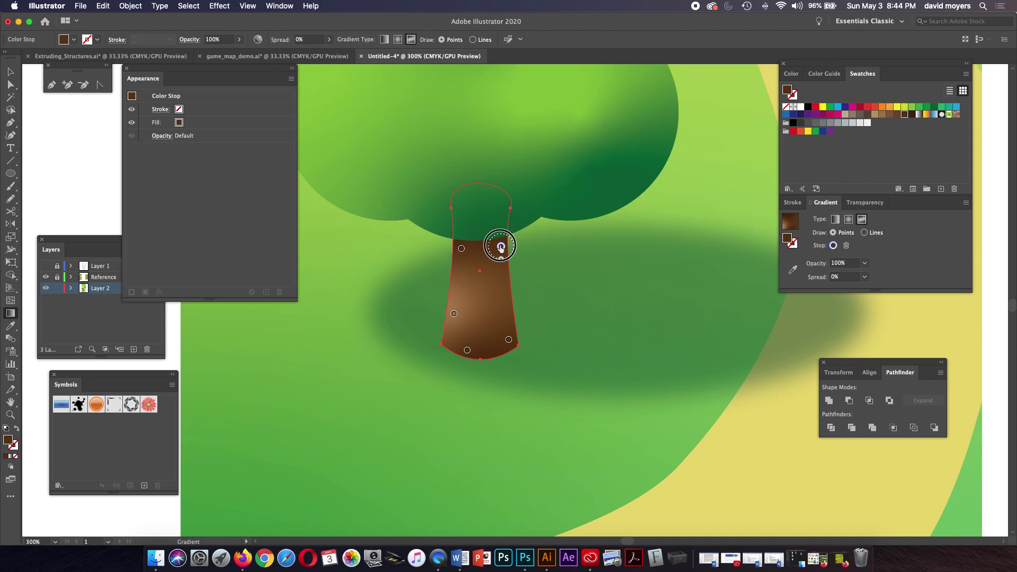
pyautogui.click(504, 297)
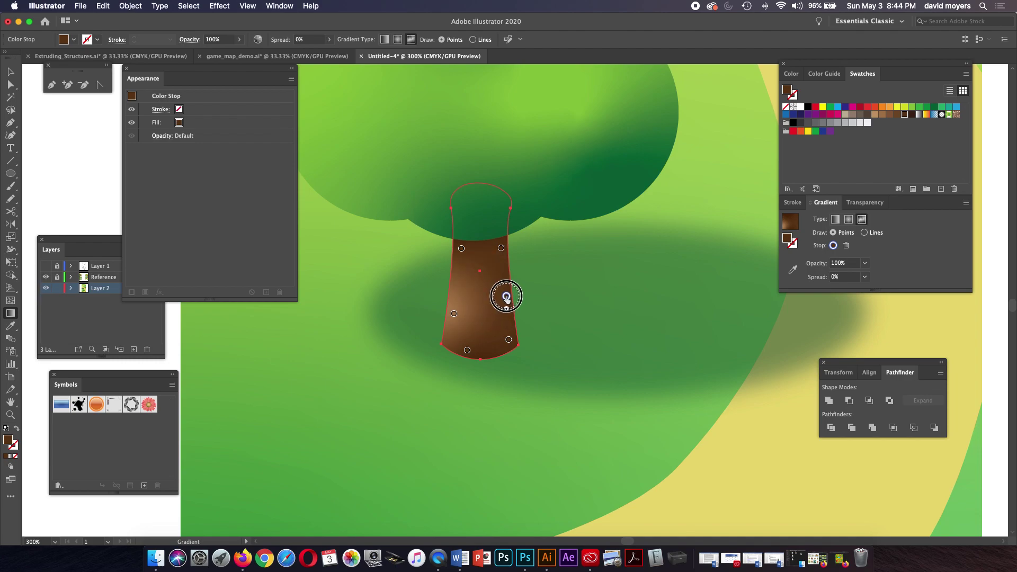
pyautogui.moveTo(462, 248); pyautogui.dragTo(463, 244)
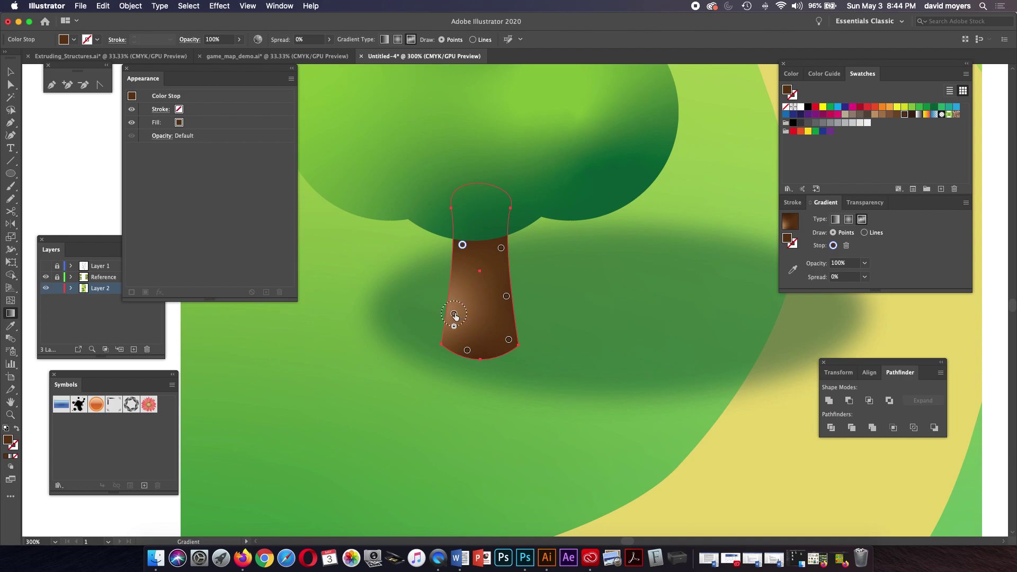
# Shift the light brown highlight stop slightly toward the trunk's left edge and give it a 50% spread
pyautogui.moveTo(454, 326); pyautogui.dragTo(439, 306)
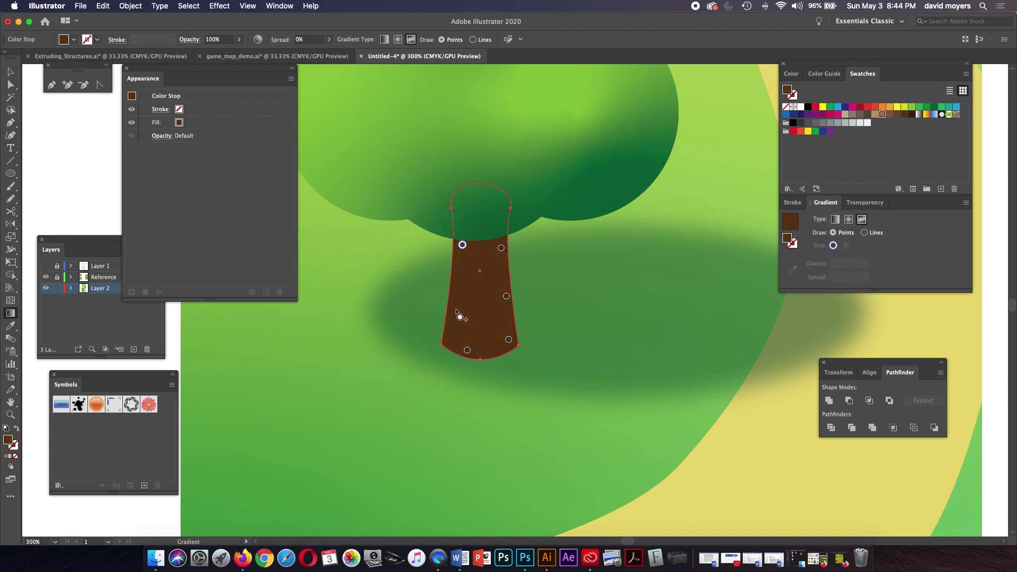
pyautogui.press('v')
pyautogui.press('g')
pyautogui.click(452, 311)
pyautogui.click(452, 310)
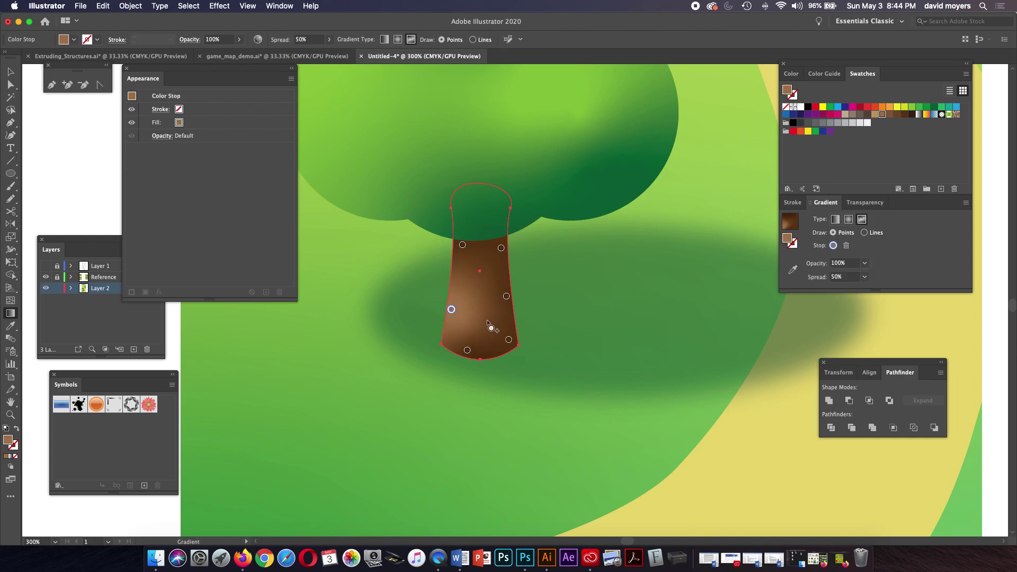
# Add a gradient stop above the trunk's highlight, colour it with a medium brown sampled from the trunk, and deselect the trunk
pyautogui.click(501, 248)
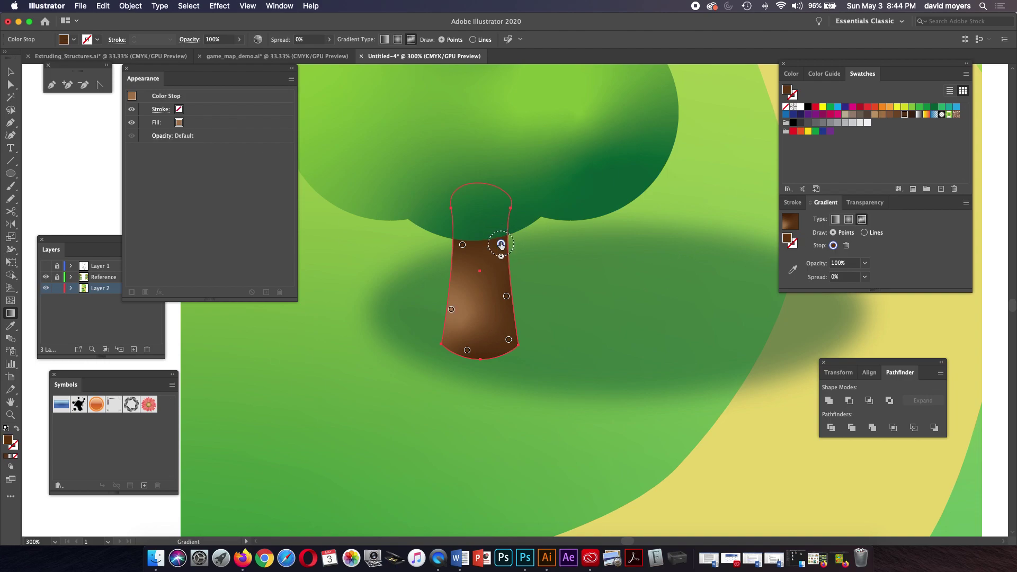
pyautogui.click(461, 290)
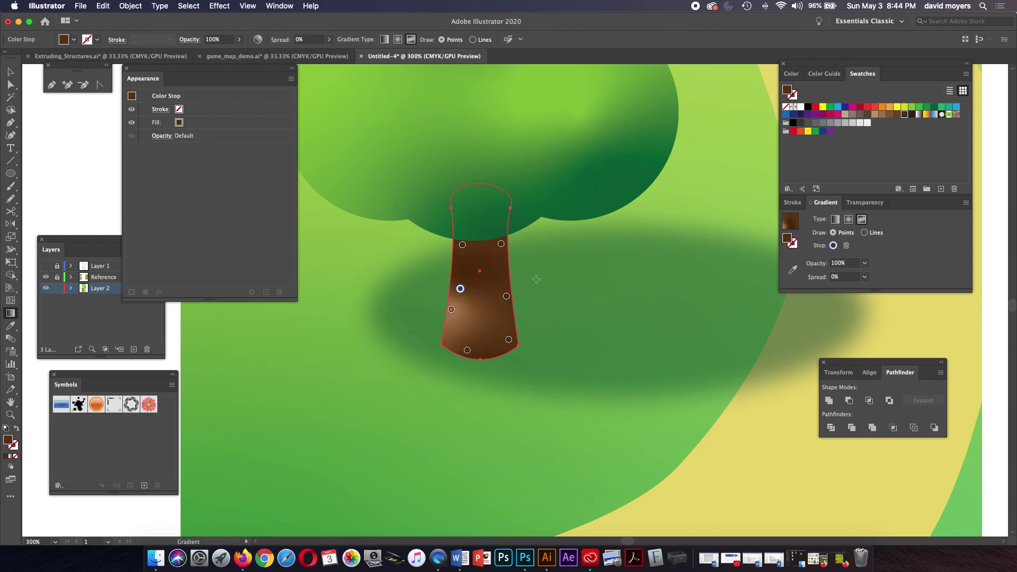
pyautogui.click(792, 270)
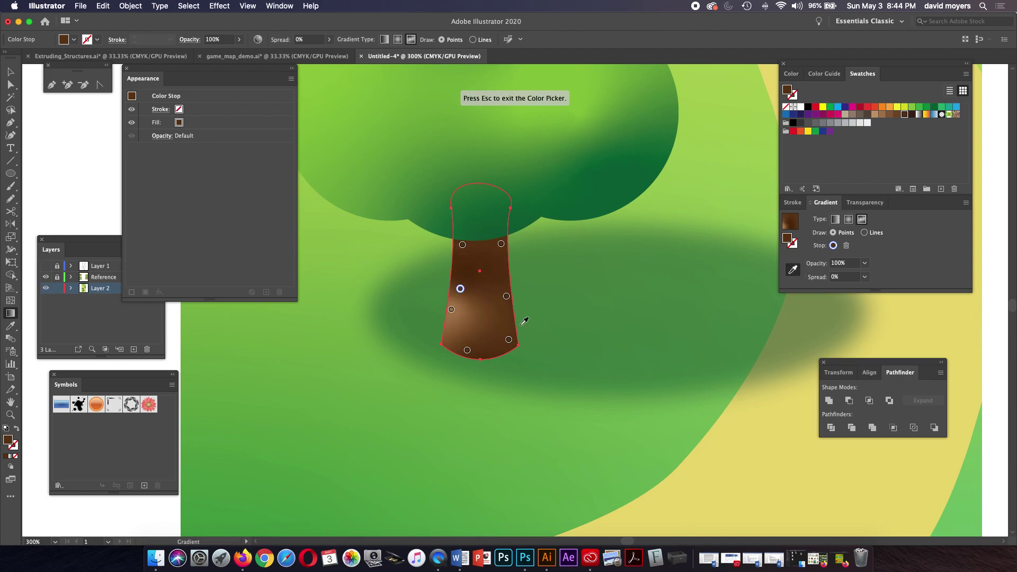
pyautogui.click(475, 315)
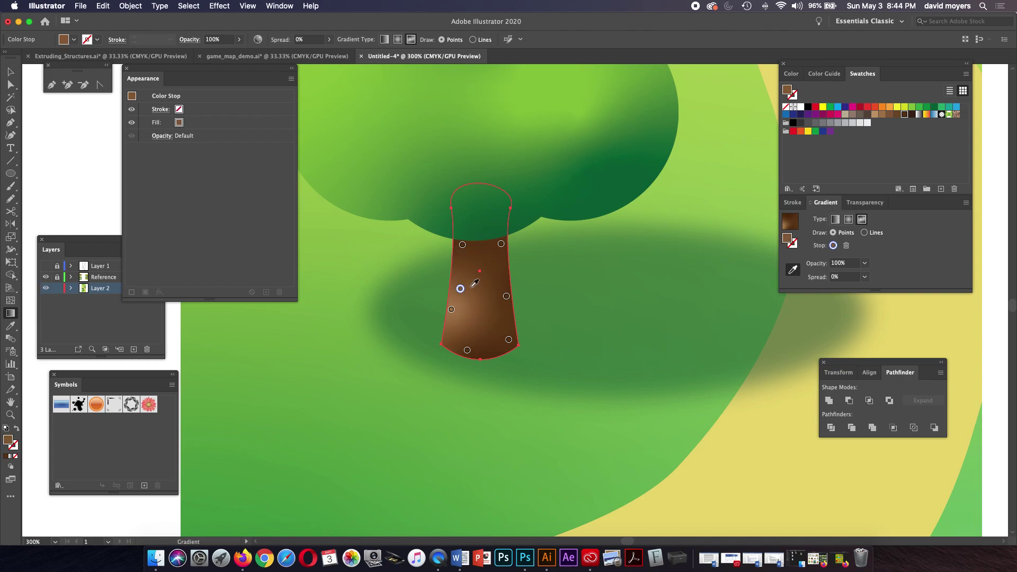
pyautogui.click(11, 85)
pyautogui.click(86, 131)
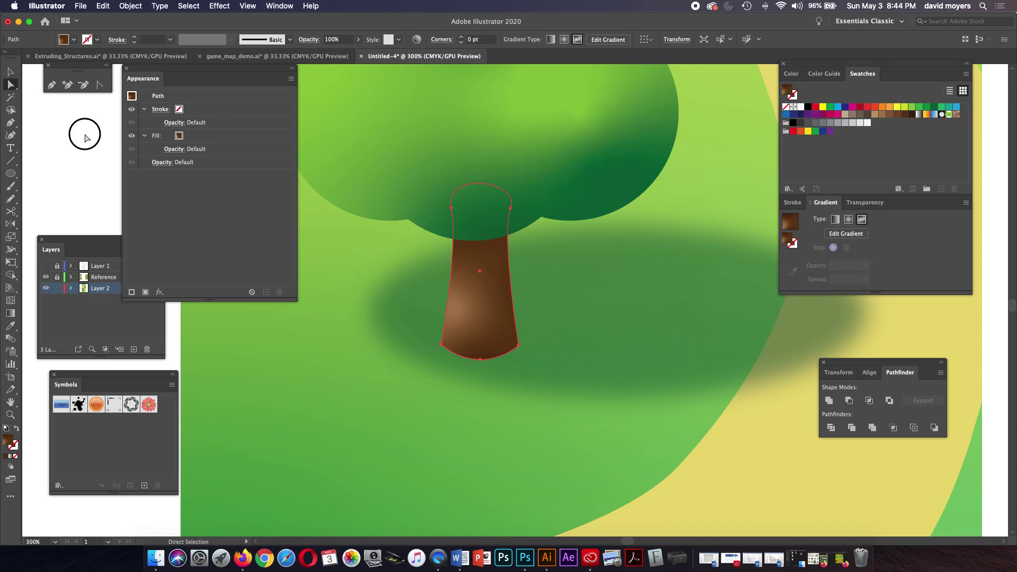
pyautogui.press('super+minus')
pyautogui.press('super+minus')
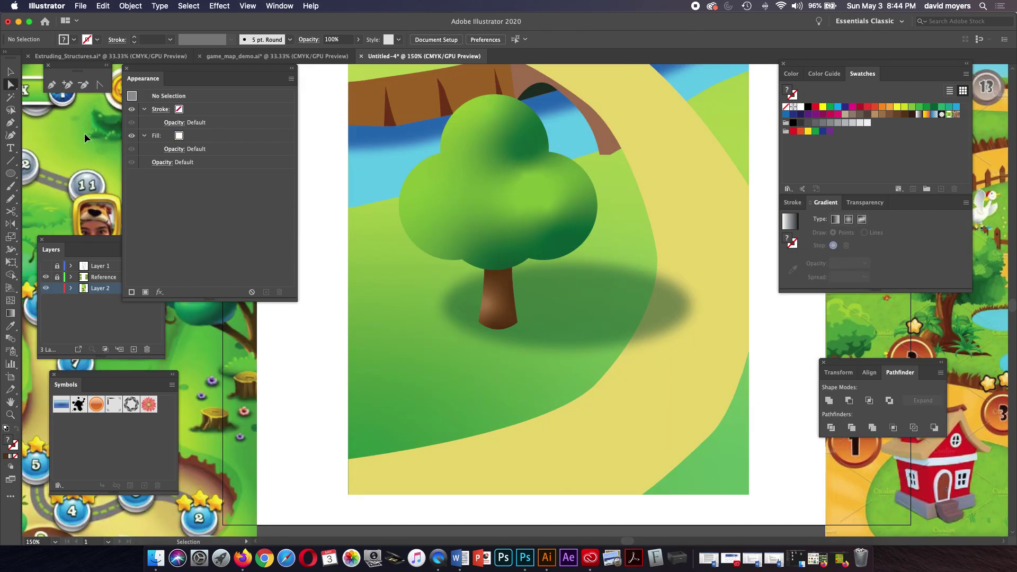
pyautogui.click(491, 308)
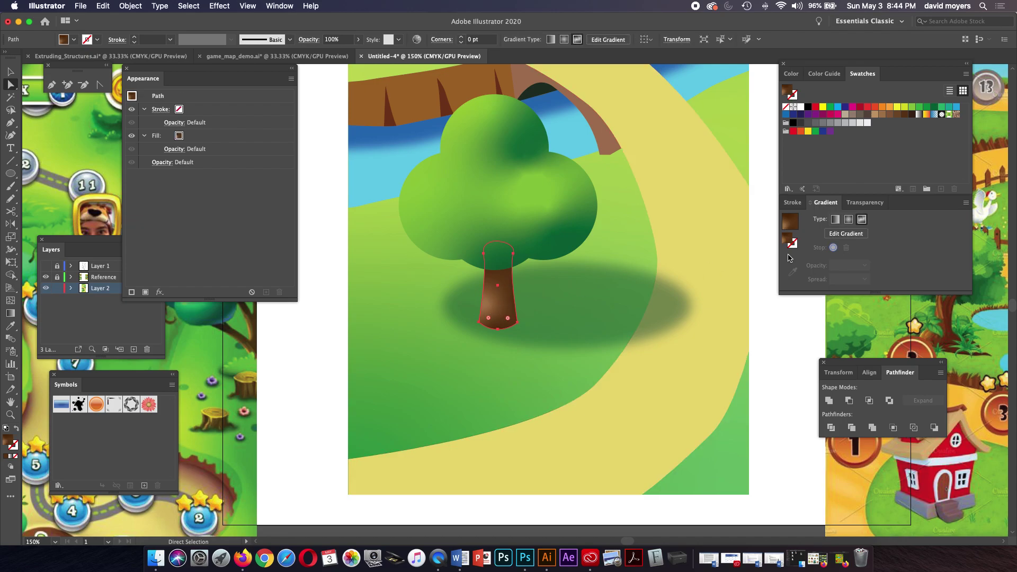
pyautogui.click(842, 234)
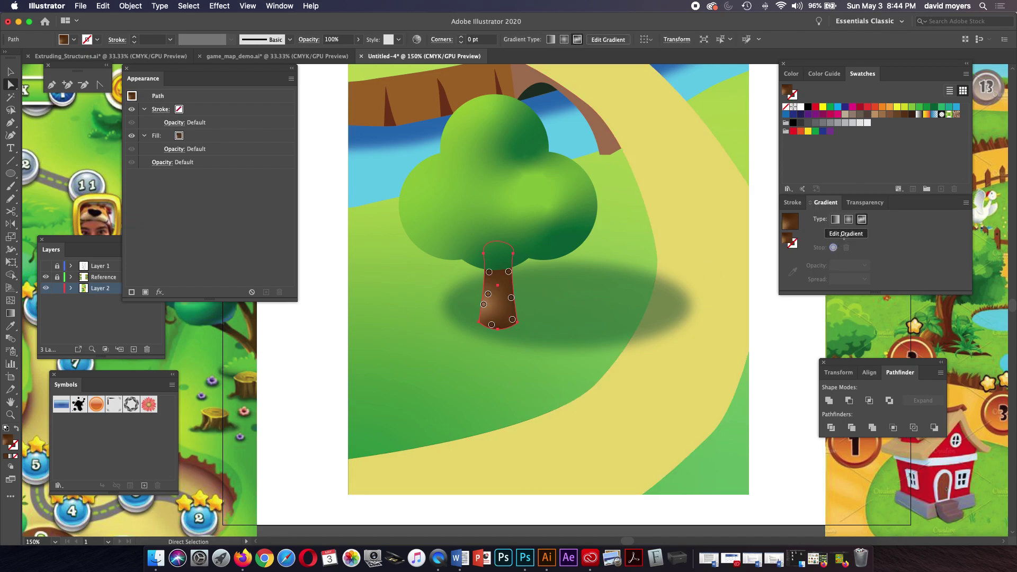
pyautogui.click(483, 305)
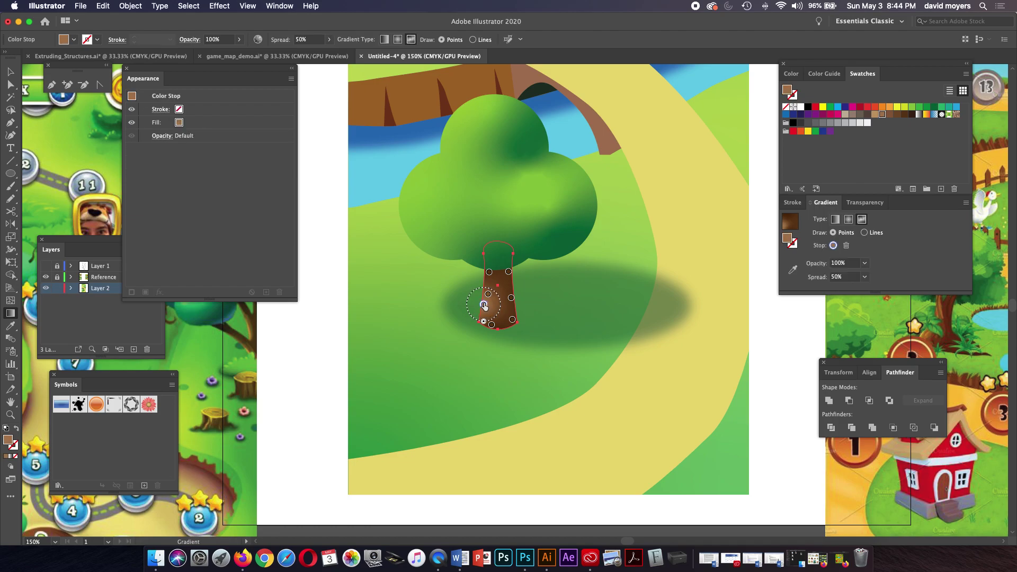
pyautogui.click(793, 269)
pyautogui.press('Escape')
# Recolour the trunk's light brown highlight stop with a brown sampled from the trunk's own shading just beside it
pyautogui.press('z')
pyautogui.moveTo(477, 290); pyautogui.dragTo(770, 406)
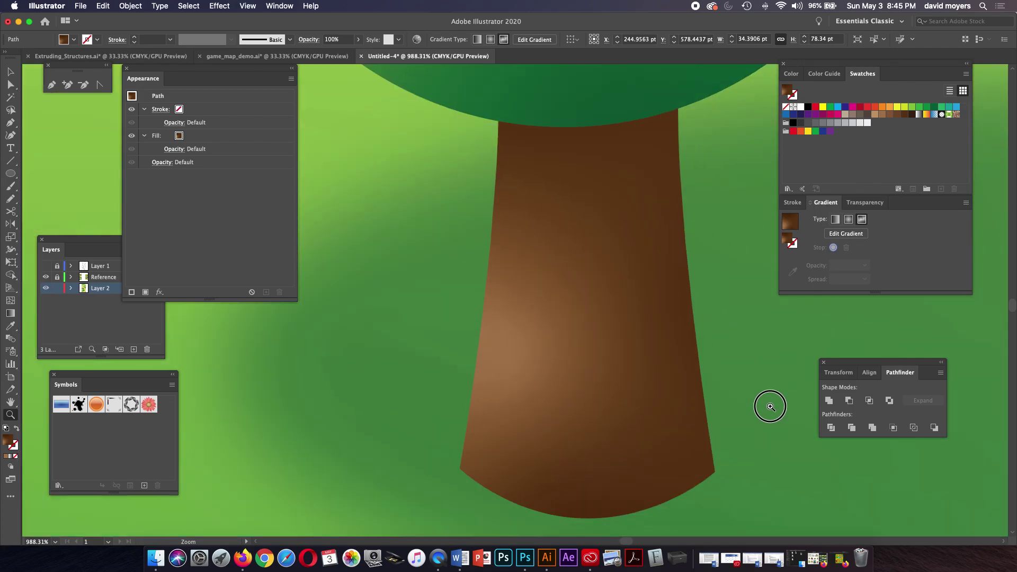
pyautogui.click(846, 234)
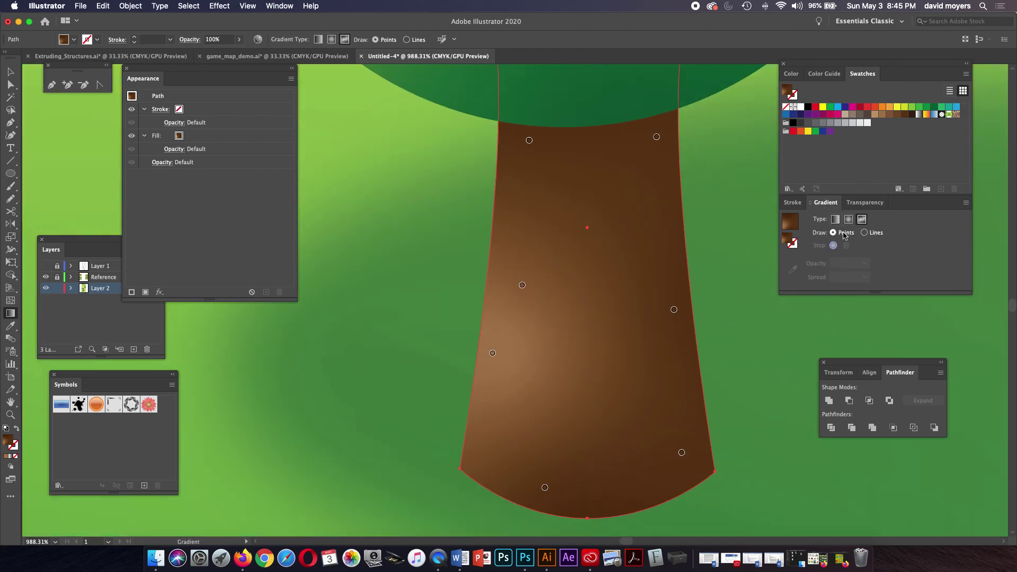
pyautogui.click(492, 353)
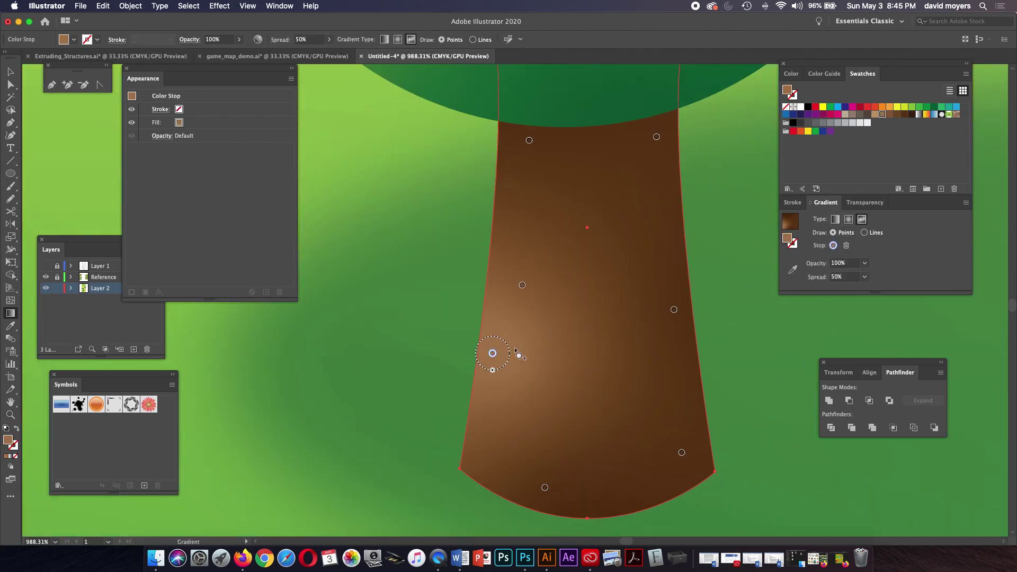
pyautogui.click(792, 270)
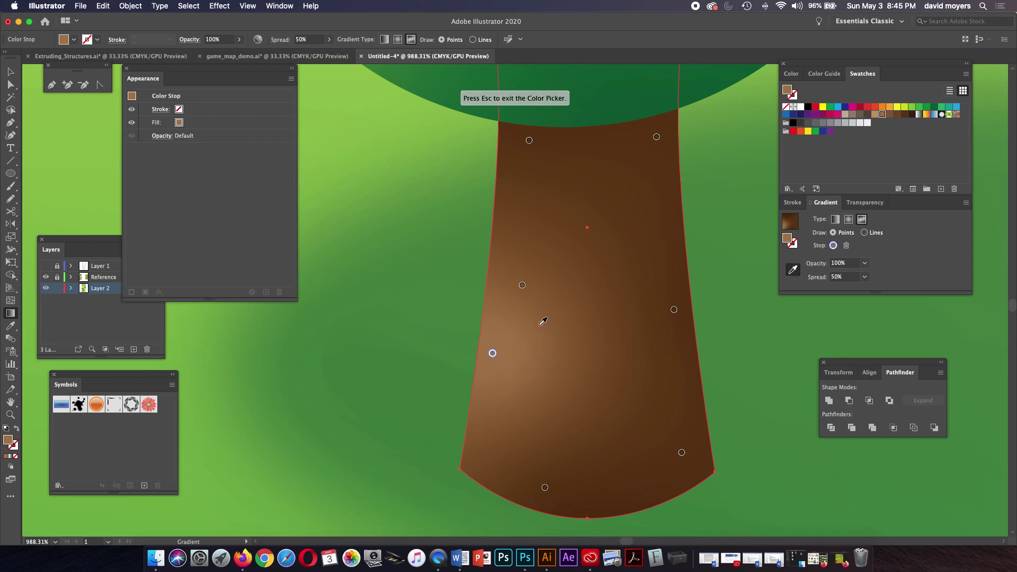
pyautogui.click(537, 321)
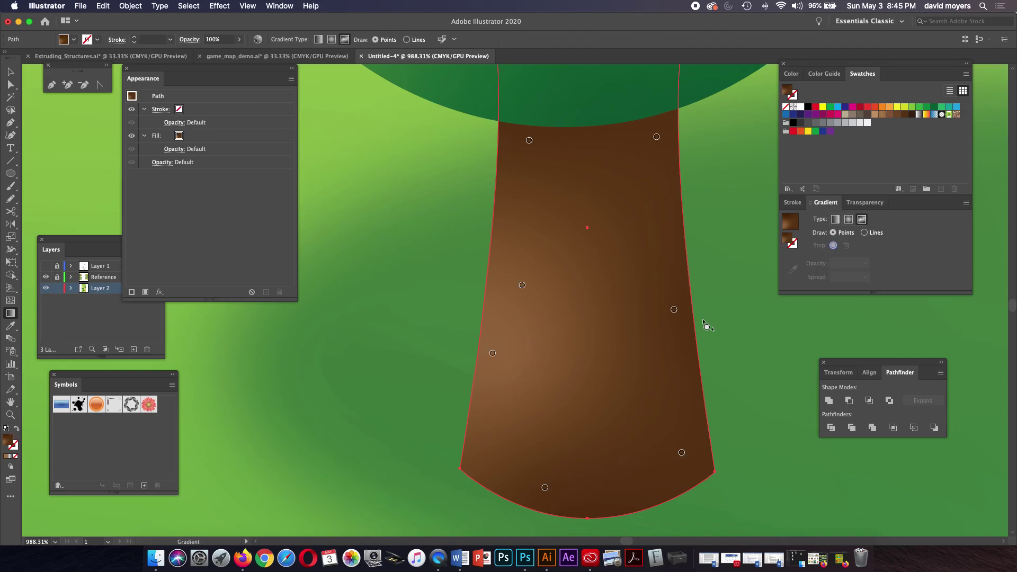
# Deselect the trunk and check its shading against the whole artboard
pyautogui.press('a')
pyautogui.press('g')
pyautogui.press('super+minus')
pyautogui.press('super+minus')
pyautogui.press('super+minus')
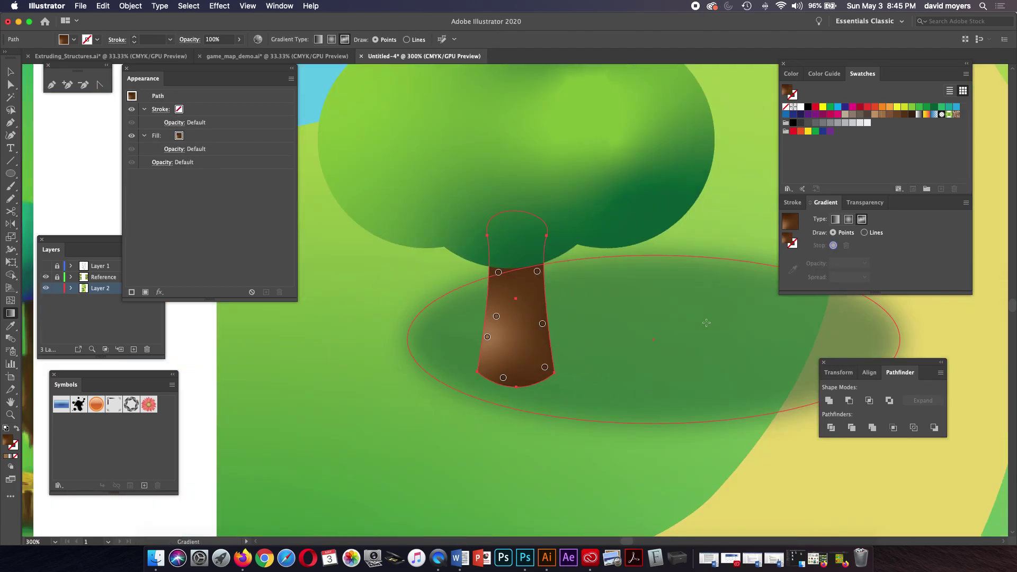
pyautogui.press('a')
pyautogui.press('super+0')
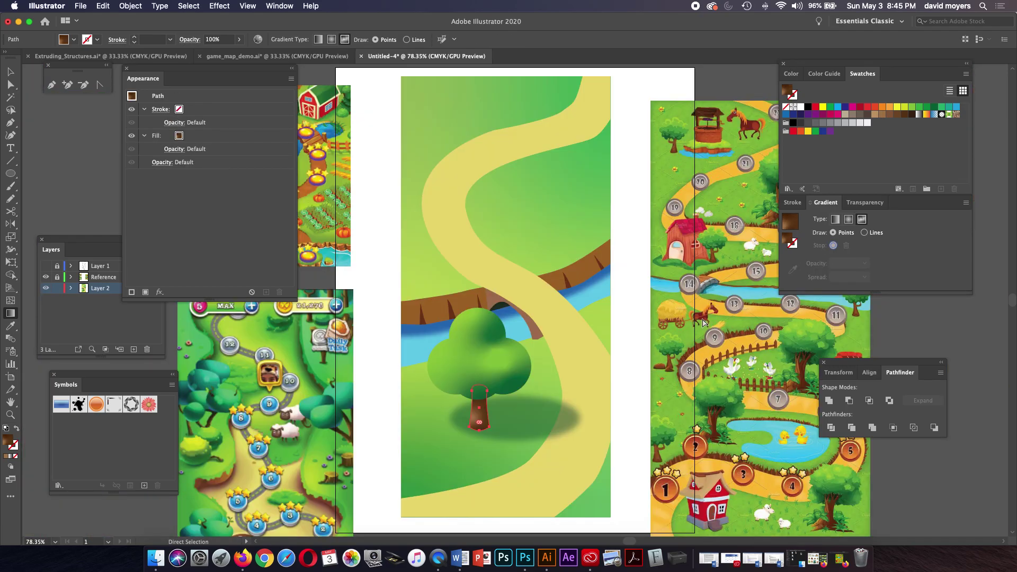
pyautogui.press('g')
pyautogui.press('super+shift+a')
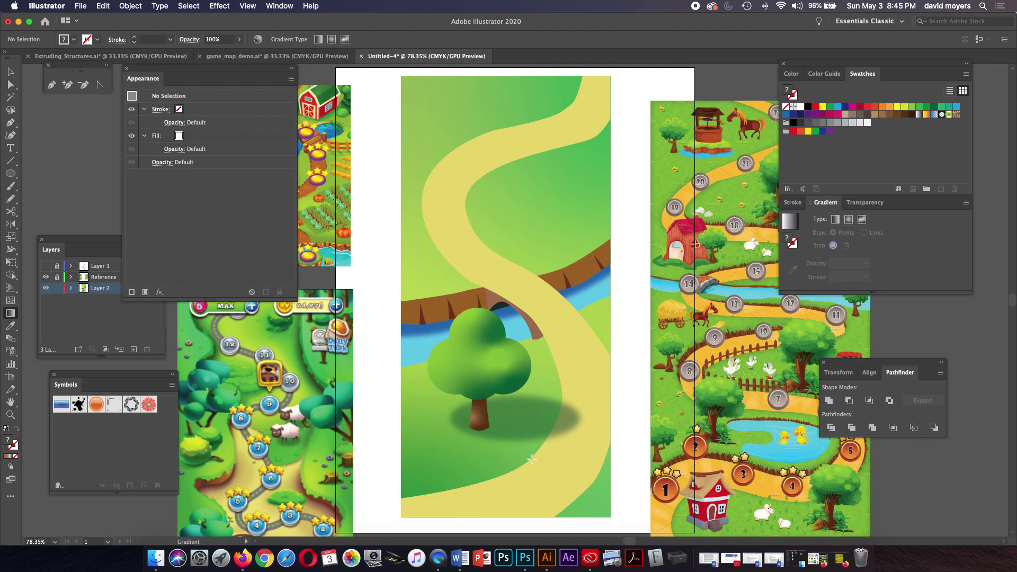
# Shift the gradient stop at the trunk's bottom edge slightly downward and recolour it with a brown sampled from the trunk's middle
pyautogui.press('z')
pyautogui.click(495, 433)
pyautogui.click(540, 350)
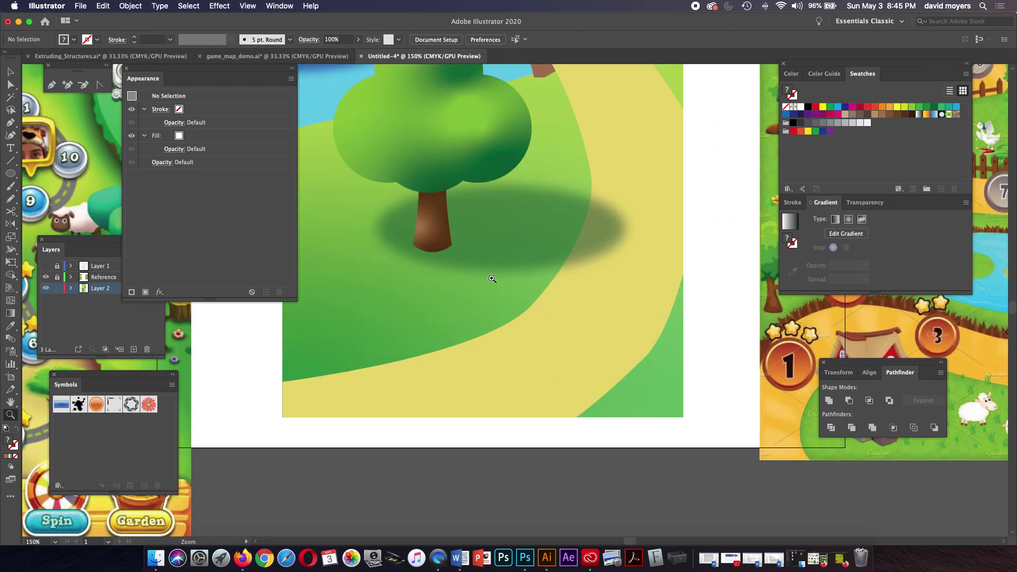
pyautogui.click(429, 250)
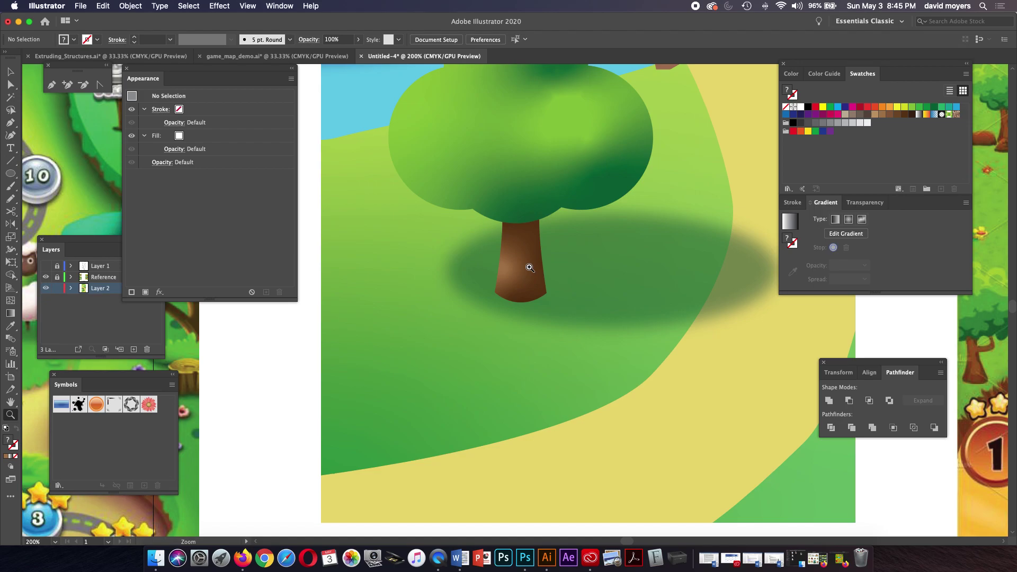
pyautogui.press('v')
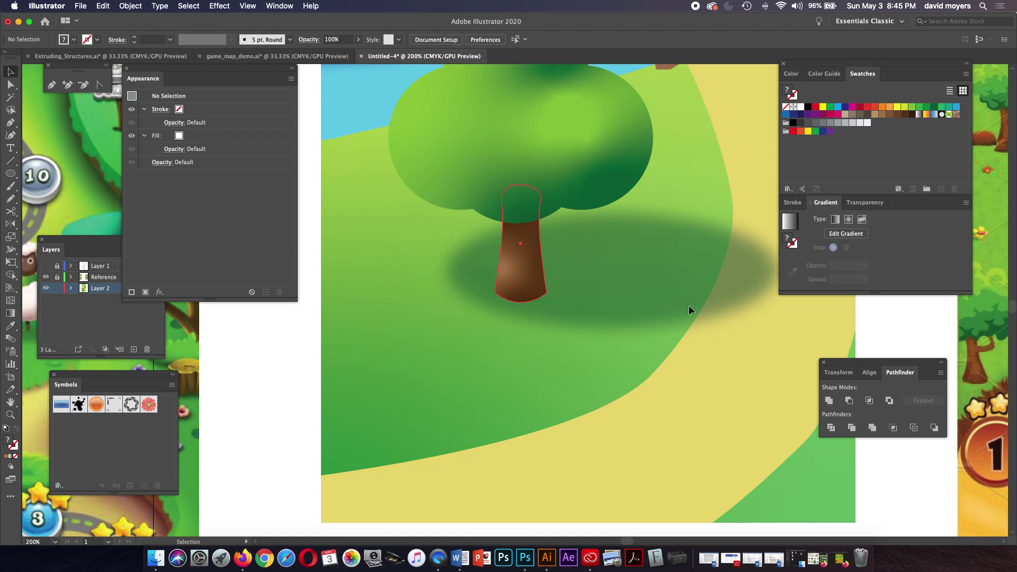
pyautogui.click(520, 252)
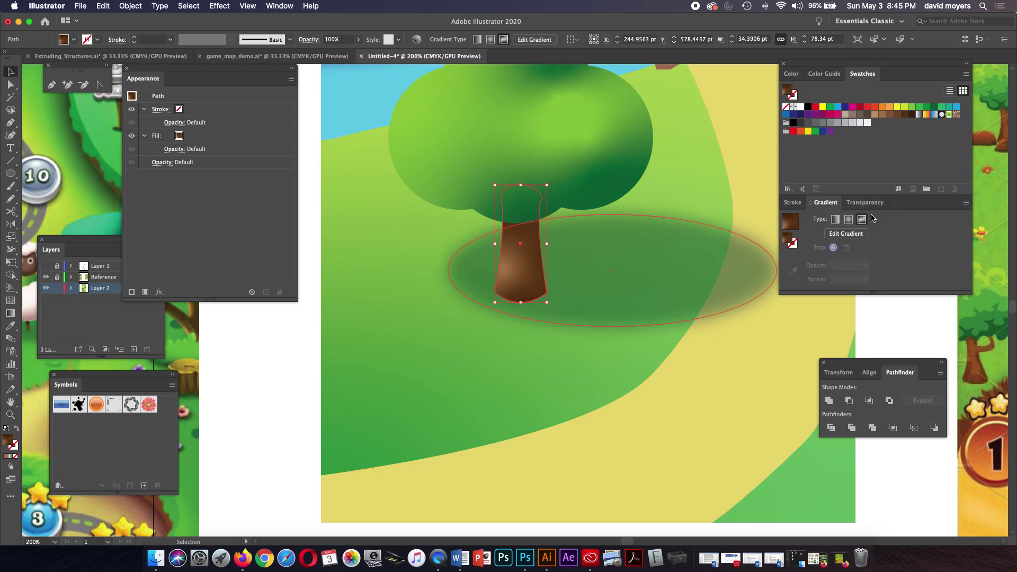
pyautogui.click(843, 234)
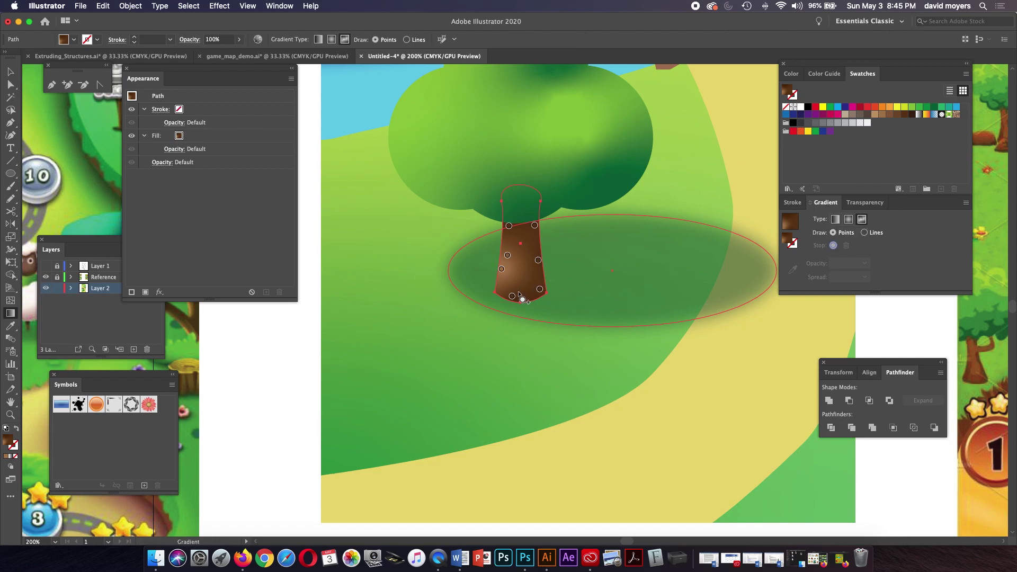
pyautogui.click(521, 299)
pyautogui.moveTo(522, 298); pyautogui.dragTo(513, 298)
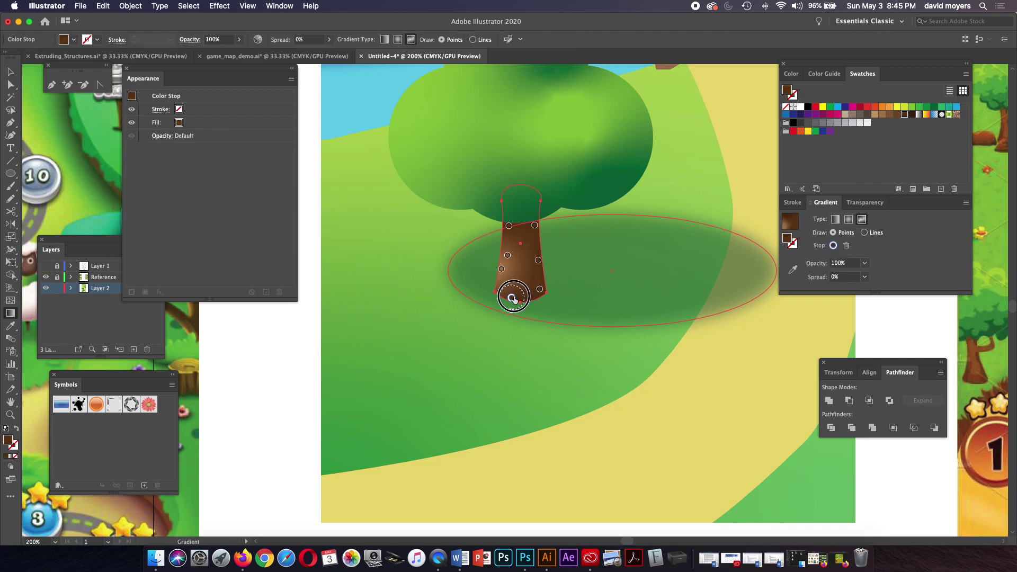
pyautogui.click(795, 270)
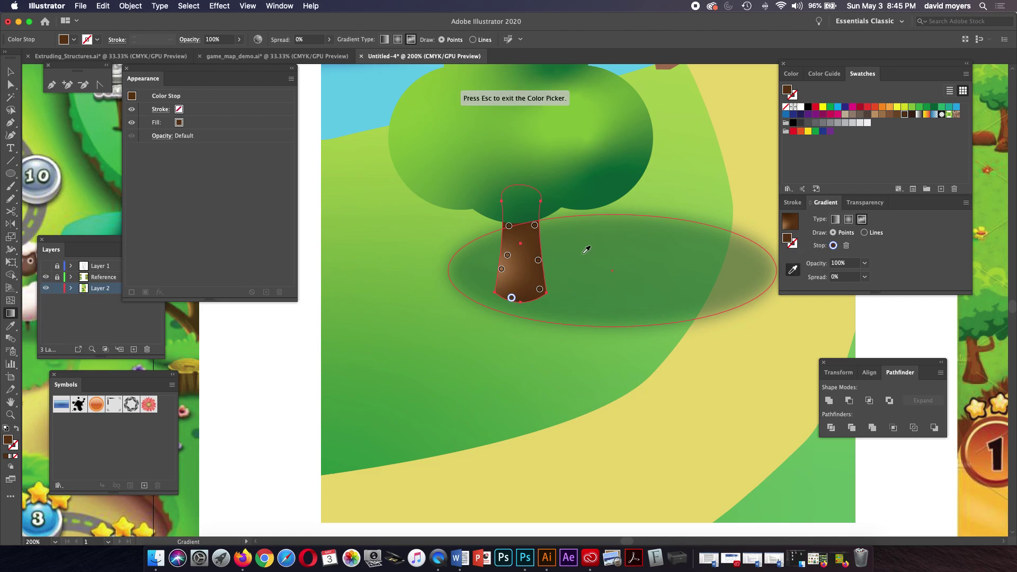
pyautogui.click(521, 270)
# Move the trunk's highlight stop slightly lower and the medium brown stop above it slightly higher, and deselect the trunk
pyautogui.click(503, 272)
pyautogui.press('Down')
pyautogui.press('Down')
pyautogui.press('Down')
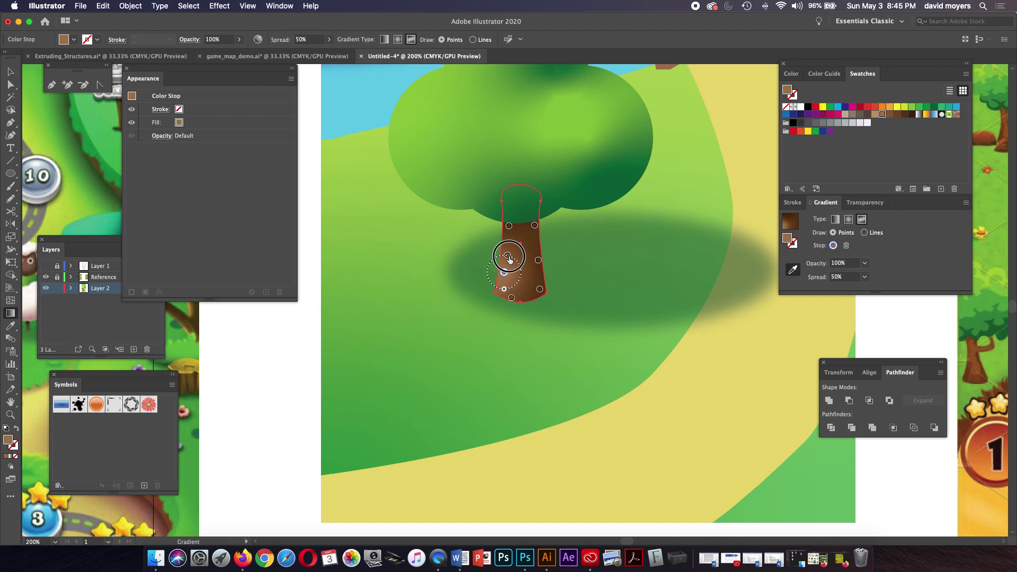
pyautogui.click(507, 255)
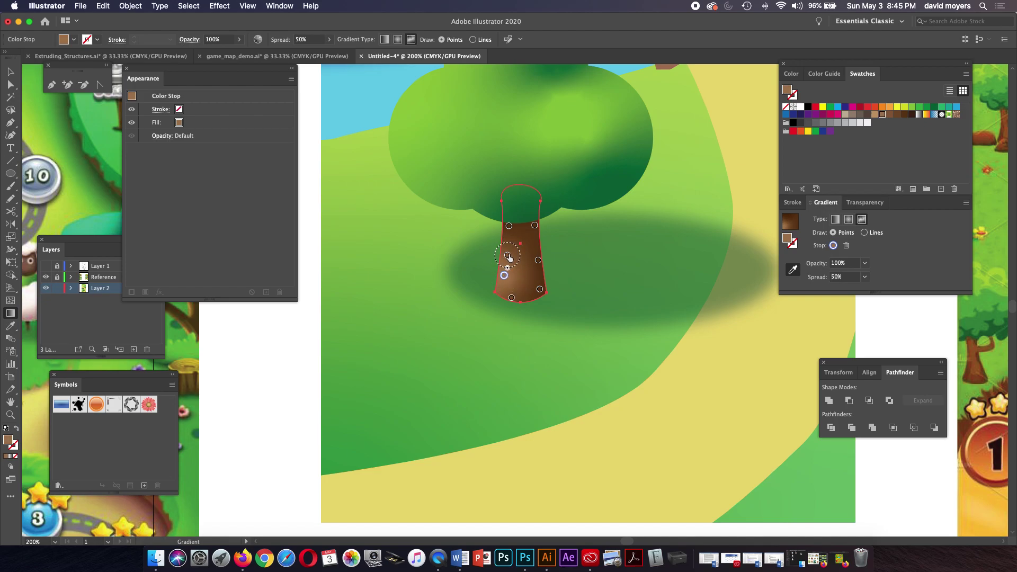
pyautogui.moveTo(507, 255); pyautogui.dragTo(508, 251)
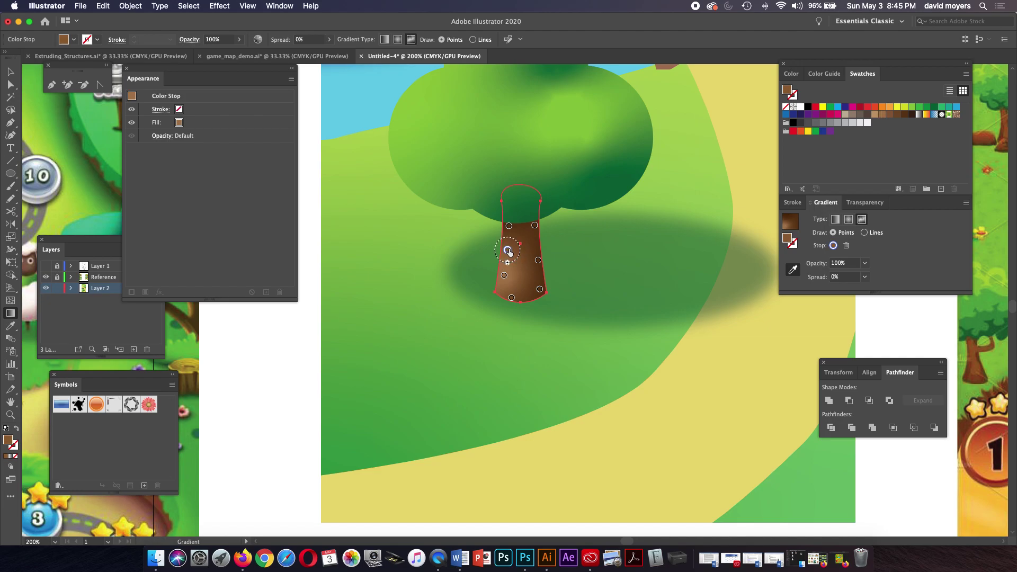
pyautogui.click(578, 264)
pyautogui.press('super+minus')
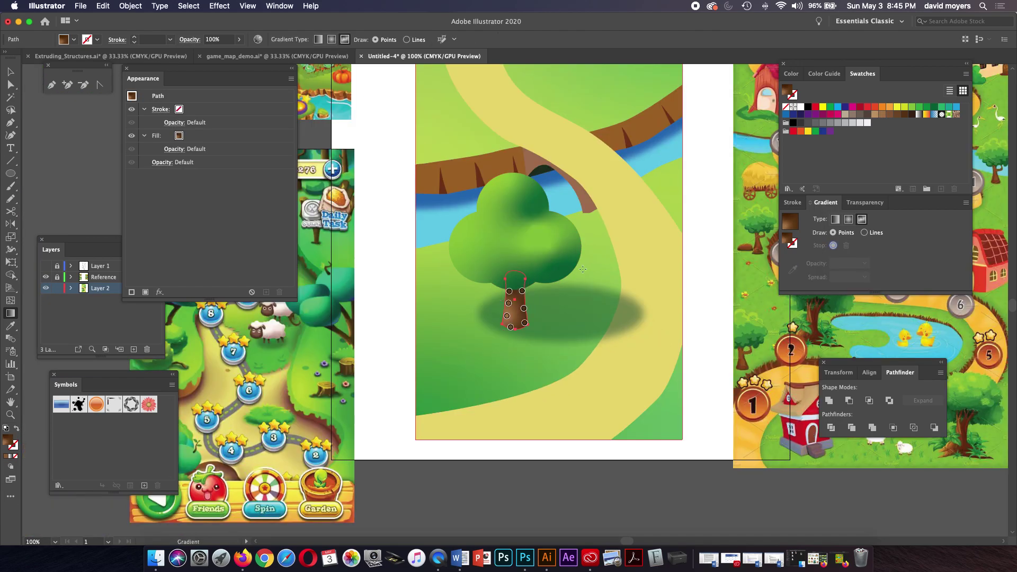
pyautogui.click(10, 85)
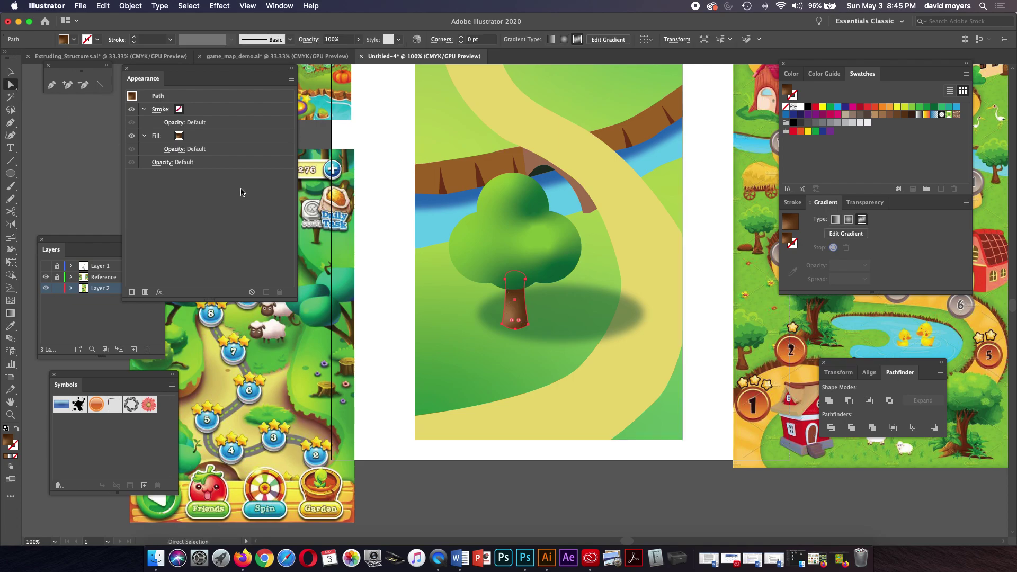
pyautogui.click(520, 498)
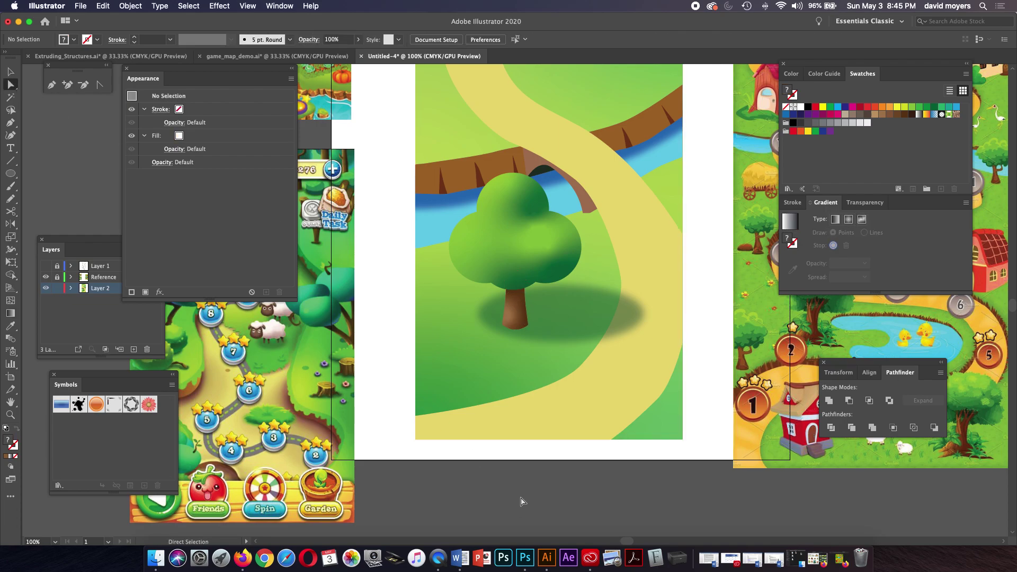
# Compare the trunk and its shadow with the sketch by briefly showing Layer 1
pyautogui.press('z')
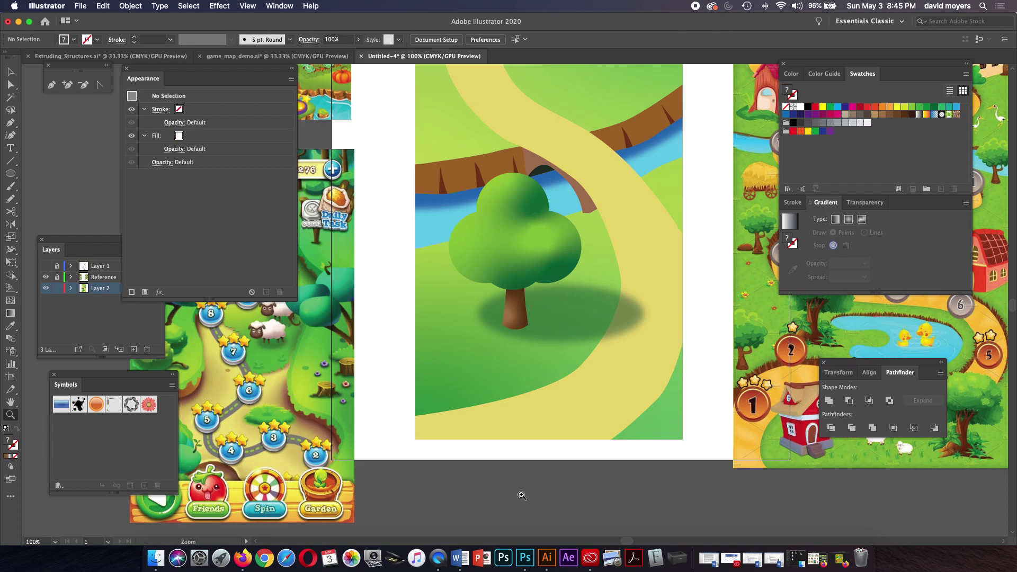
pyautogui.click(518, 310)
pyautogui.click(527, 313)
pyautogui.click(512, 313)
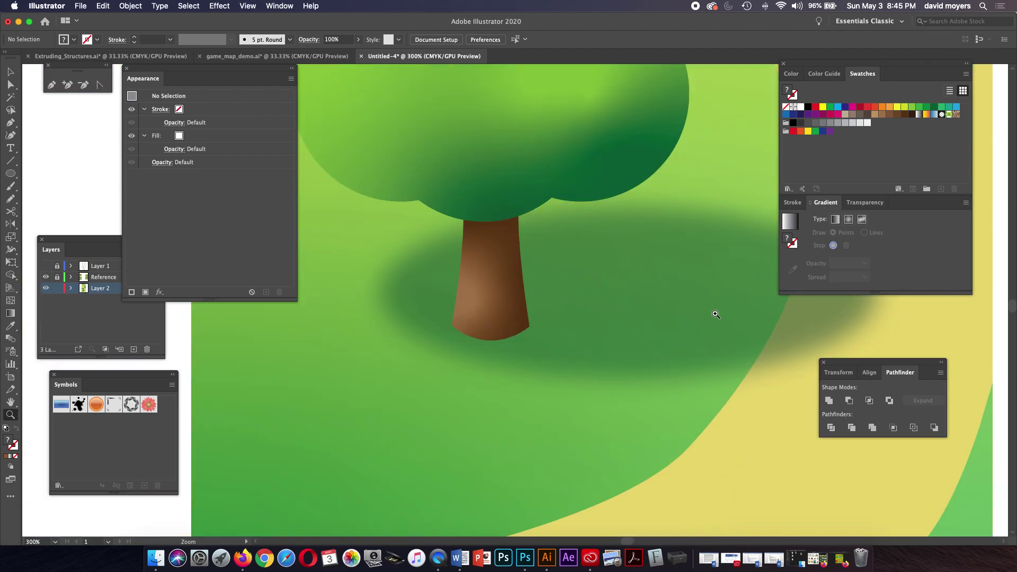
pyautogui.click(51, 266)
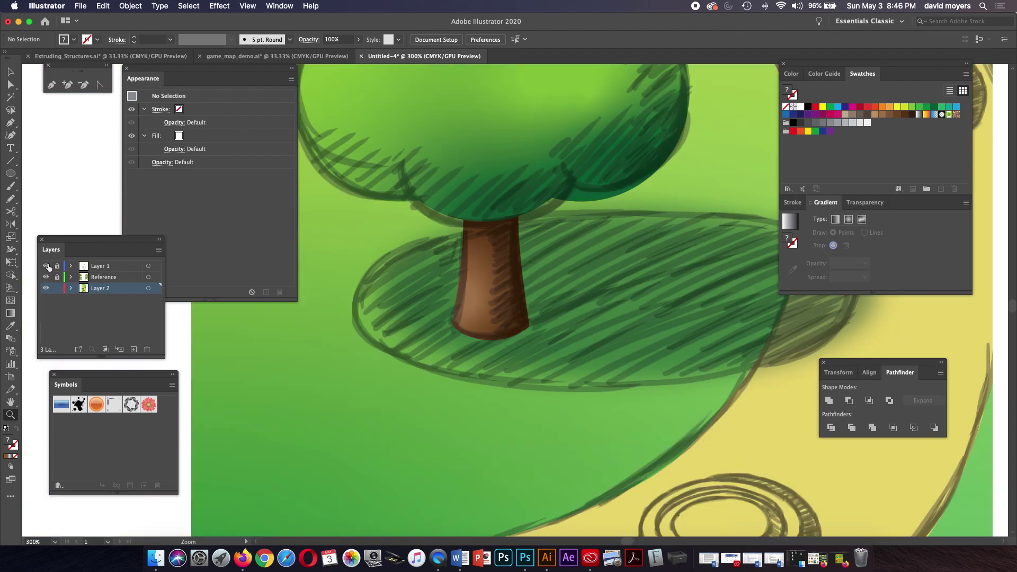
pyautogui.click(50, 267)
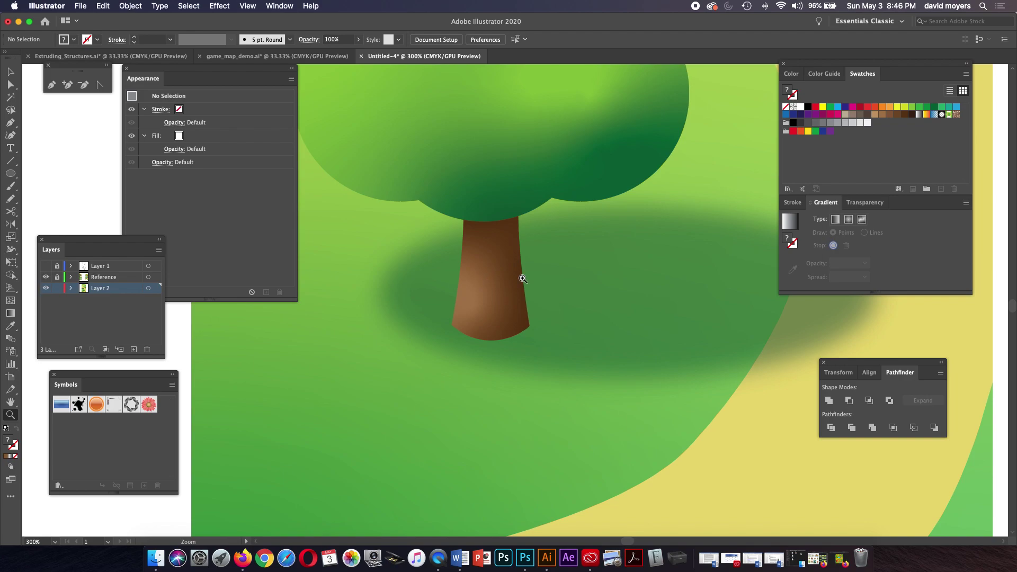
# Draw a thin, curved vertical bark sliver along the trunk's left side with the Pen tool
pyautogui.click(503, 275)
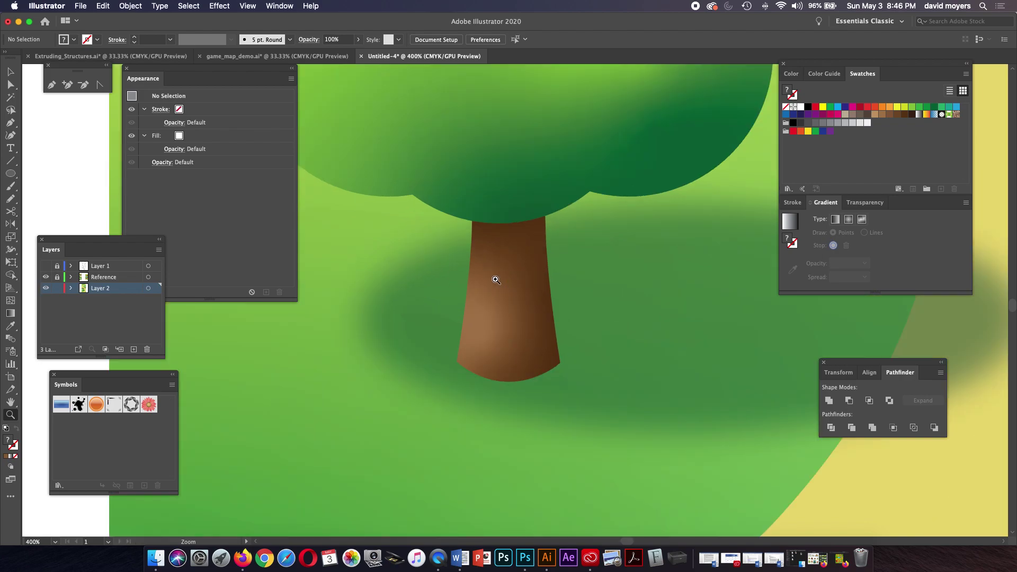
pyautogui.press('l')
pyautogui.press('p')
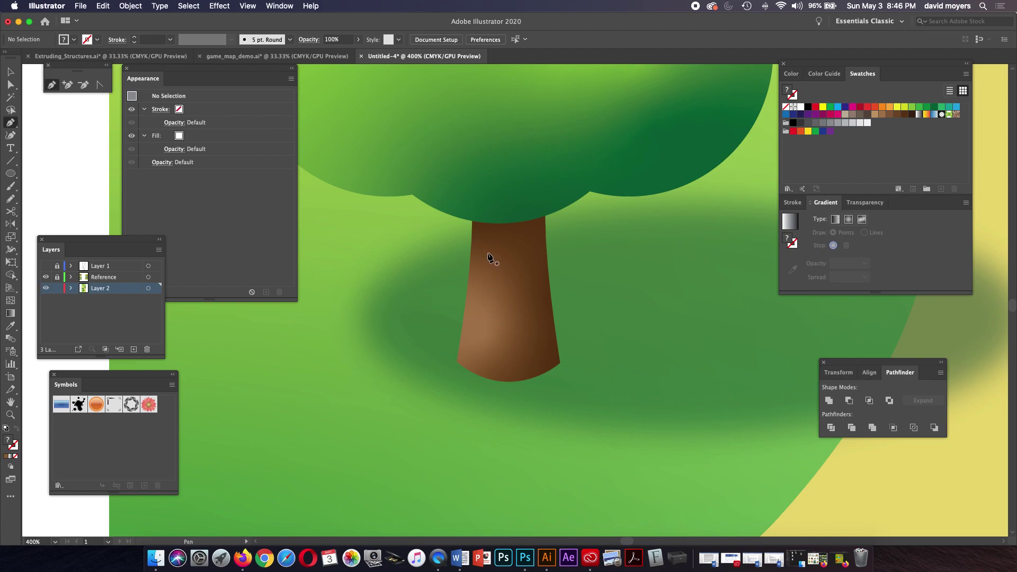
pyautogui.click(487, 249)
pyautogui.moveTo(481, 302); pyautogui.dragTo(488, 257)
pyautogui.click(481, 303)
pyautogui.click(485, 301)
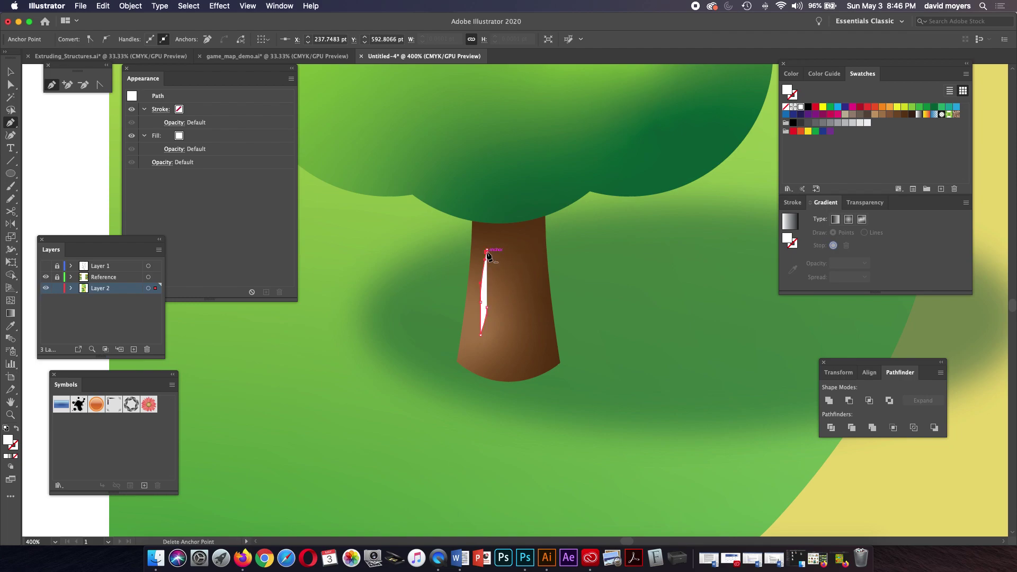
# Fill the bark sliver with the brown swatch C=40 M=65 Y=90 K=35 and deselect it
pyautogui.press('i')
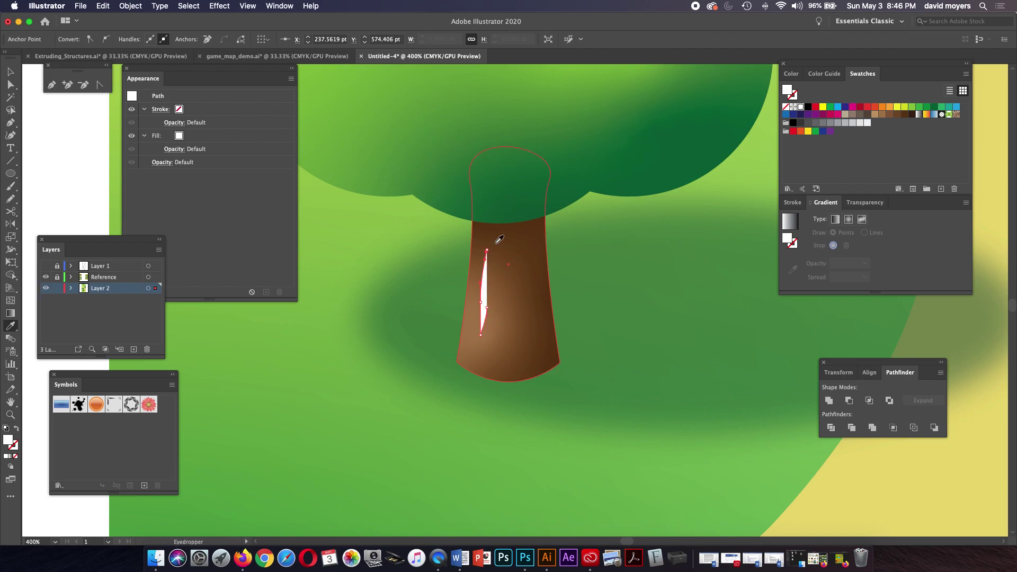
pyautogui.click(521, 223)
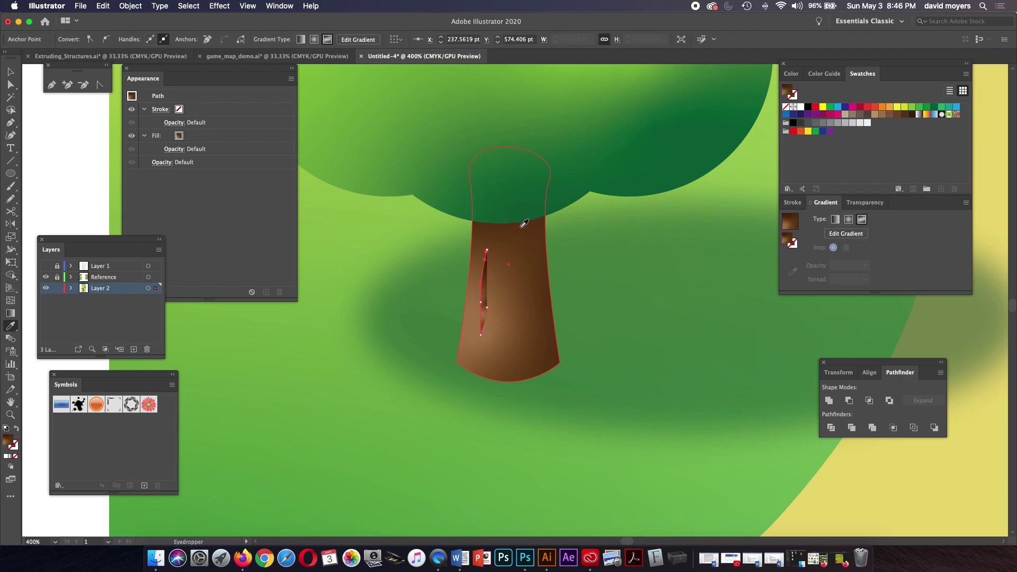
pyautogui.click(897, 114)
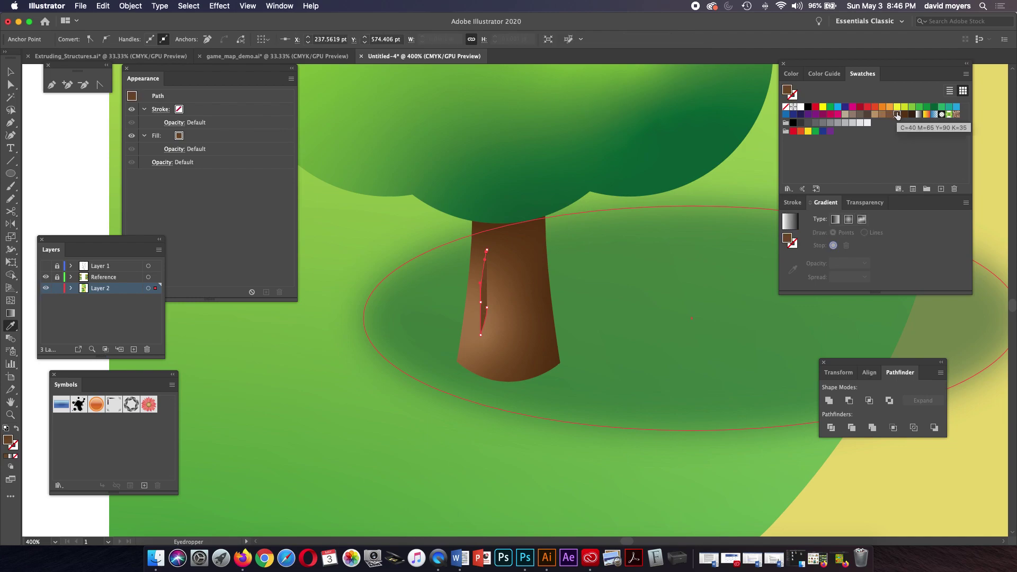
pyautogui.keyDown('super'); pyautogui.click(571, 325); pyautogui.keyUp('super')
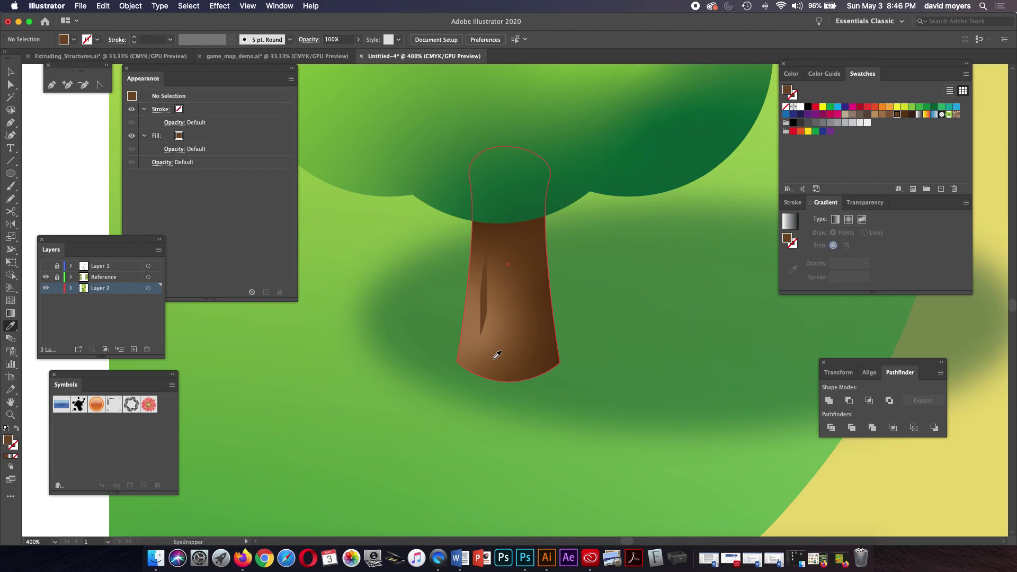
# Draw a long, thin, bent bark sliver running vertically down the middle of the trunk with the Pen tool and deselect it
pyautogui.press('p')
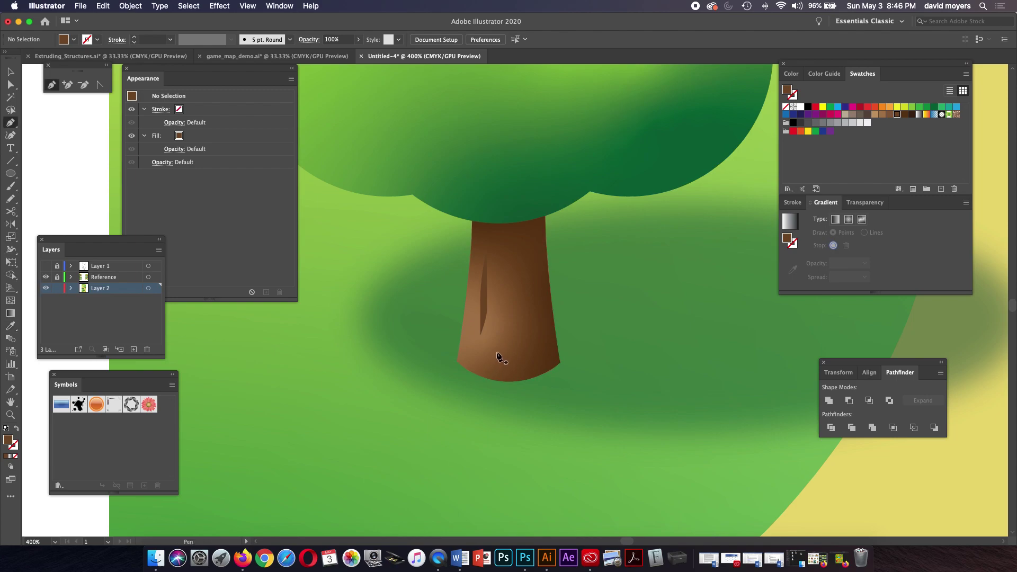
pyautogui.moveTo(495, 359); pyautogui.dragTo(499, 303)
pyautogui.click(499, 312)
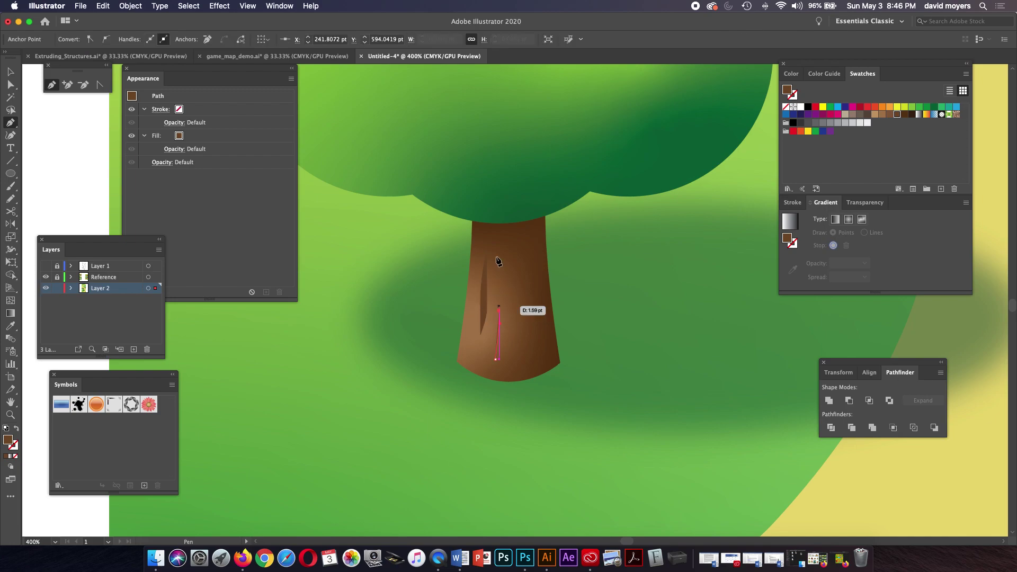
pyautogui.click(498, 242)
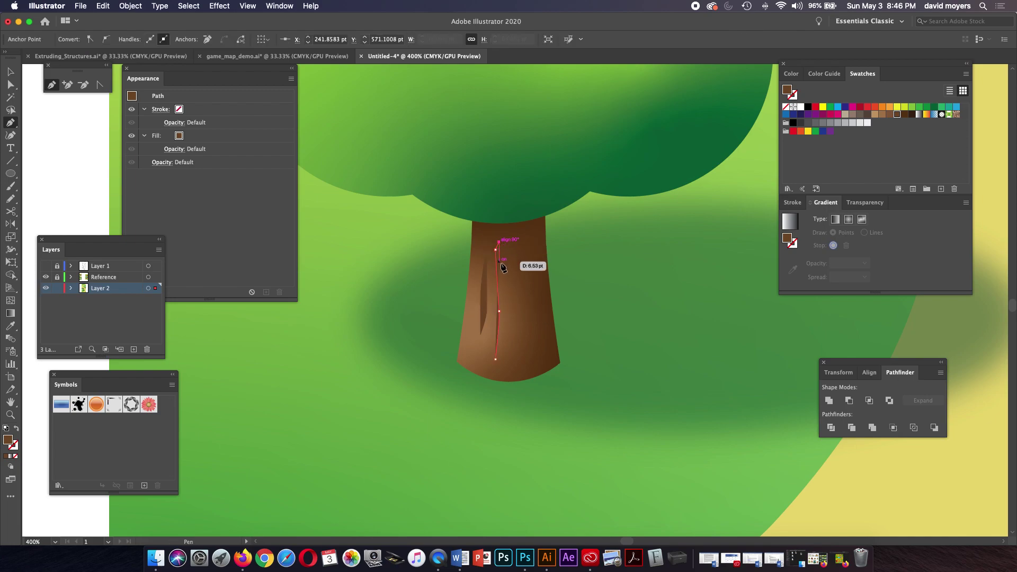
pyautogui.click(500, 275)
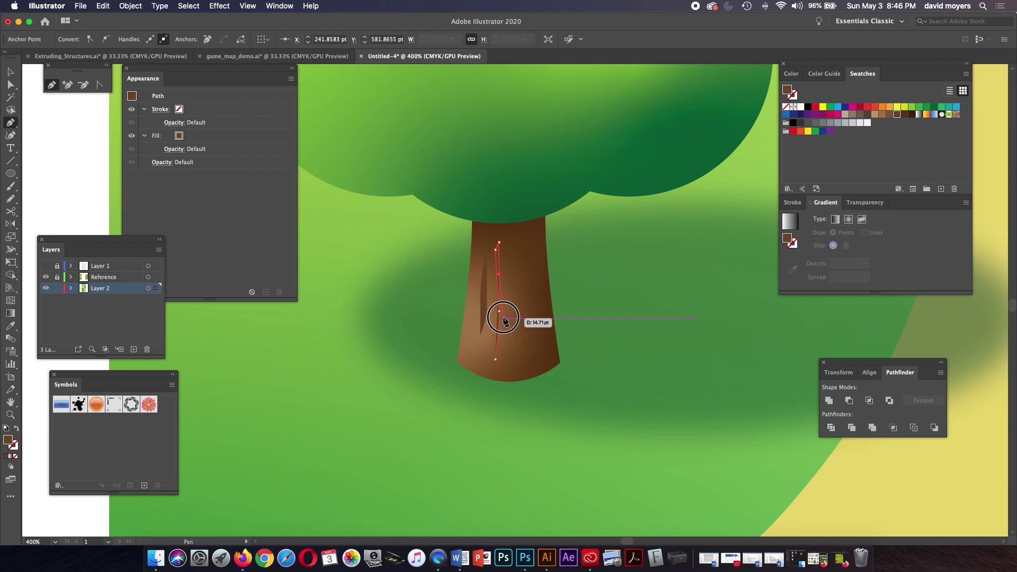
pyautogui.click(499, 370)
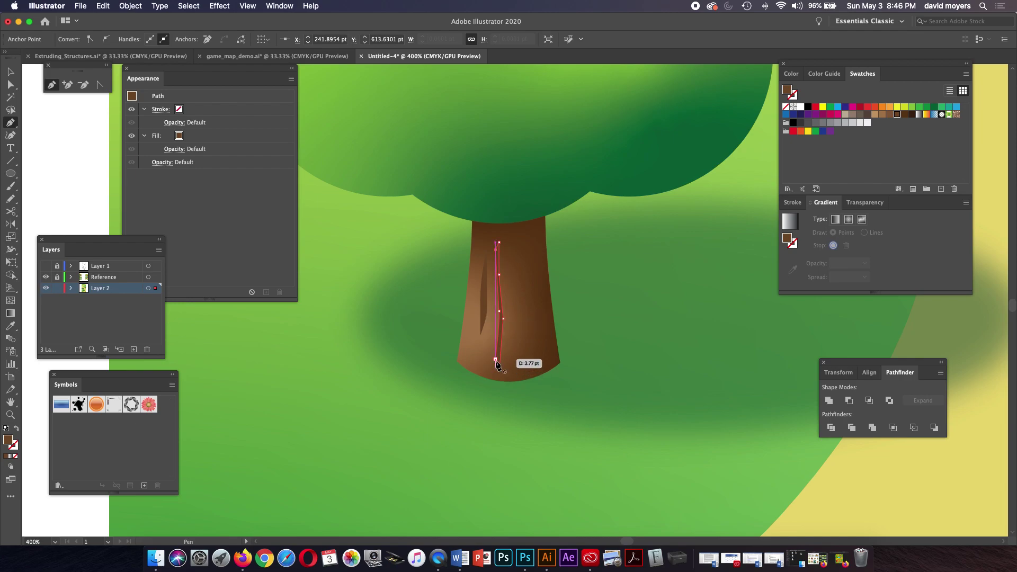
pyautogui.press('super+shift+a')
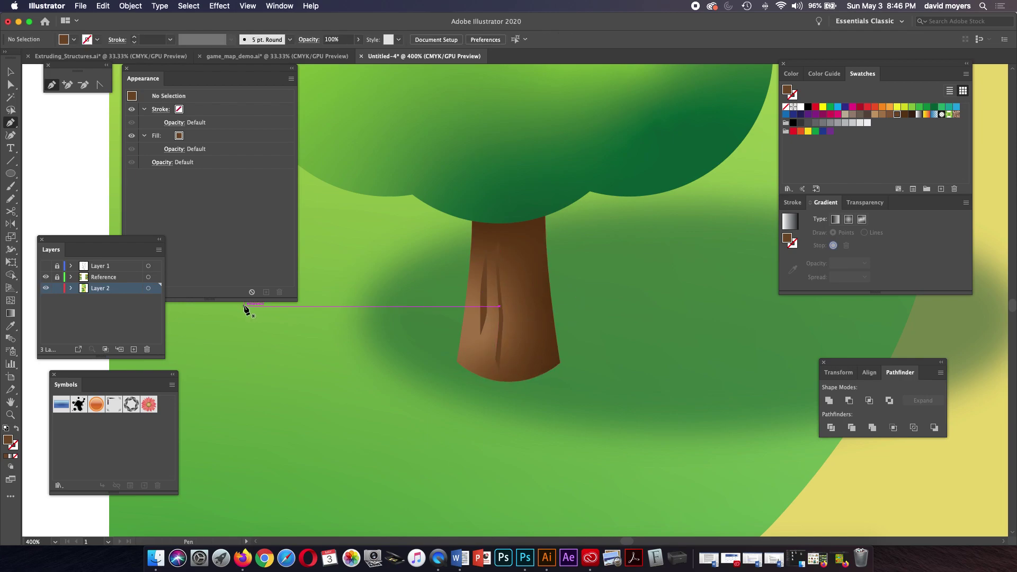
# Draw a narrow pointed bark wedge at the trunk's lower-left edge and trim its overhang below the trunk with the Shape Builder
pyautogui.moveTo(465, 368); pyautogui.dragTo(469, 375)
pyautogui.click(471, 330)
pyautogui.press('z')
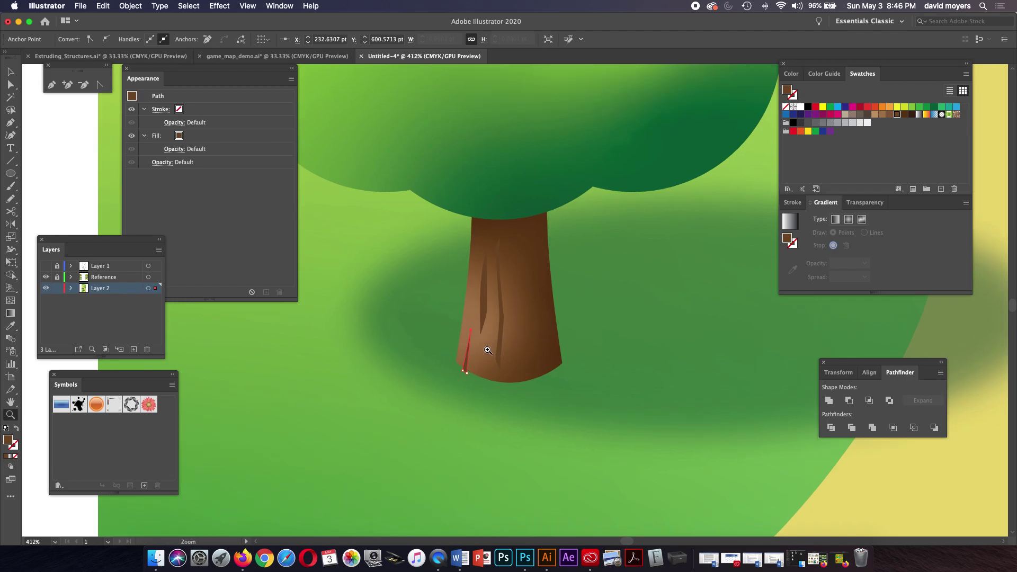
pyautogui.click(484, 347)
pyautogui.click(525, 285)
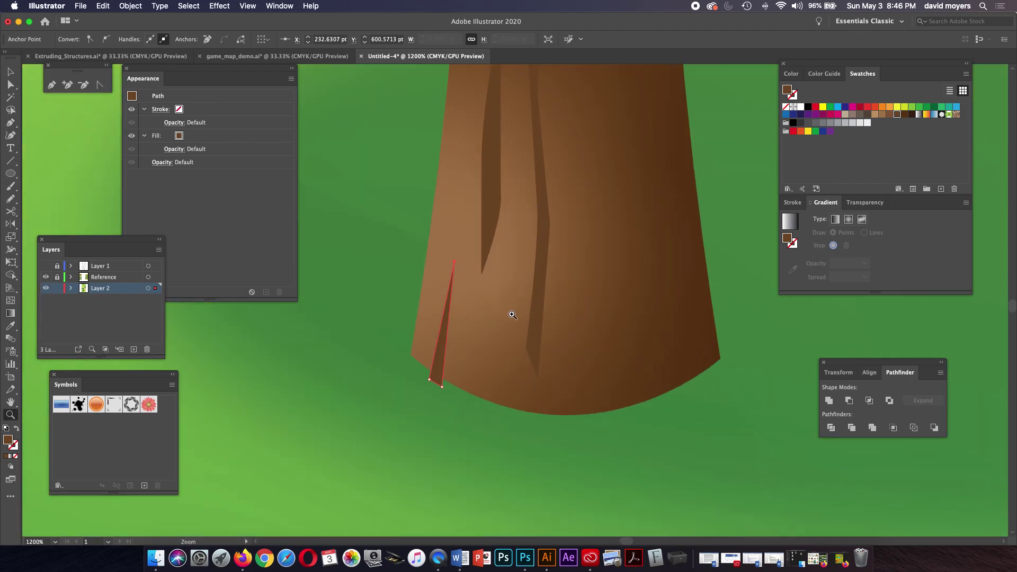
pyautogui.click(503, 321)
pyautogui.press('v')
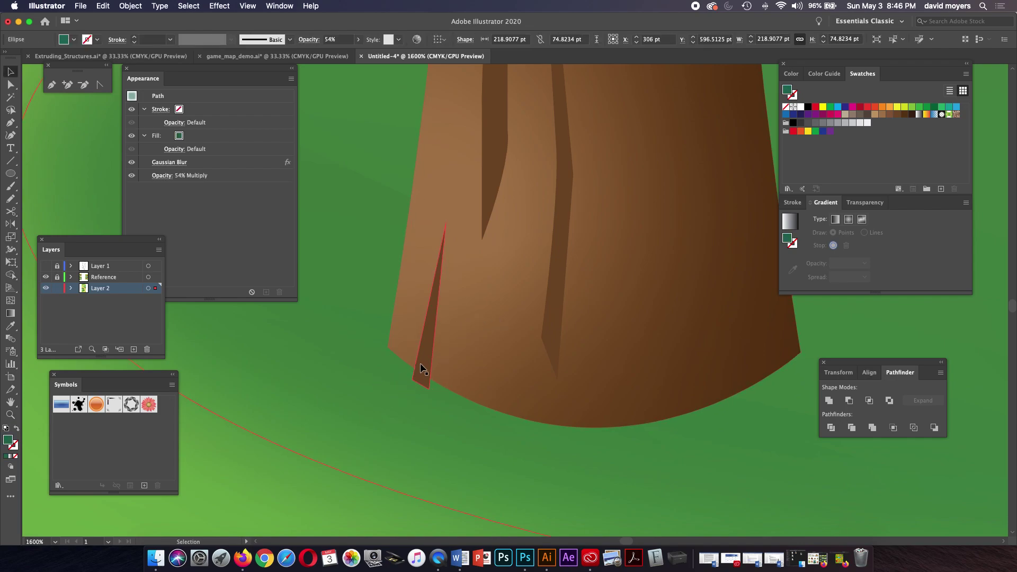
pyautogui.keyDown('shift'); pyautogui.click(473, 371); pyautogui.keyUp('shift')
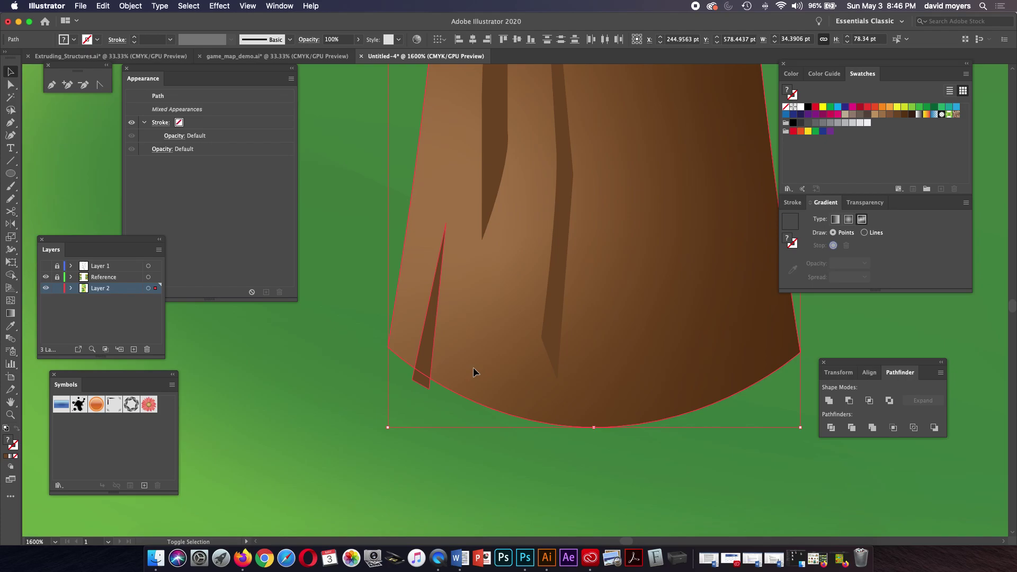
pyautogui.hotkey('shift', 'm')
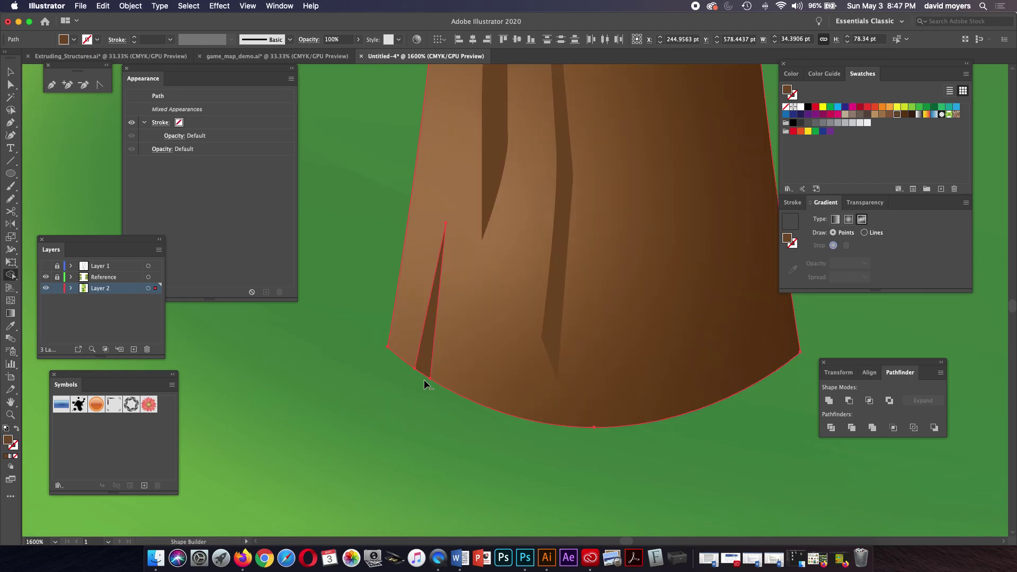
pyautogui.click(425, 383)
pyautogui.press('super+shift+a')
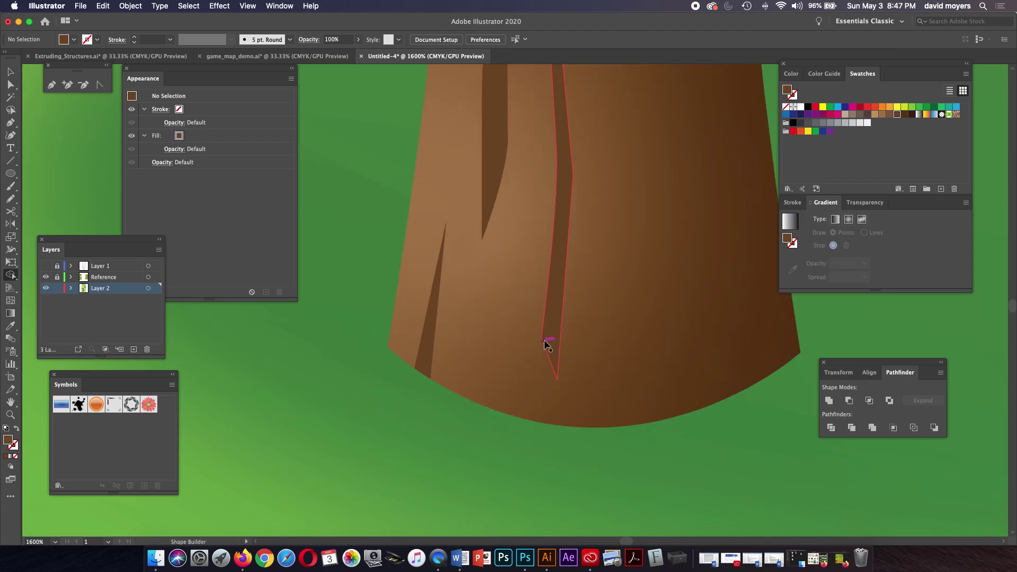
# Try a darker brown swatch as the fill of the long middle bark sliver
pyautogui.press('super+minus')
pyautogui.press('super+minus')
pyautogui.press('super+minus')
pyautogui.press('super+minus')
pyautogui.press('super+minus')
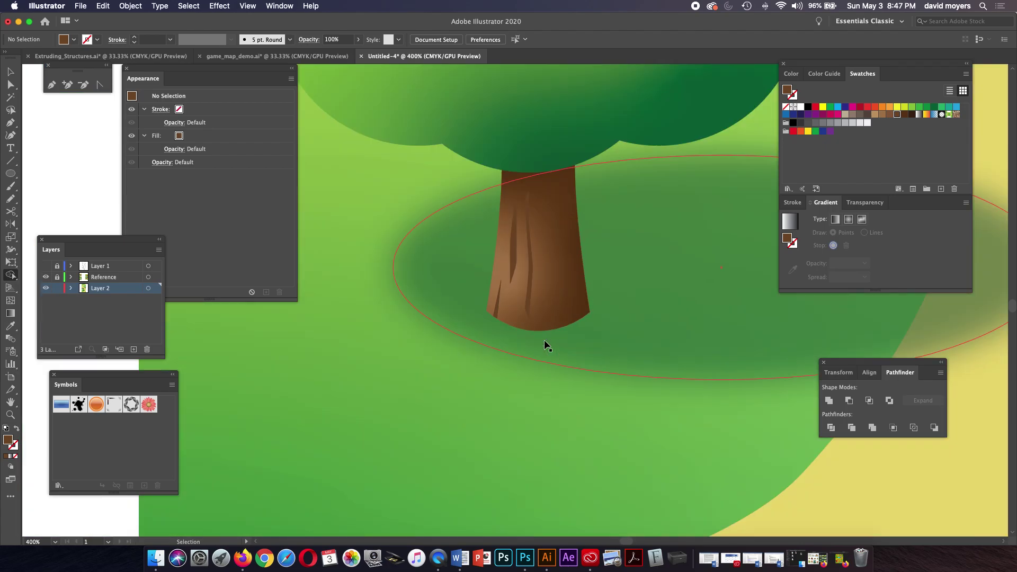
pyautogui.scroll(2, 547, 323)
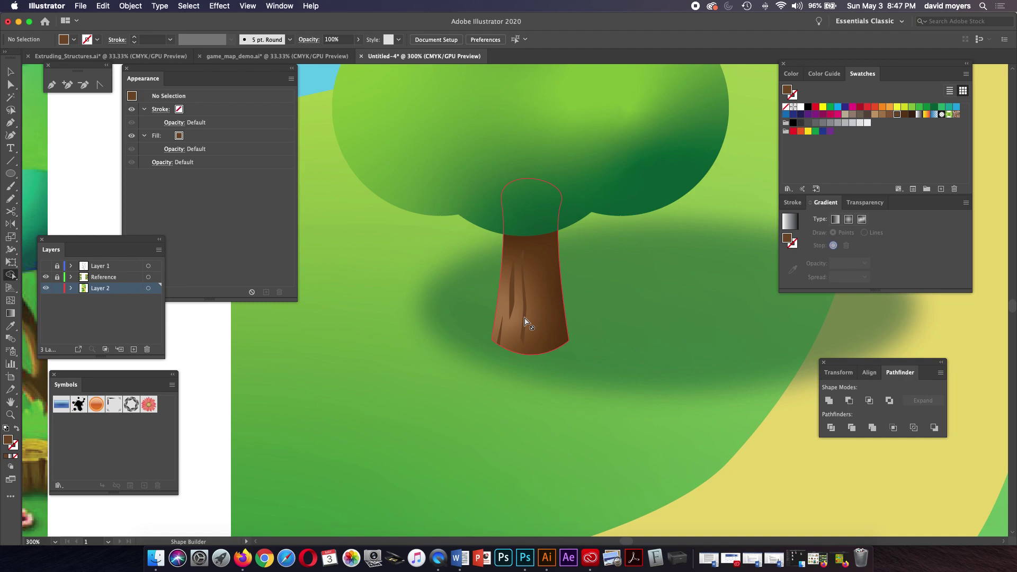
pyautogui.press('v')
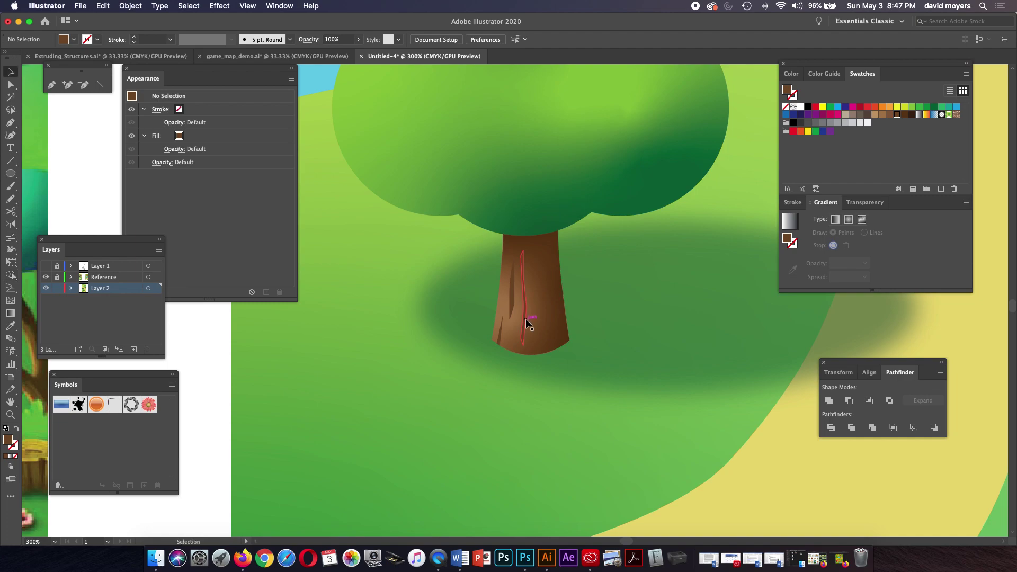
pyautogui.click(527, 320)
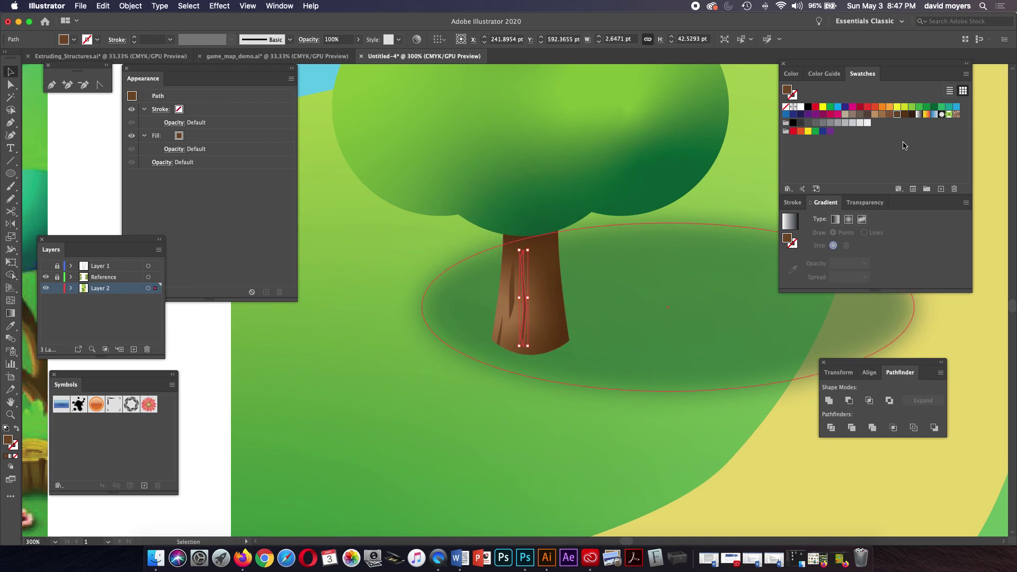
pyautogui.click(904, 115)
pyautogui.click(219, 332)
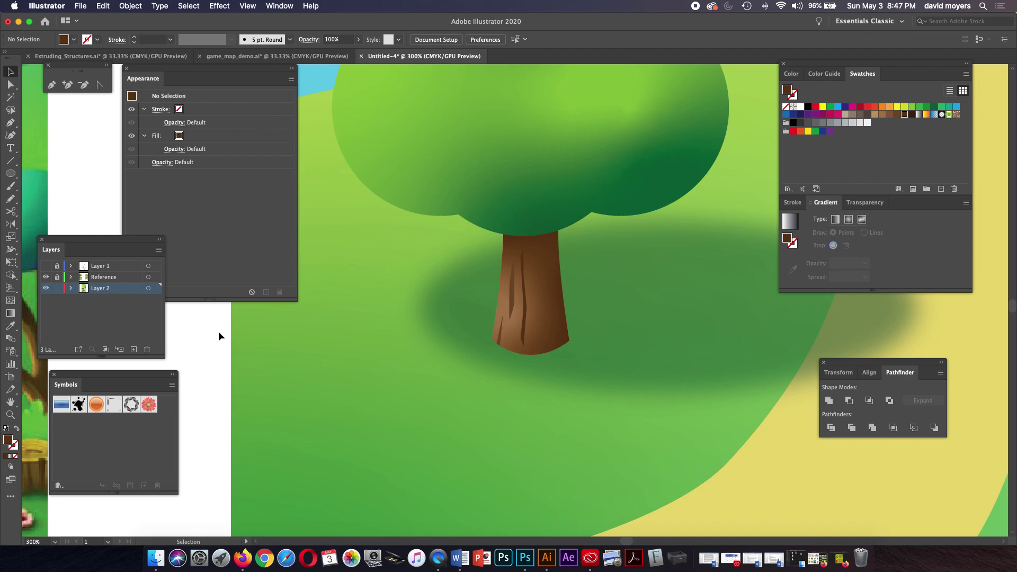
# Set the long middle bark sliver's blend mode to Multiply and its opacity to 47%
pyautogui.click(526, 318)
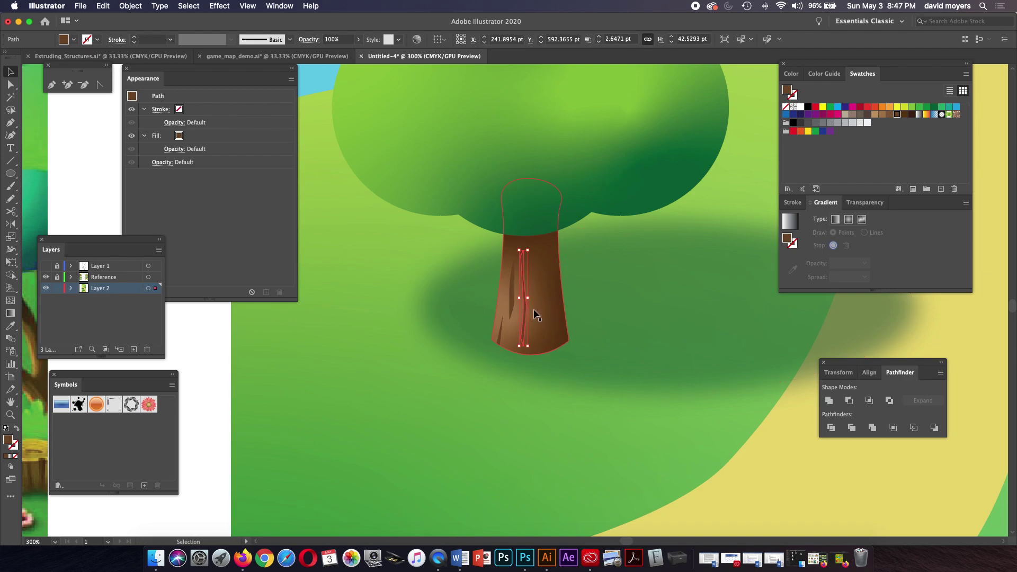
pyautogui.click(858, 205)
pyautogui.click(897, 219)
pyautogui.click(802, 221)
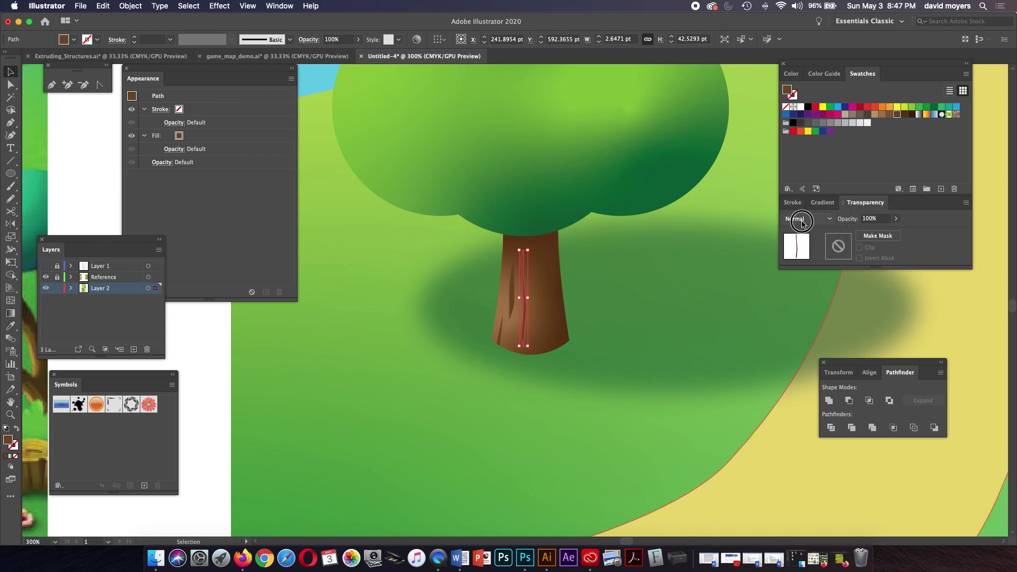
pyautogui.click(802, 255)
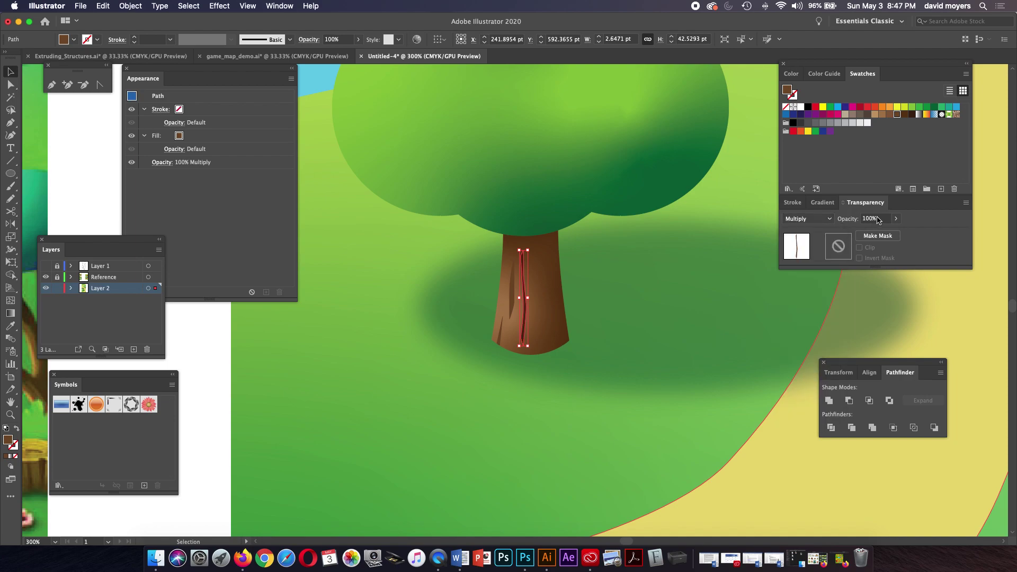
pyautogui.moveTo(893, 222); pyautogui.dragTo(873, 235)
pyautogui.click(608, 205)
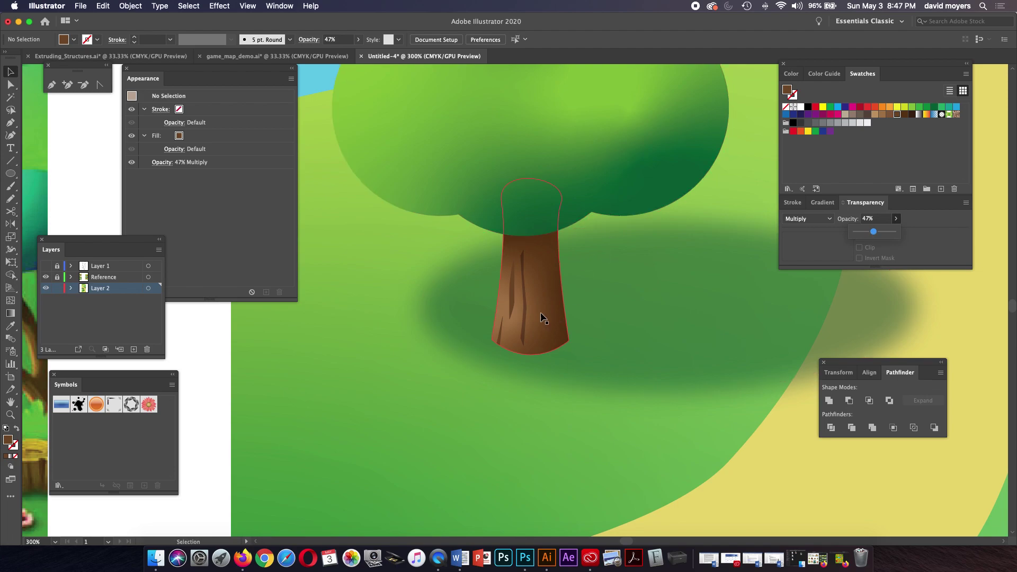
# Lower the long middle bark sliver's opacity to 31% and deselect it
pyautogui.click(525, 320)
pyautogui.click(895, 220)
pyautogui.moveTo(877, 235); pyautogui.dragTo(868, 235)
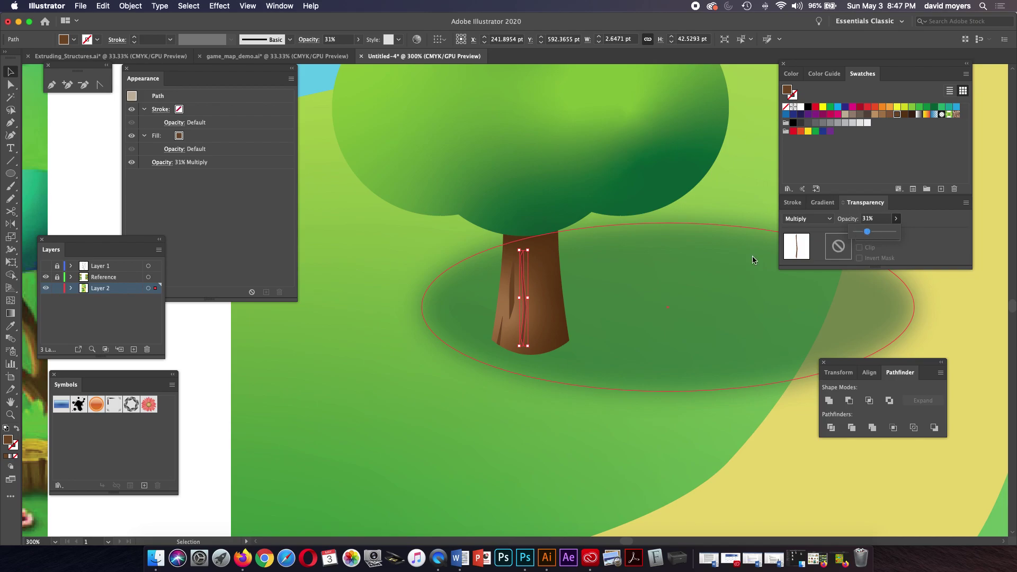
pyautogui.click(222, 316)
# Examine the tree within the whole map scene alongside the reference images, and return to a close view of the trunk
pyautogui.press('super+minus')
pyautogui.press('super+minus')
pyautogui.press('super+minus')
pyautogui.press('super+minus')
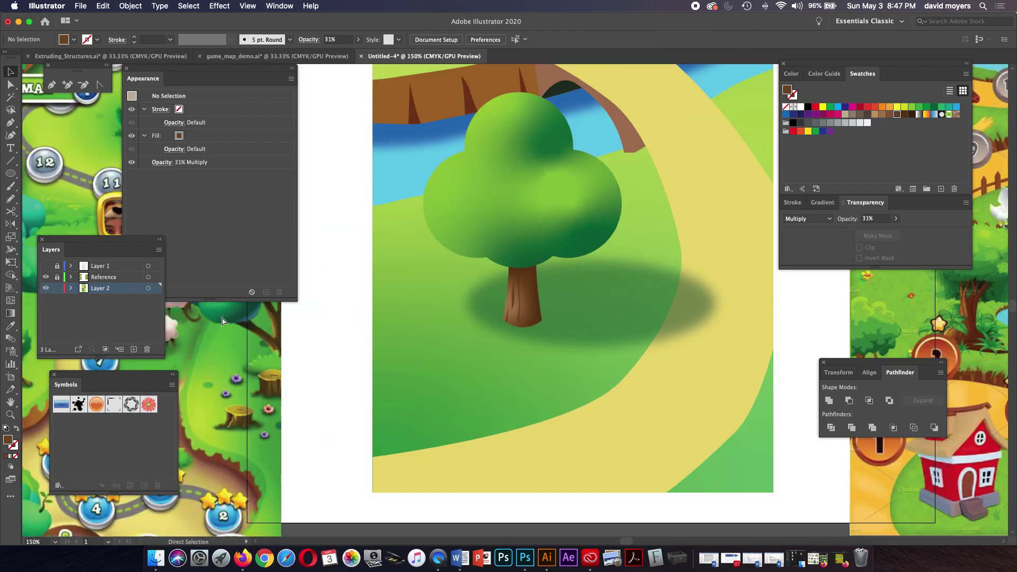
pyautogui.press('z')
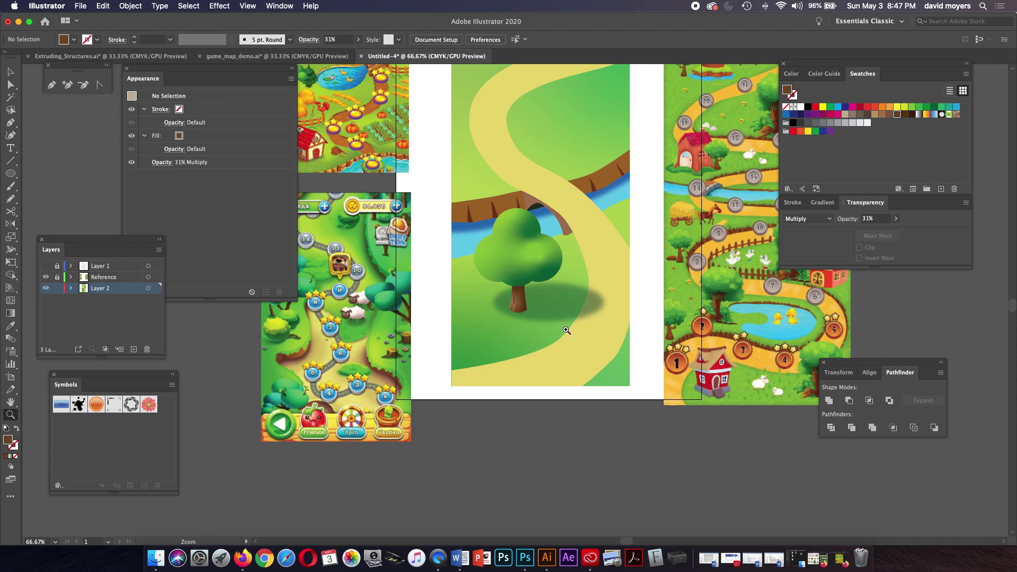
pyautogui.click(550, 313)
pyautogui.click(466, 269)
pyautogui.click(554, 311)
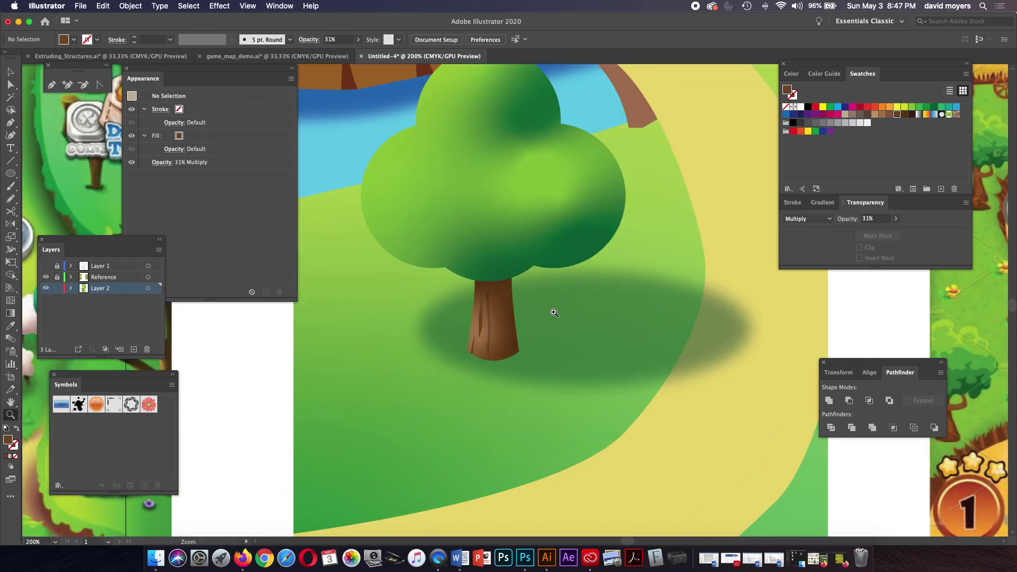
pyautogui.click(484, 308)
pyautogui.click(563, 311)
# Draw a slender bark sliver on the trunk's upper right and copy the long middle sliver's appearance onto it with the Eyedropper
pyautogui.press('l')
pyautogui.press('p')
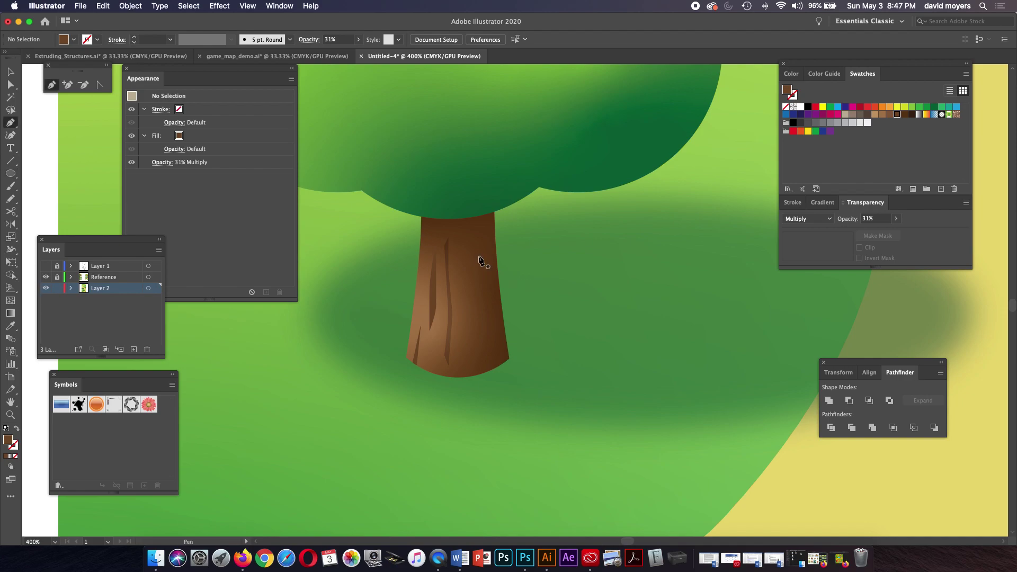
pyautogui.click(467, 231)
pyautogui.moveTo(466, 295); pyautogui.dragTo(474, 312)
pyautogui.click(468, 295)
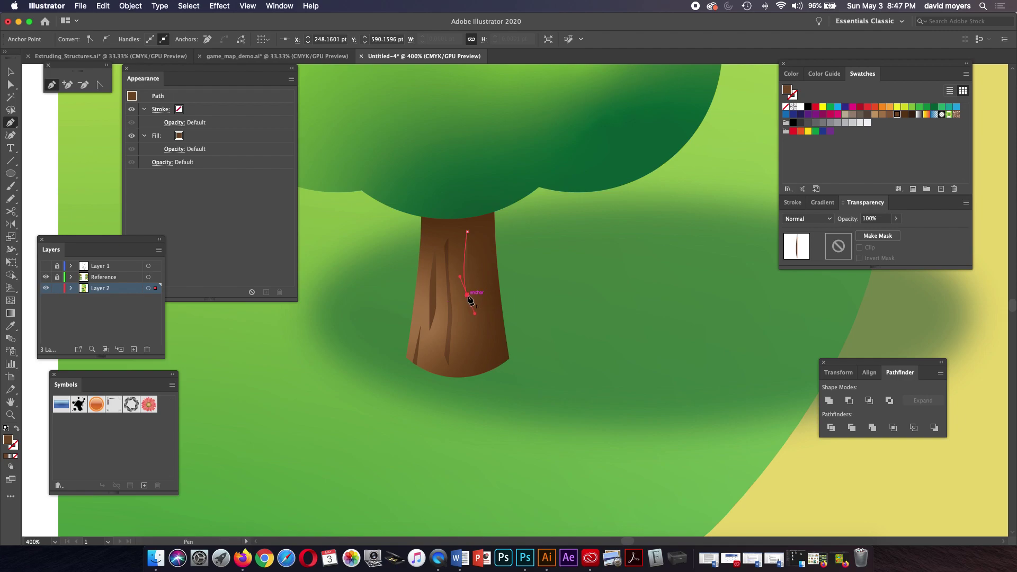
pyautogui.click(469, 304)
pyautogui.moveTo(472, 263); pyautogui.dragTo(469, 236)
pyautogui.press('i')
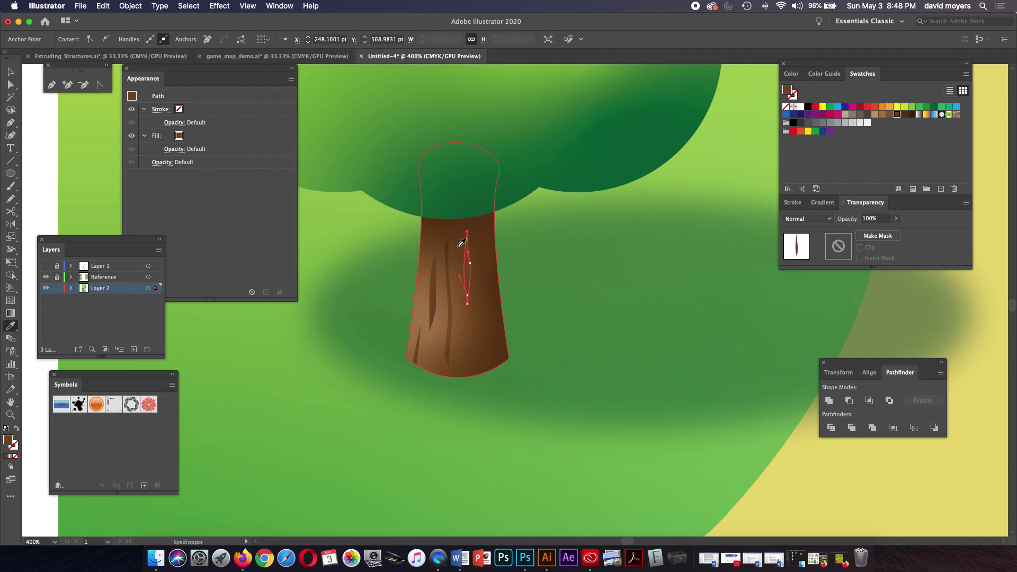
pyautogui.click(455, 250)
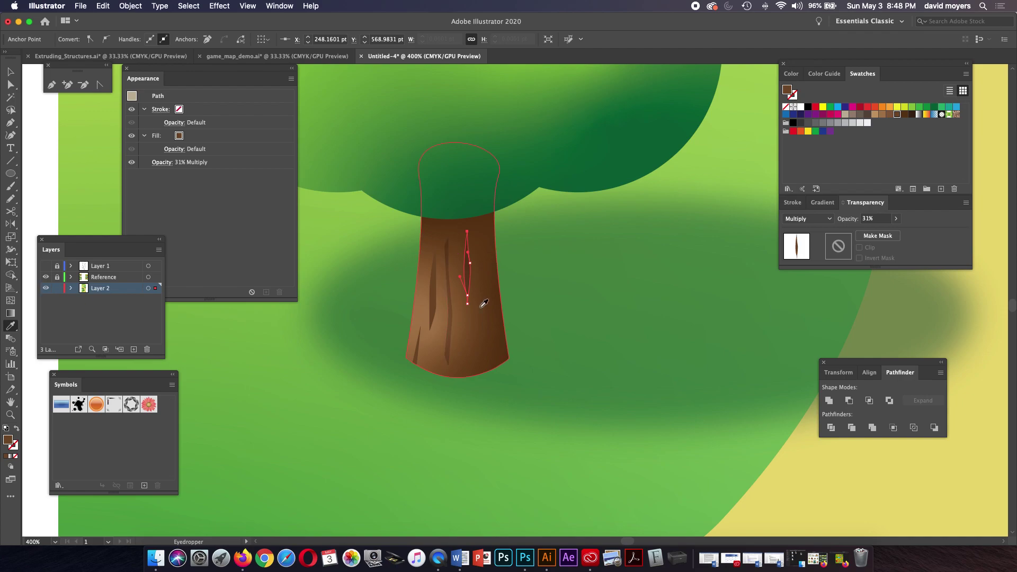
# Draw a short bent bark sliver on the trunk's lower right and give it the upper-right sliver's appearance with the Eyedropper
pyautogui.press('p')
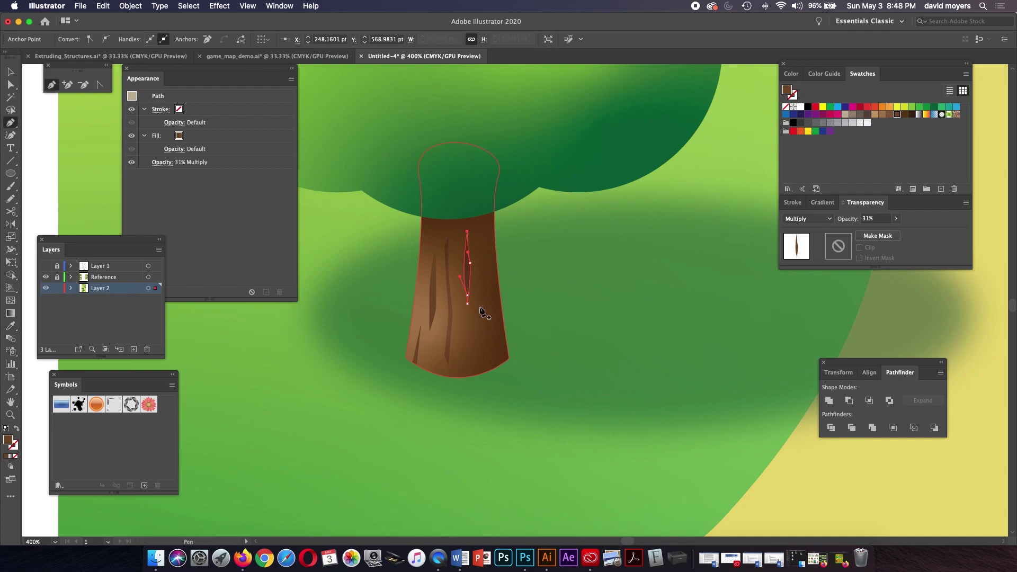
pyautogui.click(481, 359)
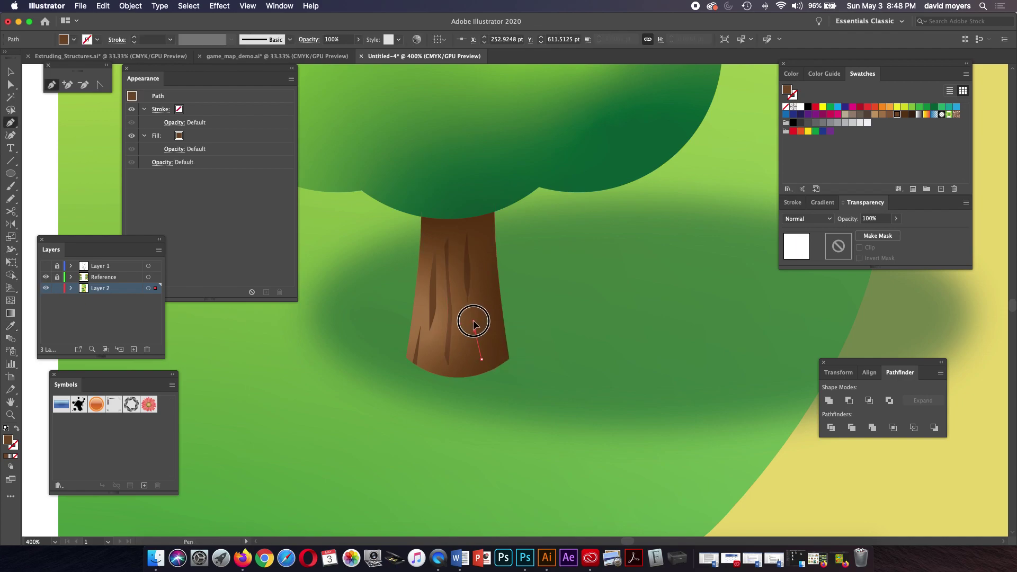
pyautogui.click(474, 327)
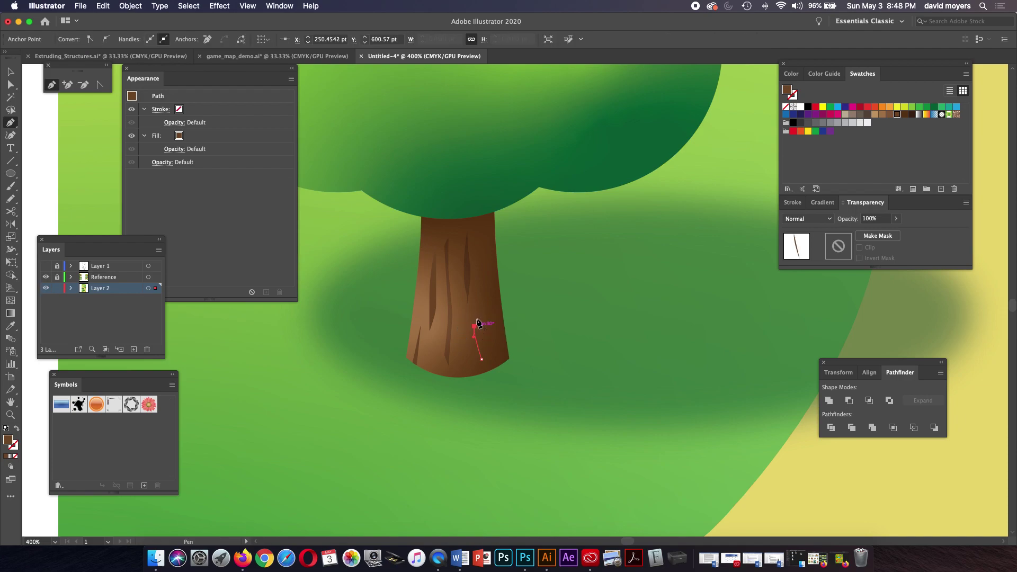
pyautogui.moveTo(479, 305); pyautogui.dragTo(478, 304)
pyautogui.click(479, 328)
pyautogui.moveTo(479, 329); pyautogui.dragTo(484, 362)
pyautogui.click(479, 361)
pyautogui.press('i')
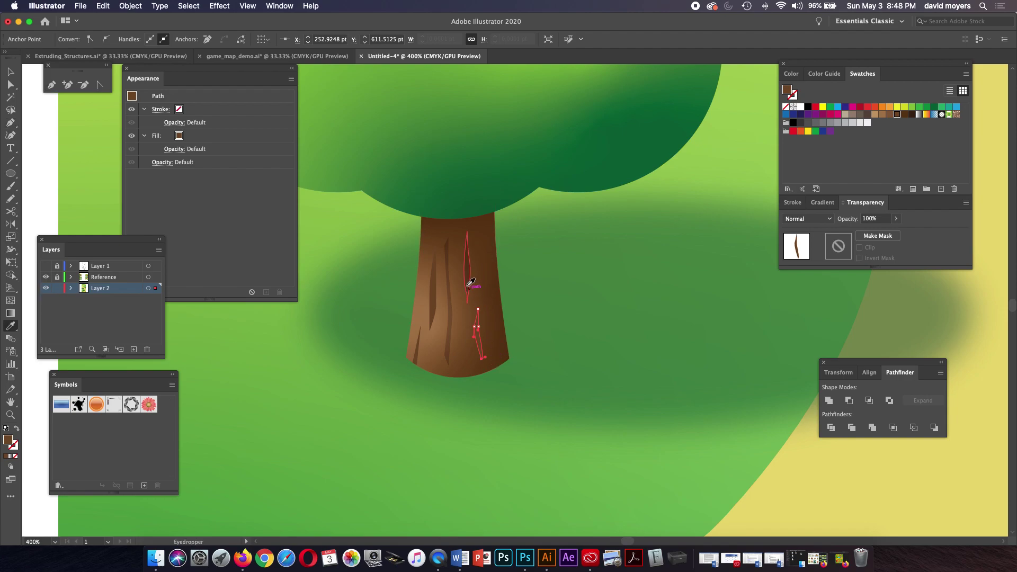
pyautogui.click(469, 275)
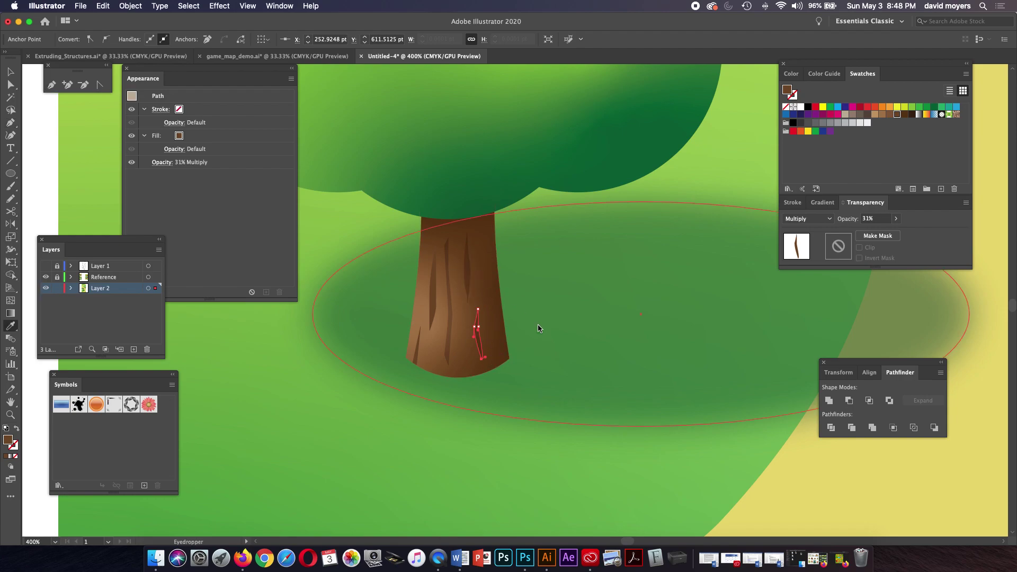
pyautogui.press('p')
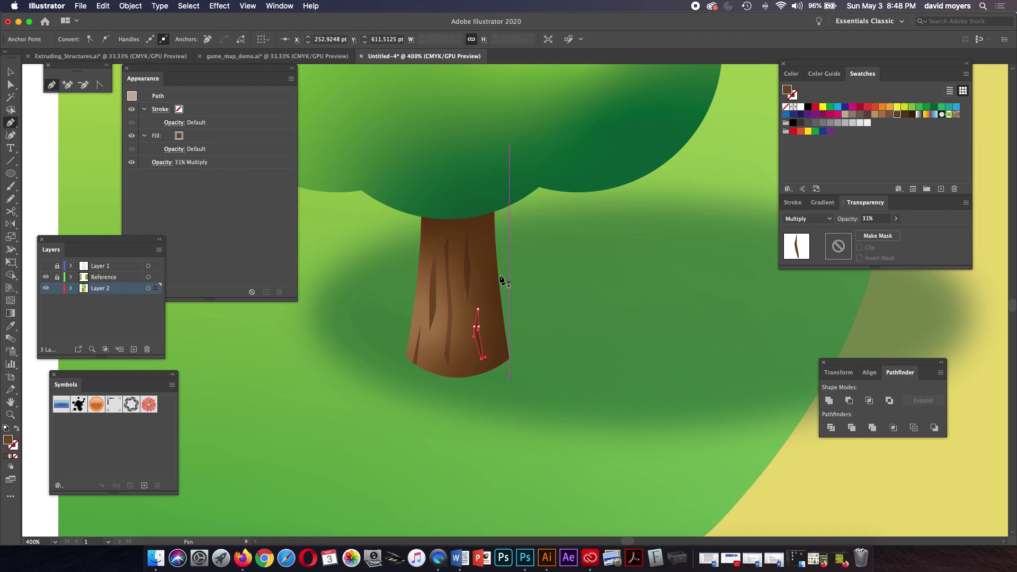
# Draw a slender bark sliver along the trunk's upper right edge with the Pen tool and adjust its left anchor points
pyautogui.click(482, 253)
pyautogui.click(480, 276)
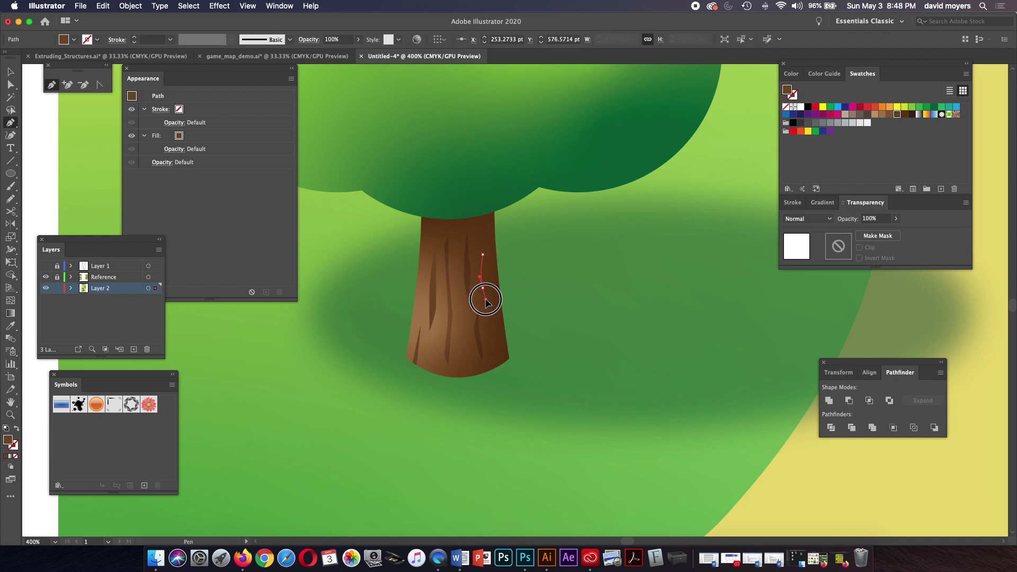
pyautogui.click(483, 288)
pyautogui.click(486, 298)
pyautogui.click(486, 301)
pyautogui.moveTo(487, 302); pyautogui.dragTo(484, 233)
pyautogui.click(483, 255)
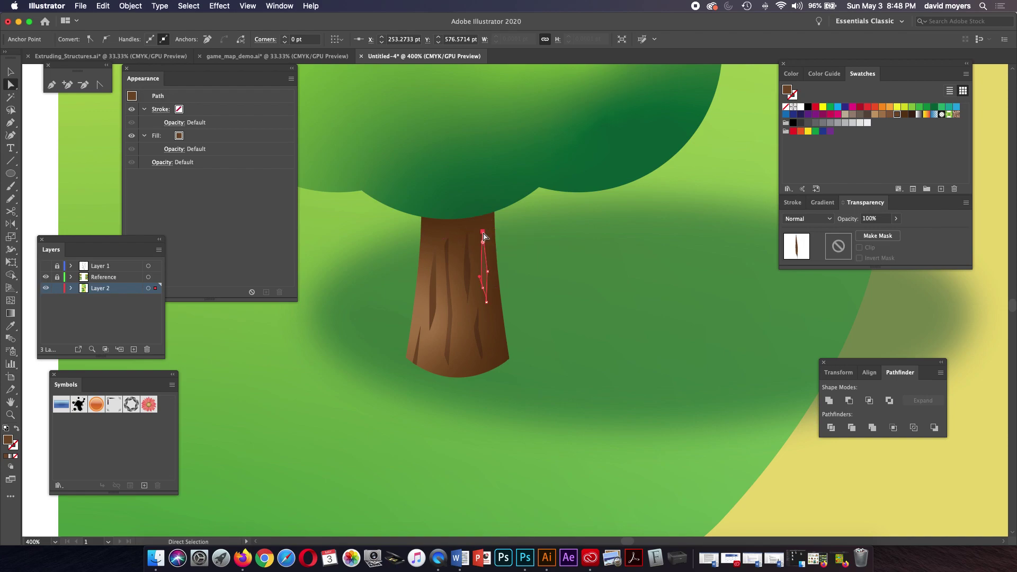
pyautogui.moveTo(483, 285); pyautogui.dragTo(486, 282)
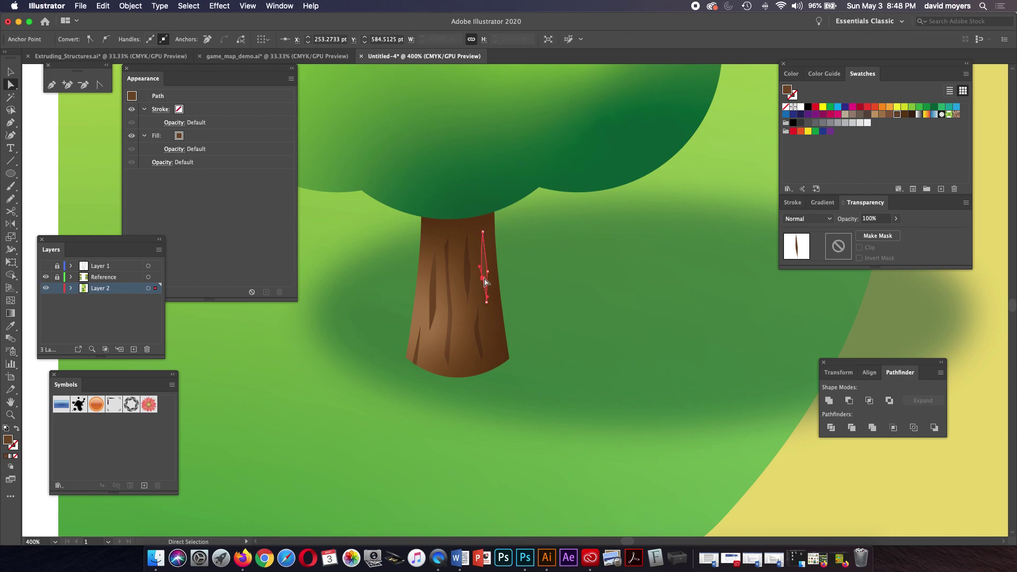
# Copy the neighbouring upper-right sliver's 31% Multiply appearance onto the new edge sliver with the Eyedropper and deselect it
pyautogui.press('i')
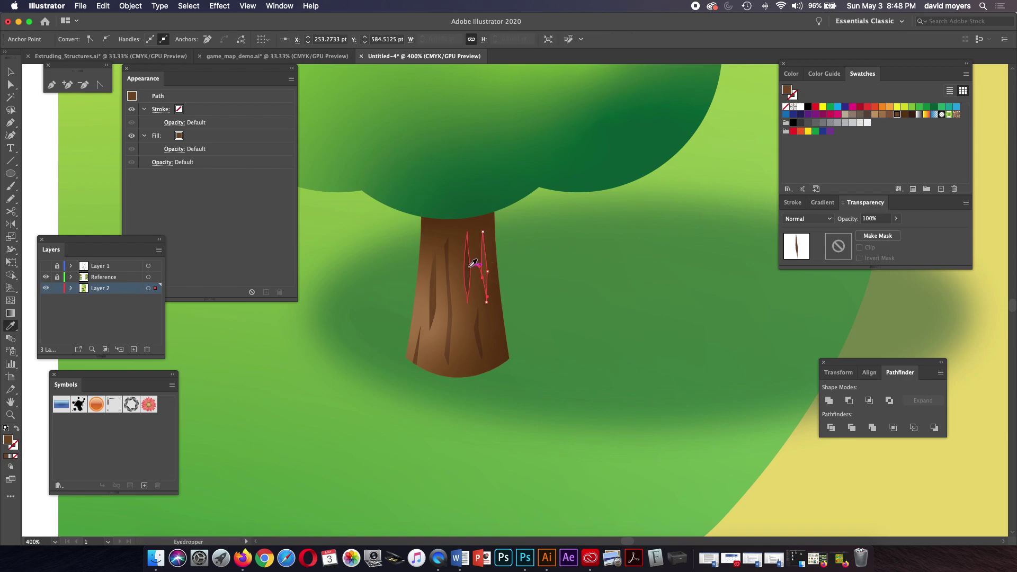
pyautogui.click(476, 264)
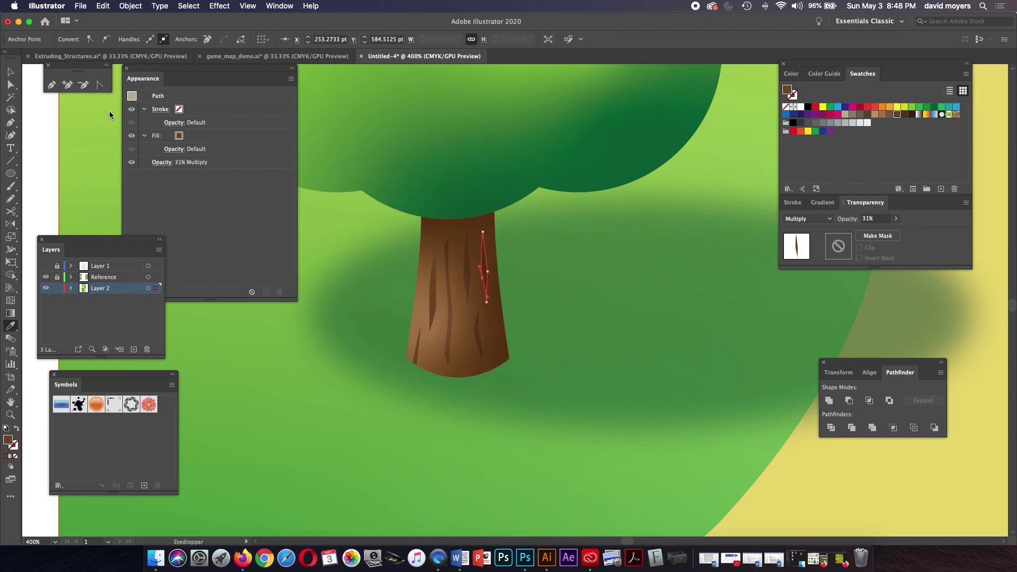
pyautogui.click(11, 84)
pyautogui.click(52, 127)
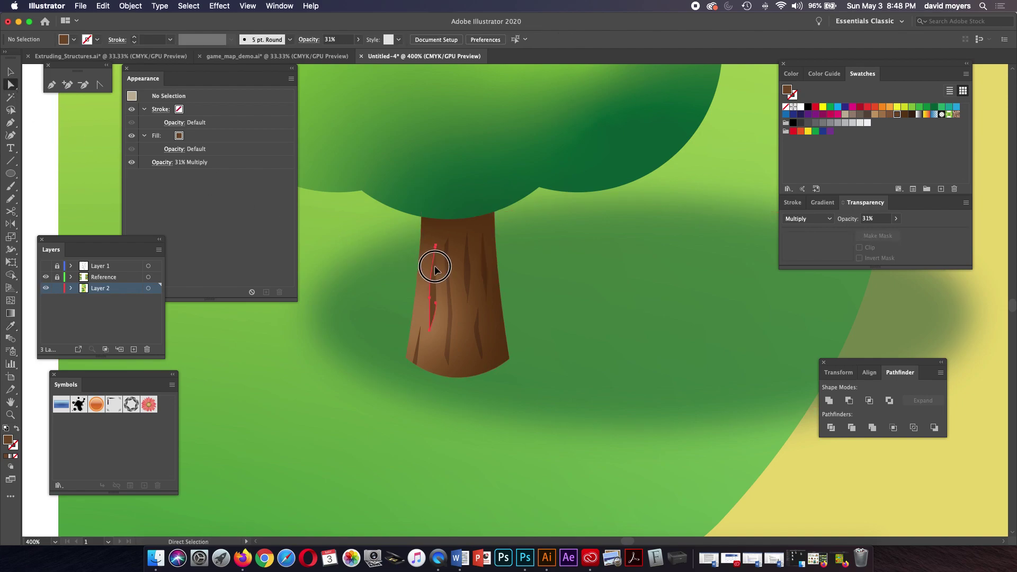
# Shift the long bark sliver on the trunk's left side slightly outward, refine its anchor points, and deselect it
pyautogui.click(430, 263)
pyautogui.press('p')
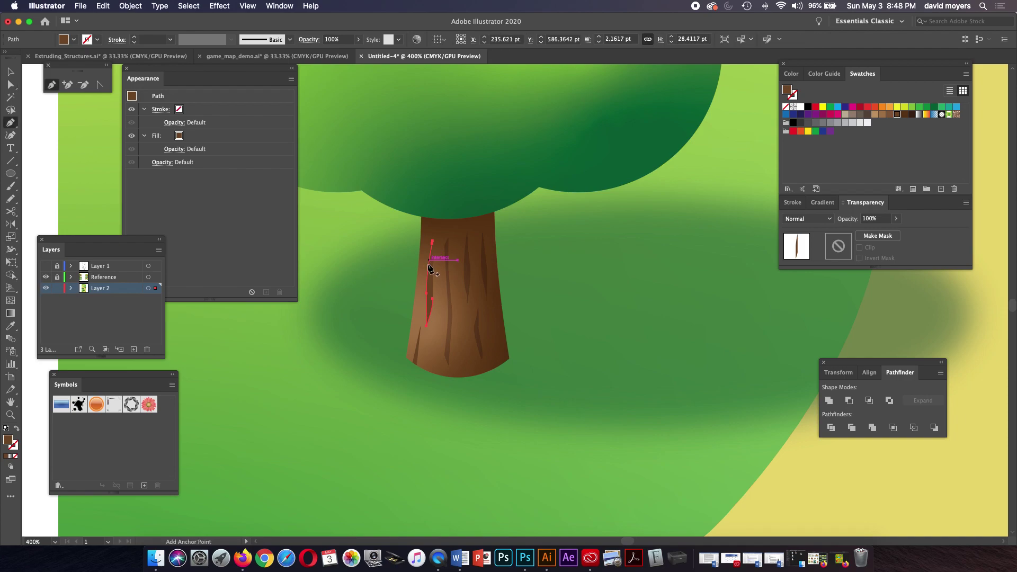
pyautogui.click(435, 302)
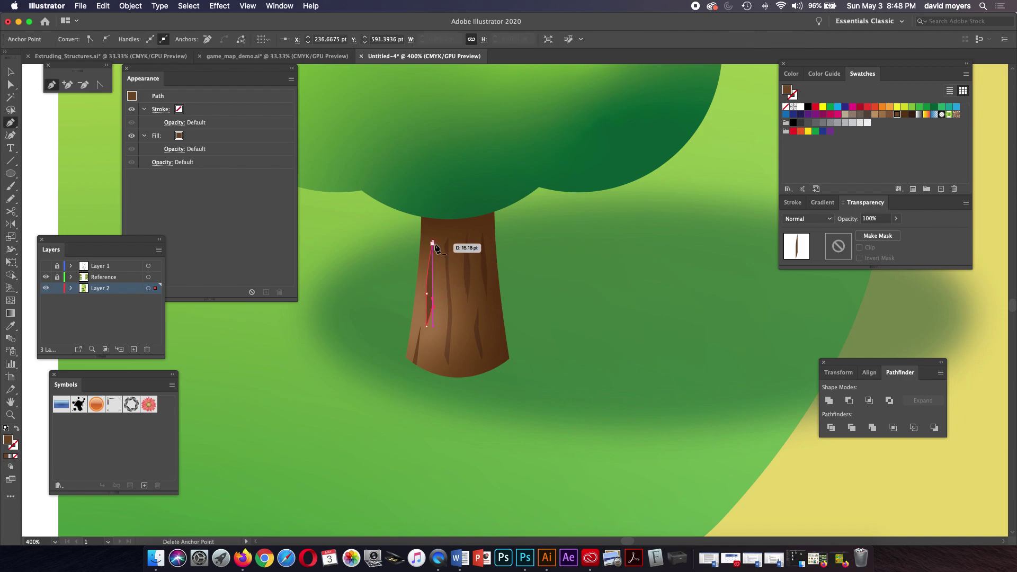
pyautogui.click(433, 243)
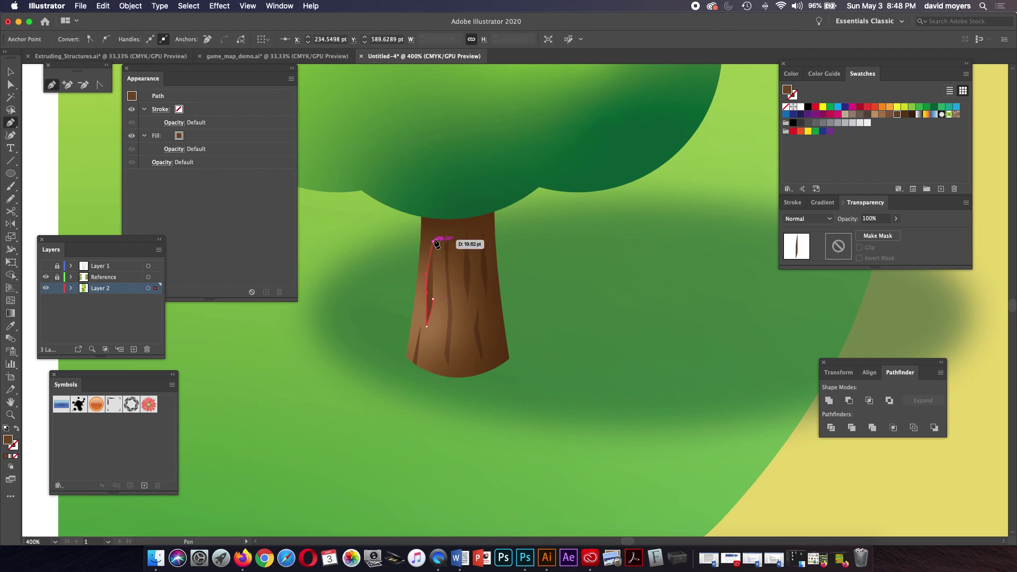
pyautogui.moveTo(435, 290); pyautogui.dragTo(433, 243)
pyautogui.keyDown('super'); pyautogui.click(432, 230); pyautogui.keyUp('super')
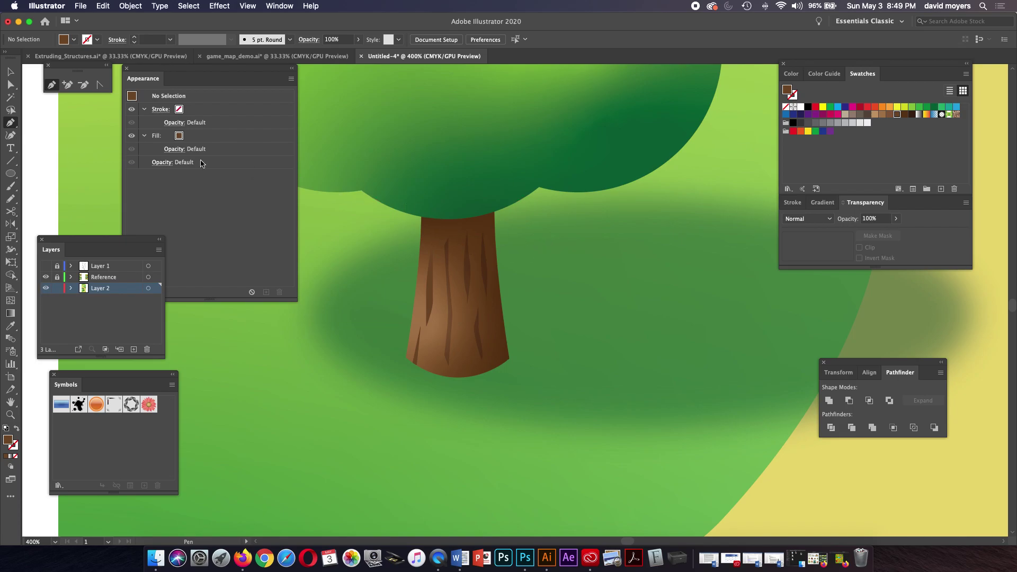
# Examine the detailed tree within the whole map scene alongside the reference images
pyautogui.press('super+minus')
pyautogui.press('super+minus')
pyautogui.press('super+minus')
pyautogui.press('super+minus')
pyautogui.press('super+minus')
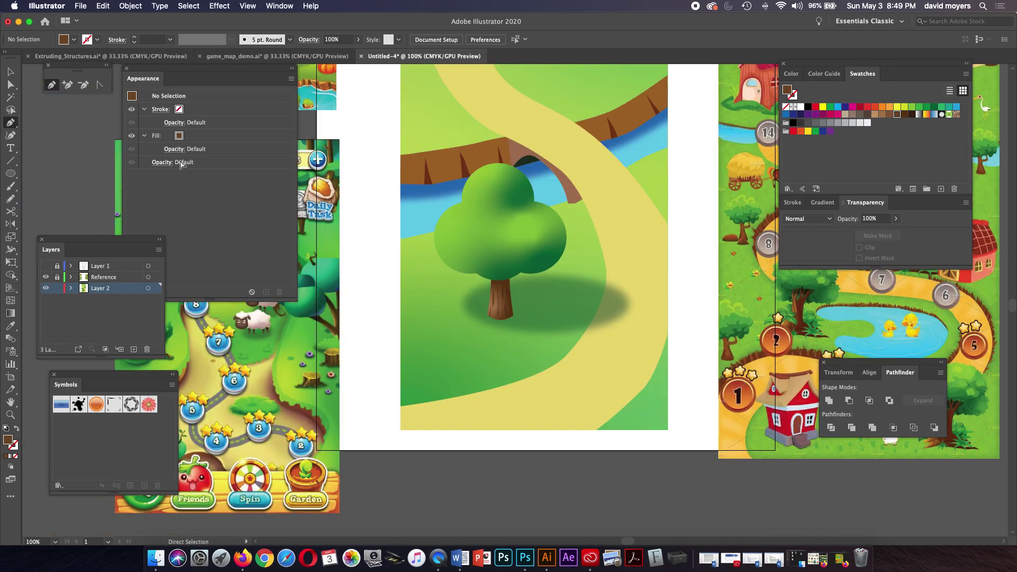
pyautogui.scroll(3, 510, 341)
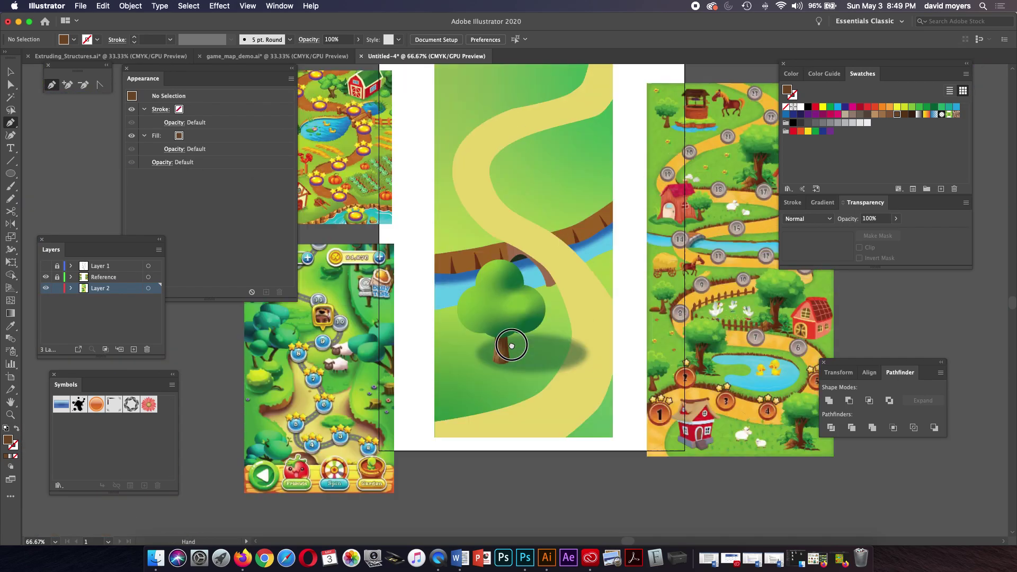
pyautogui.scroll(2, 490, 336)
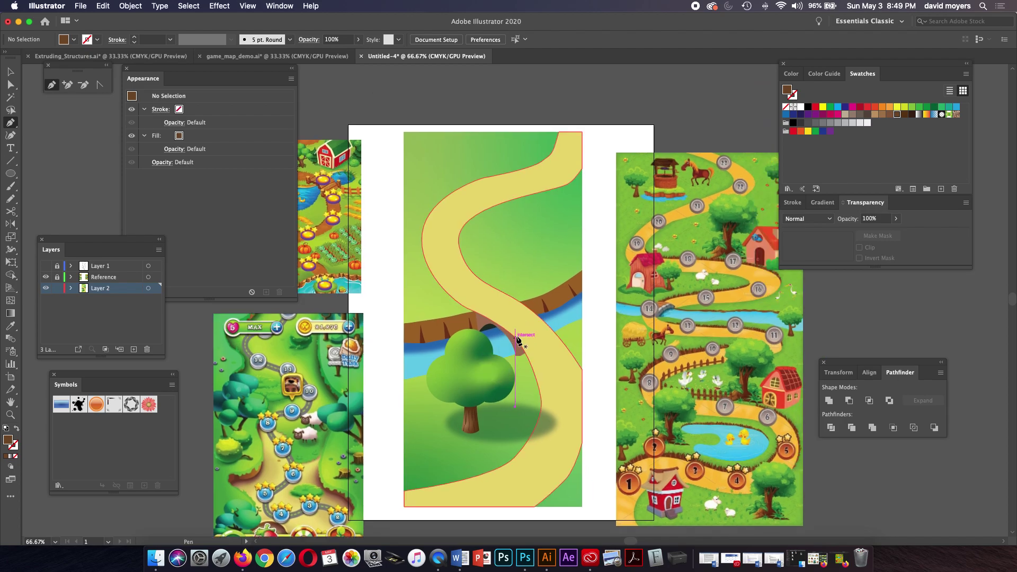
# Show the sketch on Layer 1 over the map scene and frame the house drawing beside the path
pyautogui.press('z')
pyautogui.click(514, 263)
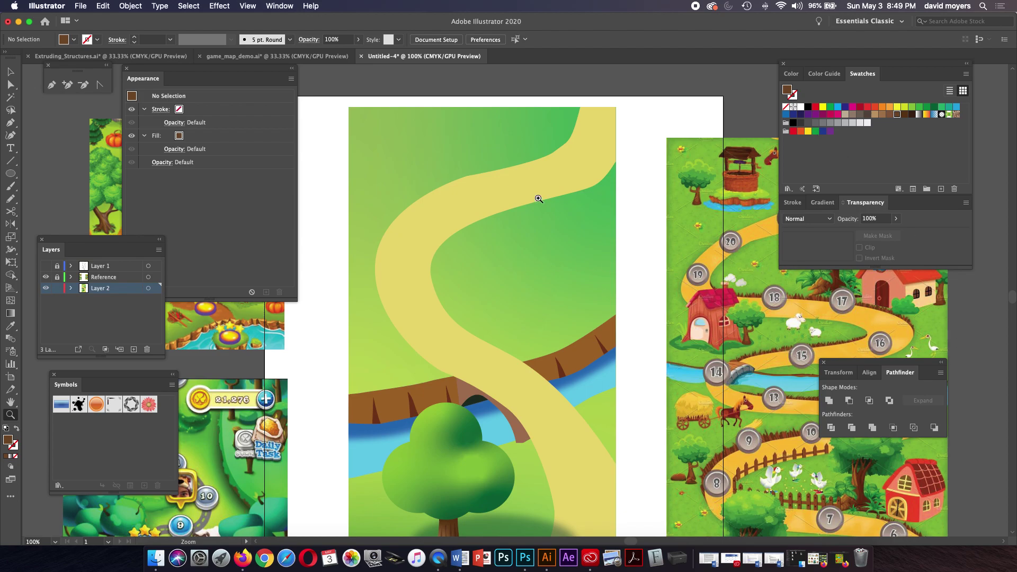
pyautogui.click(46, 267)
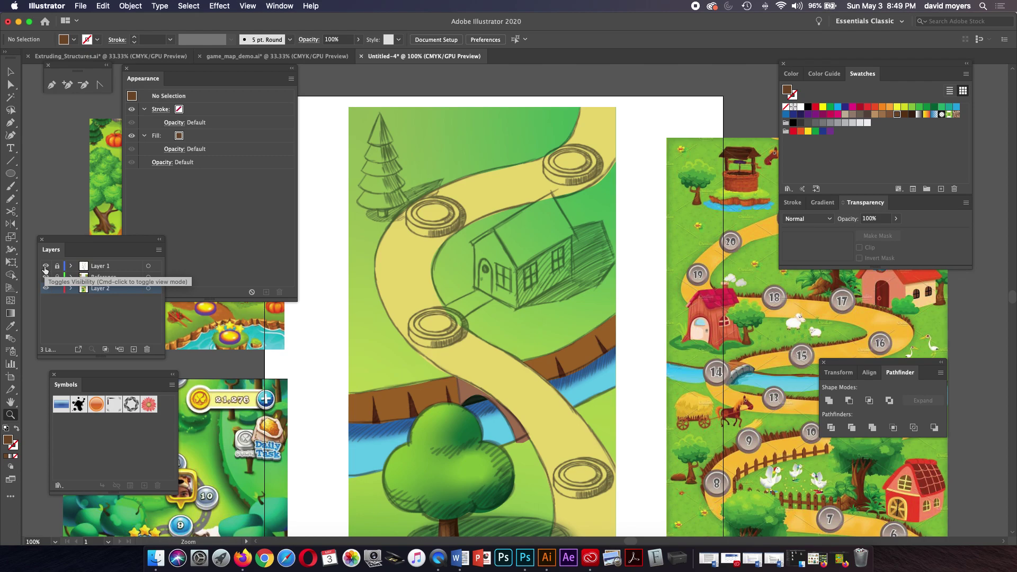
pyautogui.click(560, 279)
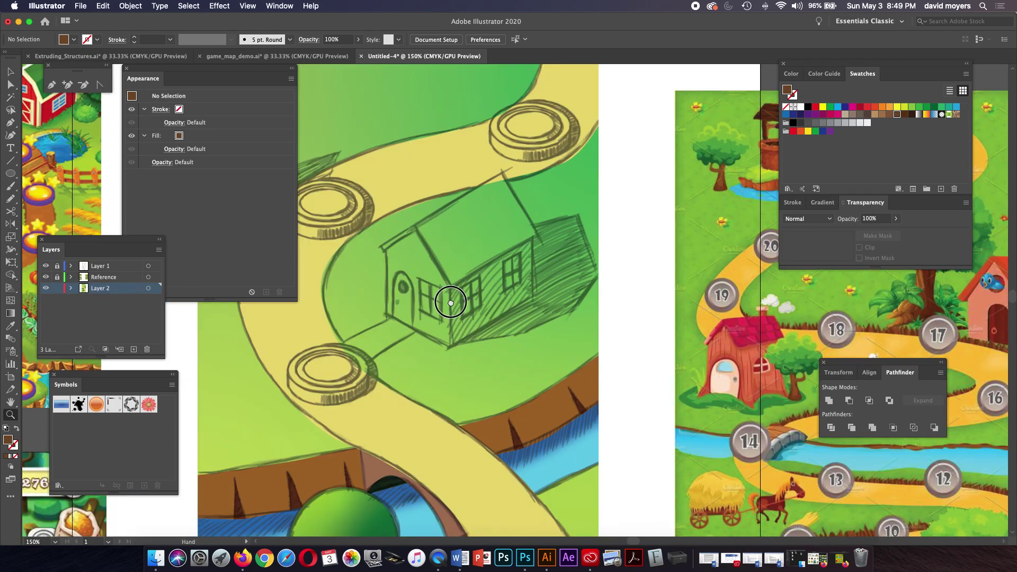
pyautogui.moveTo(451, 302); pyautogui.dragTo(562, 265)
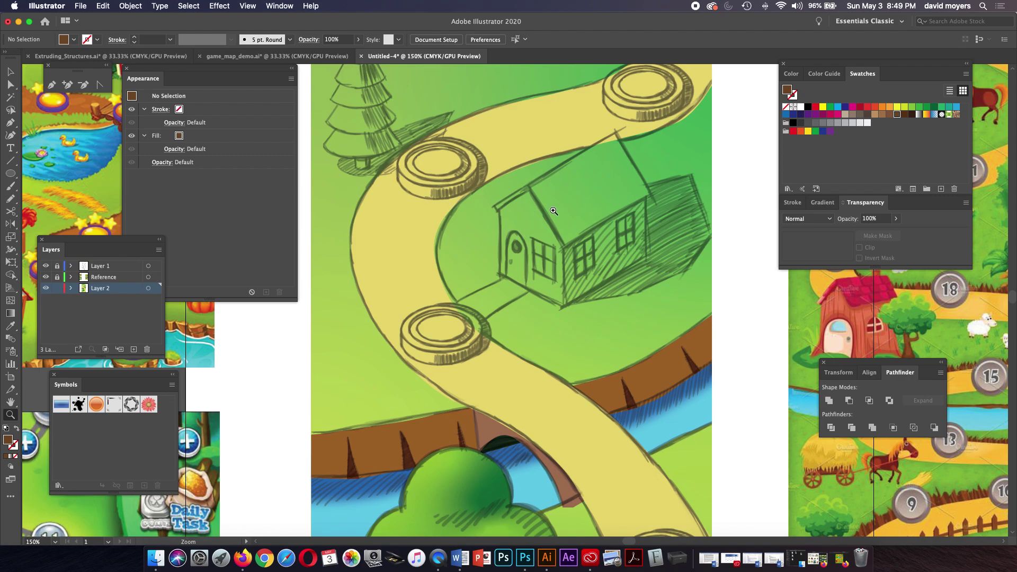
pyautogui.moveTo(539, 261); pyautogui.dragTo(538, 291)
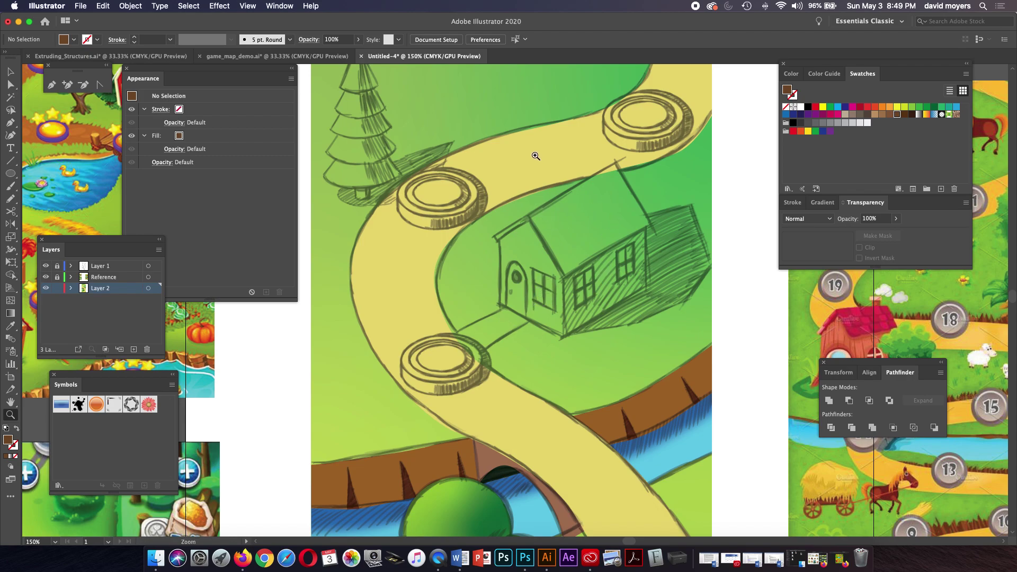
# Copy the blue-roofed 3D house from Extruding_Structures.ai into Untitled-4 and scale it to about 99 × 126 pt over the house sketch
pyautogui.click(82, 56)
pyautogui.click(355, 182)
pyautogui.moveTo(355, 183); pyautogui.dragTo(599, 164)
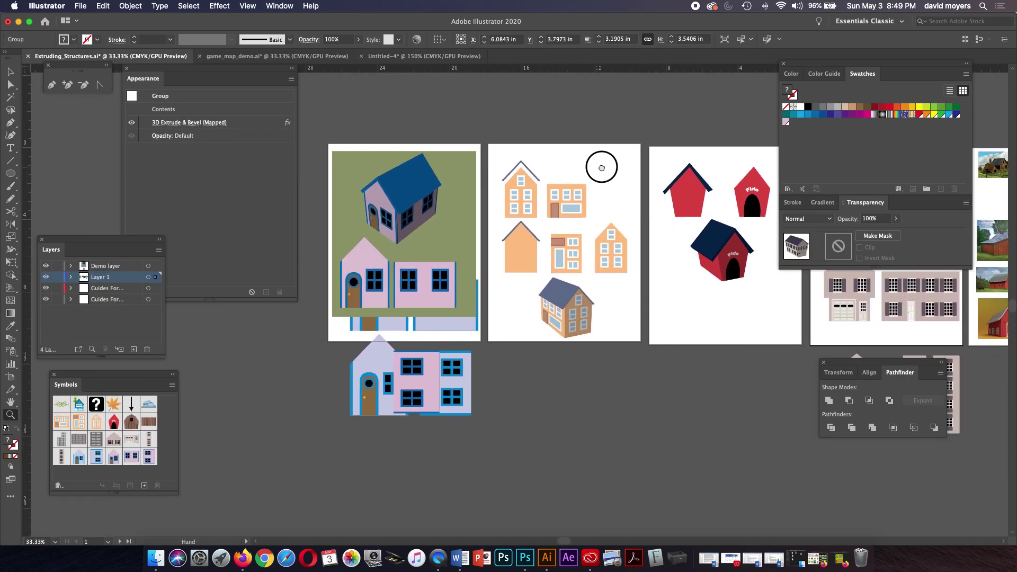
pyautogui.press('v')
pyautogui.click(414, 203)
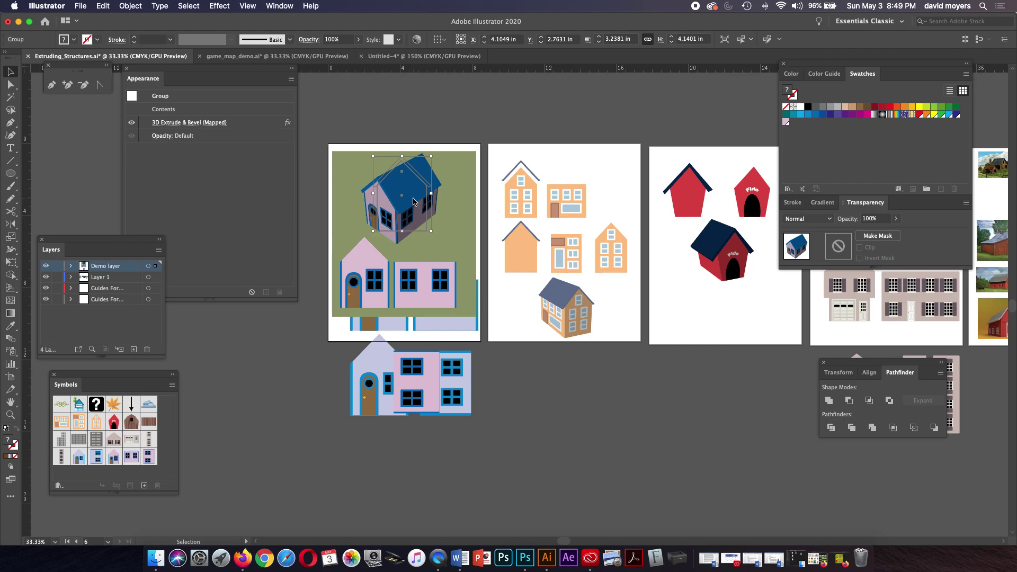
pyautogui.click(438, 55)
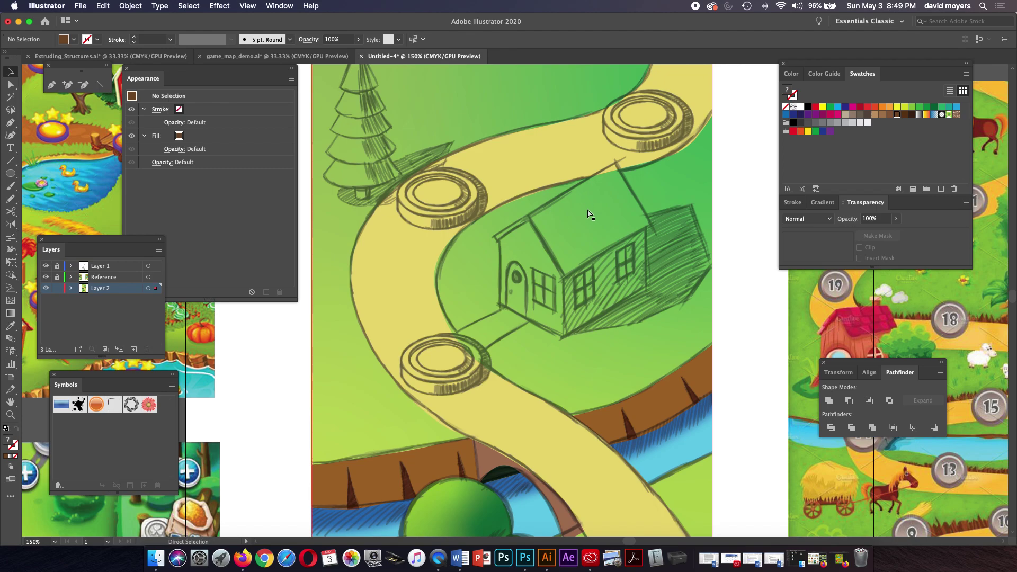
pyautogui.press('super+v')
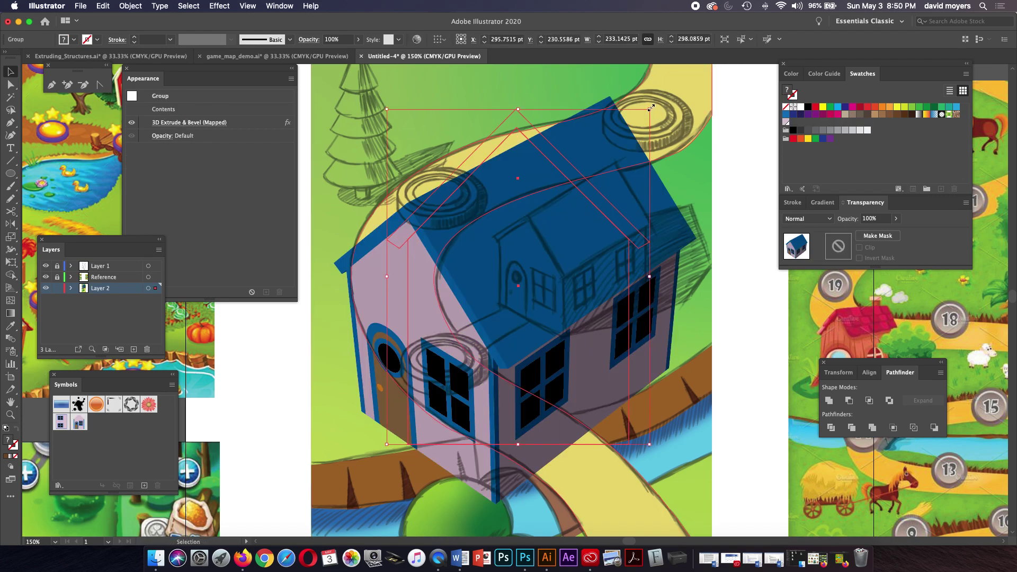
pyautogui.moveTo(651, 108); pyautogui.dragTo(574, 205)
pyautogui.moveTo(529, 281); pyautogui.dragTo(585, 249)
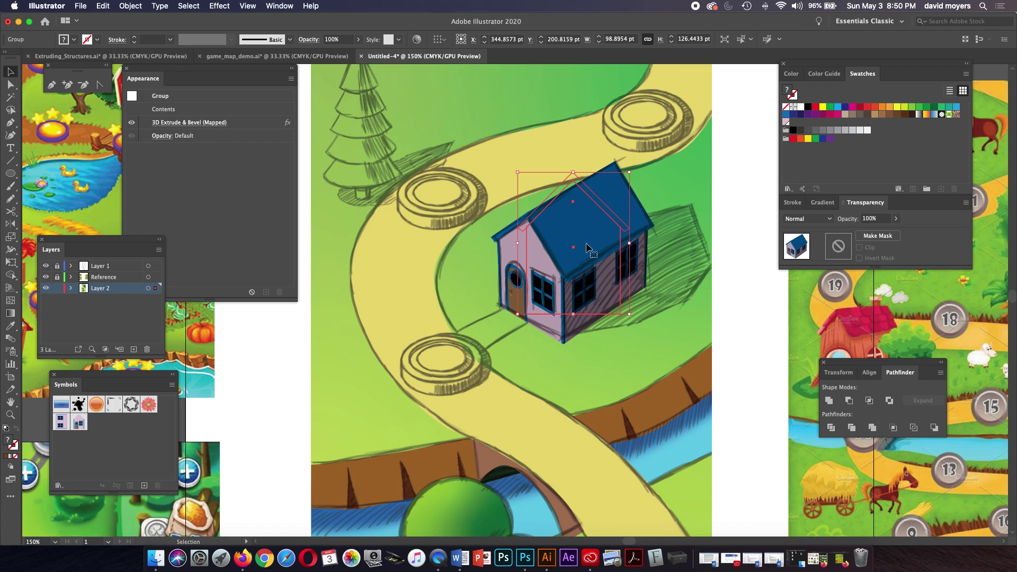
# Edit the house's 3D Extrude & Bevel effect, trying the Isometric Right position and settling on Isometric Left
pyautogui.click(221, 122)
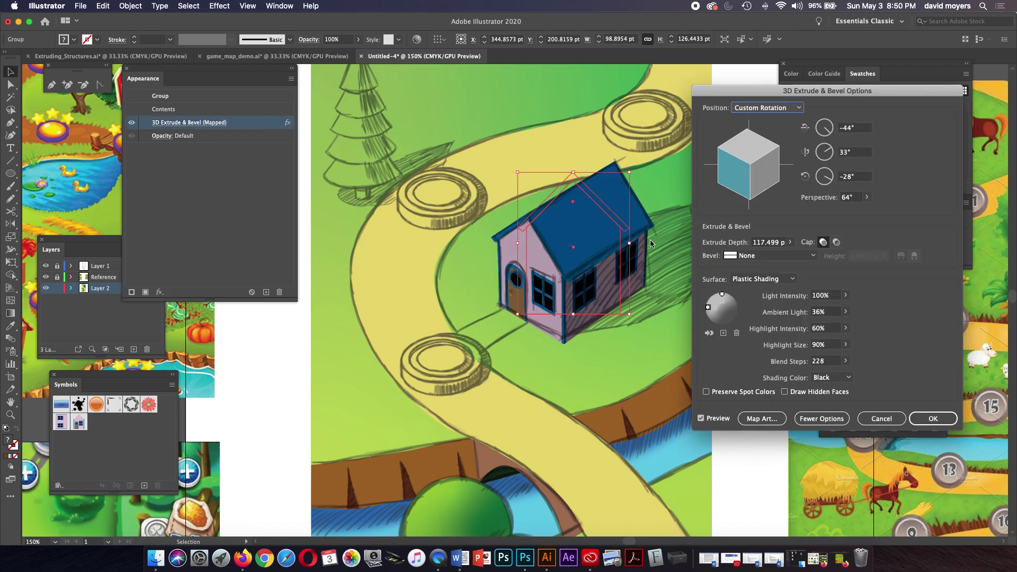
pyautogui.click(770, 109)
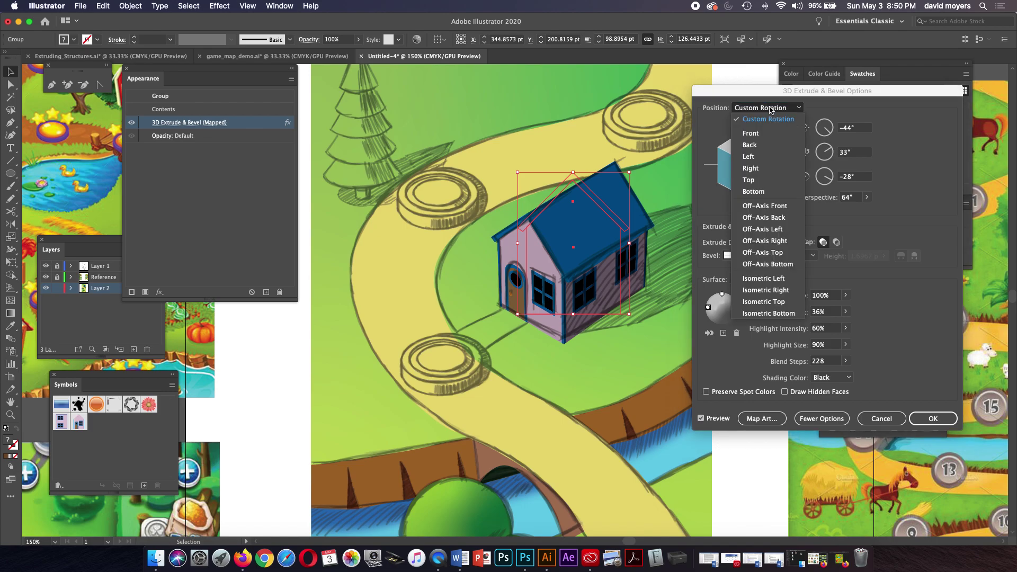
pyautogui.click(776, 291)
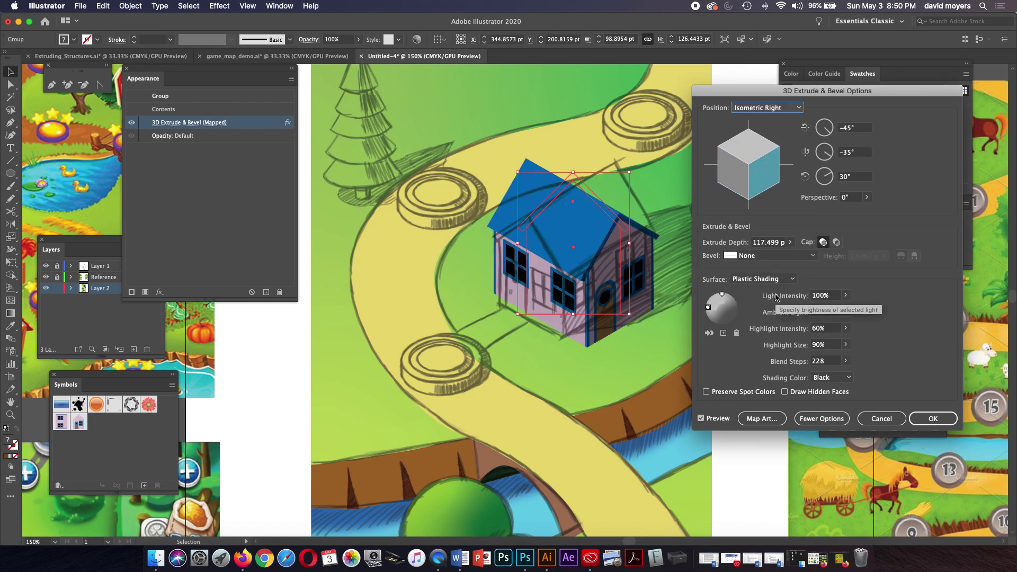
pyautogui.click(744, 107)
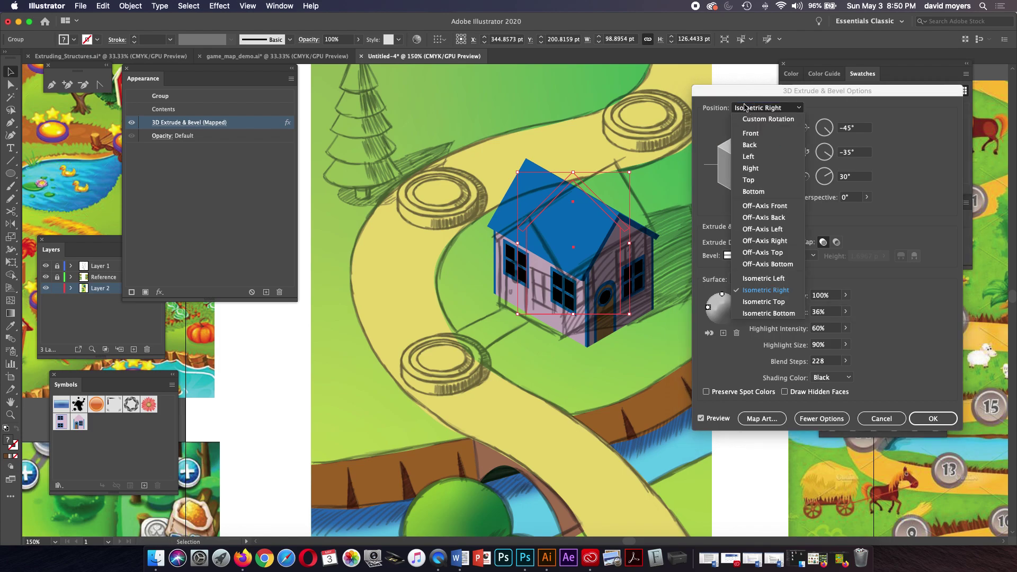
pyautogui.click(757, 285)
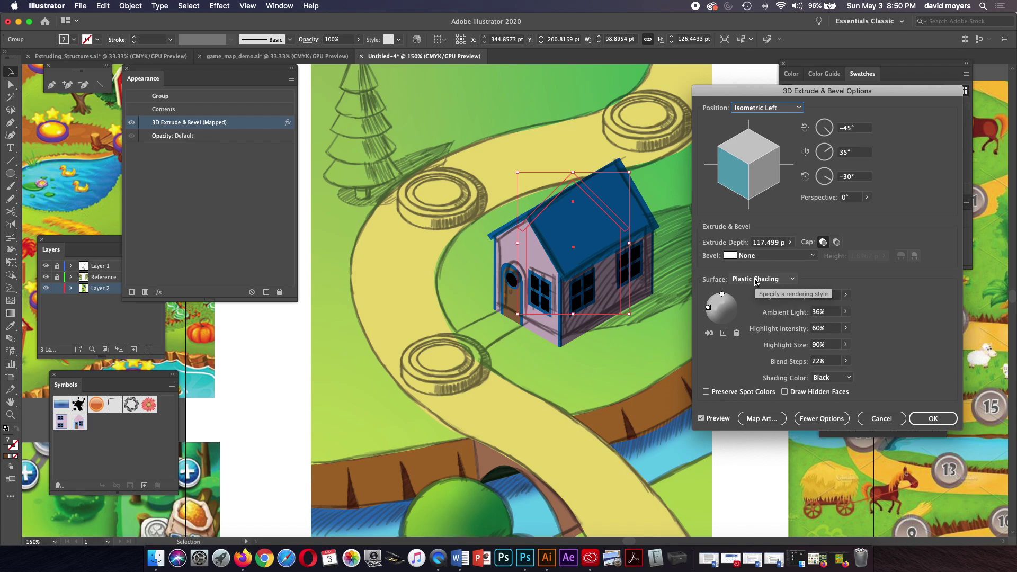
# Set the perspective of the house's 3D extrusion to 33°, trying 40° first
pyautogui.click(866, 197)
pyautogui.click(828, 211)
pyautogui.moveTo(828, 211); pyautogui.dragTo(836, 214)
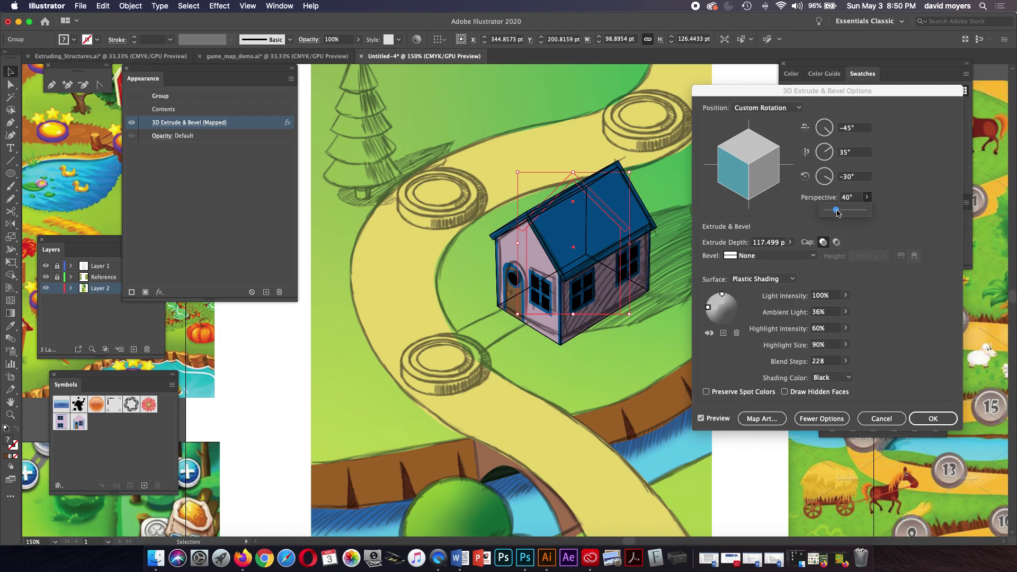
pyautogui.click(722, 296)
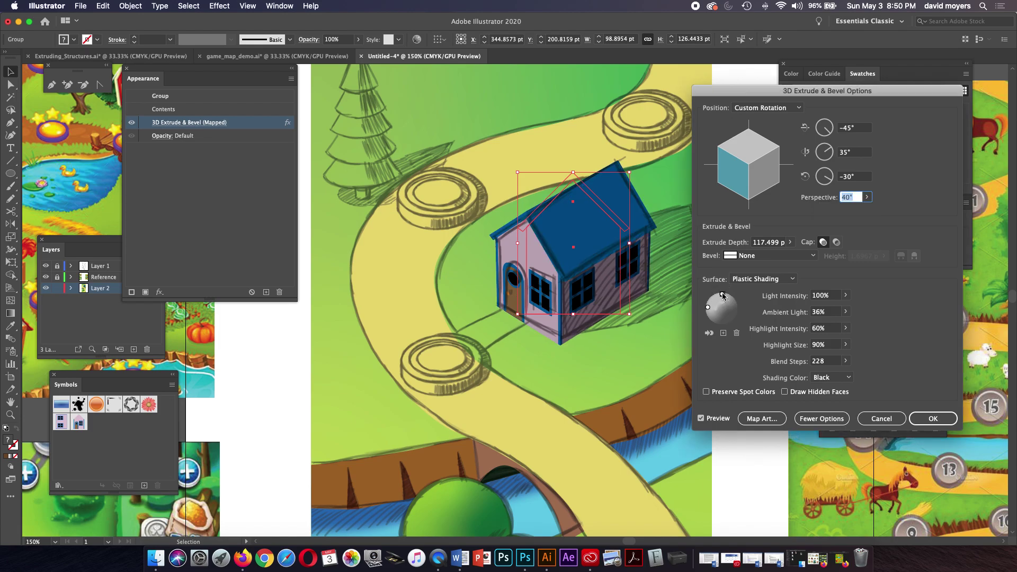
pyautogui.click(866, 198)
pyautogui.moveTo(838, 212); pyautogui.dragTo(835, 213)
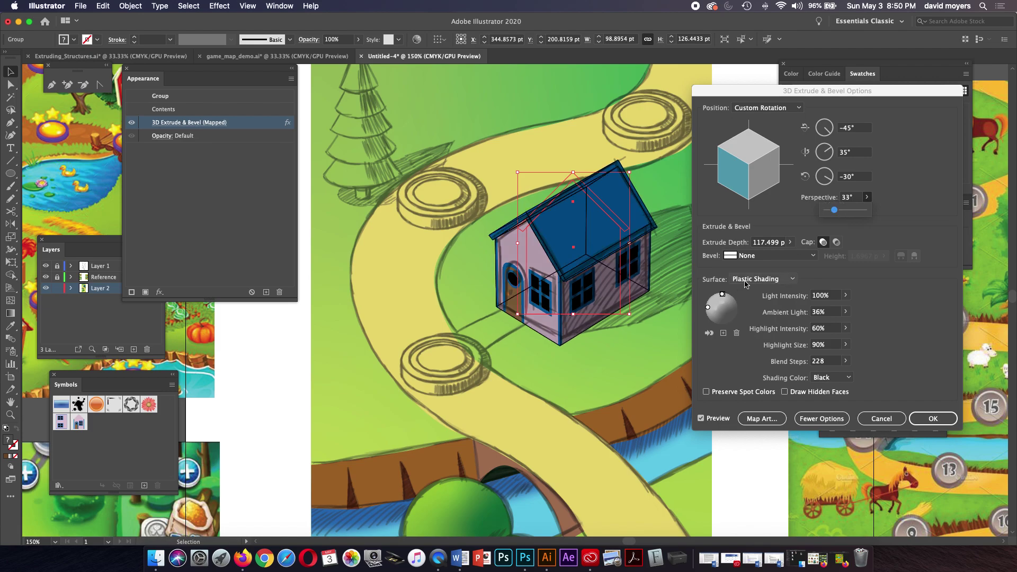
# Move both lights on the shading sphere slightly inward to brighten the roof and front wall, and apply the 3D effect
pyautogui.click(721, 295)
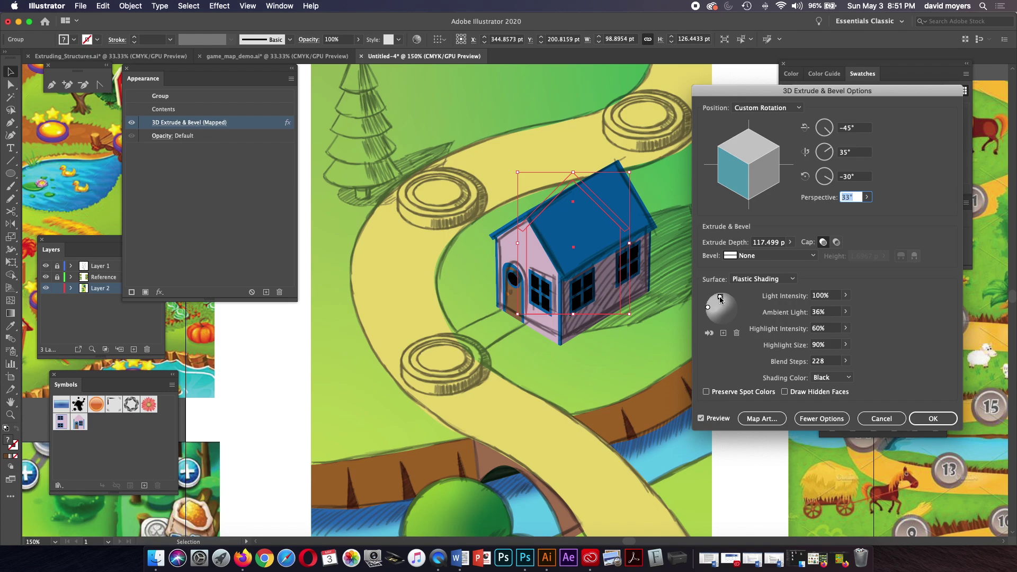
pyautogui.moveTo(709, 310); pyautogui.dragTo(710, 307)
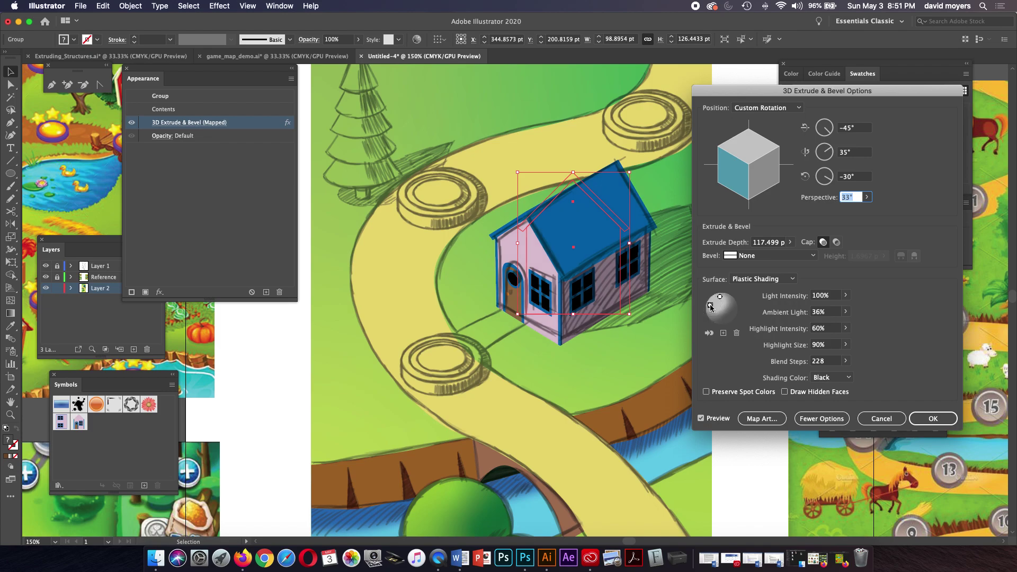
pyautogui.moveTo(711, 306); pyautogui.dragTo(712, 309)
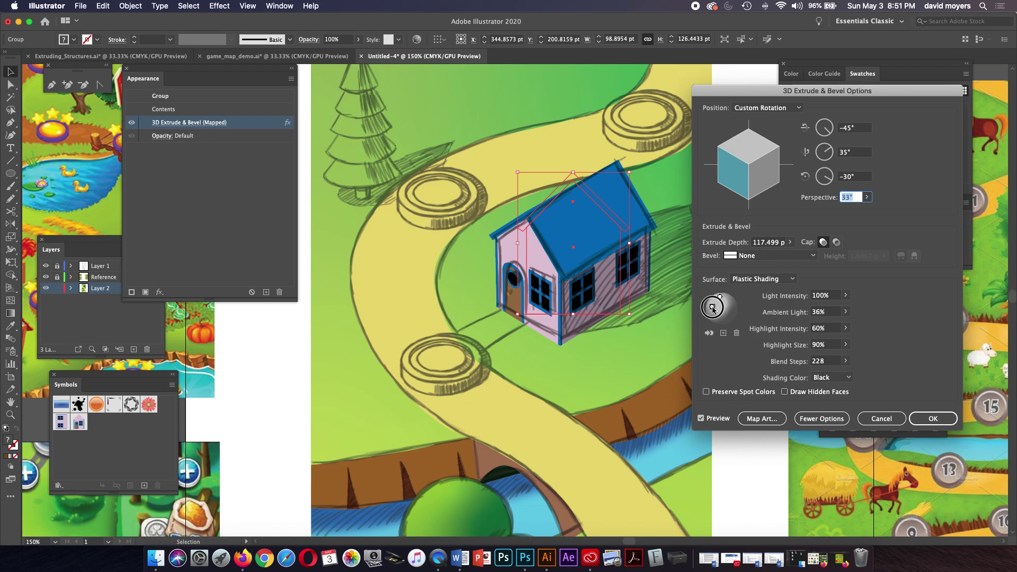
pyautogui.click(928, 416)
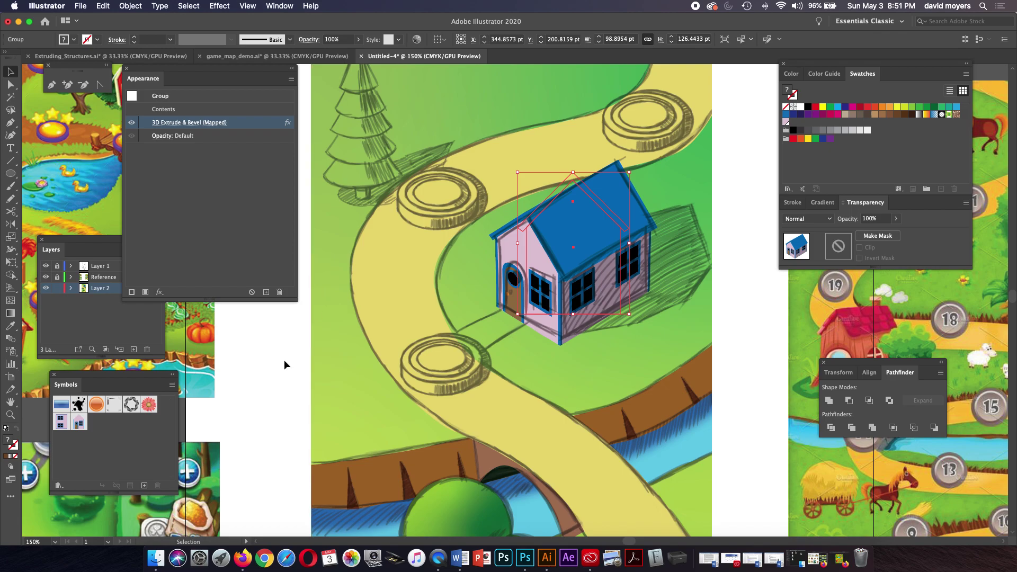
pyautogui.click(284, 359)
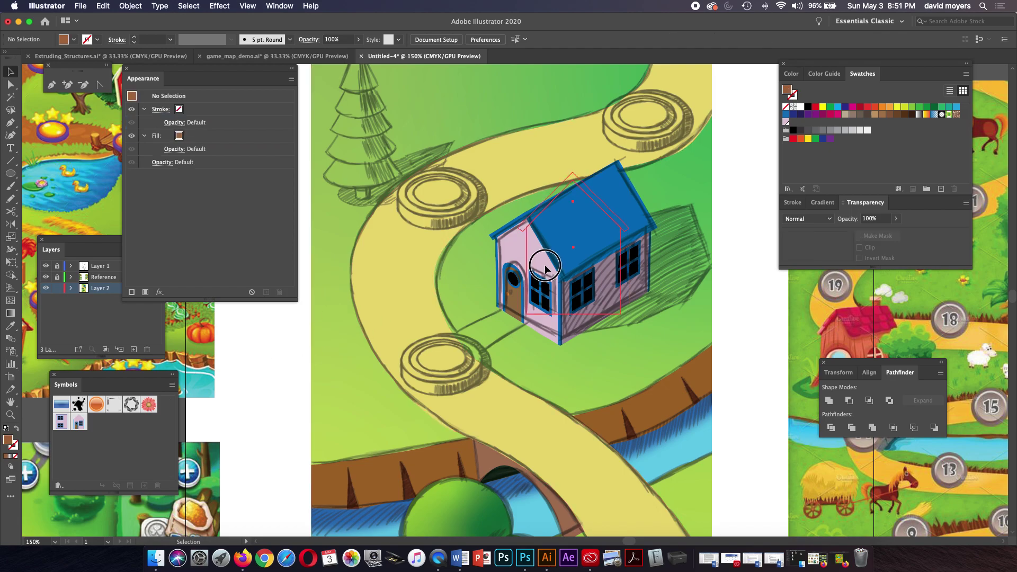
pyautogui.click(546, 272)
pyautogui.click(292, 365)
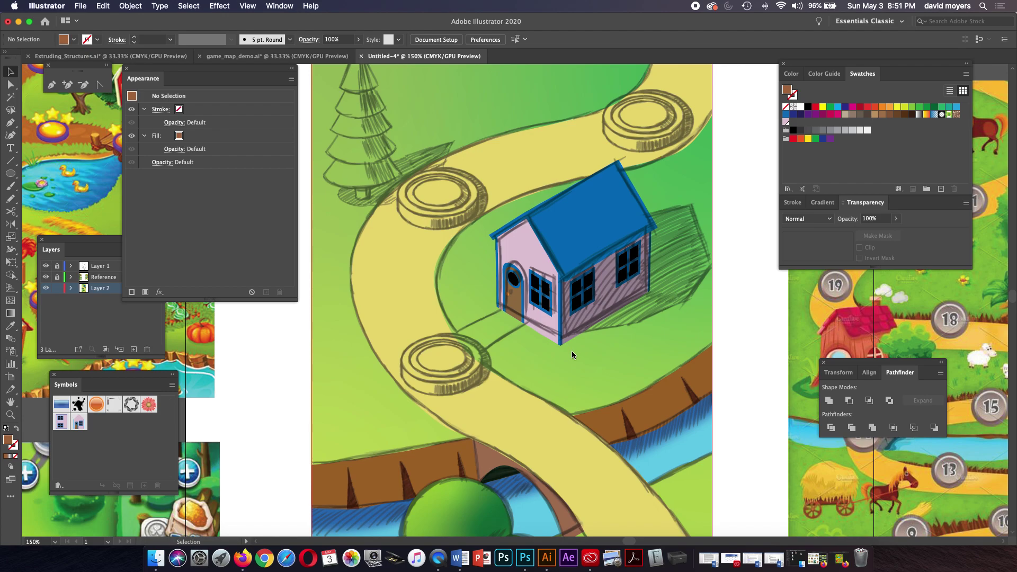
# Draw a closed Pen path over the house's sketched cast shadow, running from the front corner around the hatching and back behind the walls
pyautogui.press('p')
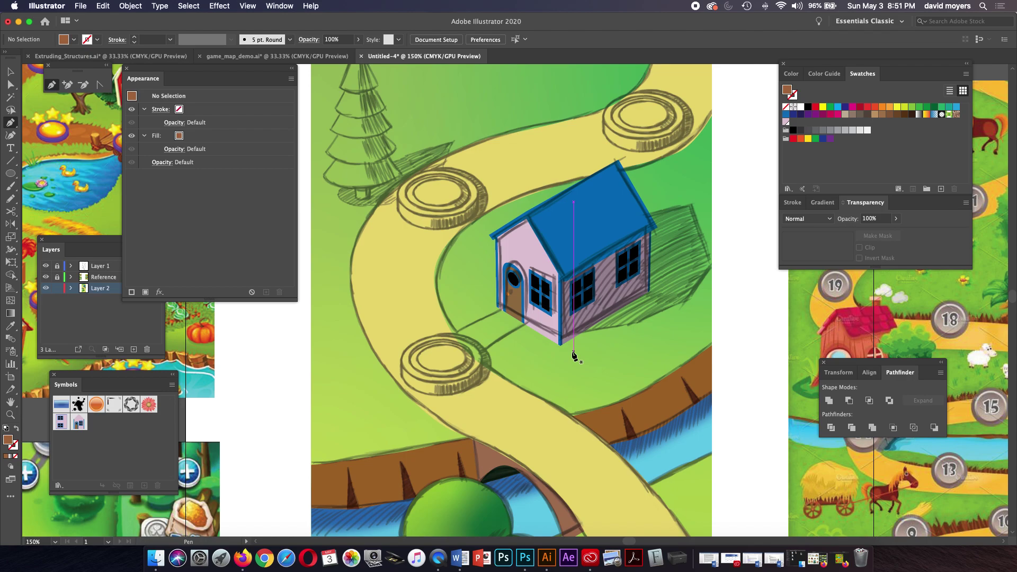
pyautogui.click(560, 345)
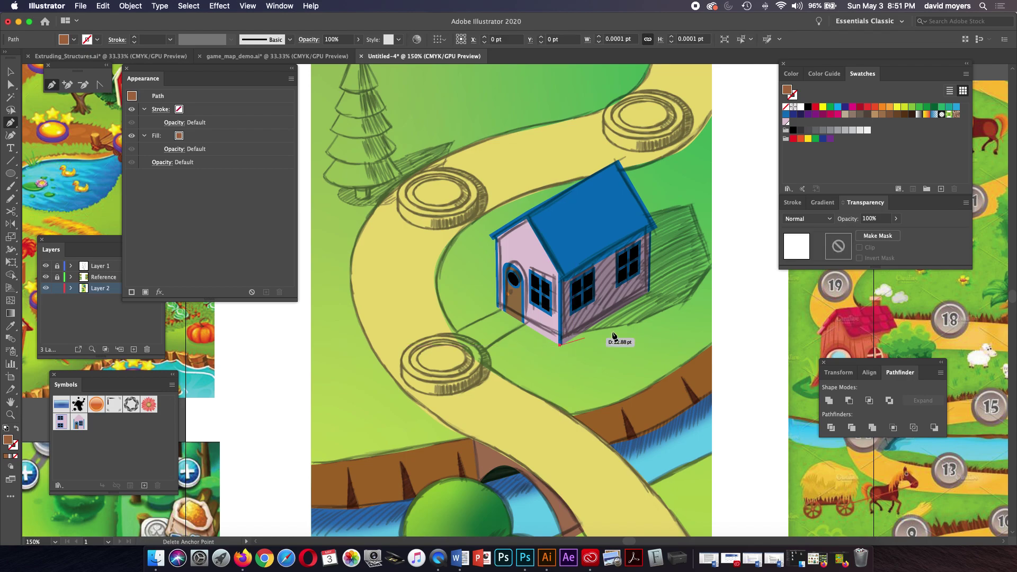
pyautogui.click(637, 330)
pyautogui.click(690, 306)
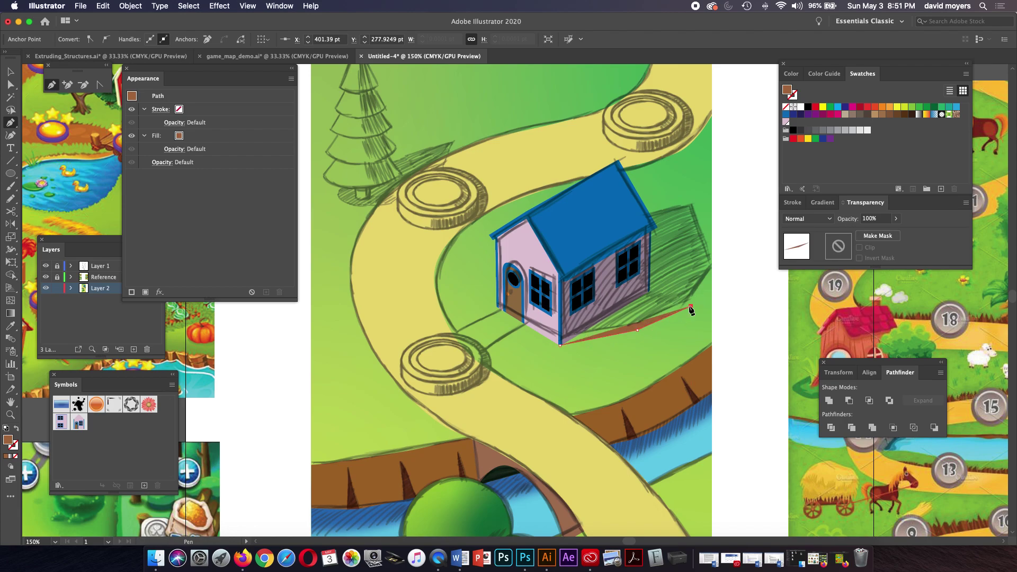
pyautogui.click(708, 257)
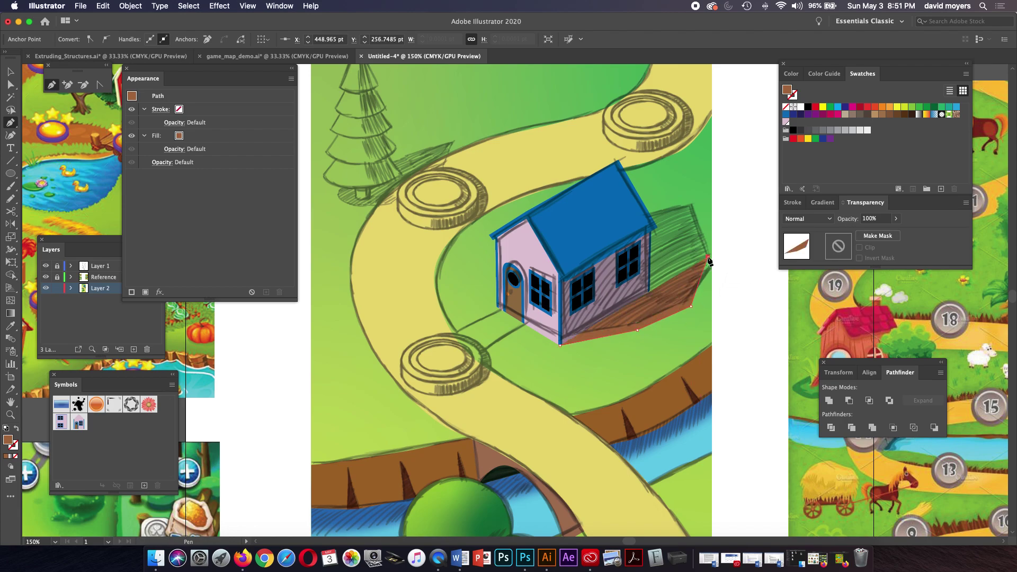
pyautogui.click(690, 205)
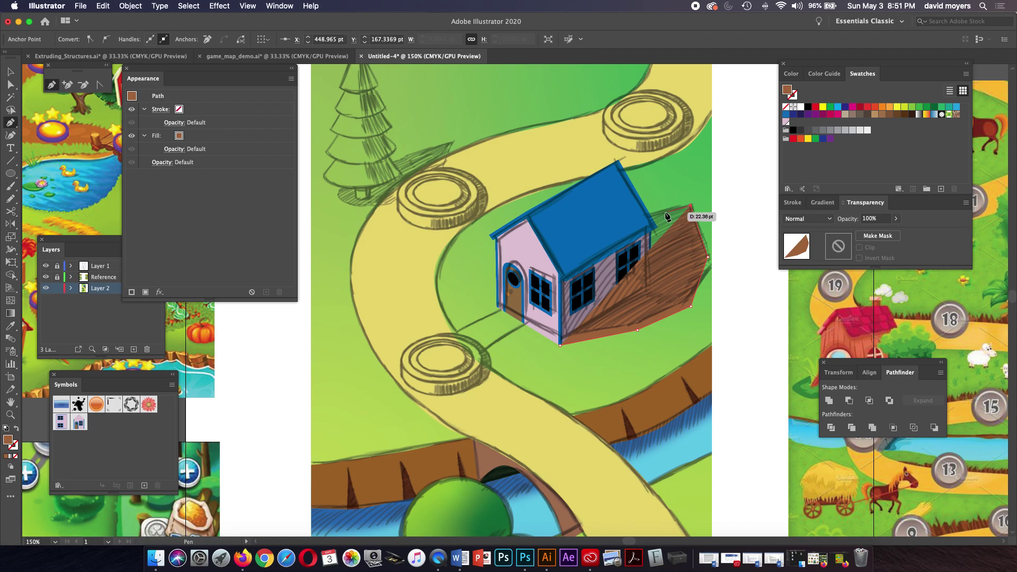
pyautogui.click(647, 216)
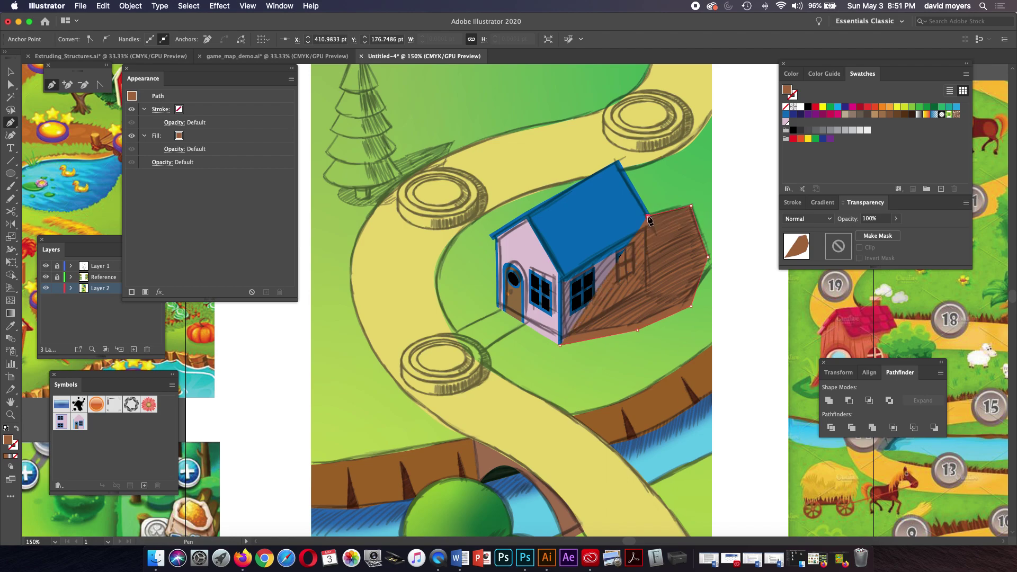
pyautogui.click(605, 229)
pyautogui.click(533, 271)
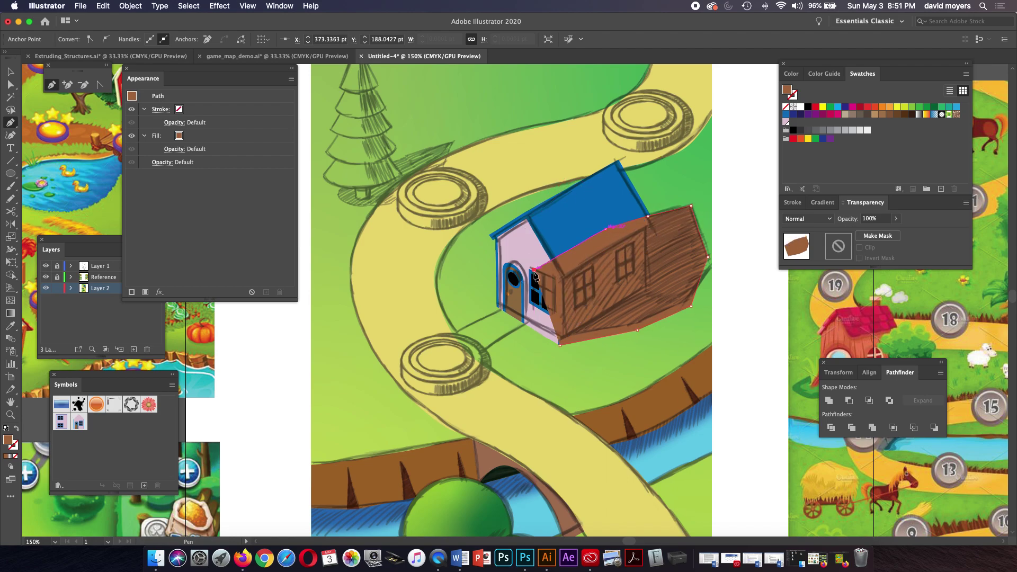
pyautogui.click(551, 337)
pyautogui.click(560, 346)
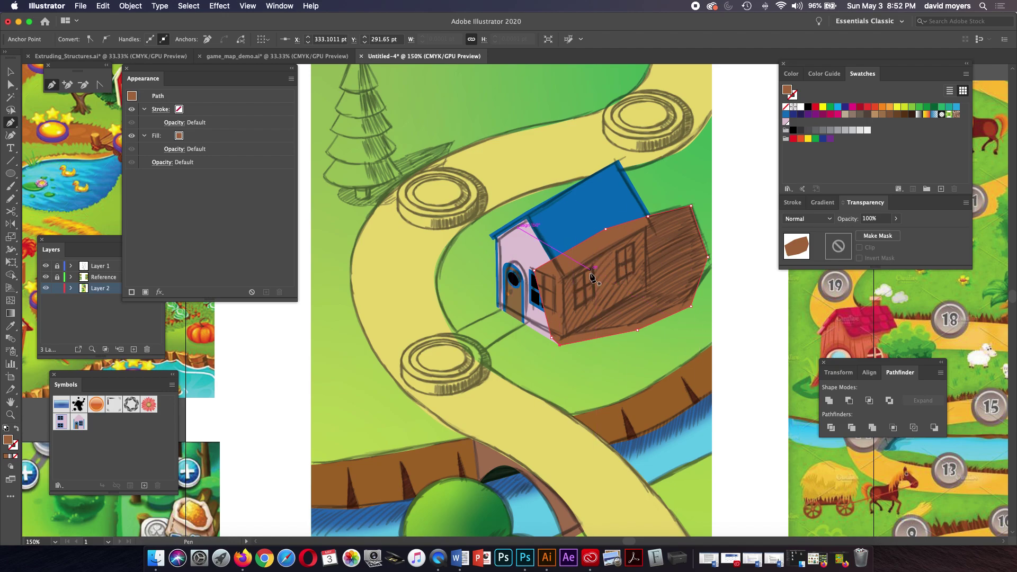
# Hide the Layer 1 sketch and sample the tree's ground shadow with the Eyedropper to give the house shadow its dark green 54% Multiply look
pyautogui.press('space')
pyautogui.moveTo(614, 241); pyautogui.dragTo(616, 220)
pyautogui.scroll(-5, 616, 220)
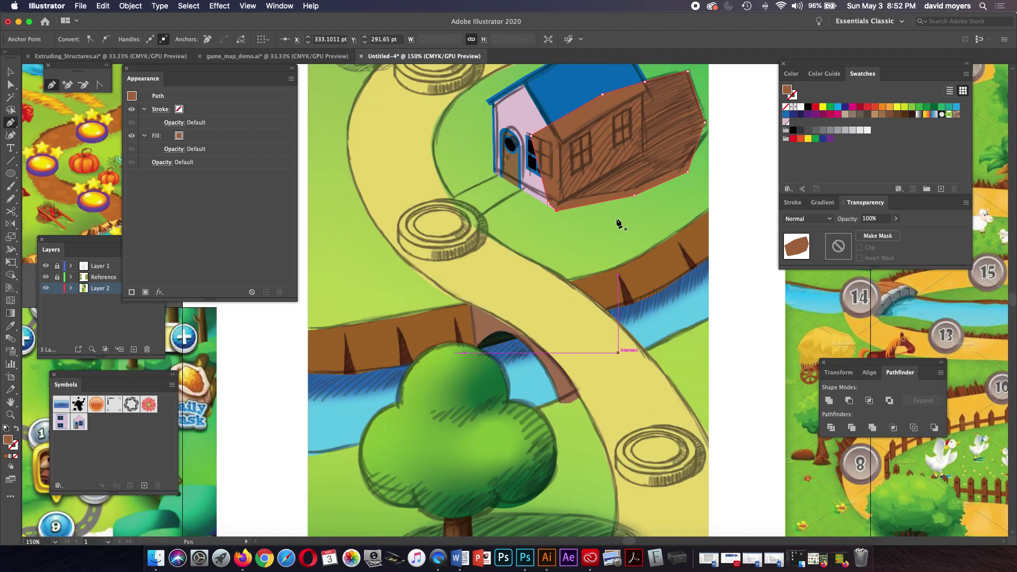
pyautogui.press('i')
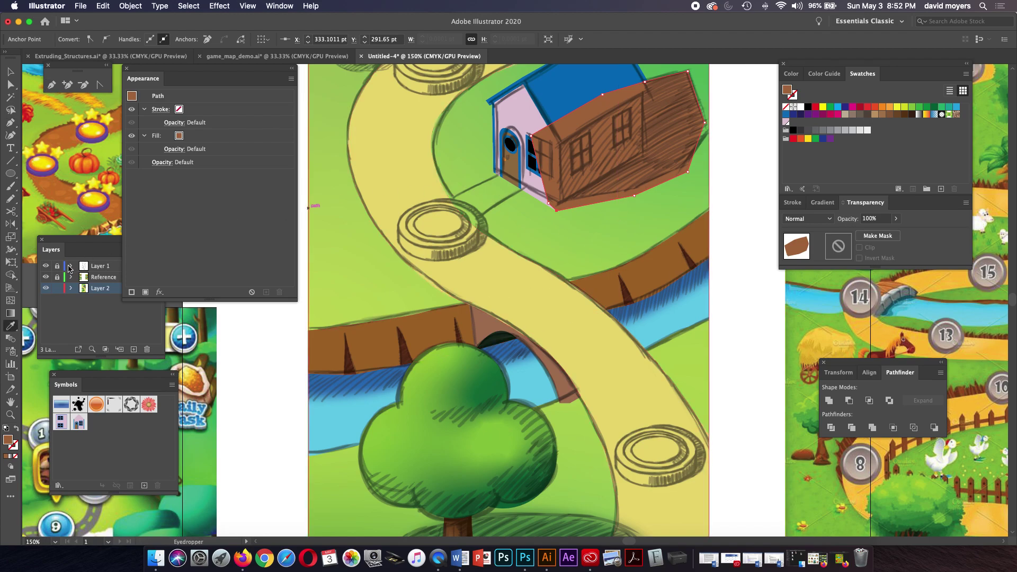
pyautogui.click(45, 266)
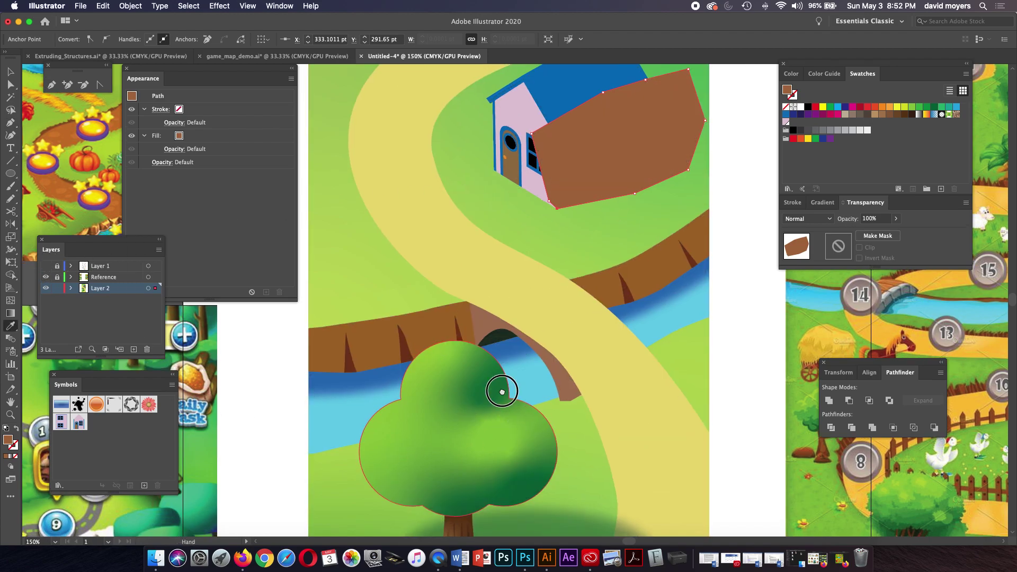
pyautogui.scroll(-3, 524, 434)
pyautogui.click(546, 470)
pyautogui.scroll(6, 535, 397)
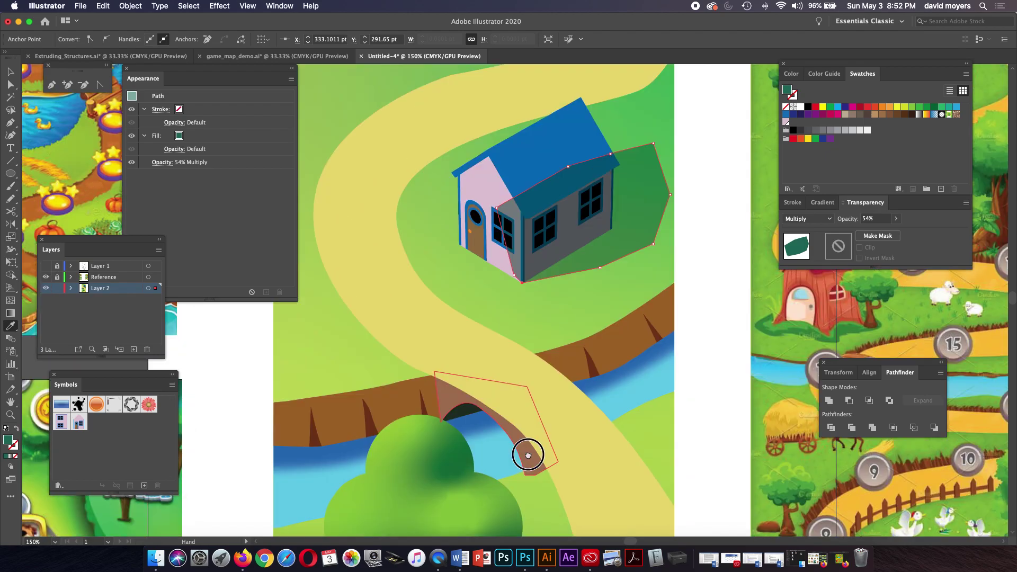
# Arrange the green shadow shape behind the house while keeping it in front of the grass background
pyautogui.click(11, 71)
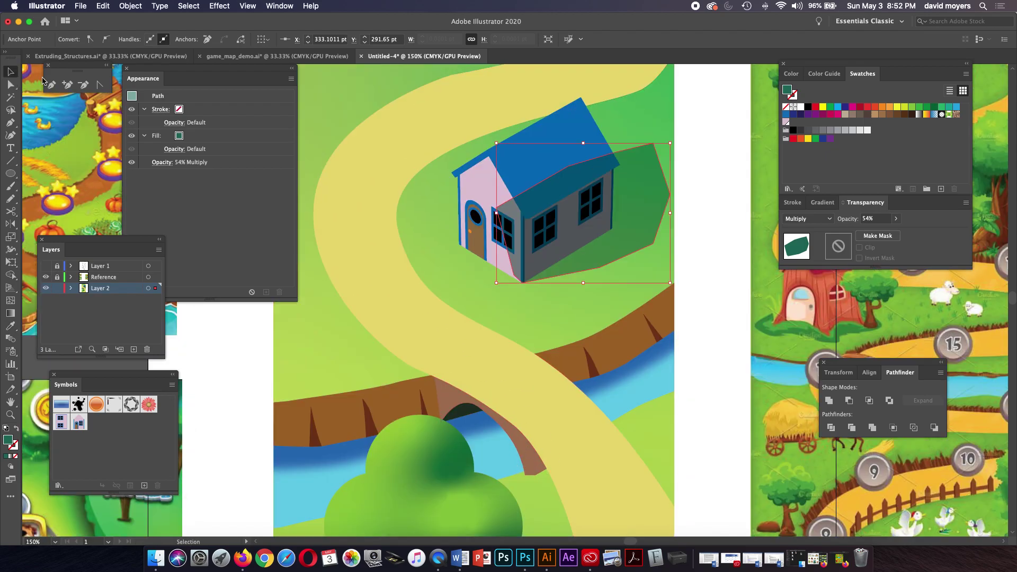
pyautogui.click(603, 246)
pyautogui.press('a')
pyautogui.press('Delete')
pyautogui.press('v')
pyautogui.click(603, 247)
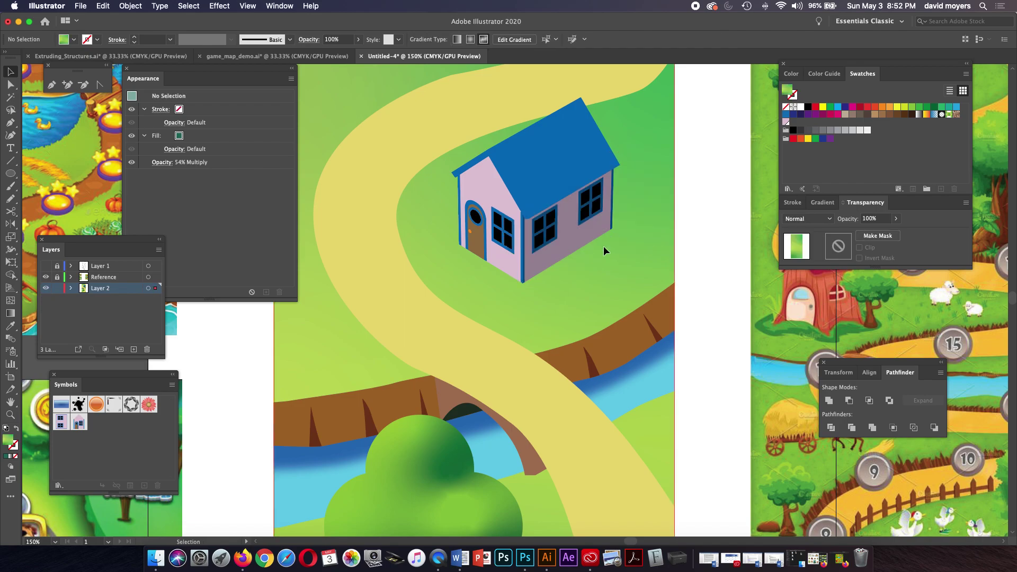
pyautogui.press('a')
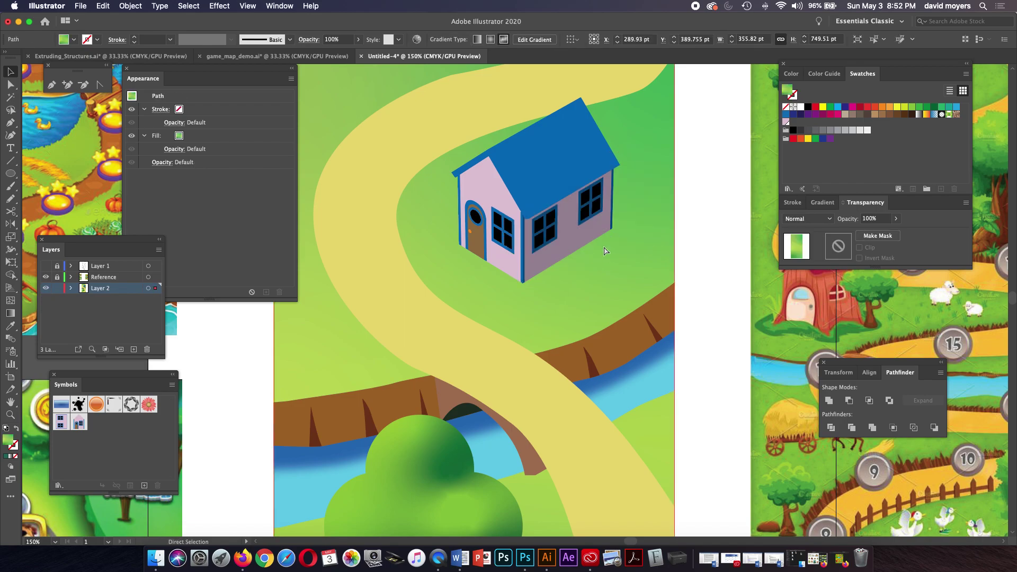
pyautogui.press('super+z')
pyautogui.press('v')
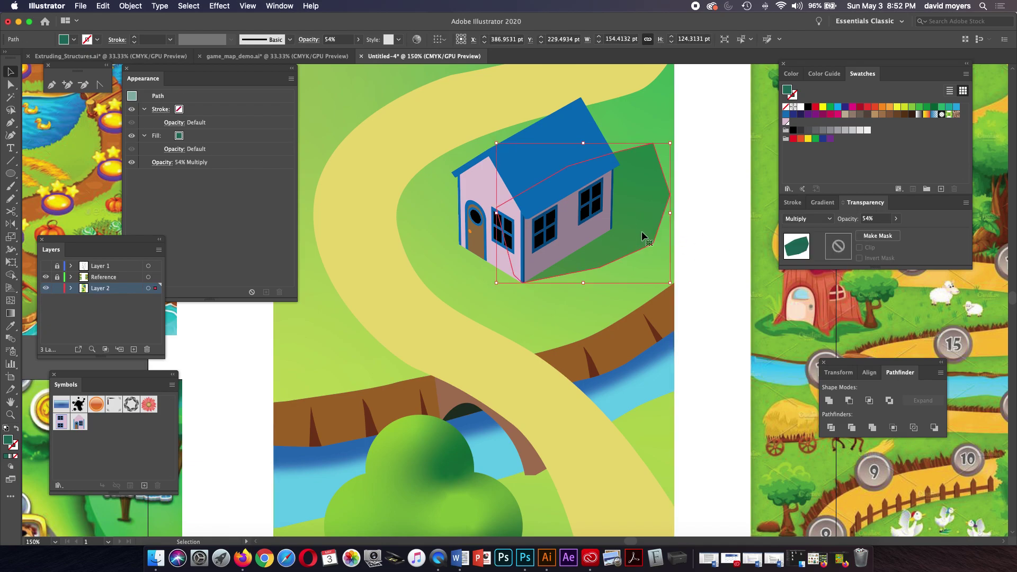
# Apply a Gaussian Blur with a radius of 13.9544 pixels to the house shadow
pyautogui.click(217, 7)
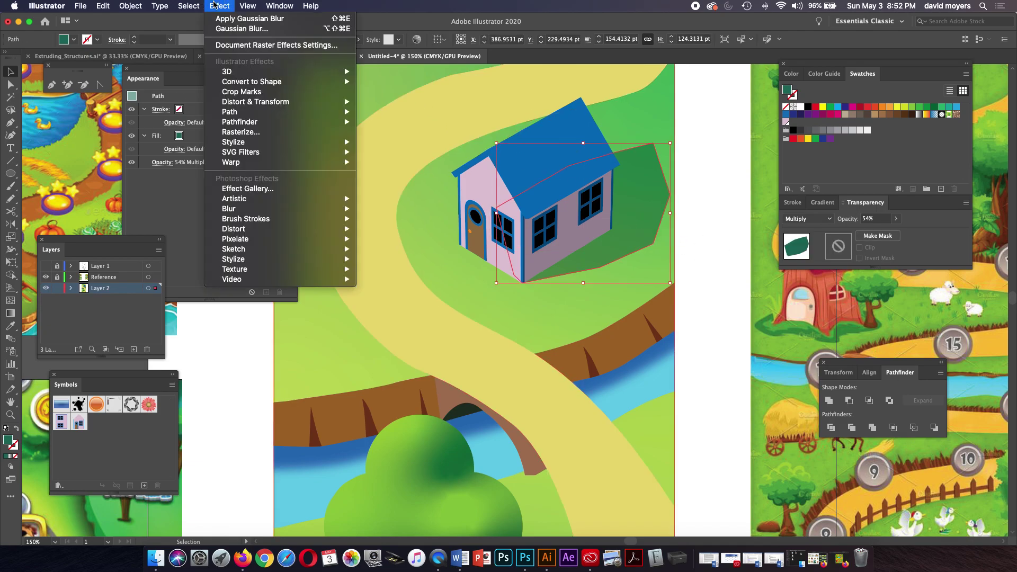
pyautogui.click(241, 29)
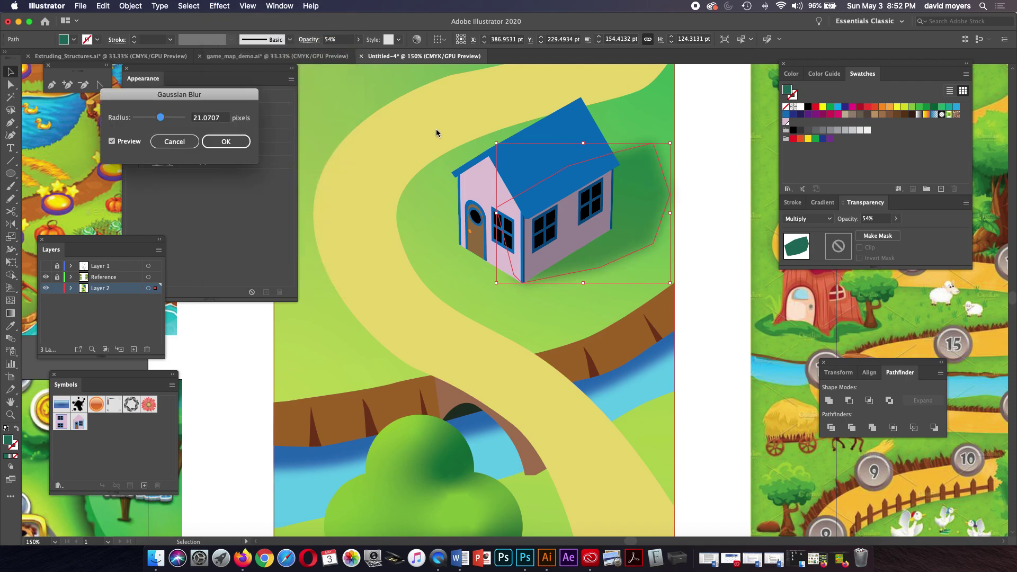
pyautogui.moveTo(161, 123); pyautogui.dragTo(160, 122)
pyautogui.click(226, 141)
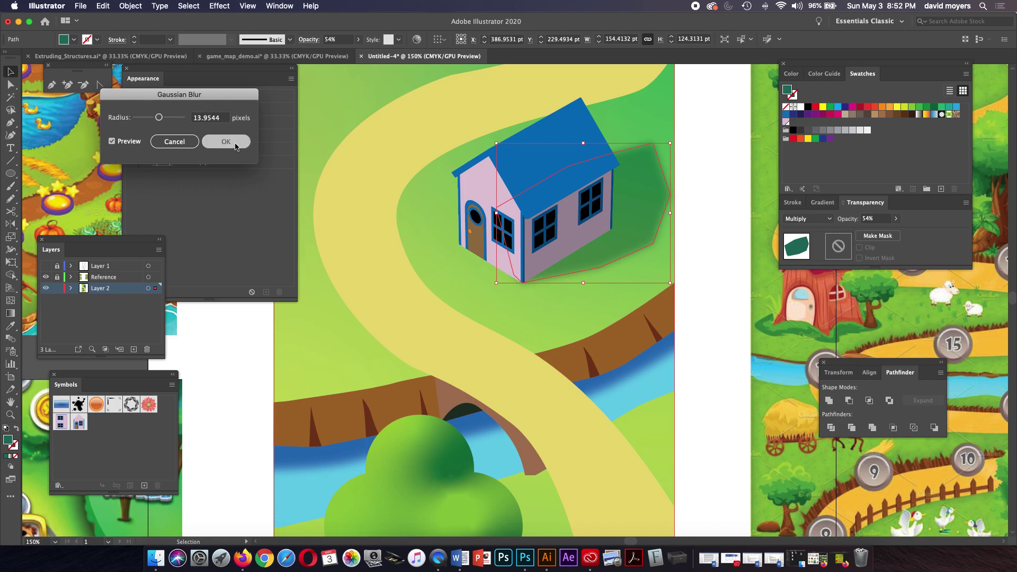
pyautogui.click(695, 262)
# Show the Layer 1 sketch and draw a closed four-sided Pen shape for the walkway from the house door to the main path
pyautogui.press('super+minus')
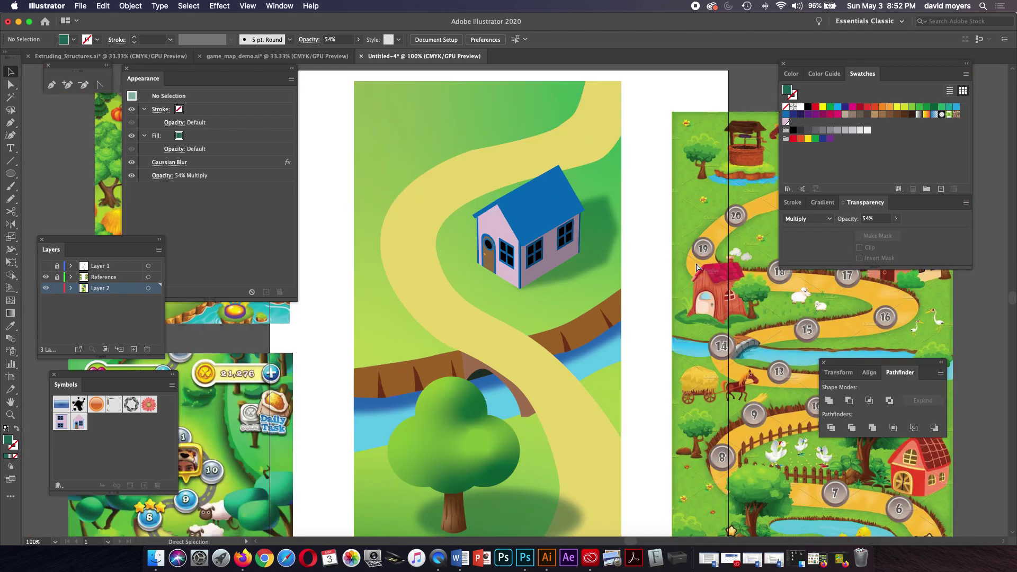
pyautogui.press('super+minus')
pyautogui.press('z')
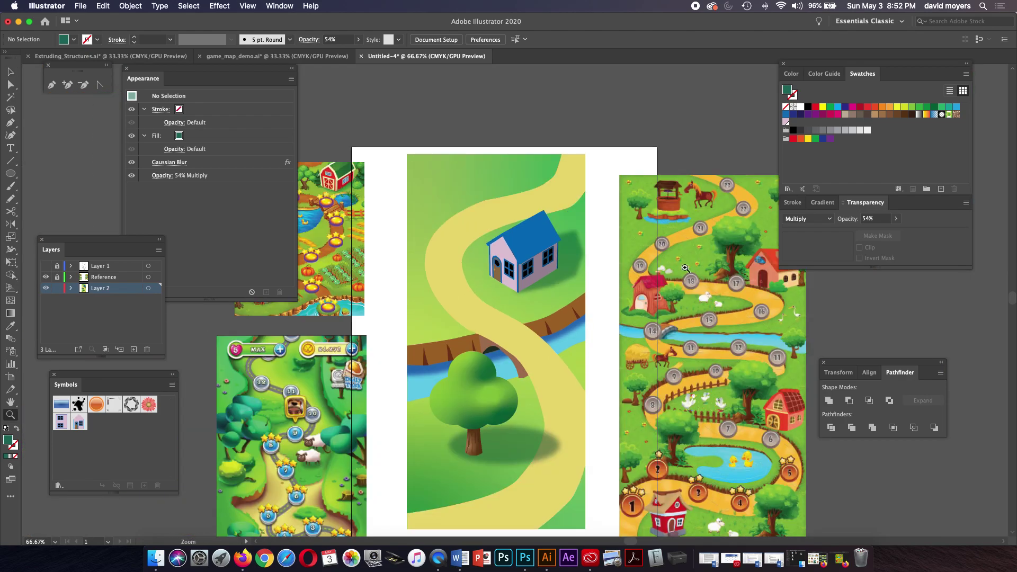
pyautogui.click(540, 283)
pyautogui.click(479, 321)
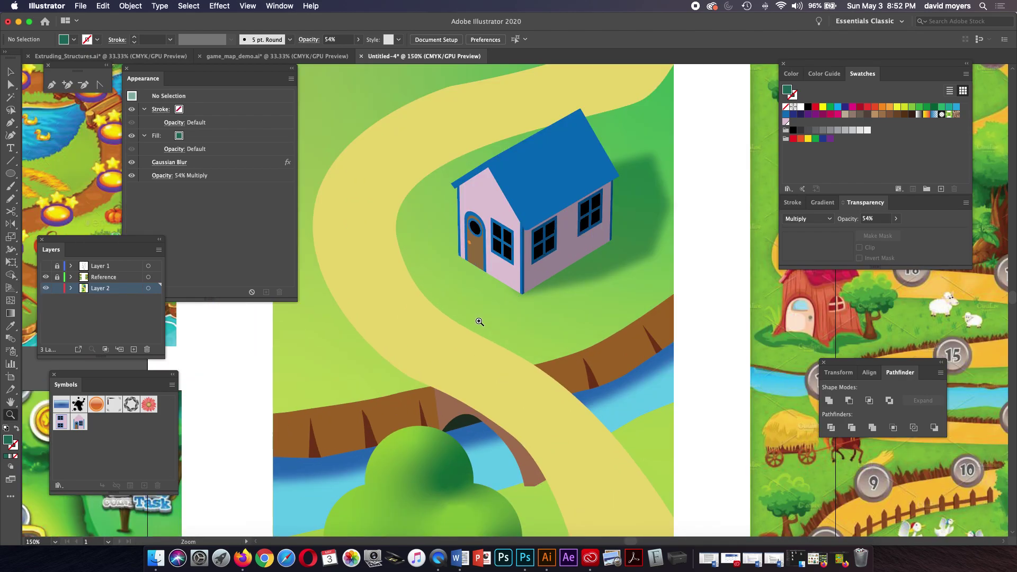
pyautogui.click(494, 268)
pyautogui.click(490, 286)
pyautogui.press('p')
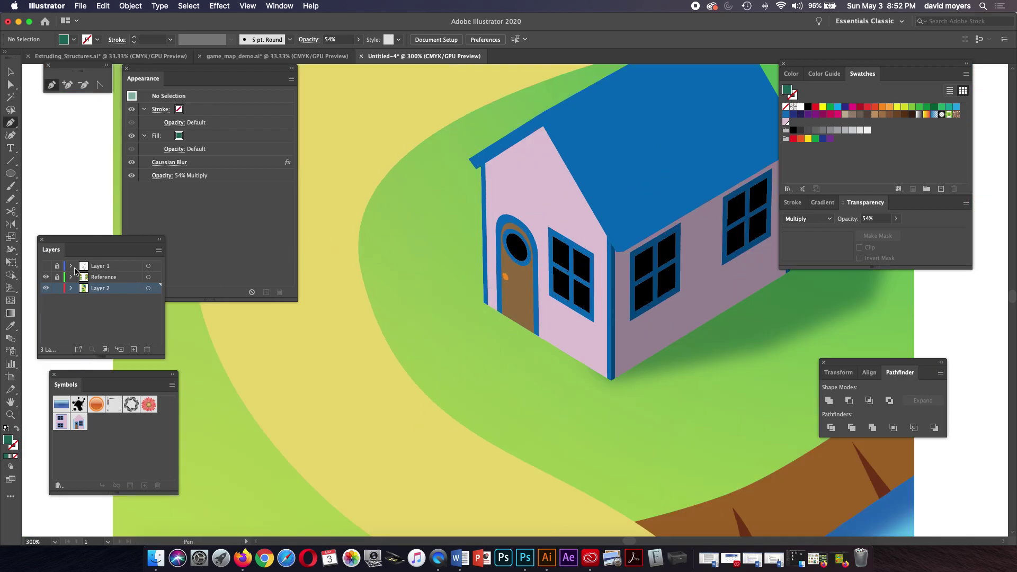
pyautogui.click(46, 266)
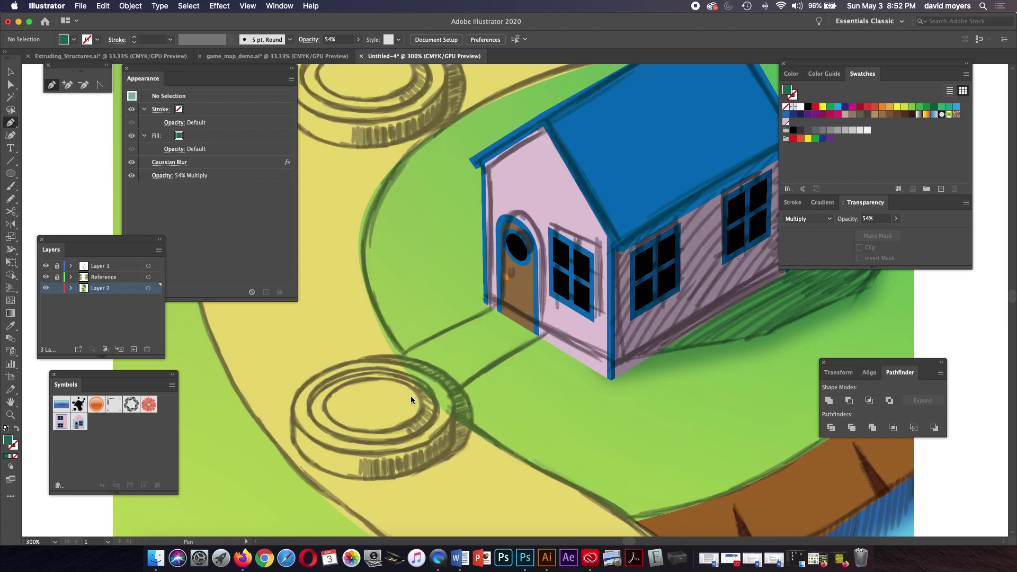
pyautogui.click(418, 412)
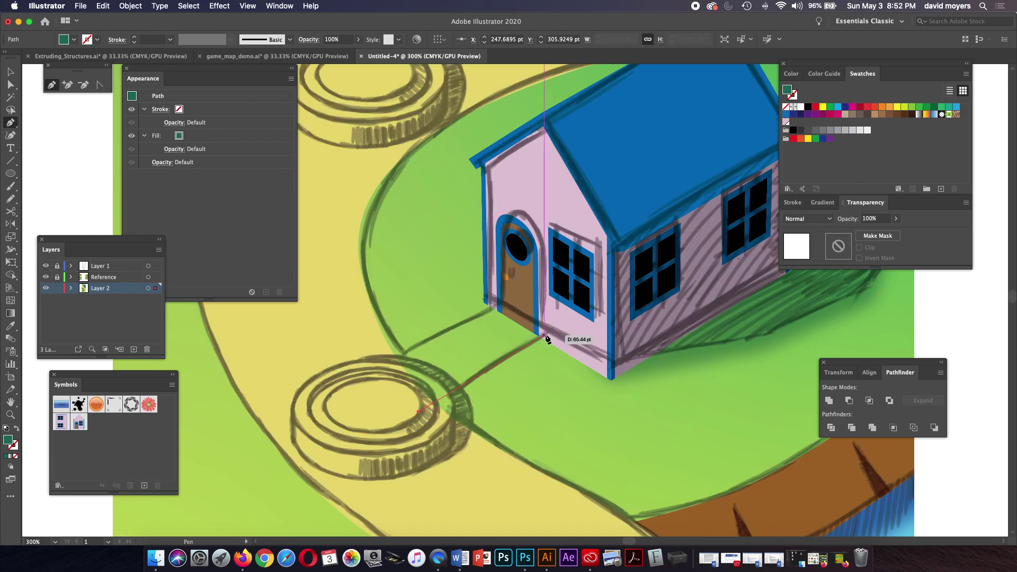
pyautogui.click(549, 332)
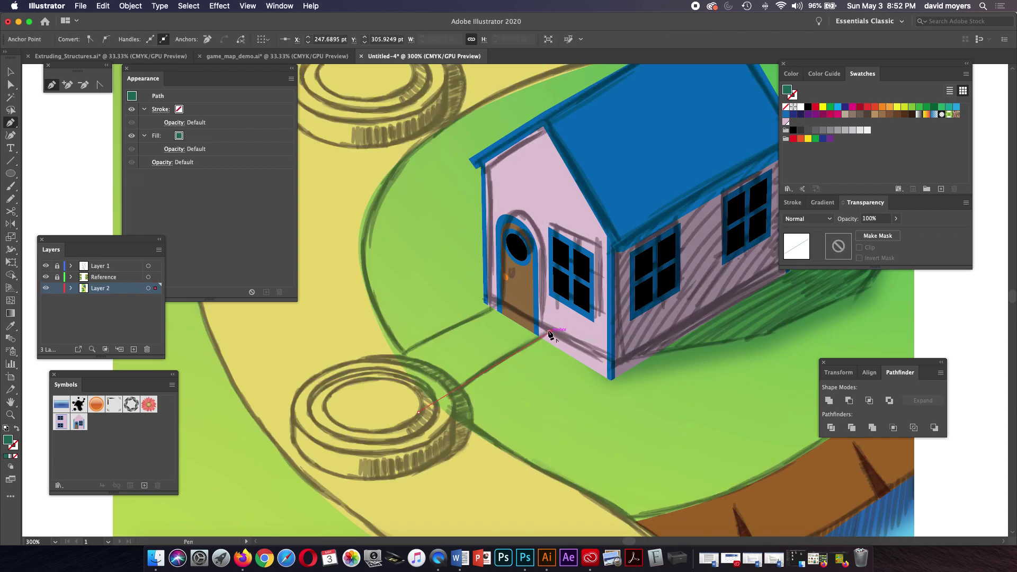
pyautogui.click(500, 301)
pyautogui.click(377, 364)
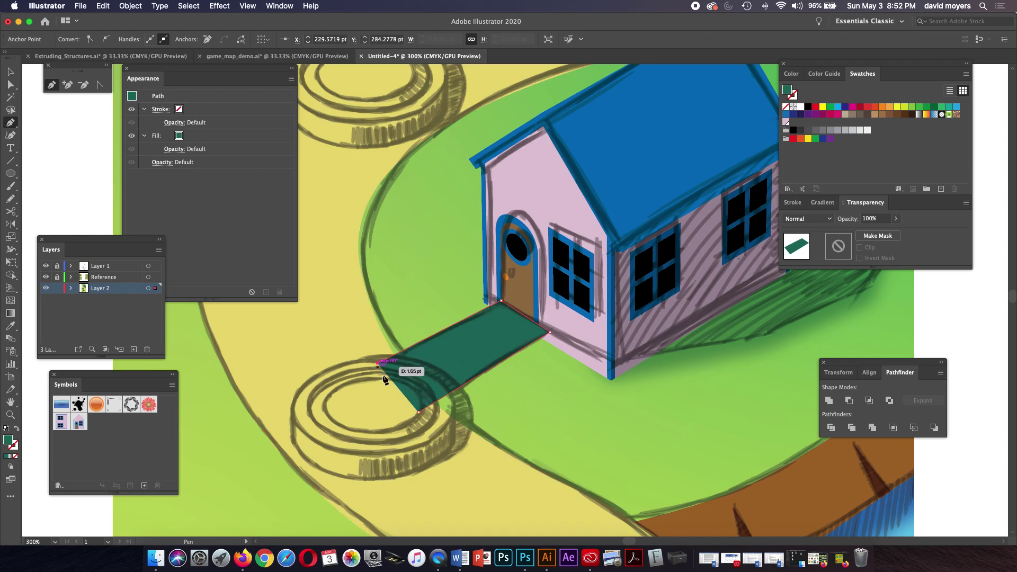
pyautogui.click(419, 413)
# Hide the Layer 1 sketch and fill the walkway with the main path's yellow using the Eyedropper
pyautogui.press('i')
pyautogui.click(507, 471)
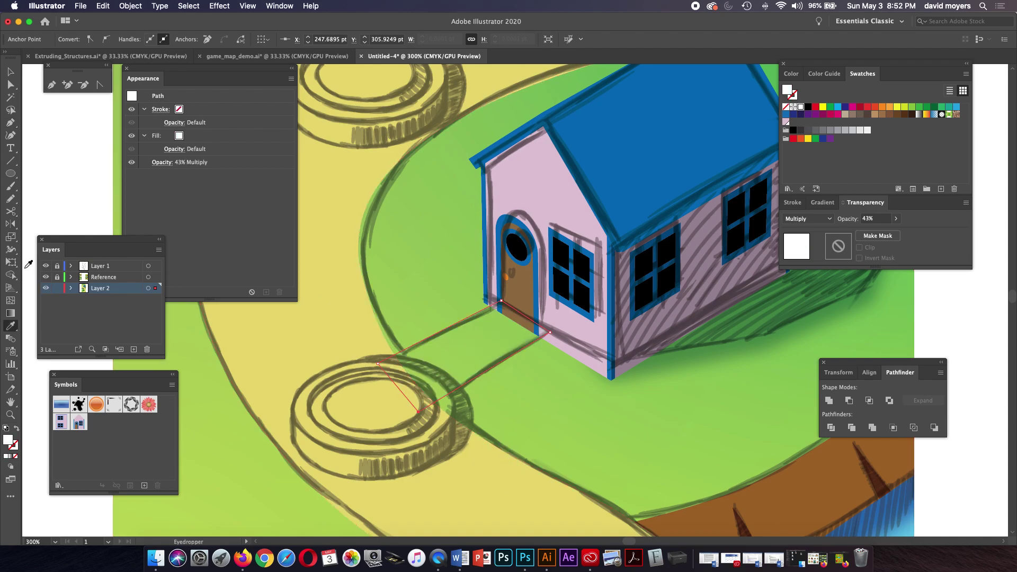
pyautogui.click(45, 267)
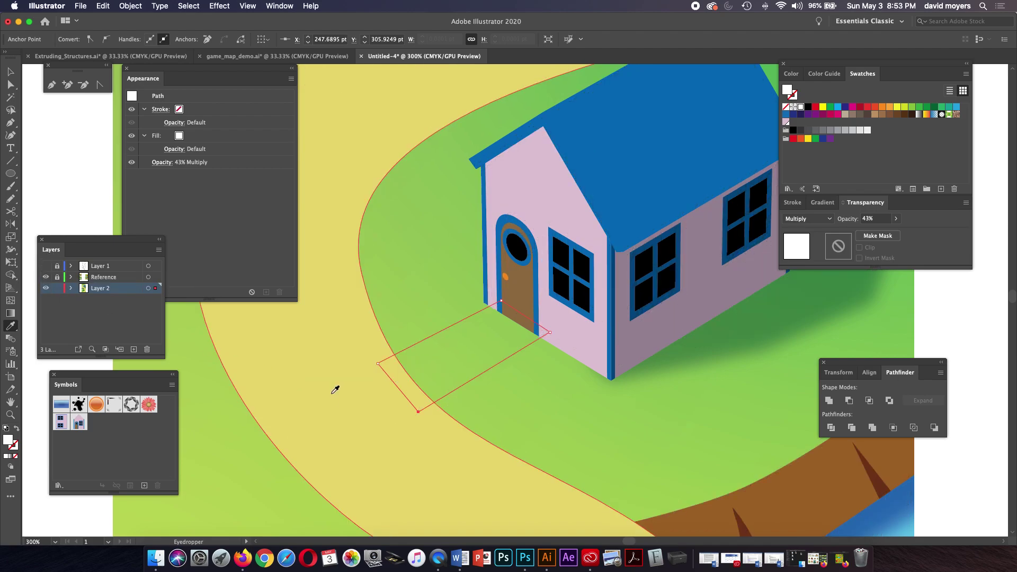
pyautogui.click(360, 412)
pyautogui.press('super')
pyautogui.press('super+1')
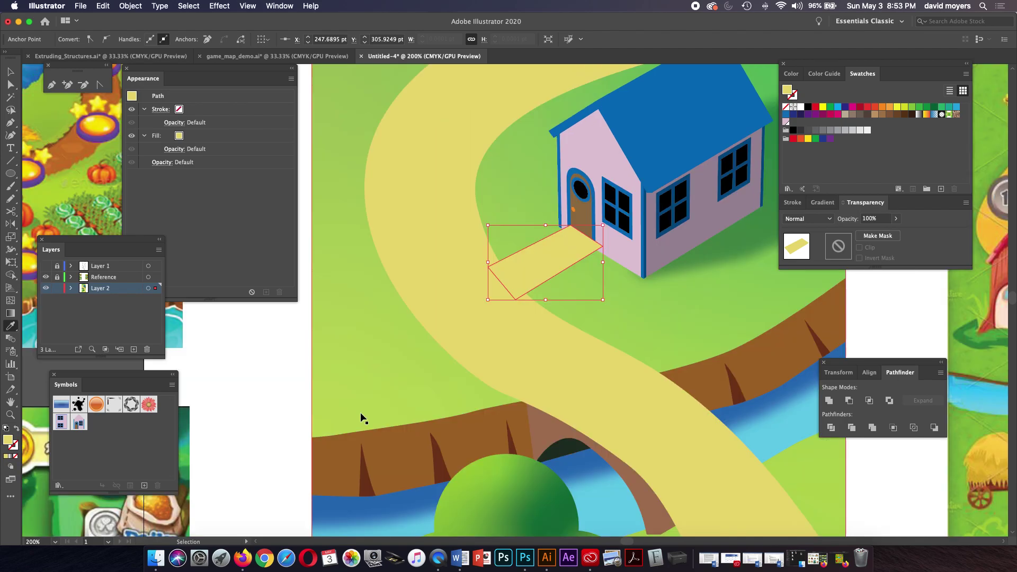
pyautogui.press('space')
pyautogui.moveTo(360, 413); pyautogui.dragTo(333, 458)
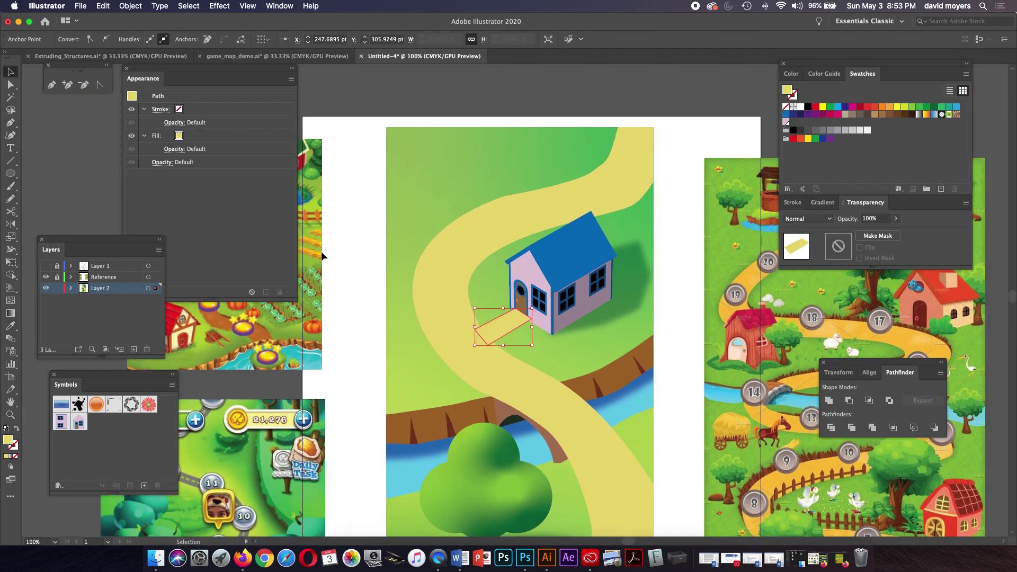
pyautogui.click(349, 262)
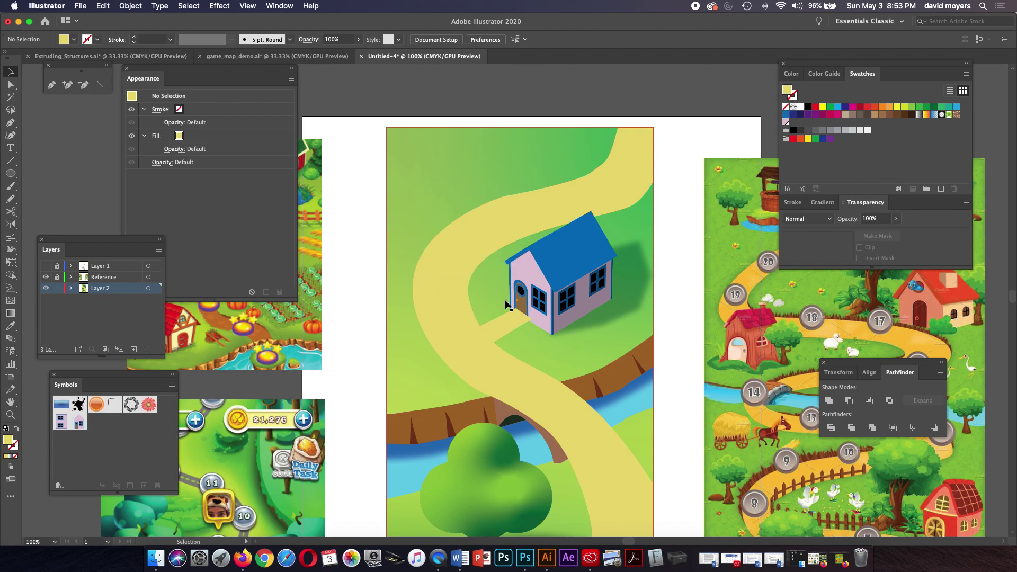
pyautogui.click(588, 280)
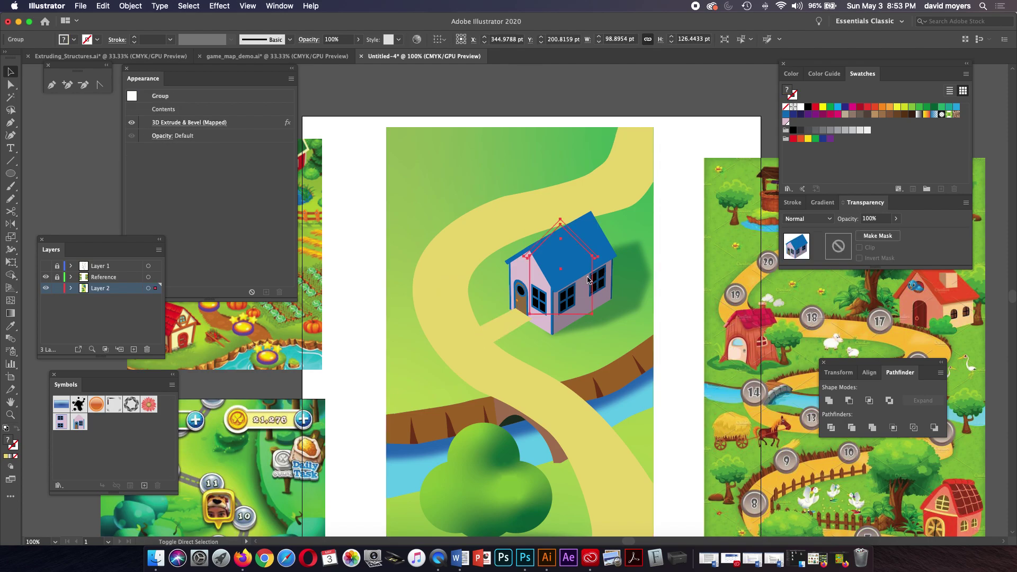
pyautogui.press('super')
pyautogui.press('super+shift+a')
# Show the Layer 1 sketch and, with rulers on, place a vertical guide through the centre of the sketched pine tree
pyautogui.moveTo(469, 222); pyautogui.dragTo(492, 332)
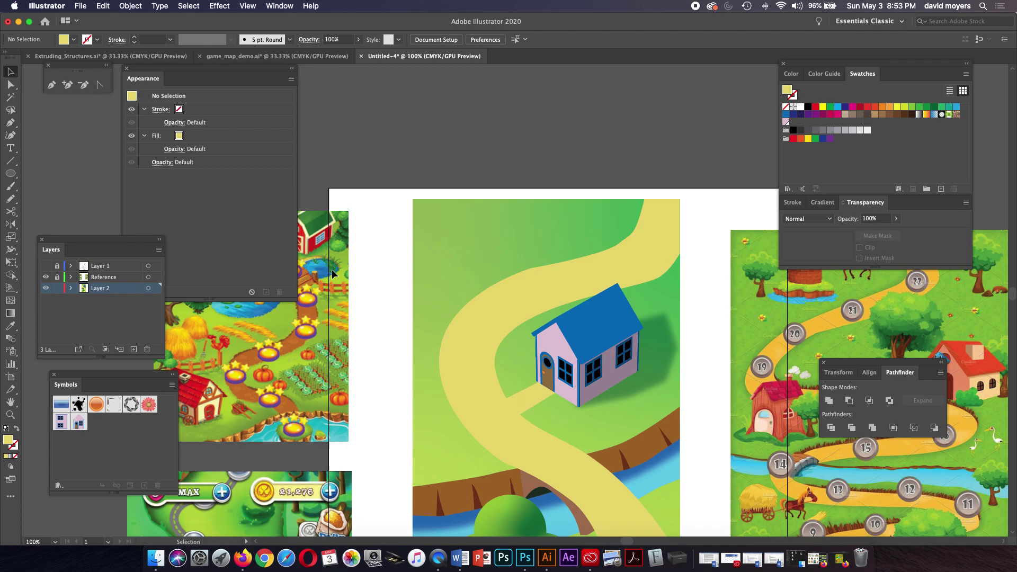
pyautogui.click(46, 266)
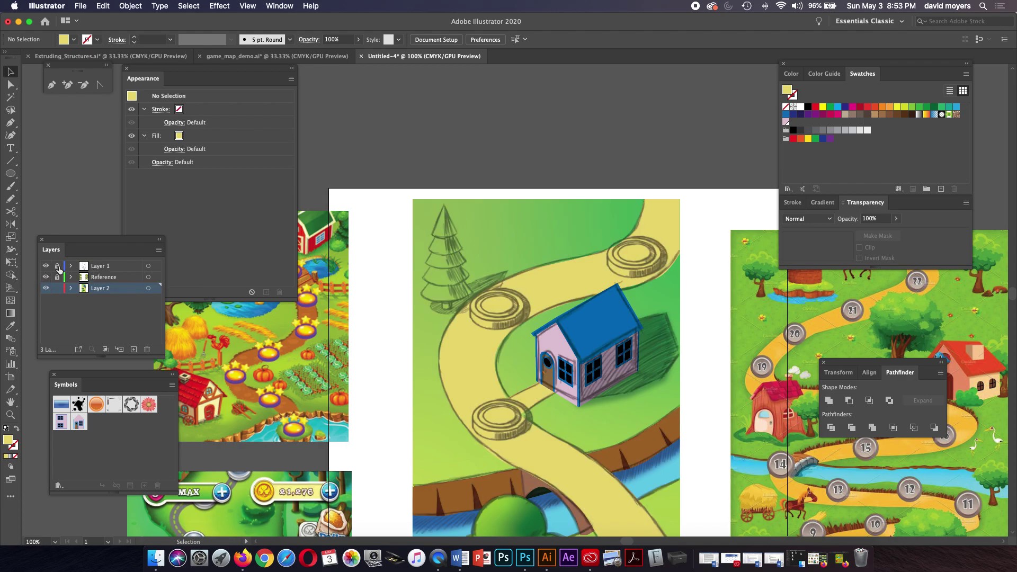
pyautogui.click(10, 415)
pyautogui.click(444, 327)
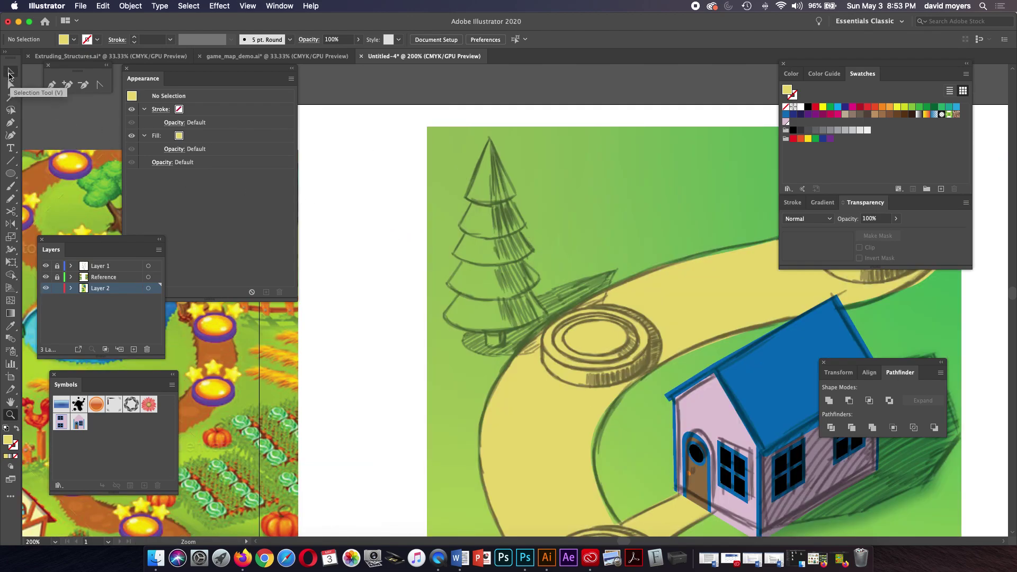
pyautogui.click(51, 85)
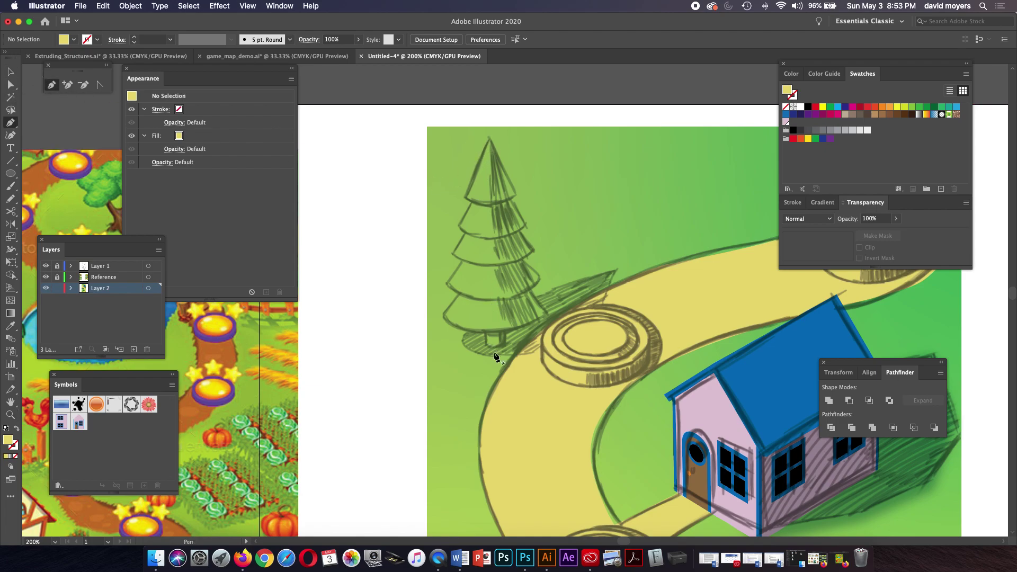
pyautogui.press('super')
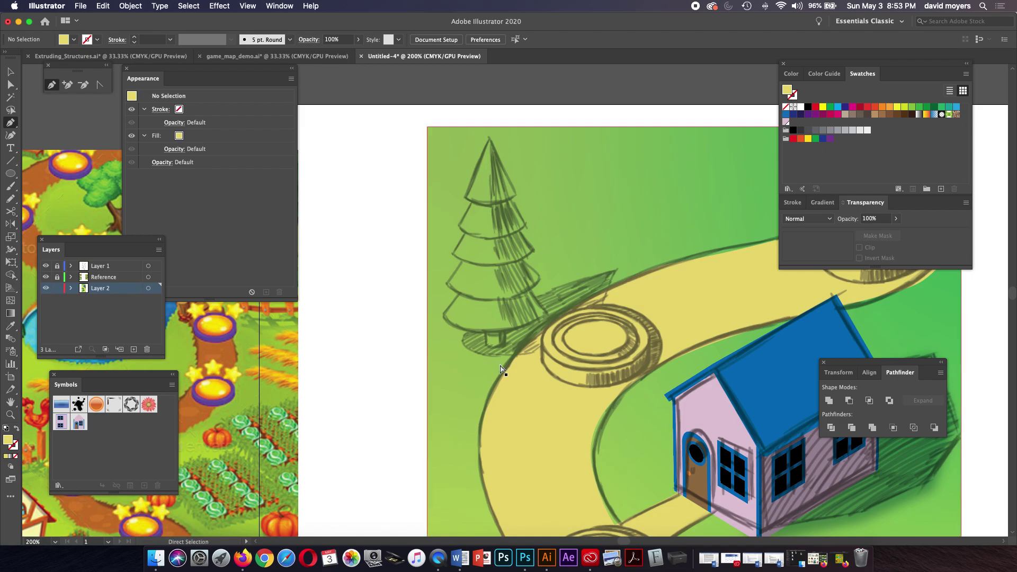
pyautogui.press('super+r')
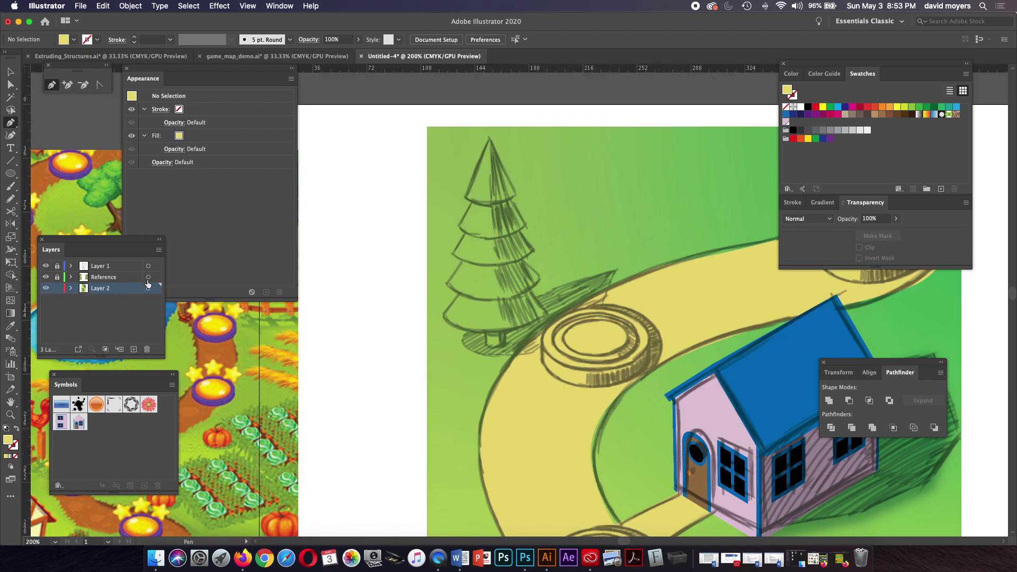
pyautogui.moveTo(28, 255); pyautogui.dragTo(490, 265)
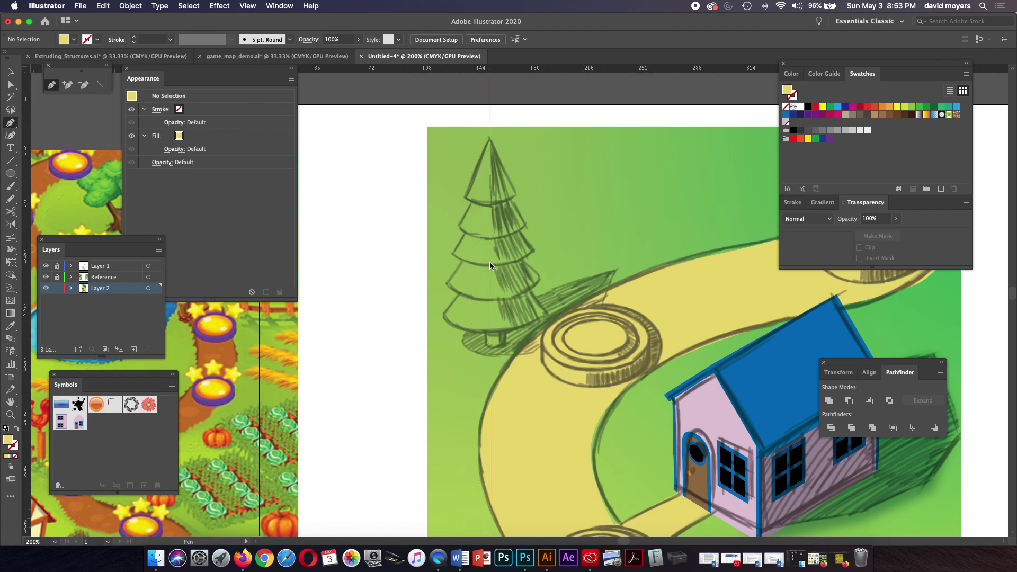
# Draw the pine's right half with the Pen tool as a closed jagged outline along the guide, about 38 by 116 pt
pyautogui.click(490, 141)
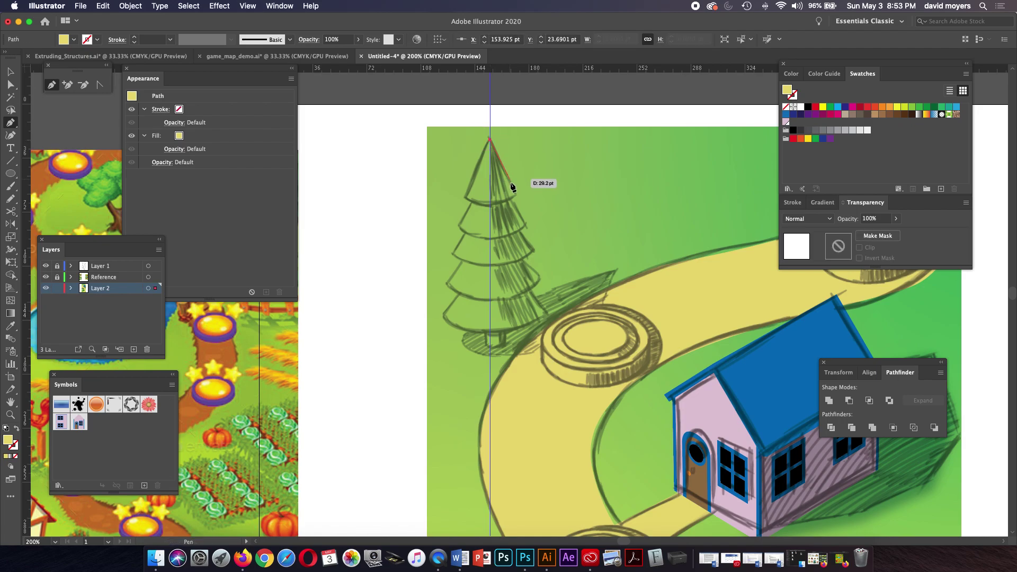
pyautogui.click(515, 198)
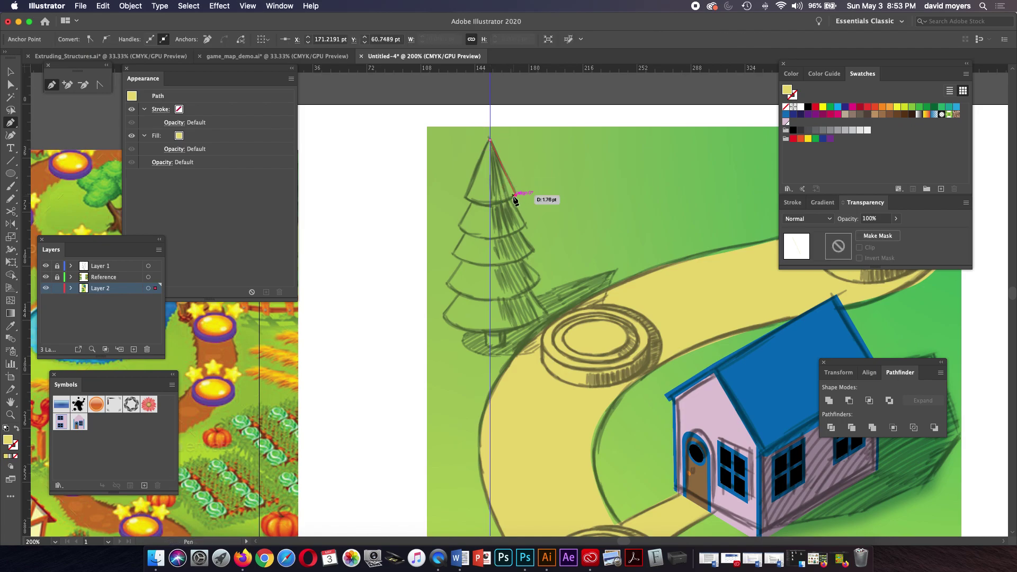
pyautogui.click(524, 226)
pyautogui.click(532, 247)
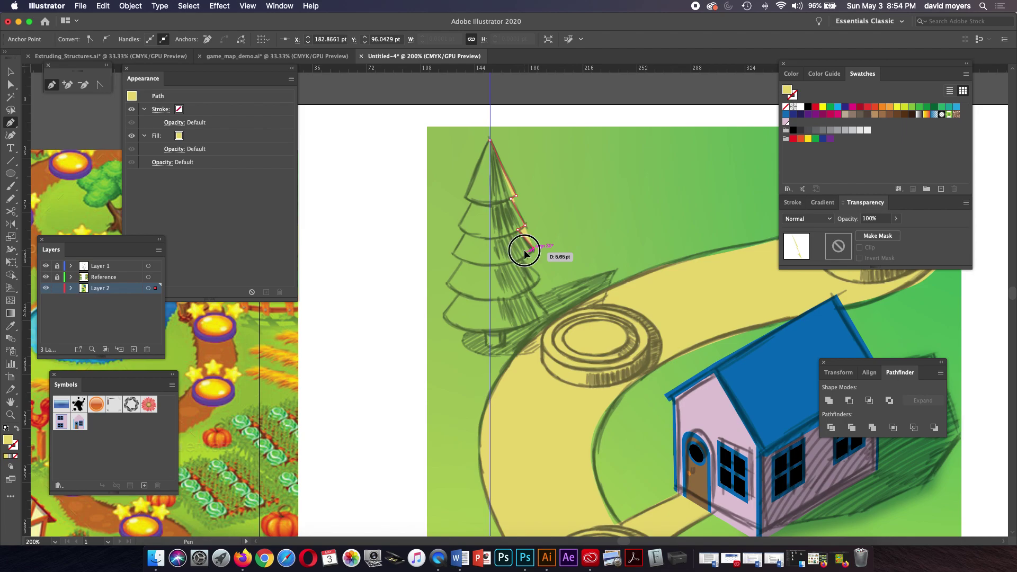
pyautogui.press('super')
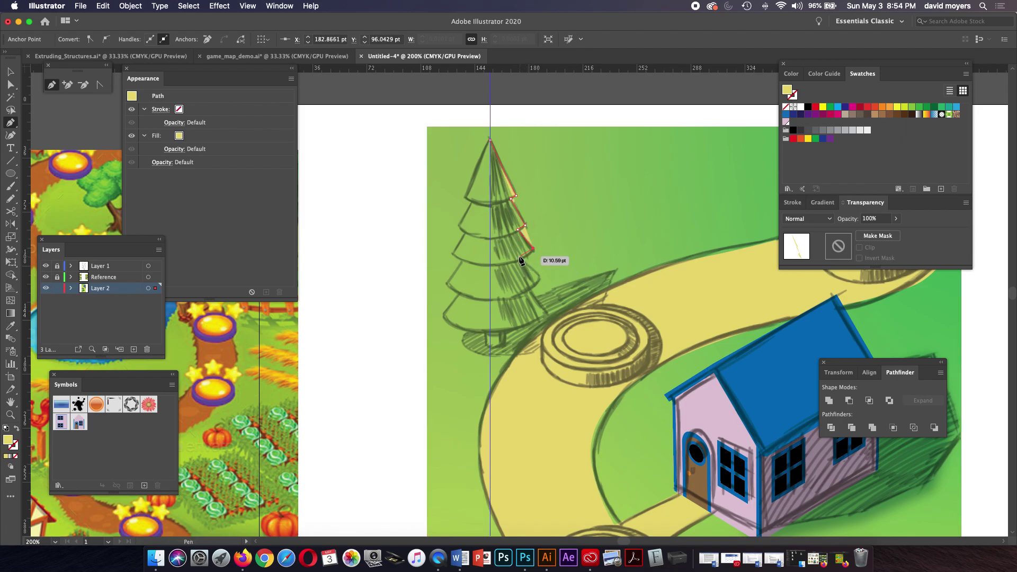
pyautogui.click(519, 256)
pyautogui.click(537, 274)
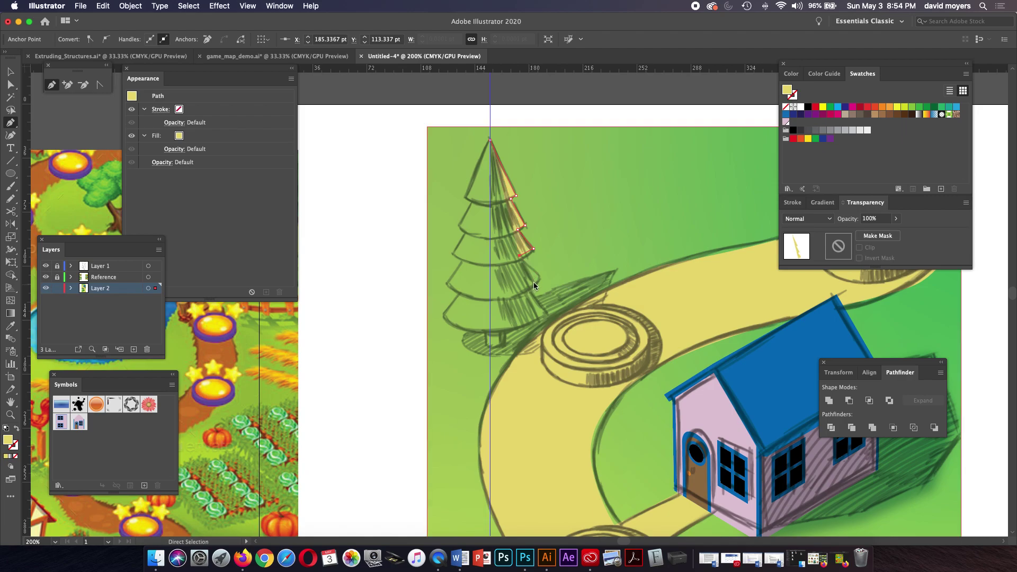
pyautogui.click(540, 278)
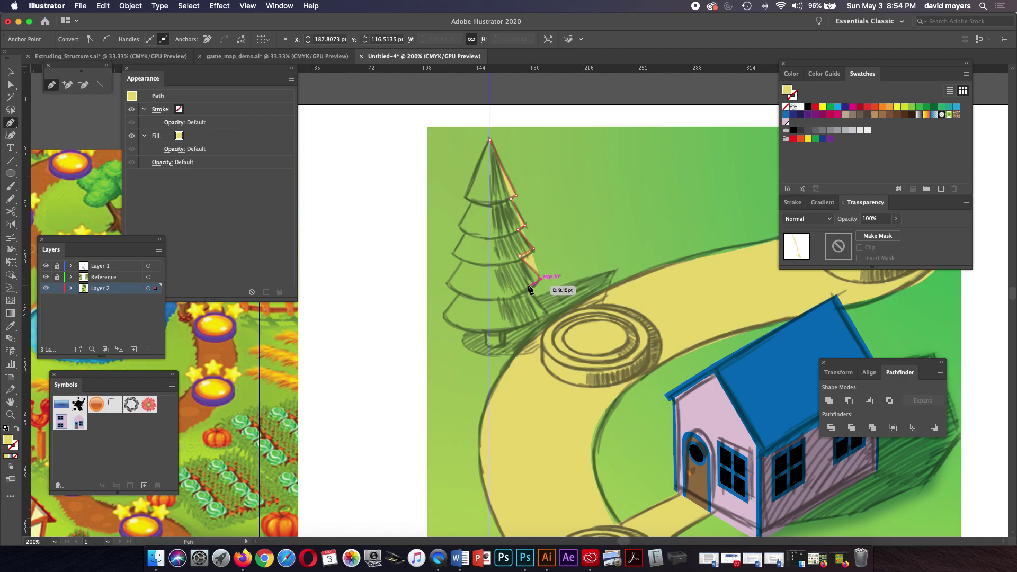
pyautogui.click(527, 287)
pyautogui.click(546, 315)
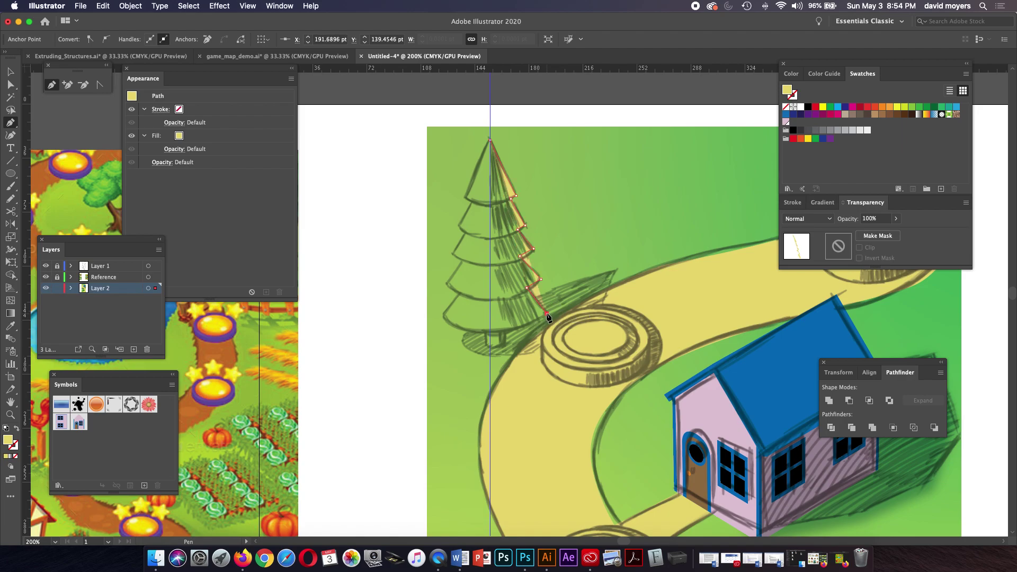
pyautogui.click(491, 321)
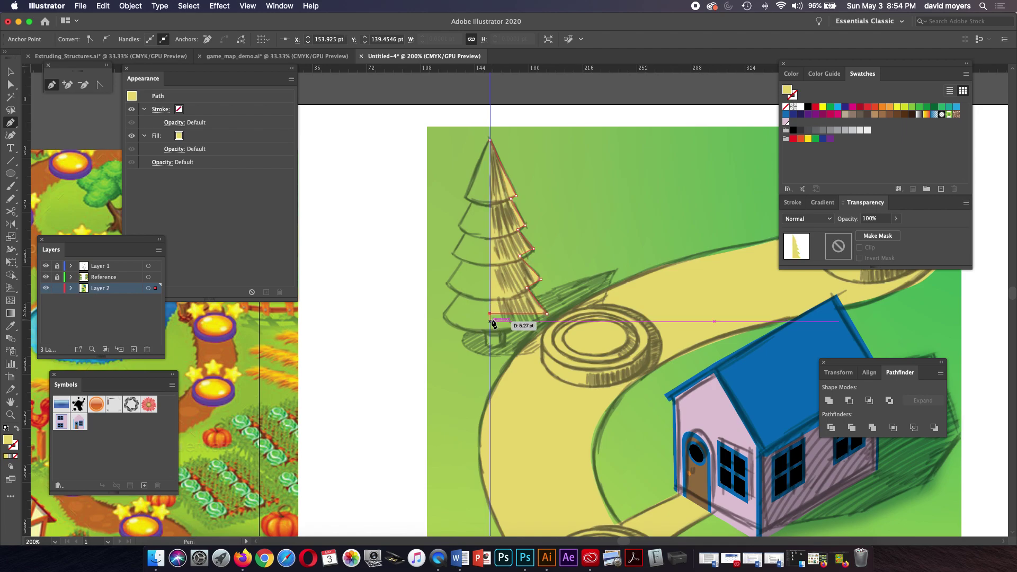
pyautogui.click(490, 140)
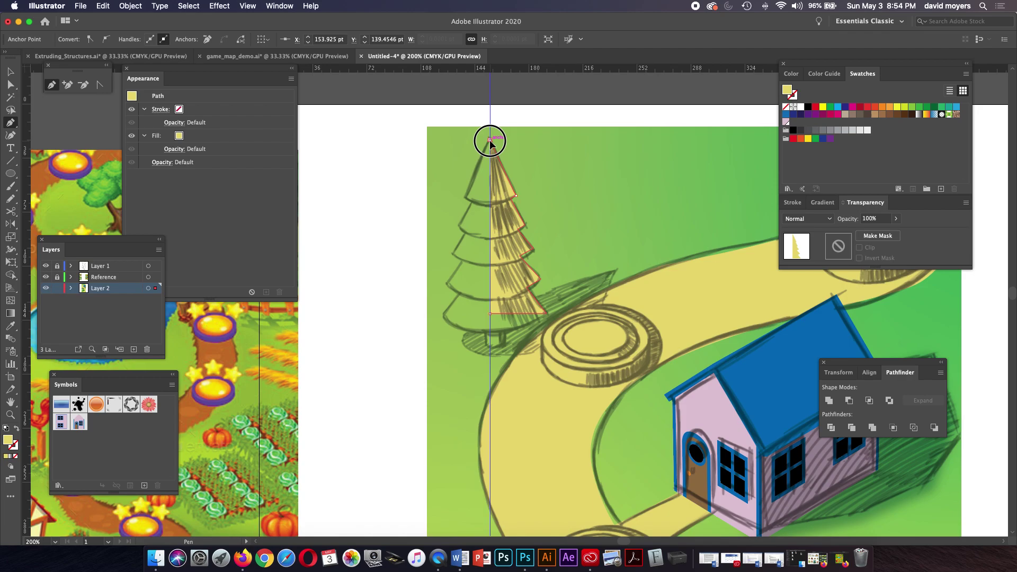
pyautogui.keyDown('super'); pyautogui.click(507, 320); pyautogui.keyUp('super')
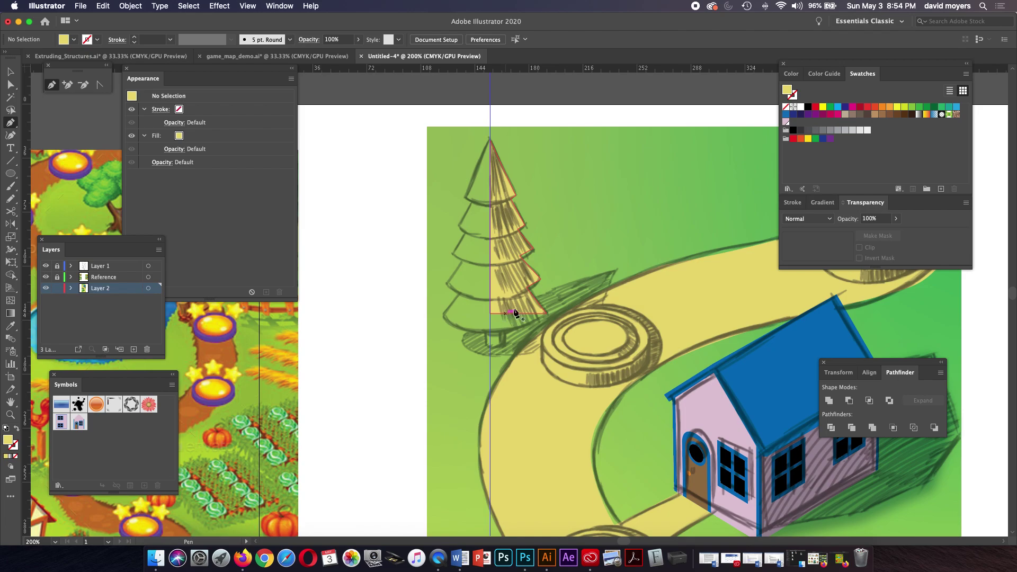
# Draw a half-trunk rectangle of about 9.2 by 16.9 pt under the foliage against the guide and hide the Layer 1 sketch
pyautogui.moveTo(9, 175); pyautogui.dragTo(38, 179)
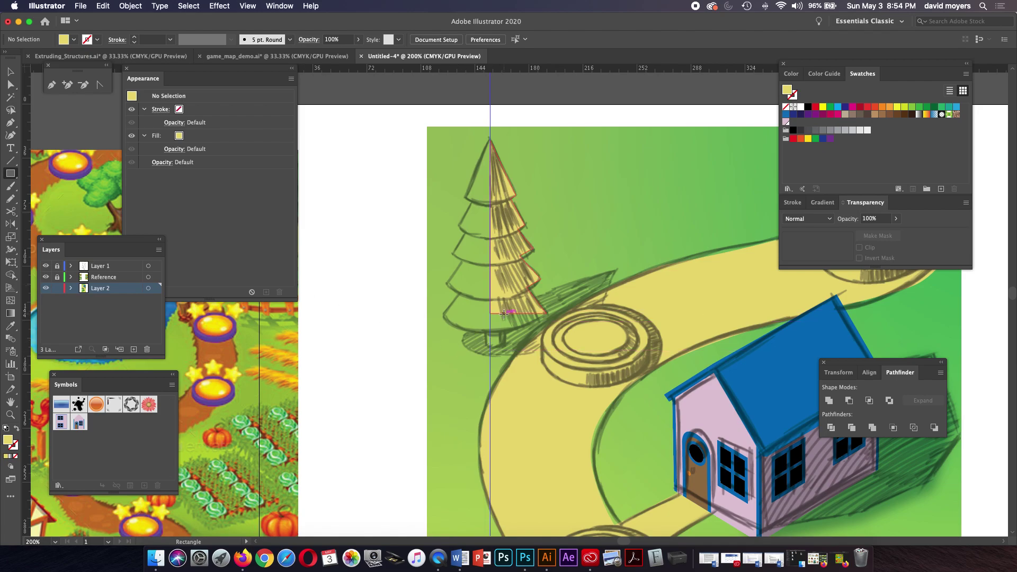
pyautogui.moveTo(504, 313); pyautogui.dragTo(490, 338)
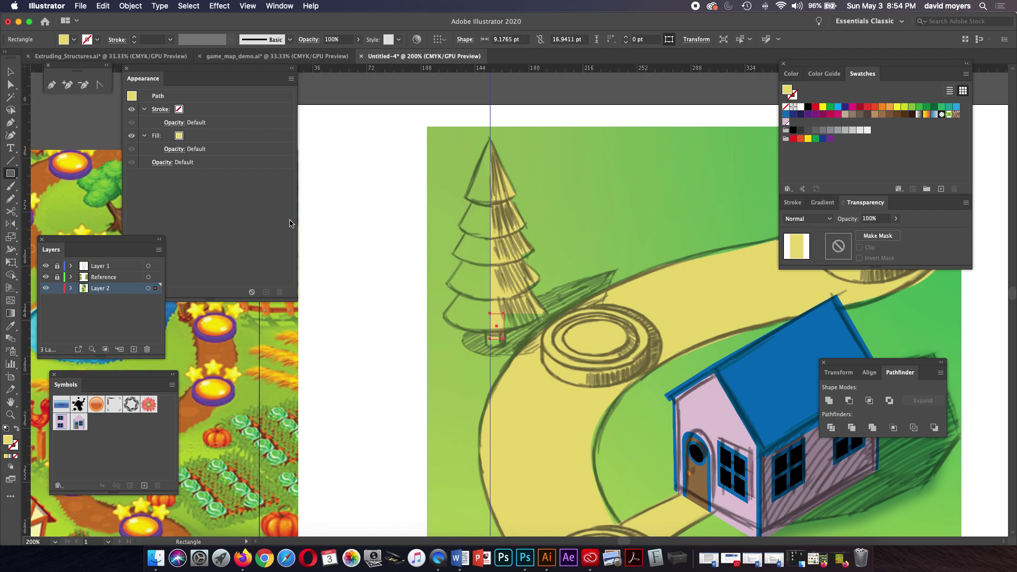
pyautogui.click(46, 266)
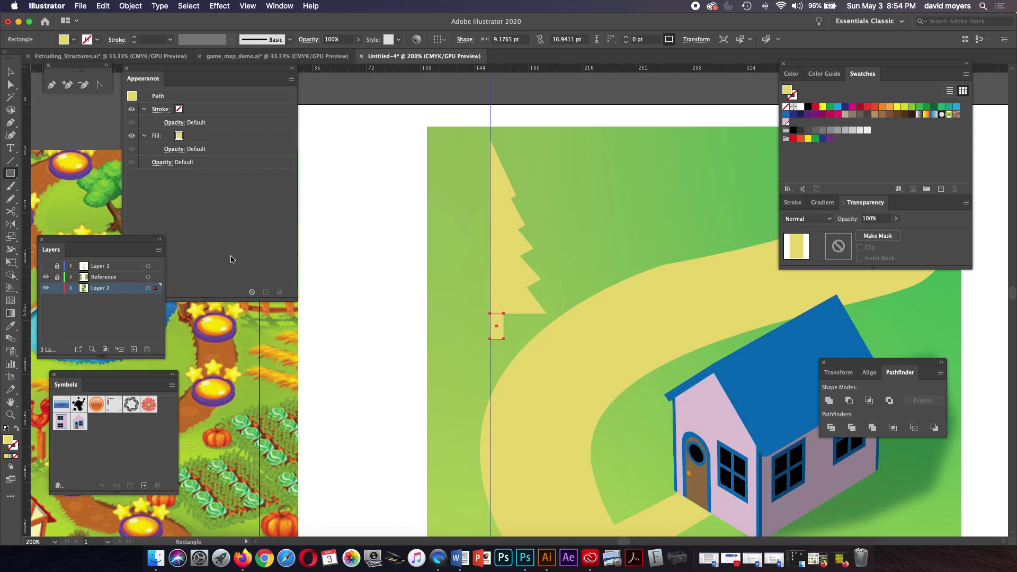
pyautogui.click(10, 71)
pyautogui.click(346, 213)
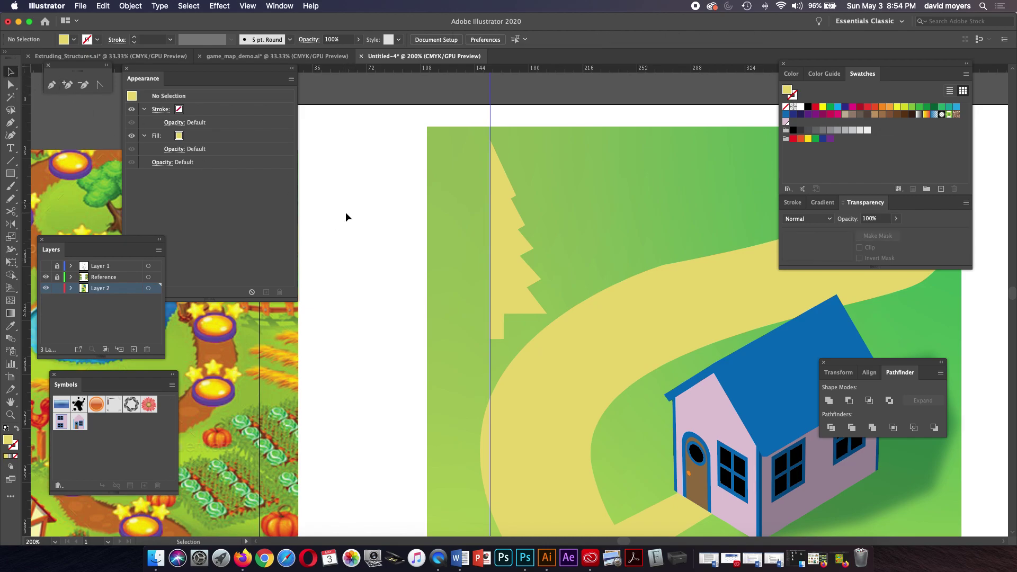
# Fill the half-tree foliage with a medium green swatch and the half trunk with brown swatch C=30 M=50 Y=75 K=10
pyautogui.click(502, 283)
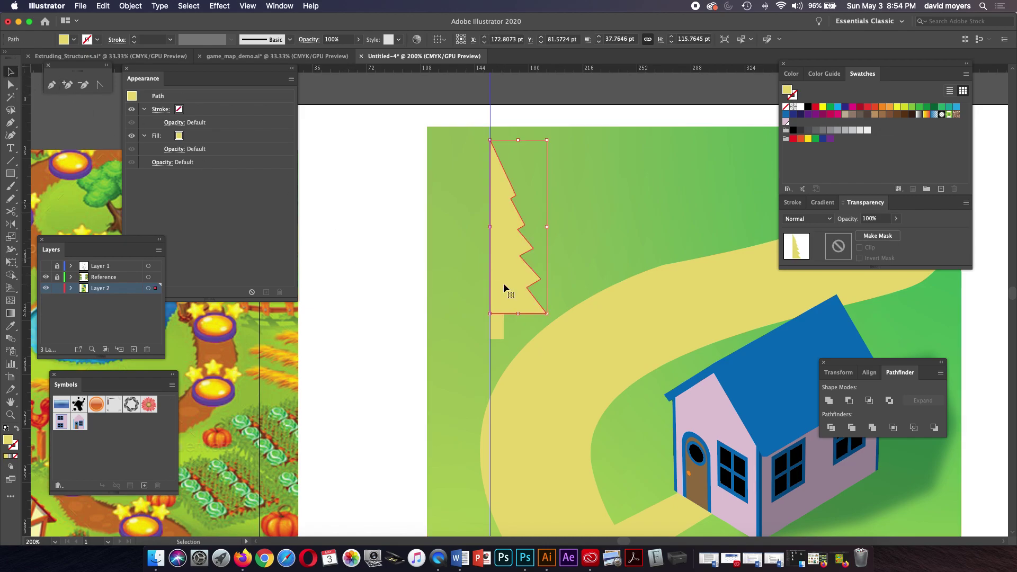
pyautogui.click(918, 107)
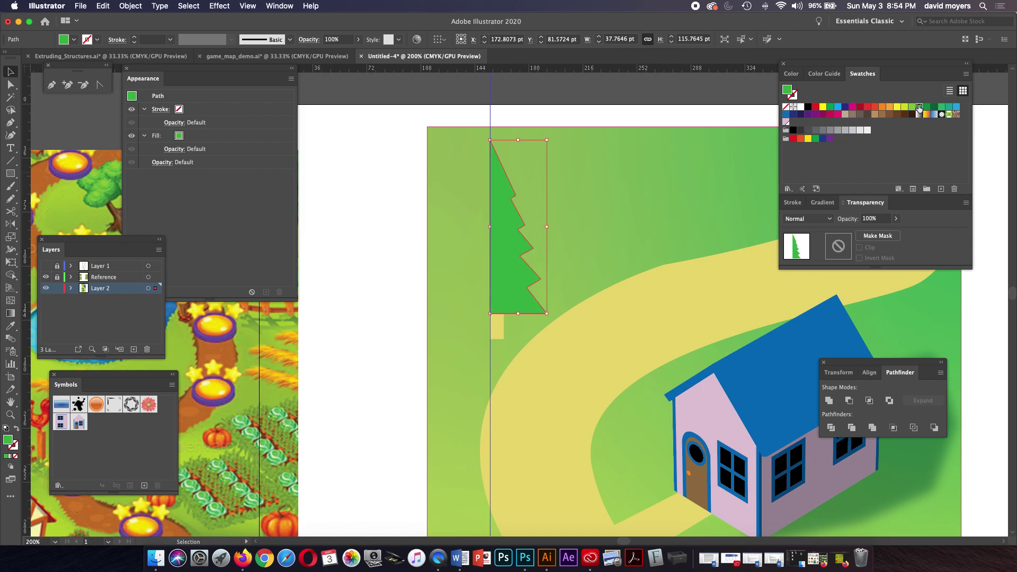
pyautogui.click(497, 329)
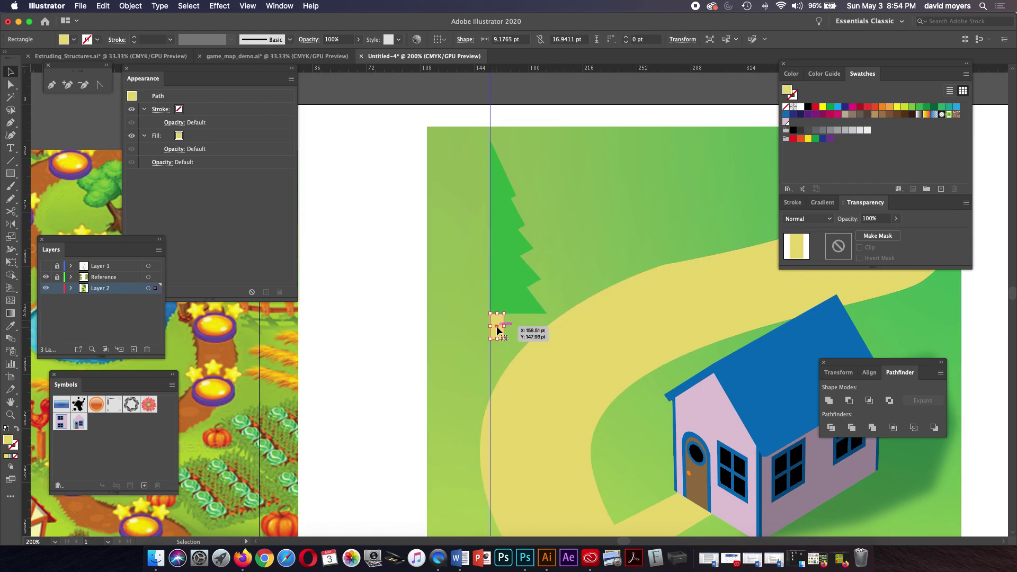
pyautogui.click(883, 114)
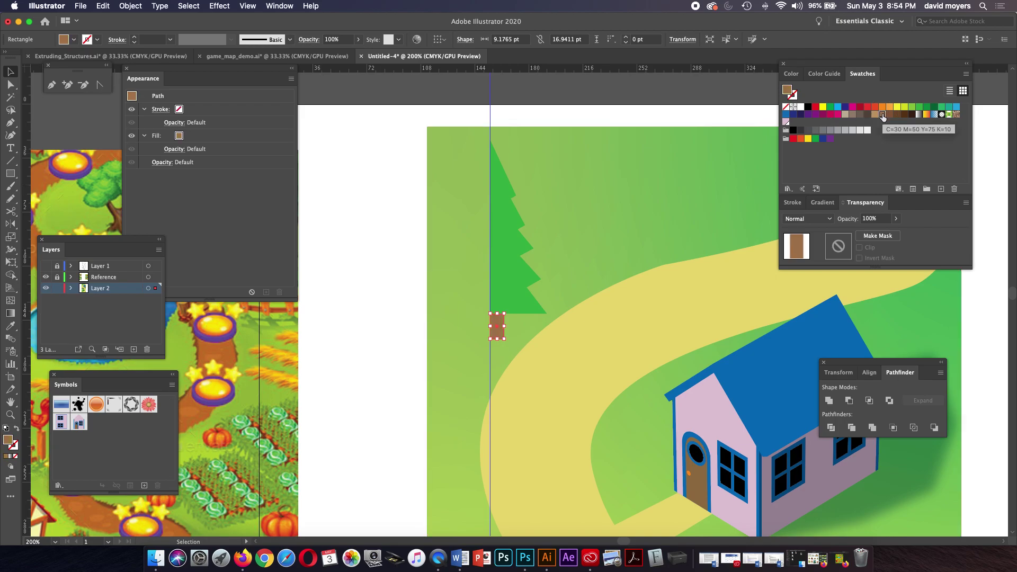
pyautogui.click(622, 103)
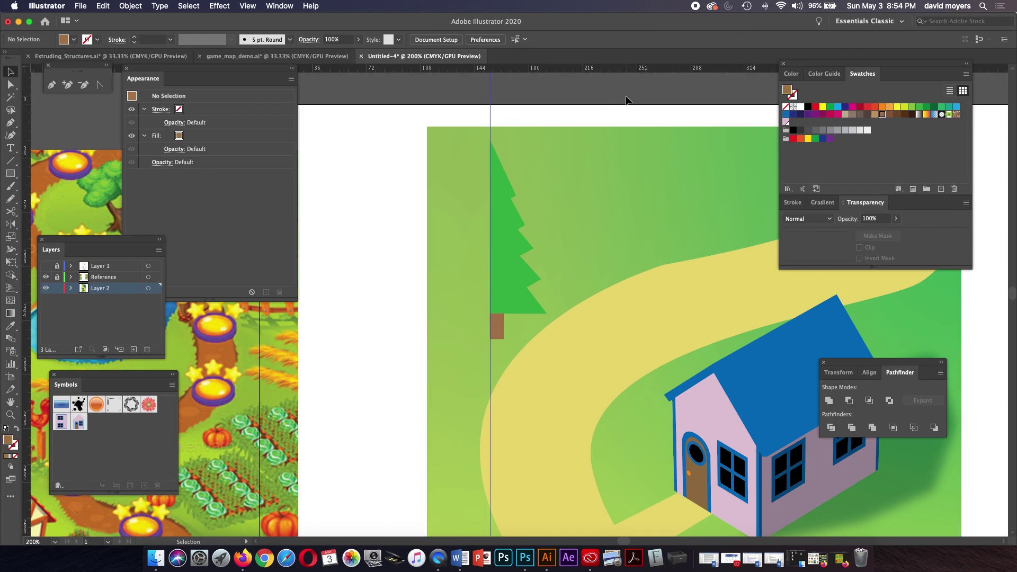
pyautogui.click(503, 294)
pyautogui.keyDown('shift'); pyautogui.click(497, 320); pyautogui.keyUp('shift')
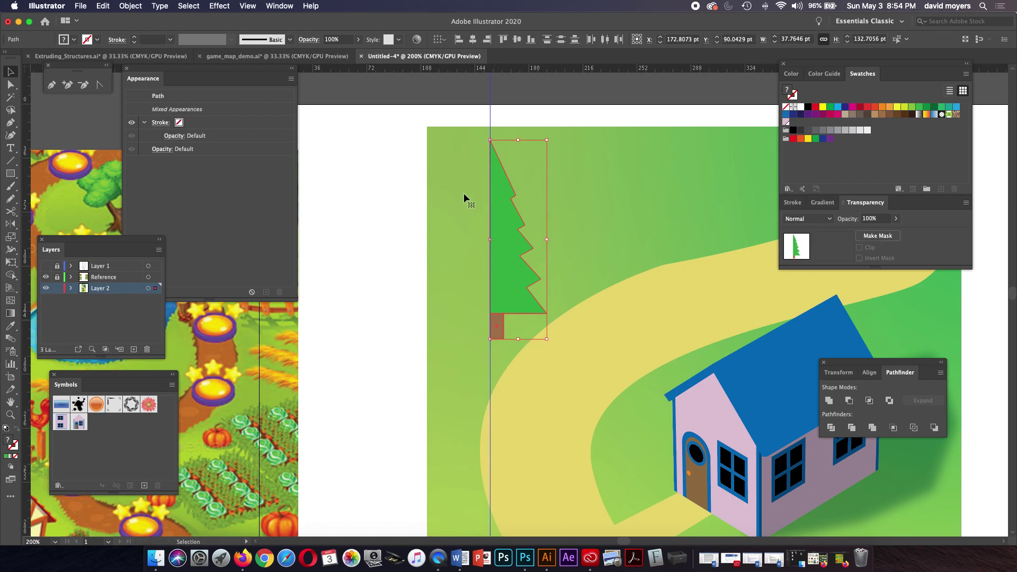
pyautogui.click(219, 6)
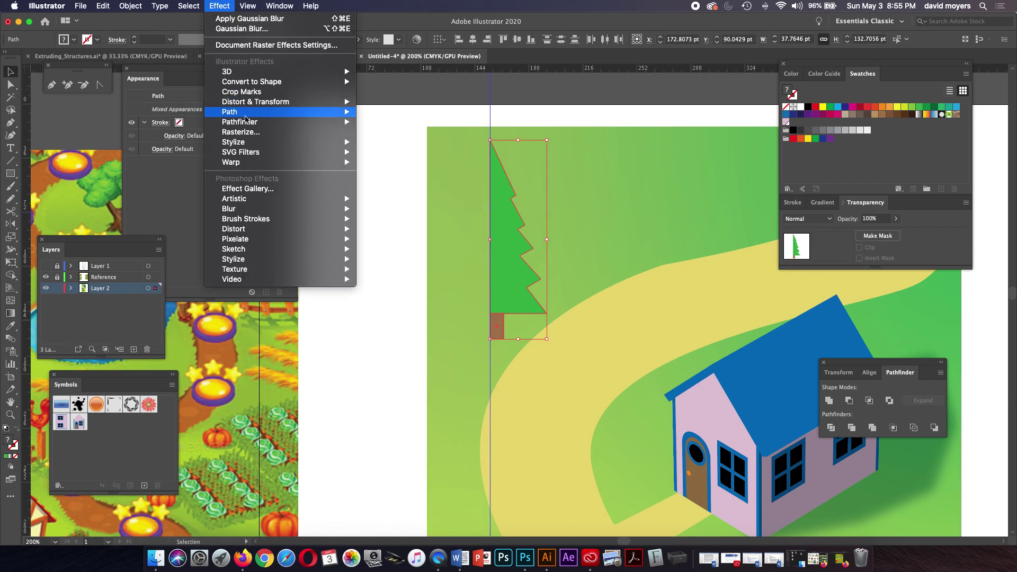
pyautogui.moveTo(248, 156)
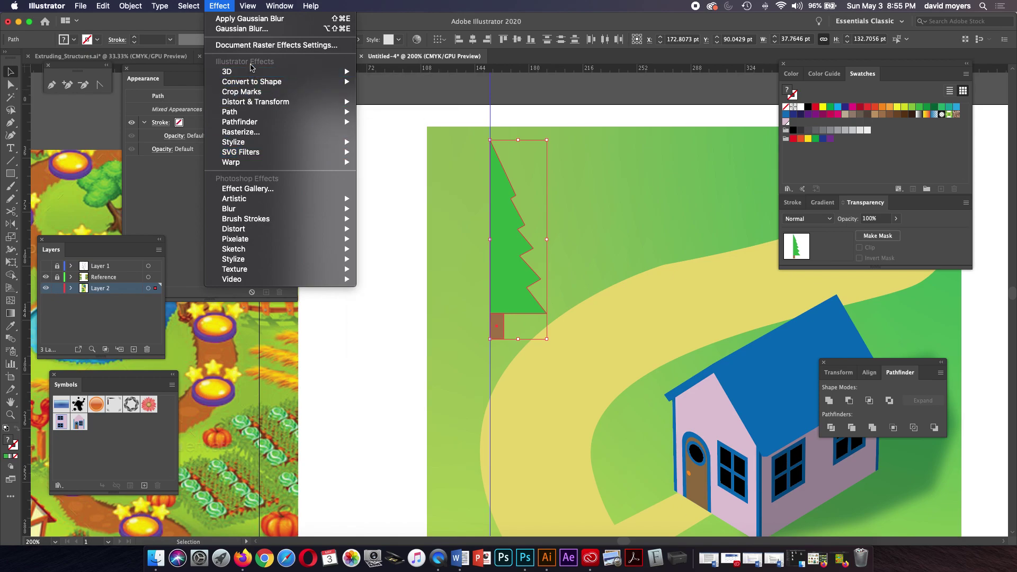
pyautogui.moveTo(251, 71)
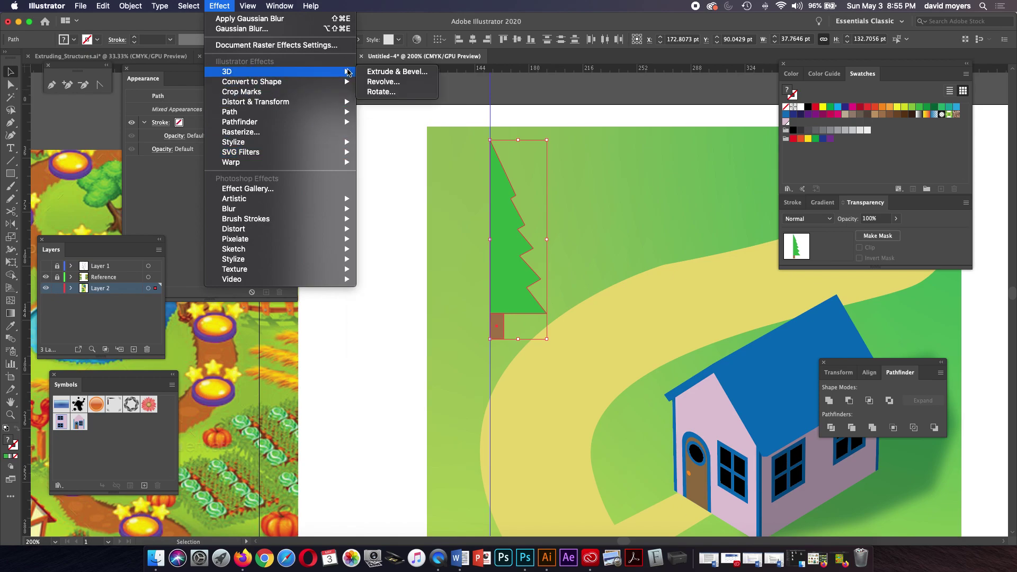
pyautogui.click(373, 83)
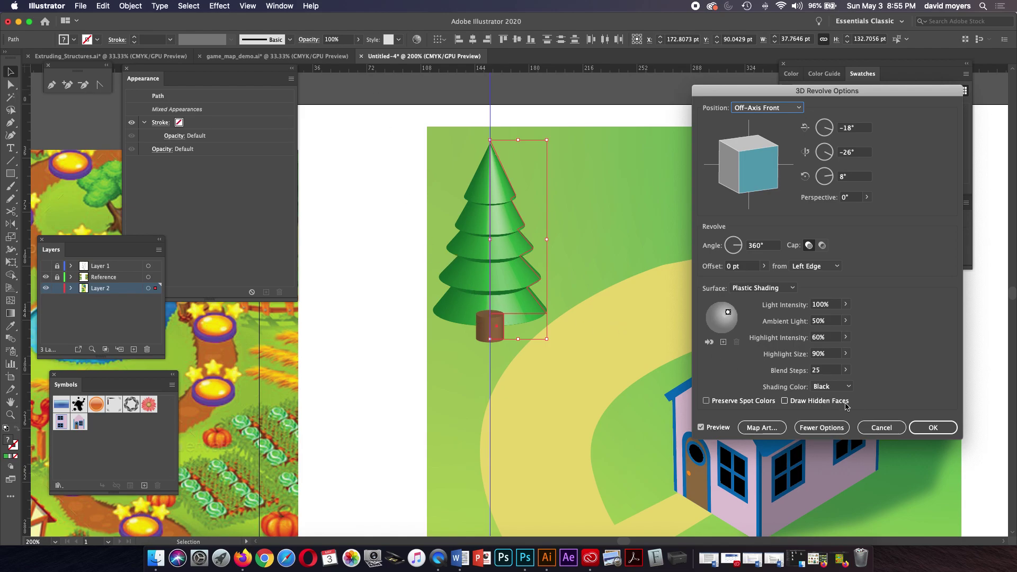
pyautogui.click(881, 427)
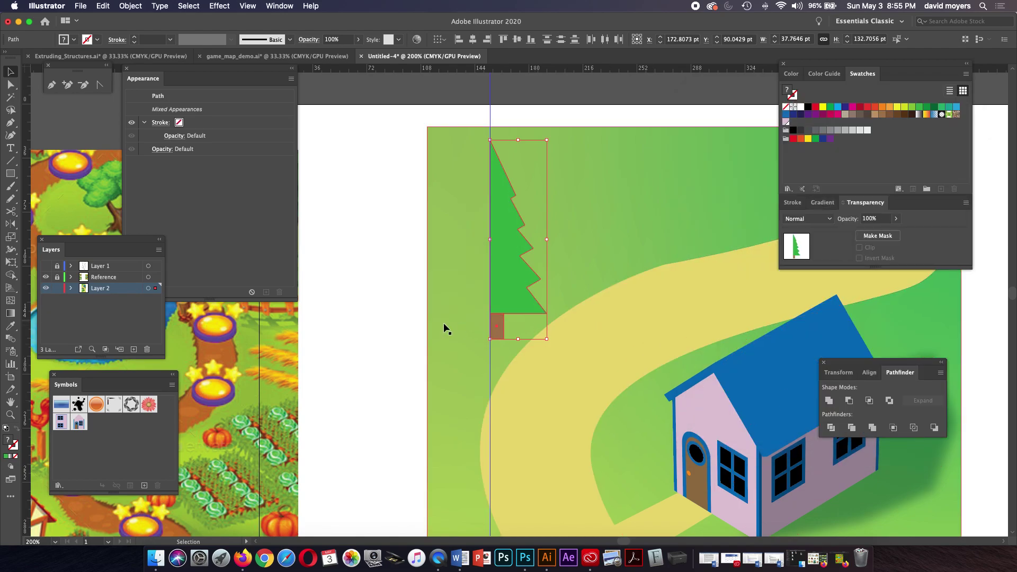
pyautogui.click(345, 316)
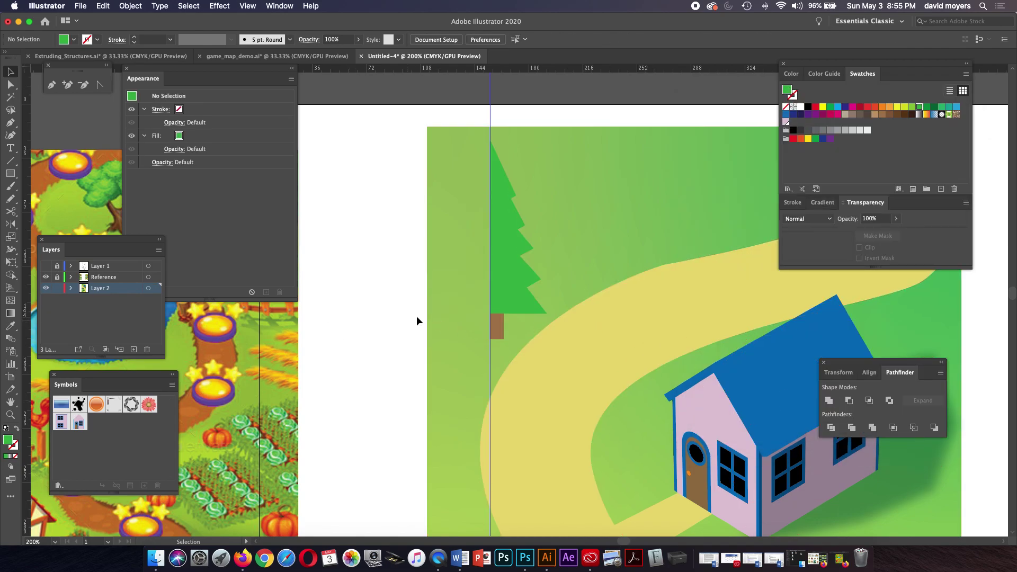
# Group the half-tree foliage together with the half trunk
pyautogui.click(500, 328)
pyautogui.keyDown('shift'); pyautogui.click(510, 290); pyautogui.keyUp('shift')
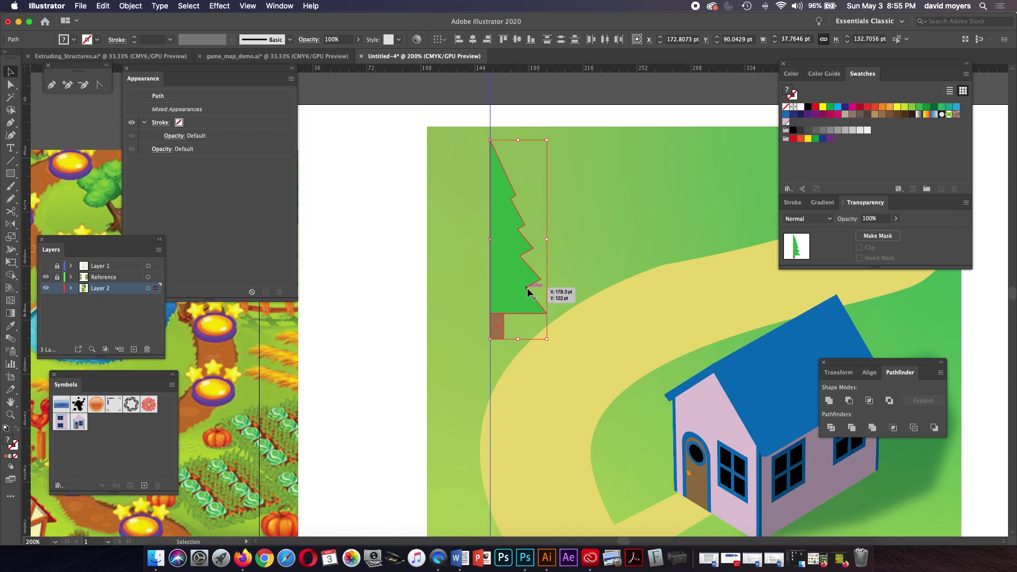
pyautogui.press('a')
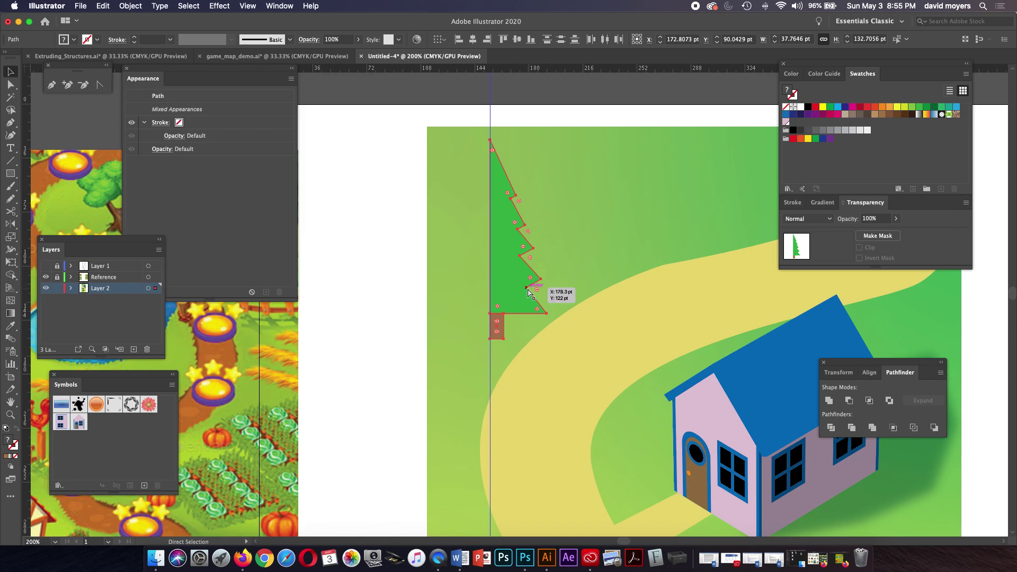
pyautogui.press('v')
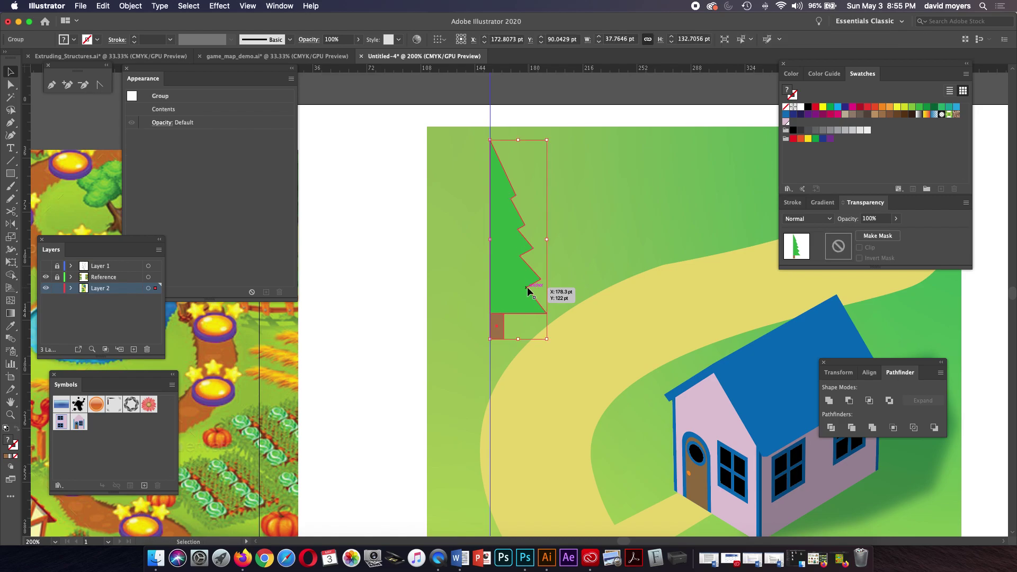
# Apply a 360° 3D Revolve from the left edge to the half-tree group, with a custom rotation of -17°, -25° and 8°
pyautogui.click(219, 6)
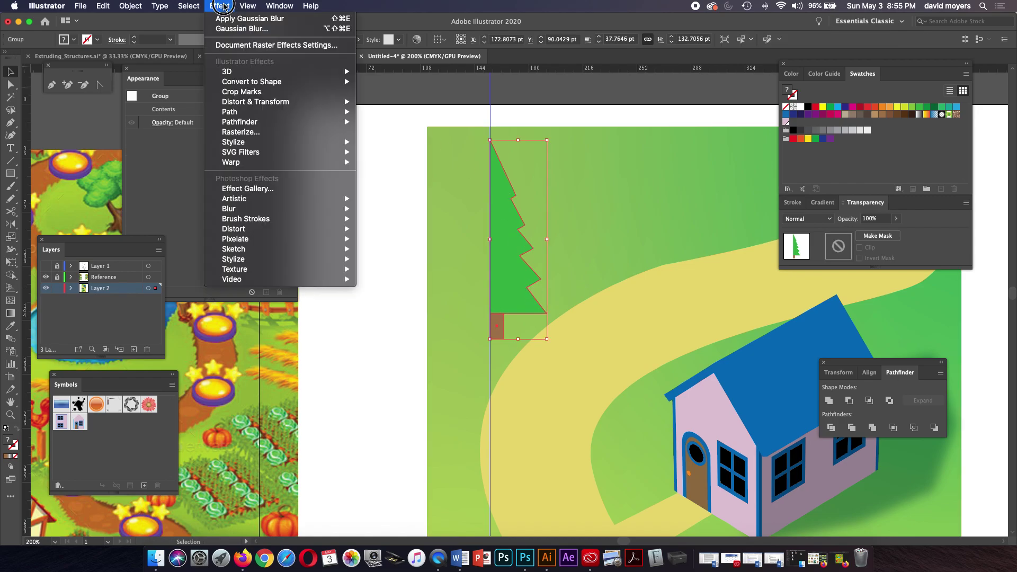
pyautogui.moveTo(252, 76)
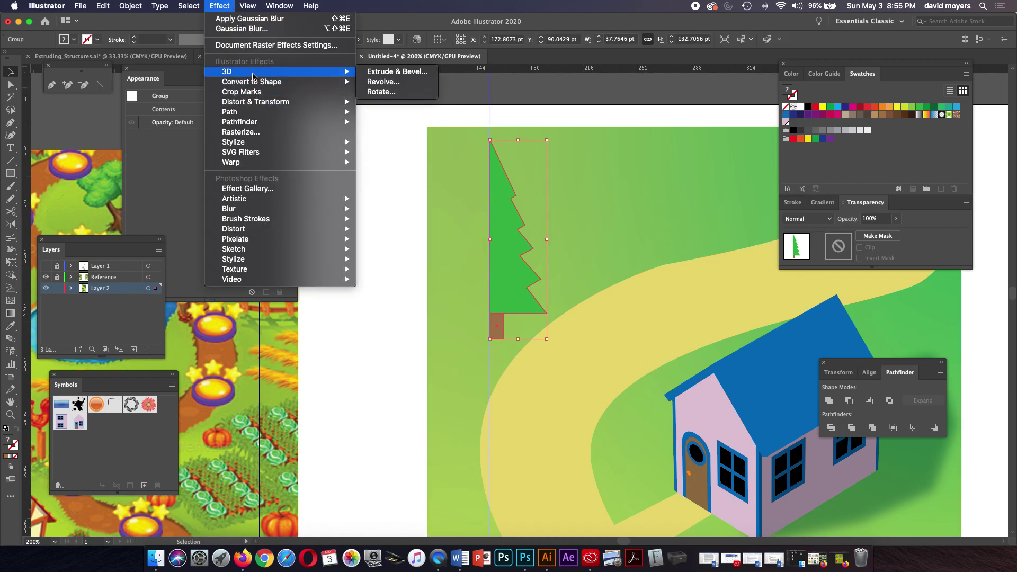
pyautogui.click(371, 83)
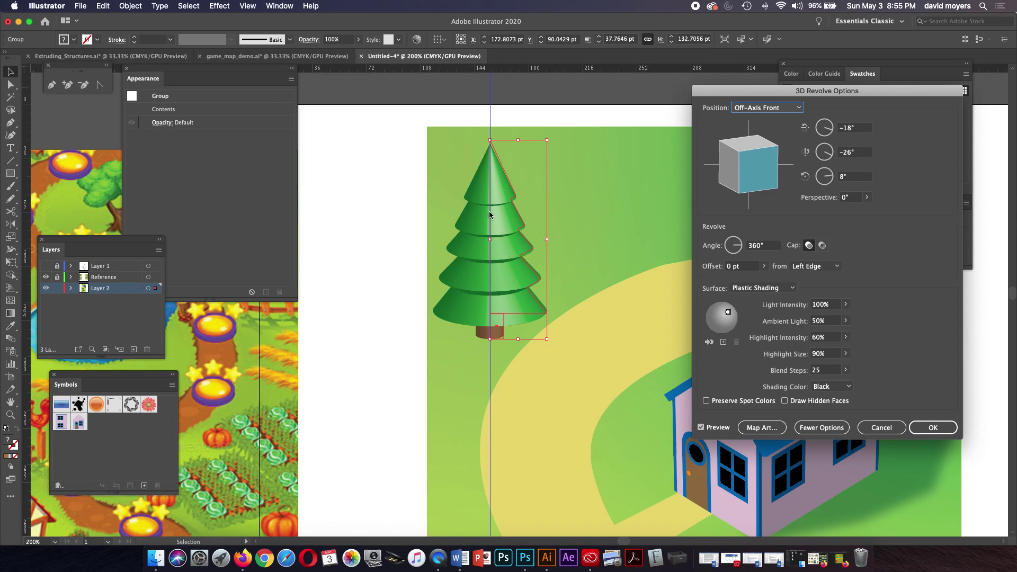
pyautogui.click(762, 109)
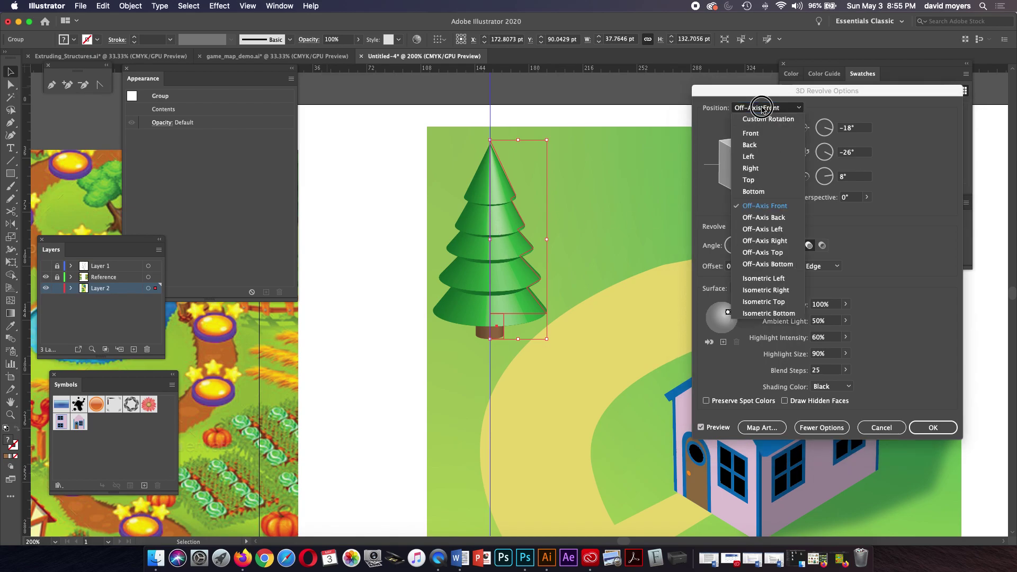
pyautogui.click(859, 242)
pyautogui.moveTo(749, 189); pyautogui.dragTo(729, 190)
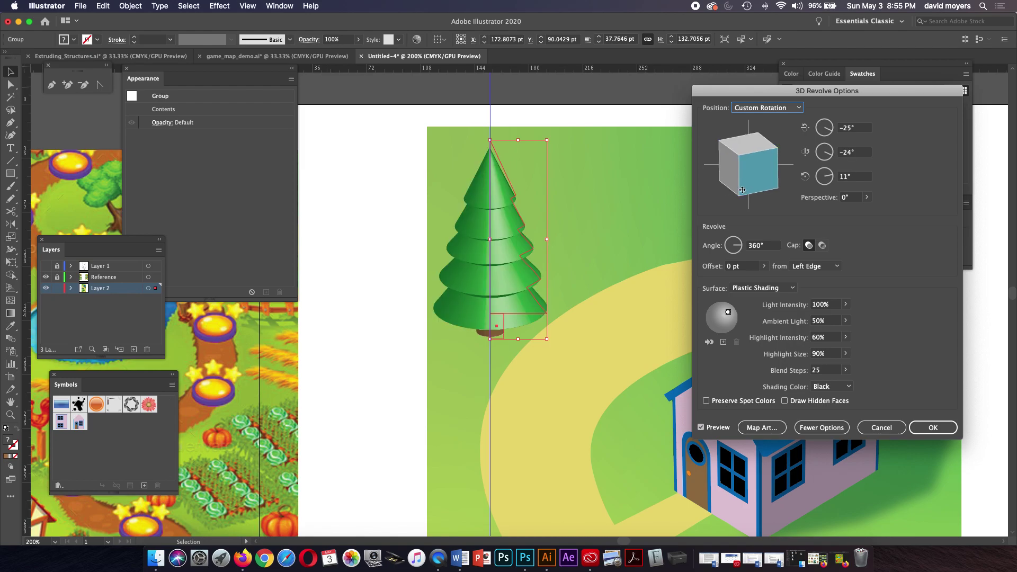
pyautogui.moveTo(741, 190); pyautogui.dragTo(770, 187)
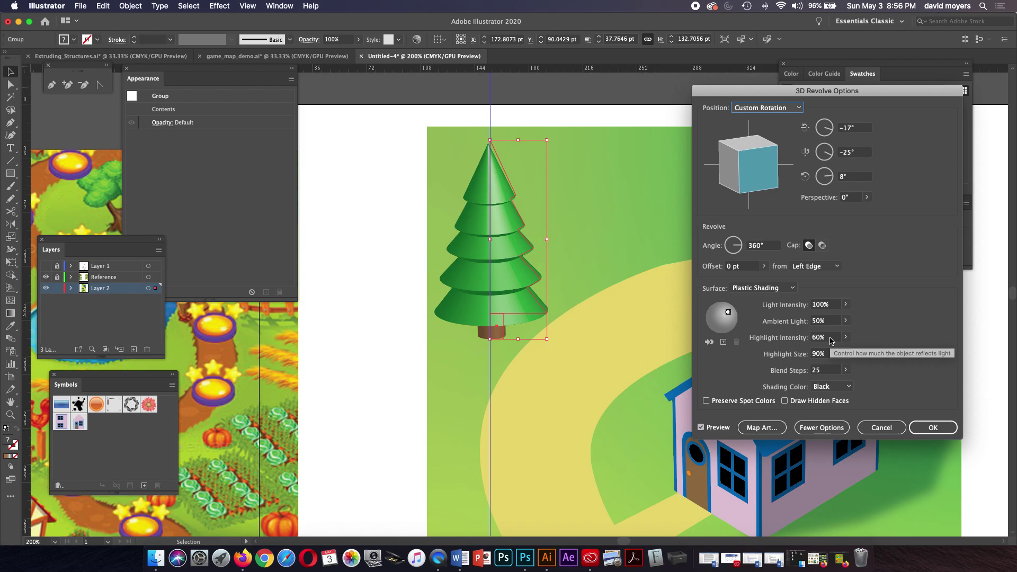
pyautogui.click(922, 429)
# Edit the pine's 3D Revolve effect so its light shines from the upper left of the shading sphere
pyautogui.press('super+minus')
pyautogui.press('super+minus')
pyautogui.press('super+minus')
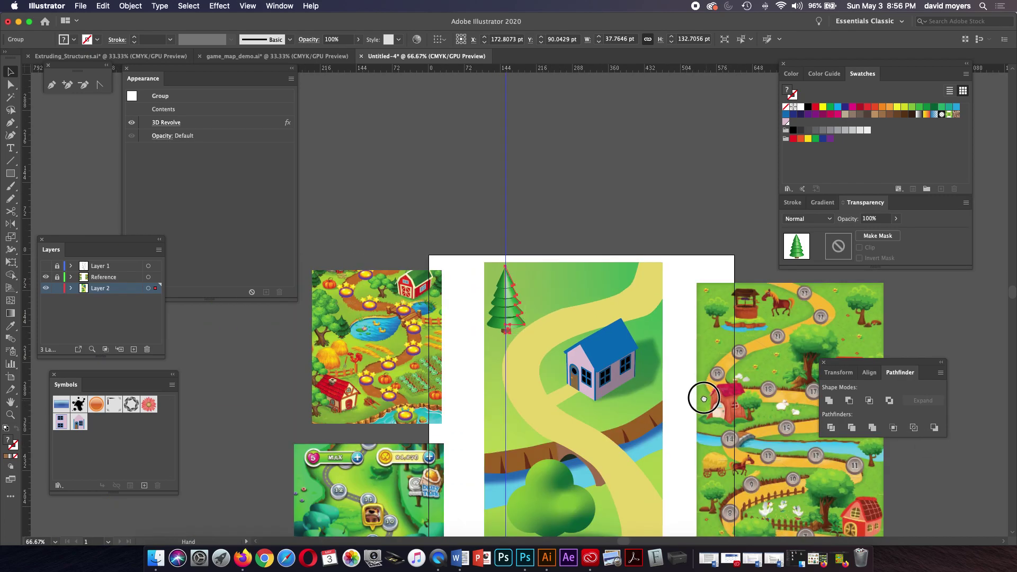
pyautogui.moveTo(706, 399); pyautogui.dragTo(628, 261)
pyautogui.moveTo(548, 360); pyautogui.dragTo(601, 354)
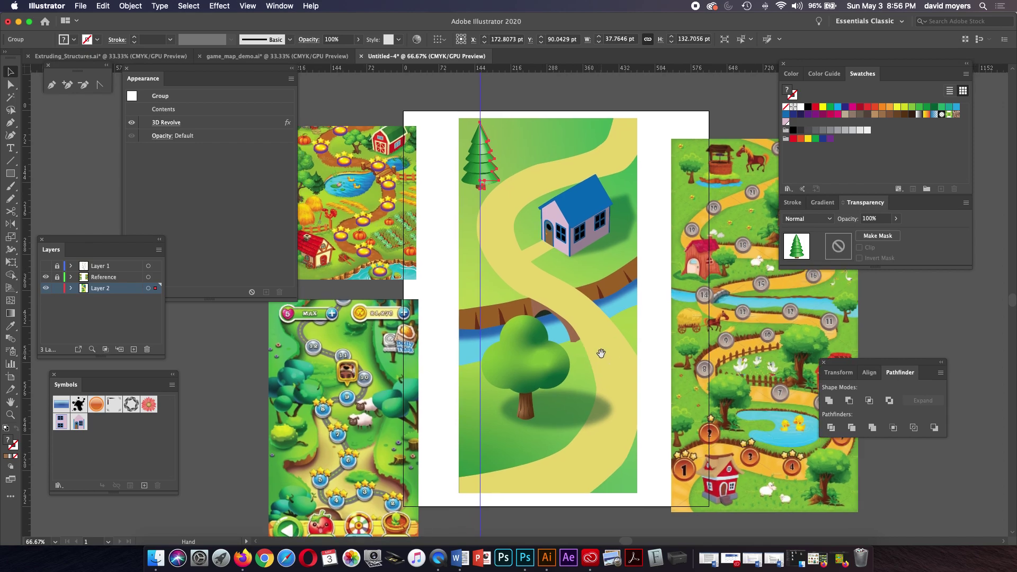
pyautogui.moveTo(601, 353); pyautogui.dragTo(602, 365)
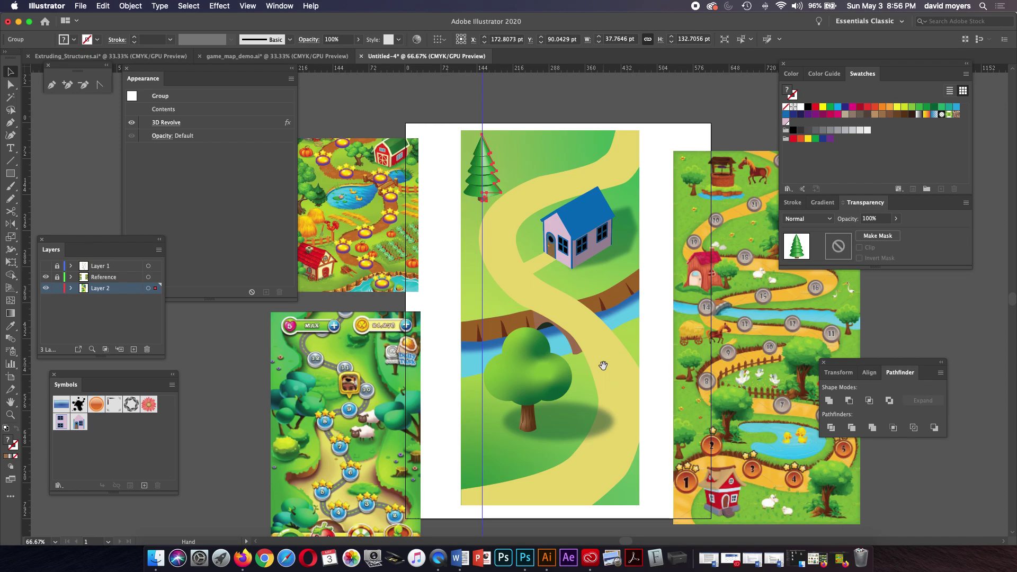
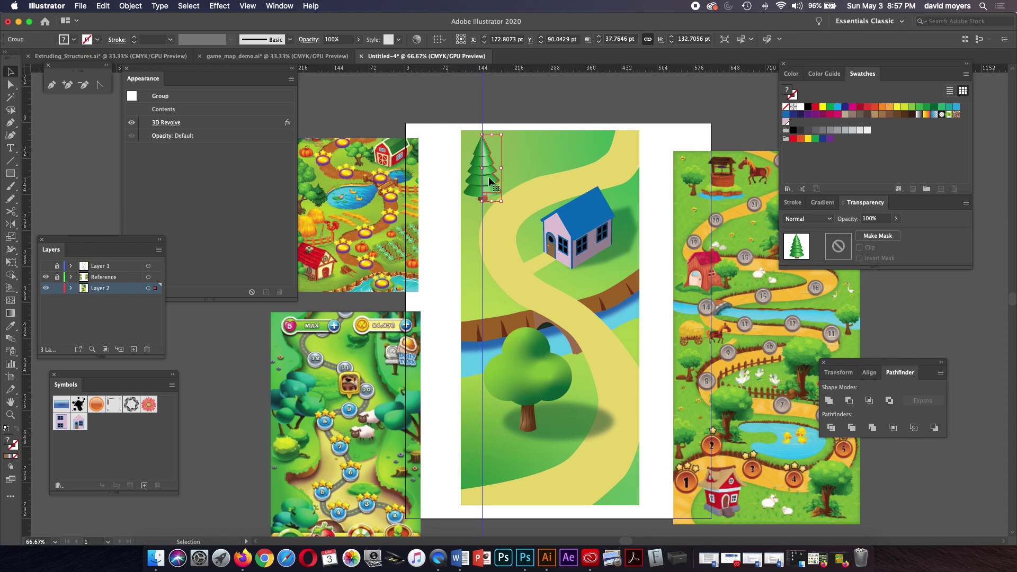
pyautogui.click(173, 123)
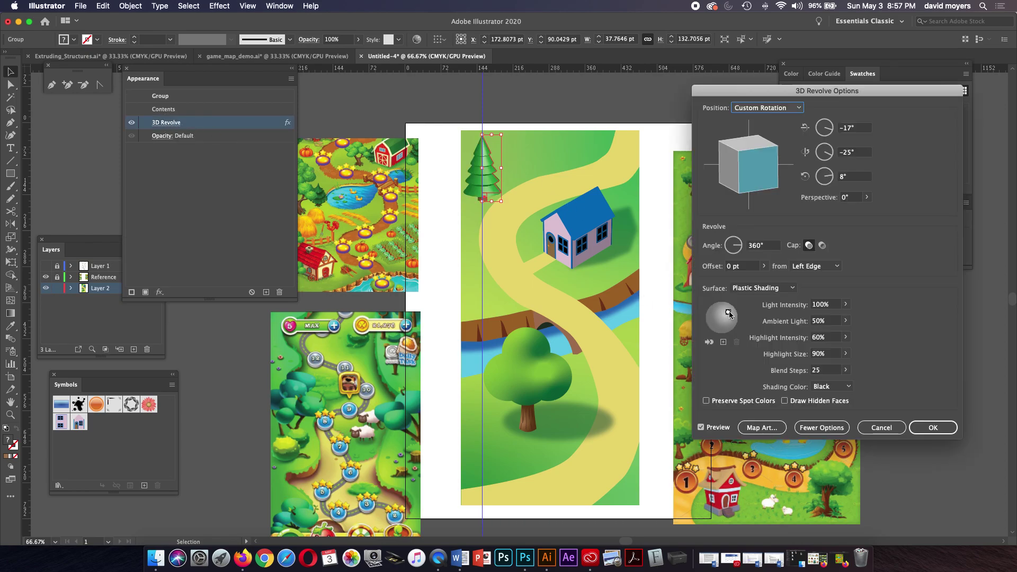
pyautogui.moveTo(729, 314); pyautogui.dragTo(714, 312)
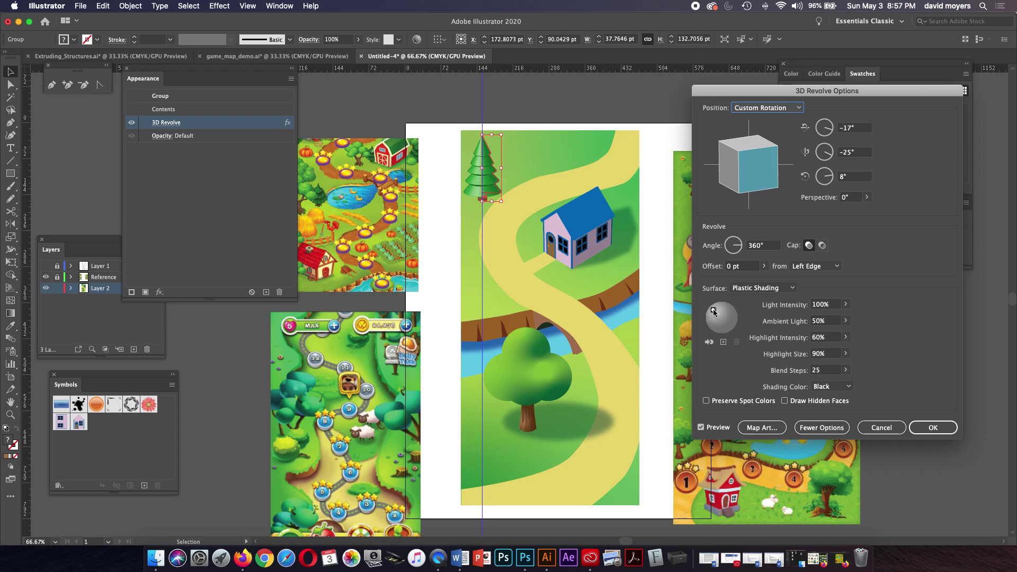
pyautogui.click(932, 427)
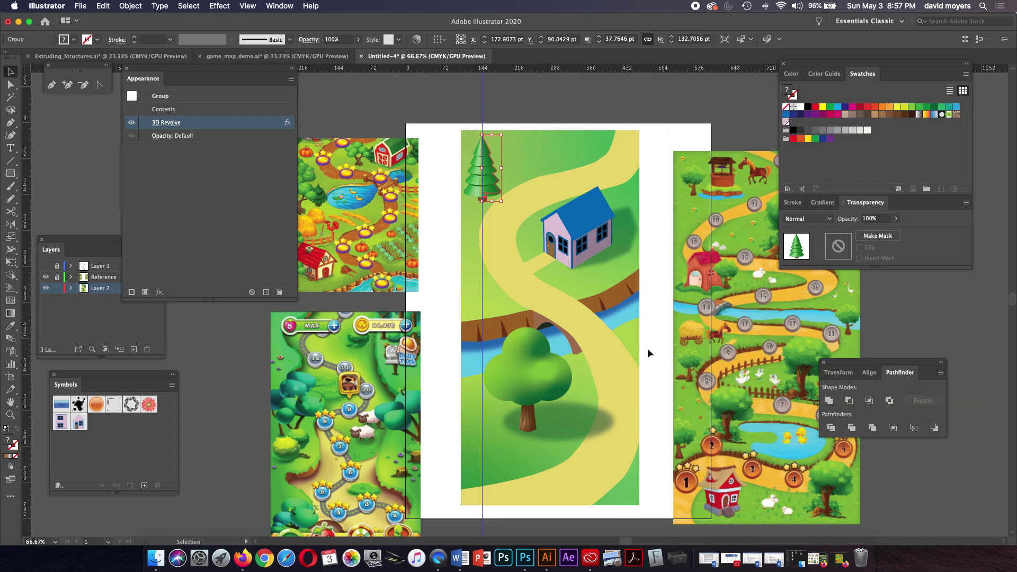
# Adjust the pine's edge anchors, making the notches beneath the upper tiers shallower and fine-tuning the tier tips
pyautogui.press('z')
pyautogui.click(513, 190)
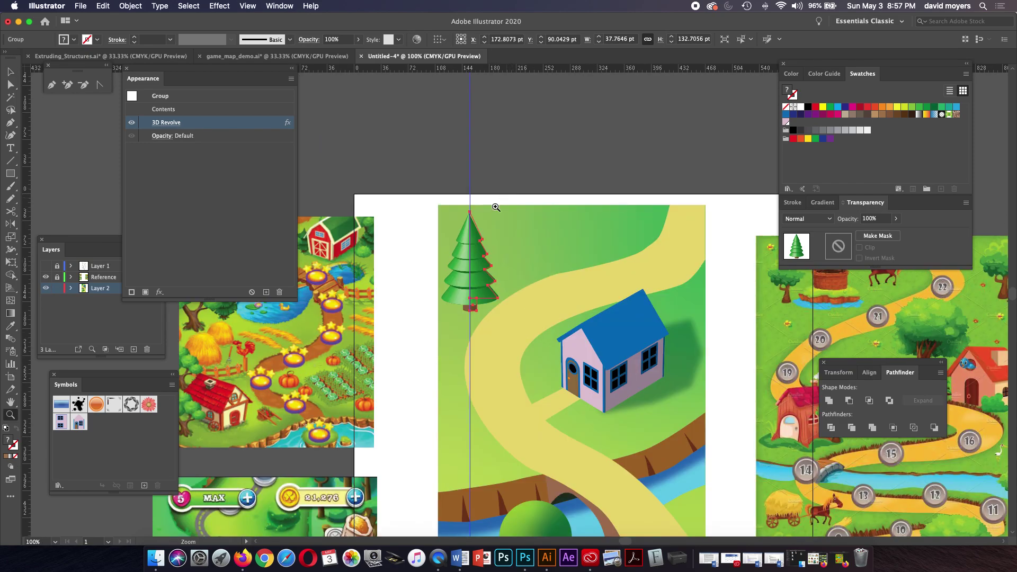
pyautogui.click(480, 281)
pyautogui.click(526, 304)
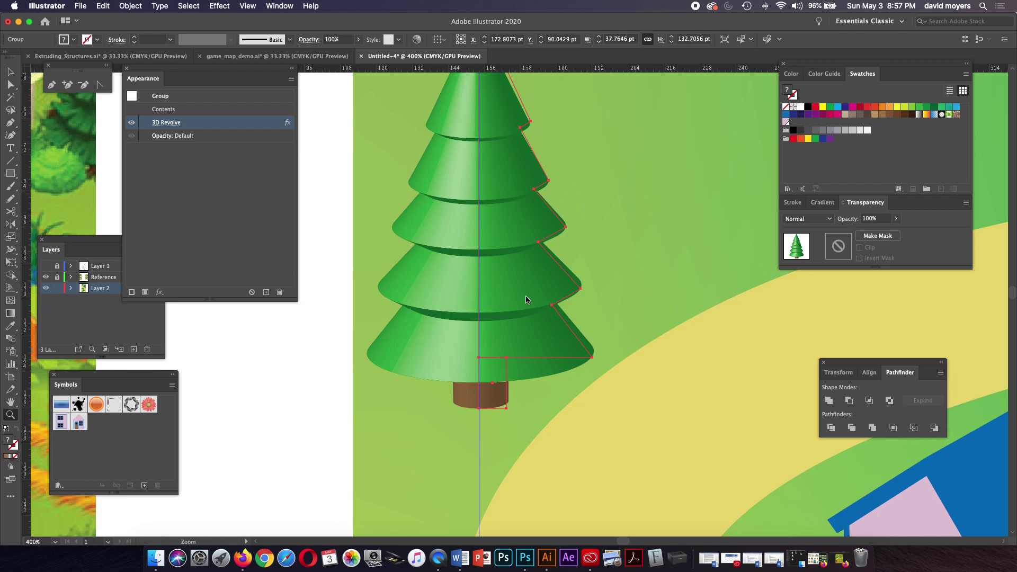
pyautogui.press('a')
pyautogui.click(534, 189)
pyautogui.moveTo(534, 190); pyautogui.dragTo(532, 187)
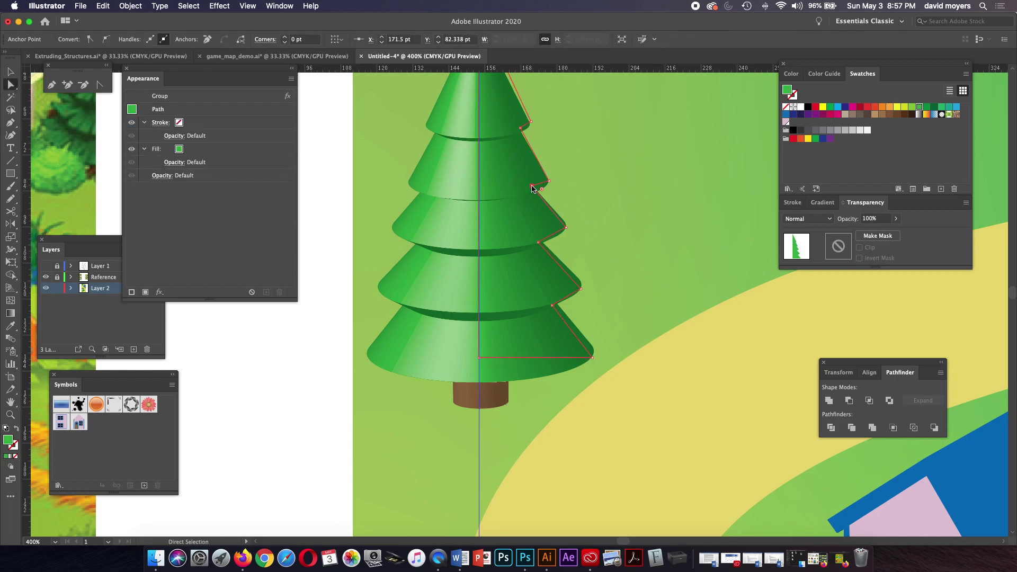
pyautogui.moveTo(520, 129); pyautogui.dragTo(534, 122)
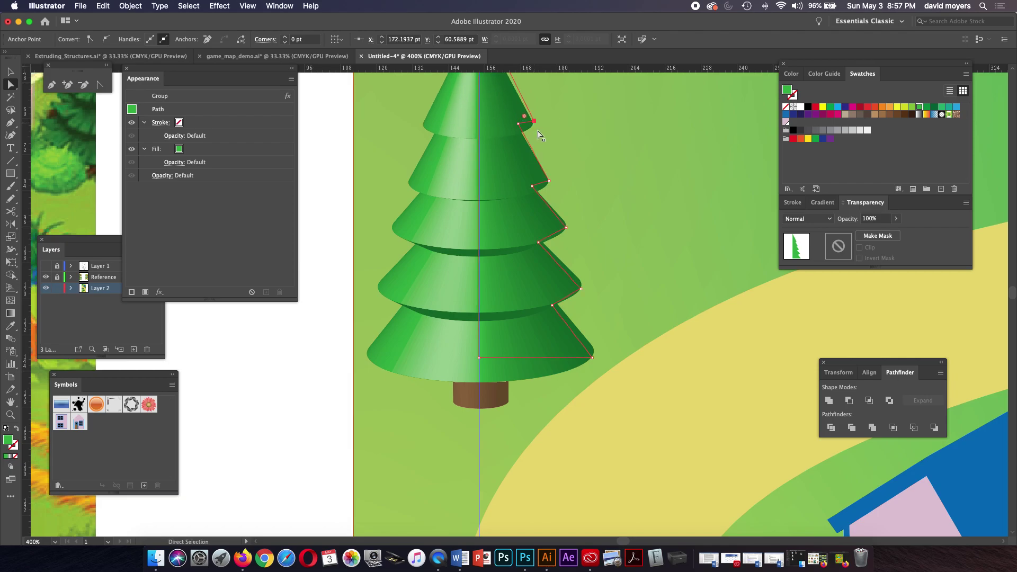
pyautogui.moveTo(549, 181); pyautogui.dragTo(553, 183)
pyautogui.moveTo(538, 243); pyautogui.dragTo(540, 239)
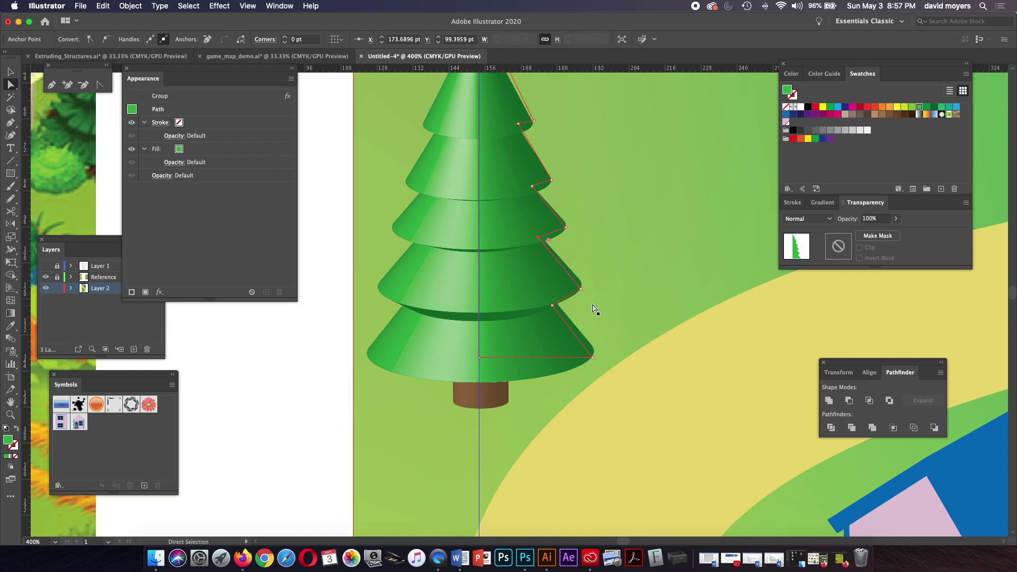
pyautogui.moveTo(580, 289); pyautogui.dragTo(576, 291)
pyautogui.click(331, 339)
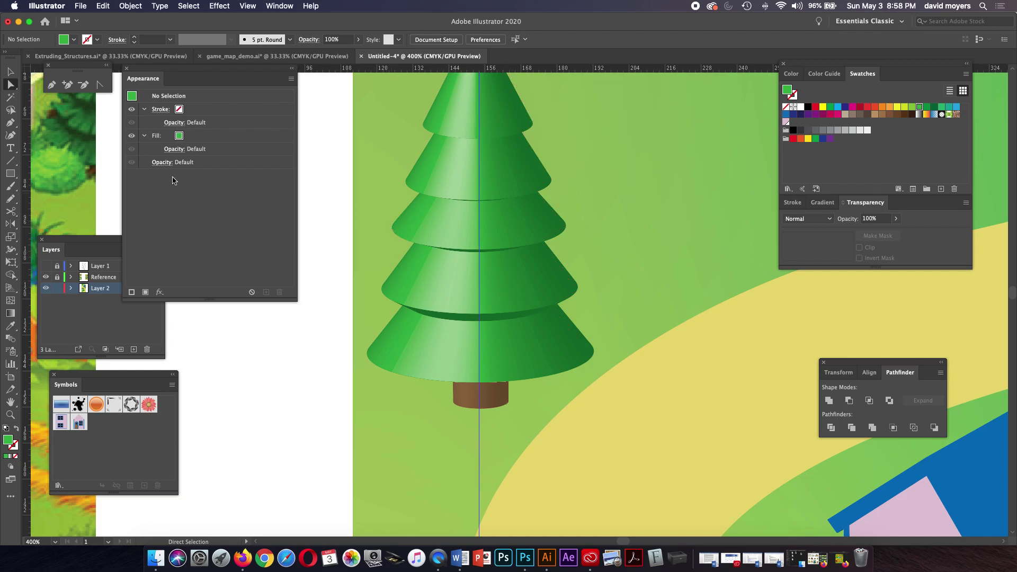
# Reopen the whole pine group's 3D Revolve settings and raise the blend steps to 186
pyautogui.click(497, 224)
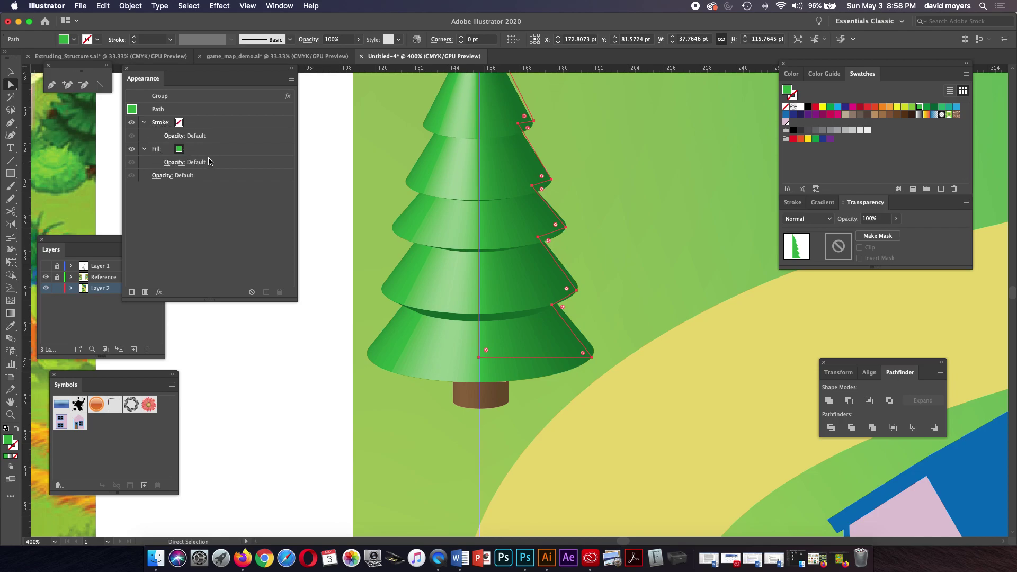
pyautogui.click(11, 71)
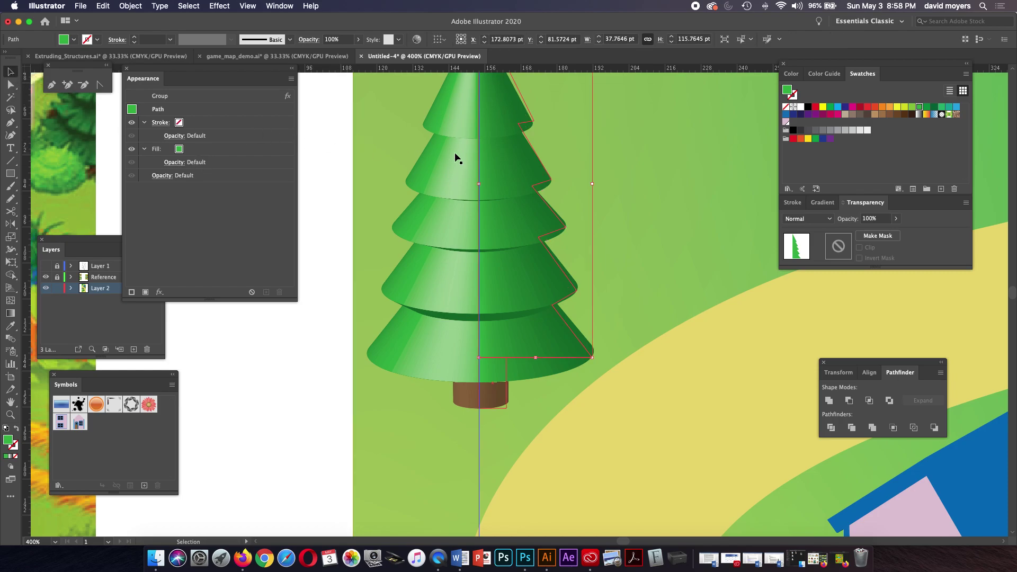
pyautogui.click(500, 176)
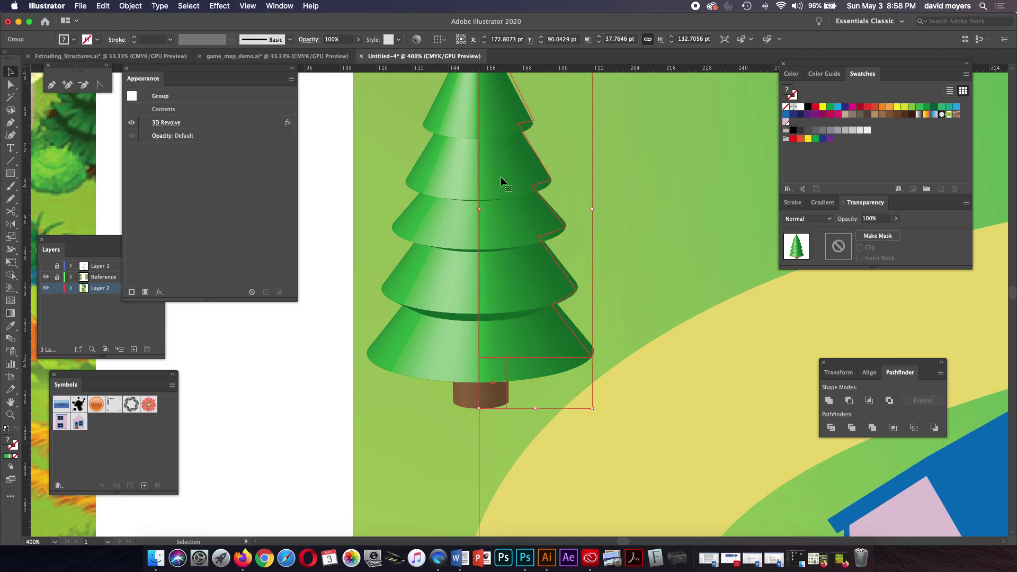
pyautogui.click(167, 122)
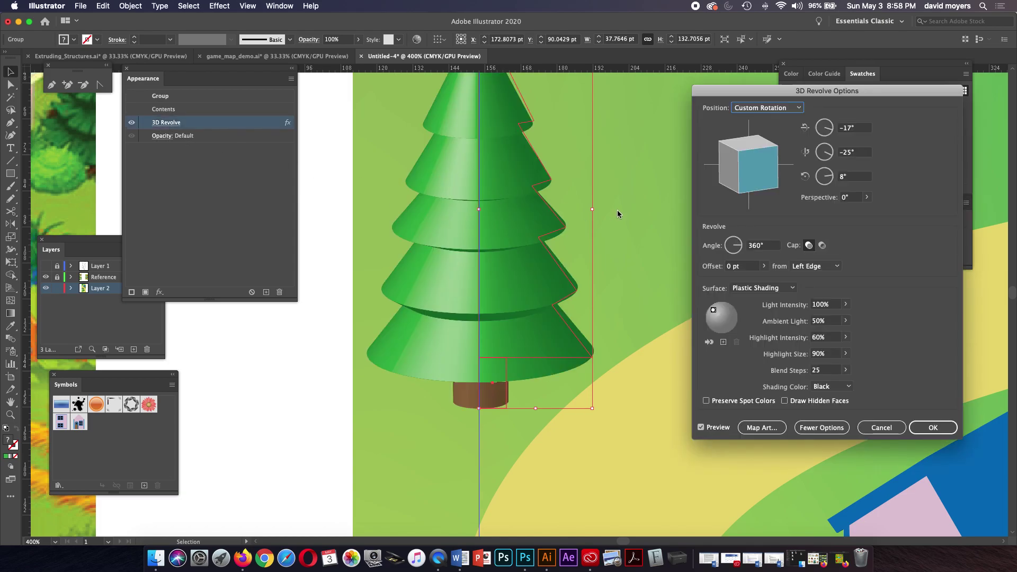
pyautogui.click(845, 370)
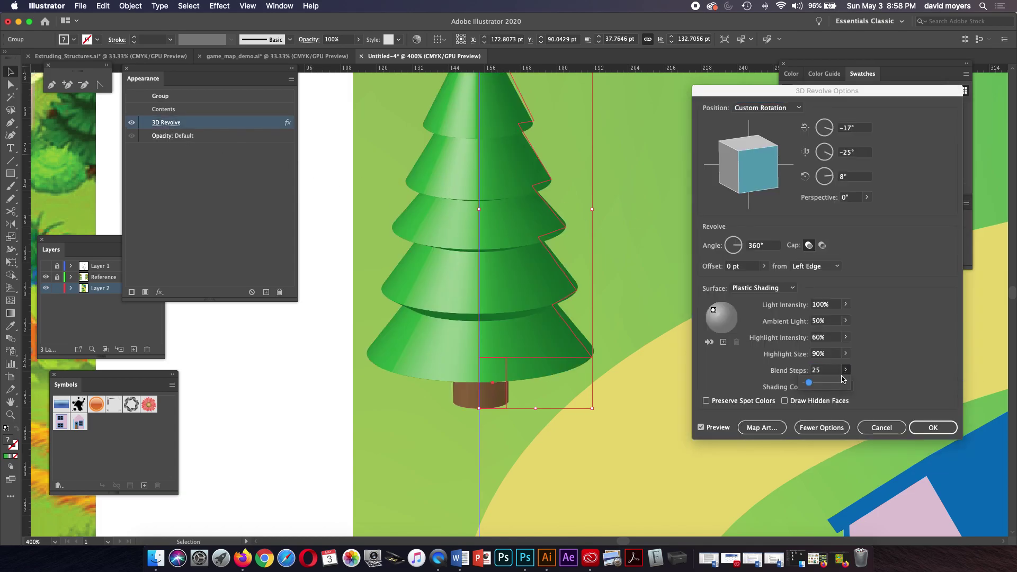
pyautogui.click(830, 383)
pyautogui.moveTo(830, 384); pyautogui.dragTo(833, 385)
# Add a second light at the upper right of the shading sphere and move it behind the tree
pyautogui.click(723, 342)
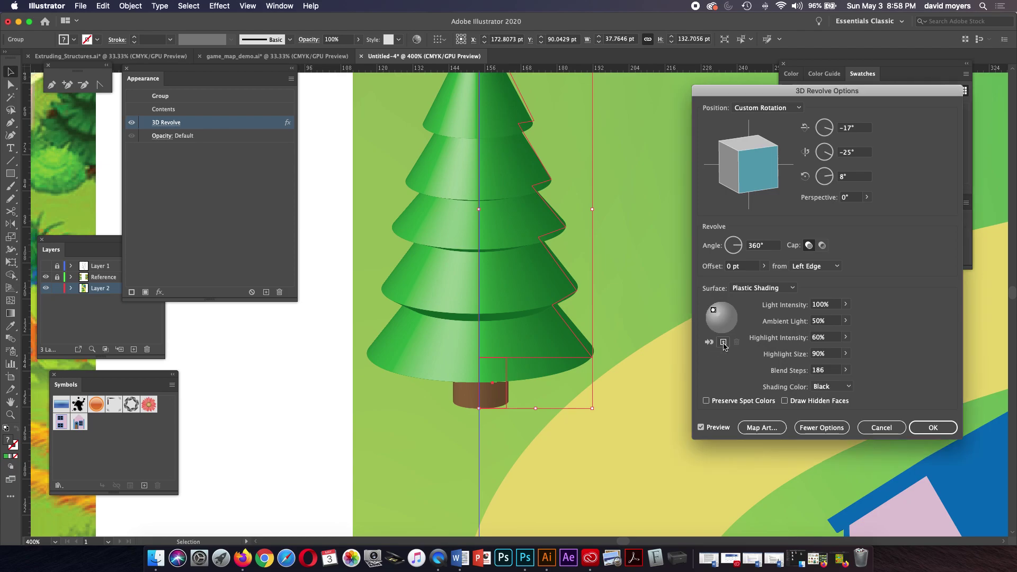
pyautogui.moveTo(723, 320)
pyautogui.mouseDown()
pyautogui.moveTo(736, 311)
pyautogui.moveTo(727, 333)
pyautogui.moveTo(749, 310)
pyautogui.moveTo(741, 333)
pyautogui.moveTo(731, 332)
pyautogui.moveTo(734, 306)
pyautogui.mouseUp()
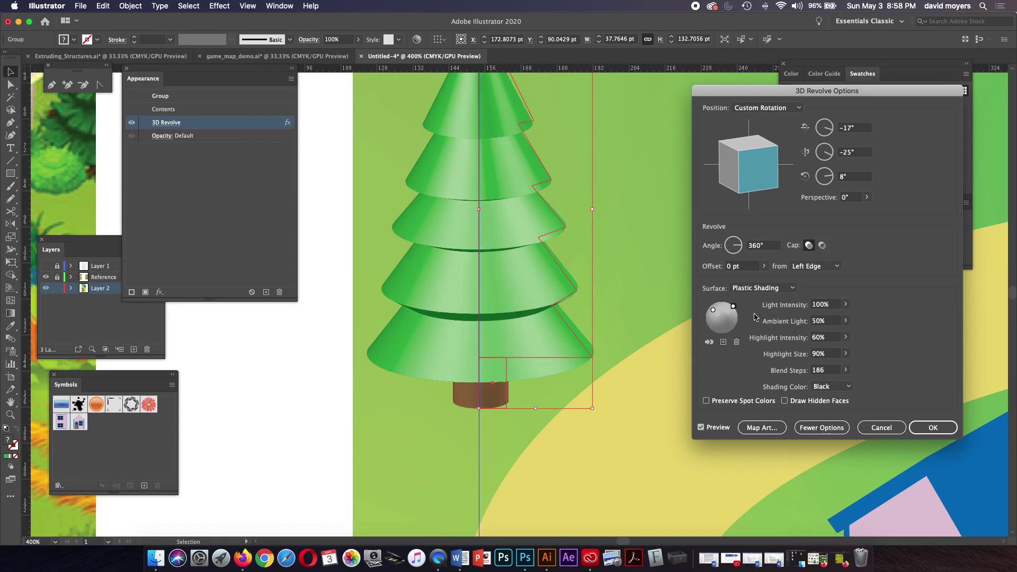
pyautogui.click(710, 343)
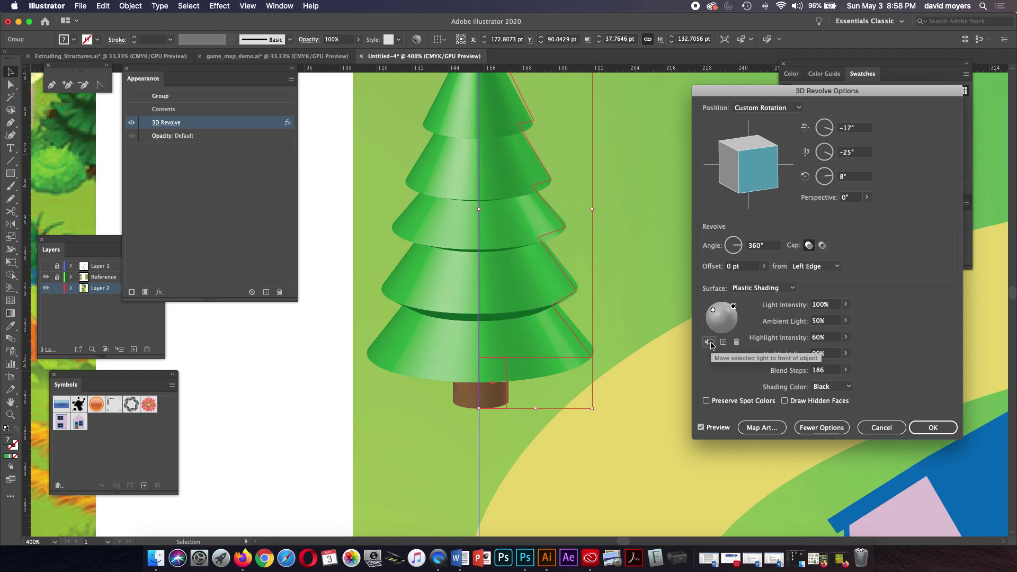
# Lower the ambient light of the pine's revolve effect and apply the settings
pyautogui.click(844, 320)
pyautogui.moveTo(826, 334); pyautogui.dragTo(823, 334)
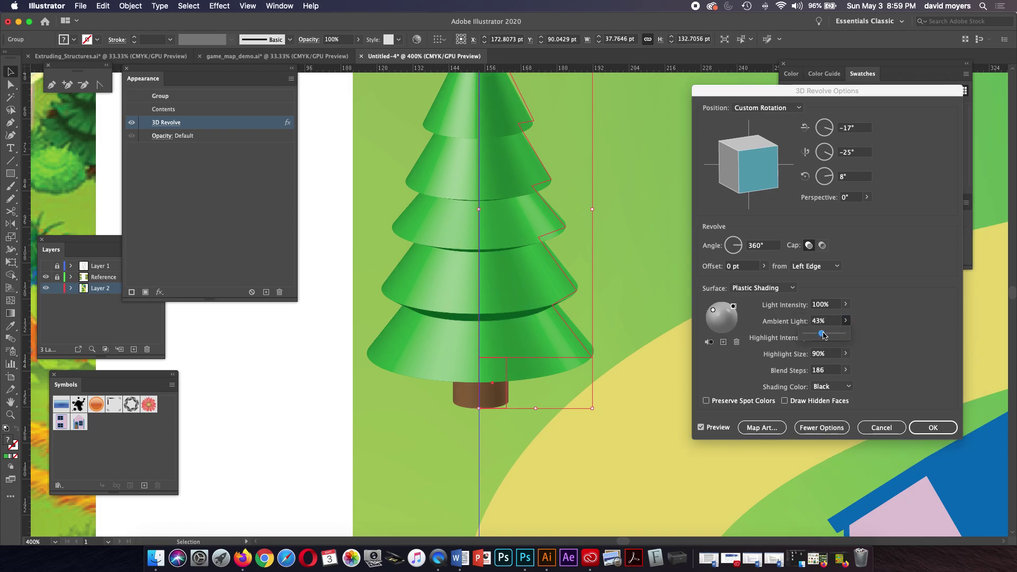
pyautogui.moveTo(824, 335); pyautogui.dragTo(818, 334)
pyautogui.click(924, 427)
# Deselect the pine and examine how it looks within the whole map scene
pyautogui.press('a')
pyautogui.press('super+minus')
pyautogui.press('super+minus')
pyautogui.press('super+minus')
pyautogui.press('super+minus')
pyautogui.press('super+minus')
pyautogui.press('super+minus')
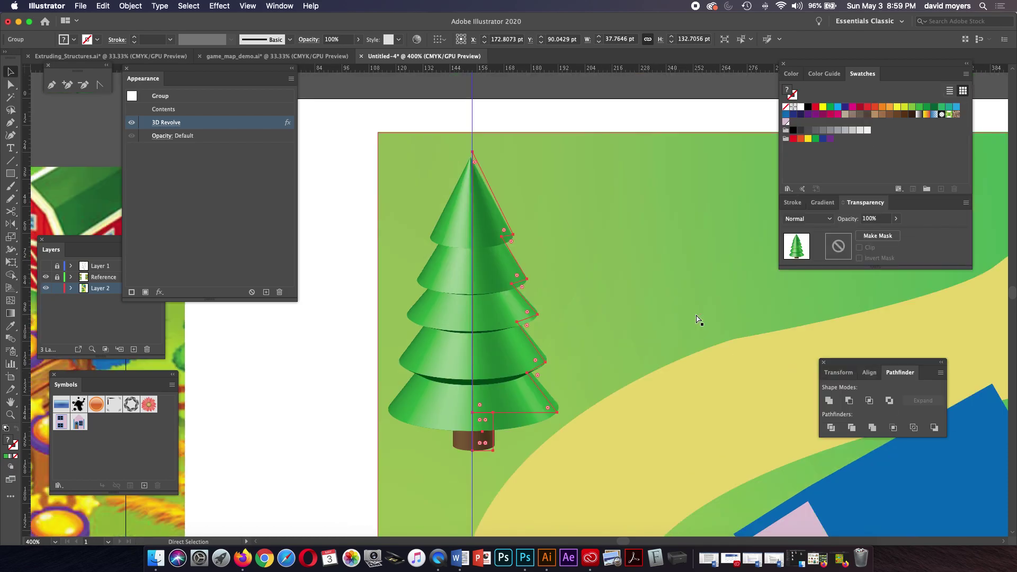
pyautogui.press('v')
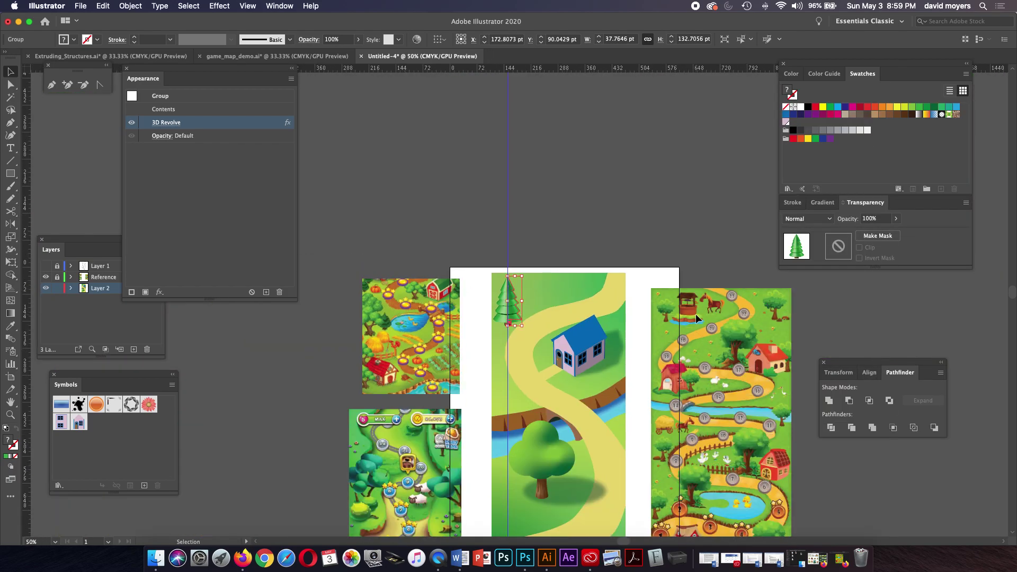
pyautogui.click(580, 226)
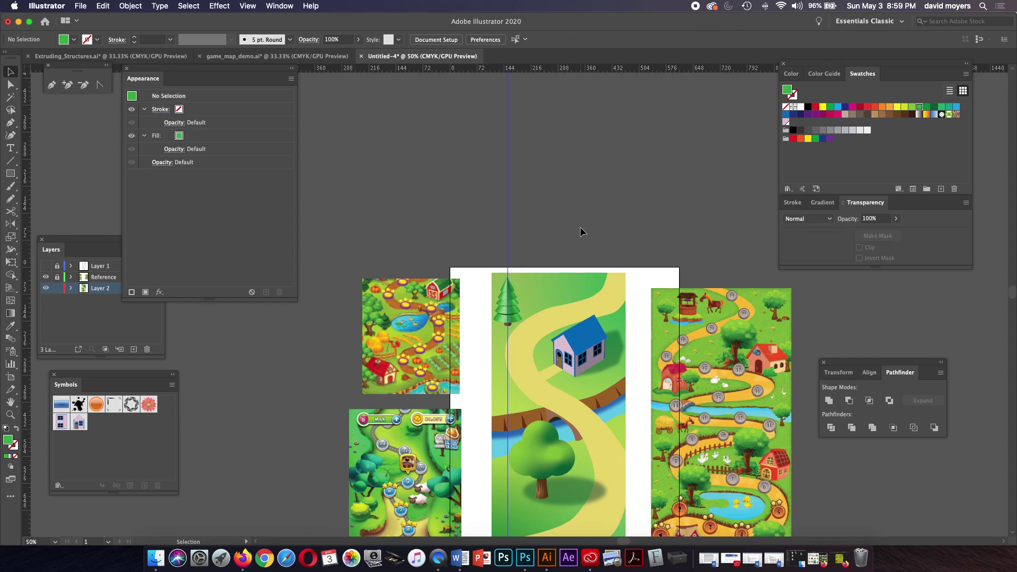
pyautogui.press('z')
pyautogui.click(536, 326)
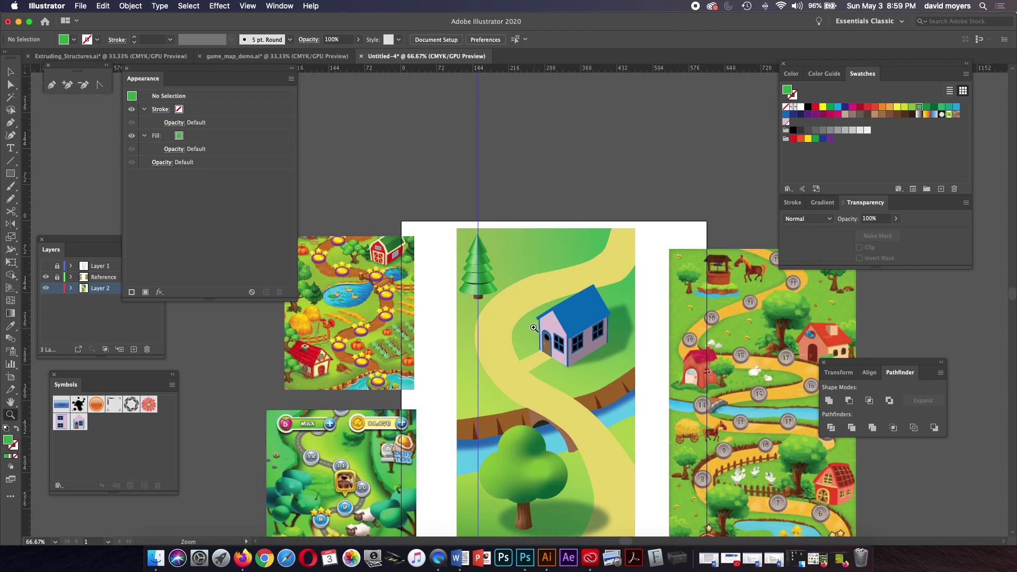
# Show the sketch layer and draw an ellipse about 81 by 28 pt over the sketched shadow at the pine's base
pyautogui.click(471, 298)
pyautogui.click(532, 301)
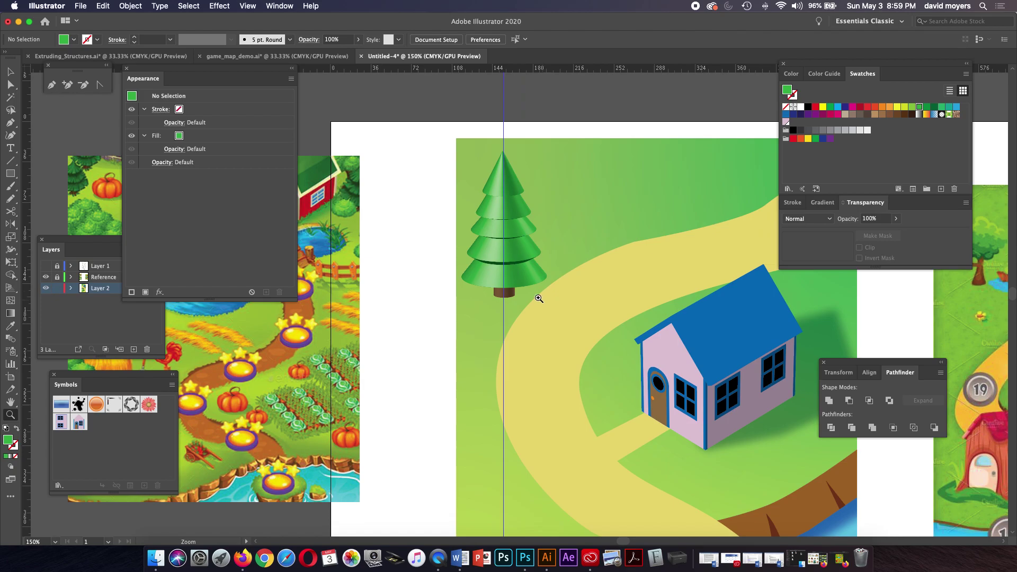
pyautogui.click(504, 287)
pyautogui.moveTo(504, 287); pyautogui.dragTo(540, 288)
pyautogui.click(541, 287)
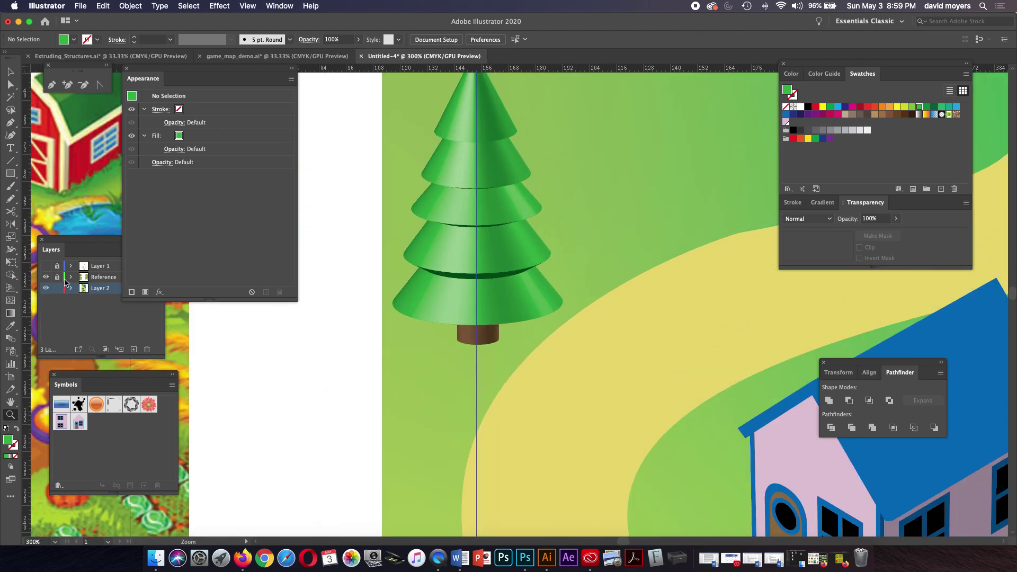
pyautogui.click(45, 265)
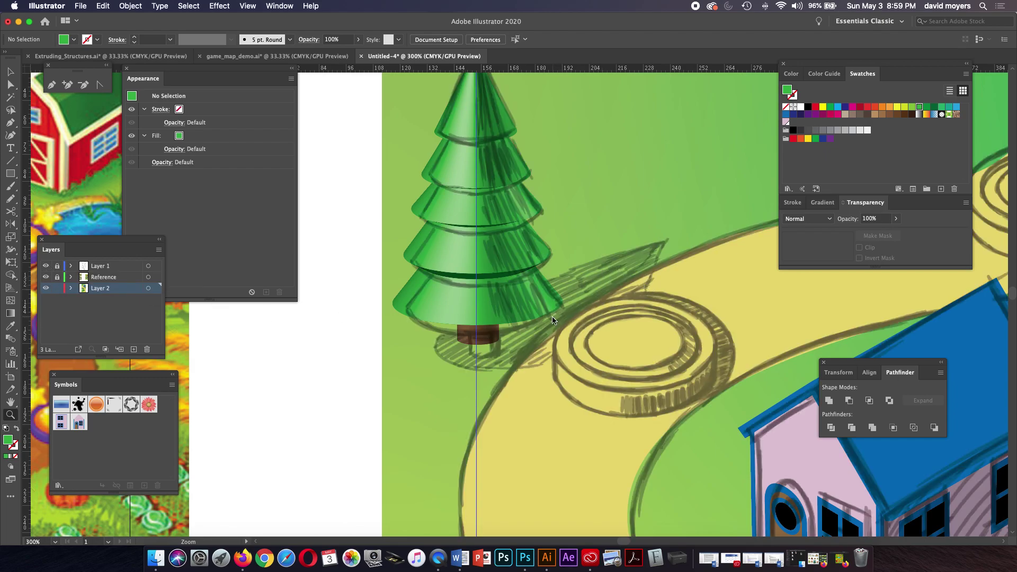
pyautogui.click(13, 176)
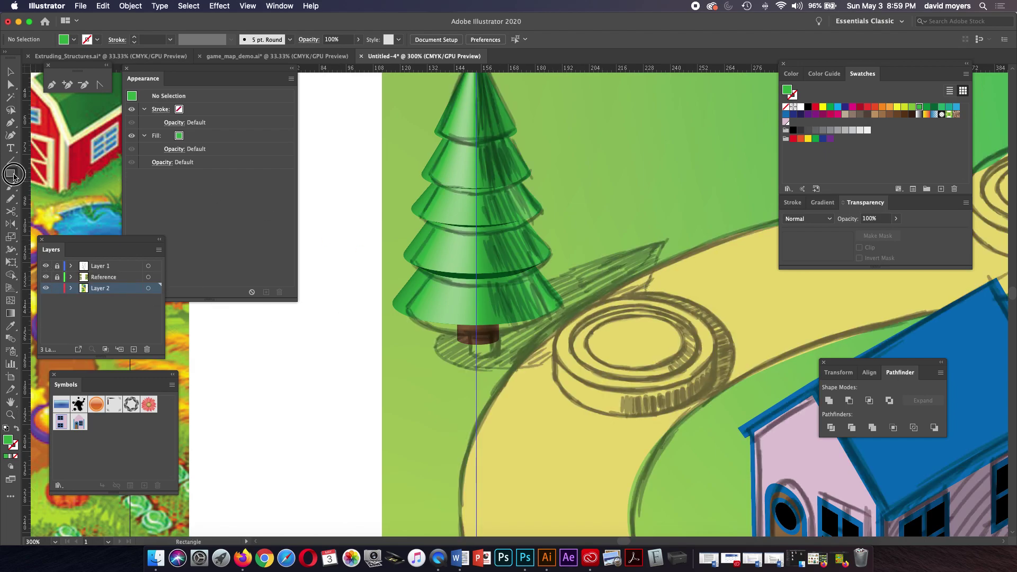
pyautogui.moveTo(12, 175); pyautogui.dragTo(58, 199)
pyautogui.moveTo(528, 341); pyautogui.dragTo(620, 370)
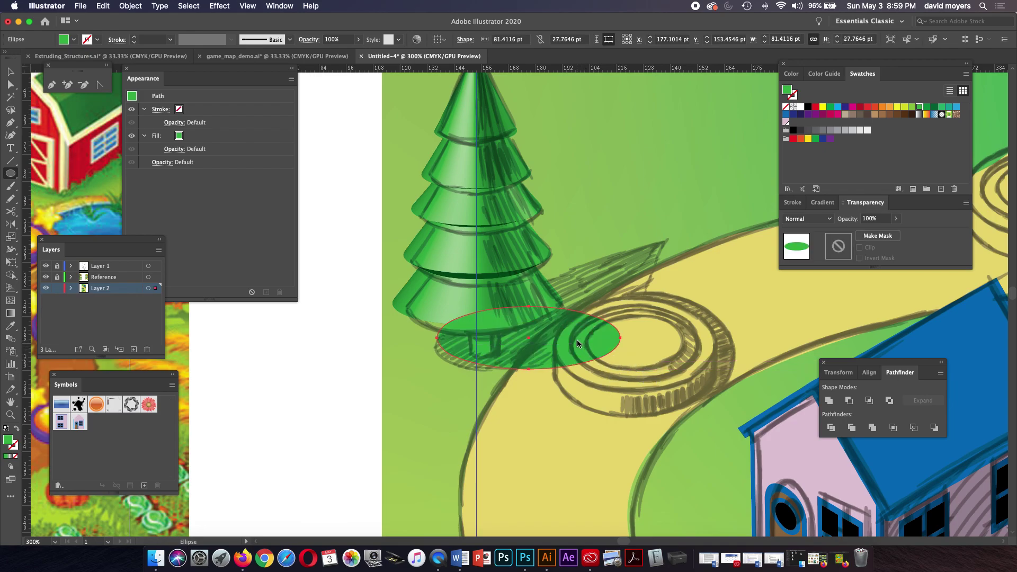
pyautogui.moveTo(577, 340); pyautogui.dragTo(577, 341)
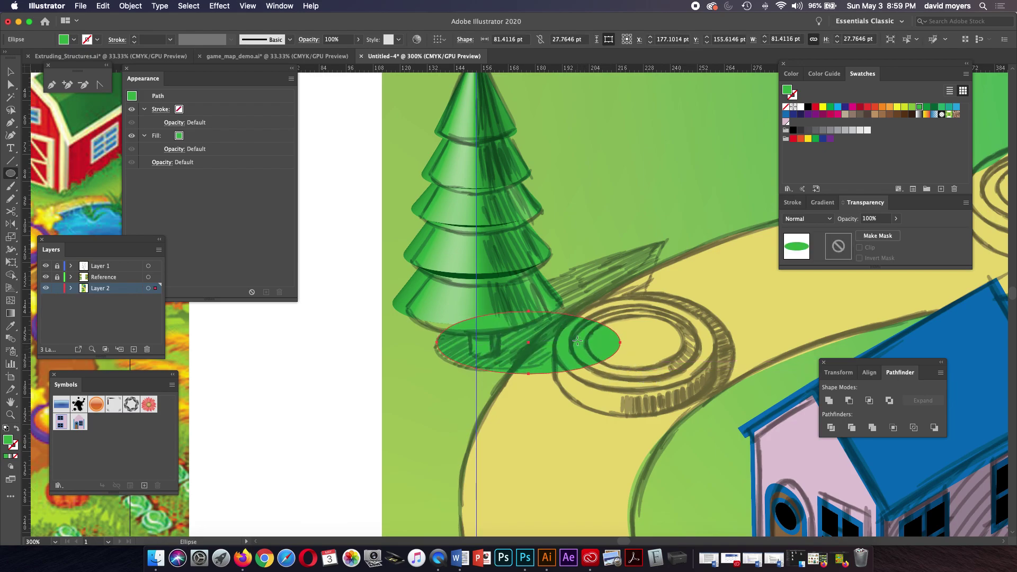
# Hide the sketch layer and give the ellipse the house shadow's appearance using the Eyedropper
pyautogui.scroll(-5, 600, 342)
pyautogui.hscroll(8, 601, 318)
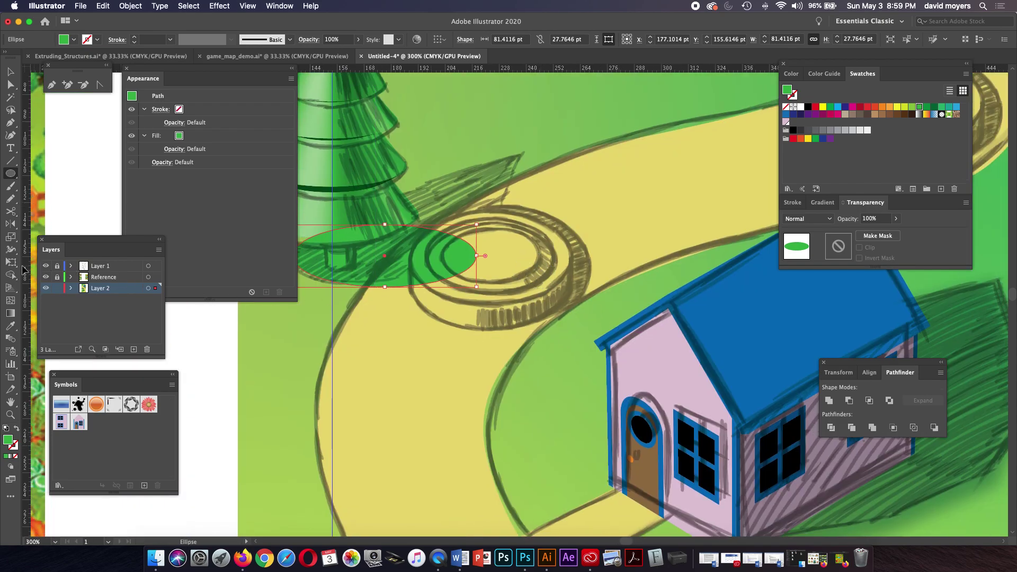
pyautogui.click(46, 267)
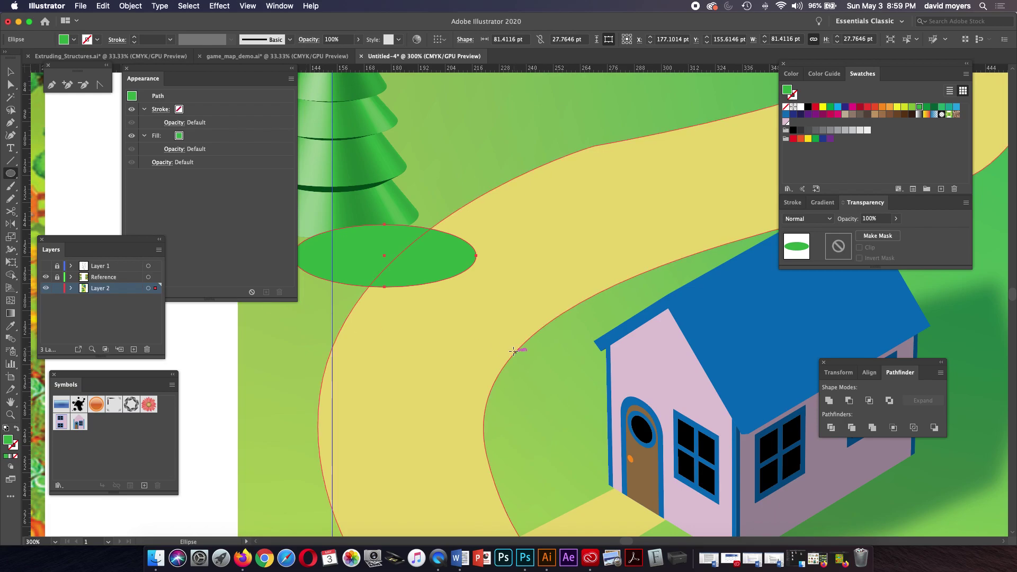
pyautogui.press('i')
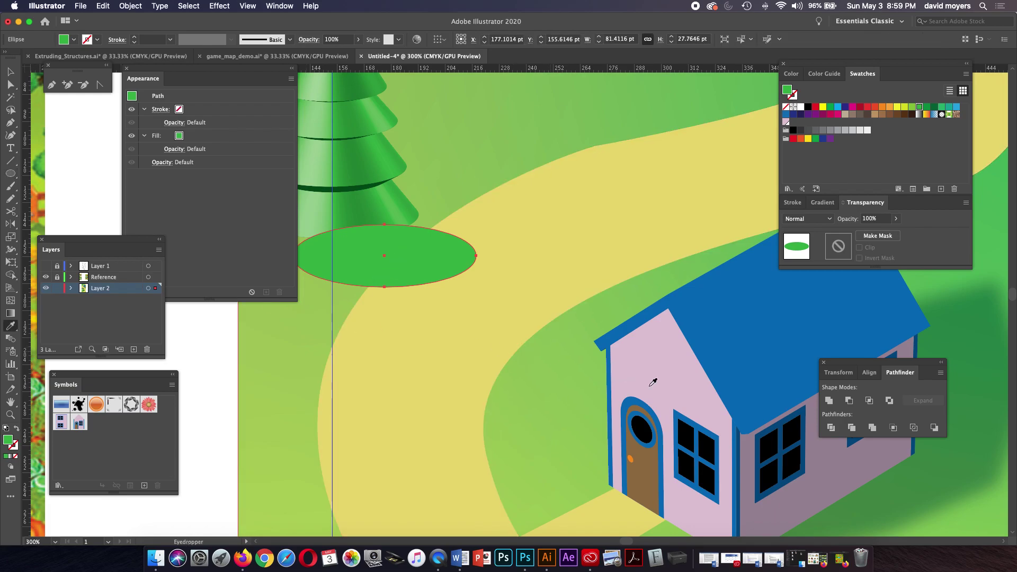
pyautogui.click(922, 468)
# Duplicate the shadow ellipse twice, stepping away from the trunk toward the path, and shrink the copies to about 73 and 60 pt wide
pyautogui.hscroll(-5, 741, 387)
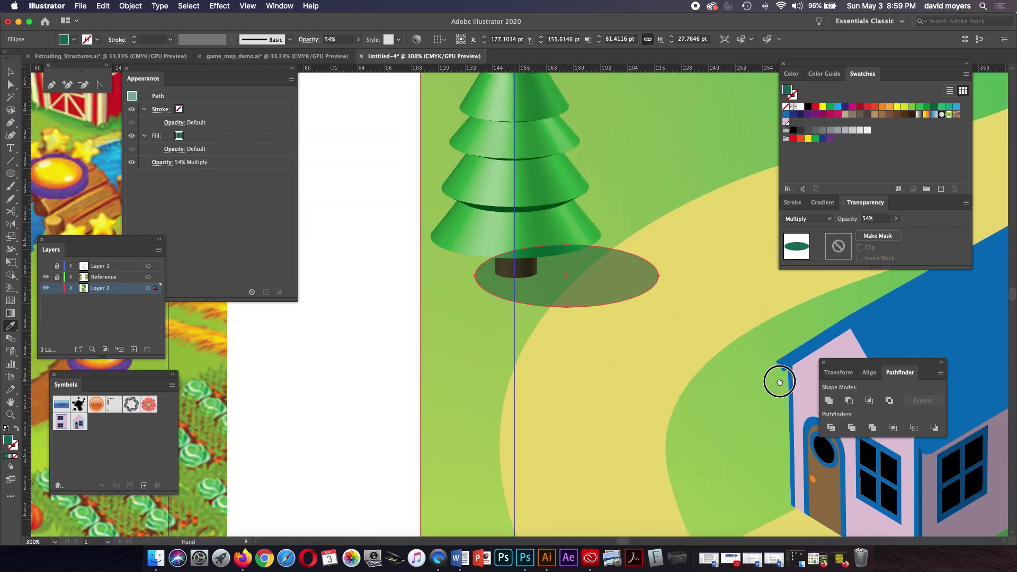
pyautogui.scroll(3, 585, 334)
pyautogui.hscroll(2, 585, 334)
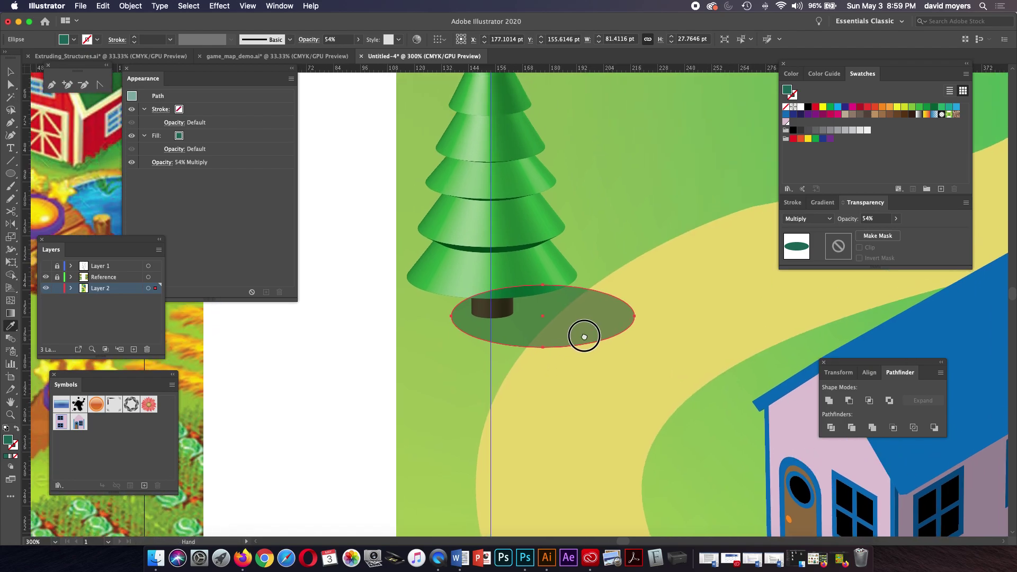
pyautogui.scroll(3, 588, 339)
pyautogui.hscroll(2, 588, 339)
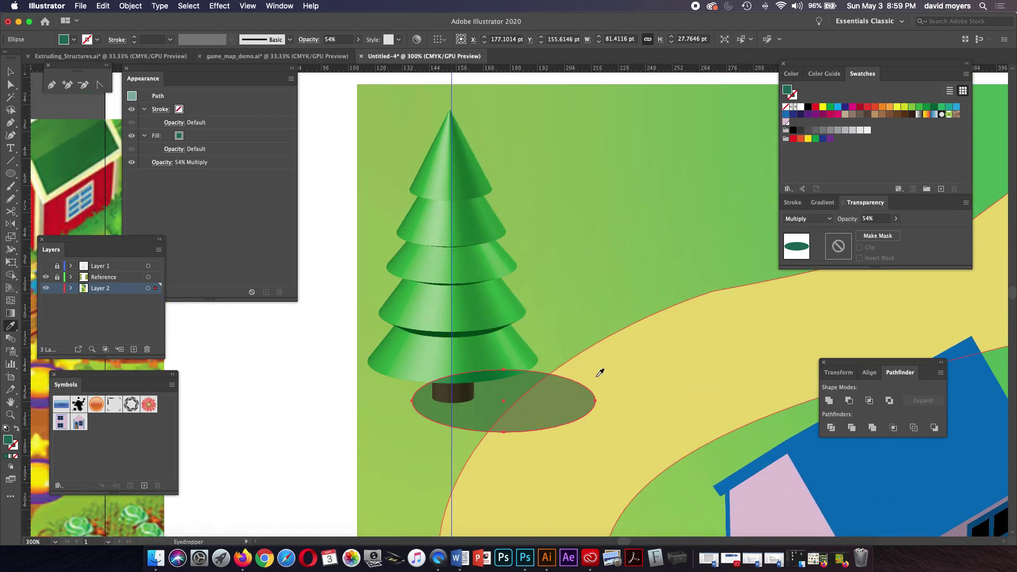
pyautogui.press('v')
pyautogui.moveTo(509, 409); pyautogui.dragTo(531, 385)
pyautogui.moveTo(614, 349); pyautogui.dragTo(606, 351)
pyautogui.moveTo(572, 392); pyautogui.dragTo(584, 368)
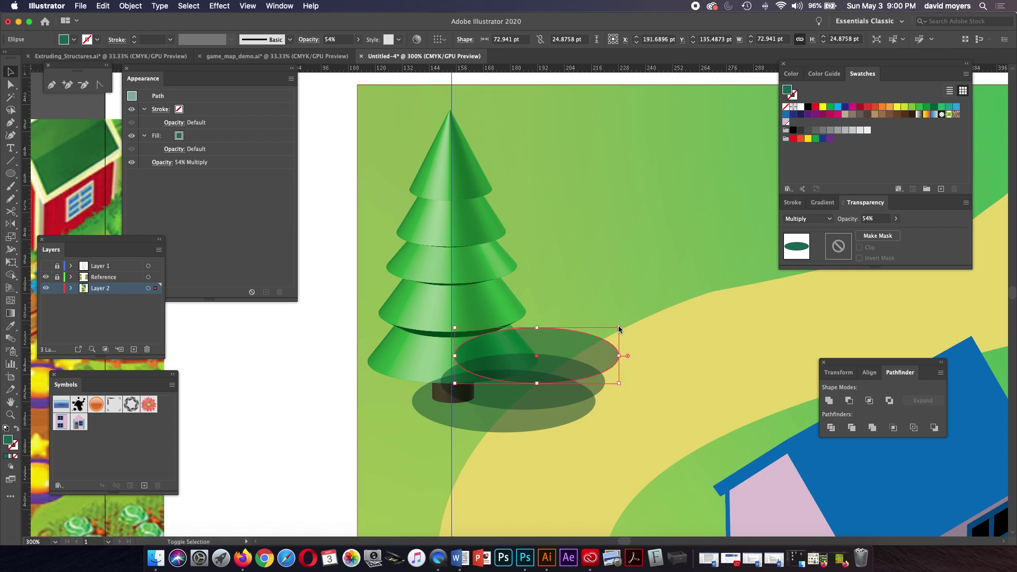
pyautogui.moveTo(619, 327); pyautogui.dragTo(605, 333)
# Add a fourth shadow ellipse beyond the third and shrink it to about 51 by 18 pt
pyautogui.click(596, 382)
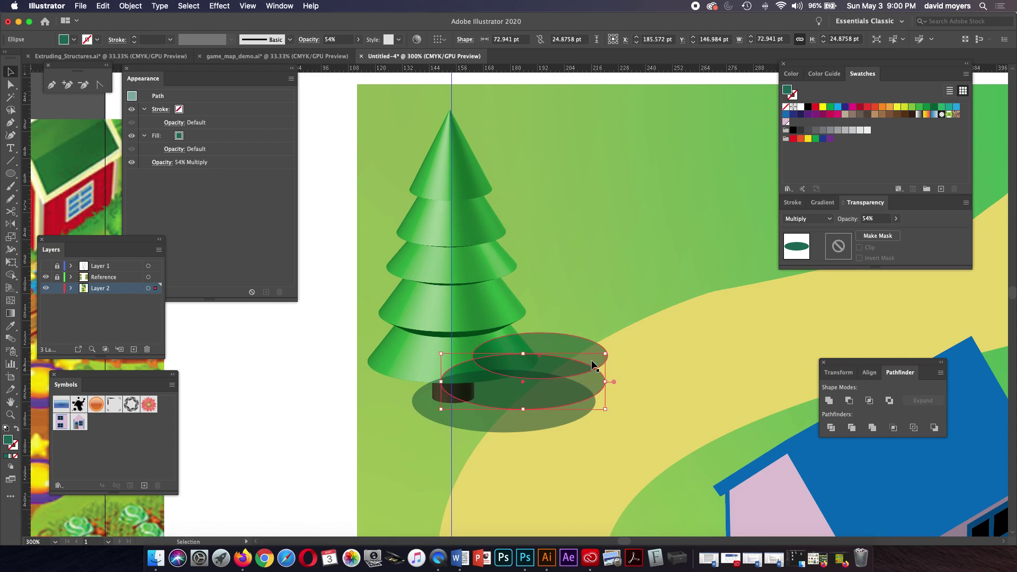
pyautogui.moveTo(584, 345); pyautogui.dragTo(621, 311)
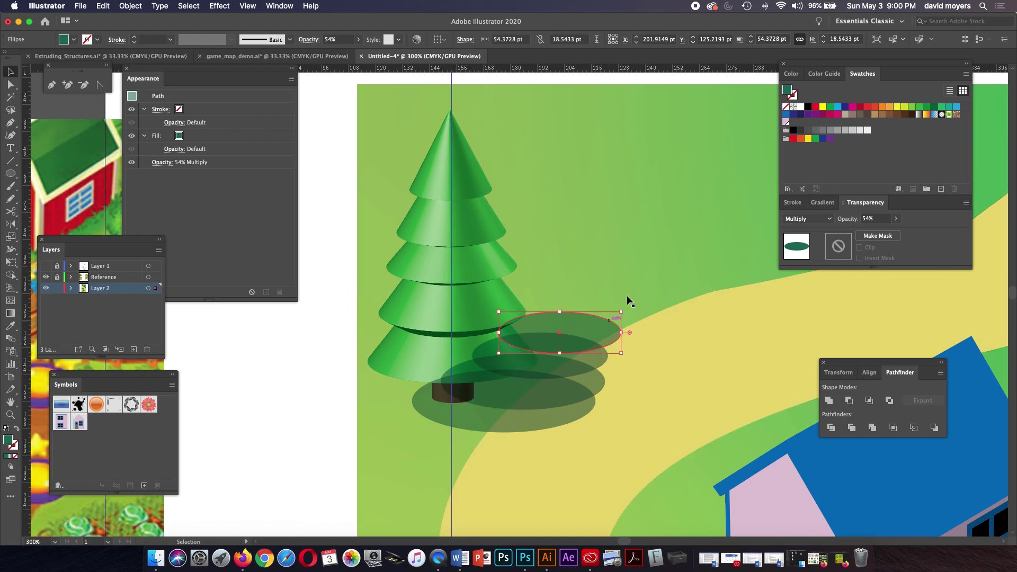
pyautogui.moveTo(622, 312); pyautogui.dragTo(591, 339)
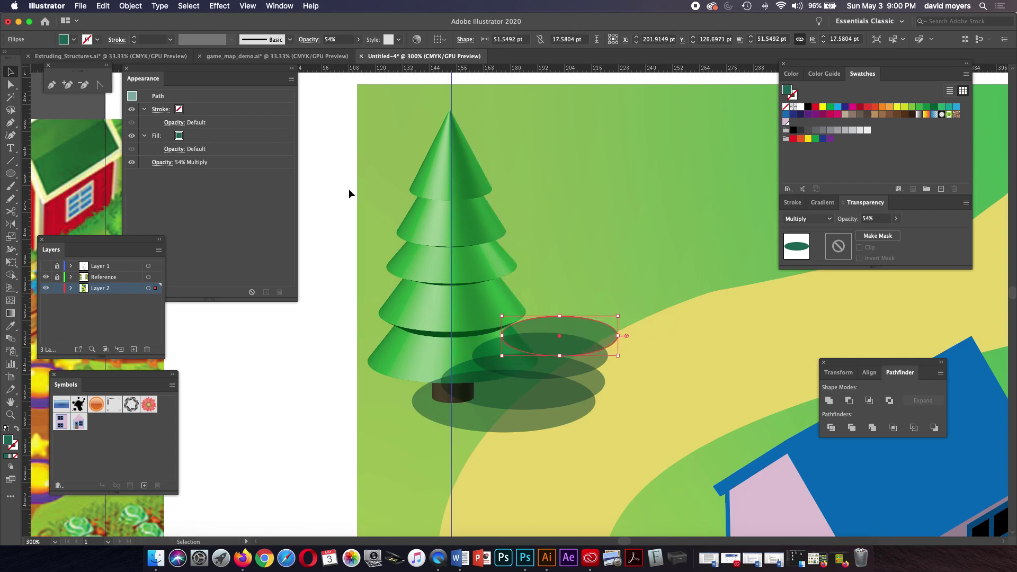
# Shift the third and fourth shadow ellipses slightly down and to the right to even out the overlapping stack
pyautogui.doubleClick(529, 369)
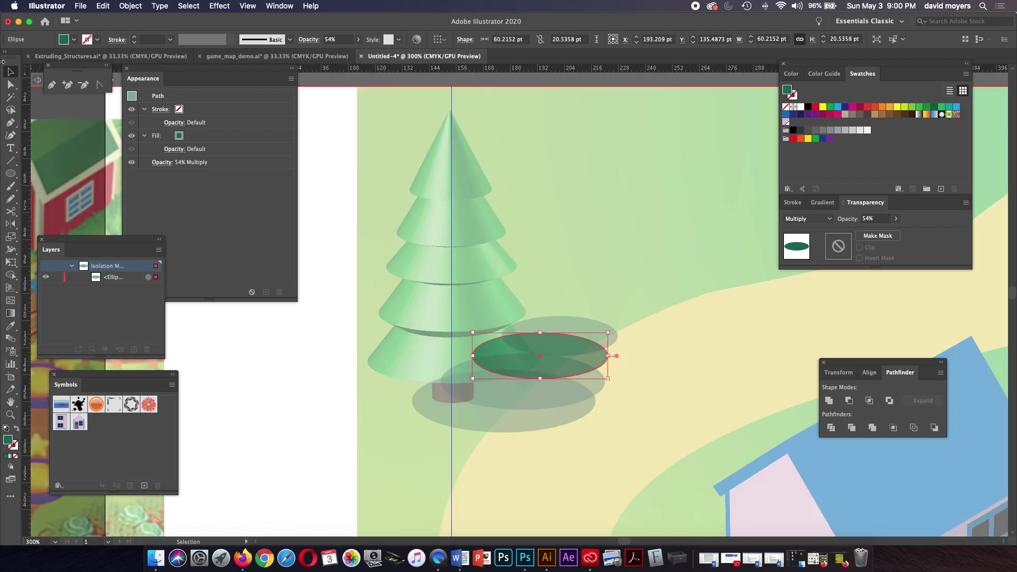
pyautogui.click(37, 80)
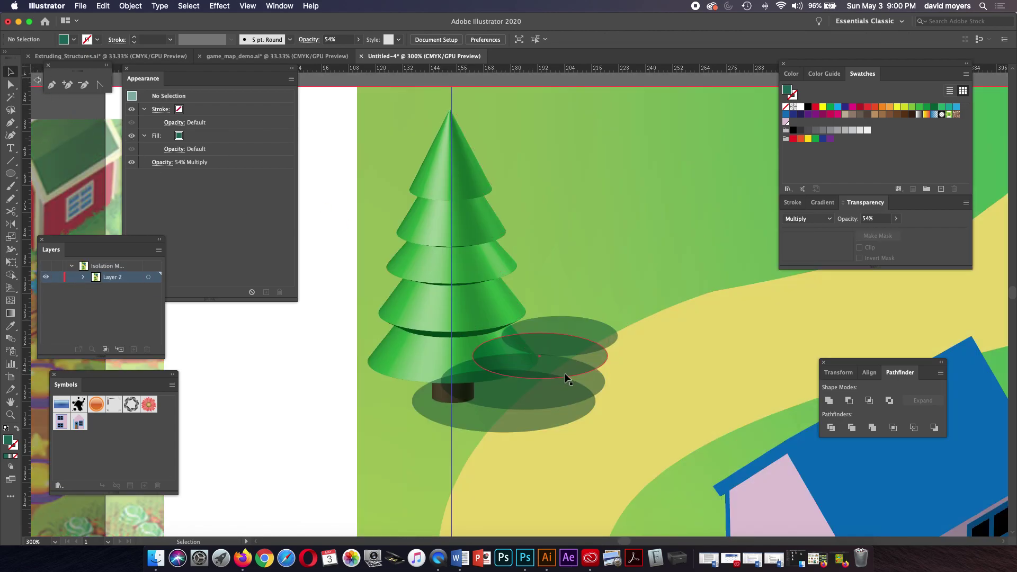
pyautogui.moveTo(568, 367); pyautogui.dragTo(571, 371)
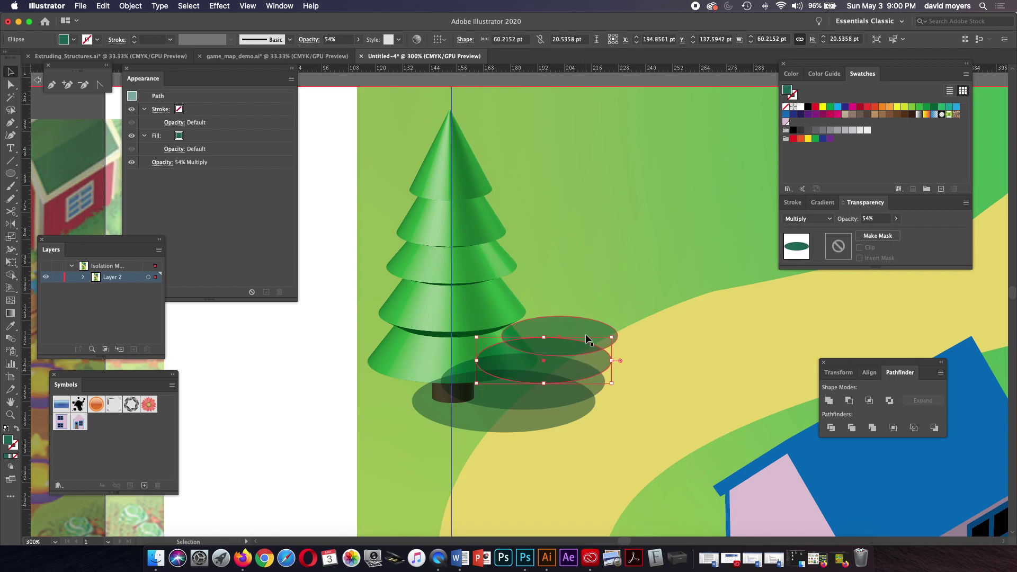
pyautogui.doubleClick(587, 339)
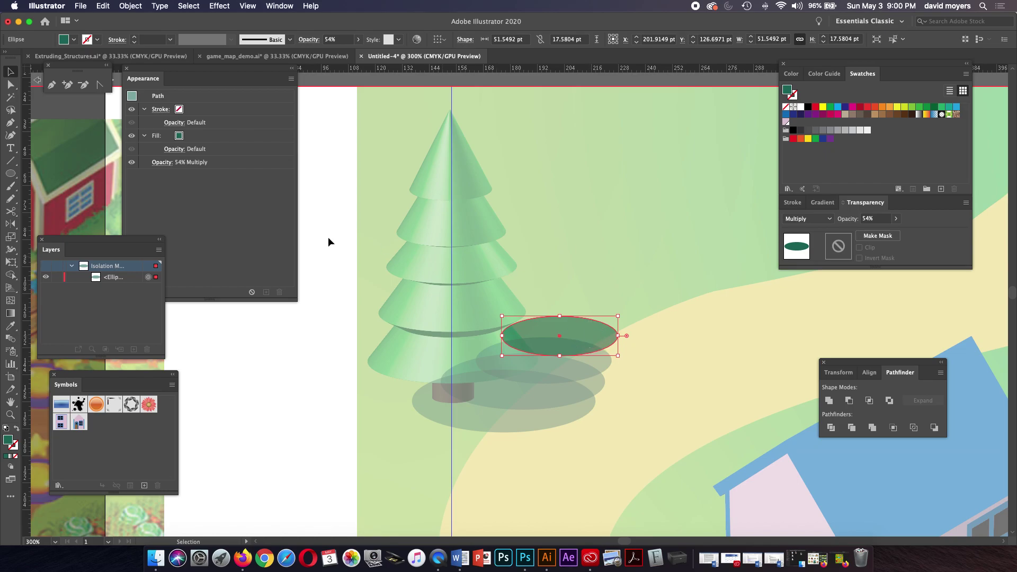
pyautogui.click(37, 80)
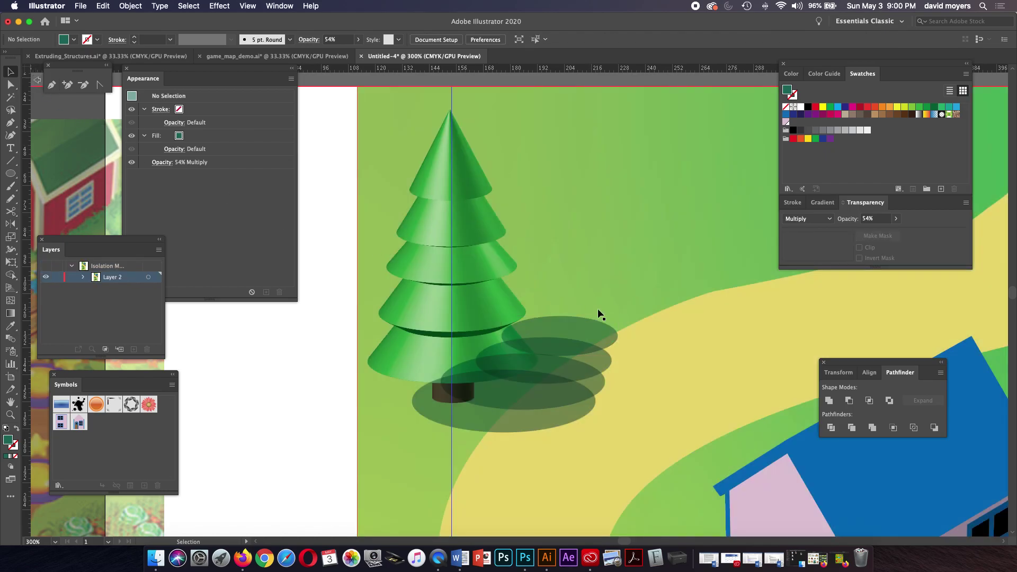
pyautogui.moveTo(592, 321); pyautogui.dragTo(595, 329)
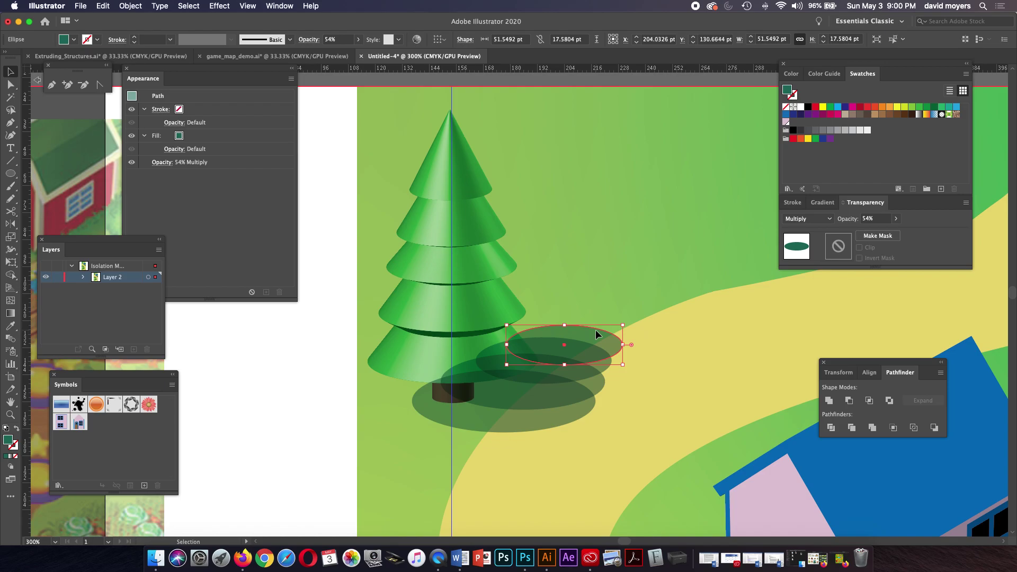
# Duplicate the farthest shadow ellipse as a fifth one, shrink it to about 39 by 13 pt and adjust its position
pyautogui.moveTo(595, 330); pyautogui.dragTo(605, 317)
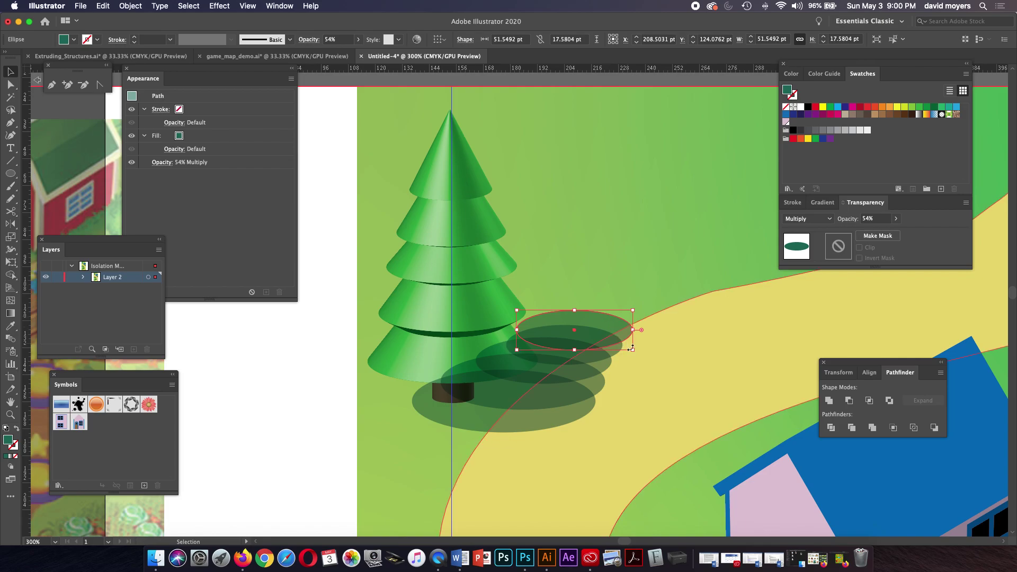
pyautogui.moveTo(634, 350); pyautogui.dragTo(630, 347)
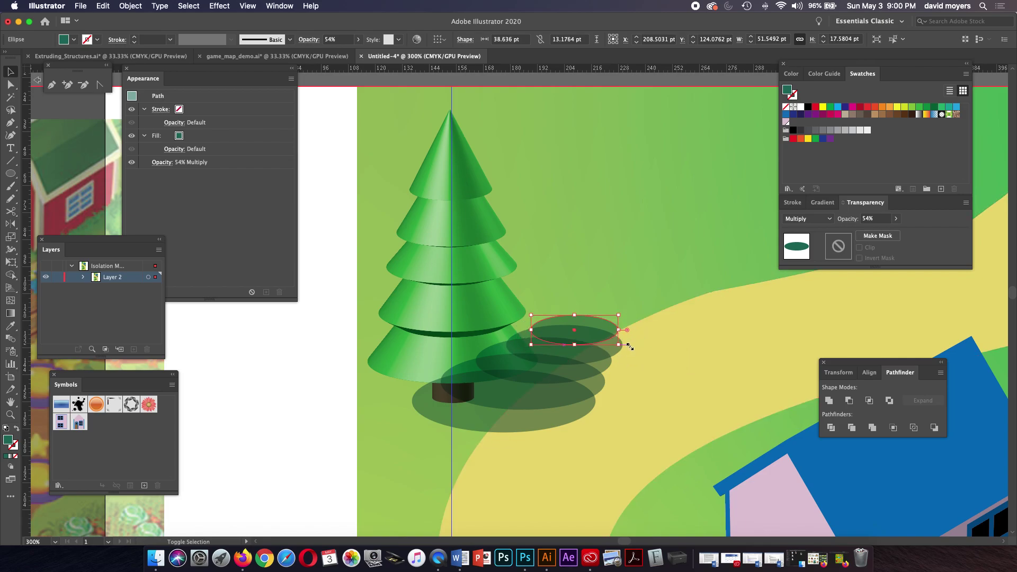
pyautogui.moveTo(571, 331); pyautogui.dragTo(578, 333)
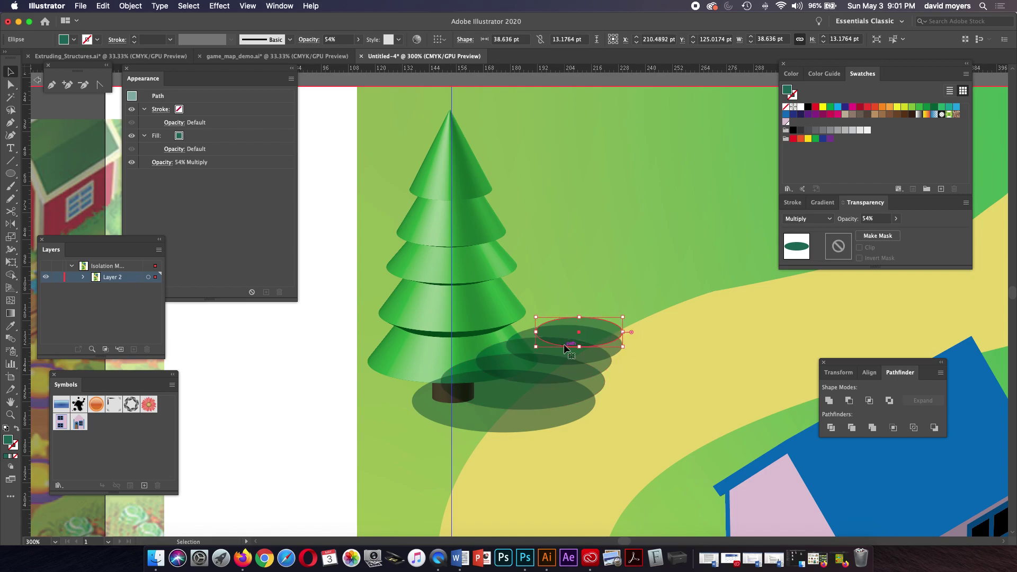
# Reshape the smallest shadow ellipse into a pointed treetop by adding, pulling out and sharpening an upper anchor point and removing its original top anchor
pyautogui.press('p')
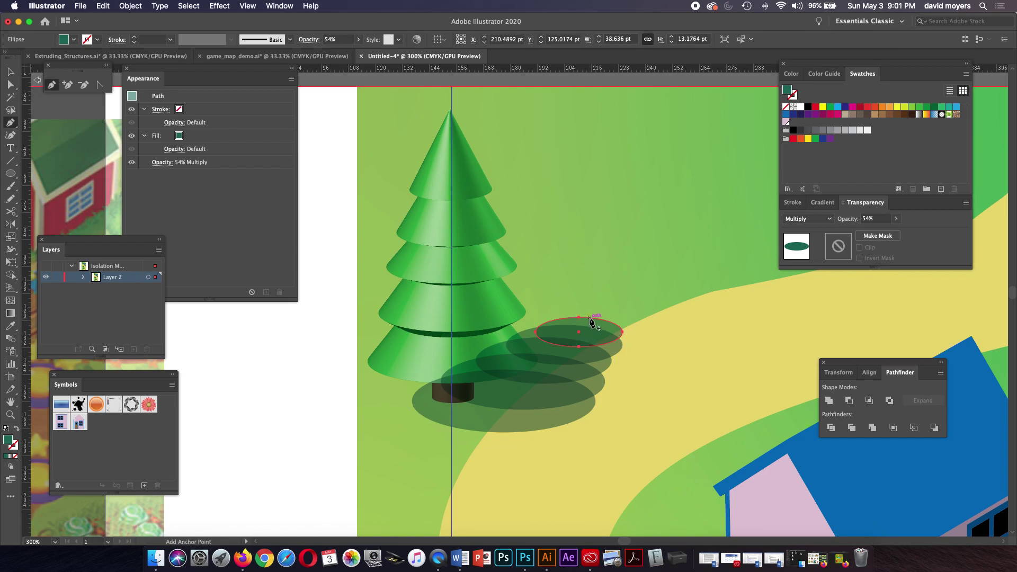
pyautogui.click(590, 319)
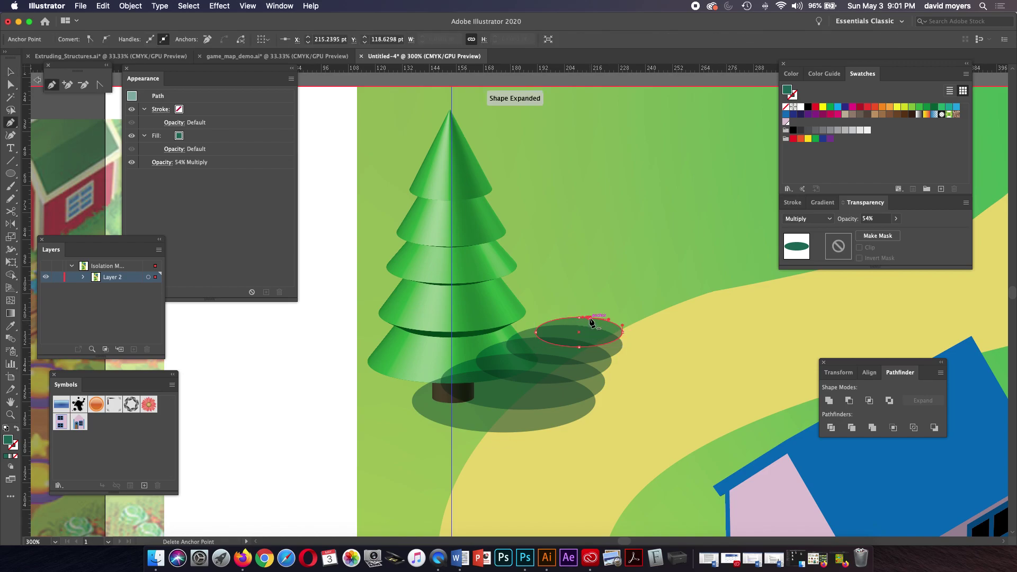
pyautogui.press('a')
pyautogui.moveTo(590, 318); pyautogui.dragTo(598, 304)
pyautogui.press('p')
pyautogui.click(579, 319)
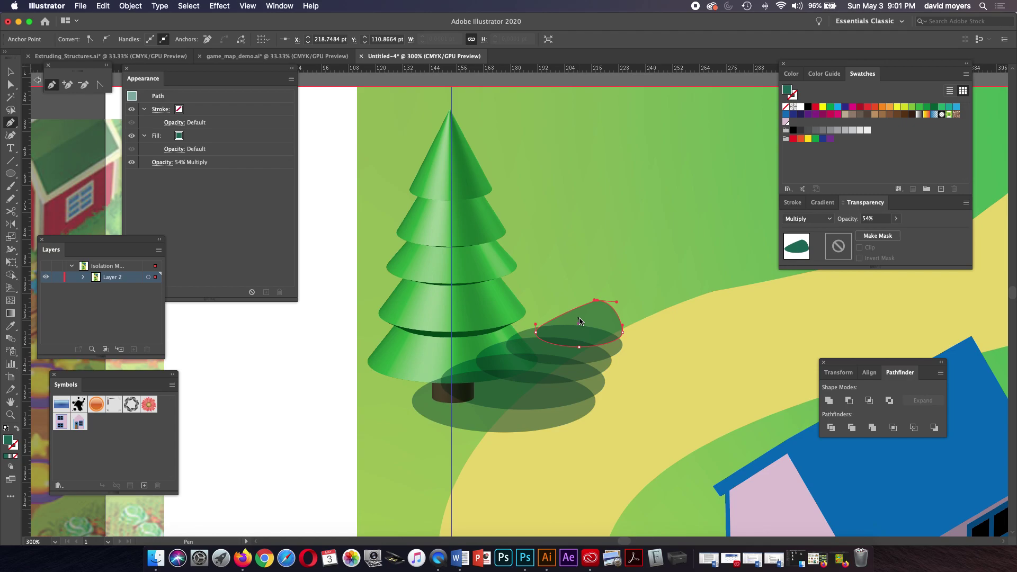
pyautogui.hotkey('shift', 'c')
pyautogui.click(597, 301)
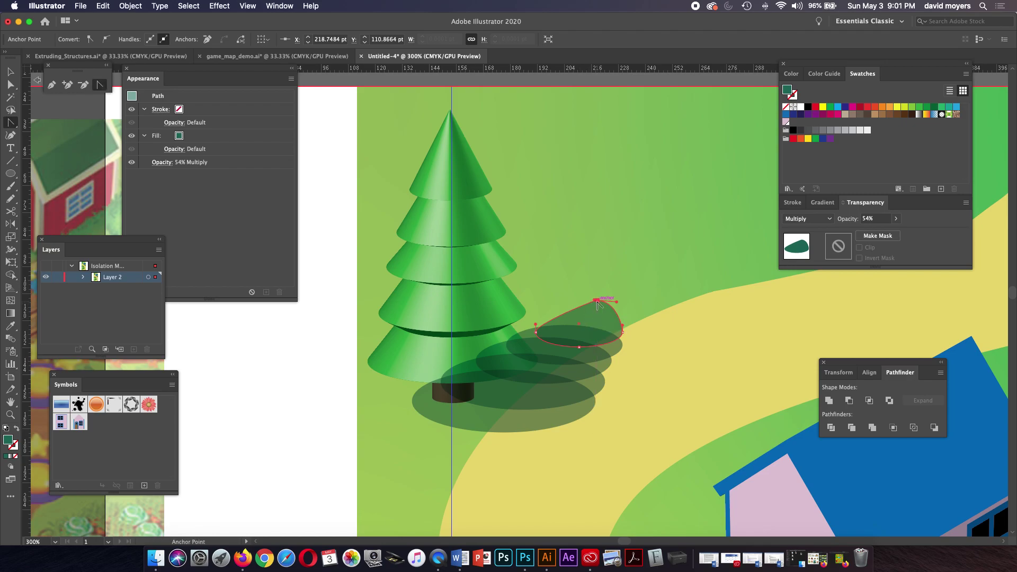
pyautogui.press('a')
pyautogui.moveTo(596, 300); pyautogui.dragTo(603, 306)
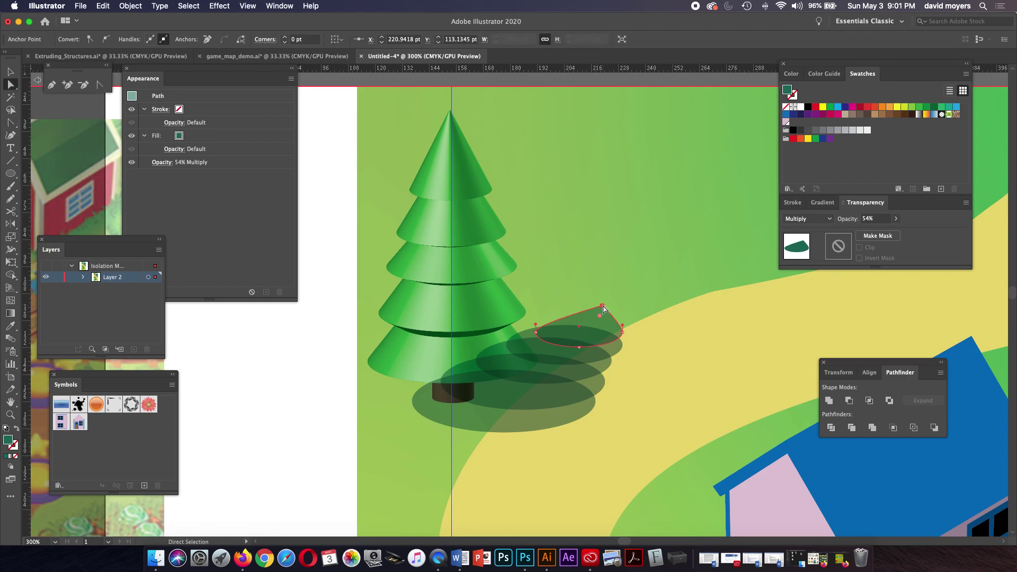
pyautogui.click(623, 333)
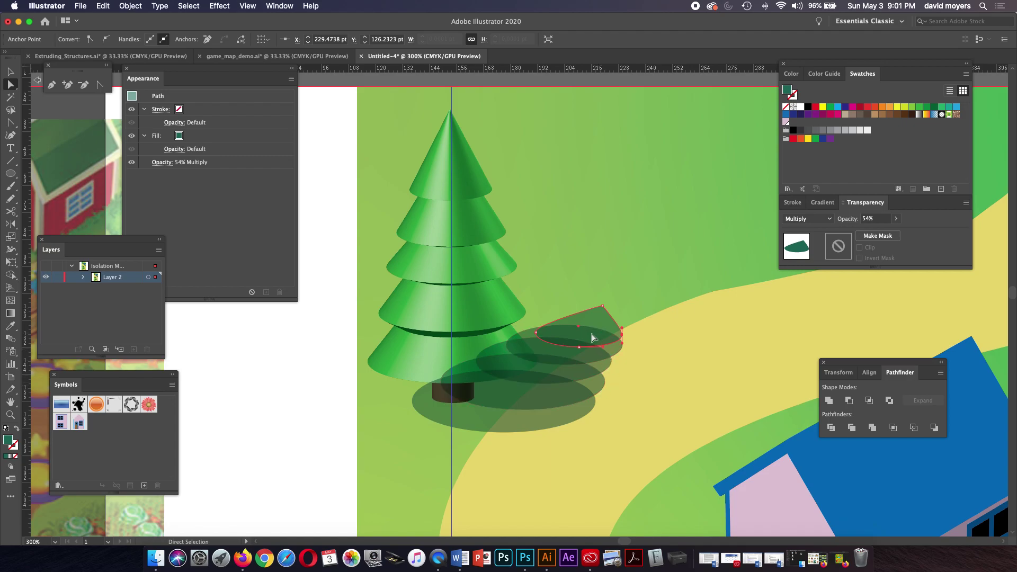
# Select all five shadow shapes and unite them into a single tree shadow
pyautogui.press('v')
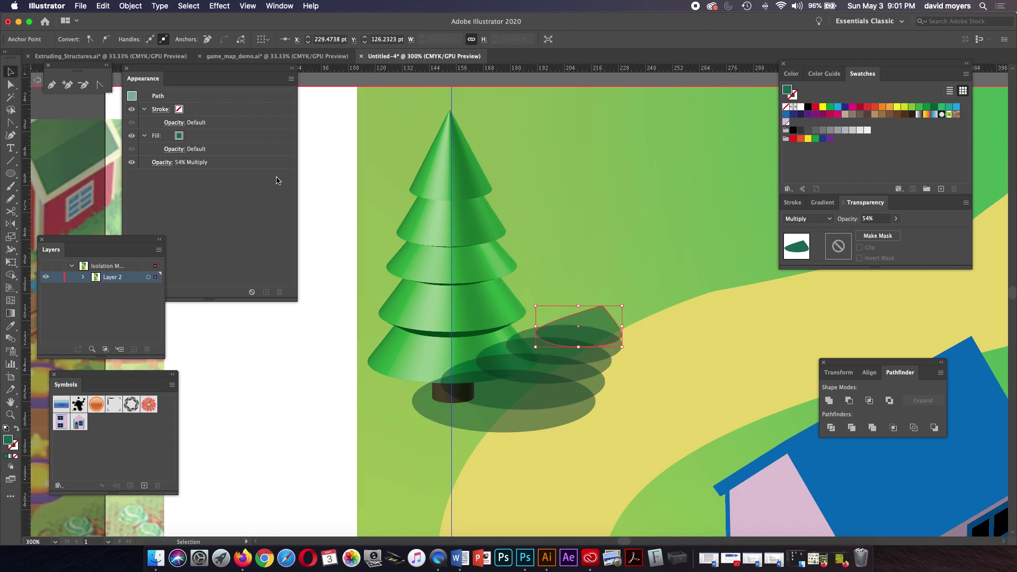
pyautogui.keyDown('shift'); pyautogui.click(606, 352); pyautogui.keyUp('shift')
pyautogui.keyDown('shift'); pyautogui.click(591, 377); pyautogui.keyUp('shift')
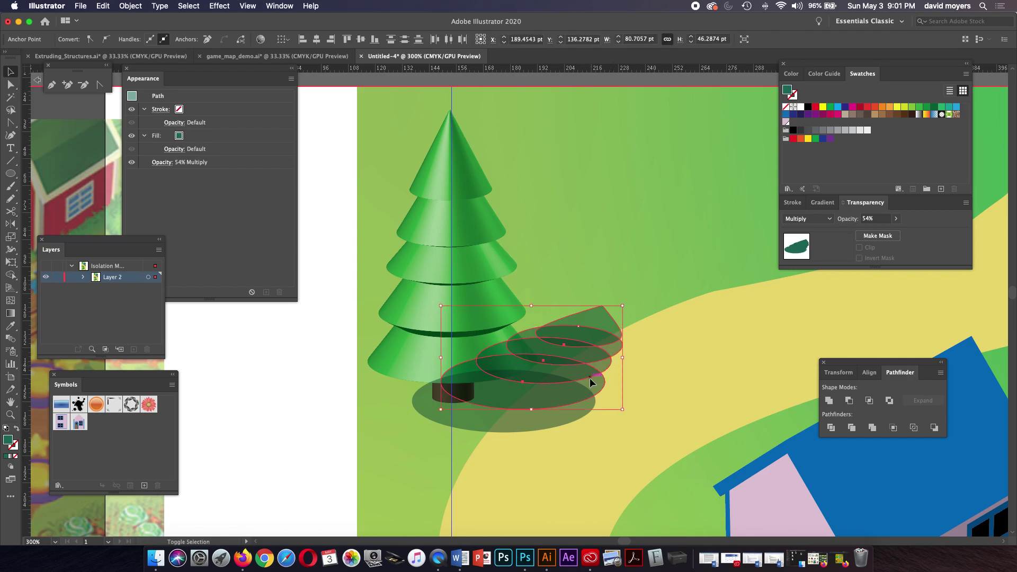
pyautogui.keyDown('shift'); pyautogui.click(575, 416); pyautogui.keyUp('shift')
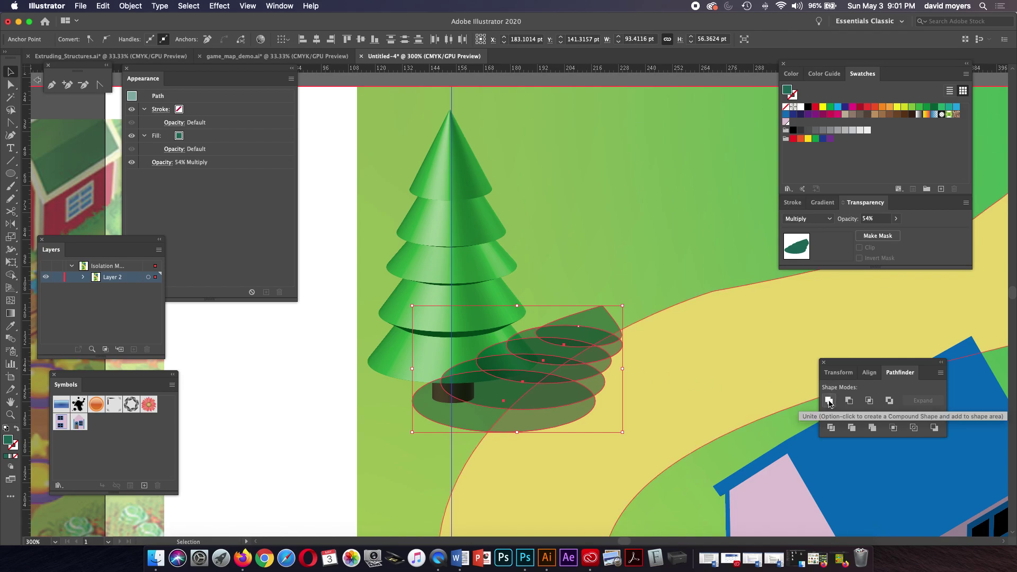
pyautogui.click(829, 401)
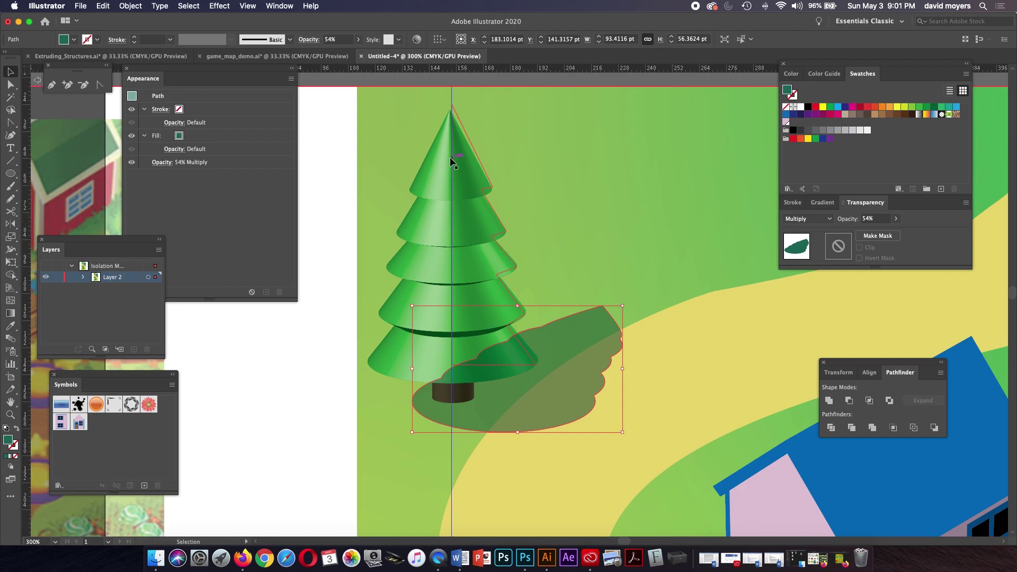
# Apply a Gaussian Blur with a radius of about 7.8 pixels to the united tree shadow
pyautogui.click(219, 6)
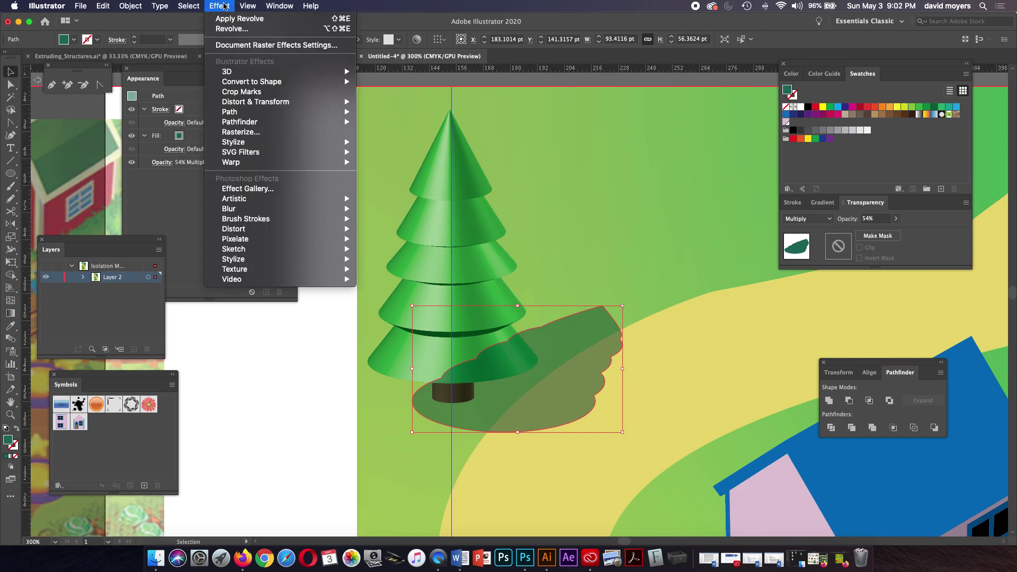
pyautogui.moveTo(251, 209)
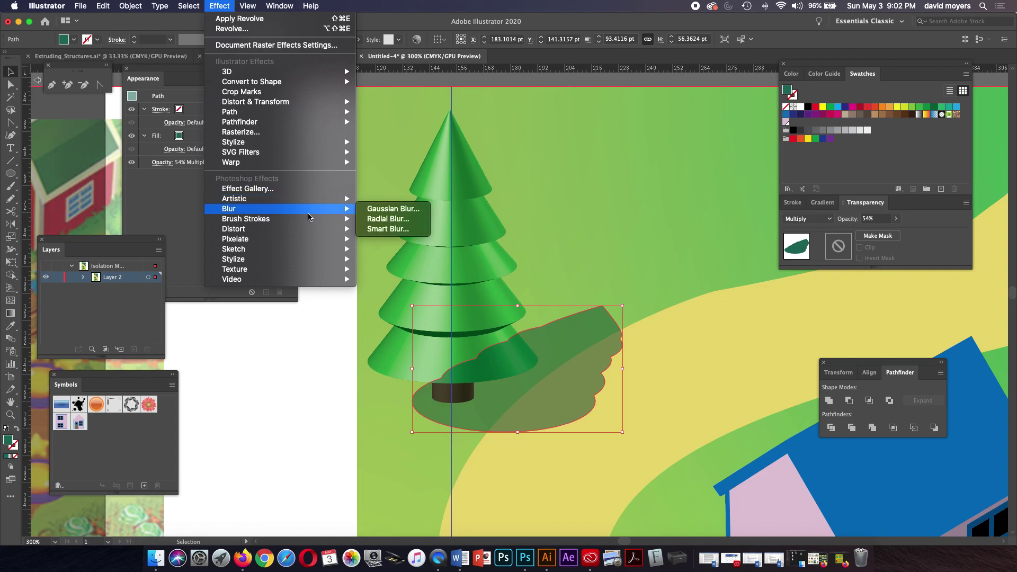
pyautogui.click(365, 210)
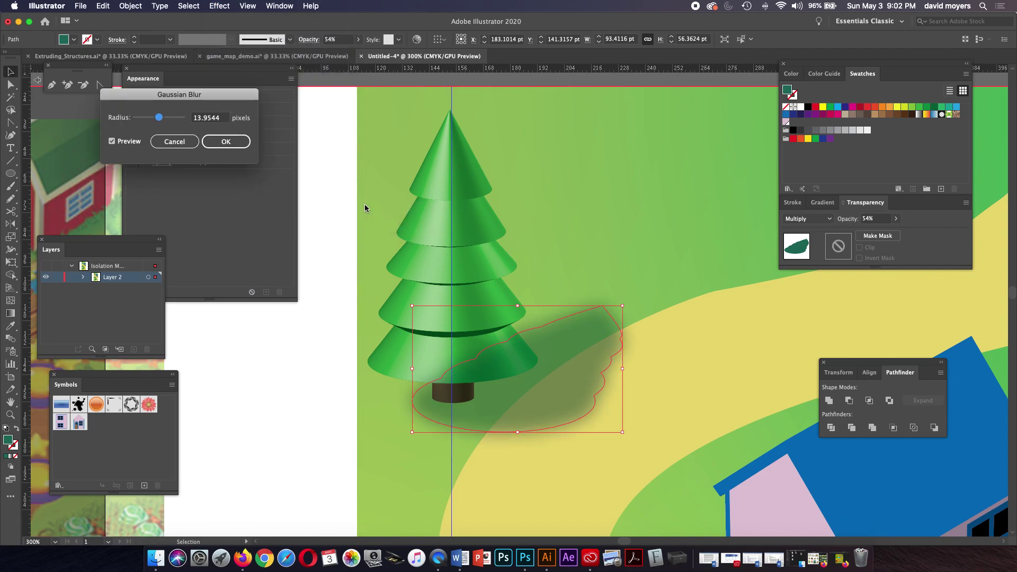
pyautogui.moveTo(159, 118); pyautogui.dragTo(153, 117)
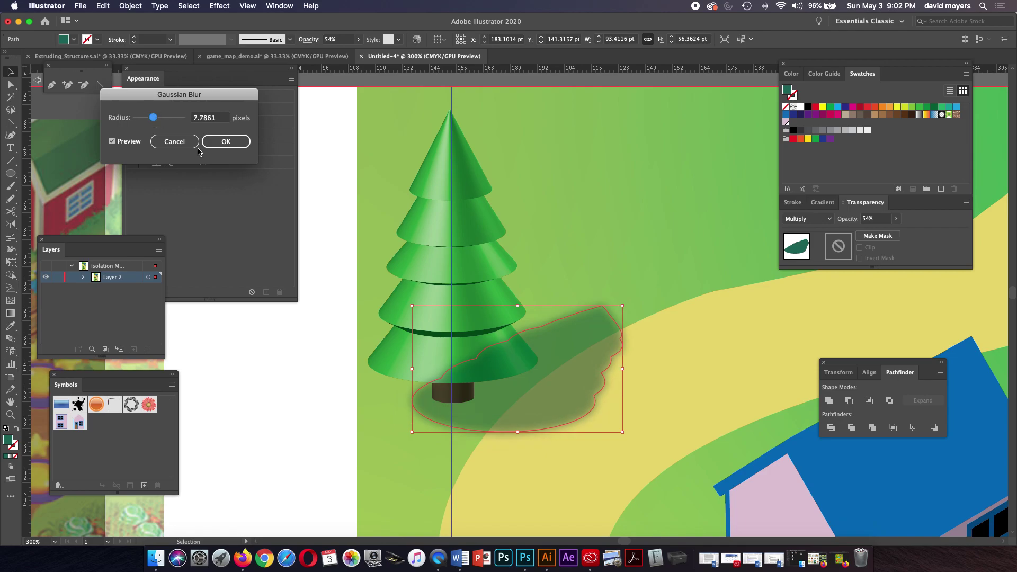
pyautogui.click(225, 142)
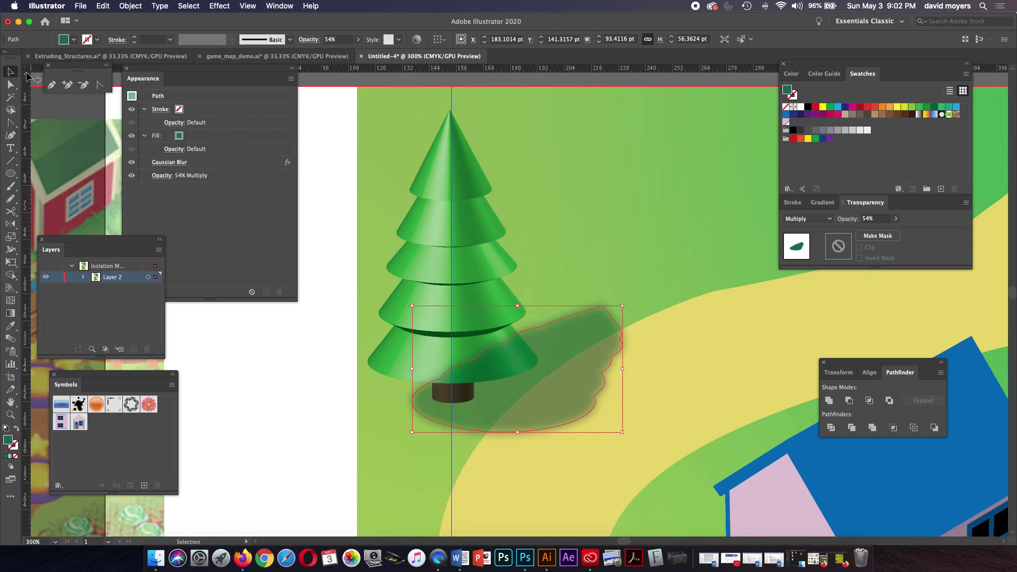
pyautogui.click(221, 319)
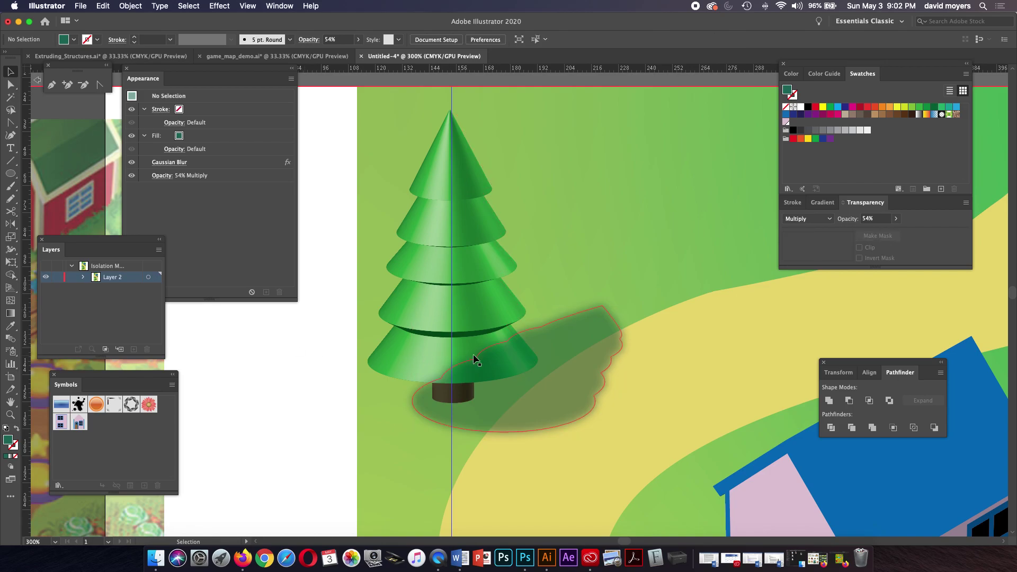
# Cut the blurred shadow and paste it in back of the pine tree so it sits behind the trunk
pyautogui.click(564, 358)
pyautogui.press('Delete')
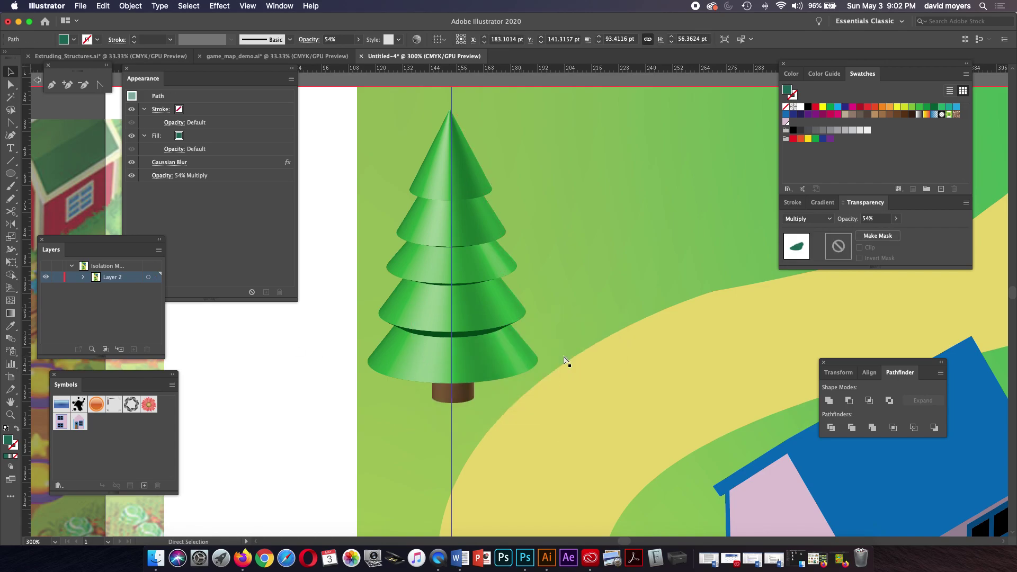
pyautogui.click(484, 361)
pyautogui.press('cmd+z')
pyautogui.press('cmd+z')
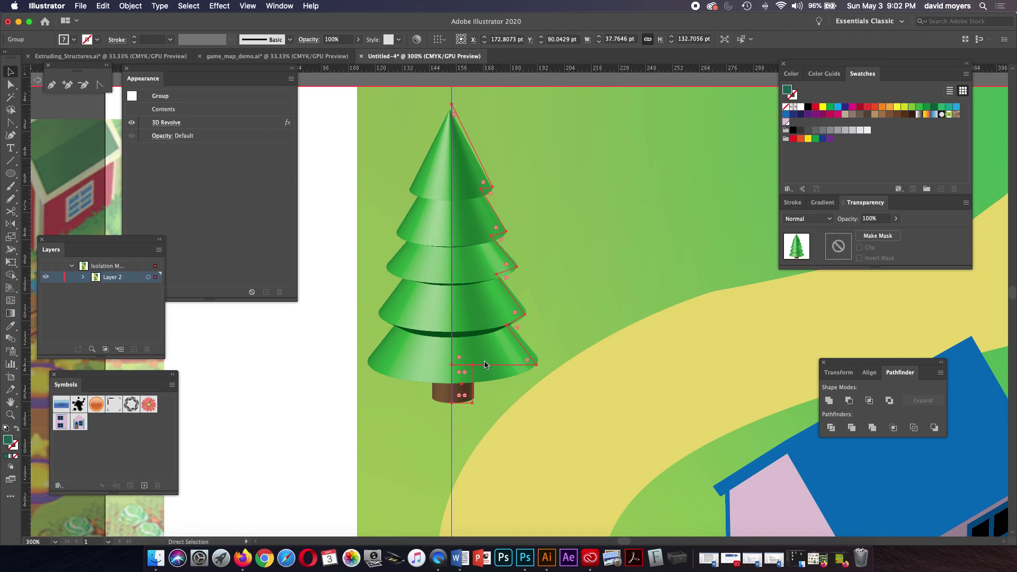
# Nudge the shadow slightly up and to the left beneath the pine tree and deselect it
pyautogui.click(296, 392)
pyautogui.moveTo(511, 393); pyautogui.dragTo(509, 384)
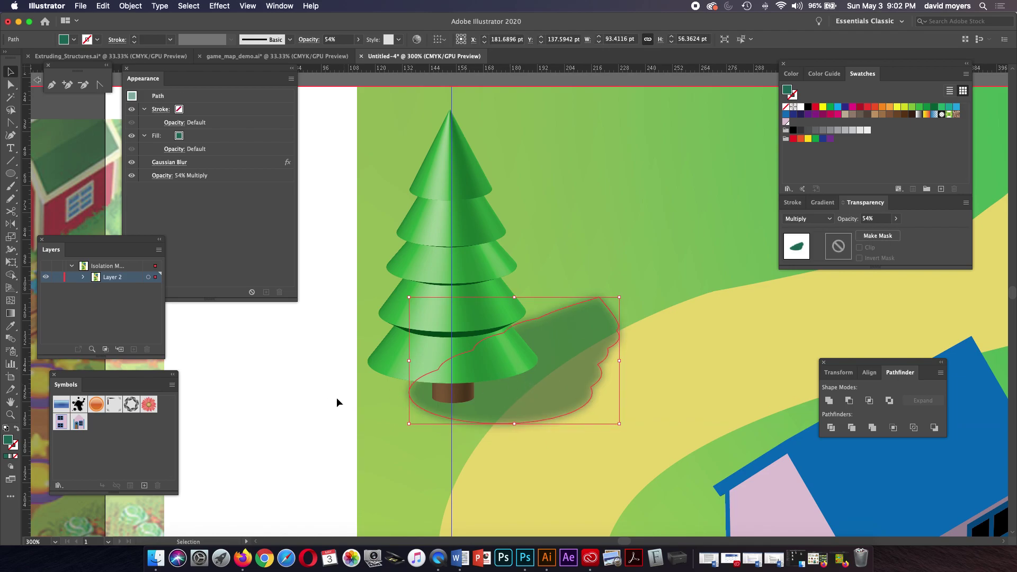
pyautogui.click(320, 399)
# Exit isolation mode and show the Layer 1 sketch over the map artwork
pyautogui.press('cmd+minus')
pyautogui.press('cmd+minus')
pyautogui.press('cmd+minus')
pyautogui.press('cmd+minus')
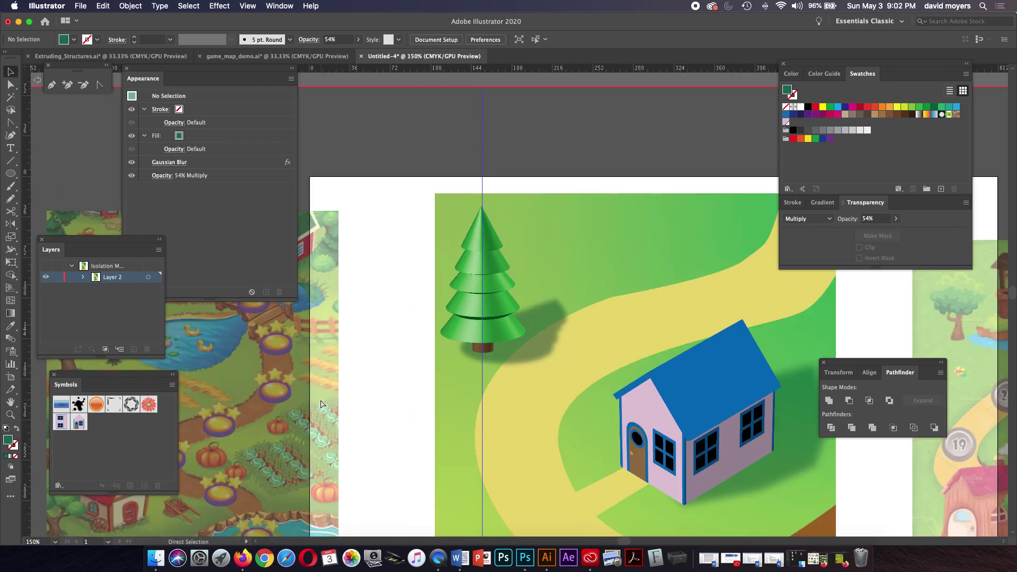
pyautogui.press('cmd+minus')
pyautogui.press('z')
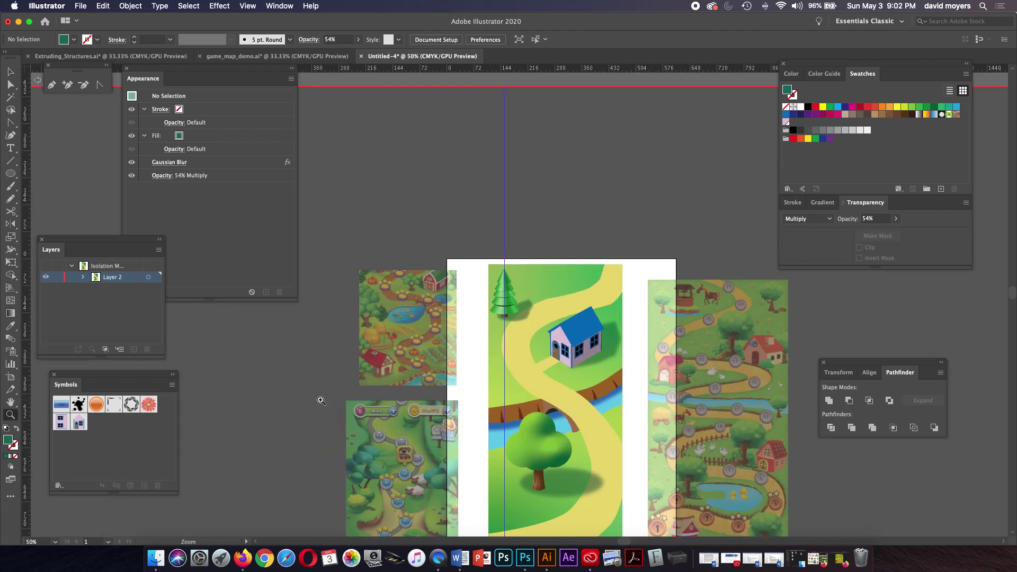
pyautogui.click(592, 418)
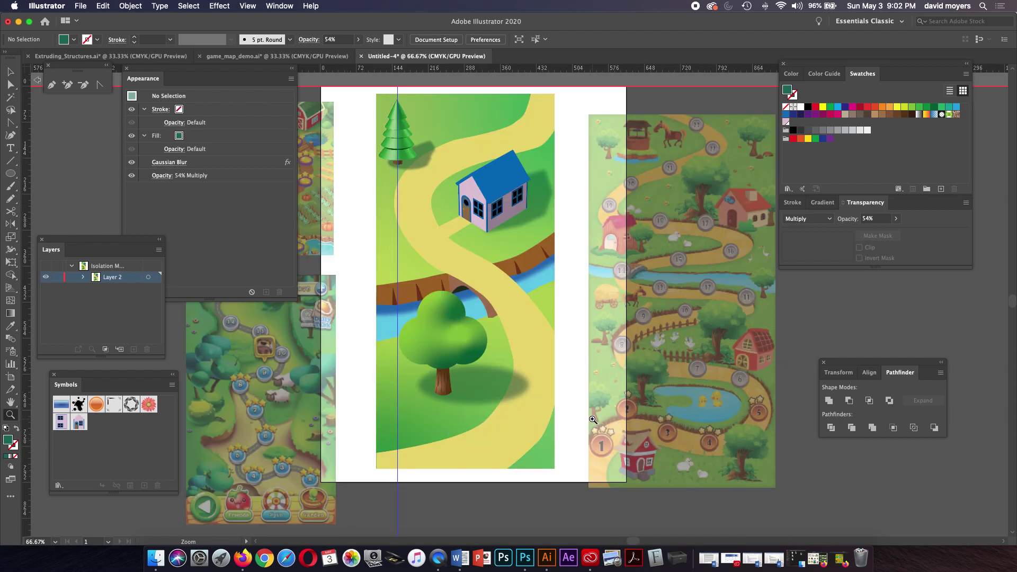
pyautogui.click(529, 318)
pyautogui.moveTo(503, 369); pyautogui.dragTo(562, 299)
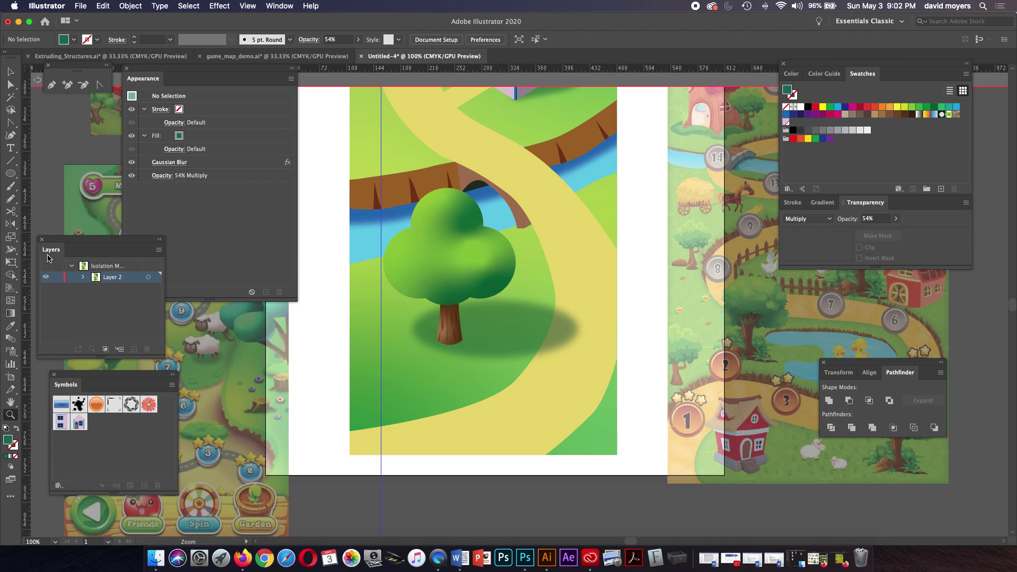
pyautogui.click(36, 80)
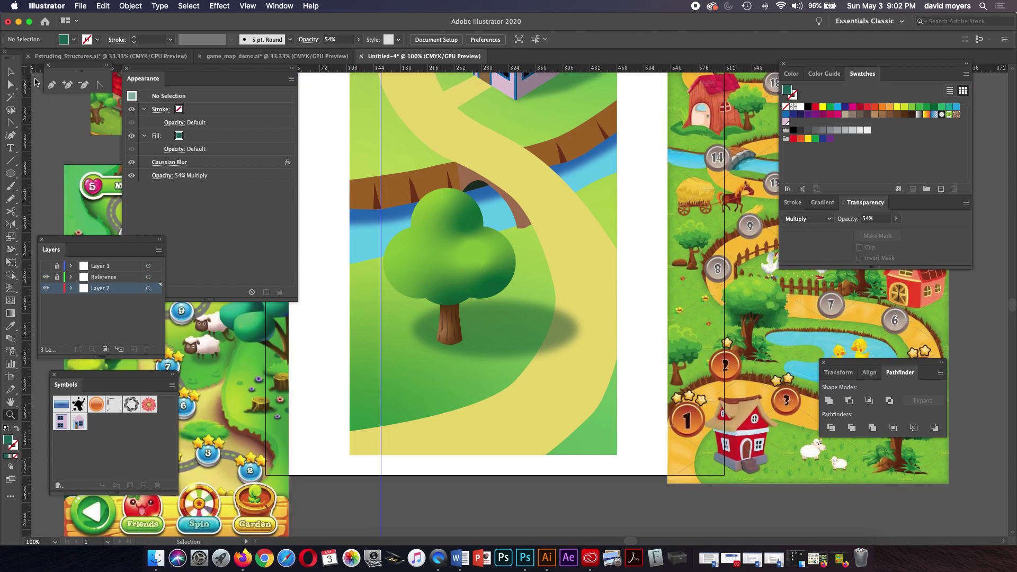
pyautogui.click(46, 265)
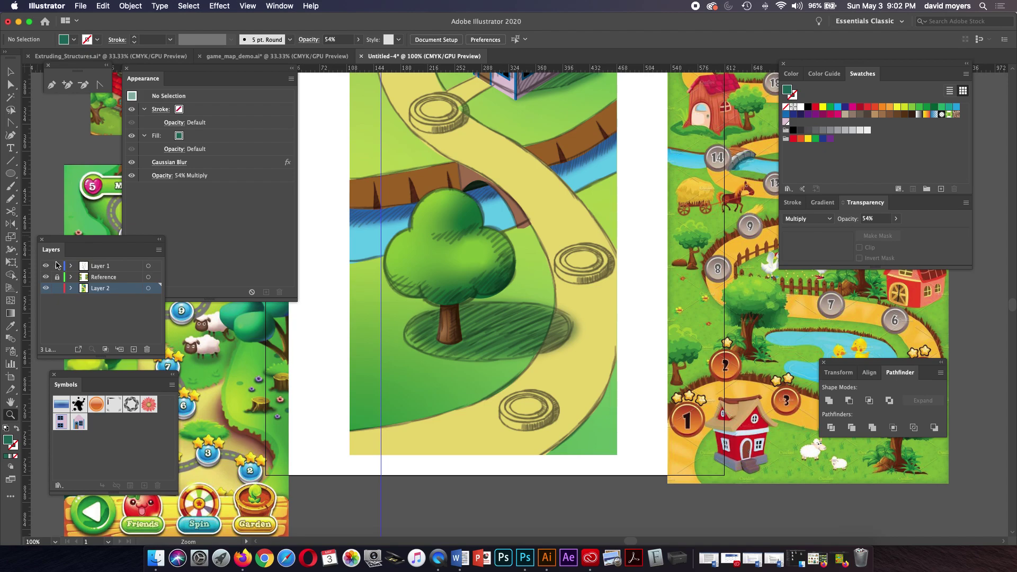
# Draw a circle about 75 pt wide over the lowest sketched game token on the path and fill it with blue
pyautogui.click(548, 392)
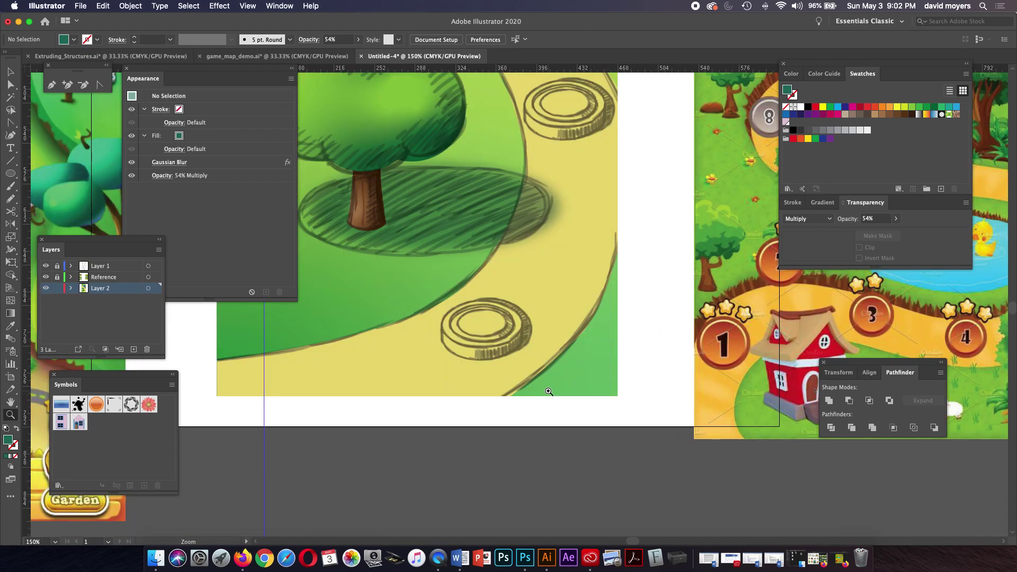
pyautogui.click(516, 330)
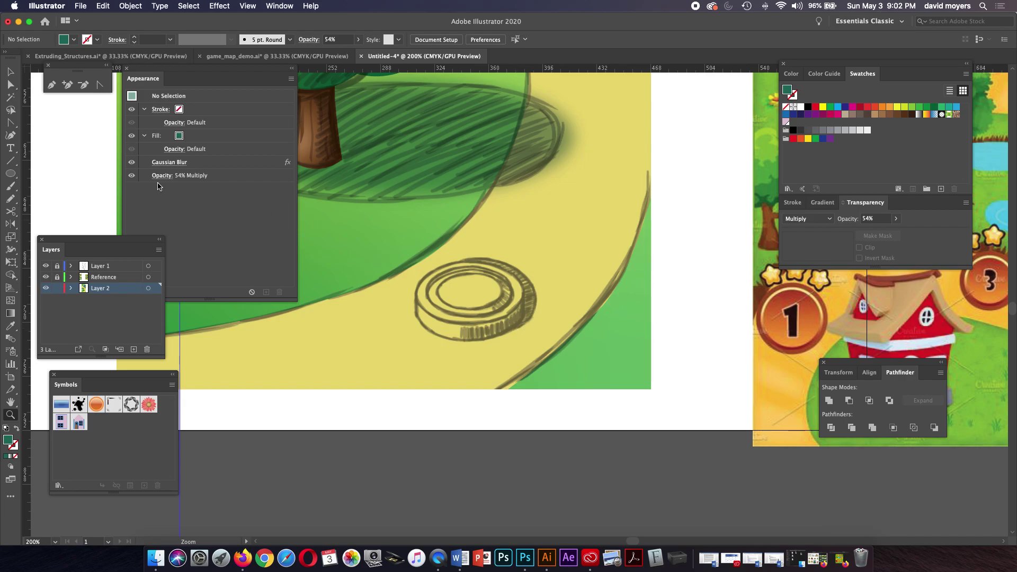
pyautogui.press('l')
pyautogui.moveTo(469, 282); pyautogui.dragTo(525, 299)
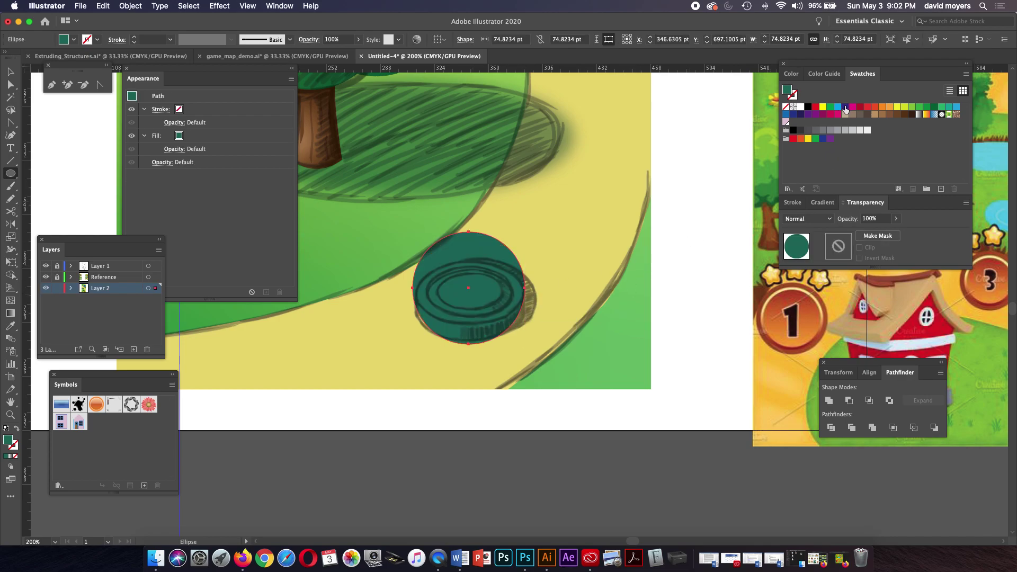
pyautogui.click(786, 114)
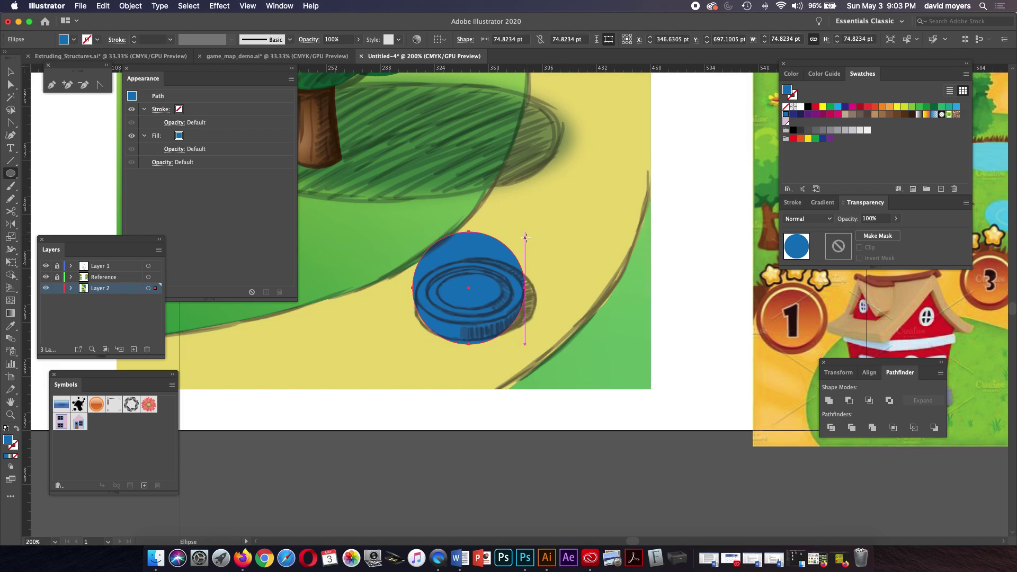
# Add a concentric copy of the blue circle scaled to about 57 pt, fill it with orange, and select both circles
pyautogui.press('v')
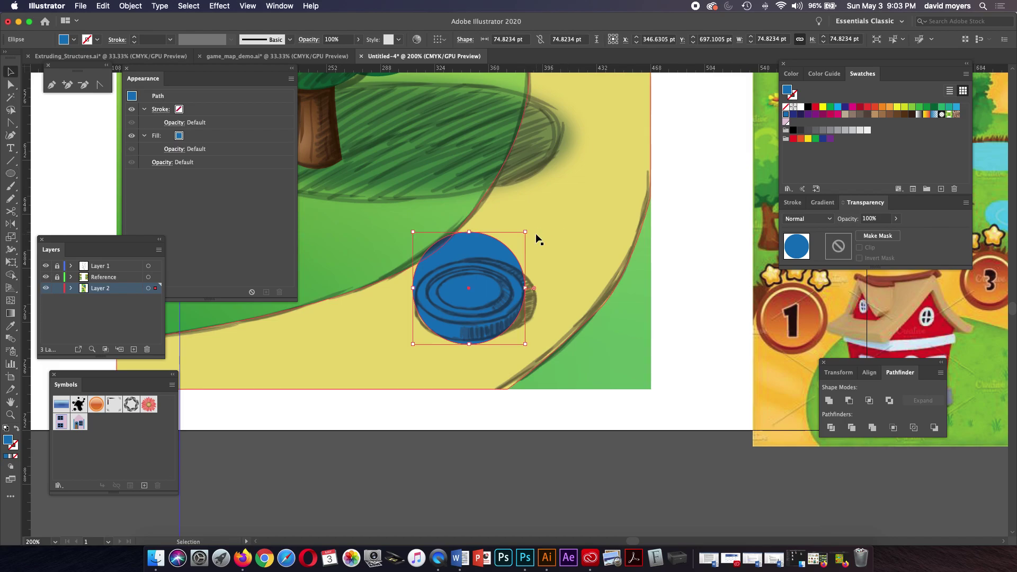
pyautogui.moveTo(526, 232); pyautogui.dragTo(512, 242)
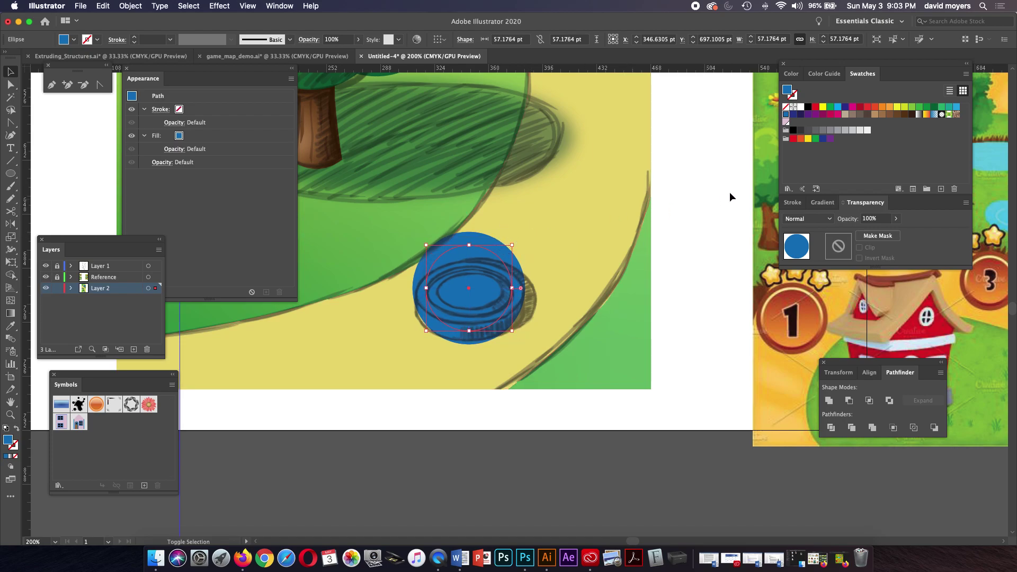
pyautogui.click(890, 107)
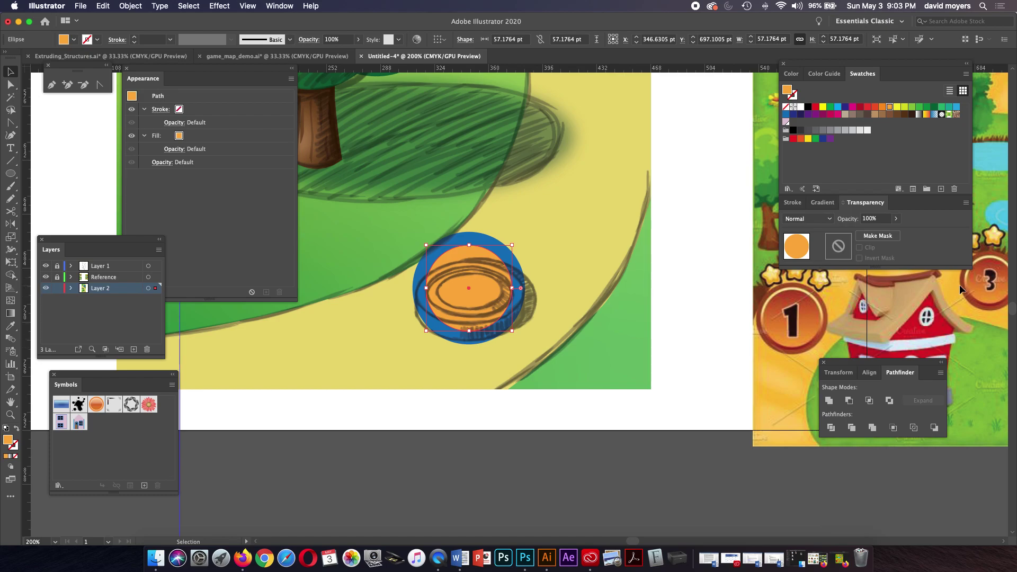
pyautogui.keyDown('shift'); pyautogui.click(519, 273); pyautogui.keyUp('shift')
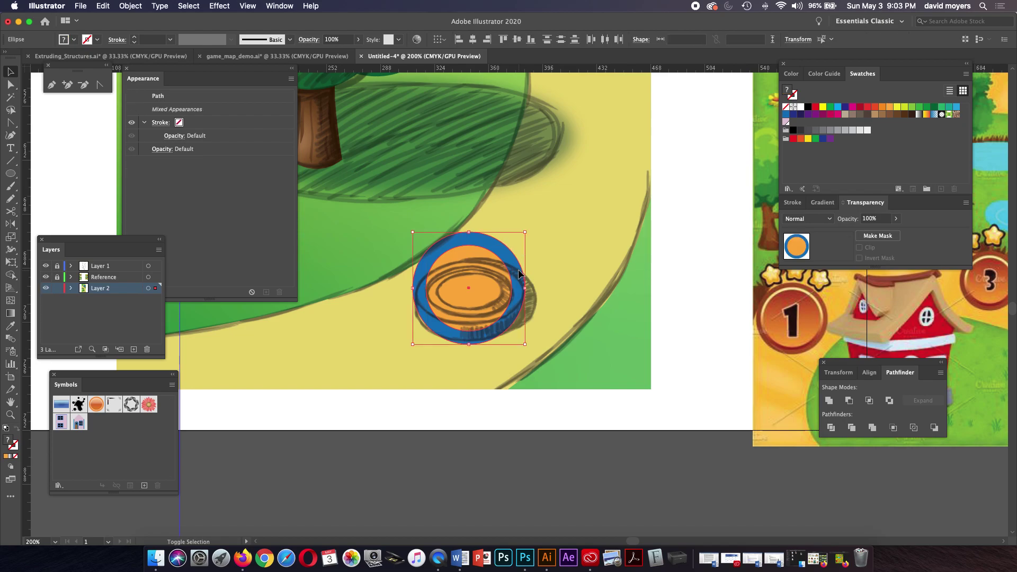
pyautogui.press('a')
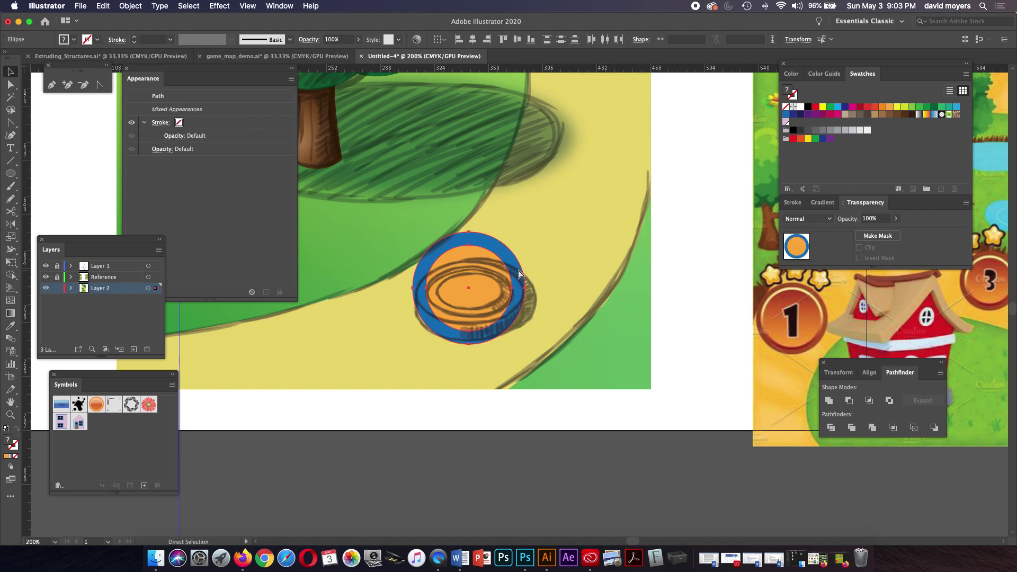
pyautogui.press('v')
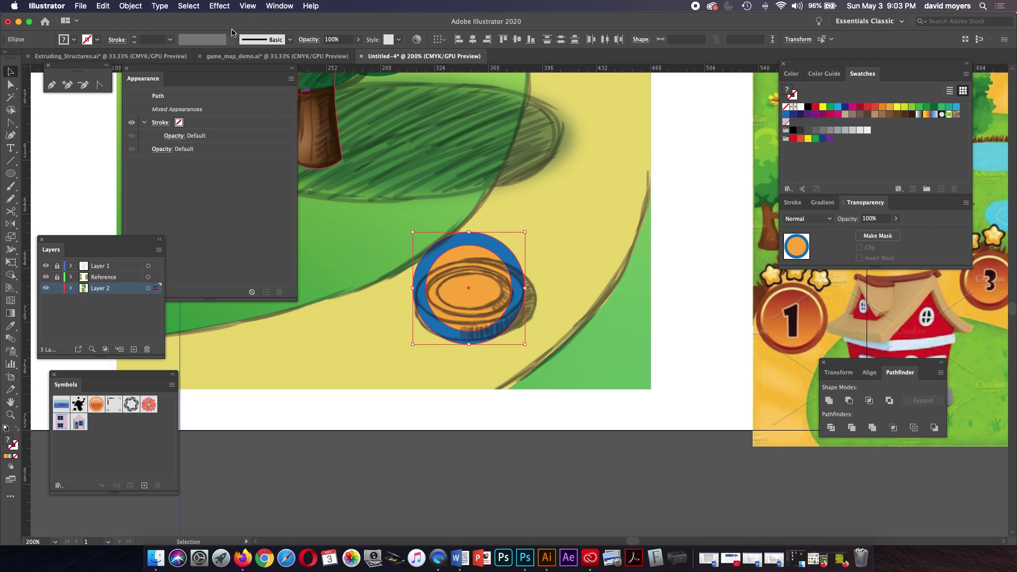
pyautogui.click(246, 7)
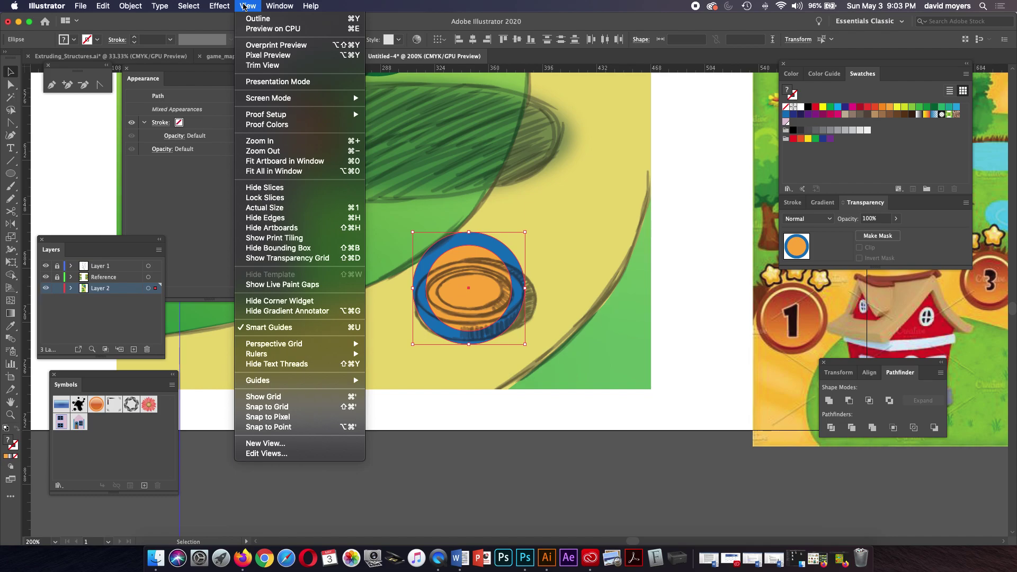
pyautogui.moveTo(219, 6)
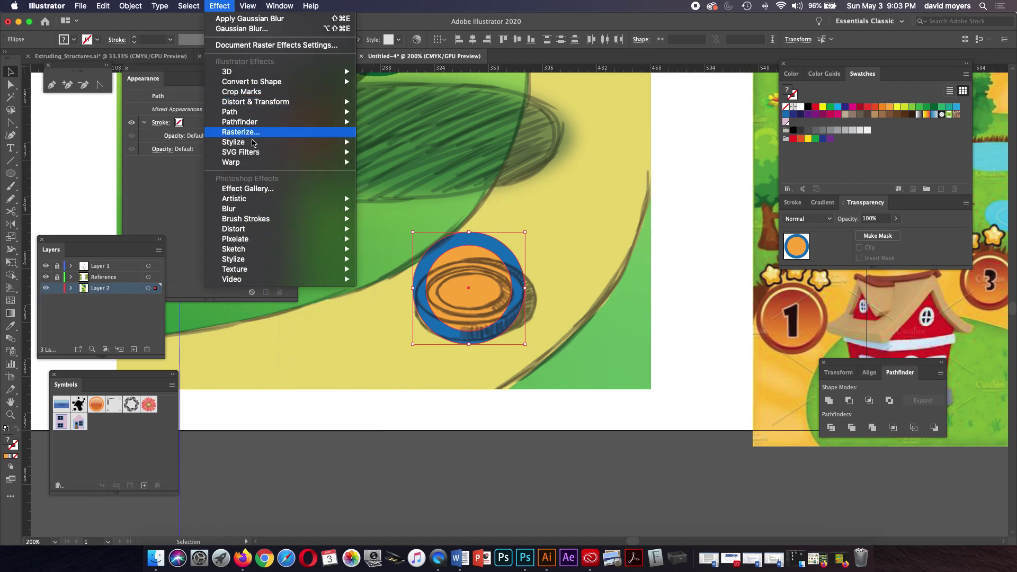
pyautogui.moveTo(263, 213)
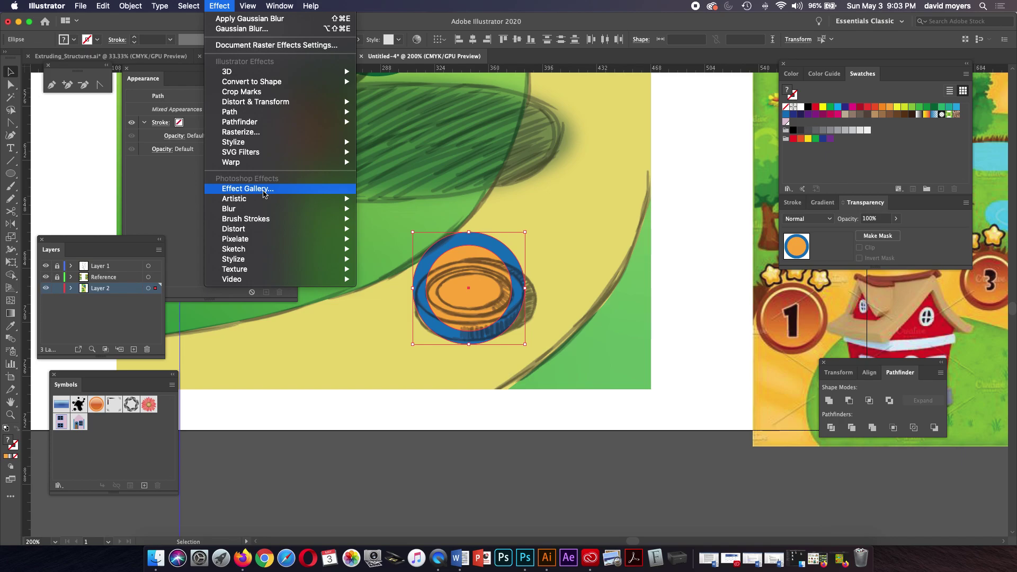
pyautogui.moveTo(263, 72)
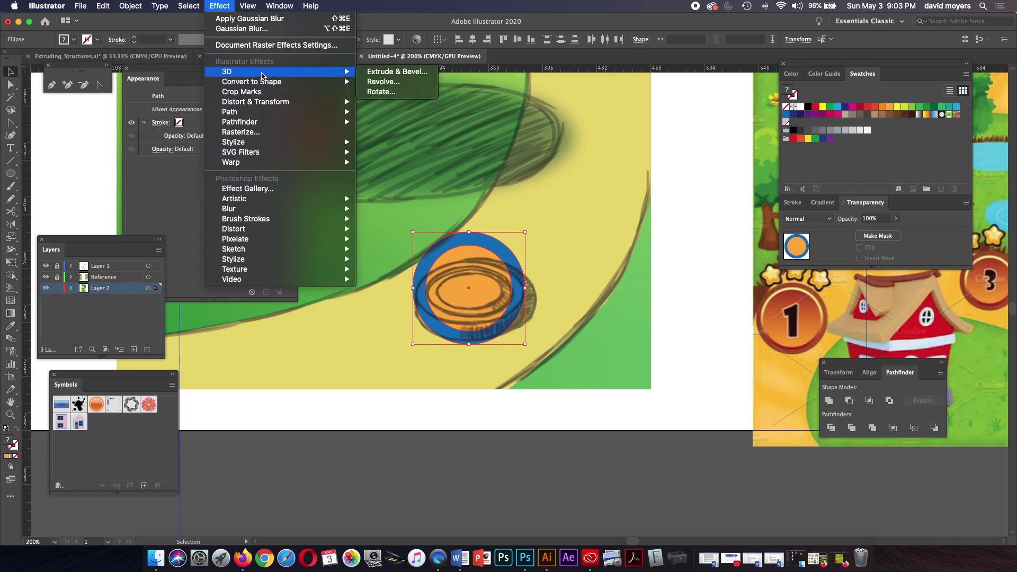
pyautogui.click(386, 72)
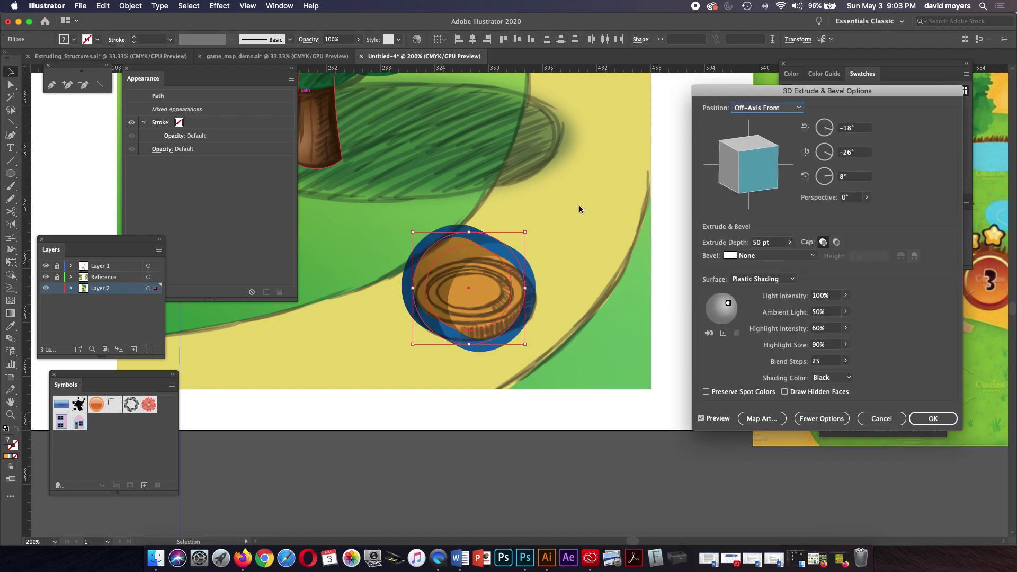
pyautogui.click(875, 420)
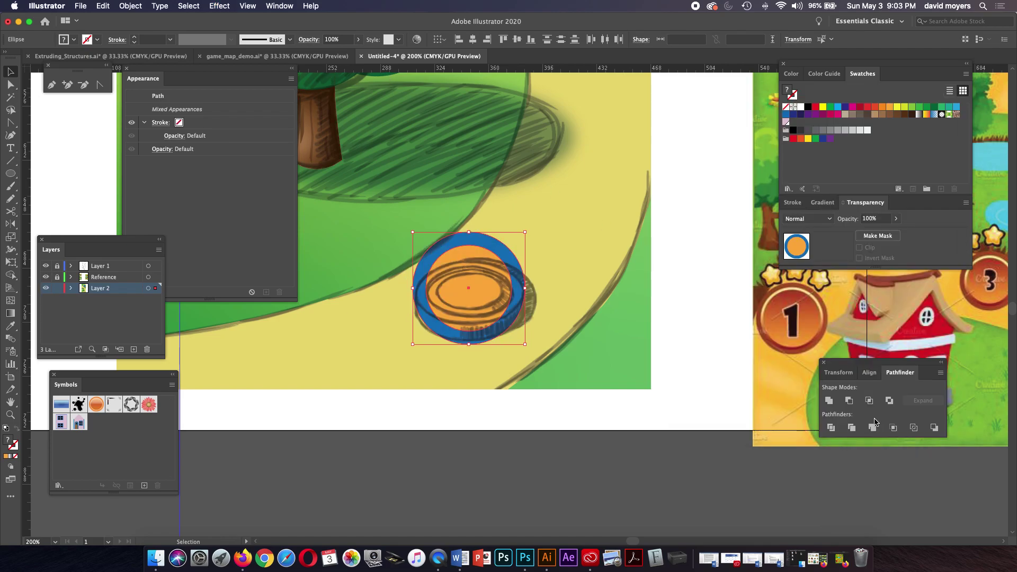
# Hide the Layer 1 sketch so only the map artwork and the two circles show
pyautogui.click(46, 267)
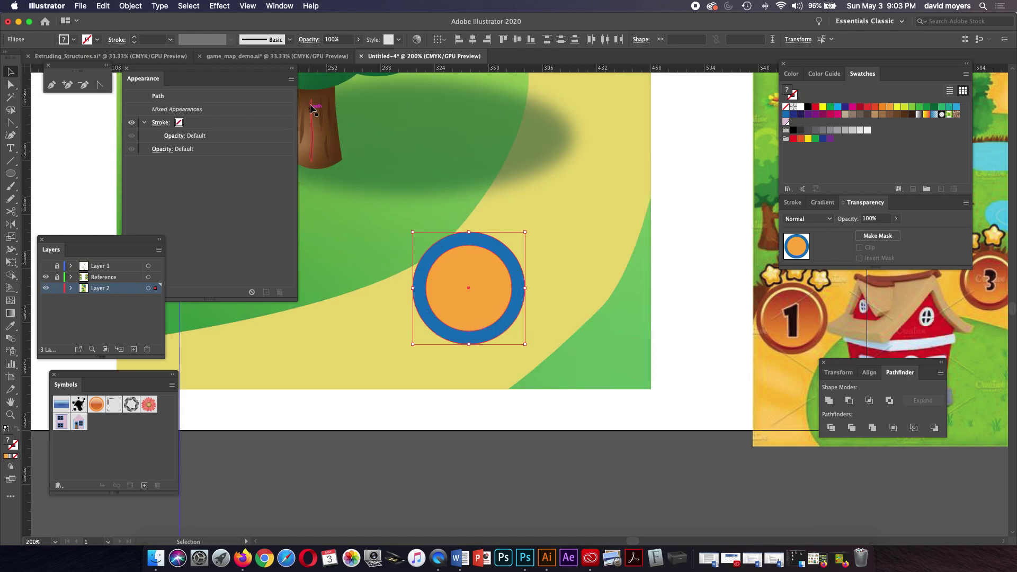
pyautogui.click(249, 6)
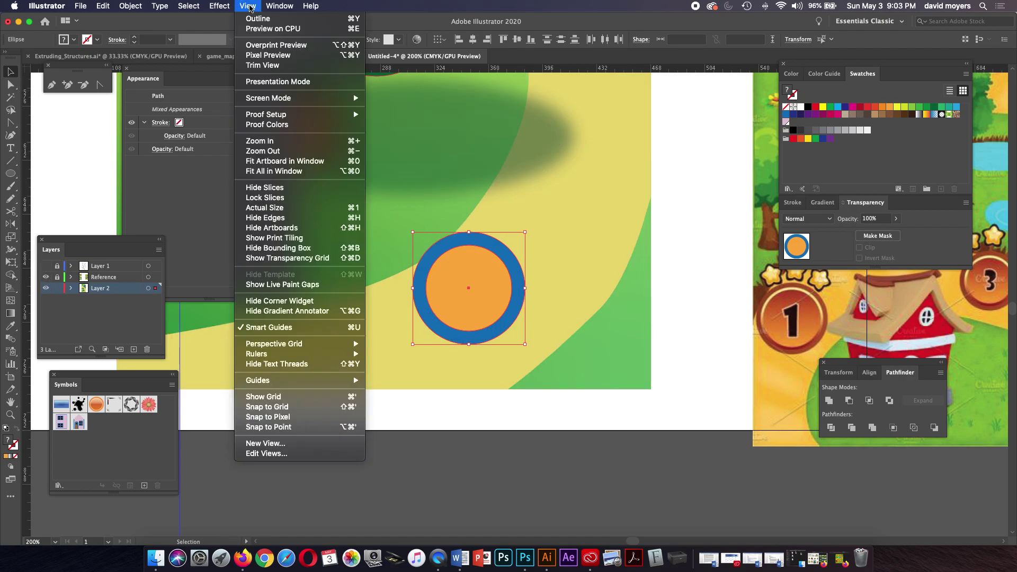
pyautogui.moveTo(219, 6)
pyautogui.moveTo(245, 73)
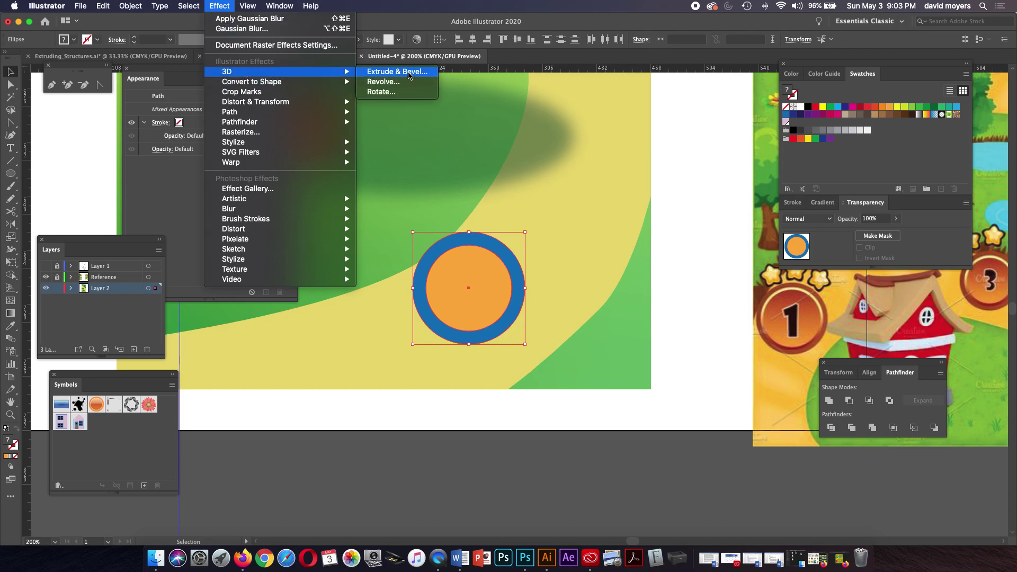
pyautogui.click(408, 74)
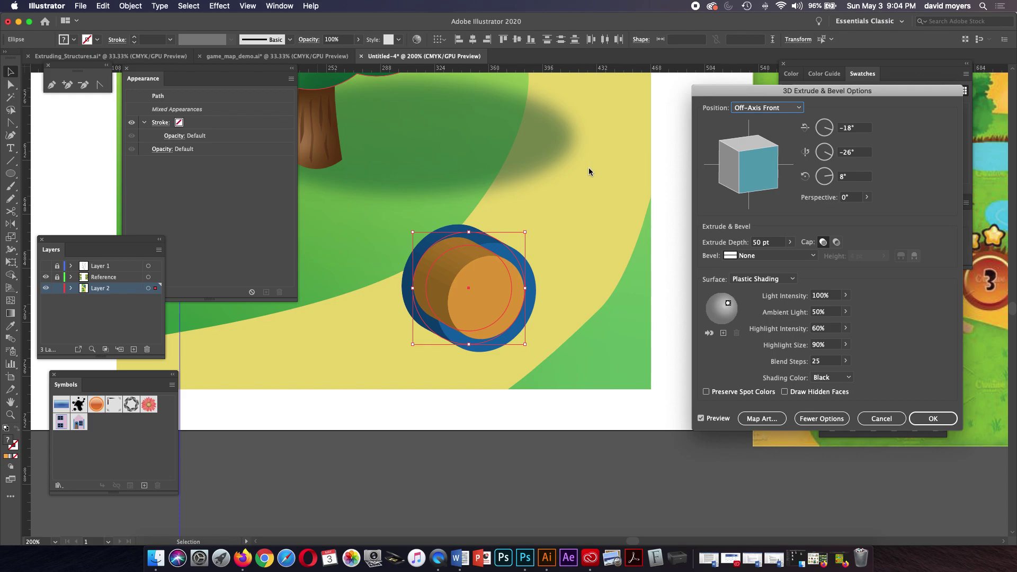
pyautogui.click(885, 418)
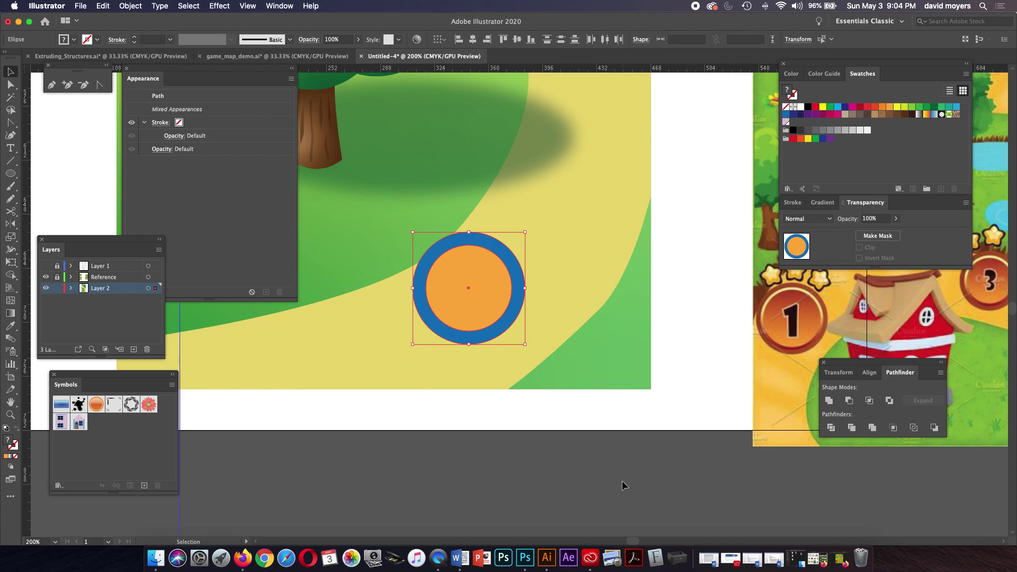
# Group the blue and orange circles and give the group a 3D Extrude & Bevel effect in the Isometric Top position
pyautogui.press('a')
pyautogui.press('v')
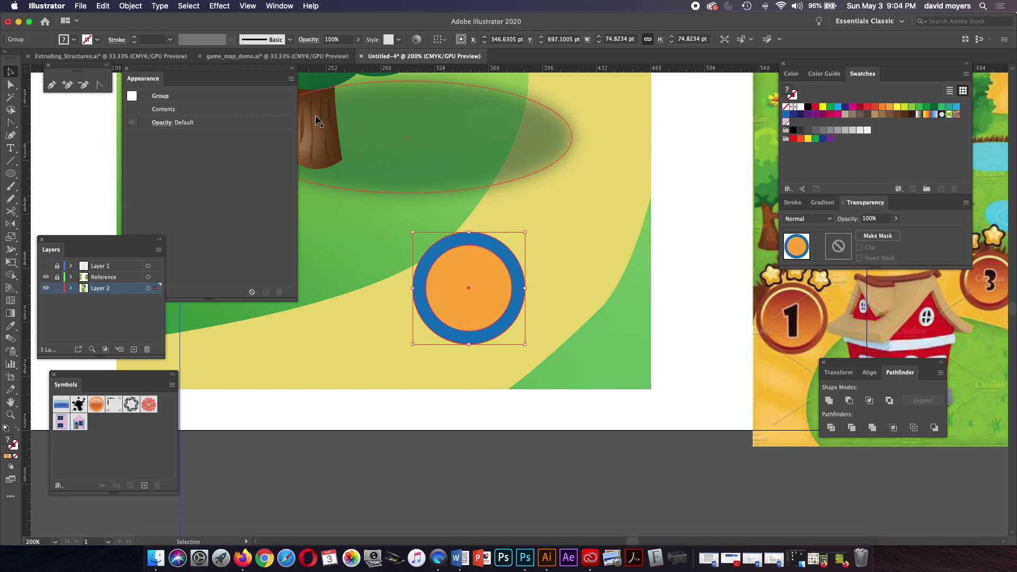
pyautogui.click(225, 6)
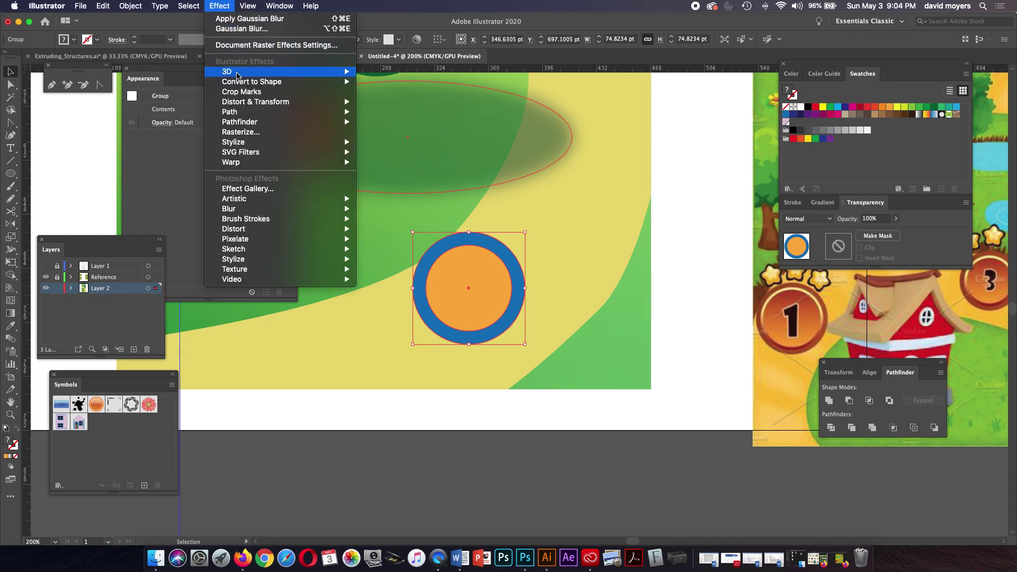
pyautogui.moveTo(237, 74)
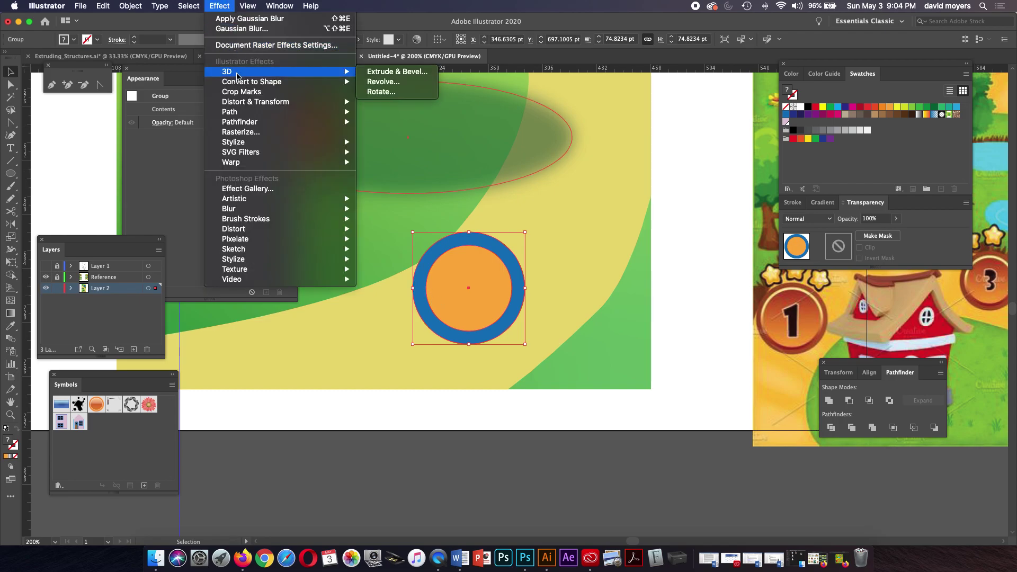
pyautogui.click(385, 73)
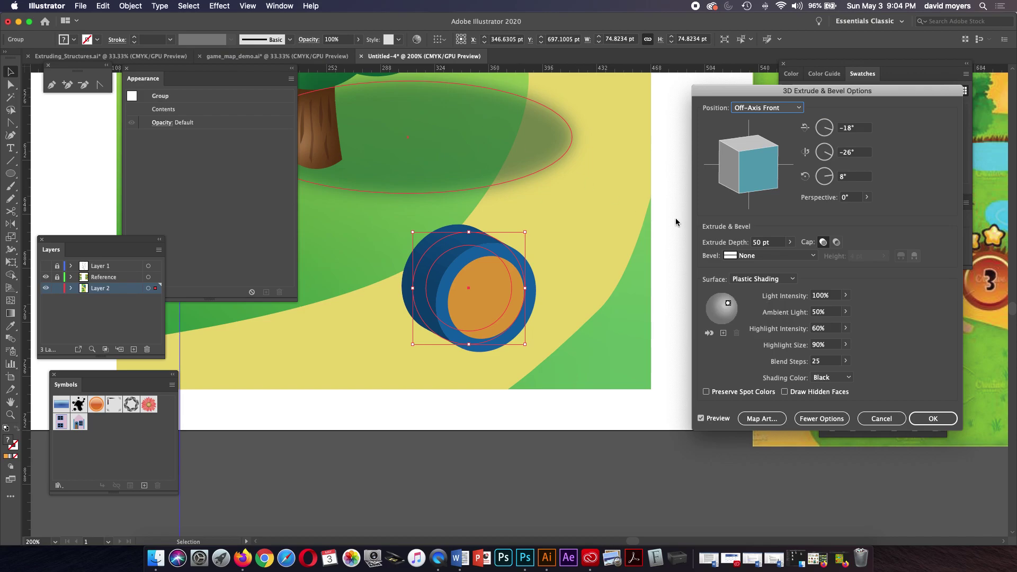
pyautogui.click(747, 109)
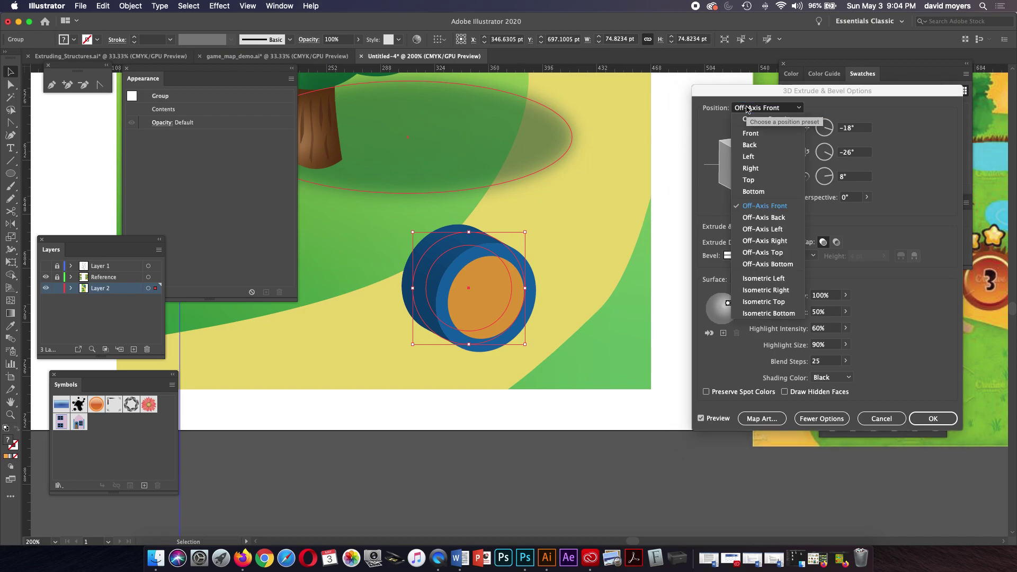
pyautogui.click(759, 289)
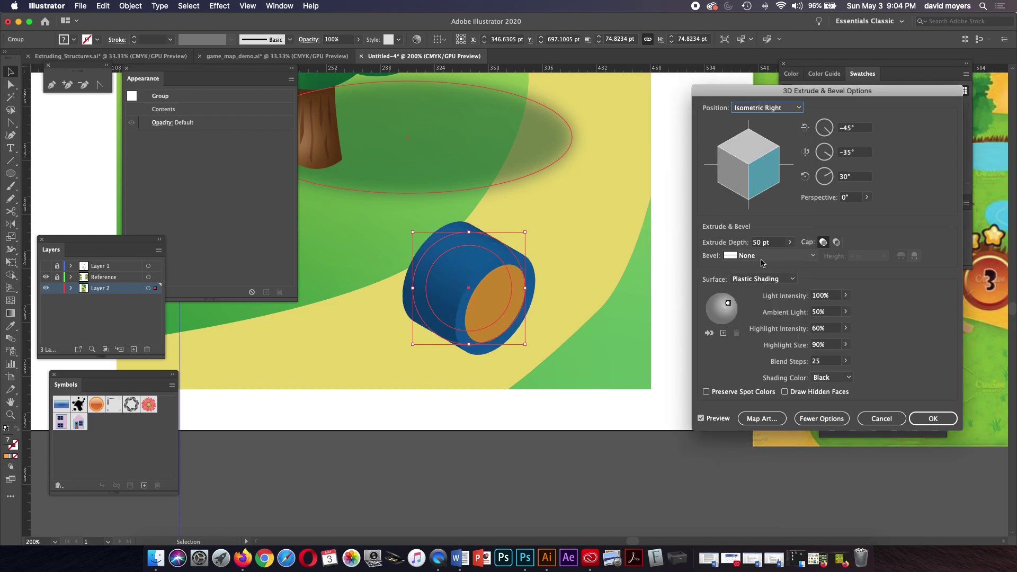
pyautogui.click(761, 109)
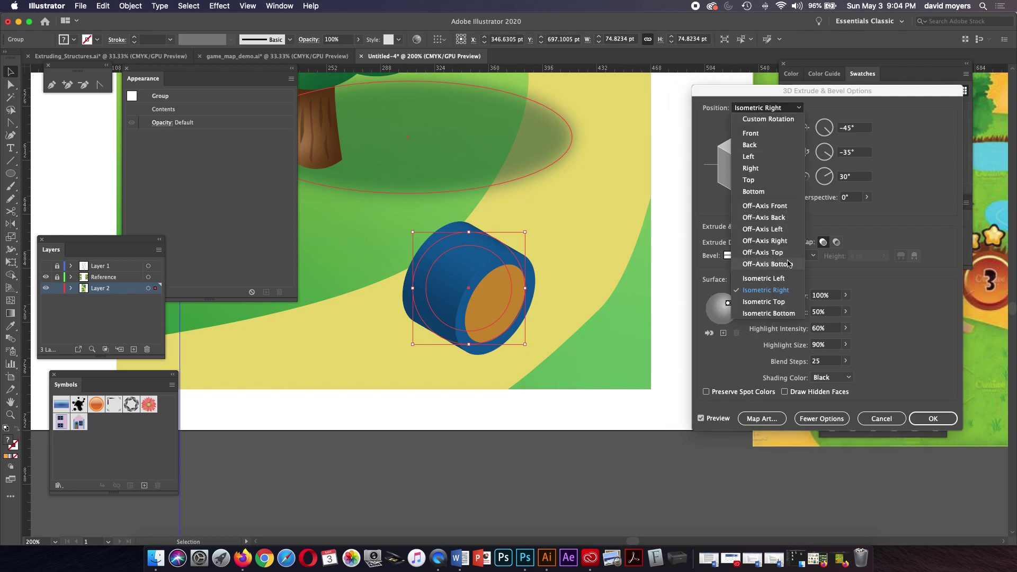
pyautogui.click(774, 301)
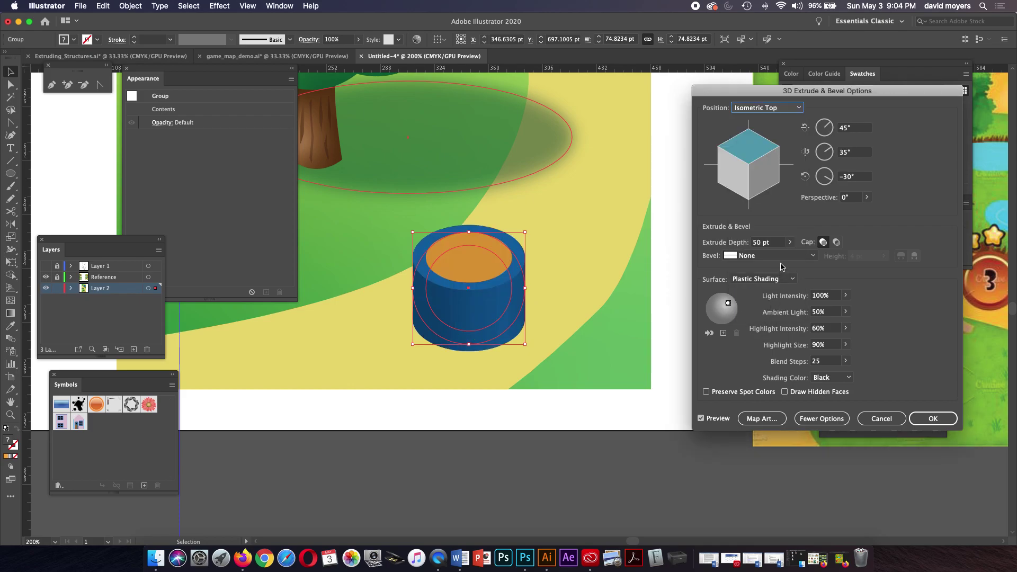
# Set the token's extrude depth to 18 pt and shift the surface light to the upper left of the shading sphere
pyautogui.click(791, 242)
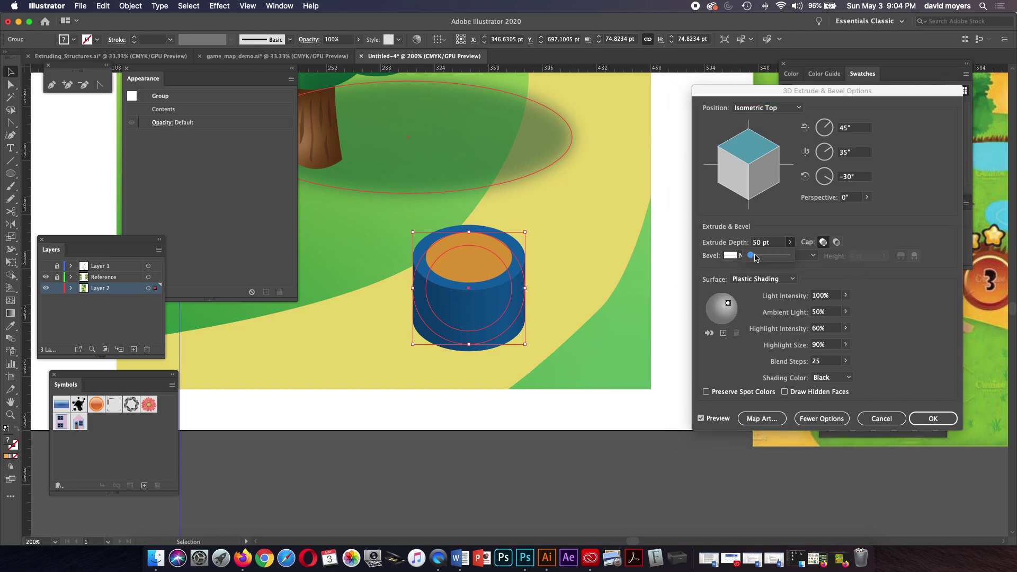
pyautogui.moveTo(754, 258); pyautogui.dragTo(750, 245)
pyautogui.write('22')
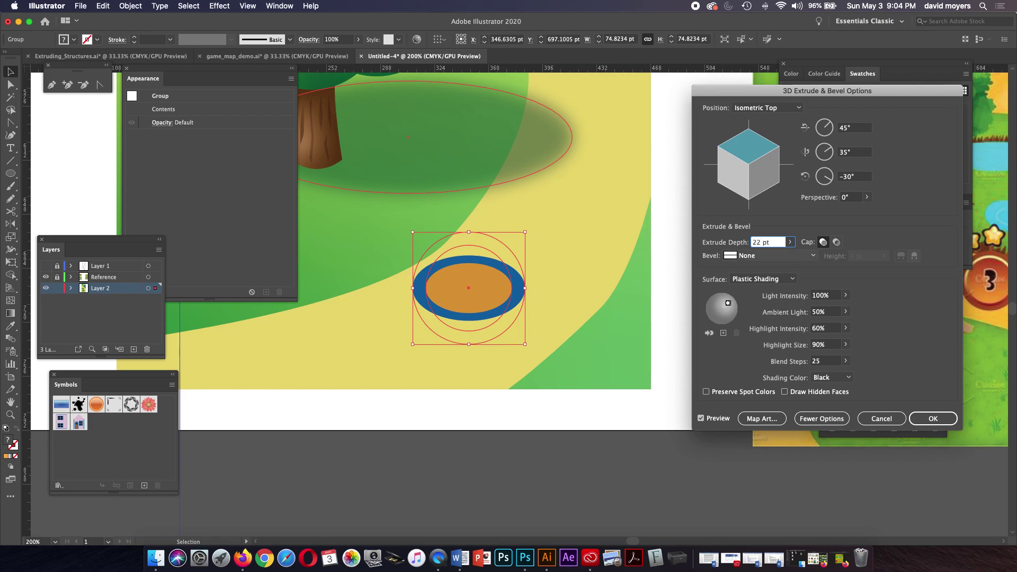
pyautogui.press('Tab')
pyautogui.moveTo(728, 303); pyautogui.dragTo(715, 301)
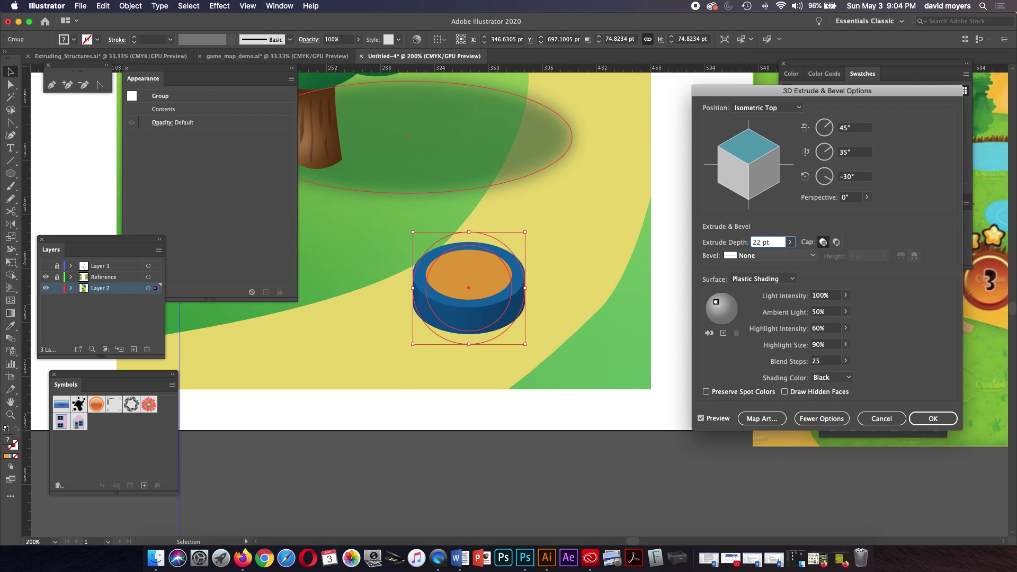
pyautogui.doubleClick(758, 242)
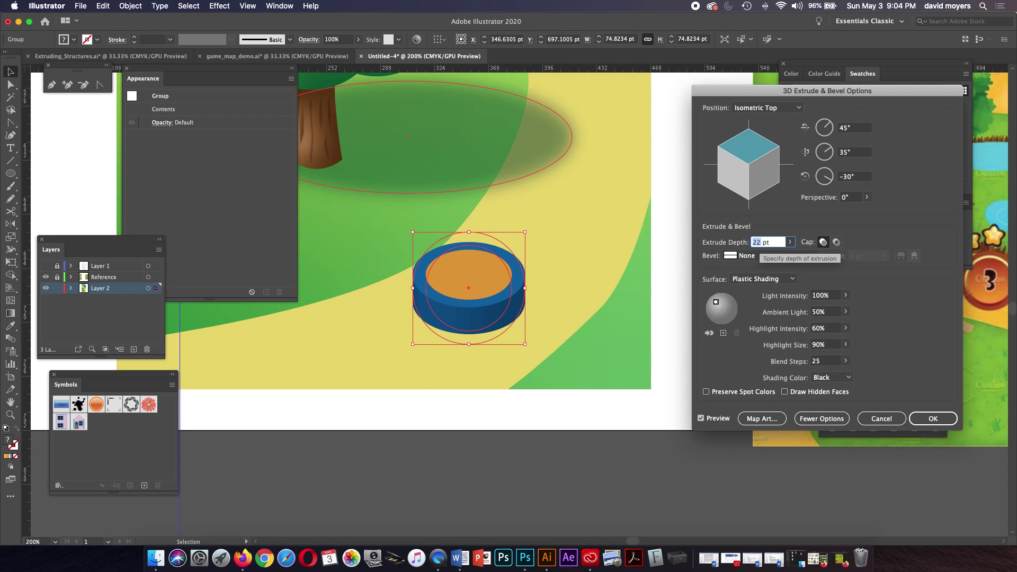
pyautogui.write('18')
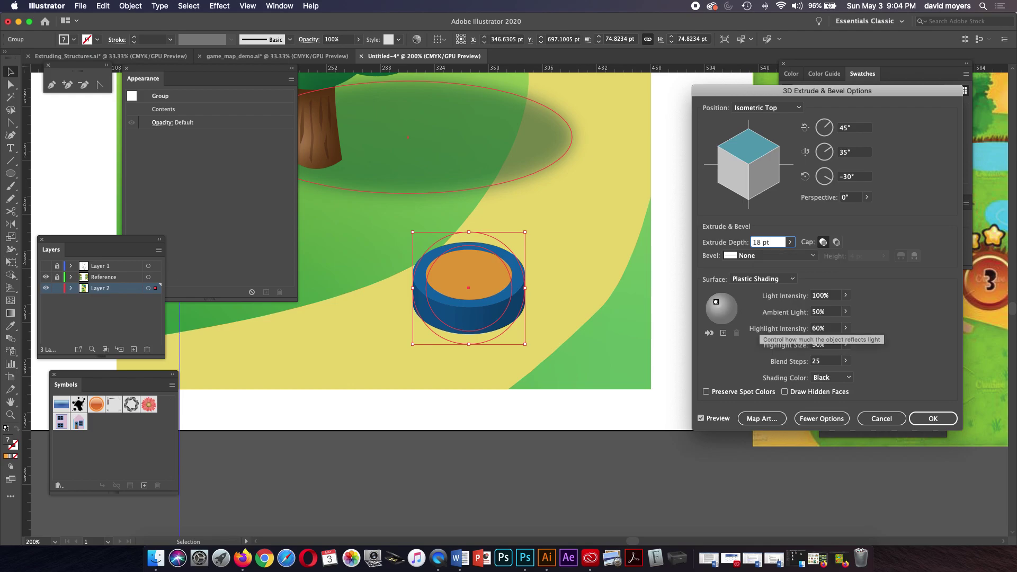
# Preserve spot colors in the 3D effect and give the token a Classic bevel
pyautogui.click(706, 391)
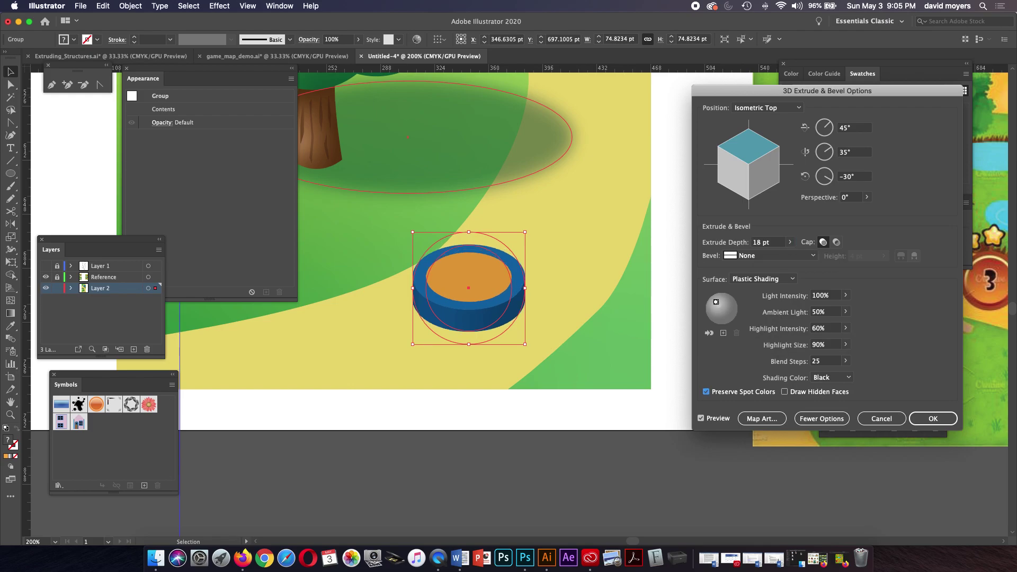
pyautogui.click(773, 255)
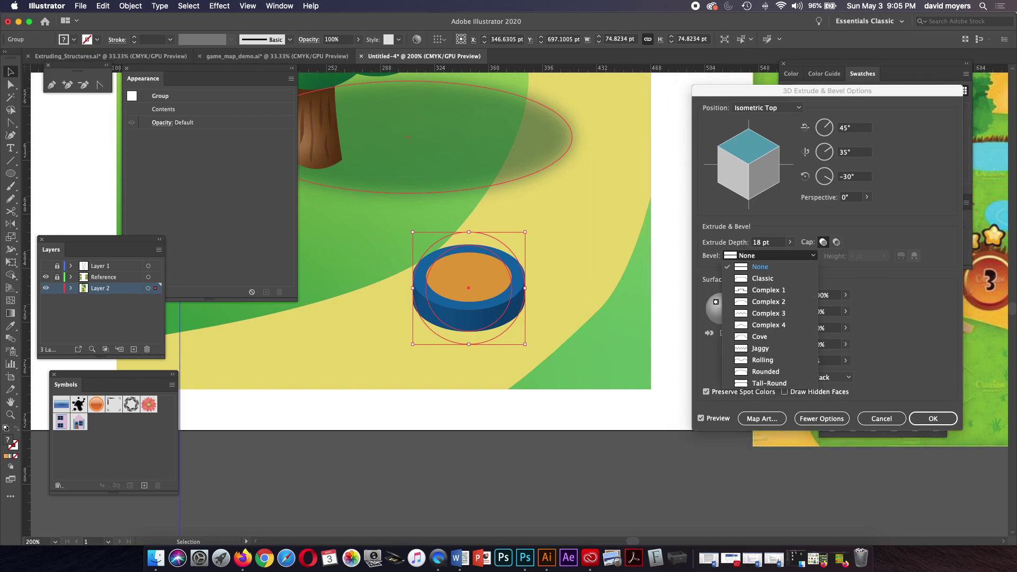
pyautogui.click(763, 278)
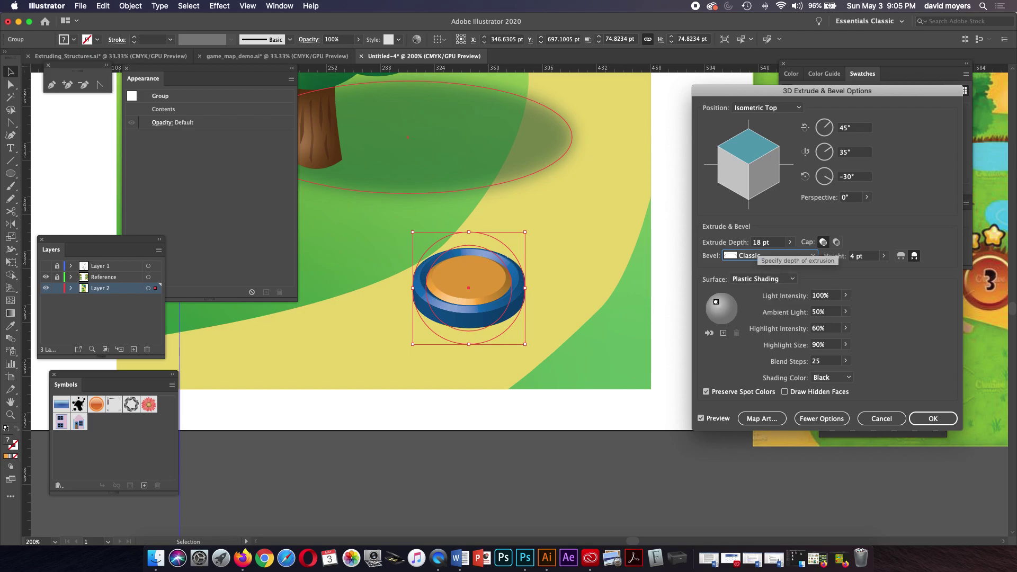
# Set the token's extrude depth to 22 pt and nudge the surface light slightly farther left
pyautogui.click(761, 242)
pyautogui.moveTo(762, 242); pyautogui.dragTo(752, 242)
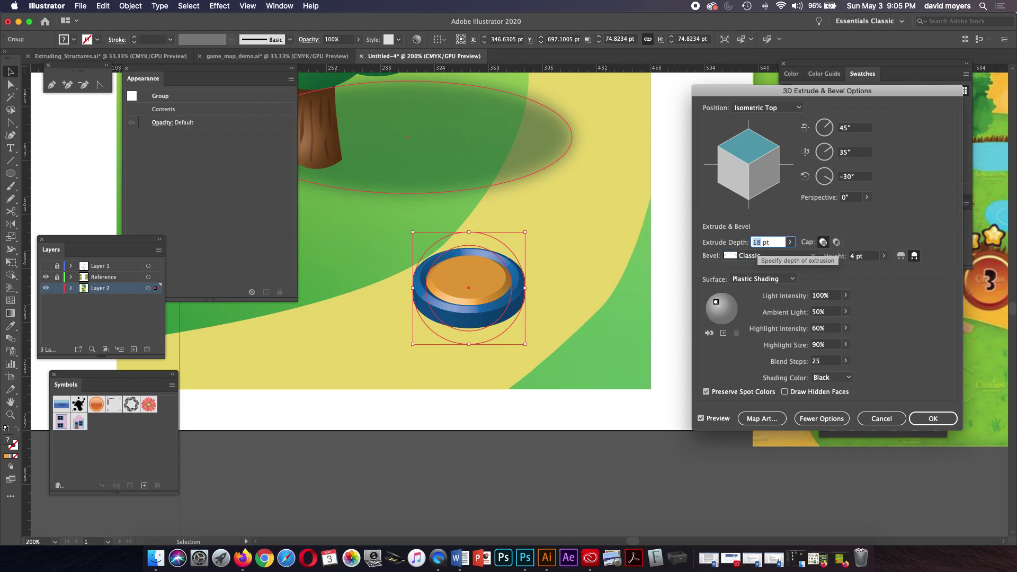
pyautogui.write('22')
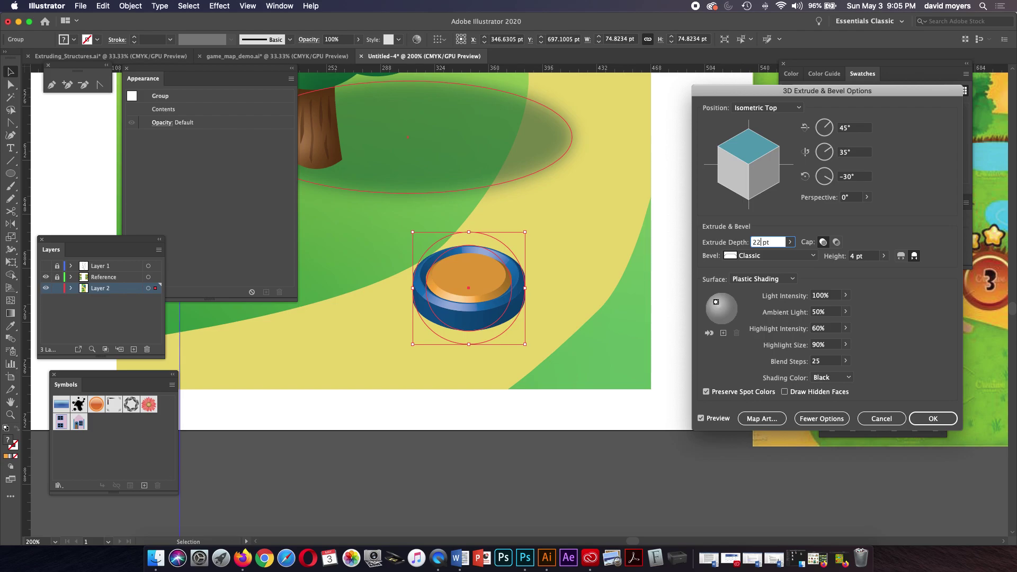
pyautogui.moveTo(716, 302); pyautogui.dragTo(712, 302)
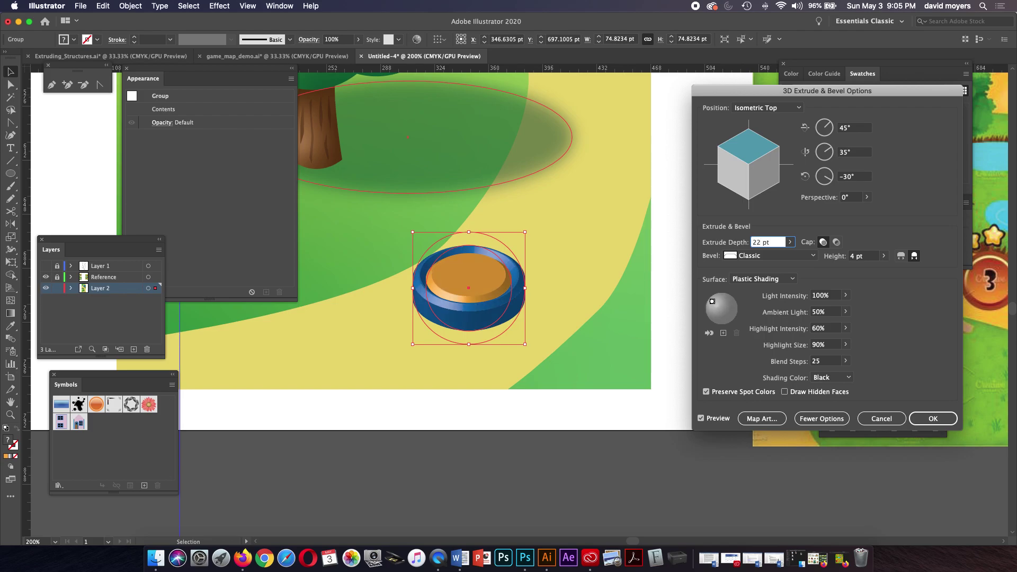
pyautogui.moveTo(712, 301); pyautogui.dragTo(711, 301)
# Set the blend steps to 14, fine-tune the ambient light, and apply the 3D effect to the token
pyautogui.click(846, 361)
pyautogui.moveTo(808, 373); pyautogui.dragTo(841, 373)
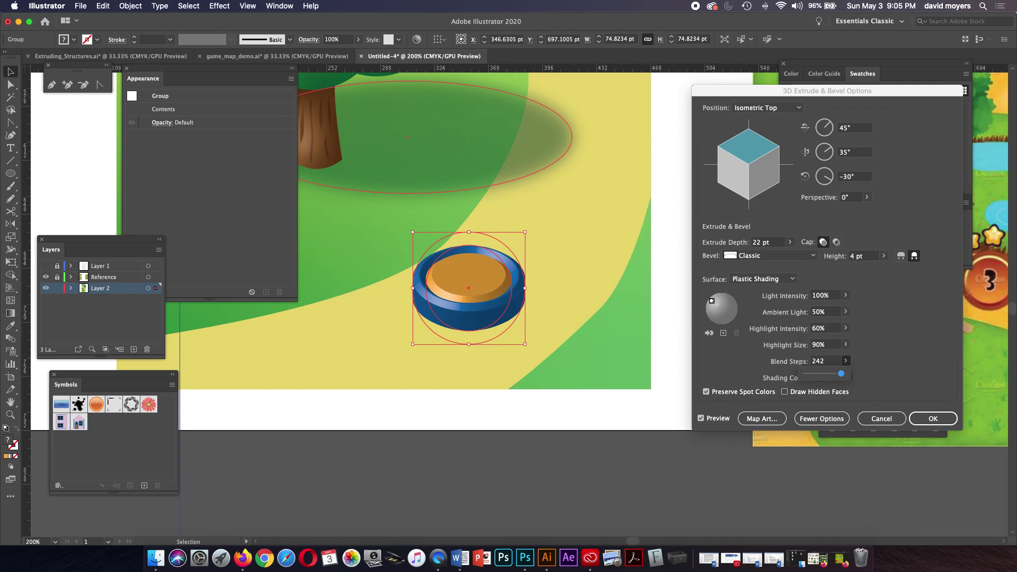
pyautogui.moveTo(841, 373); pyautogui.dragTo(809, 373)
pyautogui.moveTo(808, 374); pyautogui.dragTo(807, 373)
pyautogui.click(845, 312)
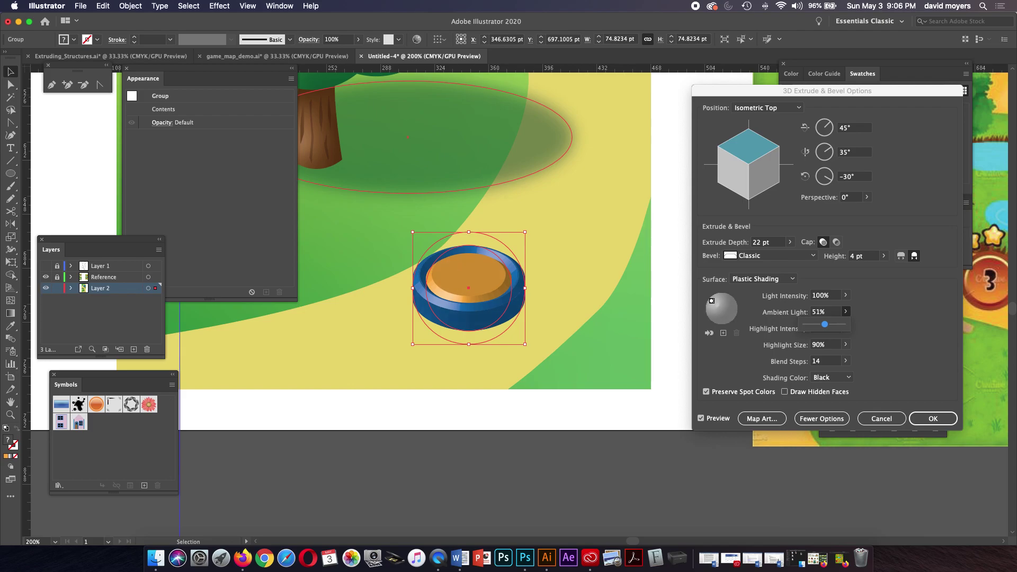
pyautogui.moveTo(824, 324); pyautogui.dragTo(826, 324)
pyautogui.click(932, 418)
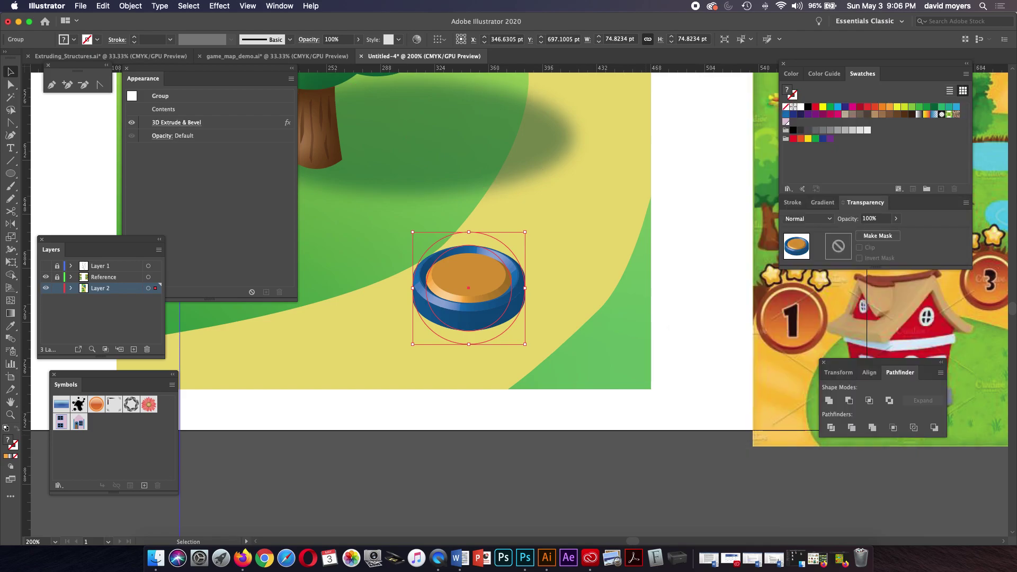
# Show the Layer 1 sketch, move the token slightly down onto its sketched position, and deselect it
pyautogui.press('super+minus')
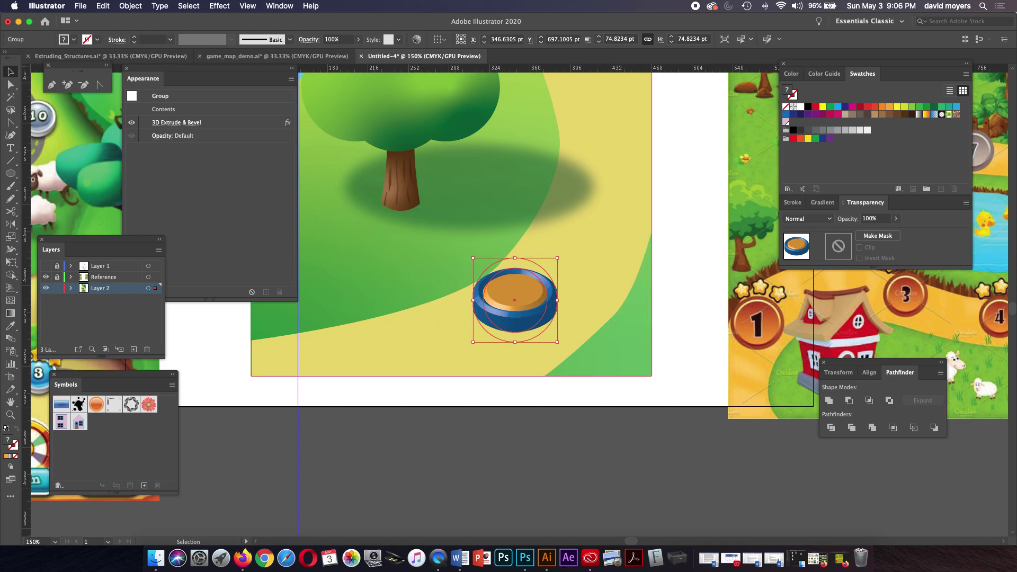
pyautogui.click(45, 266)
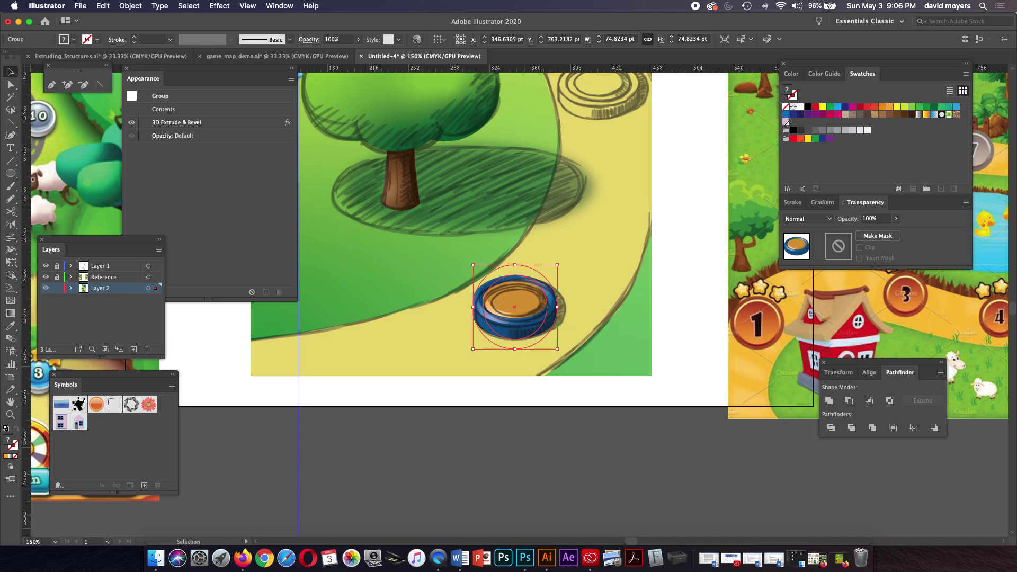
pyautogui.press('super+shift+a')
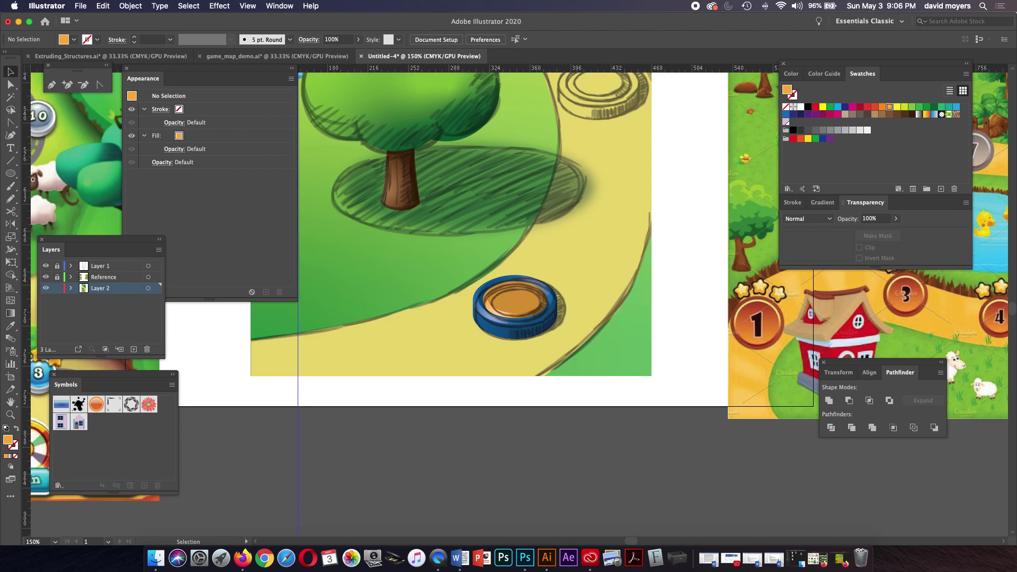
# Draw an ellipse about 76 by 53 pt over the token, reaching across its sketched shadow
pyautogui.press('z')
pyautogui.click(669, 304)
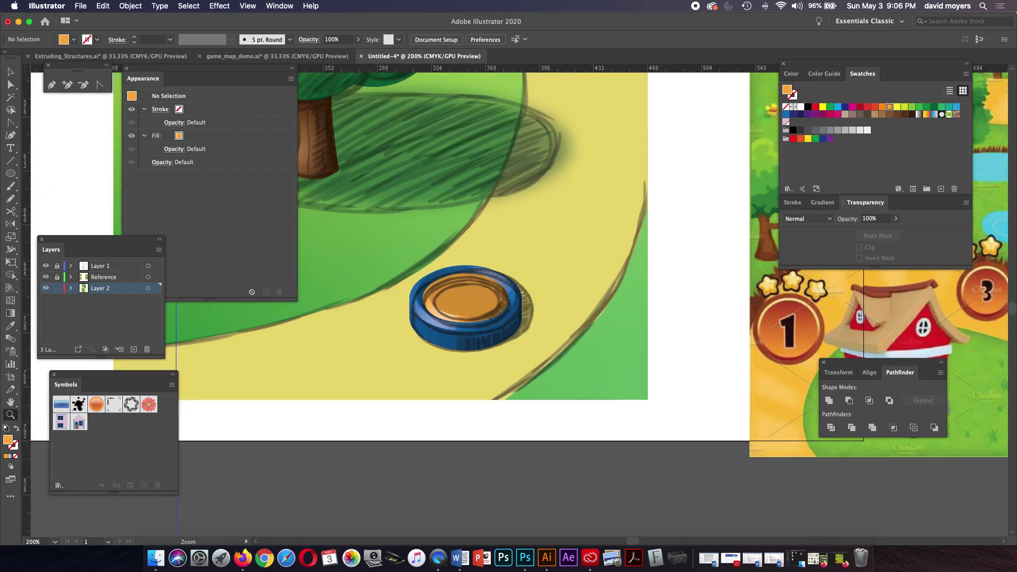
pyautogui.press('l')
pyautogui.moveTo(476, 303); pyautogui.dragTo(532, 339)
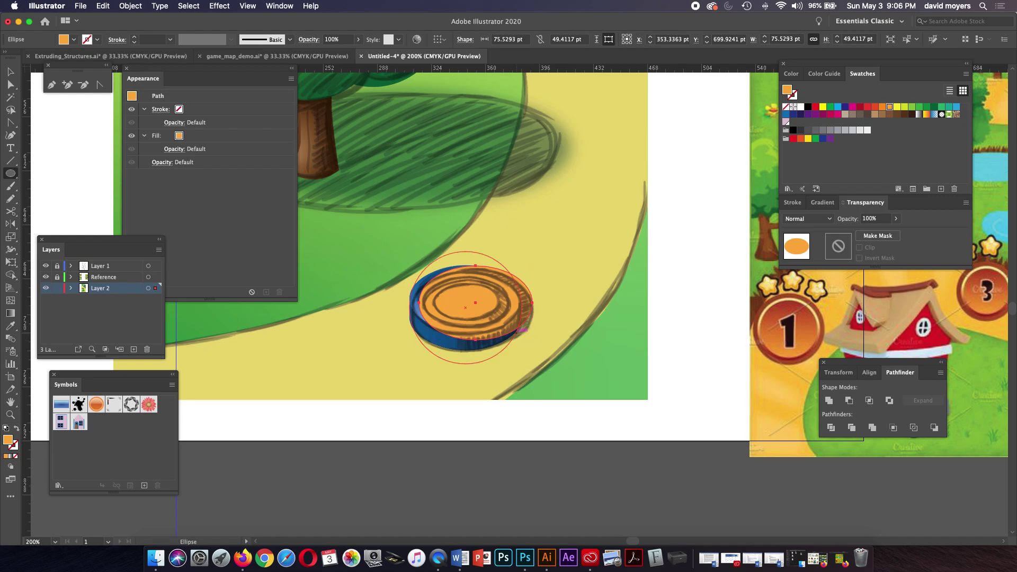
pyautogui.press('v')
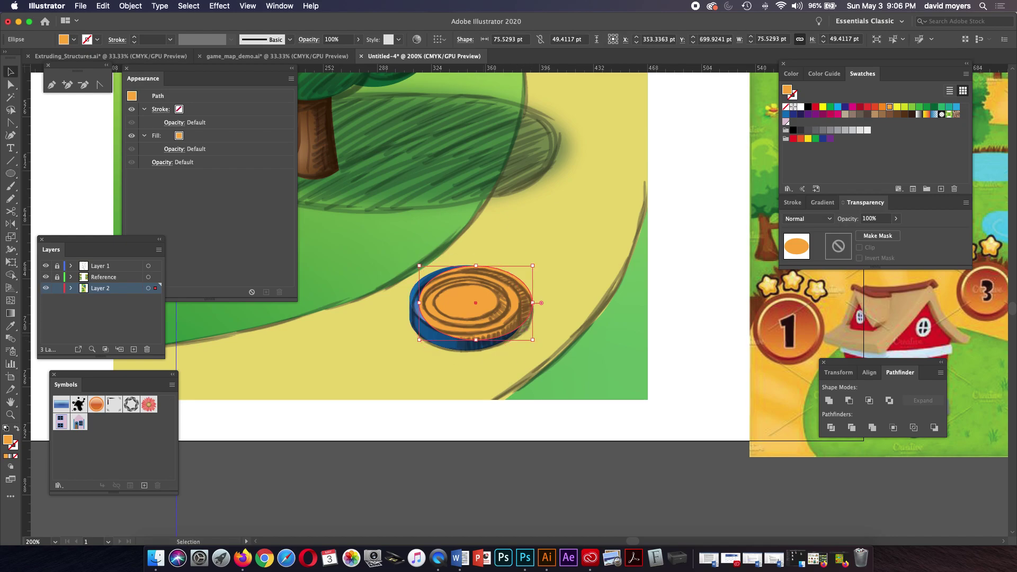
pyautogui.moveTo(476, 339); pyautogui.dragTo(475, 345)
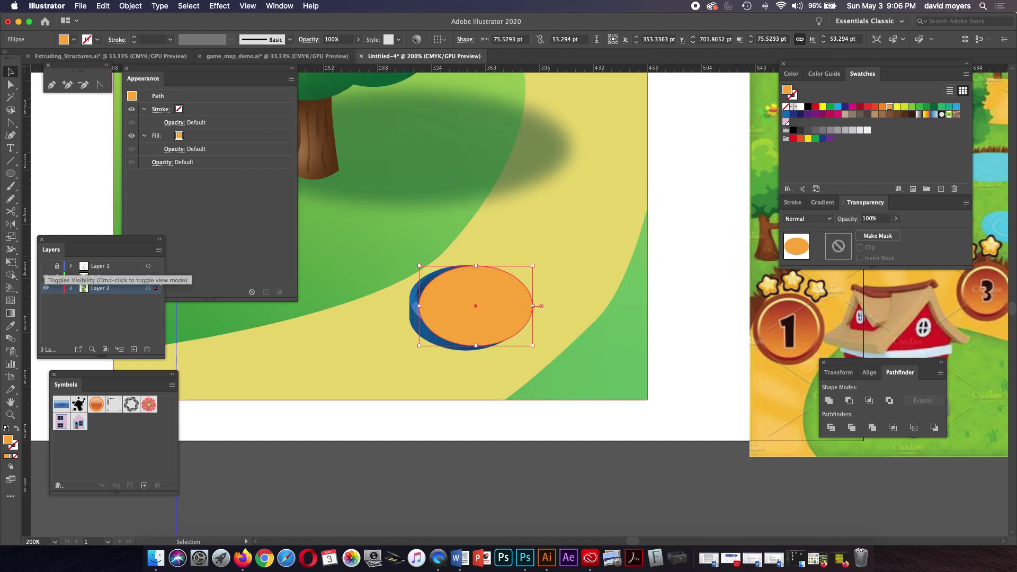
# Sample the tree shadow's green fill and 54% Multiply opacity onto the ellipse over the token and apply a Gaussian Blur
pyautogui.press('i')
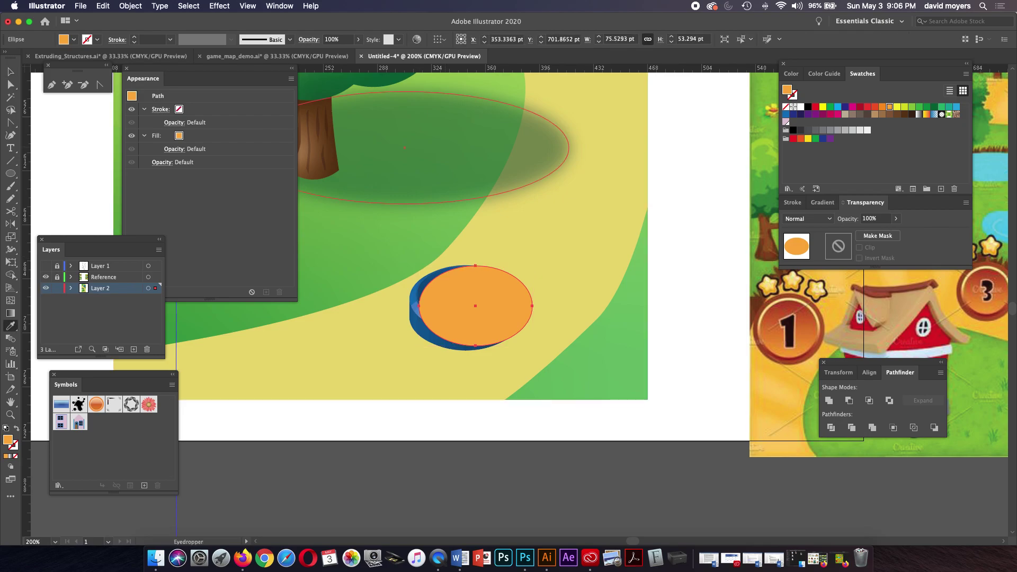
pyautogui.click(404, 148)
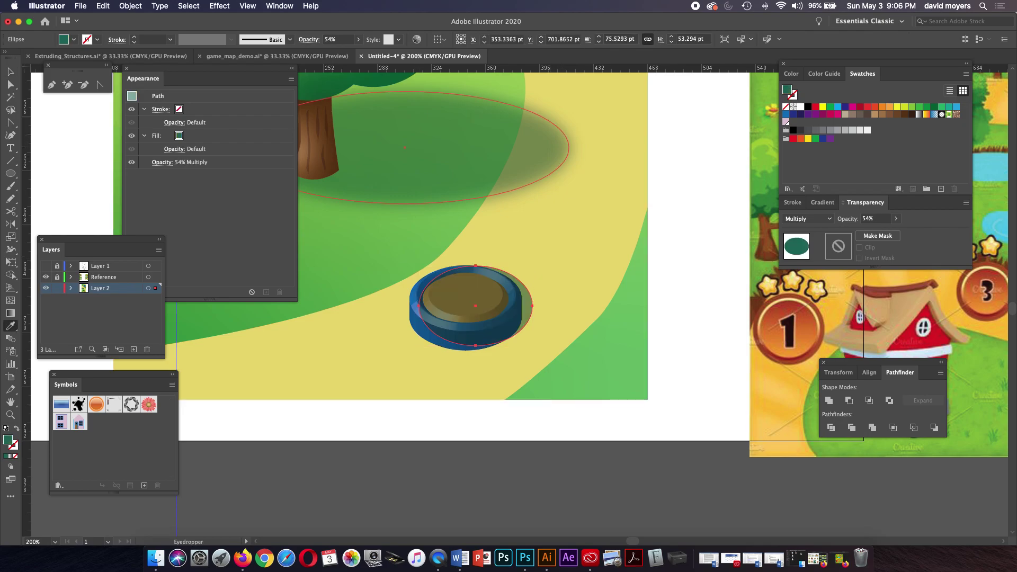
pyautogui.click(219, 6)
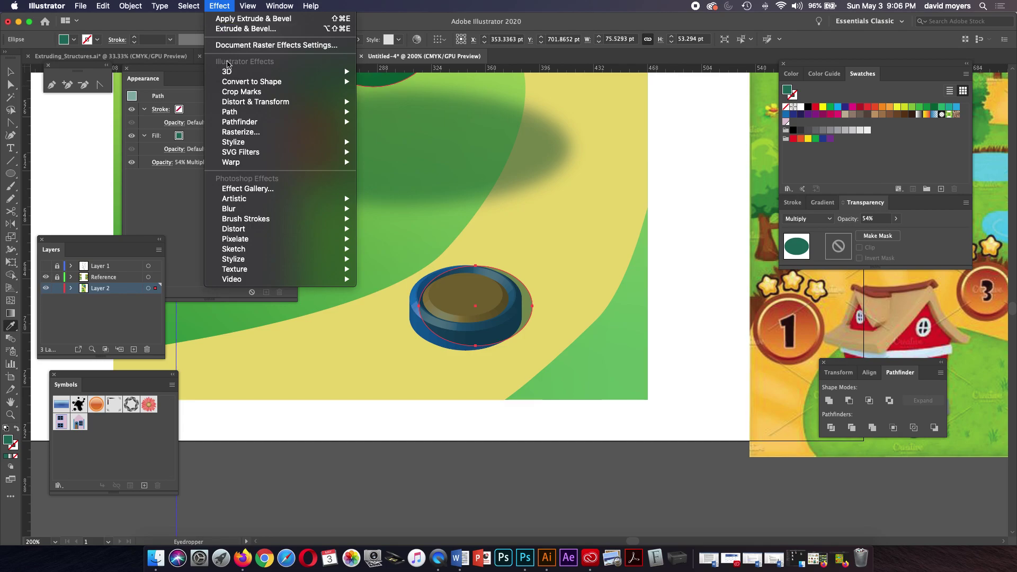
pyautogui.moveTo(238, 76)
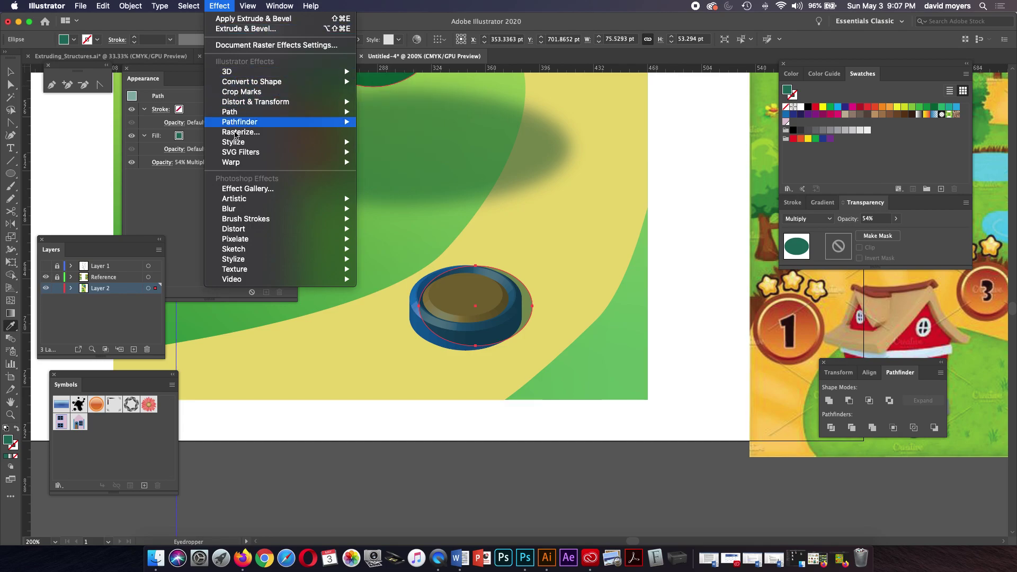
pyautogui.moveTo(242, 209)
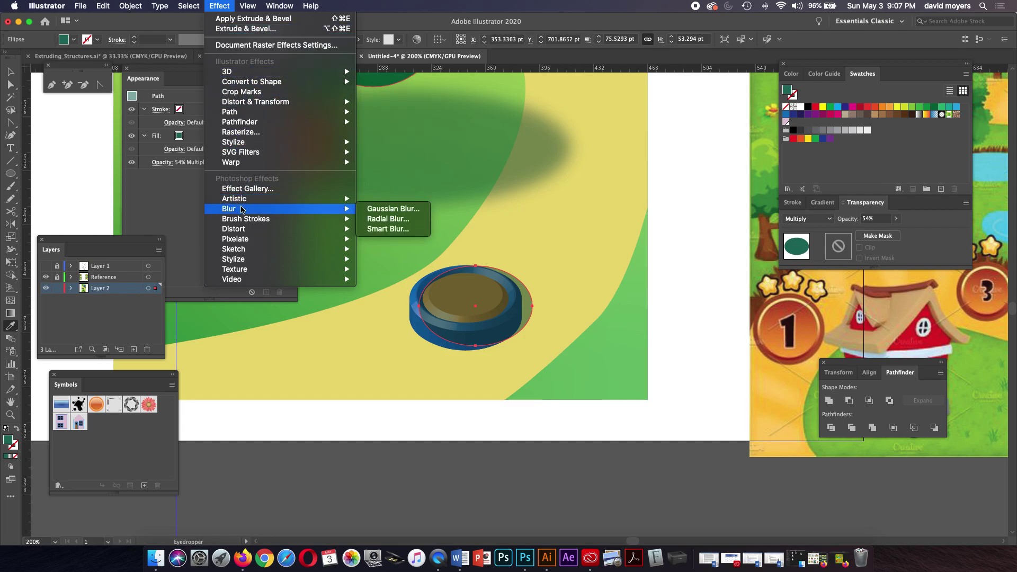
pyautogui.click(371, 208)
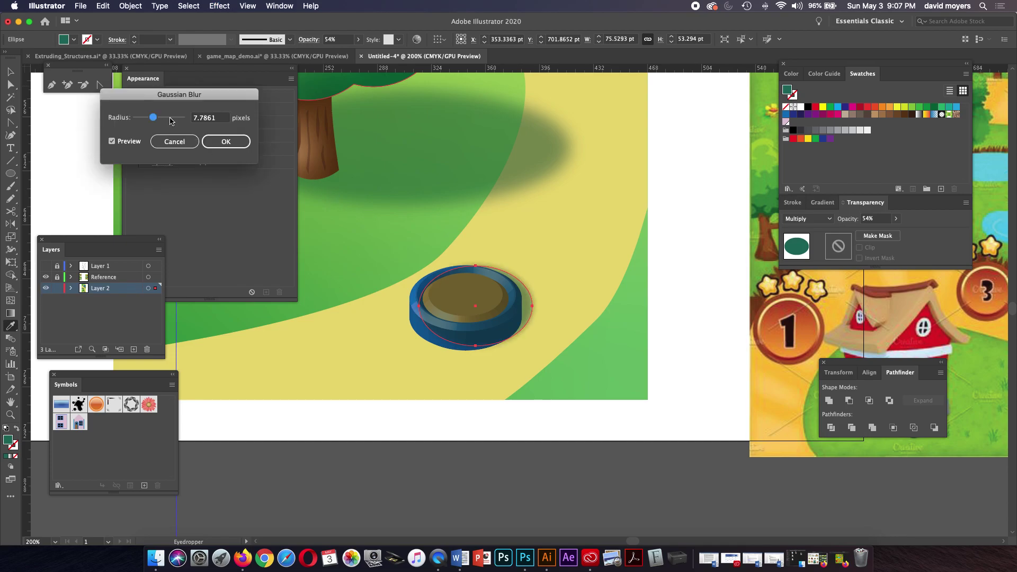
pyautogui.moveTo(156, 119); pyautogui.dragTo(153, 120)
pyautogui.click(226, 142)
# Cut the blurred shadow ellipse out of the artwork and select the token's inner circle
pyautogui.press('a')
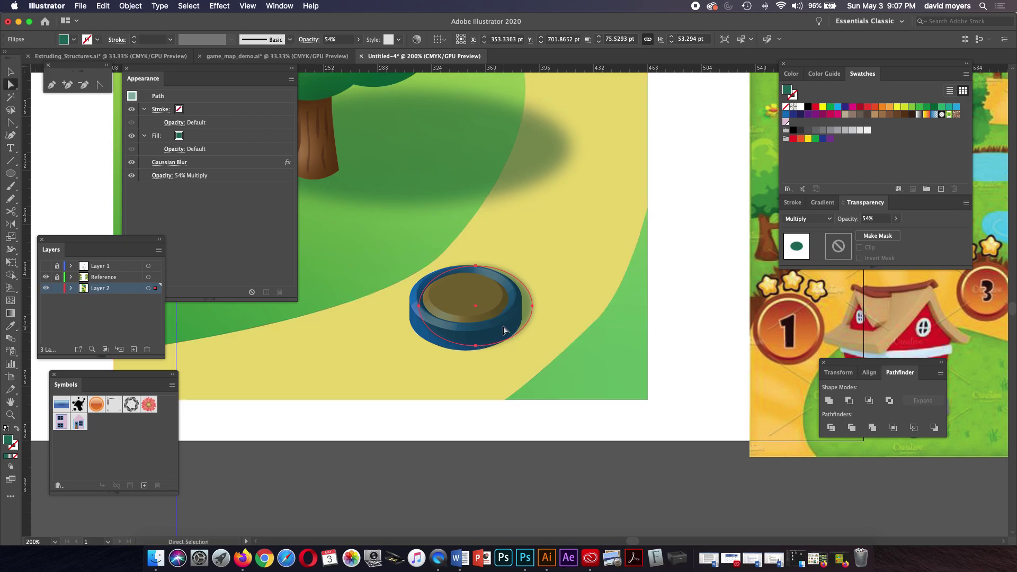
pyautogui.press('Delete')
pyautogui.click(503, 329)
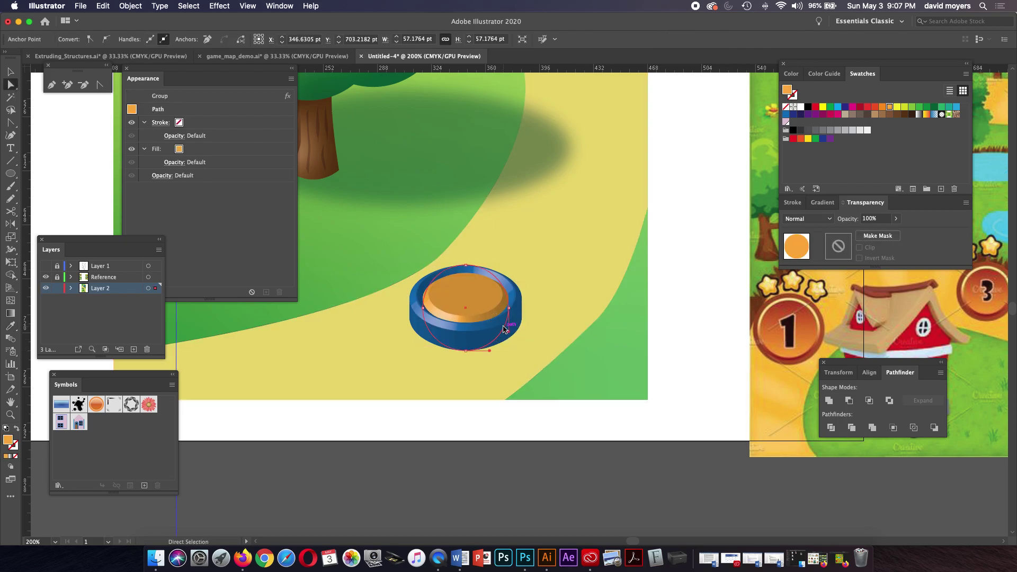
# Try pasting the shadow ellipse behind the inner circle inside the token's 3D group, and undo the paste
pyautogui.press('super+z')
pyautogui.press('super+z')
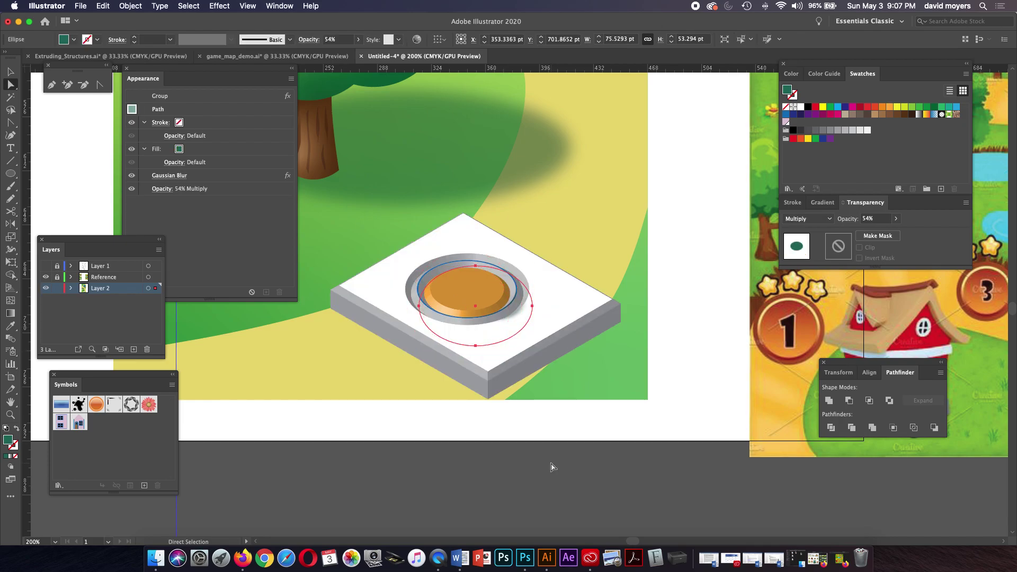
pyautogui.press('shift+super+z')
pyautogui.press('shift+super+z')
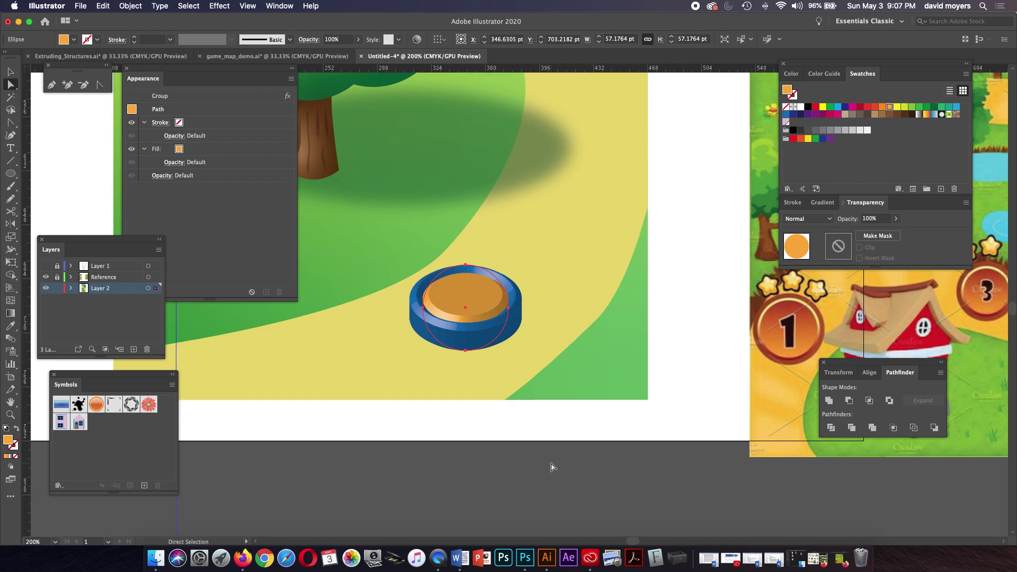
pyautogui.press('super+z')
pyautogui.press('super+z')
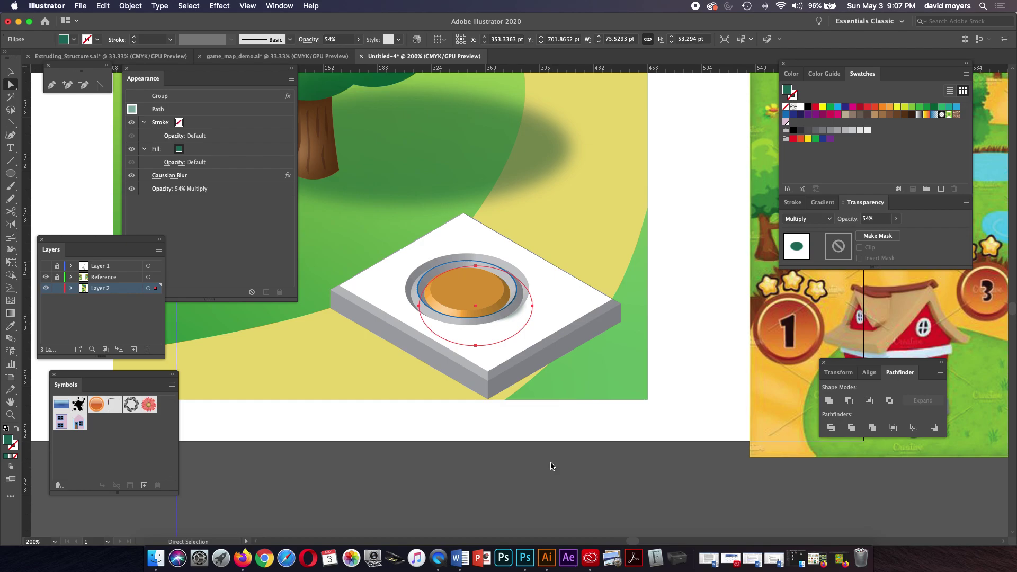
pyautogui.moveTo(520, 332); pyautogui.dragTo(509, 316)
pyautogui.press('super')
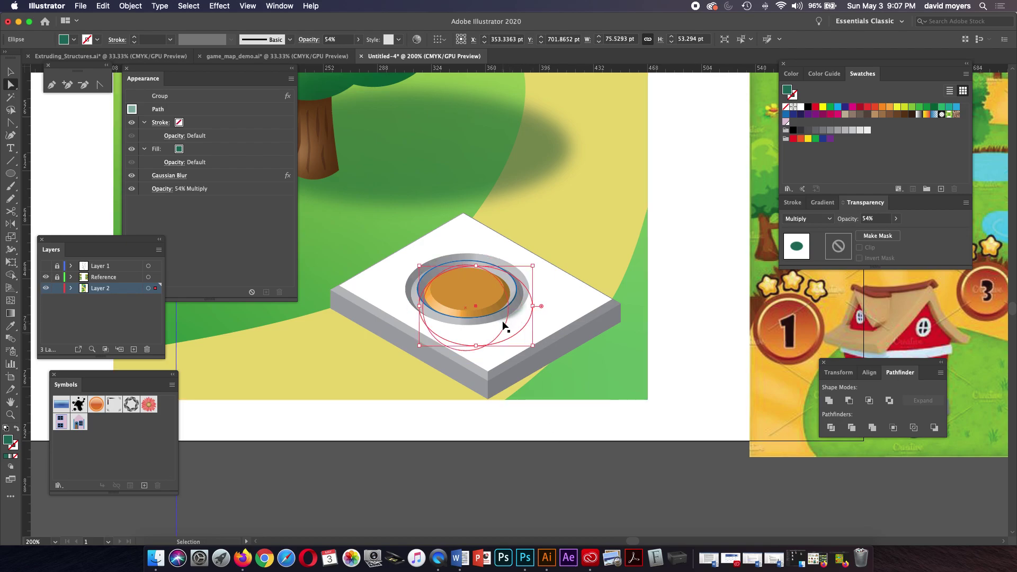
pyautogui.press('super+z')
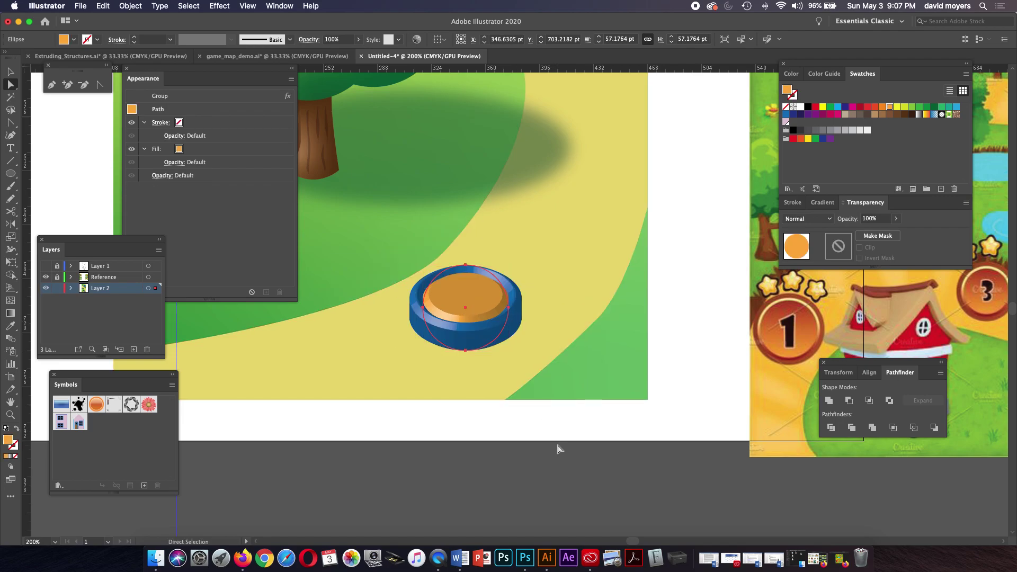
# Select the yellow path and paste the cut shadow ellipse directly in front of it, behind the token
pyautogui.click(559, 345)
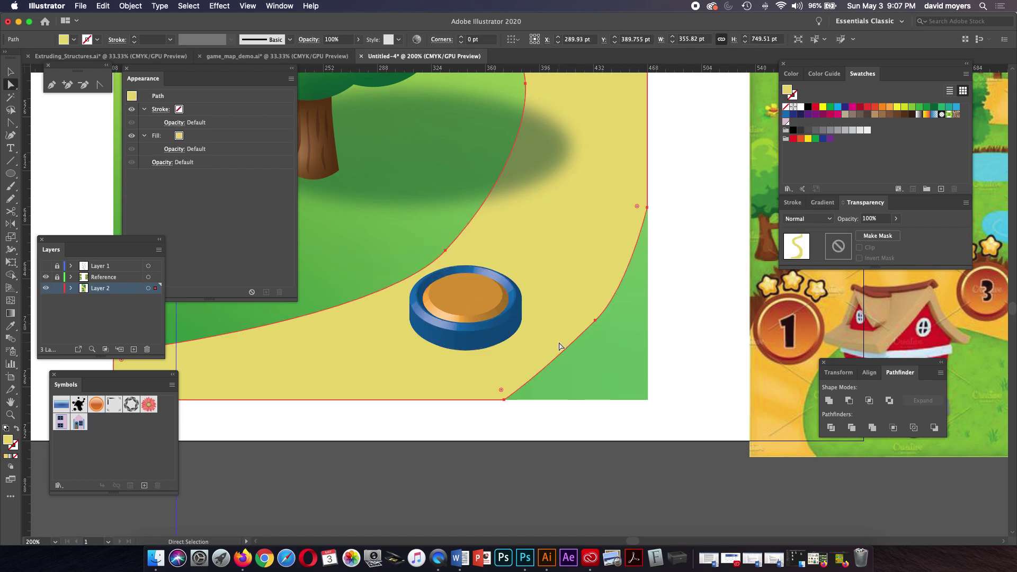
pyautogui.press('super+shift+z')
pyautogui.press('super+shift+z')
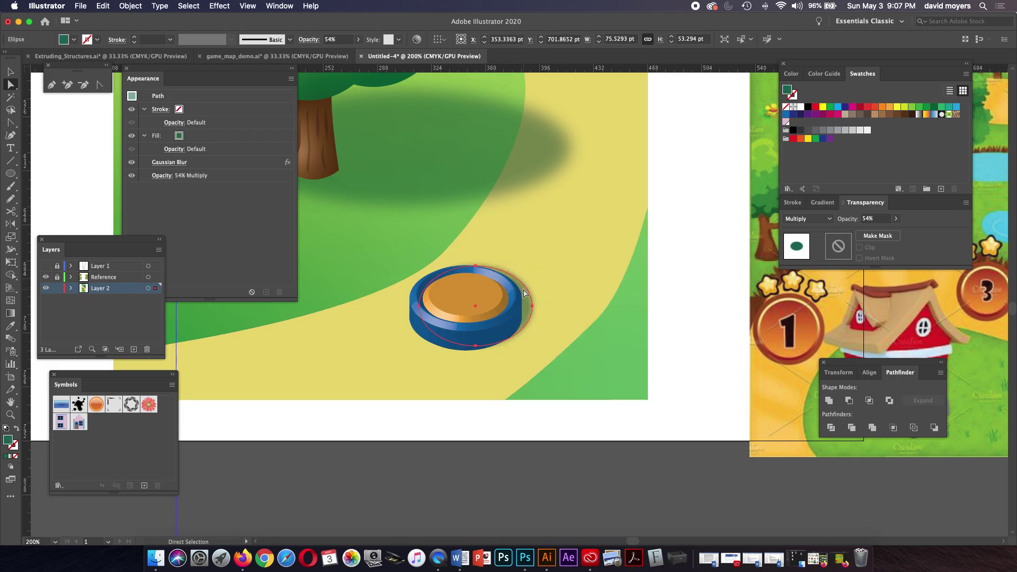
# Stretch the shadow ellipse slightly upward to a height of about 56 pt and deselect it
pyautogui.press('t')
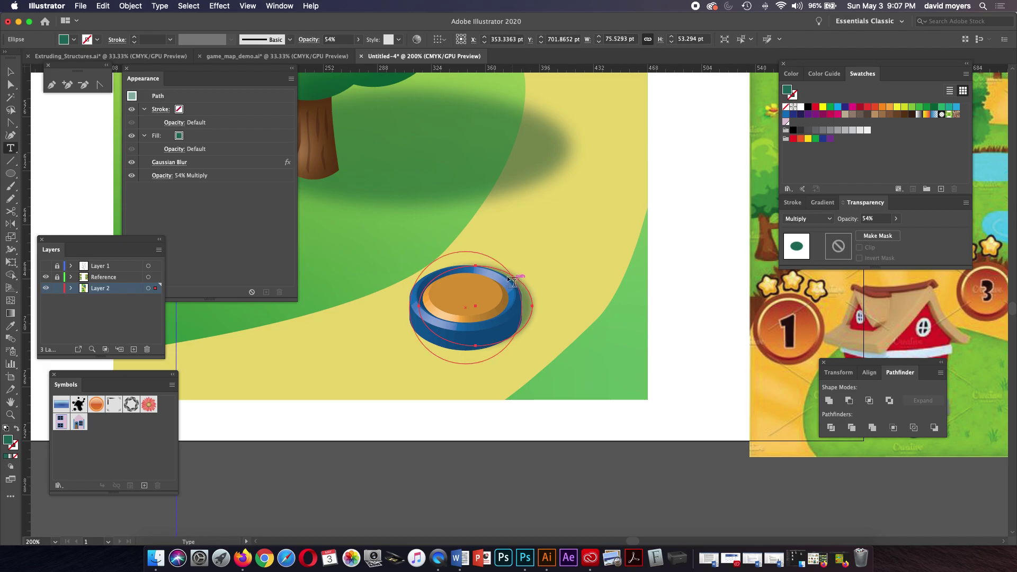
pyautogui.press('v')
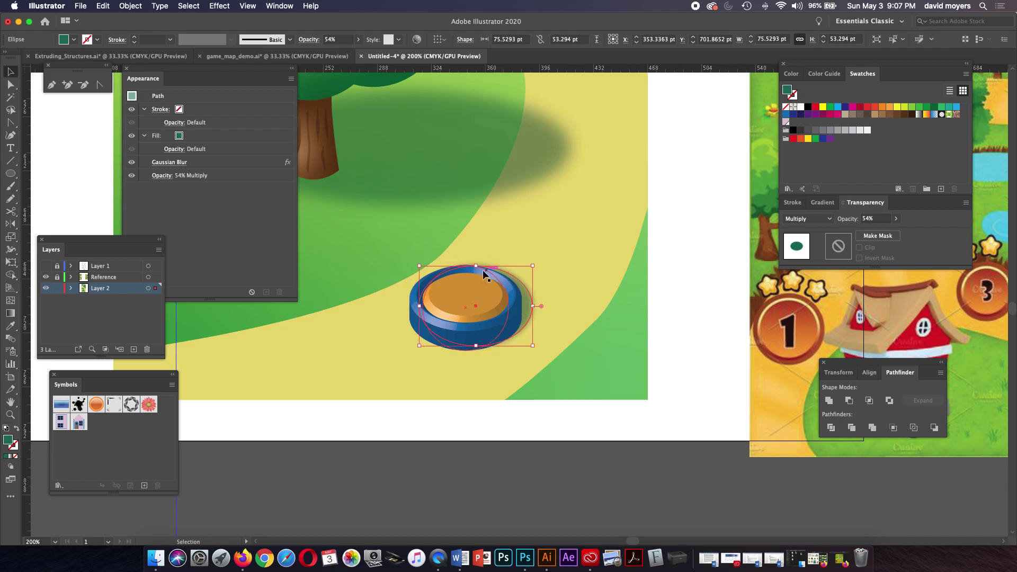
pyautogui.moveTo(476, 266); pyautogui.dragTo(477, 261)
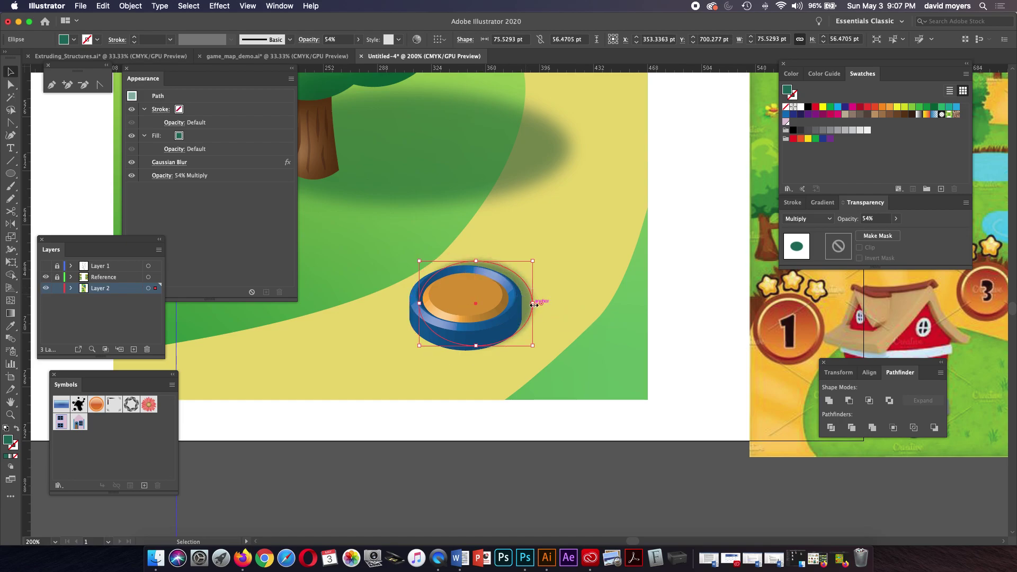
pyautogui.click(596, 461)
pyautogui.press('a')
pyautogui.press('super+minus')
pyautogui.press('super+minus')
pyautogui.press('v')
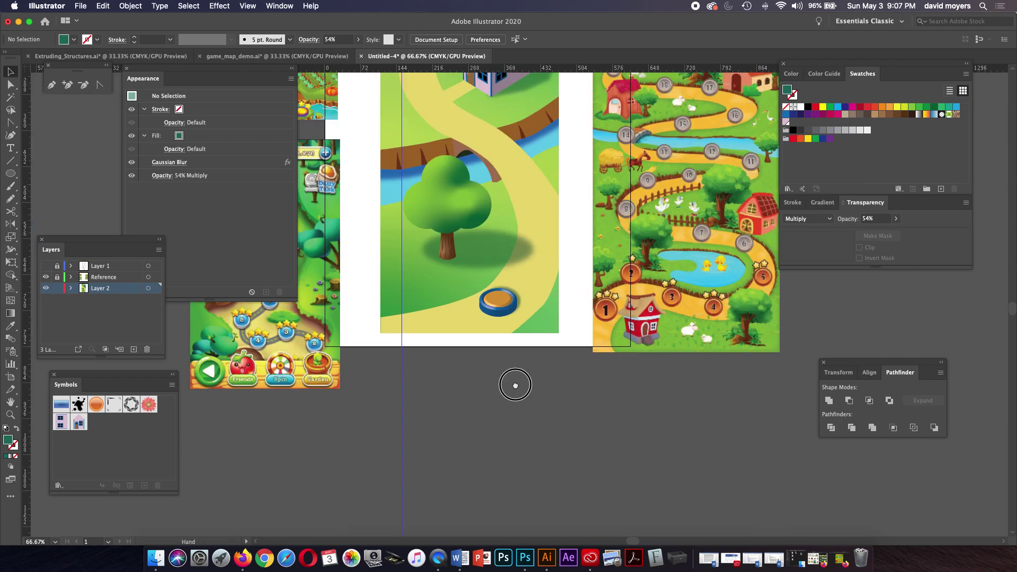
pyautogui.moveTo(515, 384); pyautogui.dragTo(529, 479)
pyautogui.click(538, 410)
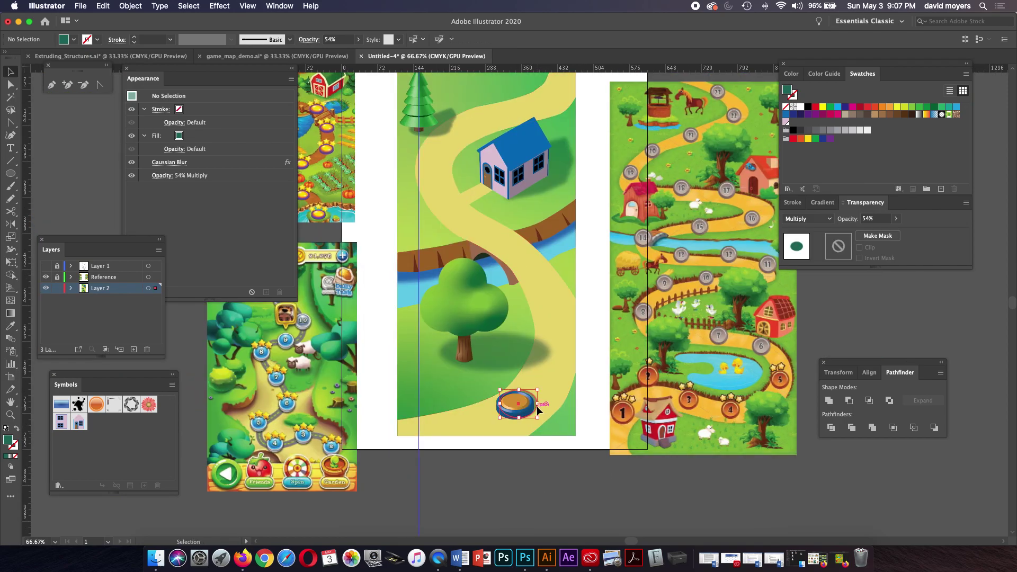
pyautogui.click(547, 477)
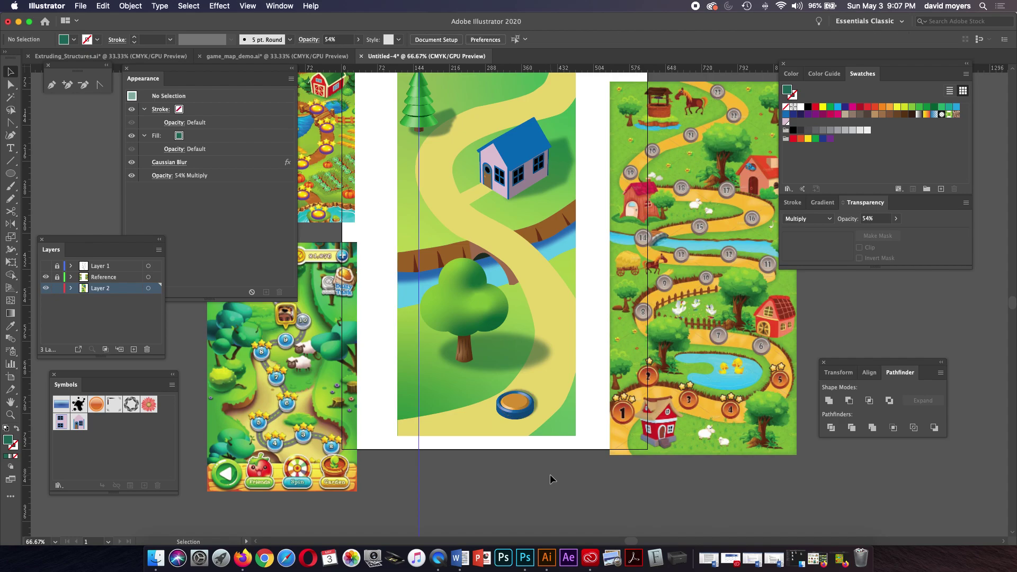
# Select the token together with its blurred shadow and show the Layer 1 sketch
pyautogui.click(524, 421)
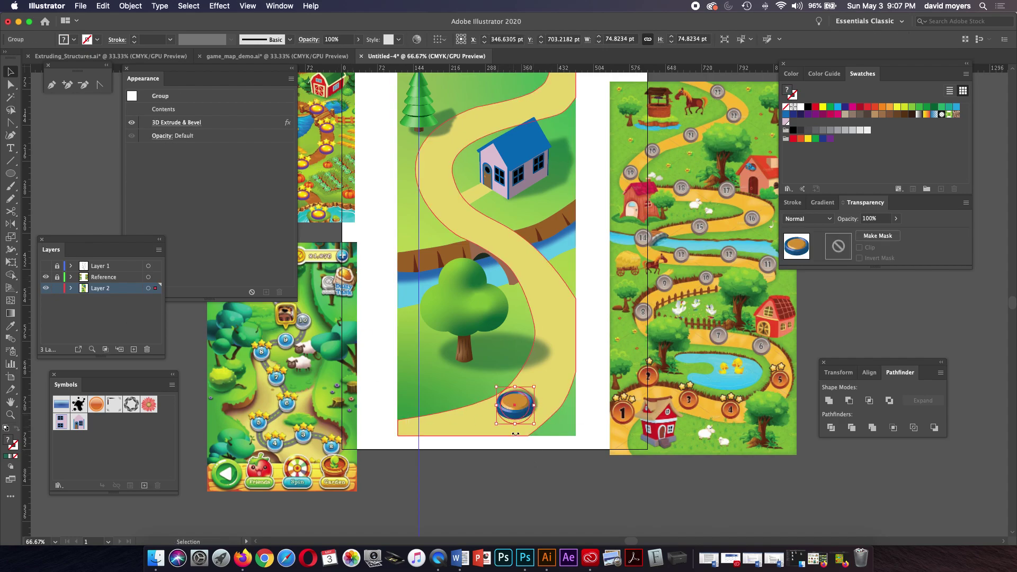
pyautogui.click(564, 479)
pyautogui.click(538, 405)
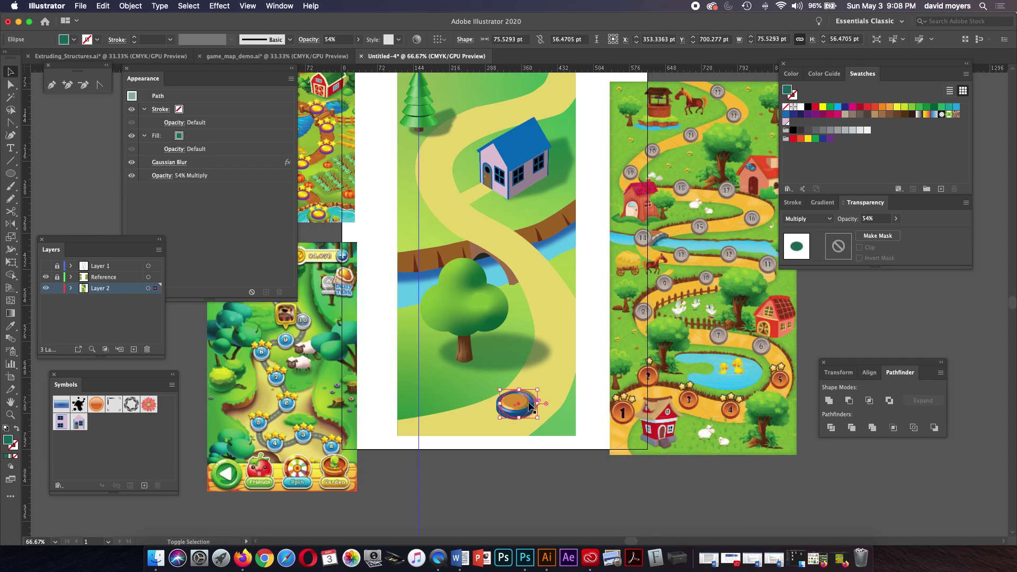
pyautogui.keyDown('shift'); pyautogui.click(529, 407); pyautogui.keyUp('shift')
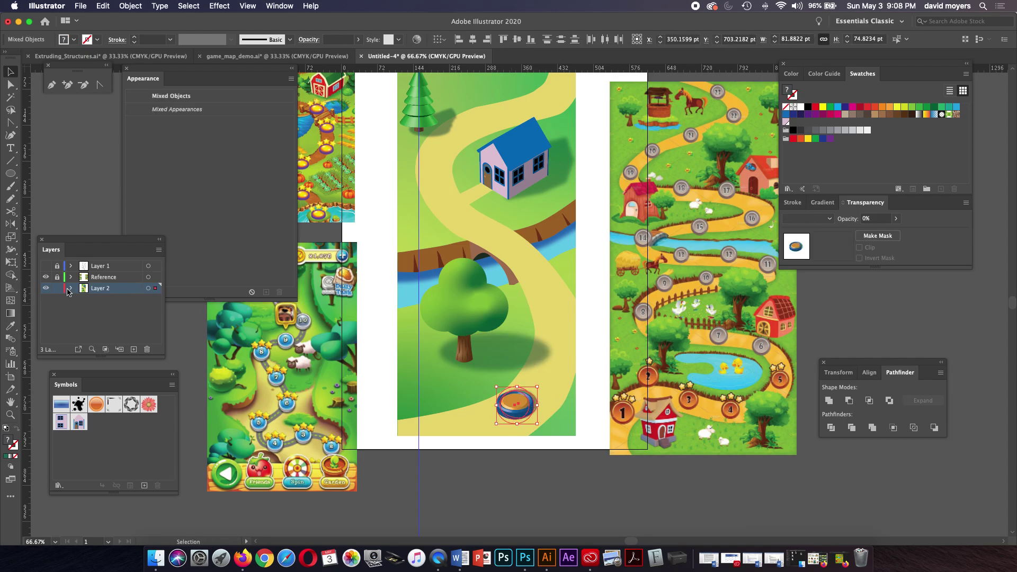
pyautogui.click(46, 266)
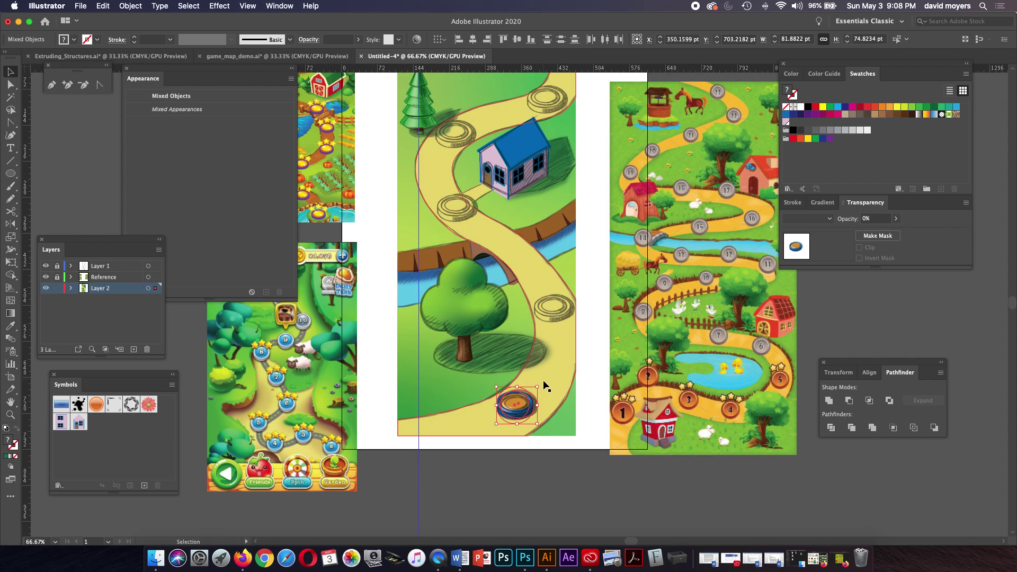
# Place four copies of the token and shadow on the sketched spots up the path, scaling the uppermost to about 76 by 70 pt
pyautogui.moveTo(529, 407); pyautogui.dragTo(561, 105)
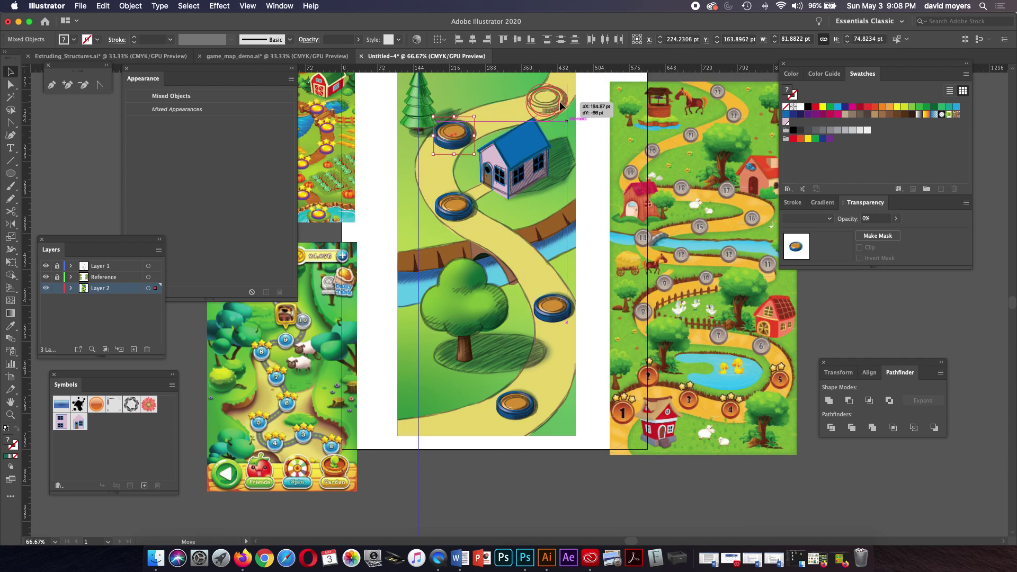
pyautogui.moveTo(566, 117); pyautogui.dragTo(562, 119)
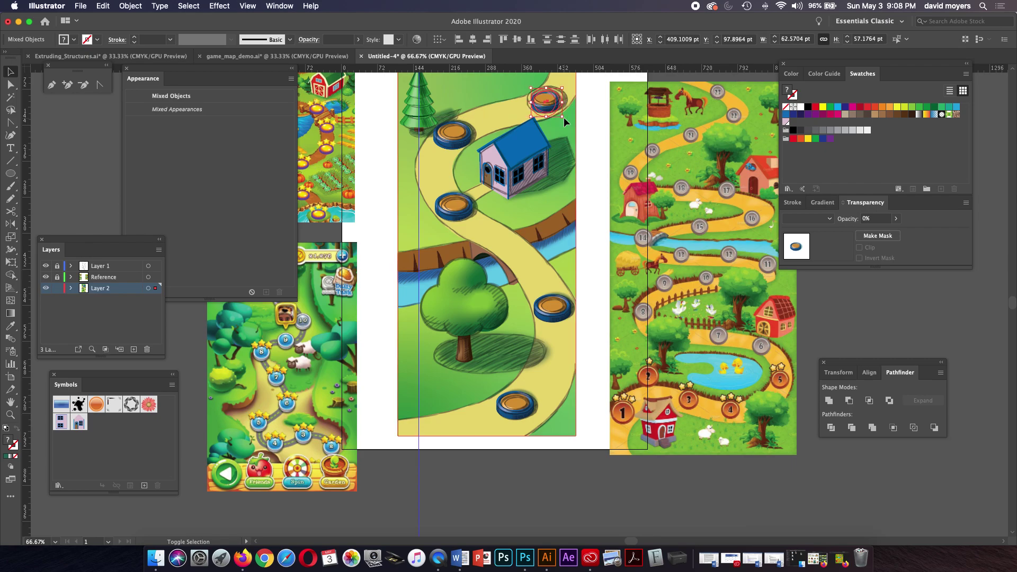
pyautogui.press('super+z')
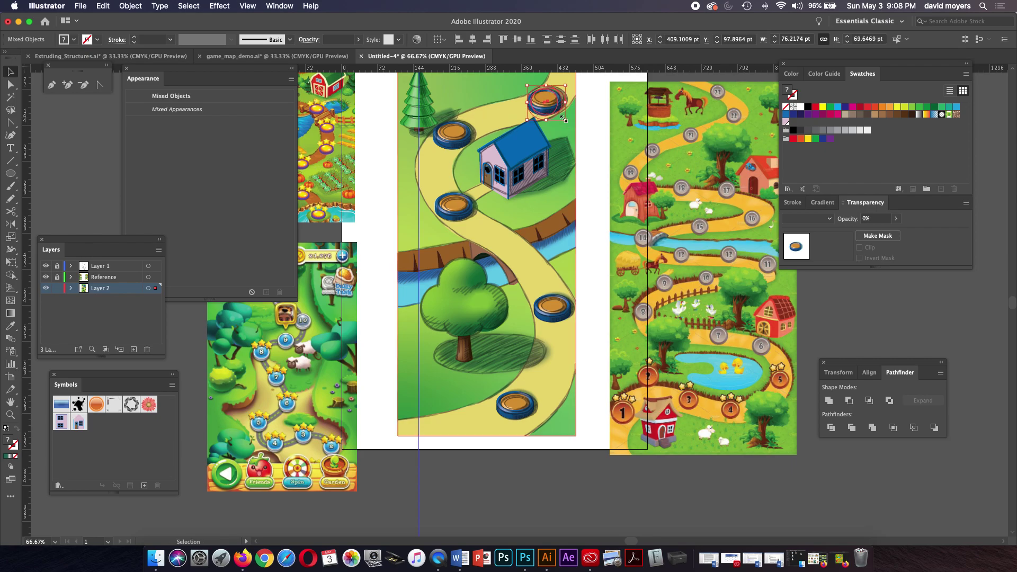
# Scale the token copy beside the pine tree, together with its shadow, down to about 77 by 70 pt
pyautogui.click(451, 138)
pyautogui.press('z')
pyautogui.click(470, 138)
pyautogui.click(481, 152)
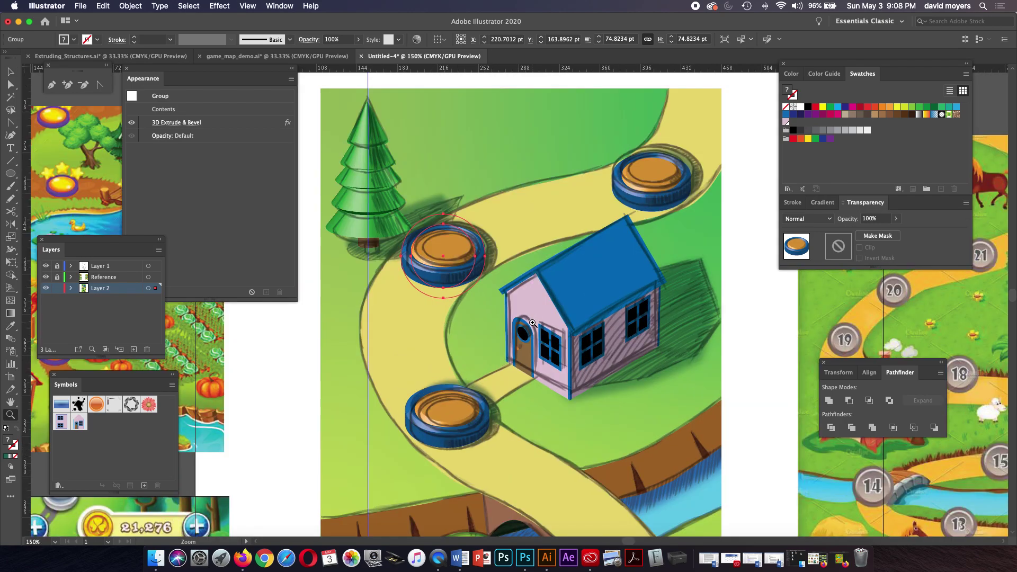
pyautogui.click(478, 304)
pyautogui.click(478, 304)
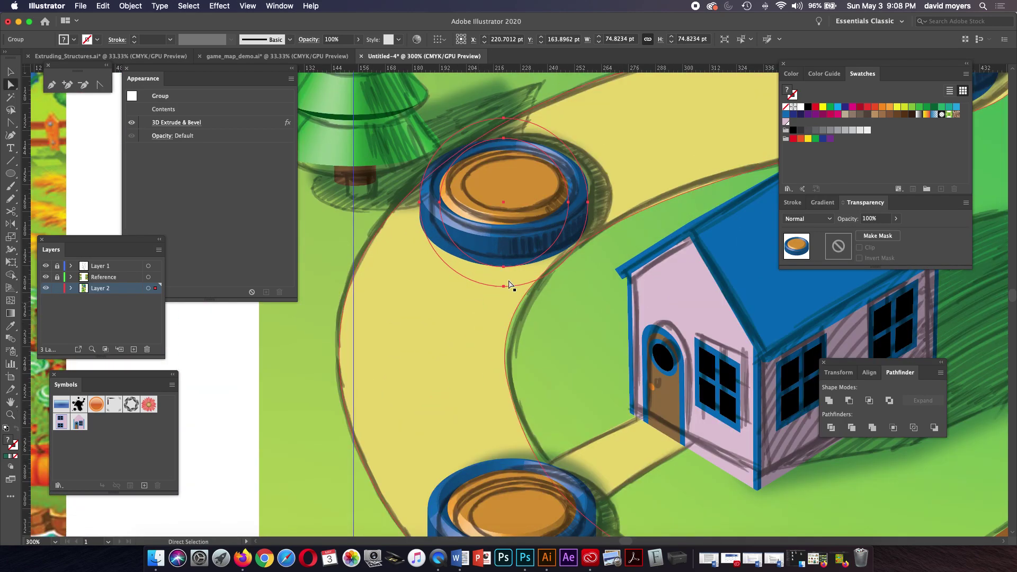
pyautogui.keyDown('super'); pyautogui.click(603, 200); pyautogui.keyUp('super')
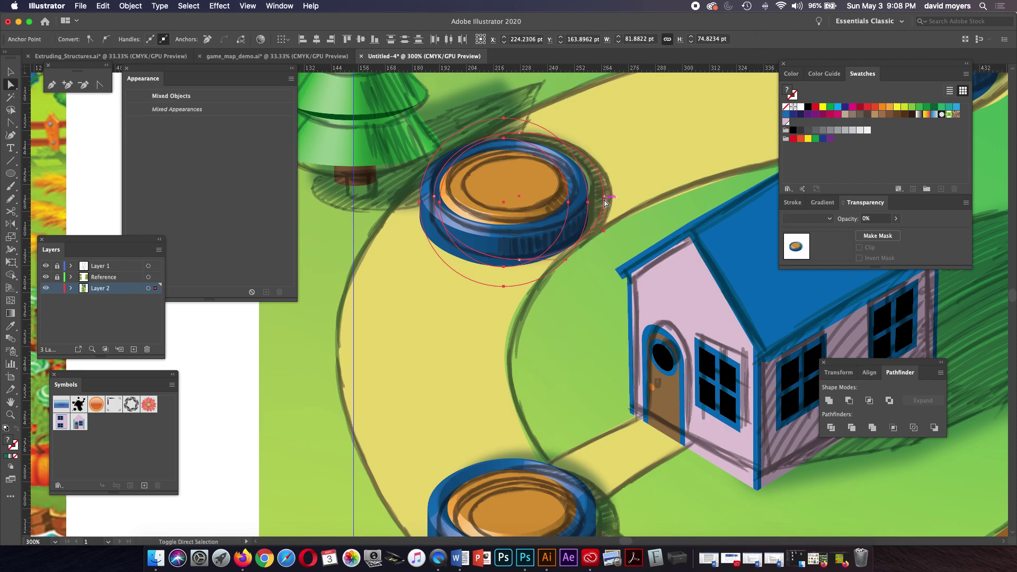
pyautogui.keyDown('super'); pyautogui.click(599, 198); pyautogui.keyUp('super')
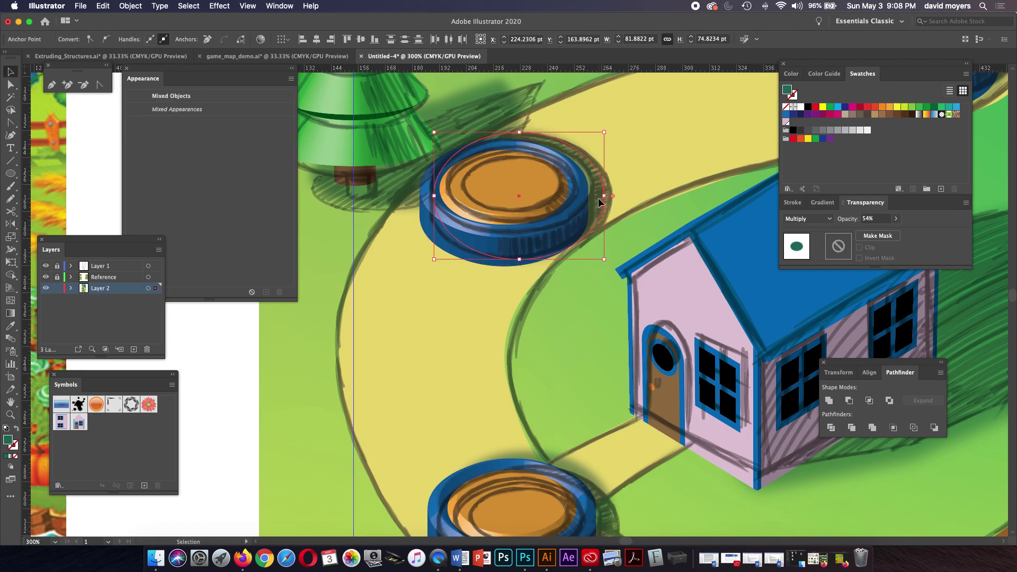
pyautogui.keyDown('shift'); pyautogui.click(578, 211); pyautogui.keyUp('shift')
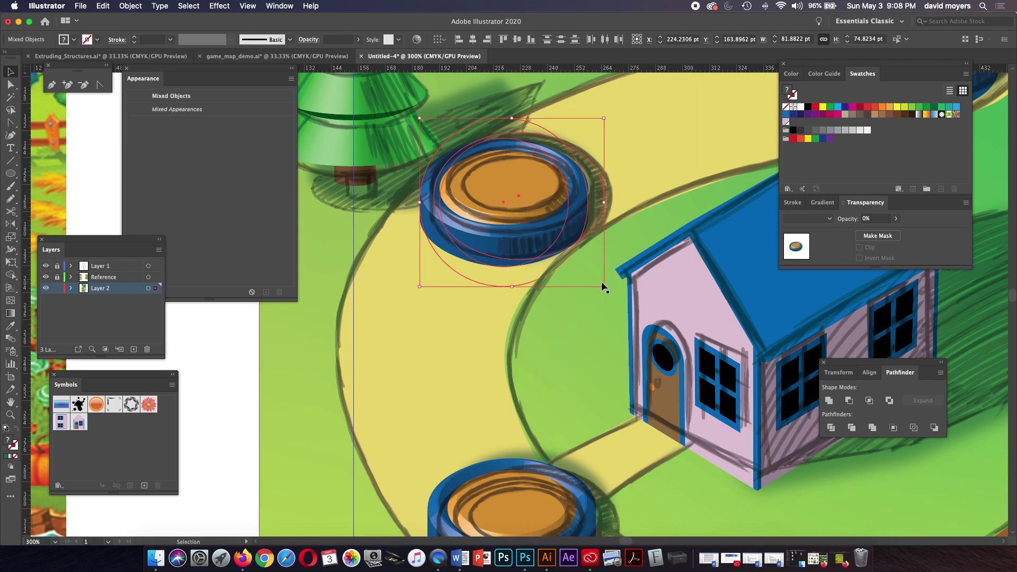
pyautogui.moveTo(600, 283); pyautogui.dragTo(538, 152)
# Scale the token copy at the junction with the house's path, together with its shadow, down to about 76 by 69 pt
pyautogui.scroll(-3, 522, 176)
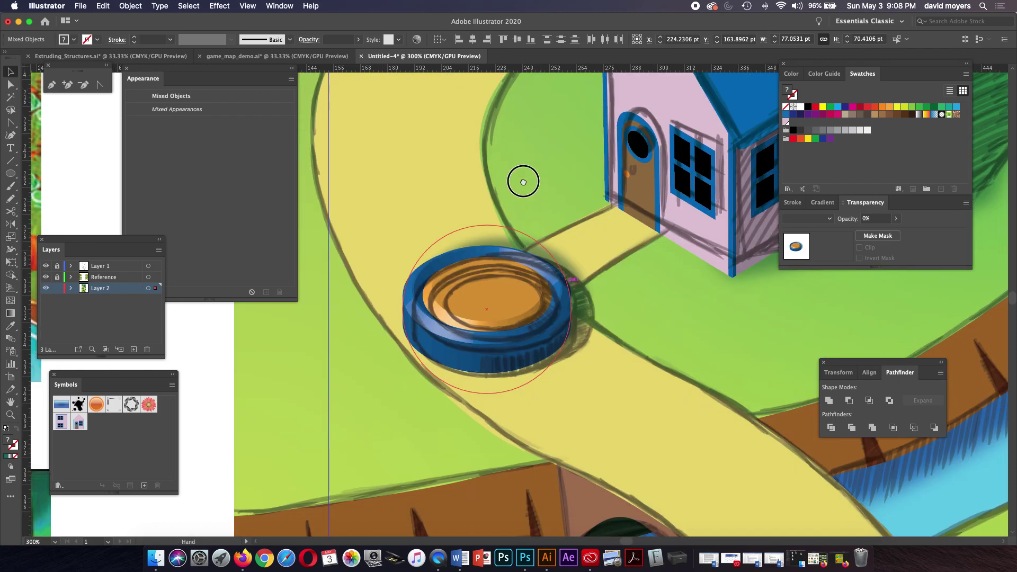
pyautogui.click(519, 272)
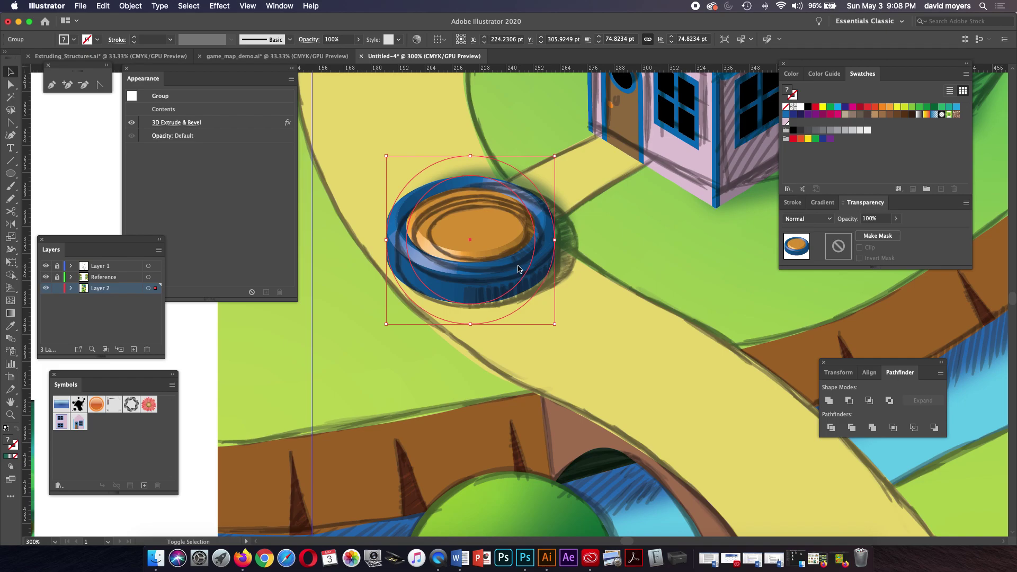
pyautogui.click(566, 266)
pyautogui.keyDown('shift'); pyautogui.click(538, 270); pyautogui.keyUp('shift')
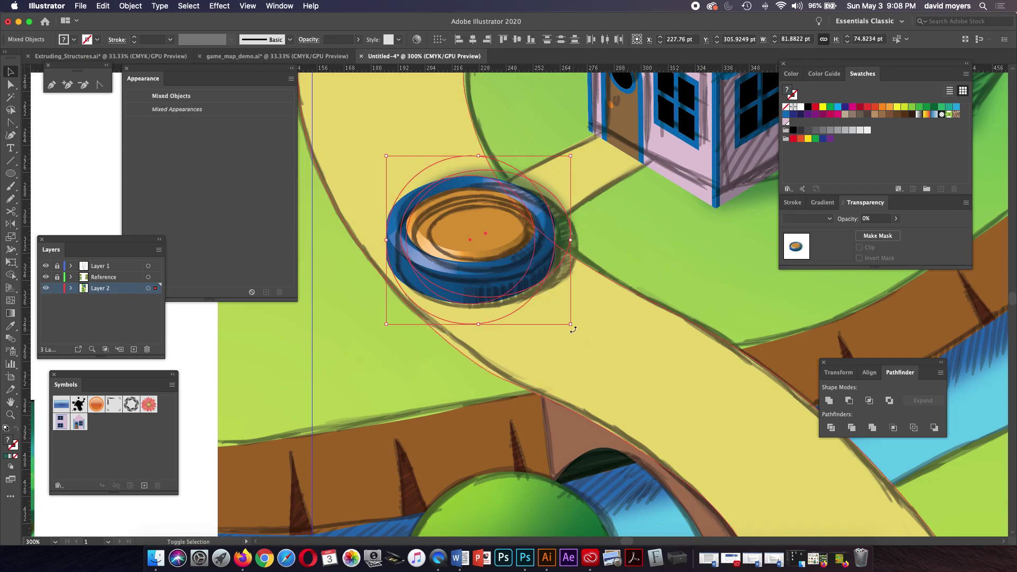
pyautogui.moveTo(571, 324); pyautogui.dragTo(566, 317)
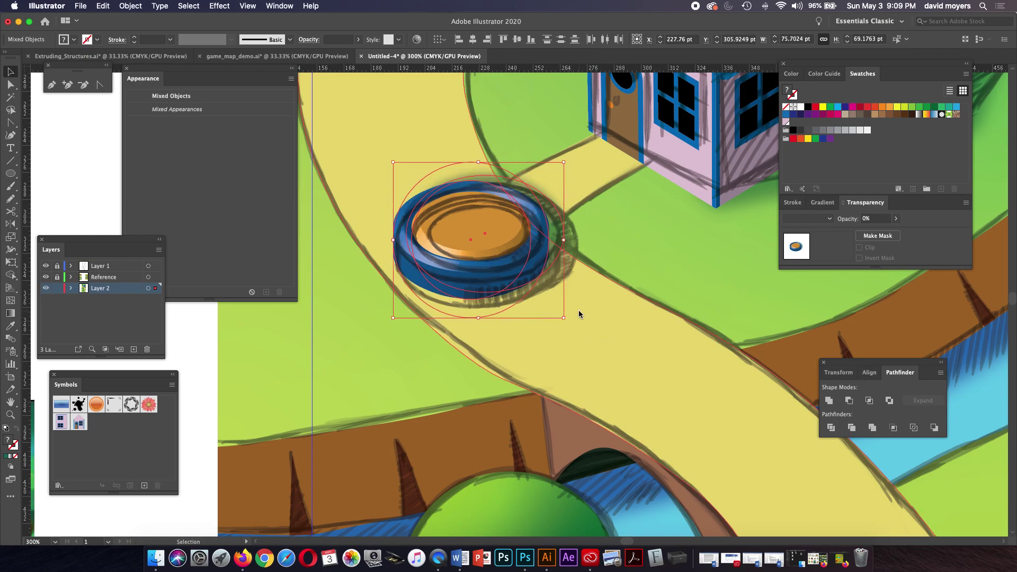
pyautogui.click(580, 312)
# Scale the token copy on the path beside the large round tree, together with its shadow, down slightly and deselect it
pyautogui.moveTo(583, 291); pyautogui.dragTo(645, 264)
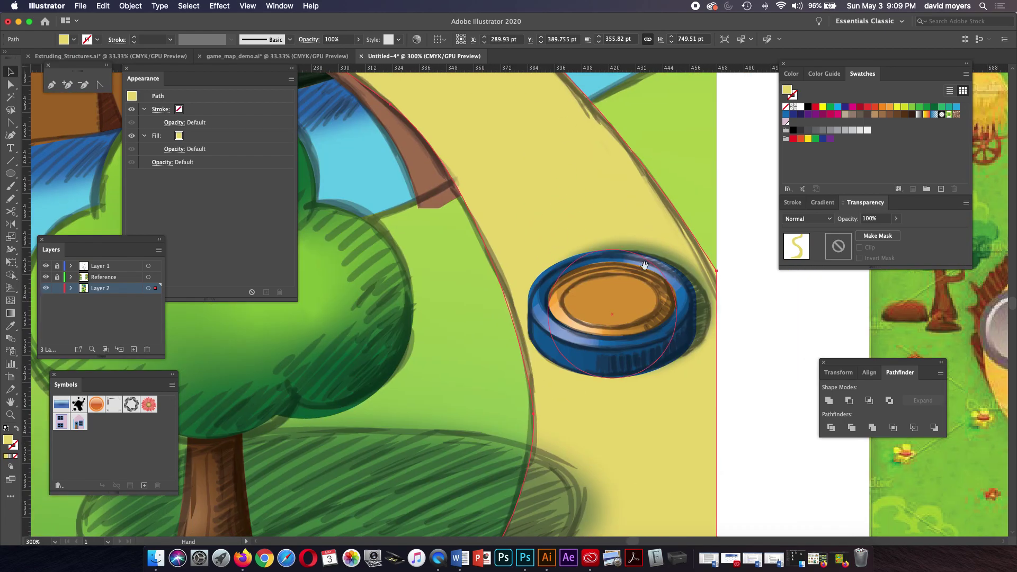
pyautogui.click(688, 298)
pyautogui.keyDown('shift'); pyautogui.click(675, 306); pyautogui.keyUp('shift')
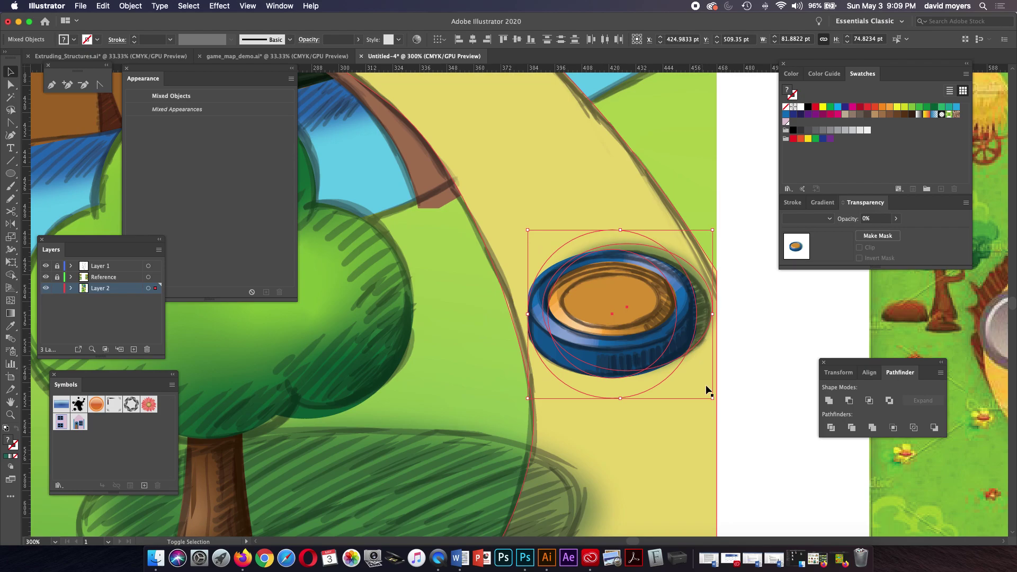
pyautogui.moveTo(711, 400); pyautogui.dragTo(681, 222)
pyautogui.click(760, 340)
# Hide the Layer 1 sketch to show the finished map artwork without its pencil lines
pyautogui.scroll(-10, 681, 222)
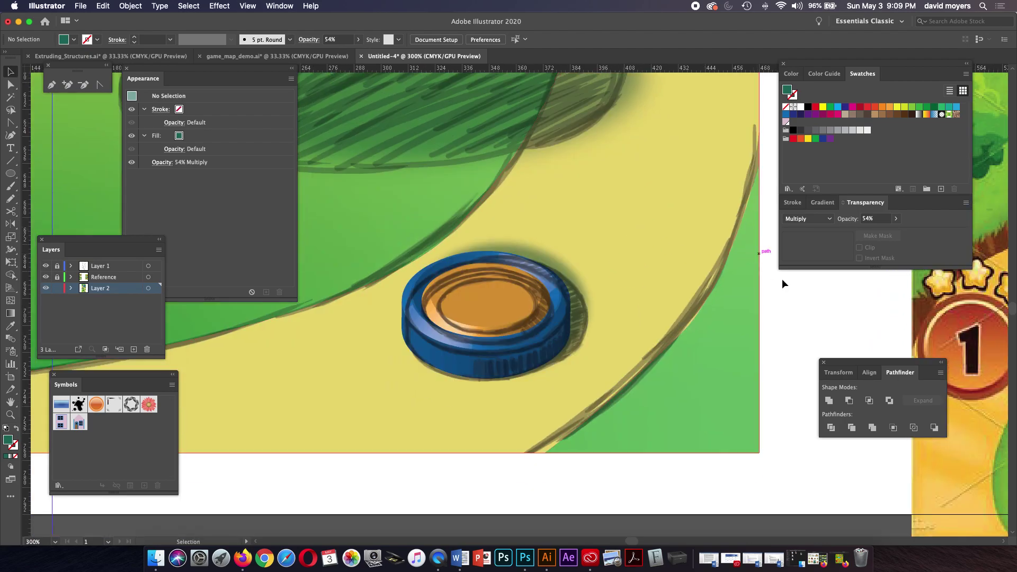
pyautogui.press('super+1')
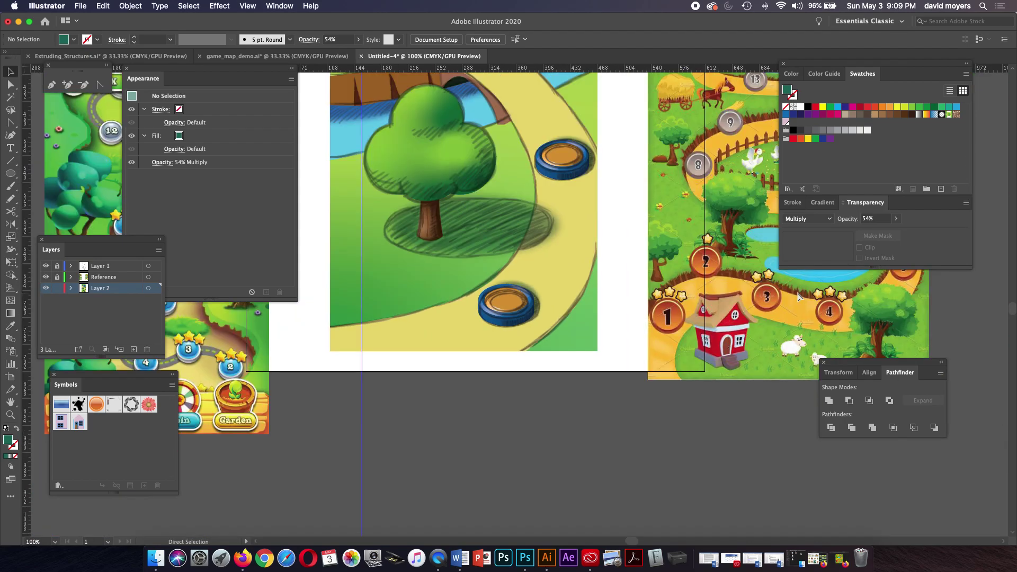
pyautogui.press('super+minus')
pyautogui.press('super+minus')
pyautogui.moveTo(706, 238); pyautogui.dragTo(680, 338)
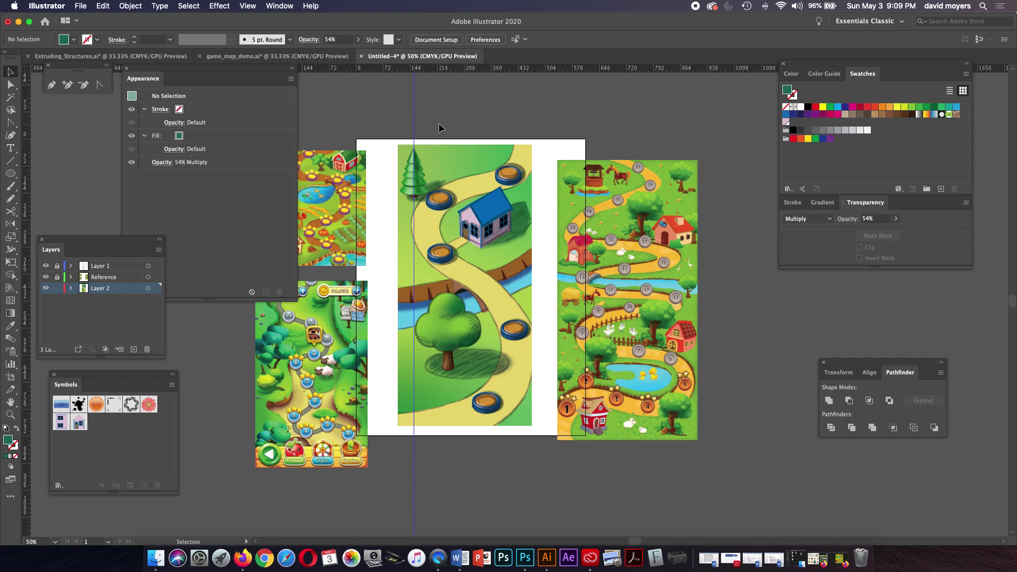
pyautogui.click(45, 266)
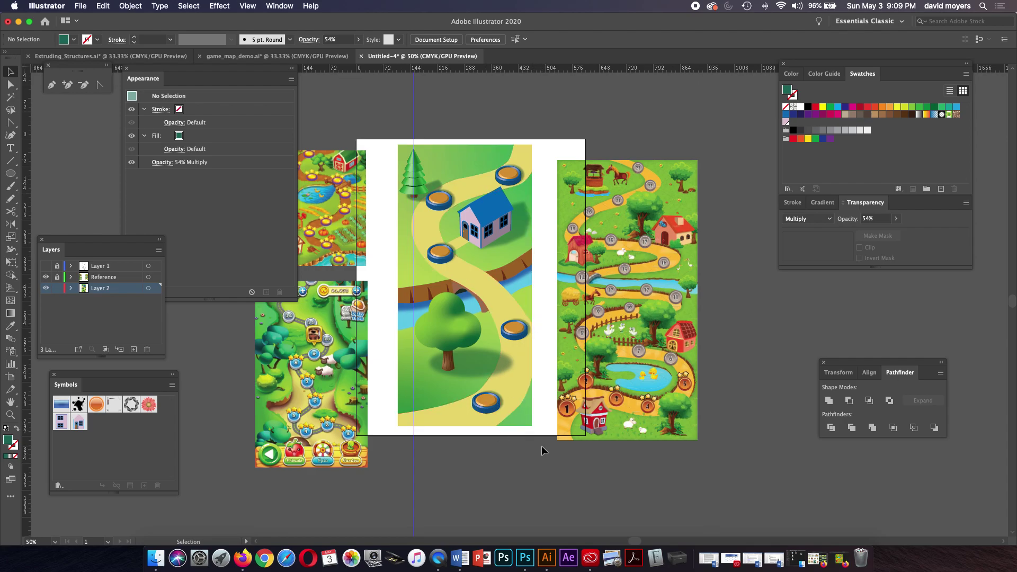
# Select the orange ellipse inside the lowest token and extend the selection to all objects with the same fill color
pyautogui.press('i')
pyautogui.press('a')
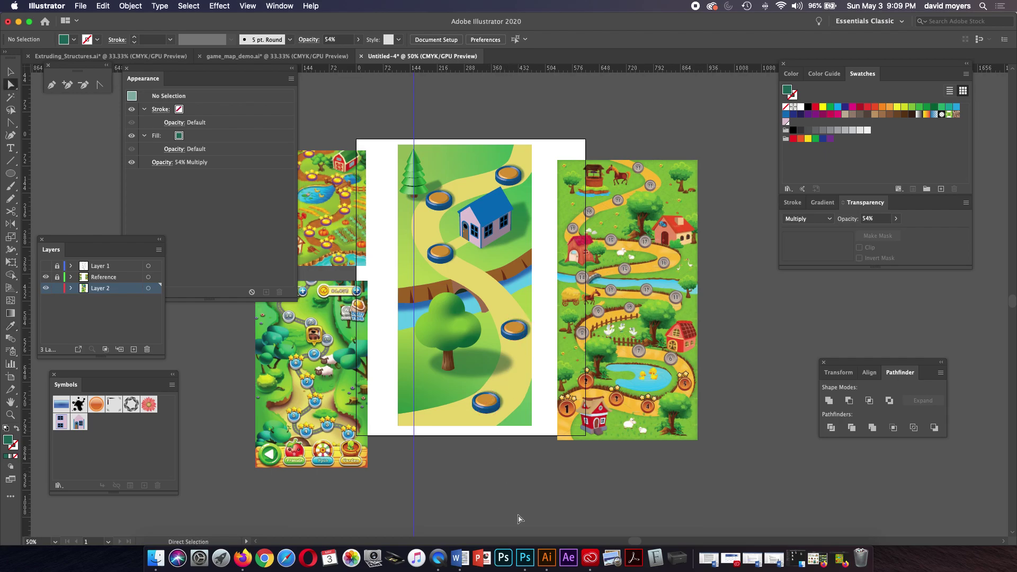
pyautogui.click(486, 400)
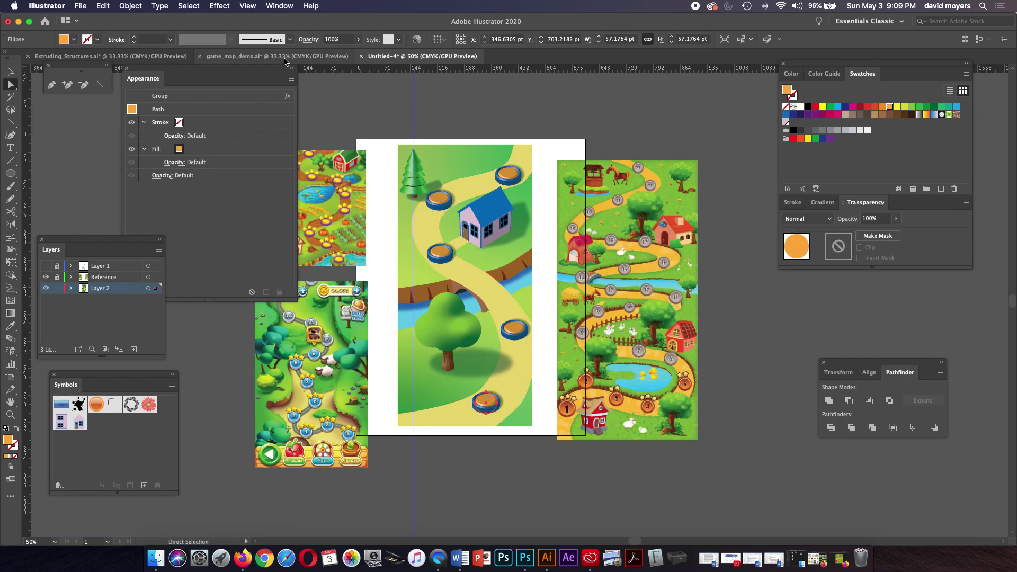
pyautogui.click(185, 5)
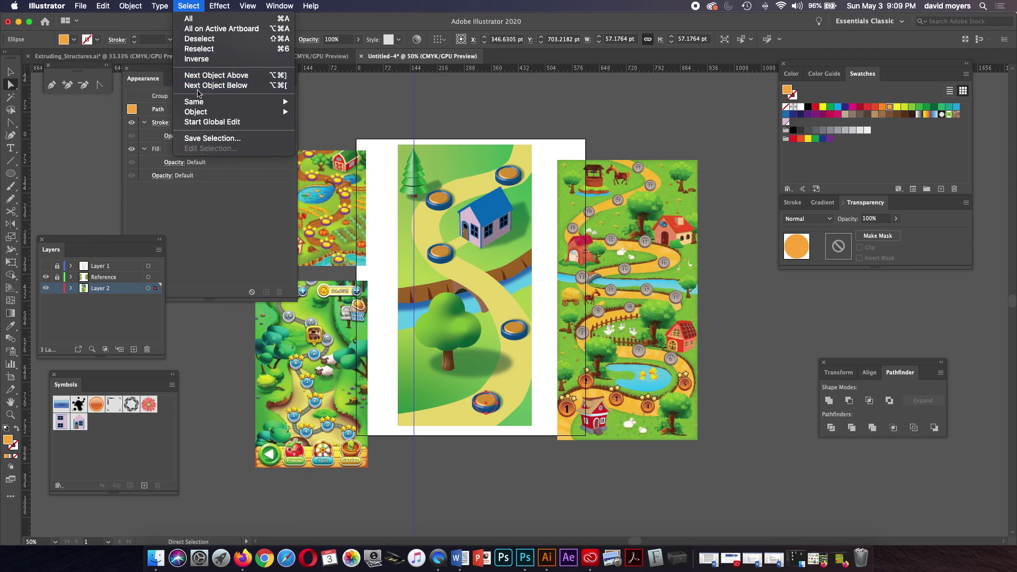
pyautogui.moveTo(199, 103)
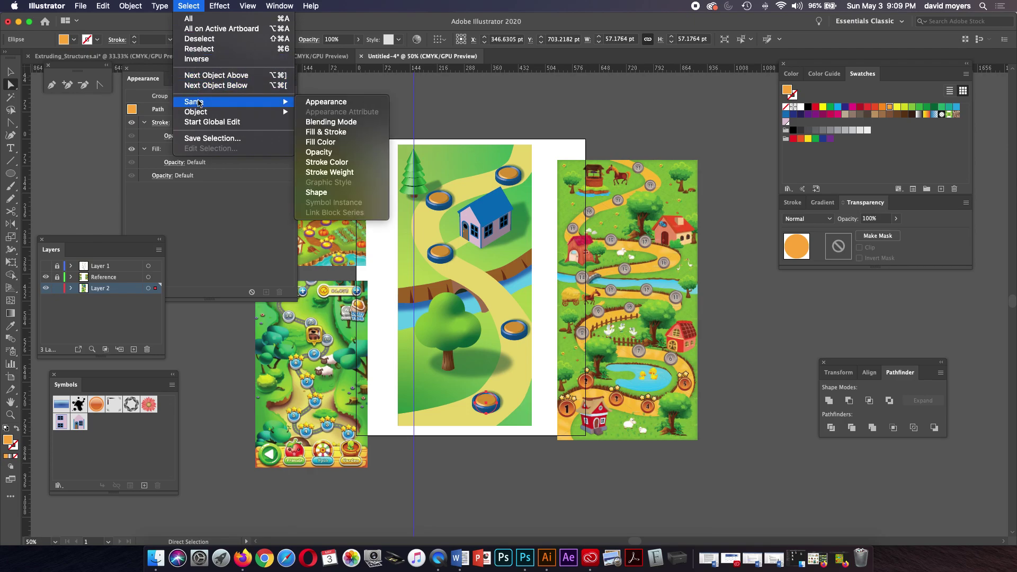
pyautogui.click(313, 142)
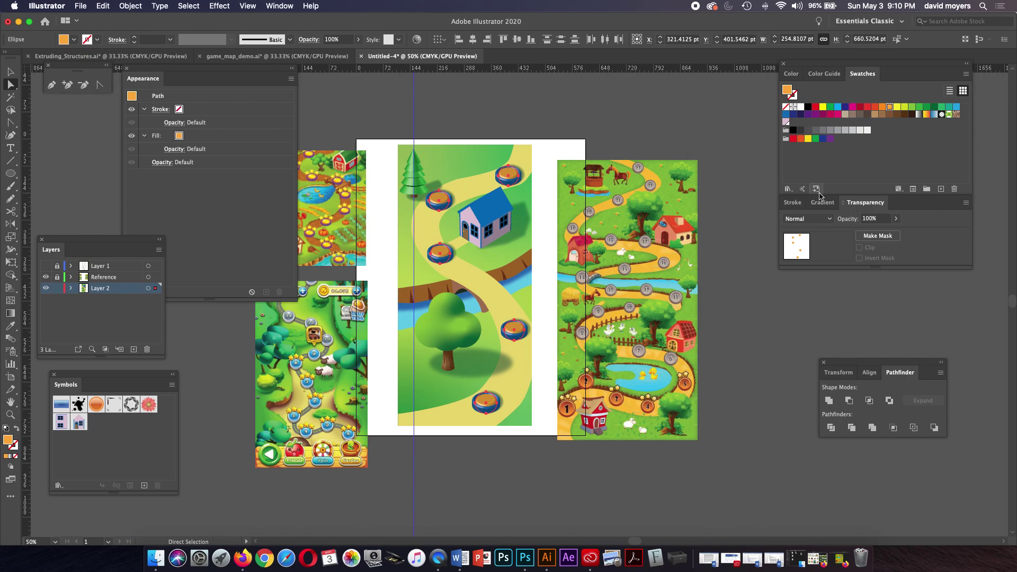
# Recolor the selected token centers to a pink fill of C 0, M 71, Y 24, K 0 and deselect them
pyautogui.click(796, 76)
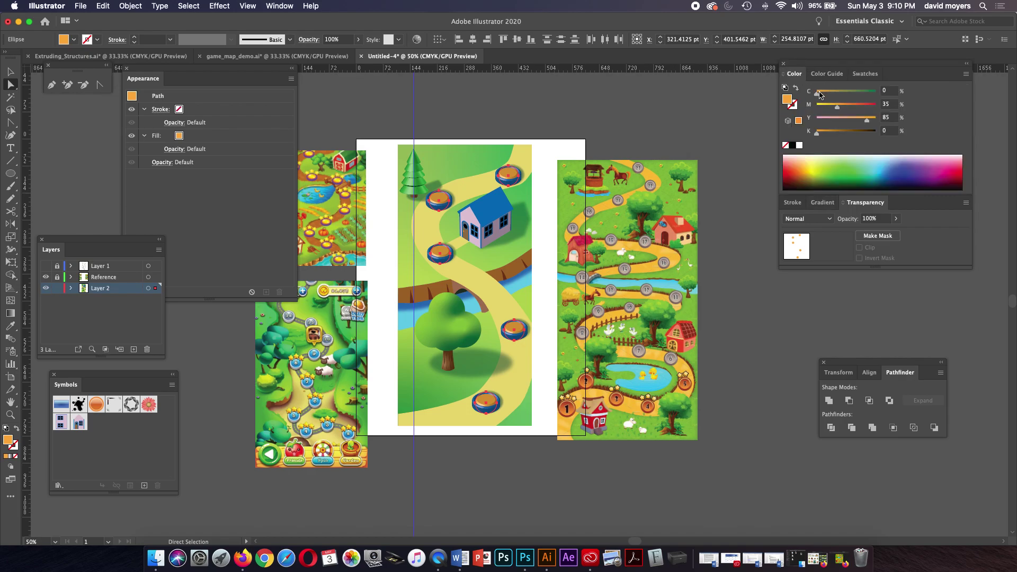
pyautogui.moveTo(861, 118)
pyautogui.mouseDown()
pyautogui.moveTo(885, 119)
pyautogui.moveTo(838, 110)
pyautogui.moveTo(846, 110)
pyautogui.mouseUp()
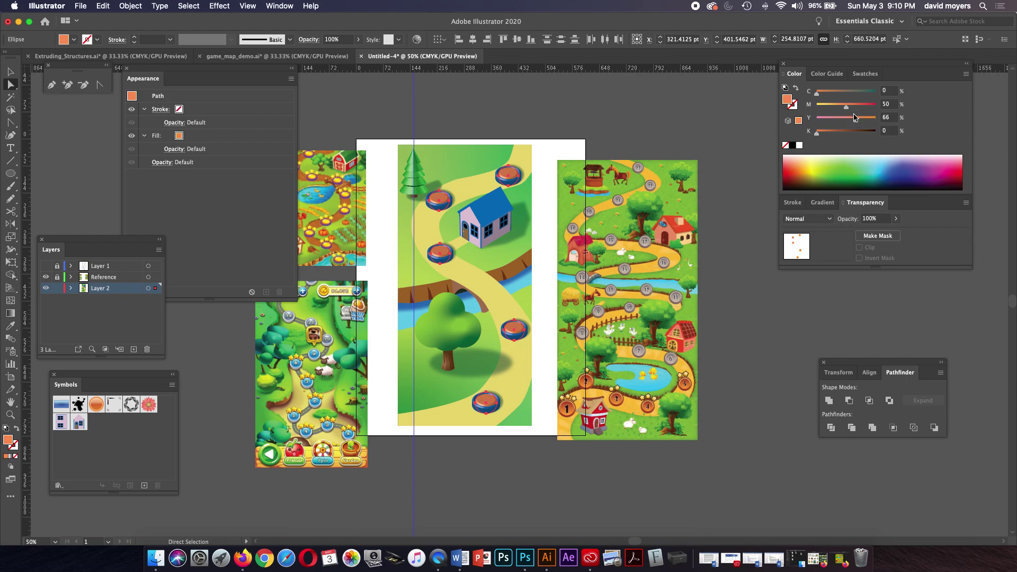
pyautogui.moveTo(846, 107)
pyautogui.mouseDown()
pyautogui.moveTo(864, 110)
pyautogui.moveTo(846, 122)
pyautogui.mouseUp()
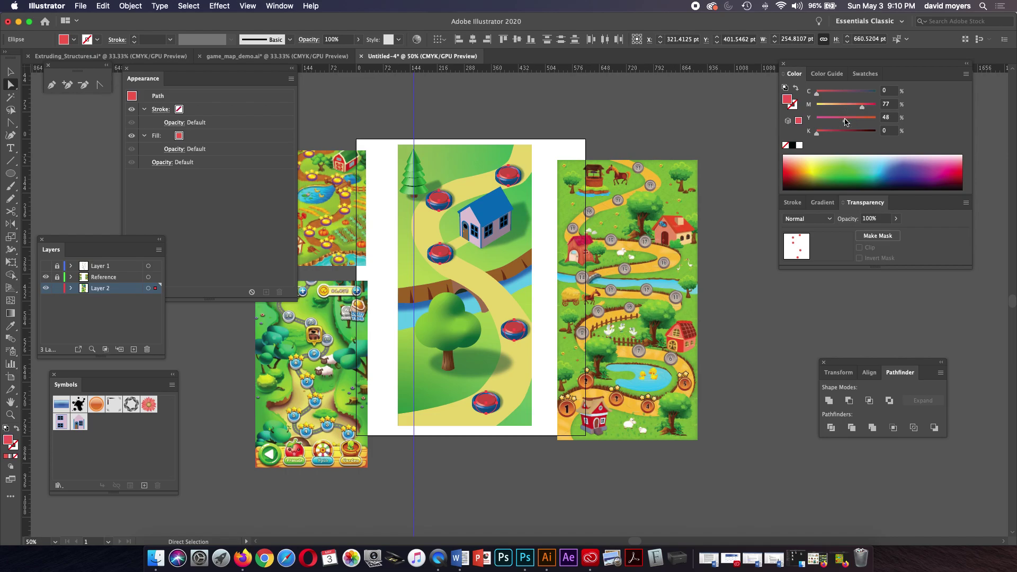
pyautogui.moveTo(846, 122)
pyautogui.mouseDown()
pyautogui.moveTo(861, 108)
pyautogui.moveTo(837, 121)
pyautogui.mouseUp()
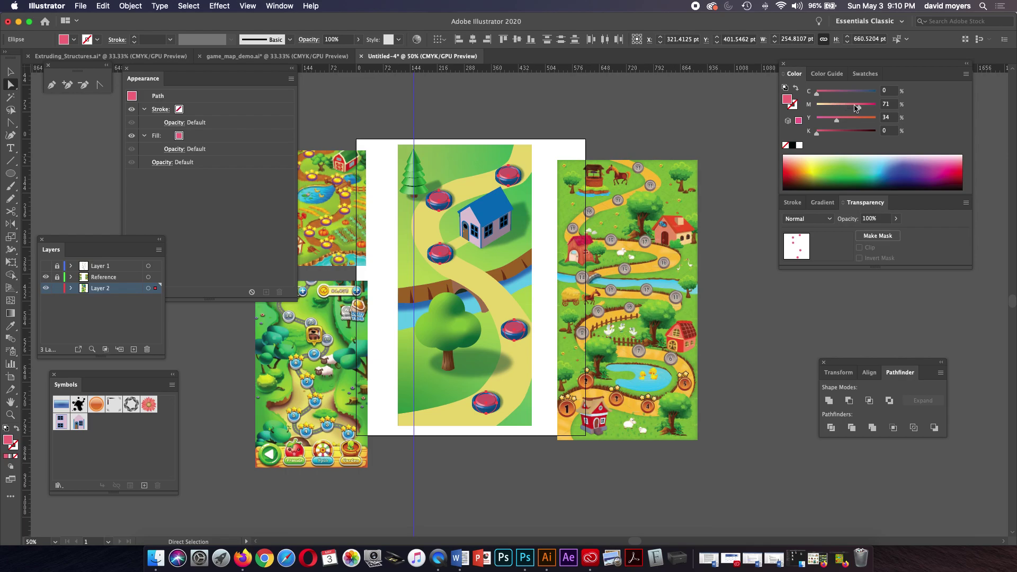
pyautogui.moveTo(837, 121); pyautogui.dragTo(830, 121)
pyautogui.click(10, 71)
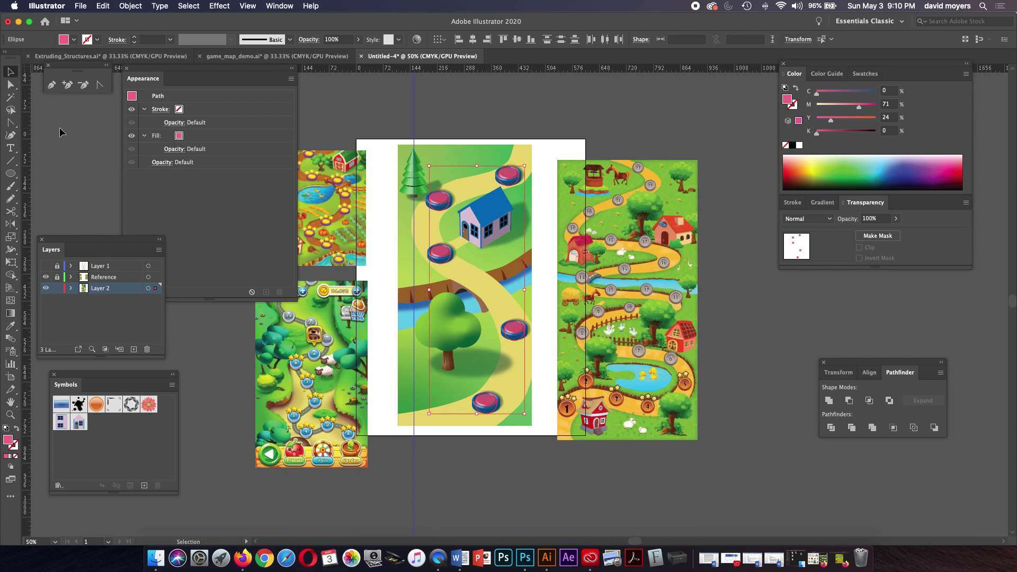
pyautogui.click(60, 129)
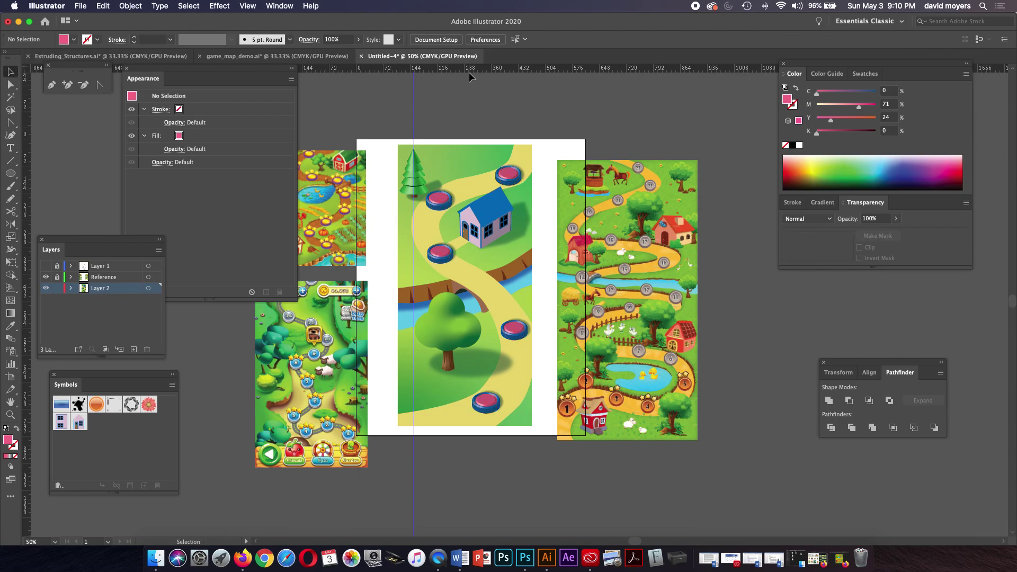